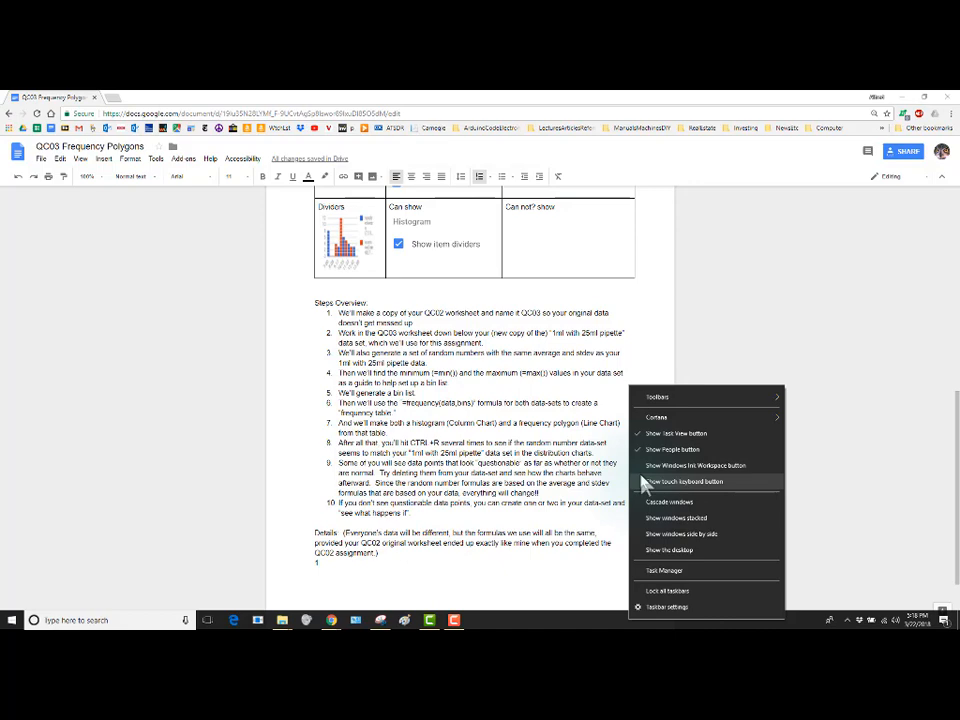
Arrange the QC03 Frequency Polygons document and the QC spreadsheet side by side as tall windows, with the document's Steps Overview showing
click(657, 534)
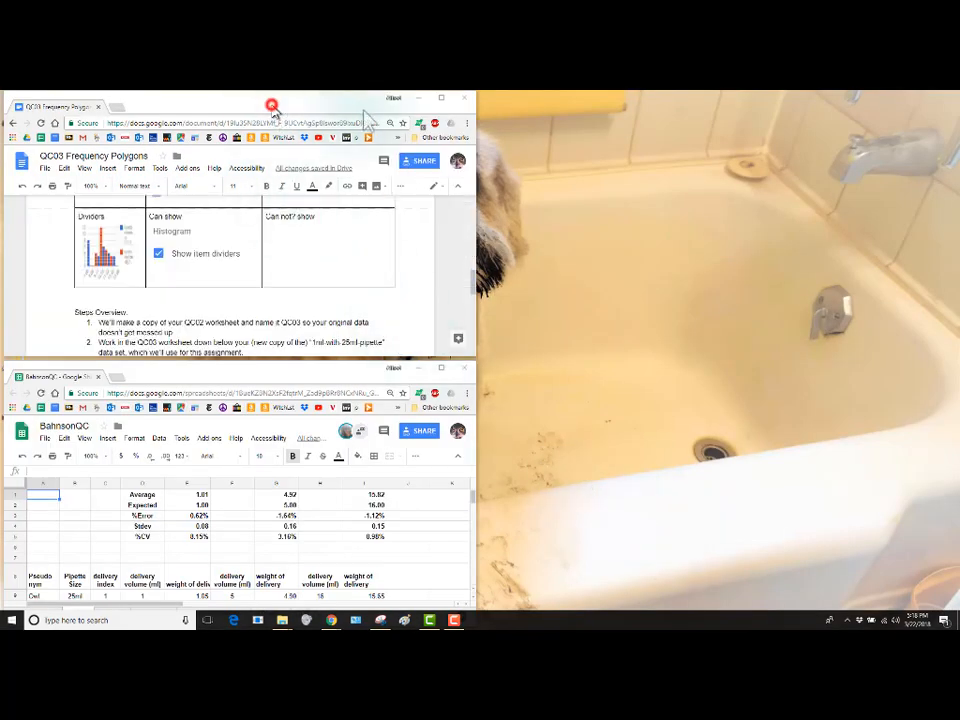
drag(272, 106, 757, 111)
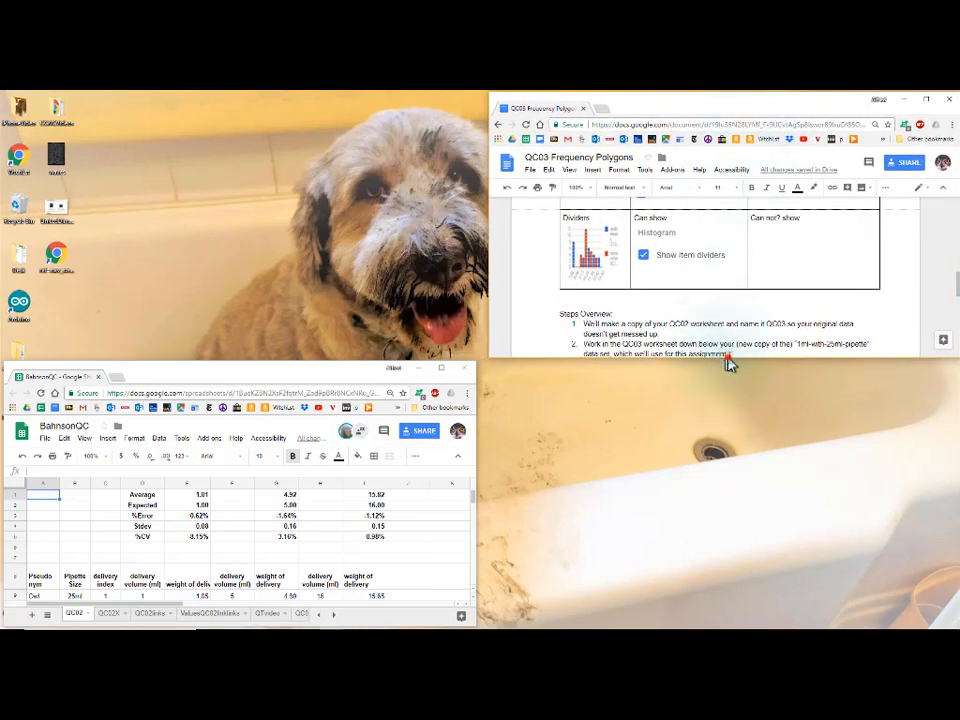
drag(727, 358, 703, 622)
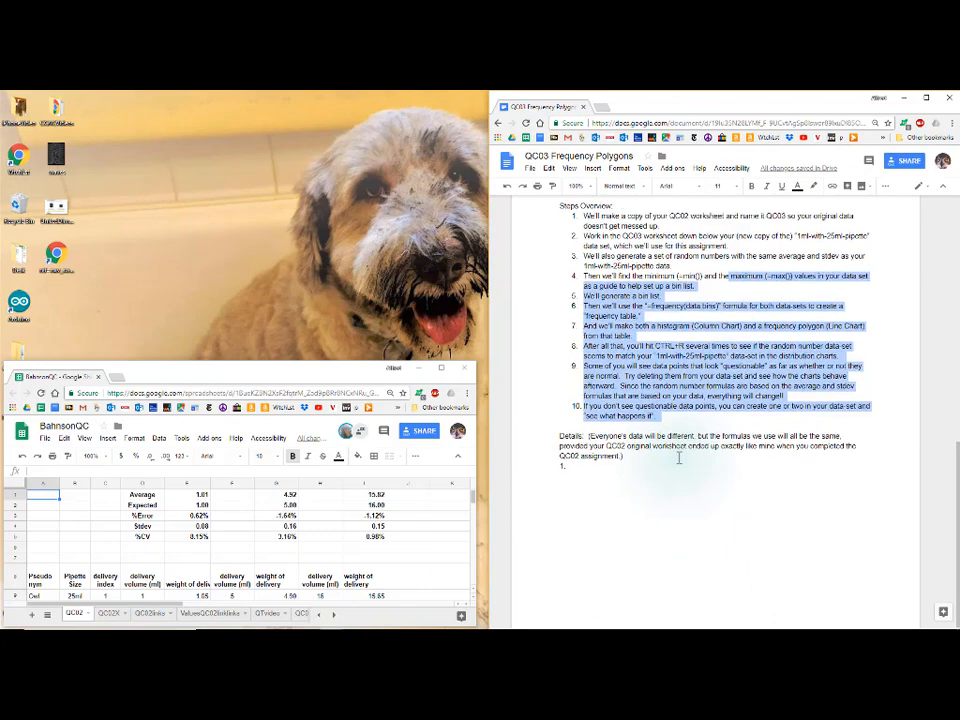
scroll(679, 457, up, 3)
scroll(679, 457, up, 3)
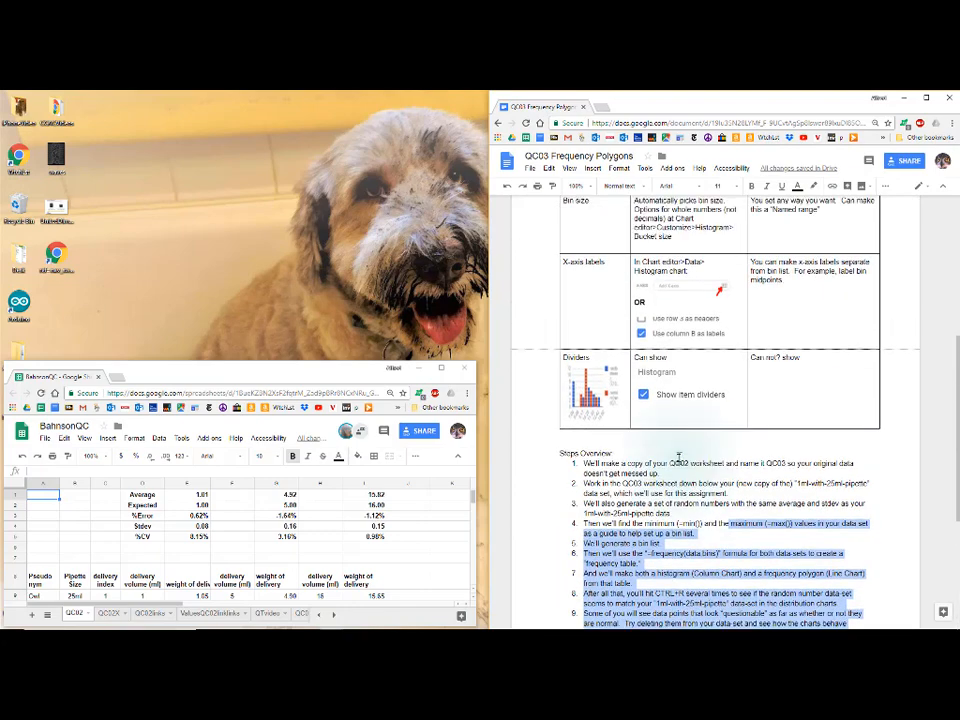
scroll(679, 457, down, 3)
scroll(679, 452, up, 6)
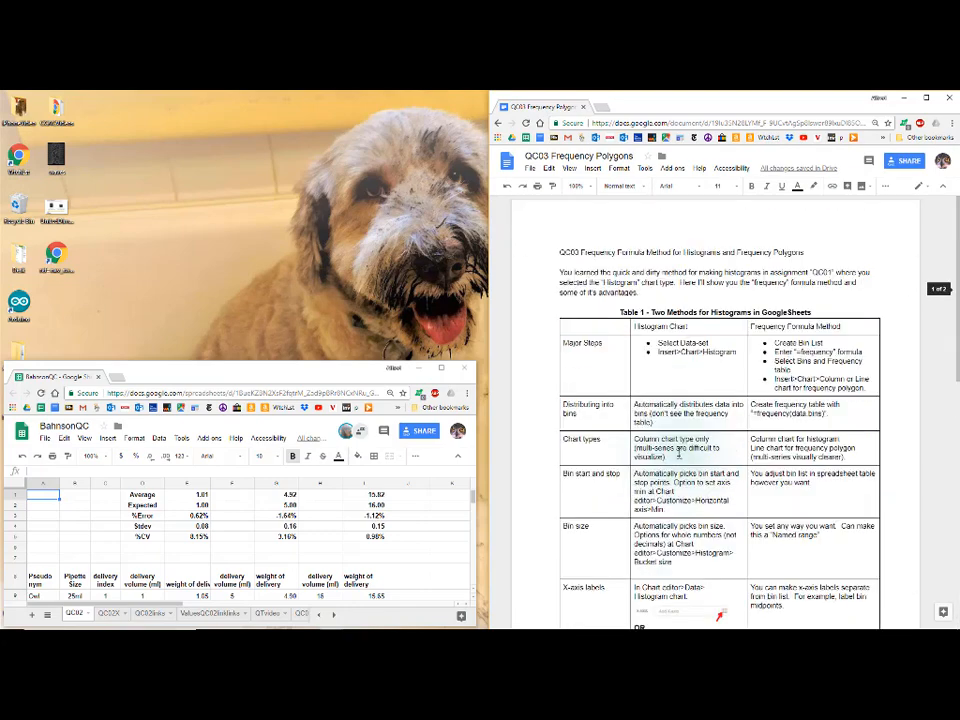
scroll(679, 452, down, 4)
scroll(678, 451, down, 5)
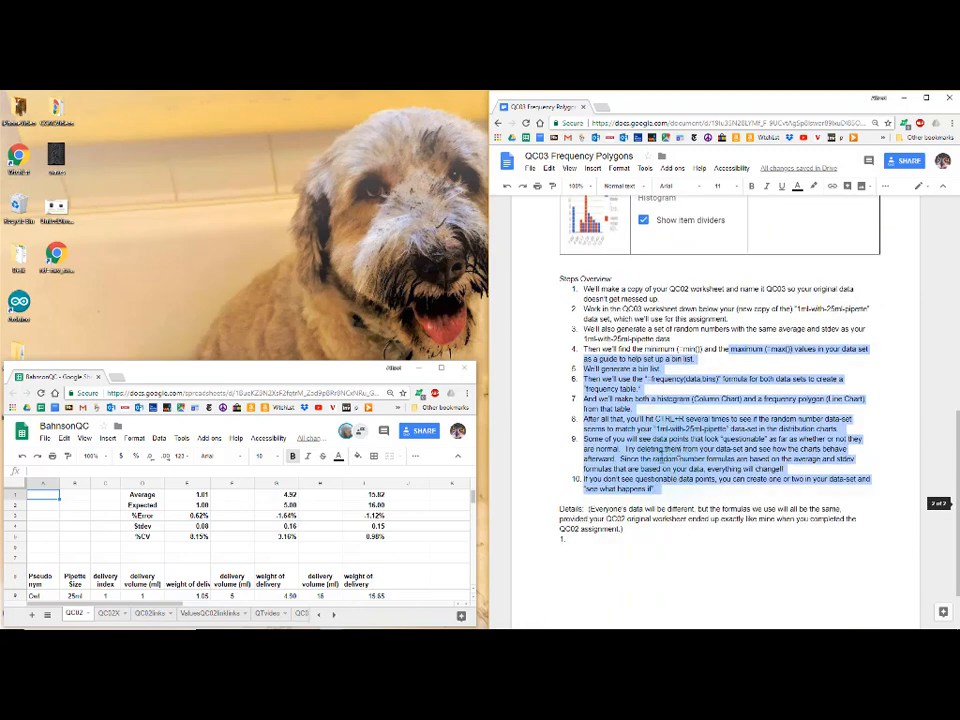
click(568, 479)
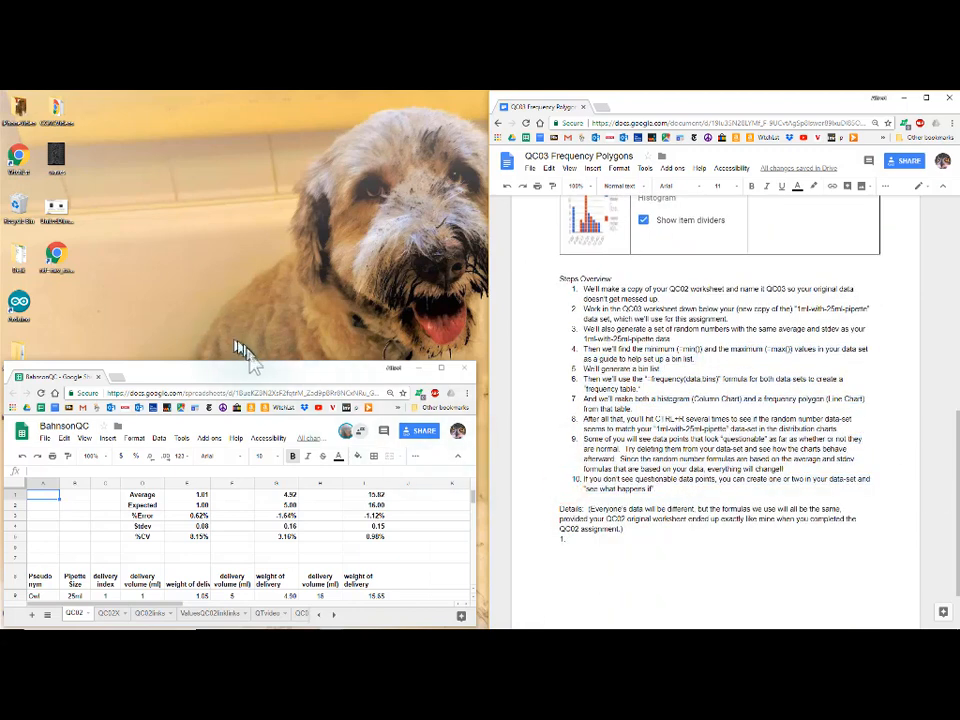
drag(250, 358, 321, 107)
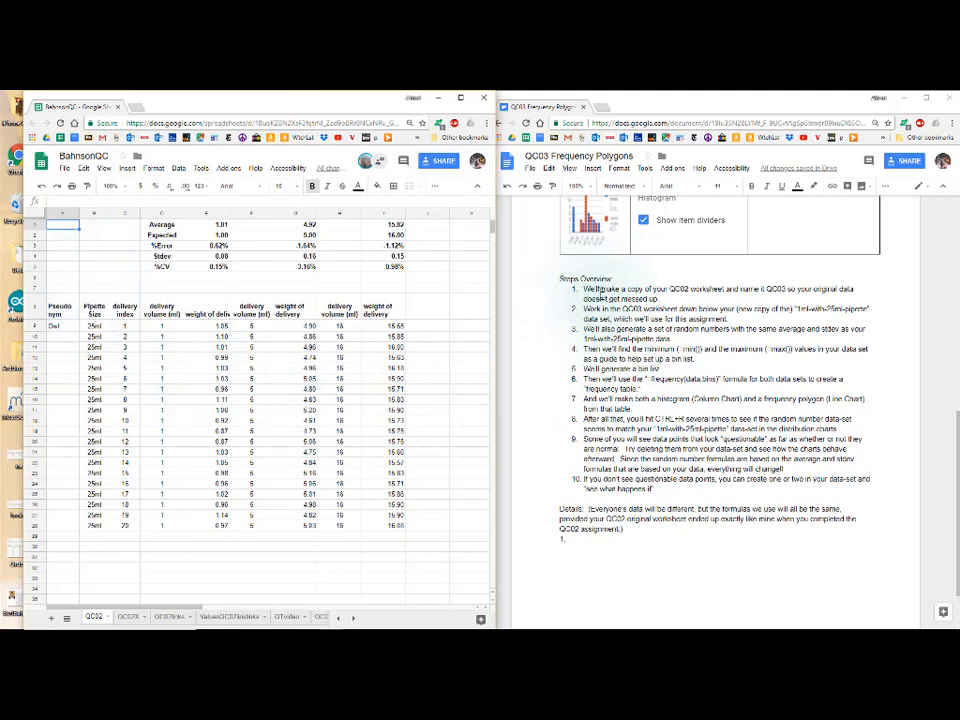
Duplicate the QC02 worksheet, following the first item of the Steps Overview
drag(665, 289, 742, 288)
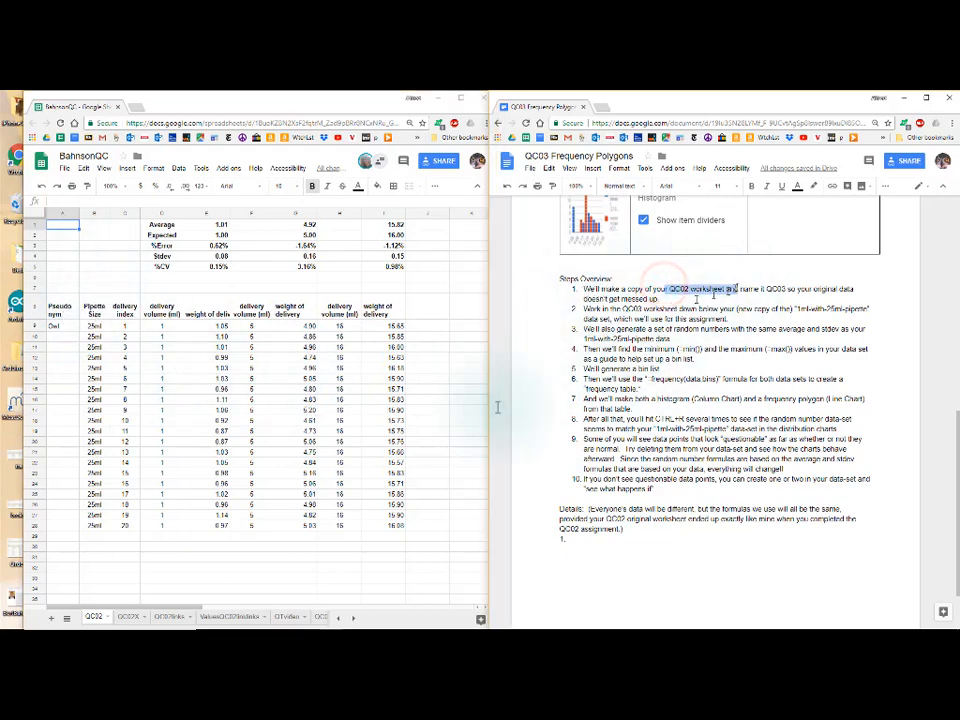
right_click(95, 617)
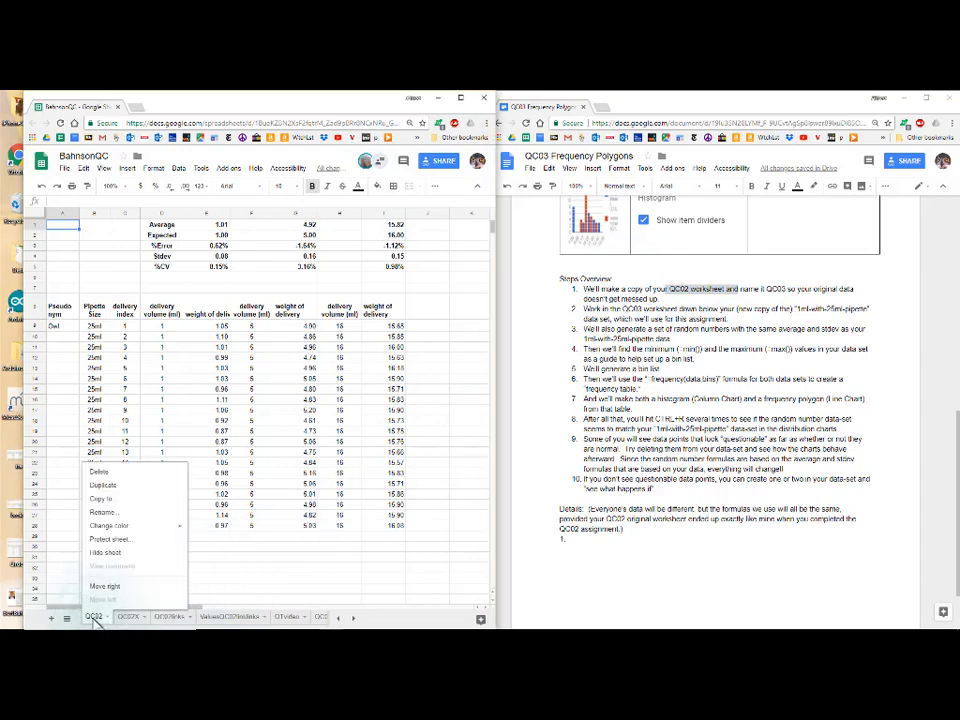
click(100, 487)
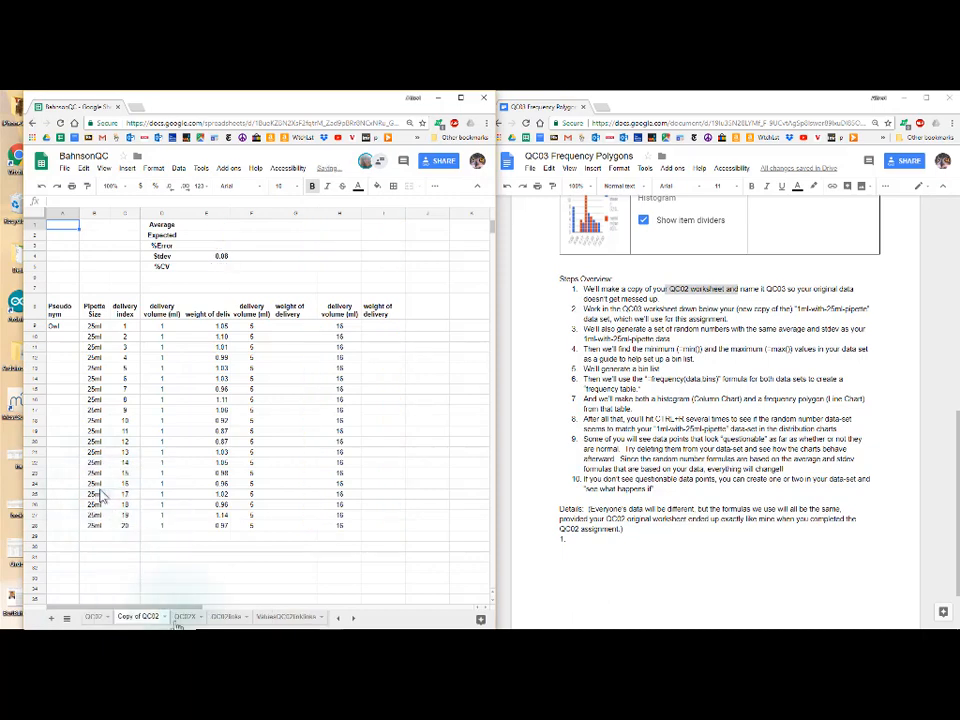
Rename the duplicated worksheet as QC03
double_click(146, 617)
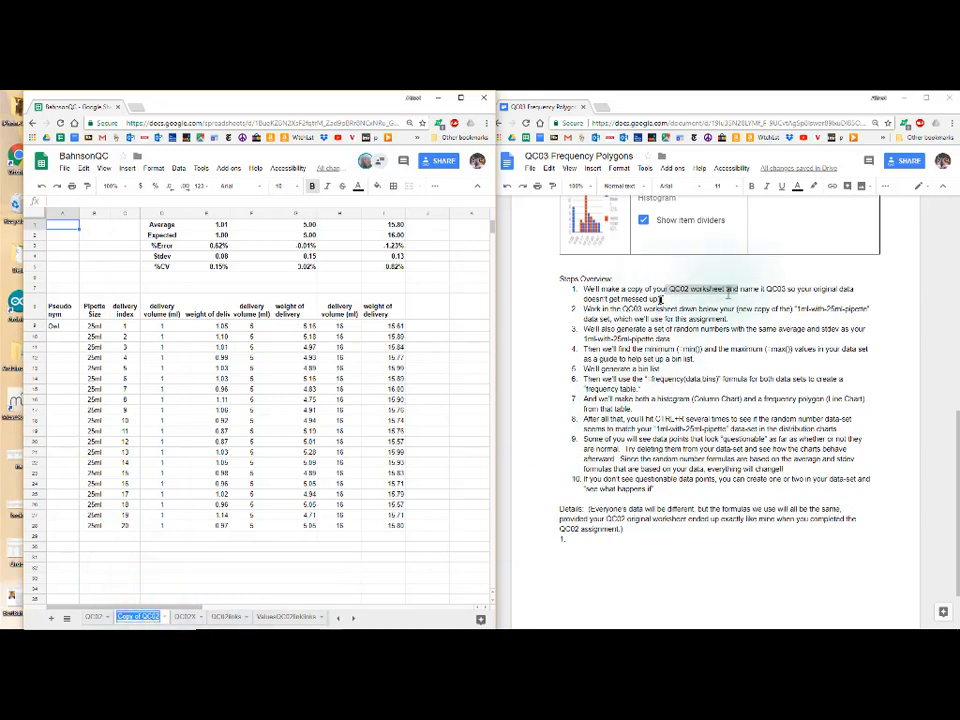
double_click(774, 289)
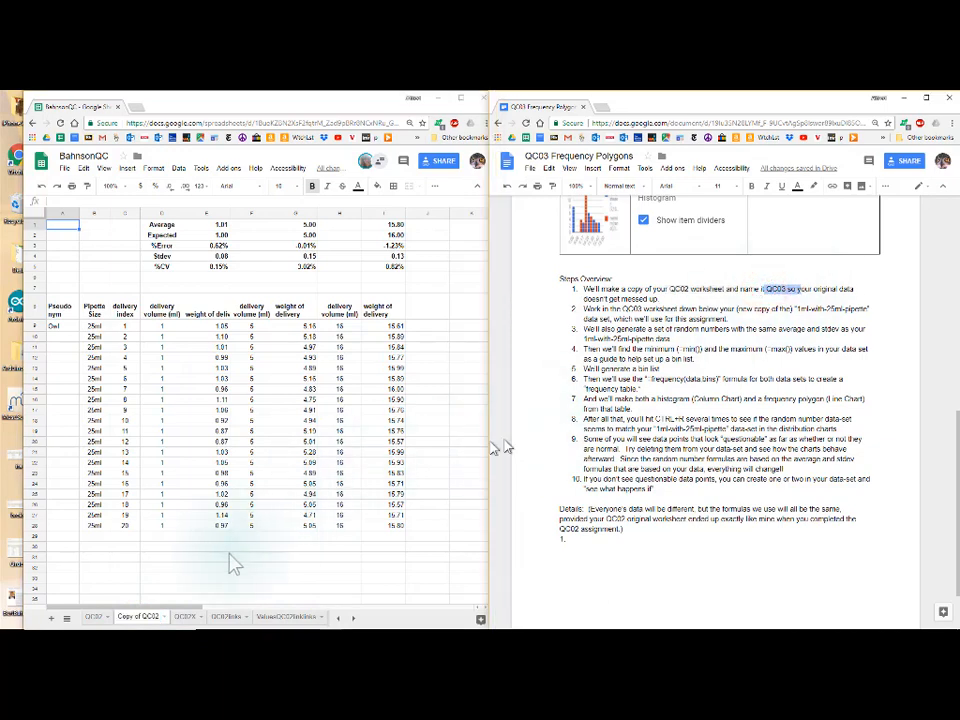
double_click(137, 617)
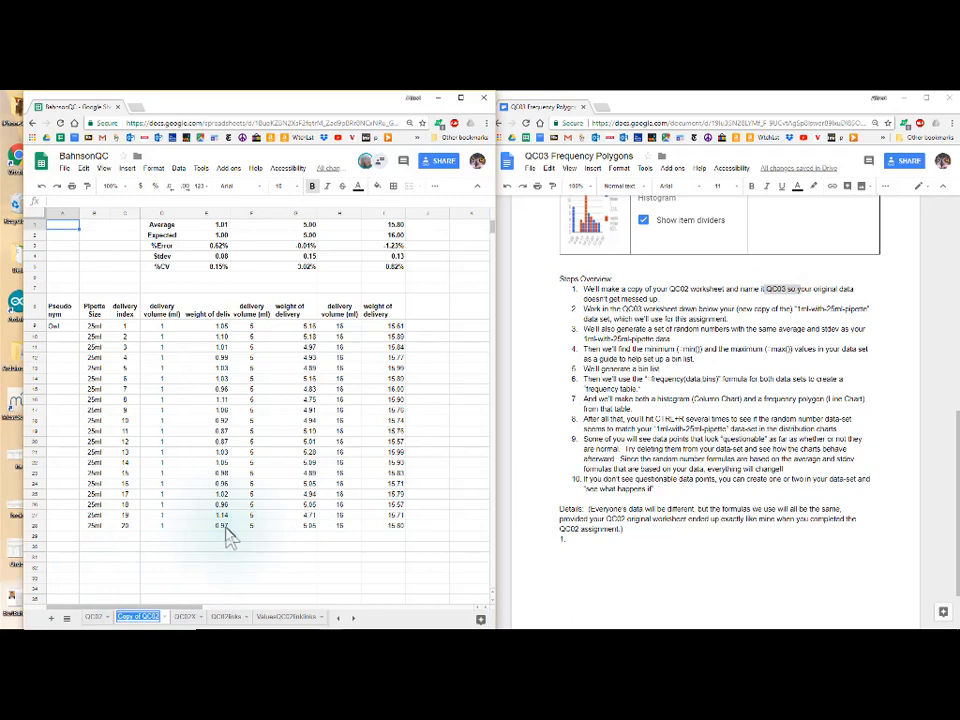
text(QC0)
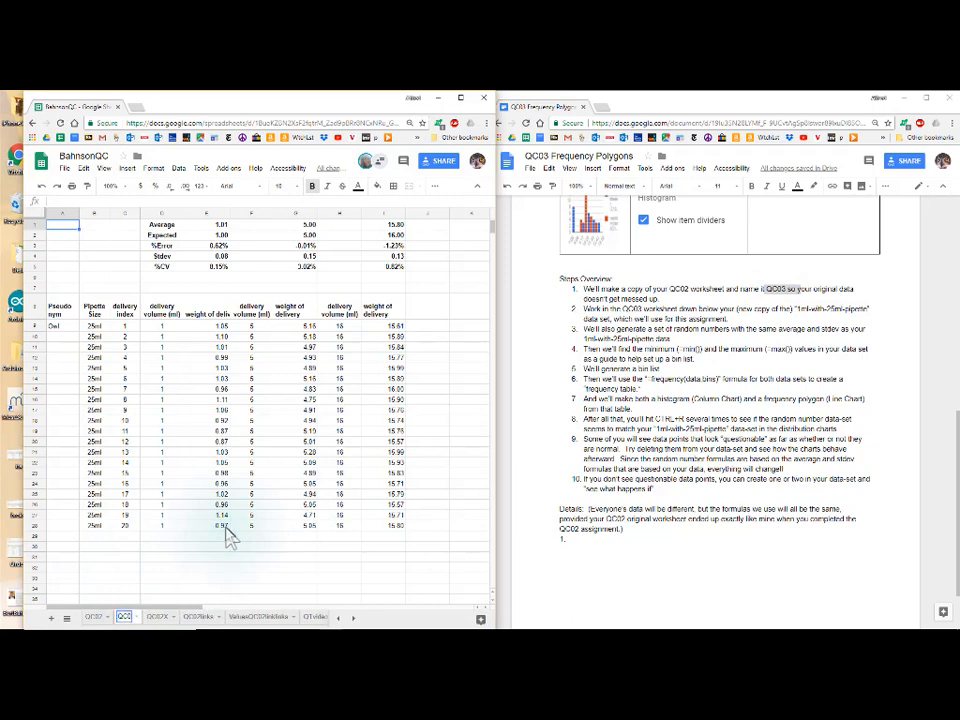
text(3)
key(Return)
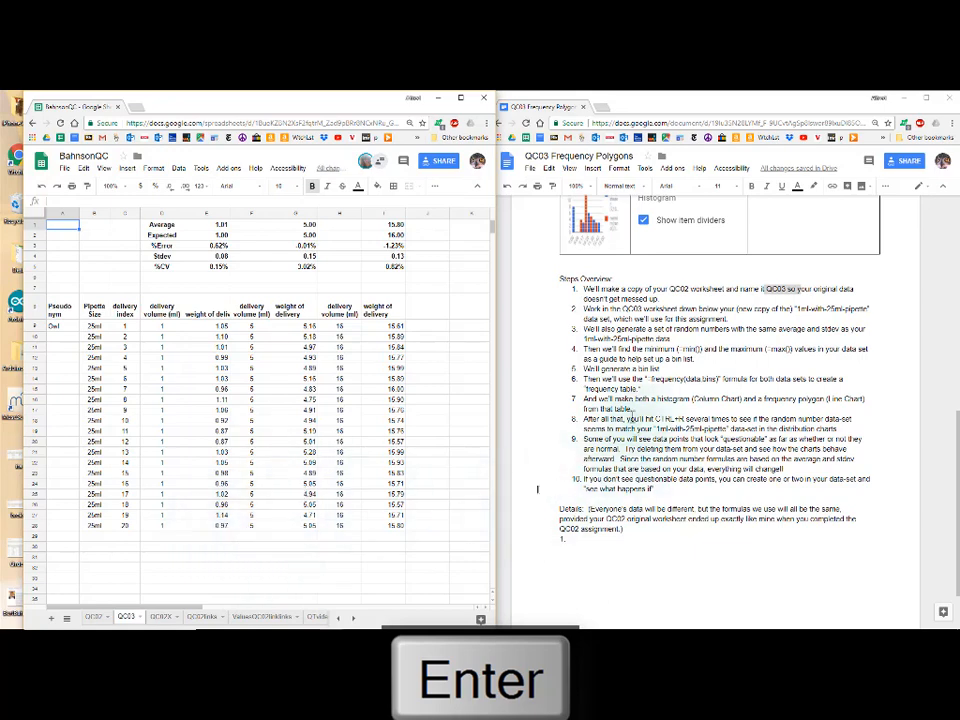
Center the 1 ml weight of delivery header and its data in E8:E28 horizontally
click(206, 504)
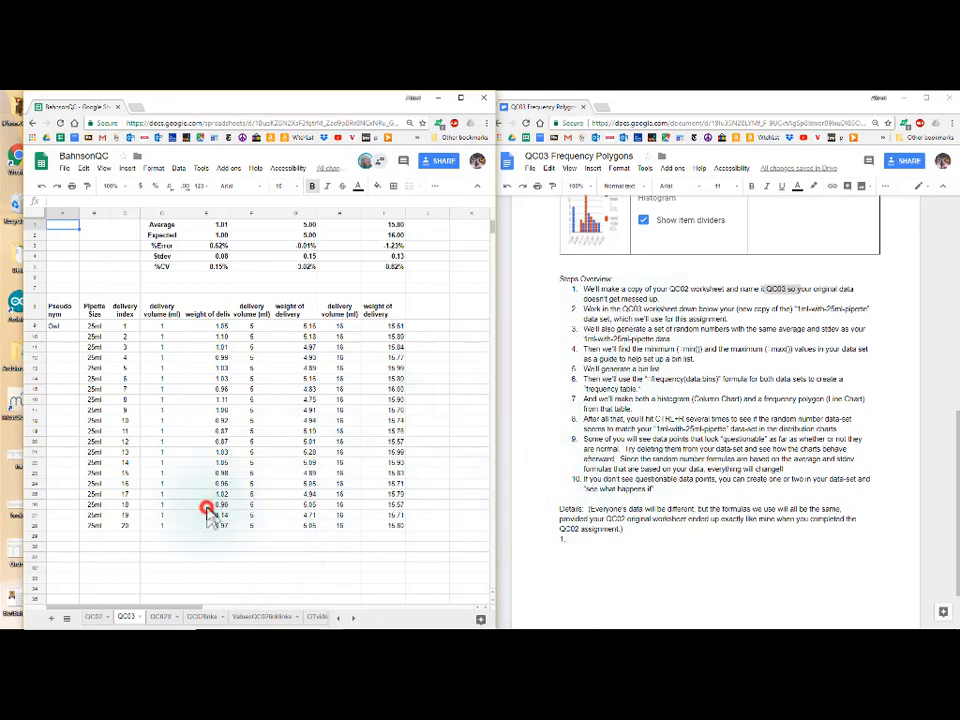
drag(154, 308, 157, 484)
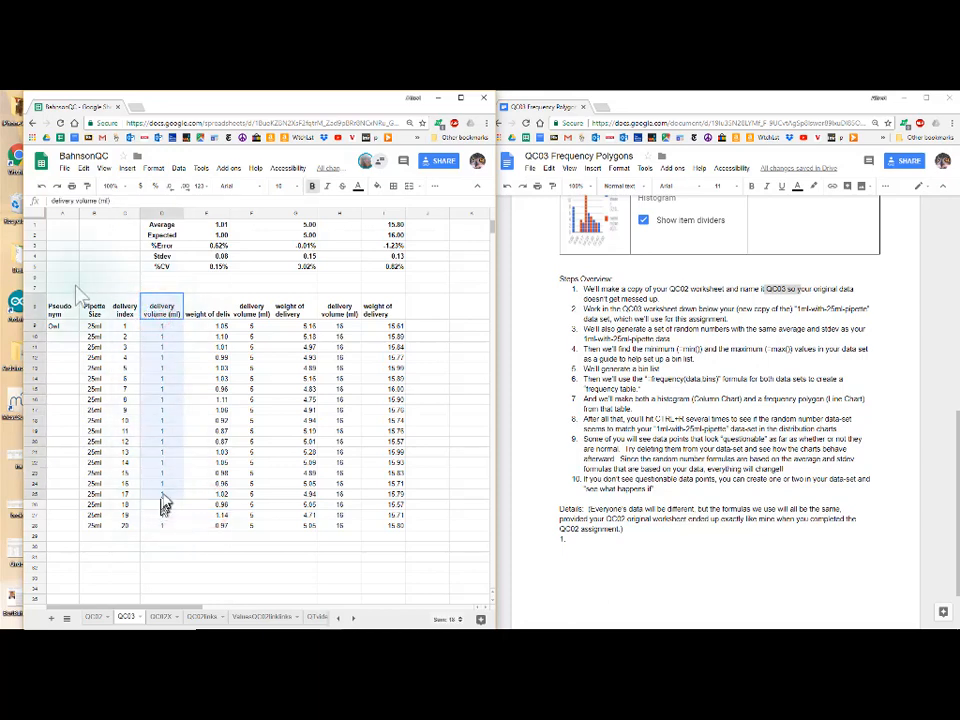
drag(222, 316, 218, 530)
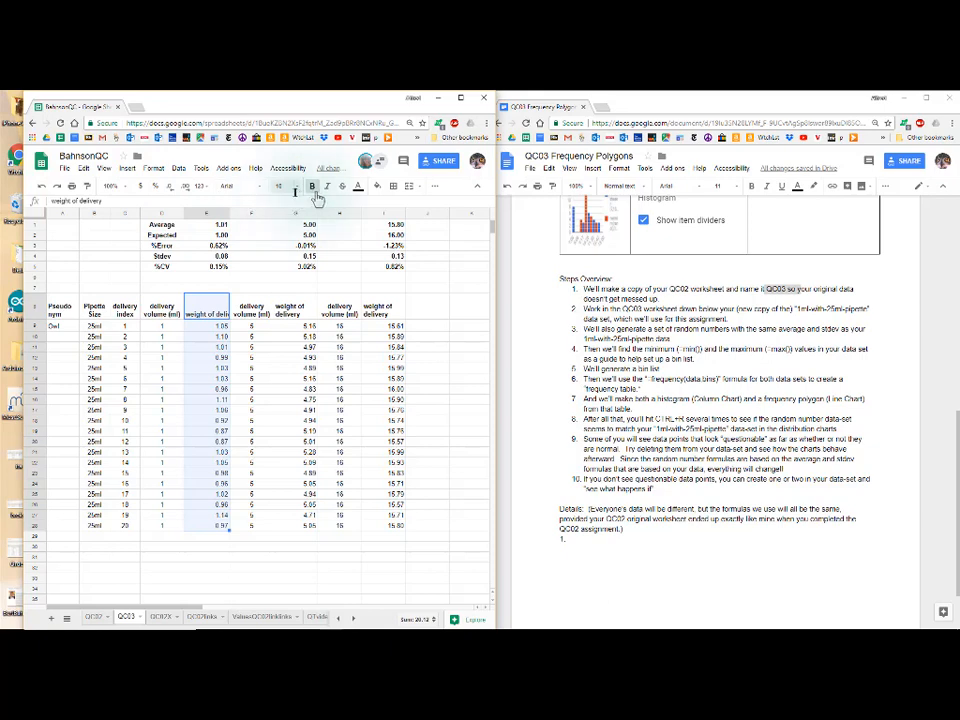
click(433, 192)
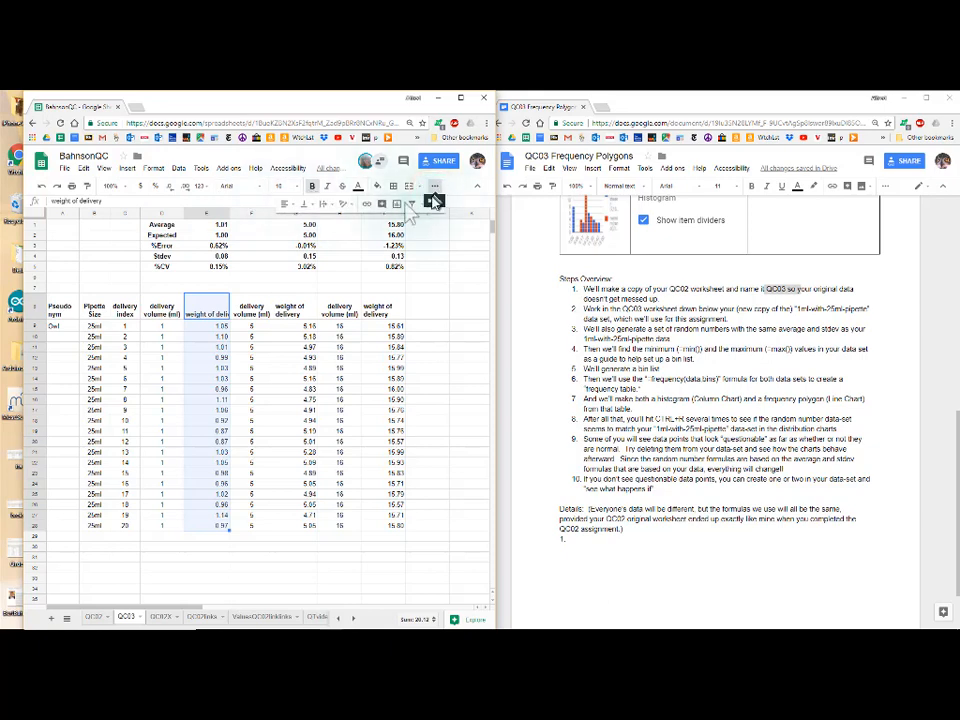
click(287, 205)
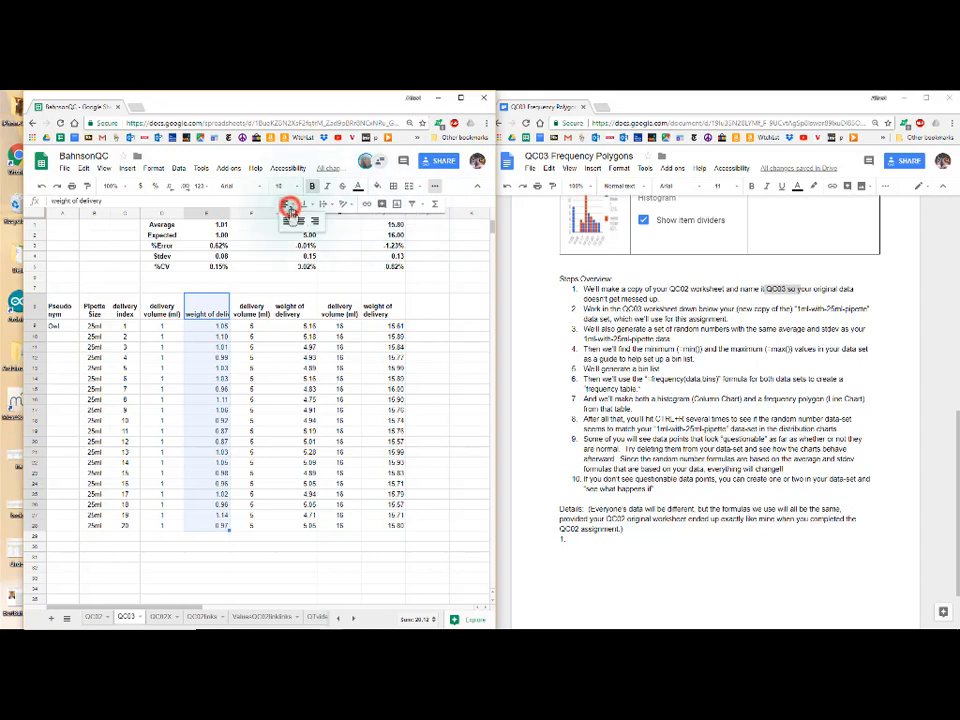
click(298, 222)
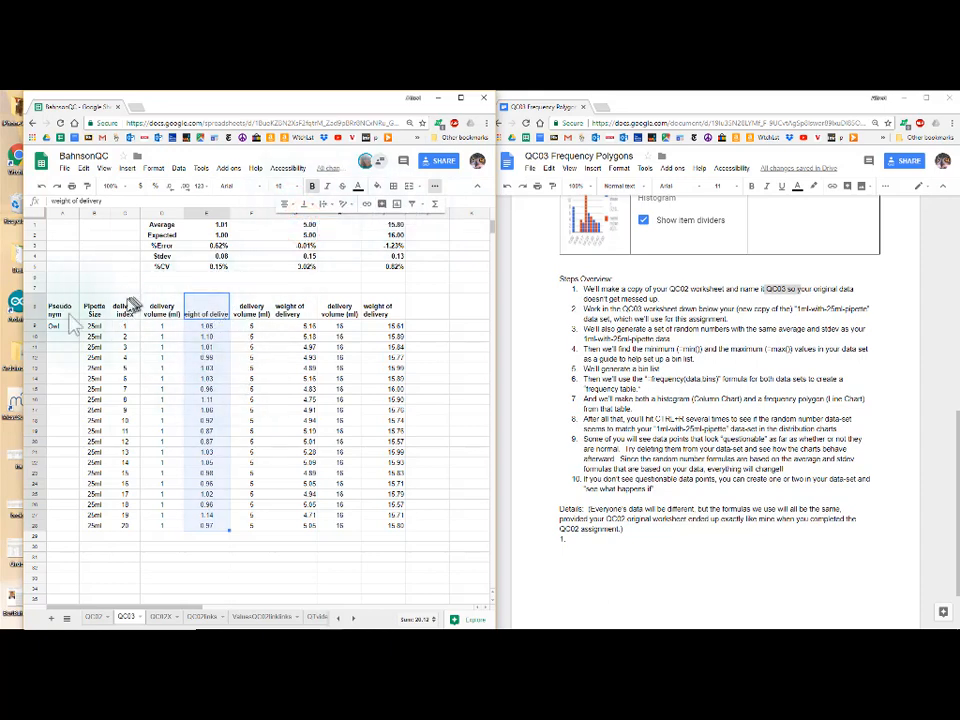
Turn on text wrapping for the column headers in row 8
click(198, 315)
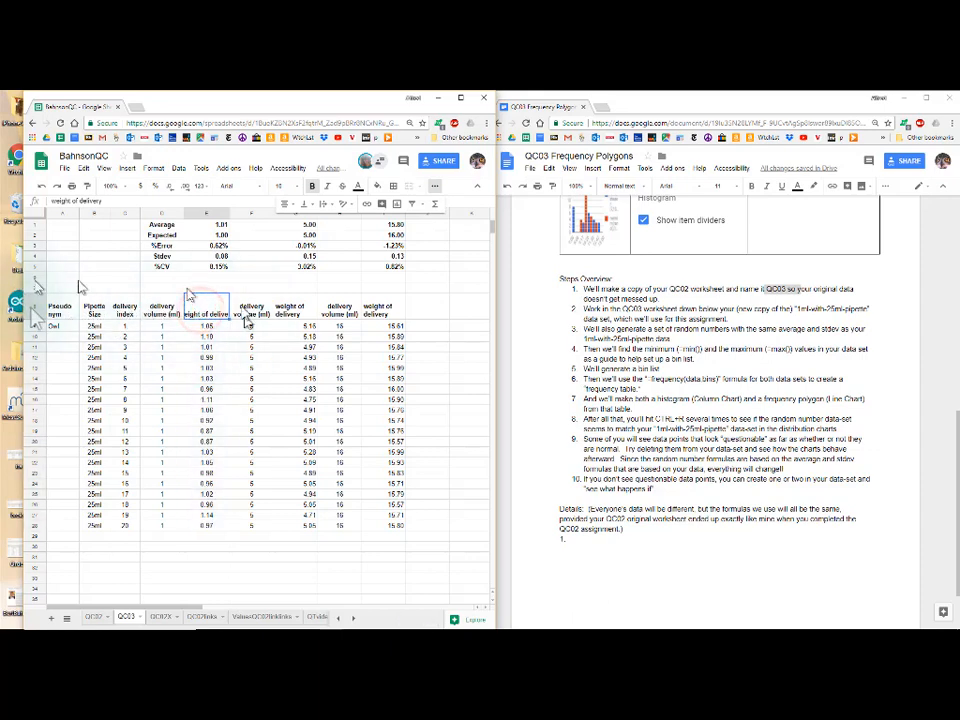
click(32, 306)
click(155, 168)
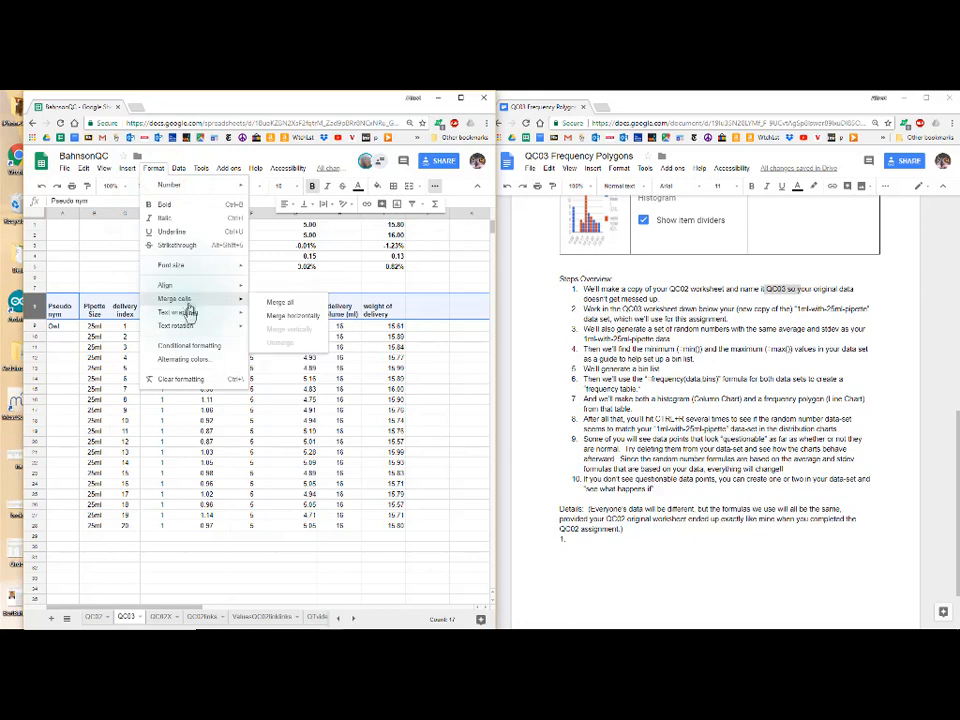
mouse_move(190, 312)
click(274, 329)
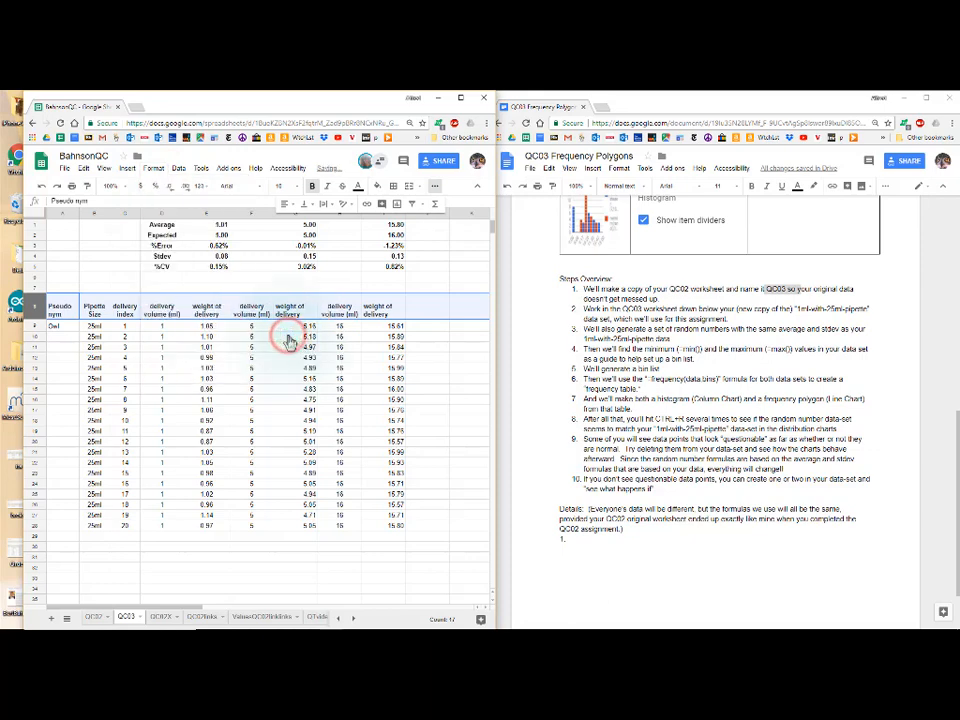
click(262, 421)
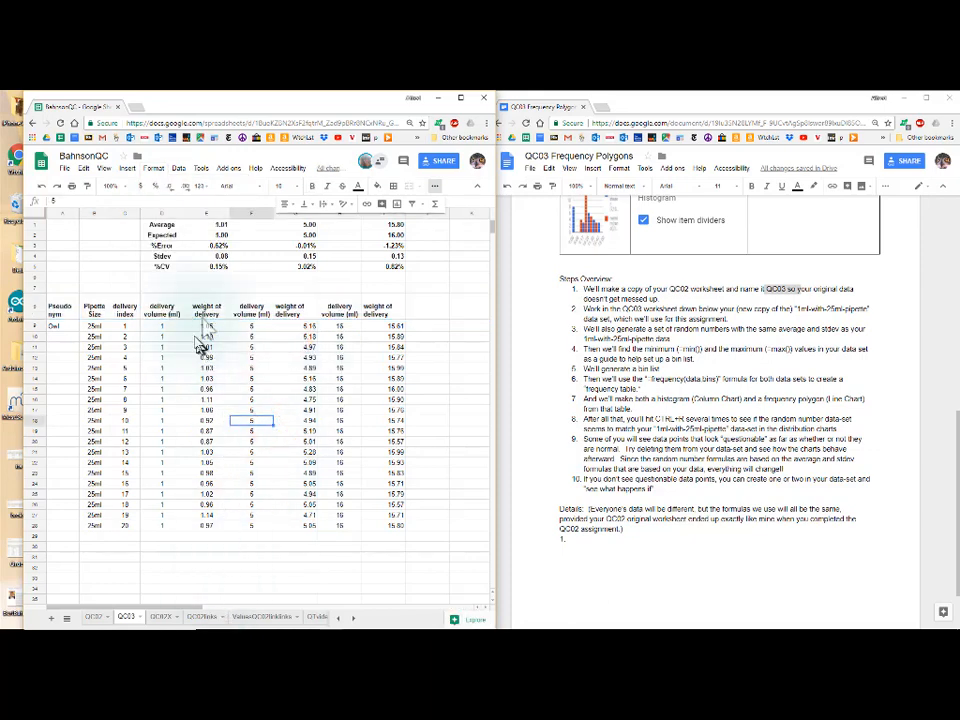
Examine the 1 ml weight data, the full-precision value in E27, and the Average and Stdev cells E1 and E4 against overview step 3
drag(203, 312, 214, 525)
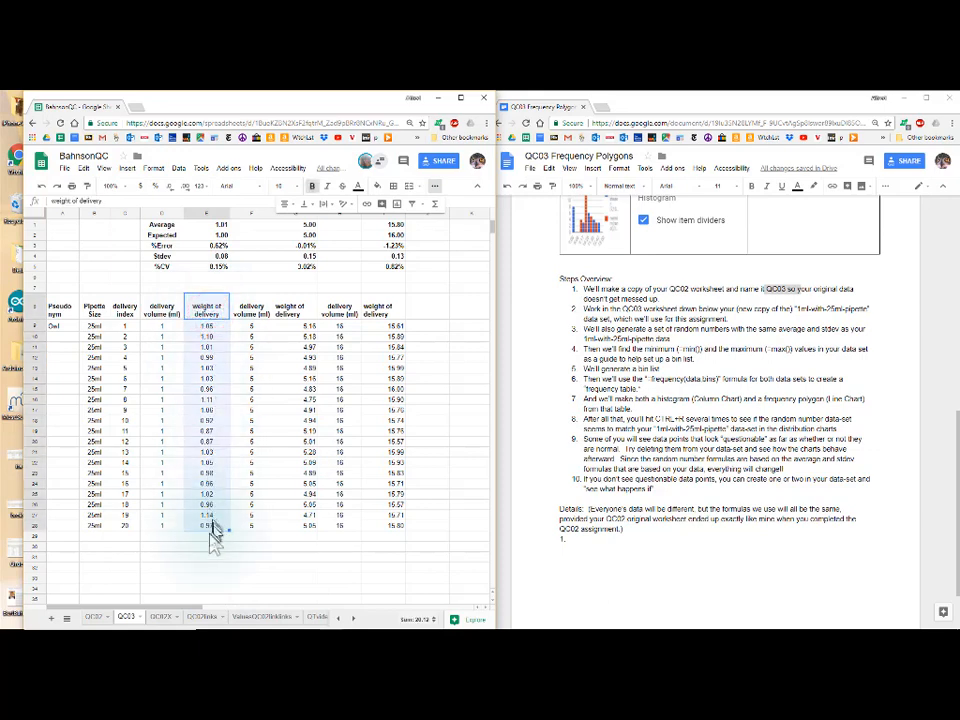
click(208, 516)
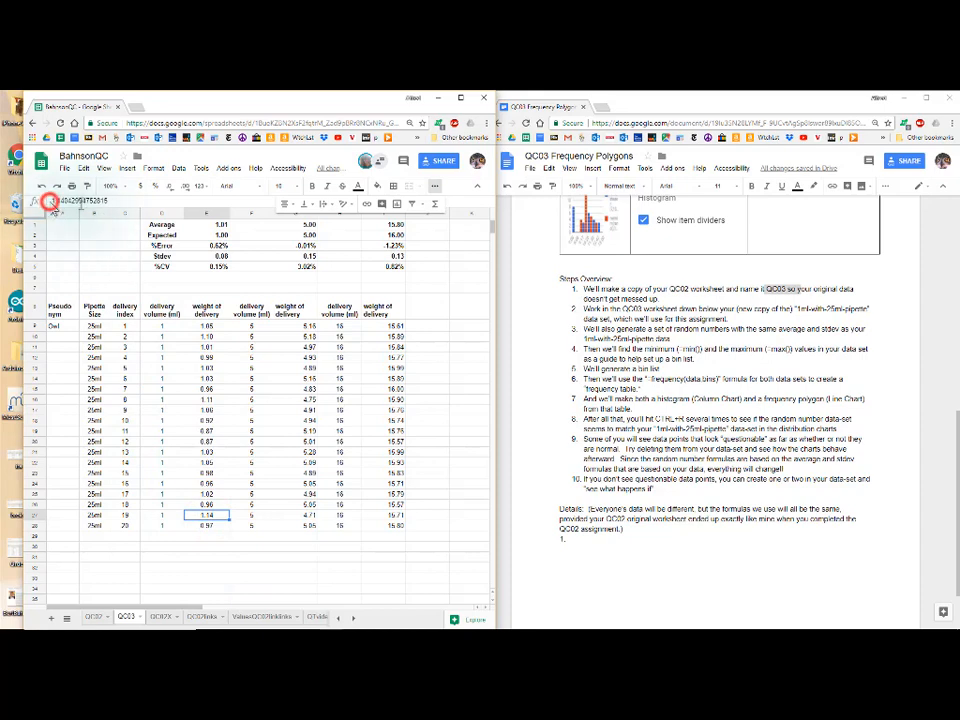
drag(60, 202, 118, 202)
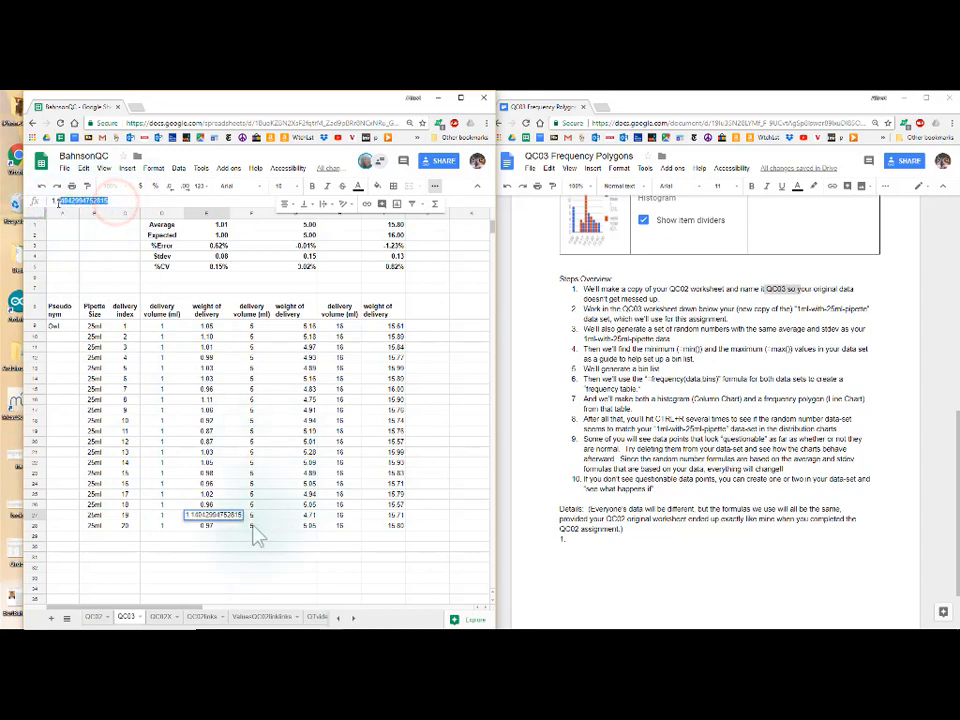
click(205, 552)
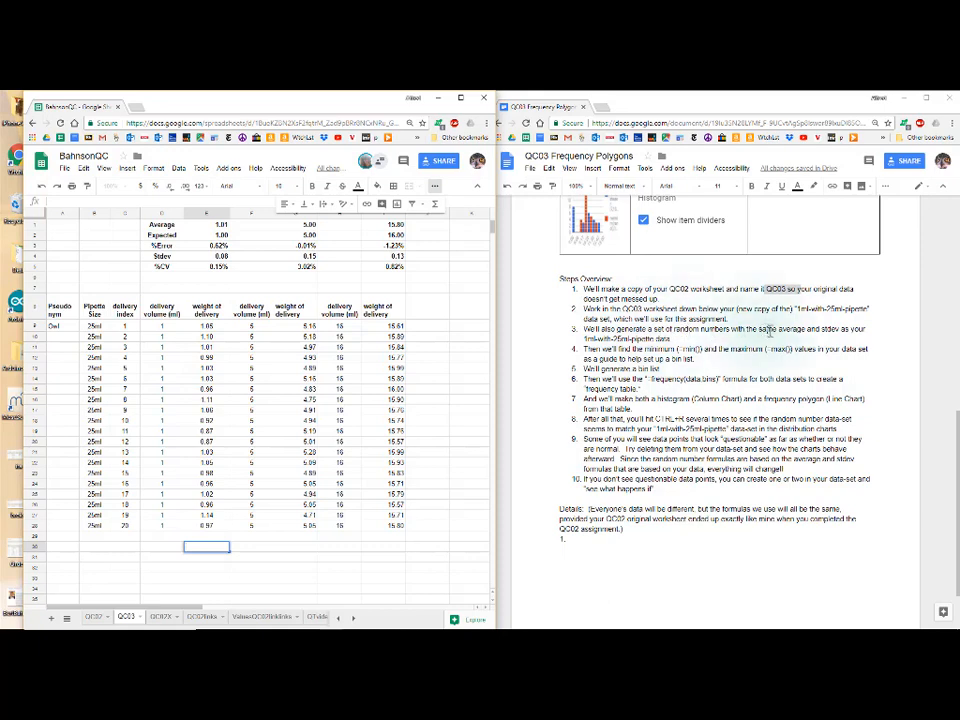
drag(758, 330, 710, 335)
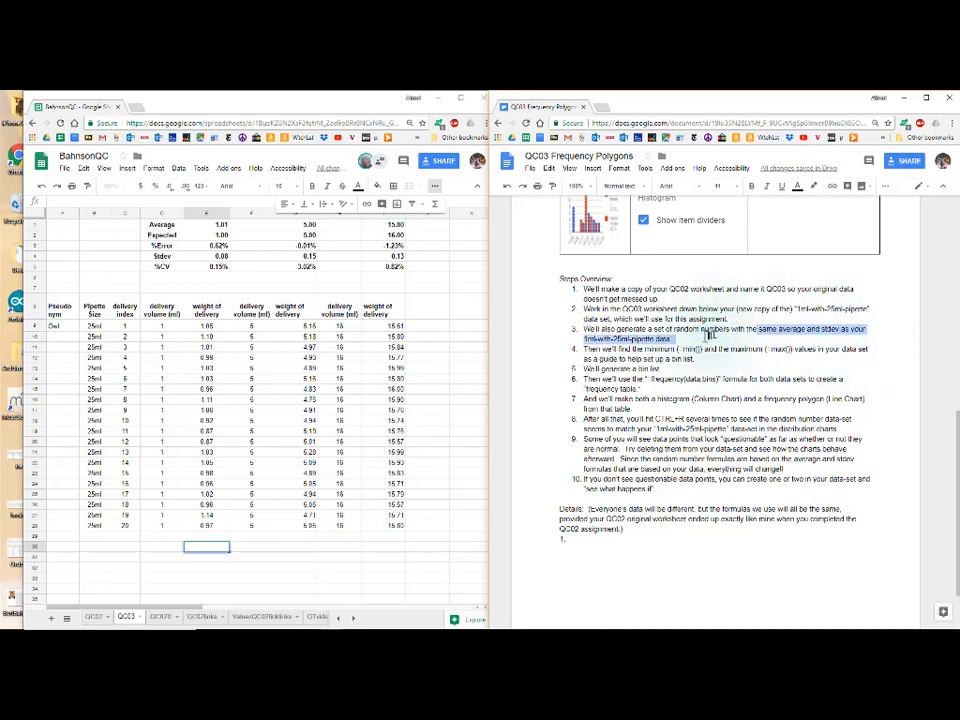
click(216, 227)
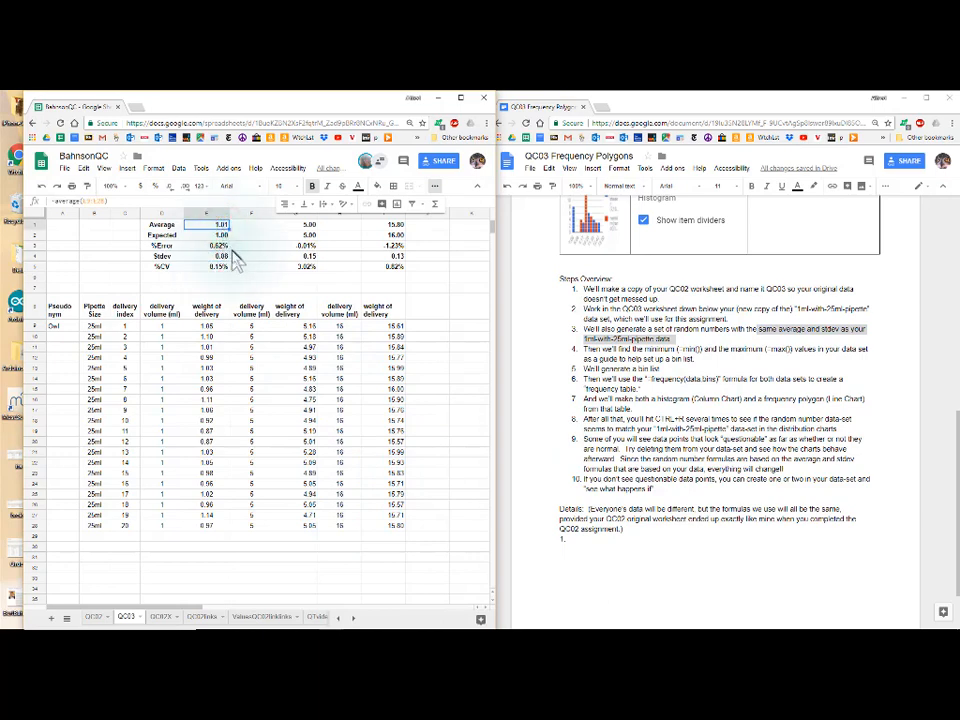
click(225, 257)
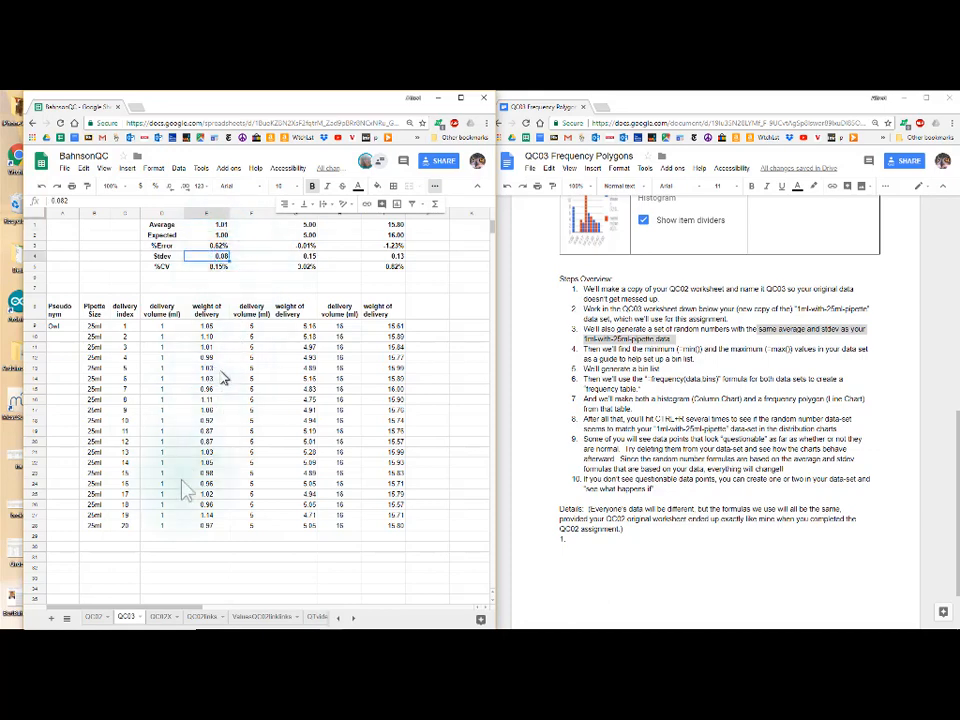
click(165, 555)
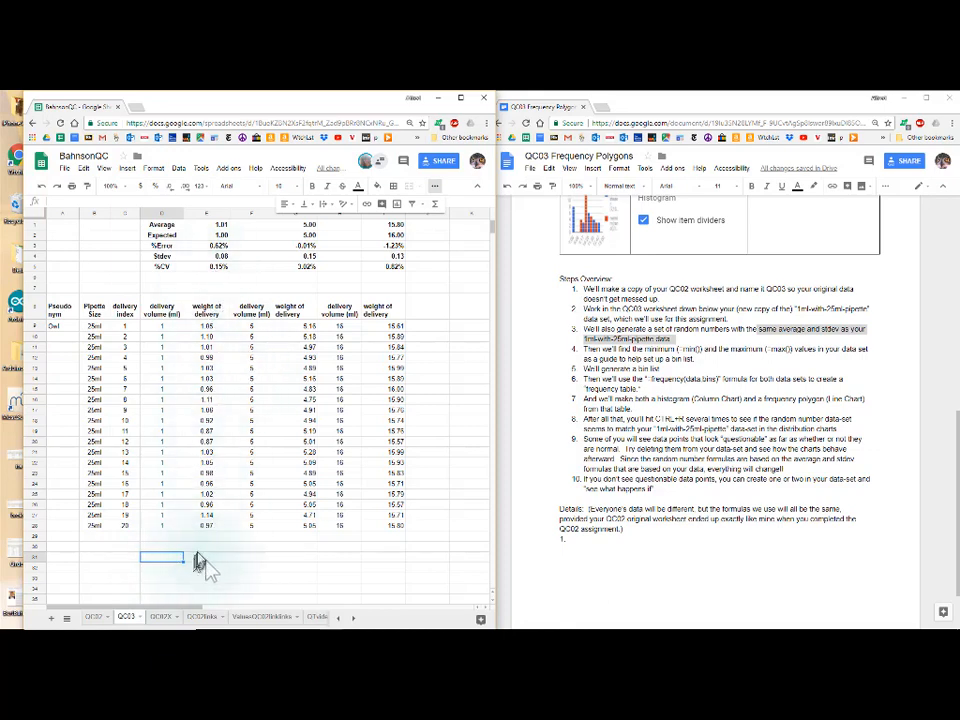
click(315, 555)
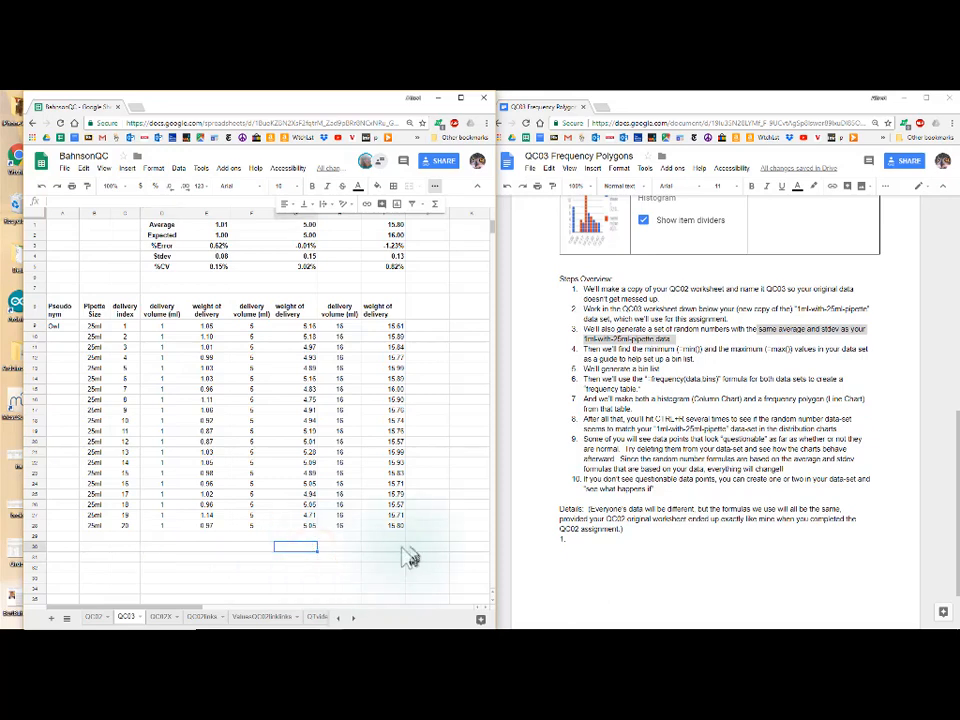
Examine the Average and Stdev formulas for the 16 ml weight of delivery data in I1 and I4
click(390, 546)
drag(390, 546, 405, 597)
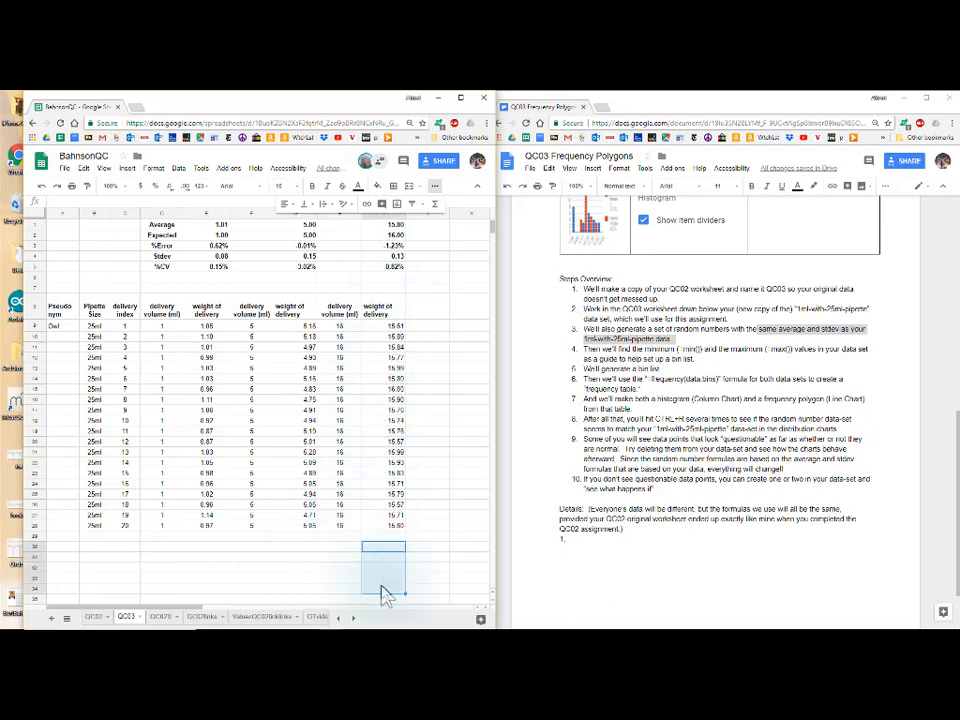
click(396, 224)
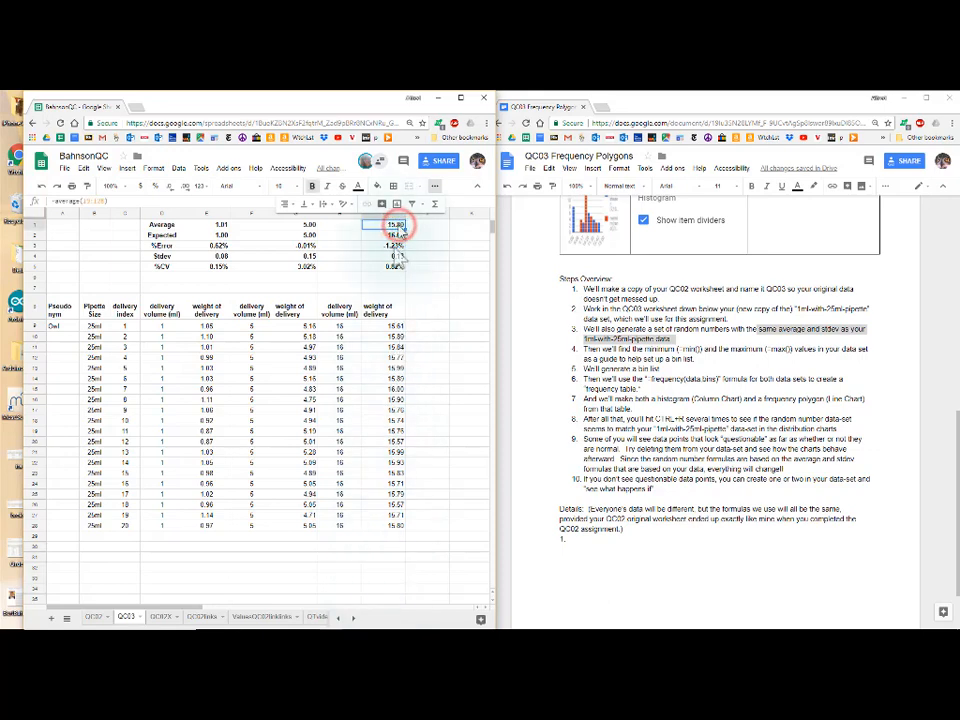
click(394, 256)
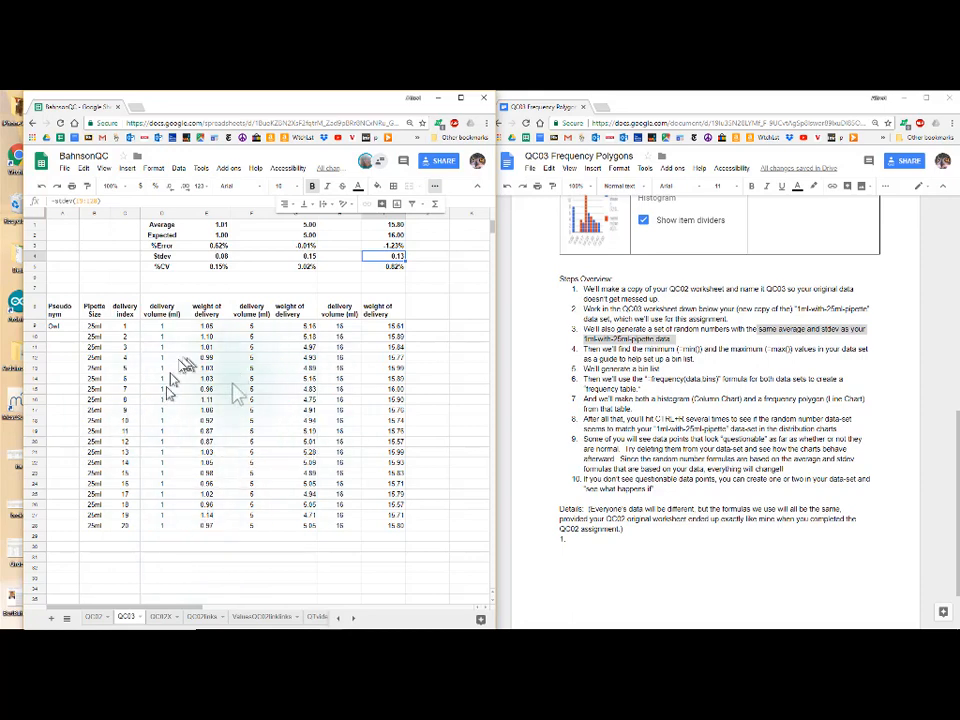
Enter the header text random(avg,stdev) in the empty cell F30 below the data
click(241, 520)
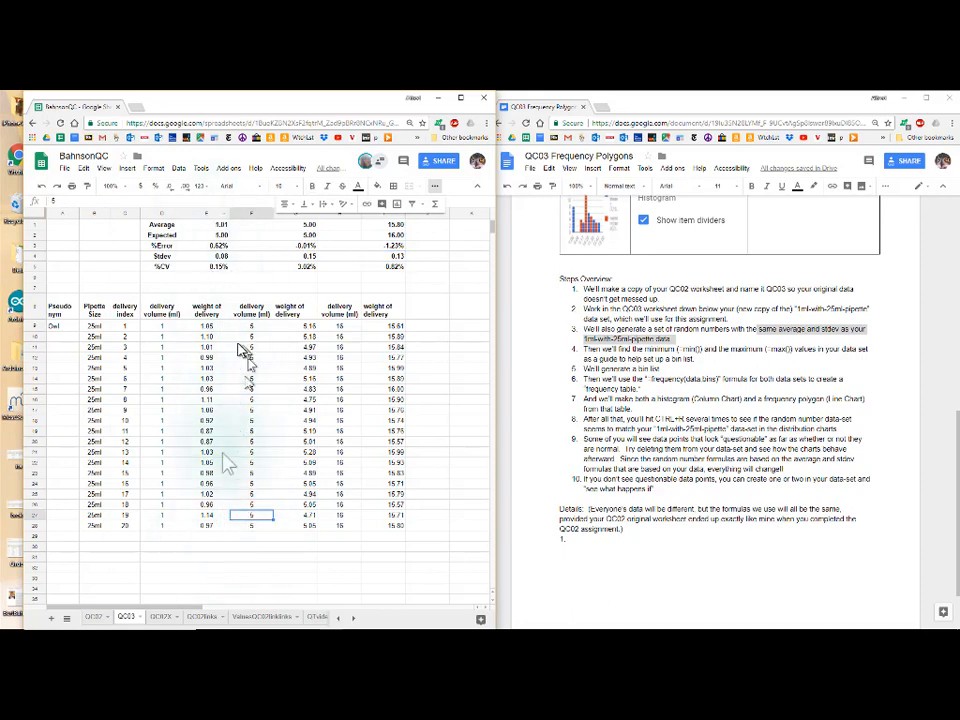
click(200, 547)
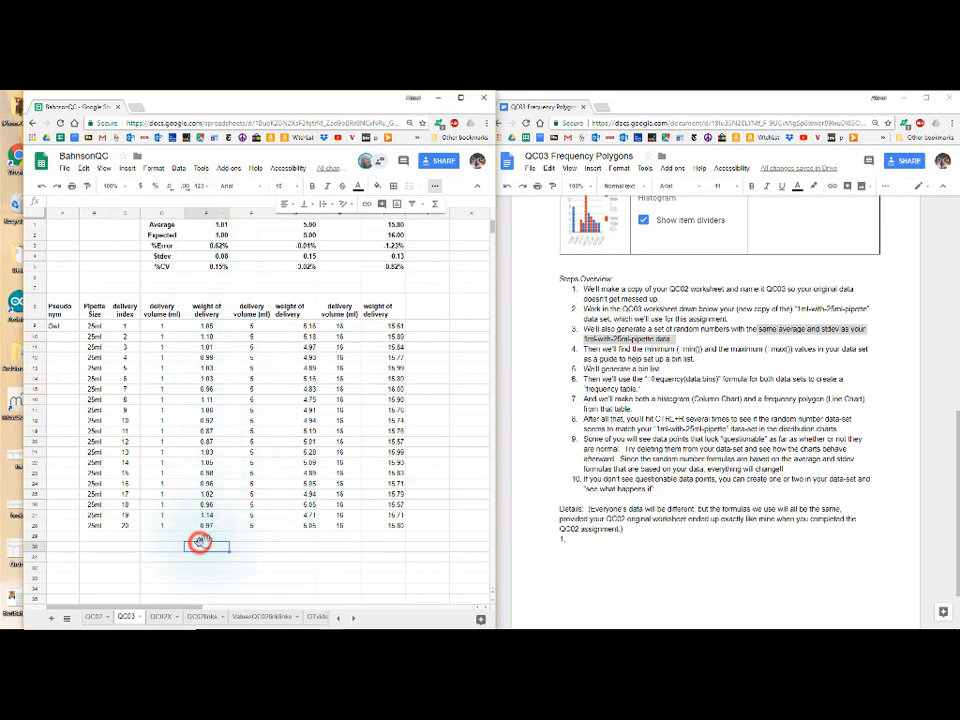
click(243, 547)
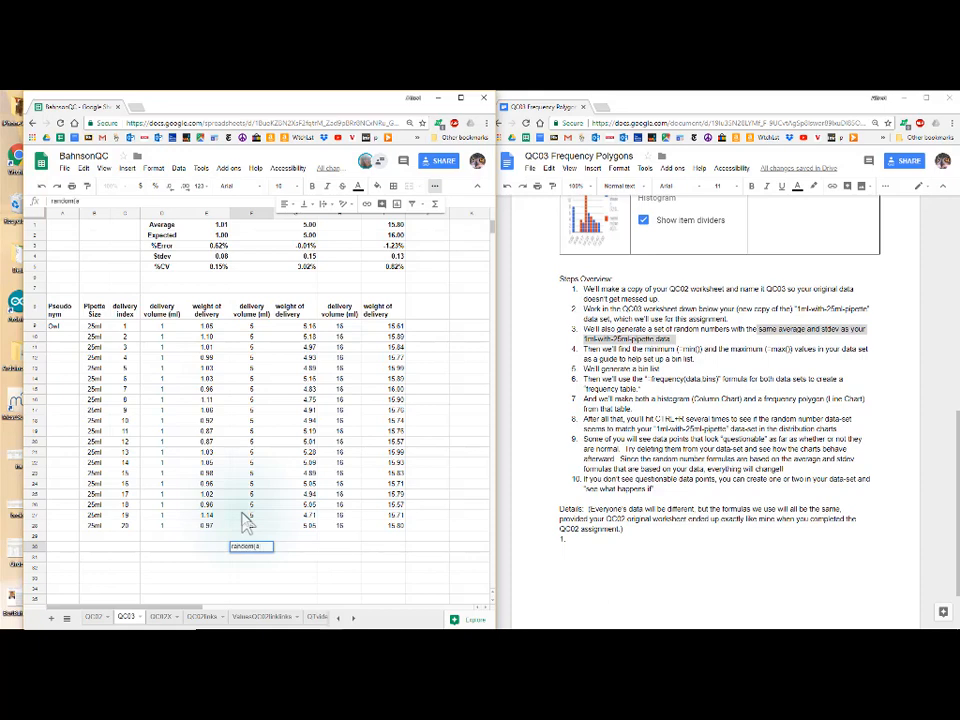
key(BackSpace)
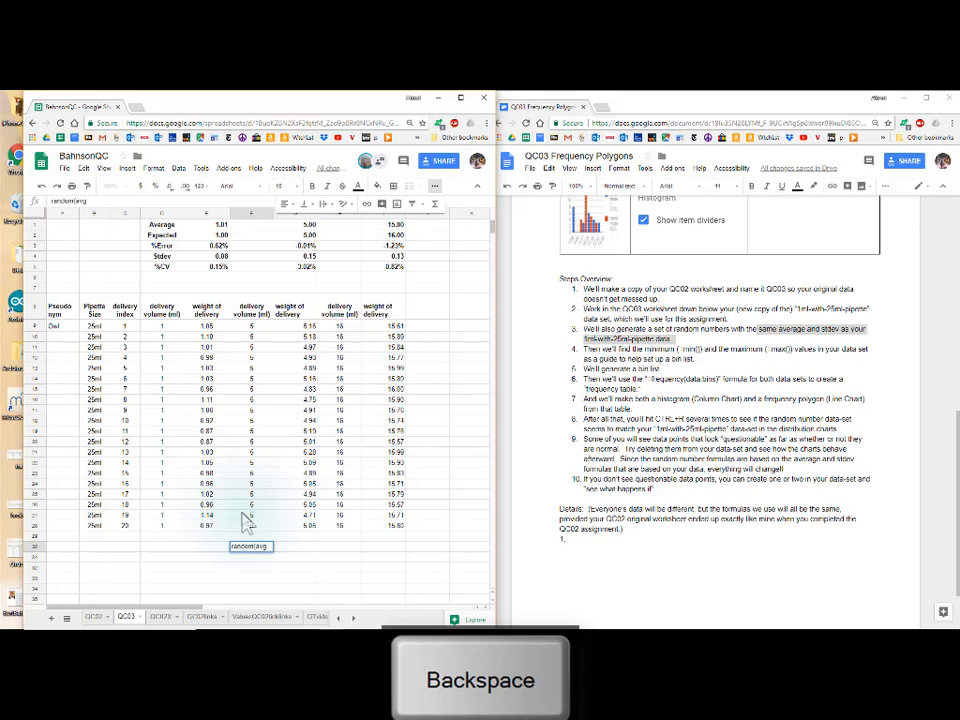
key(Escape)
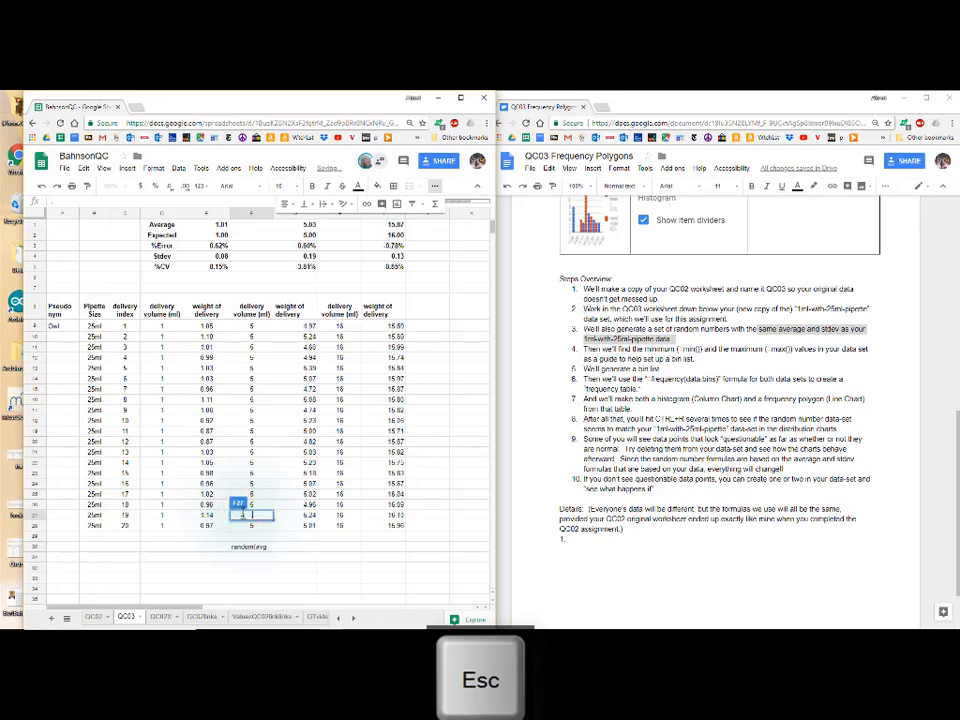
click(268, 553)
key(F2)
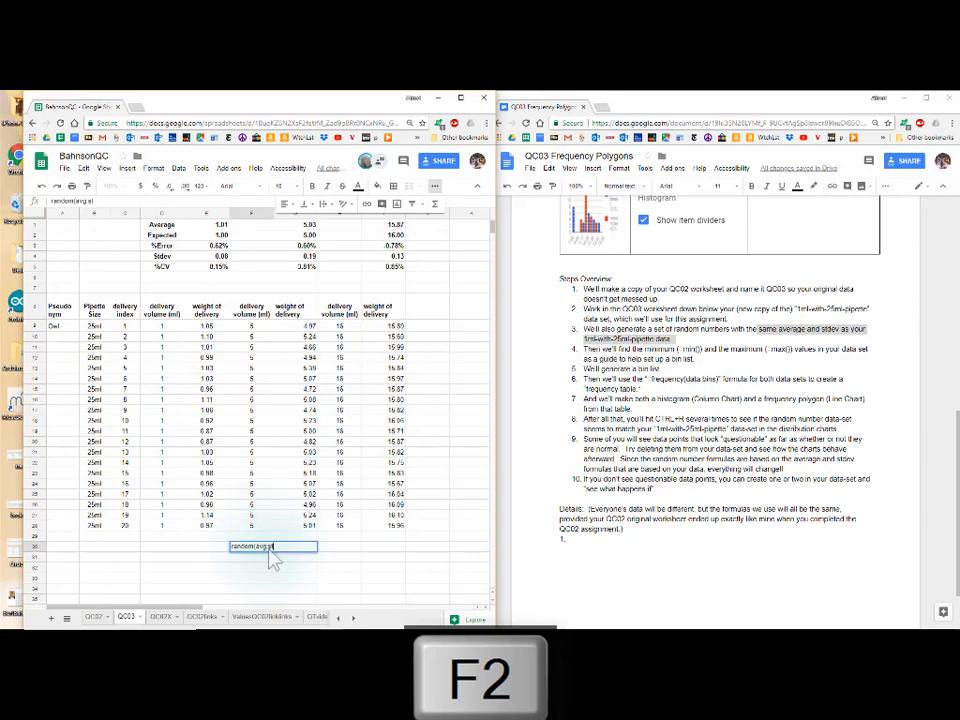
key(Return)
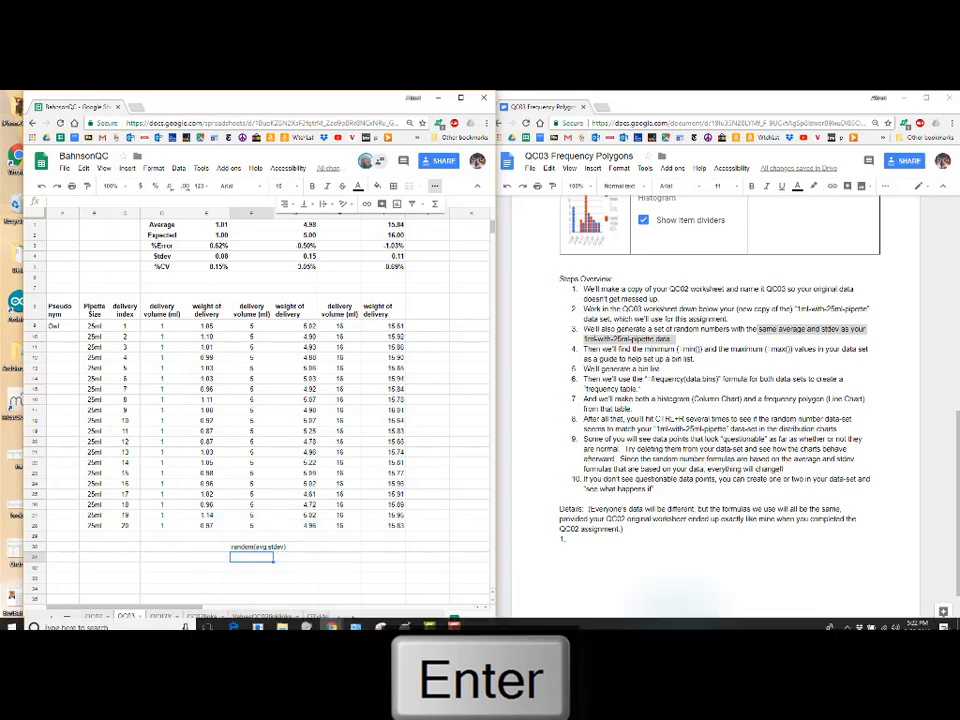
key(alt+Tab)
key(alt+Tab)
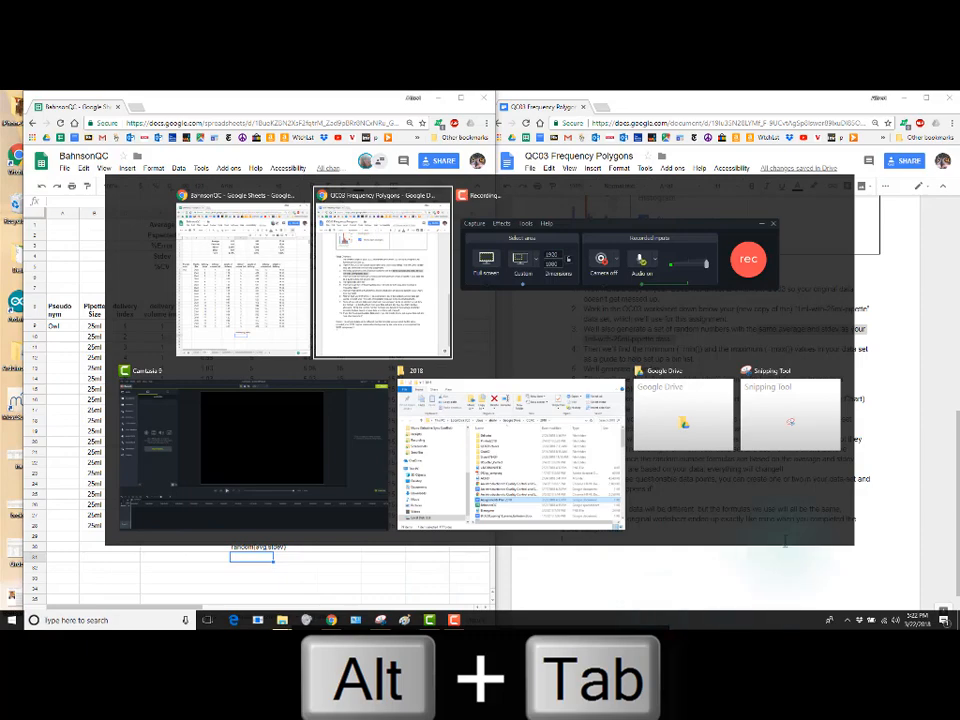
key(alt+Tab)
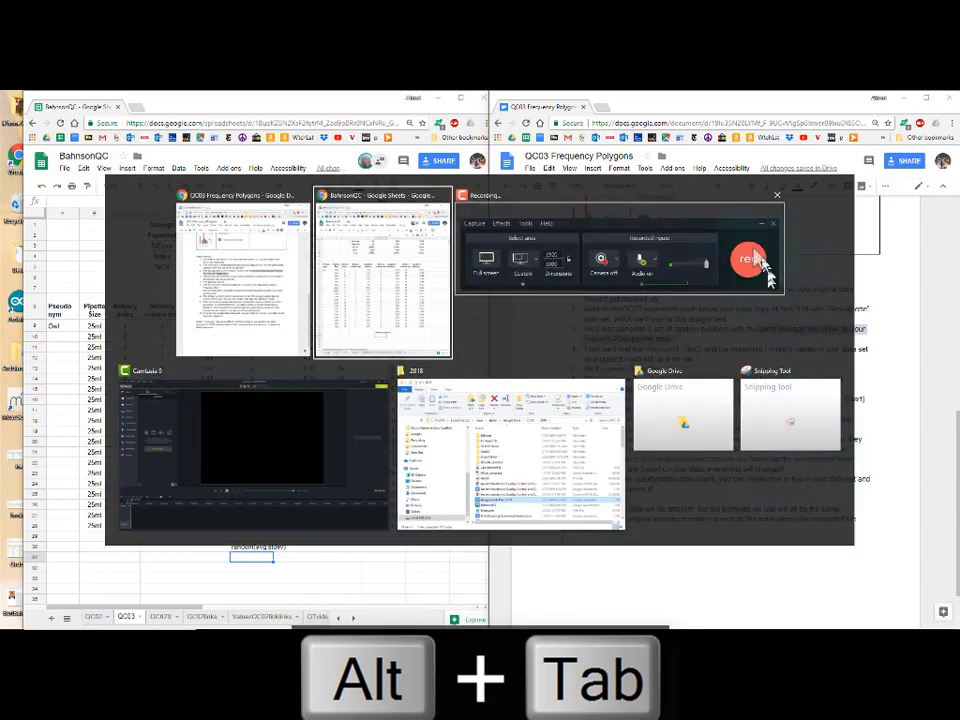
click(765, 321)
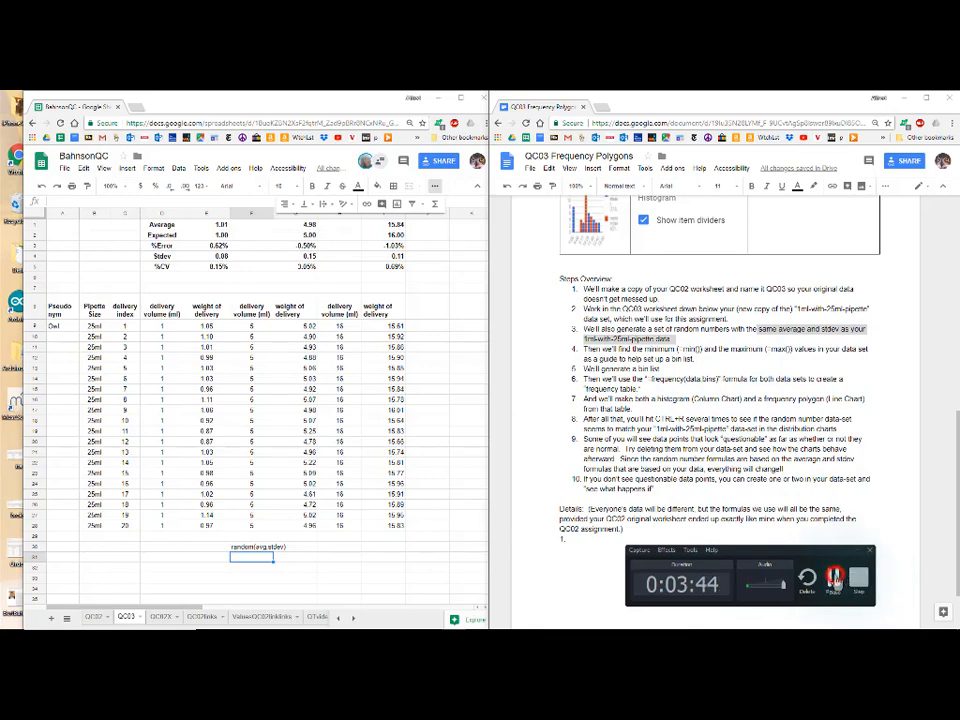
click(835, 579)
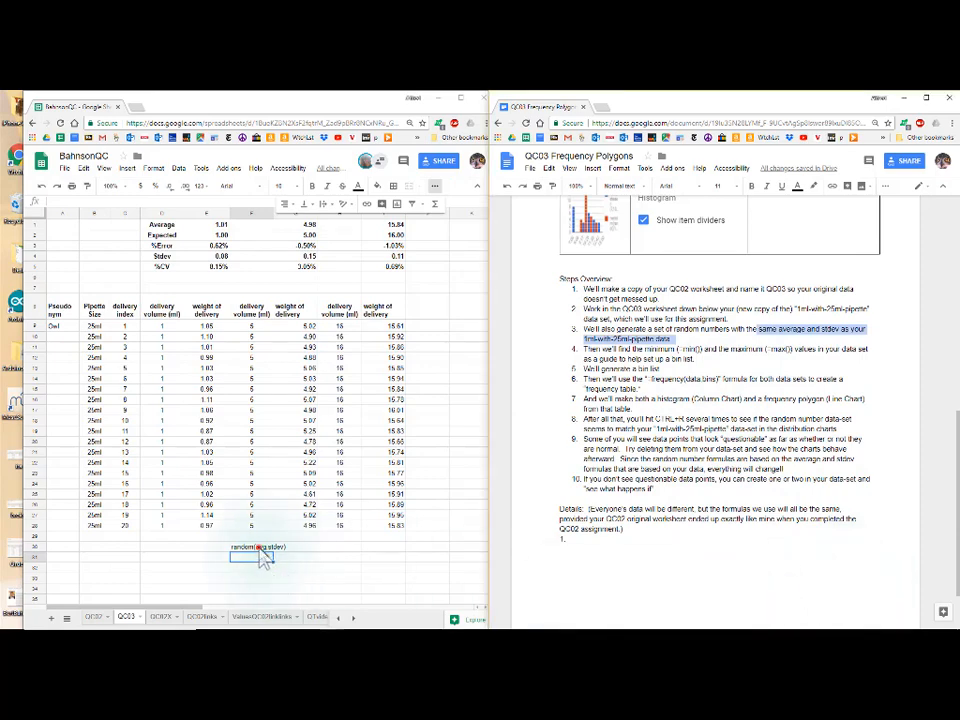
Move the random(avg,stdev) text from F30 to header cell F8, replacing the 5 ml delivery volume header
click(258, 548)
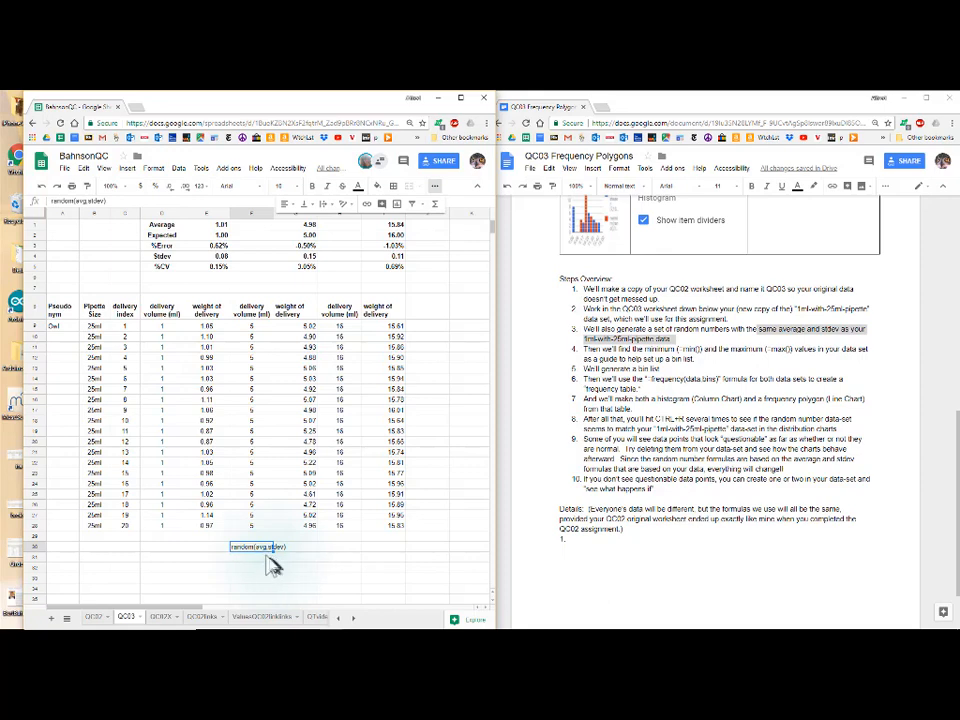
key(ctrl+x)
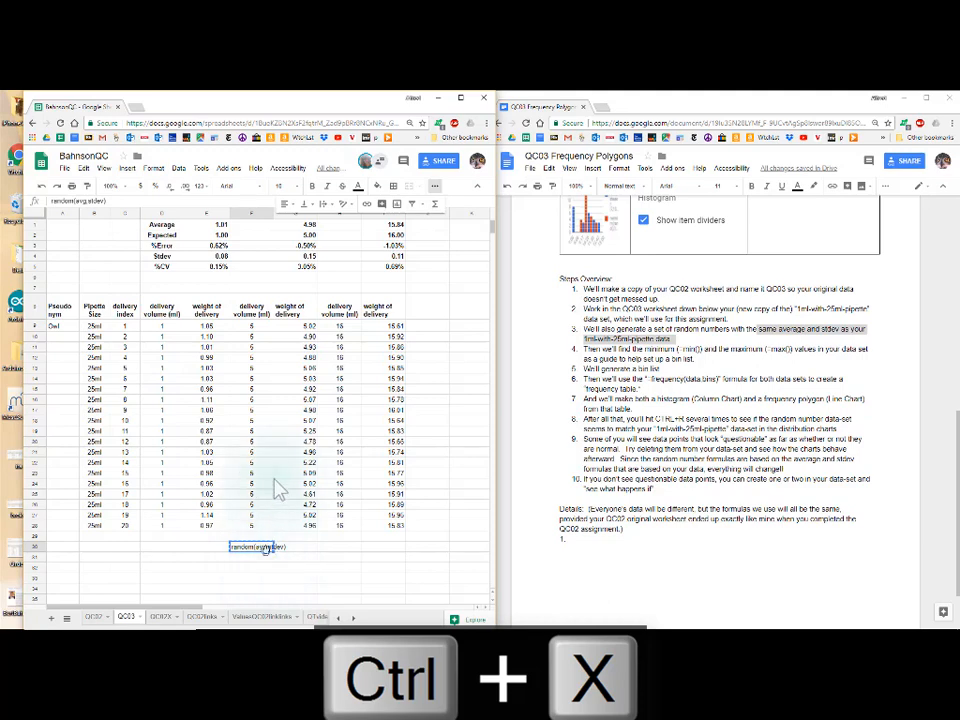
click(262, 318)
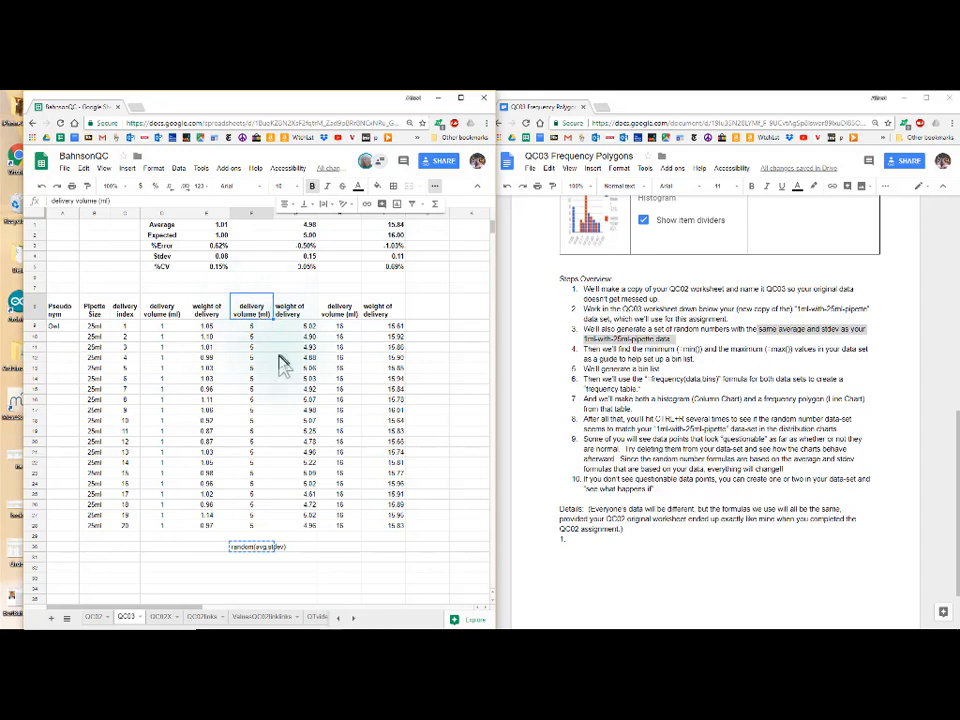
key(ctrl+v)
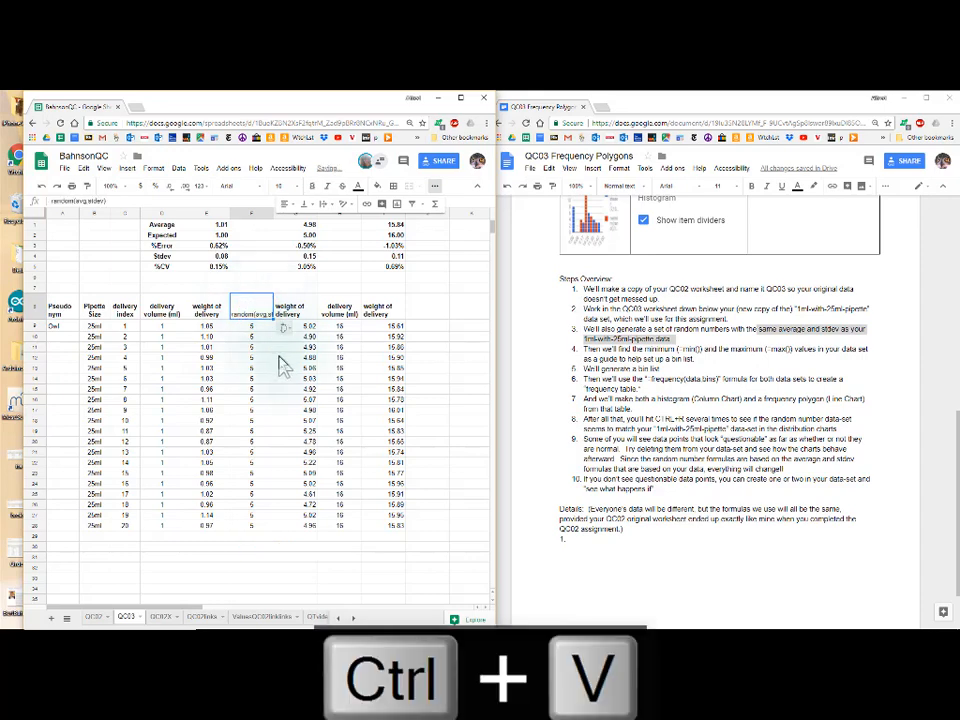
Examine the 5 ml Expected formula in G2 and trace its reference to cell F9
click(264, 330)
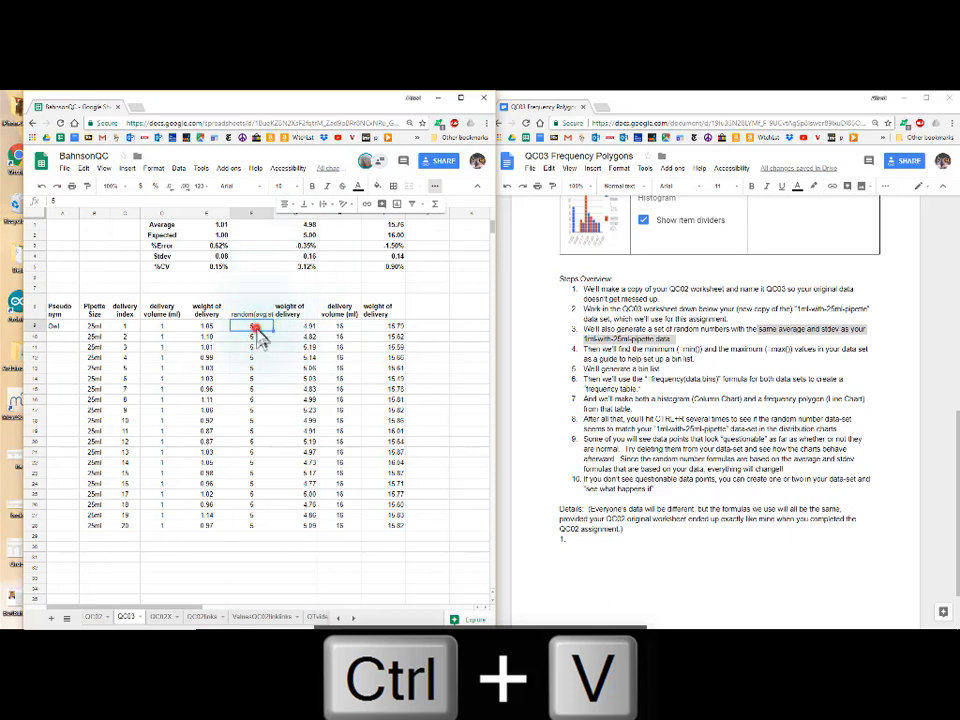
click(310, 236)
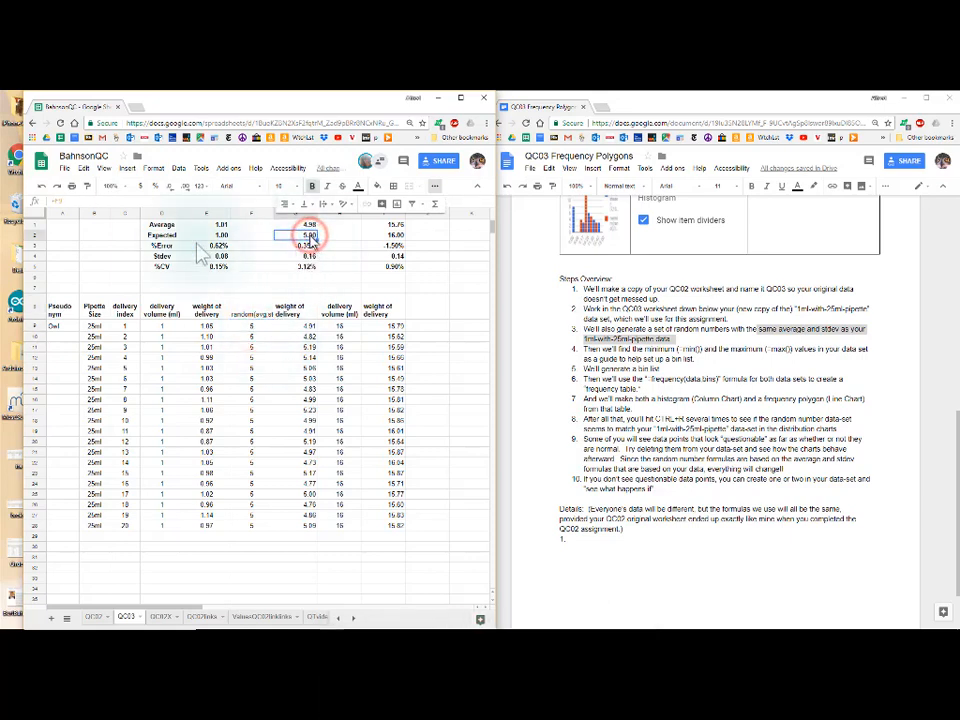
click(61, 200)
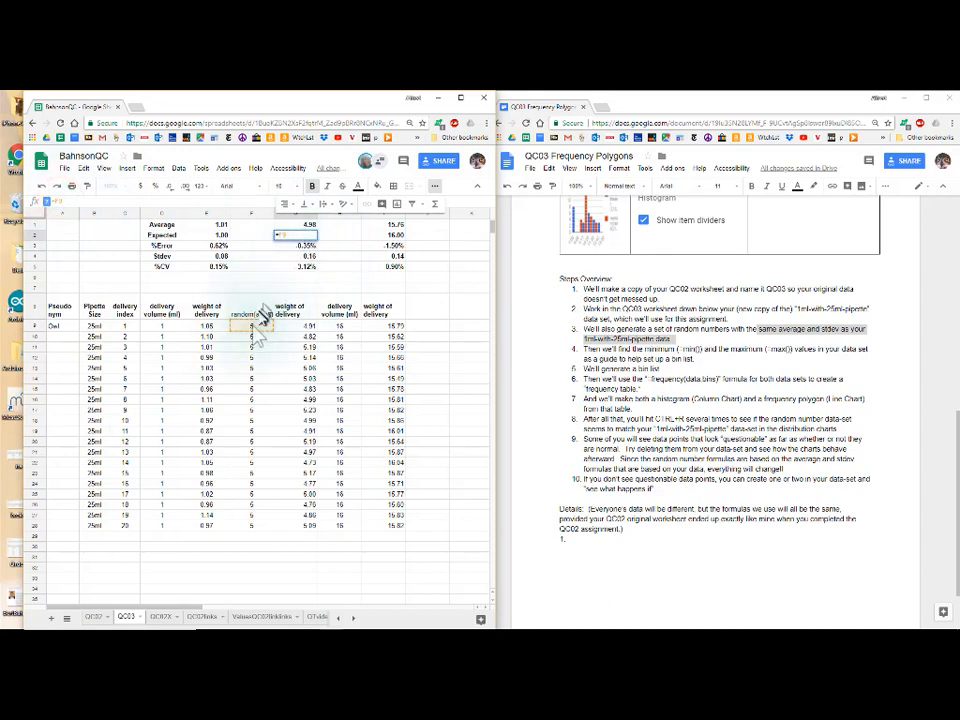
click(262, 213)
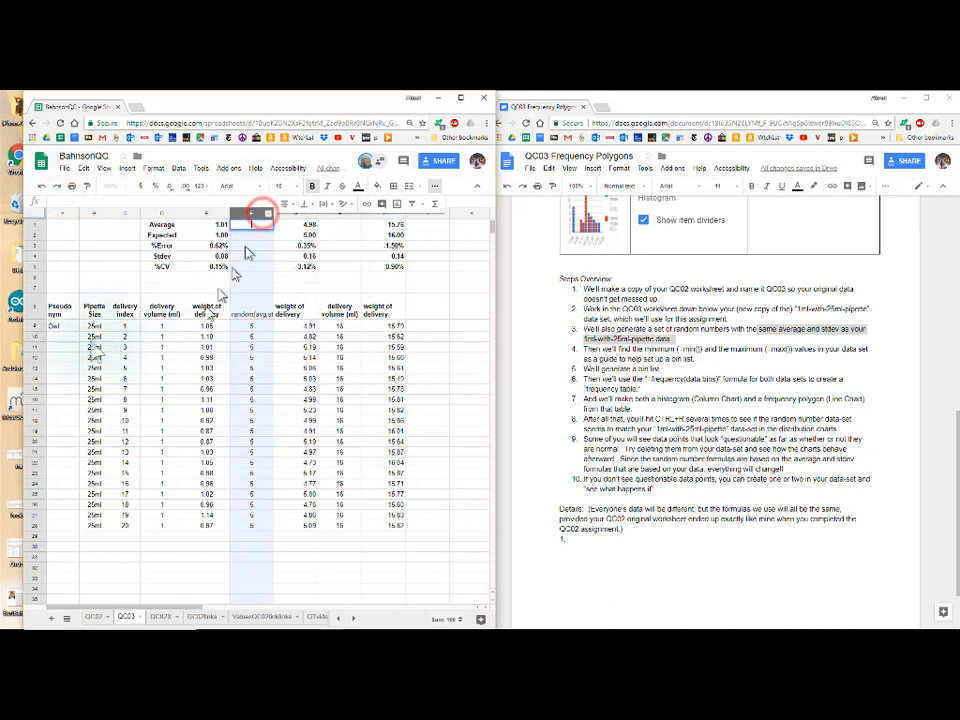
click(34, 326)
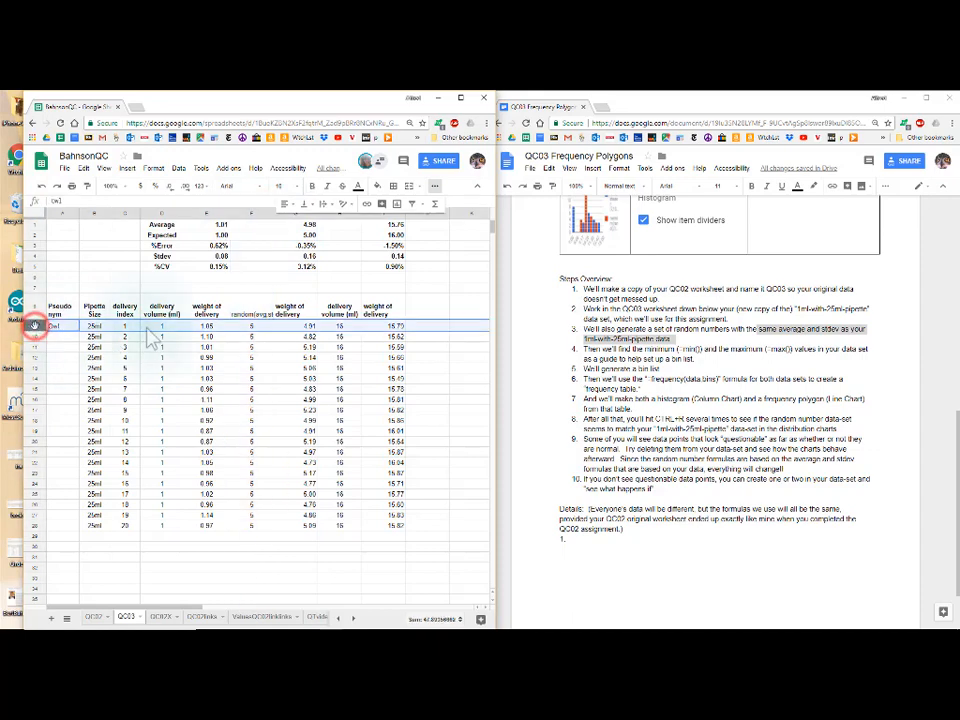
click(252, 326)
click(311, 236)
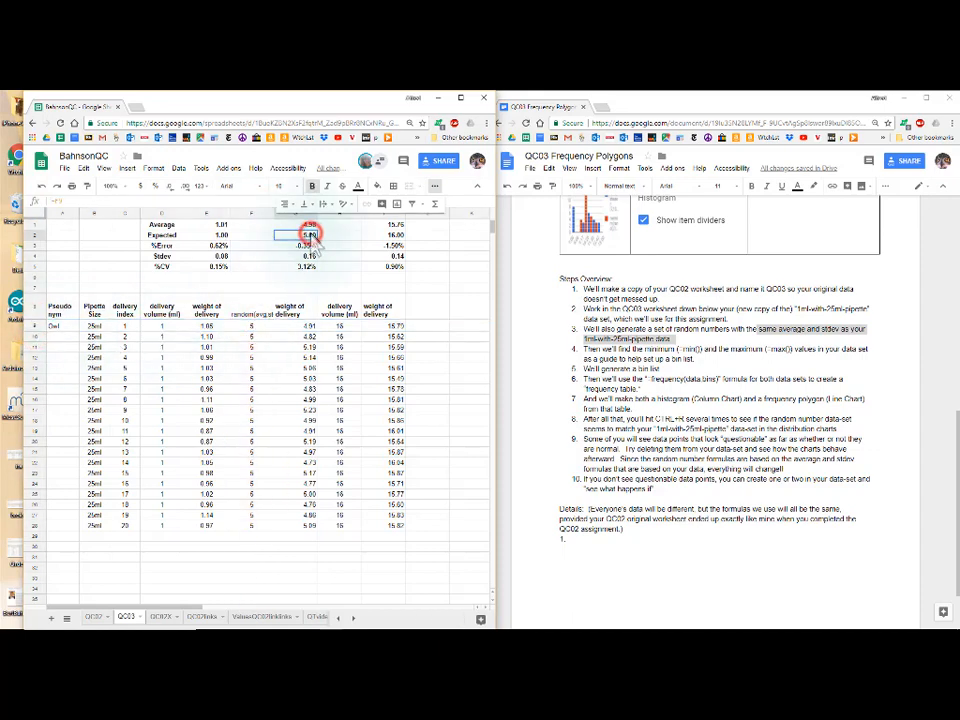
click(252, 328)
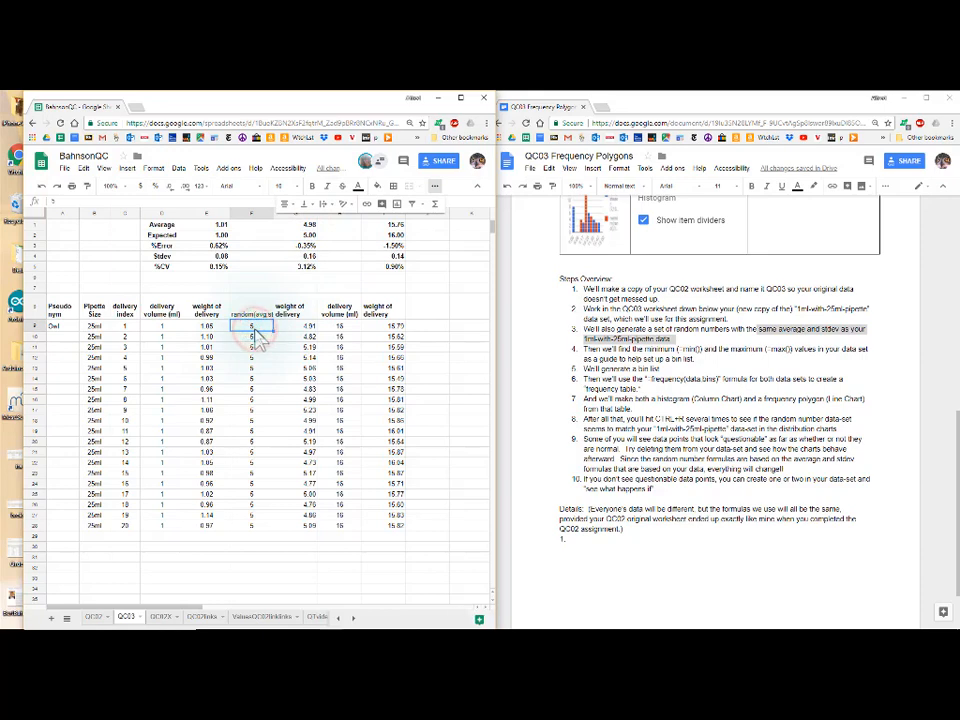
Examine the Expected cells I2 and E2 against the delivery volumes in H9:H28, F9:F28 and D9
click(391, 237)
click(340, 328)
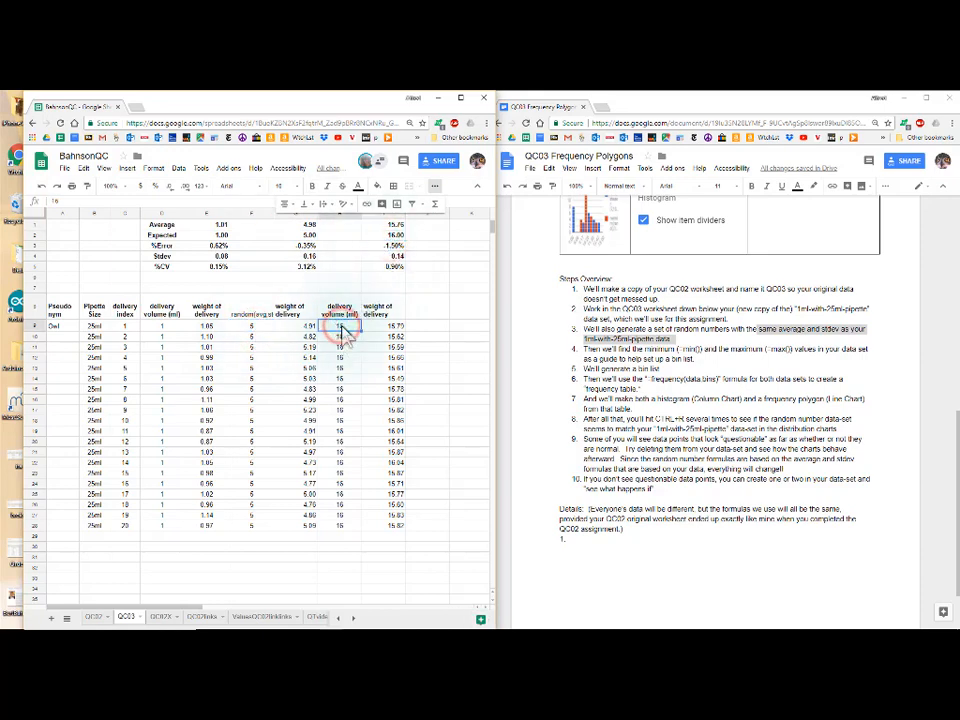
drag(343, 327, 343, 527)
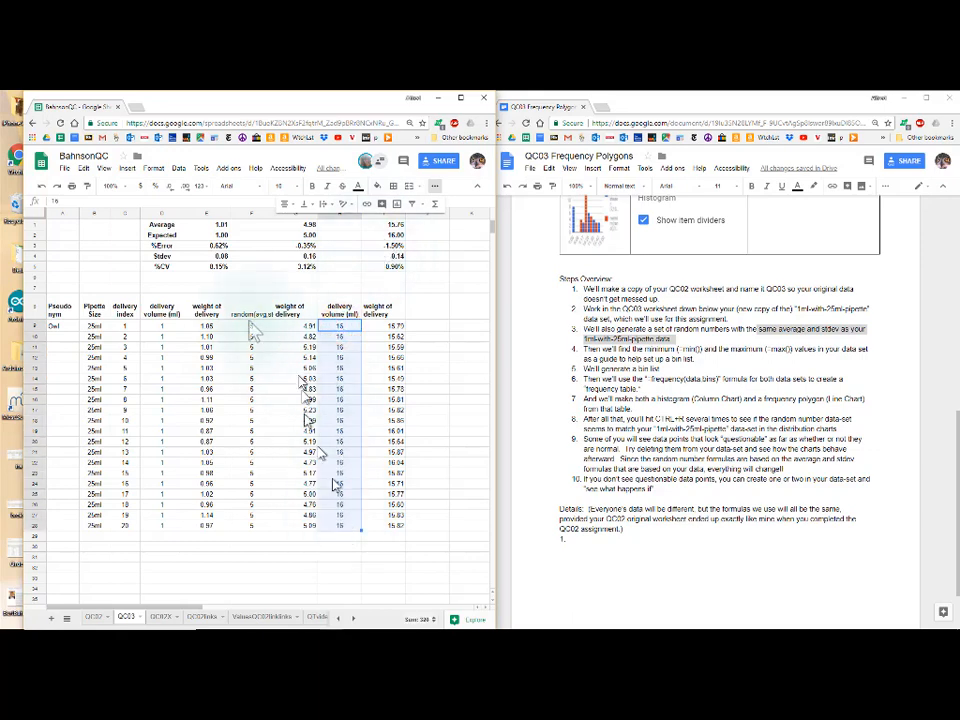
drag(251, 327, 253, 528)
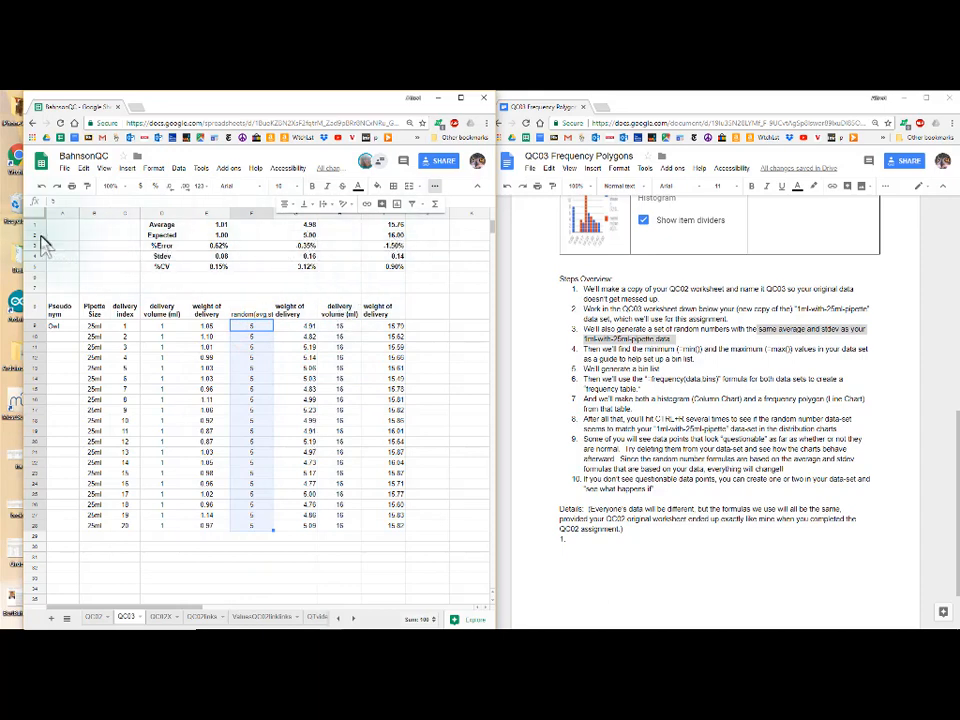
click(214, 234)
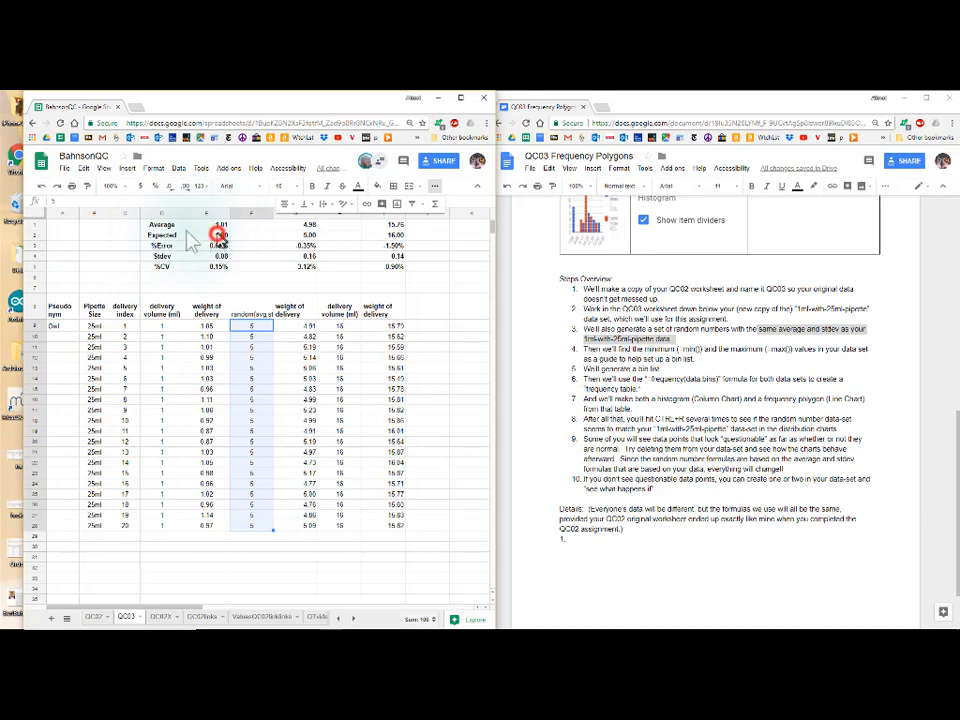
click(60, 203)
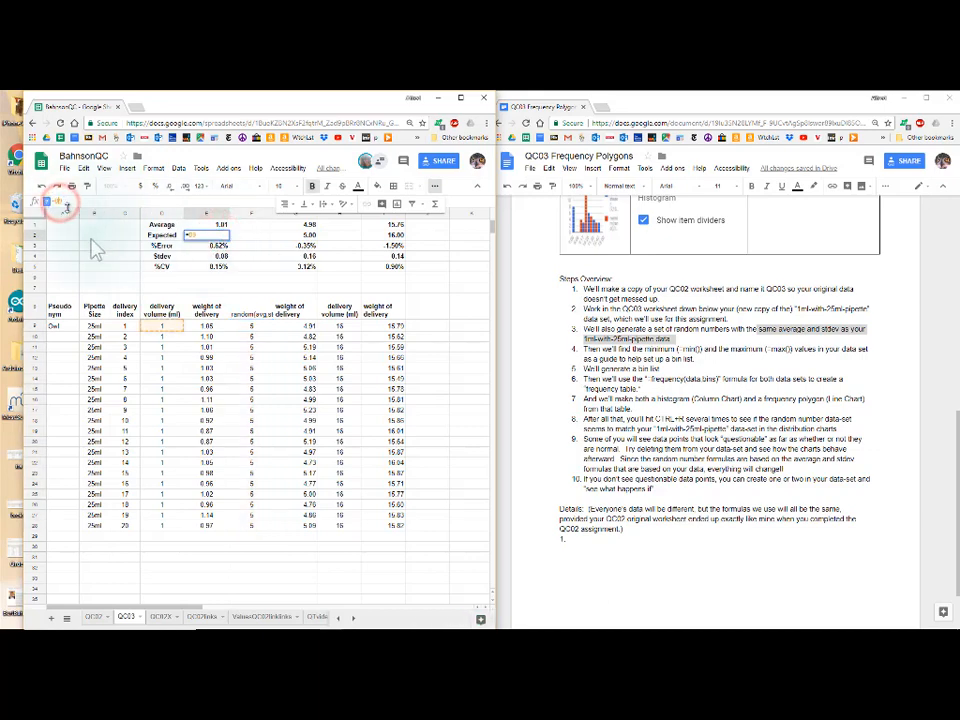
Replace the formulas in the Expected row (row 2) with their values by copying the row and pasting values only over it
click(38, 235)
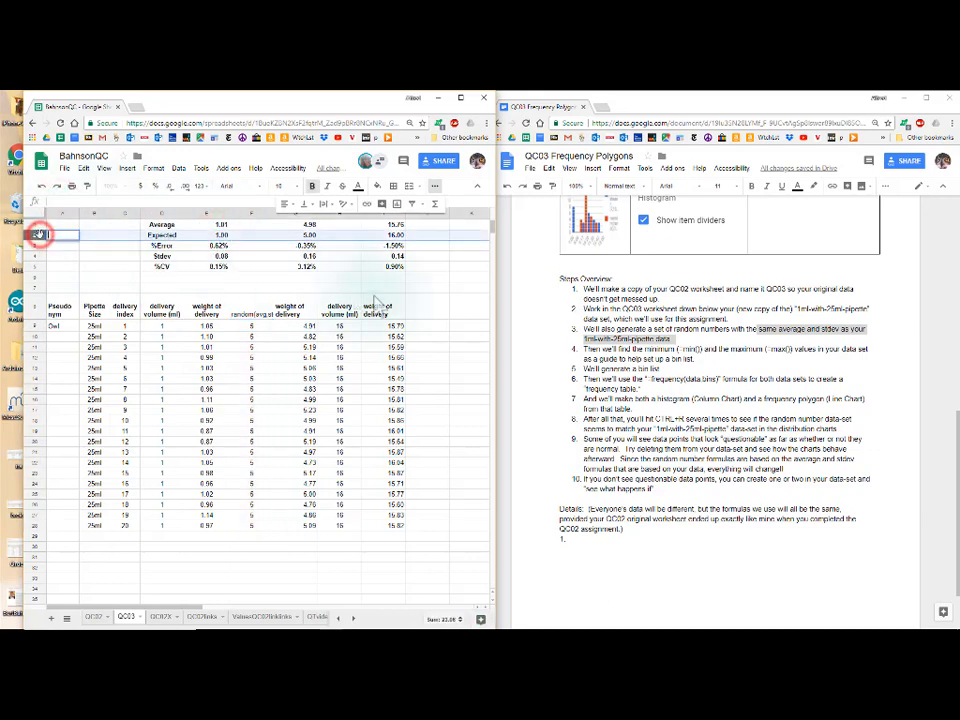
mouse_move(202, 609)
mouse_down()
mouse_move(396, 612)
mouse_move(188, 600)
mouse_up()
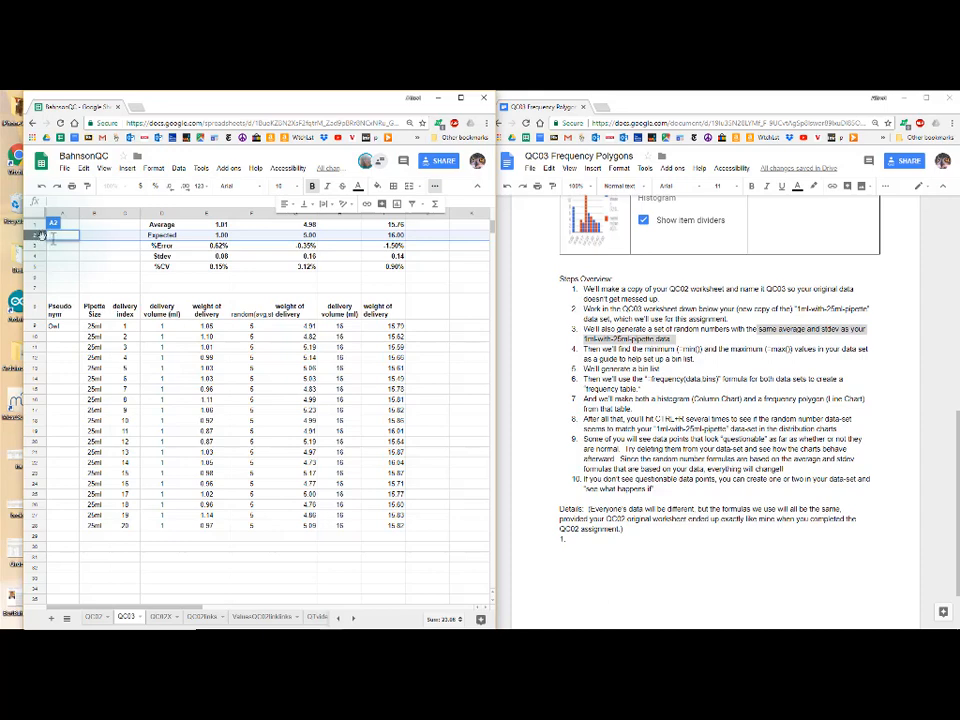
click(70, 252)
click(36, 232)
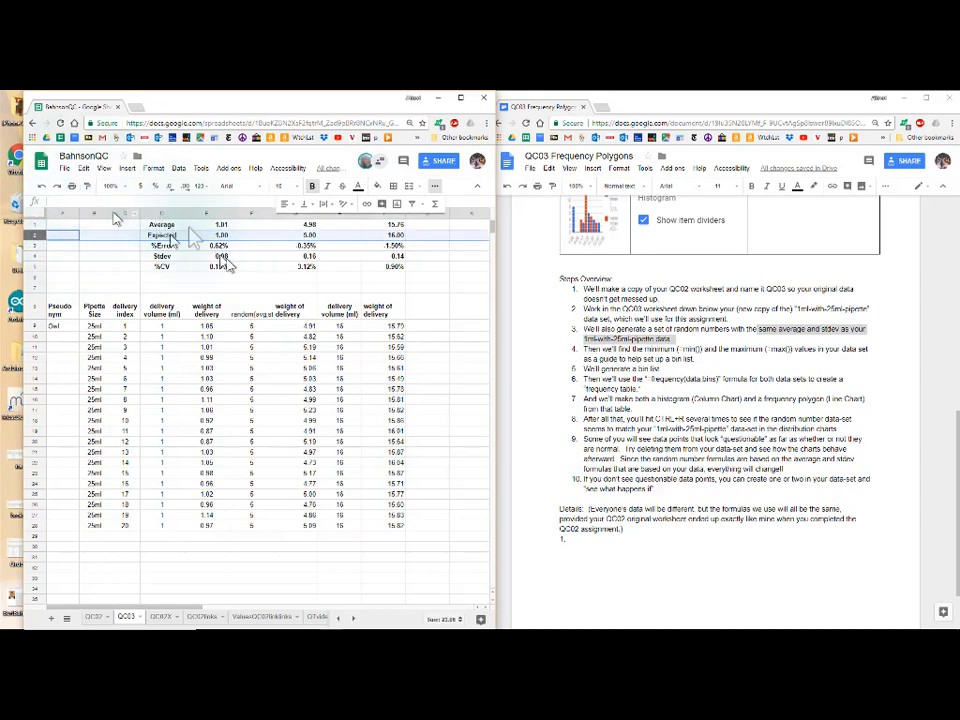
key(ctrl+c)
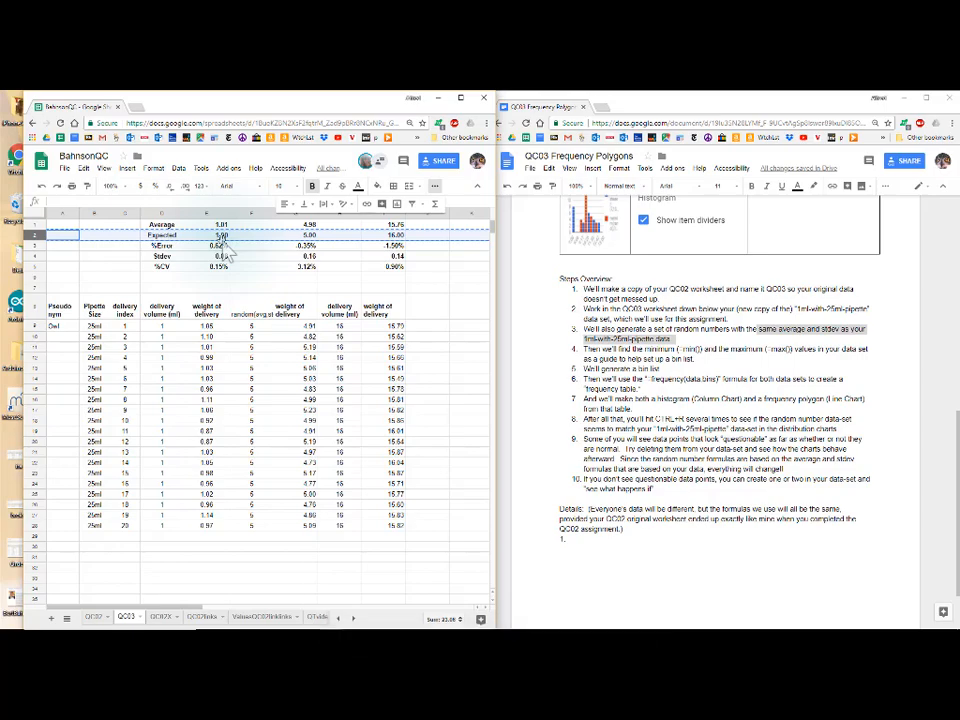
key(alt+e)
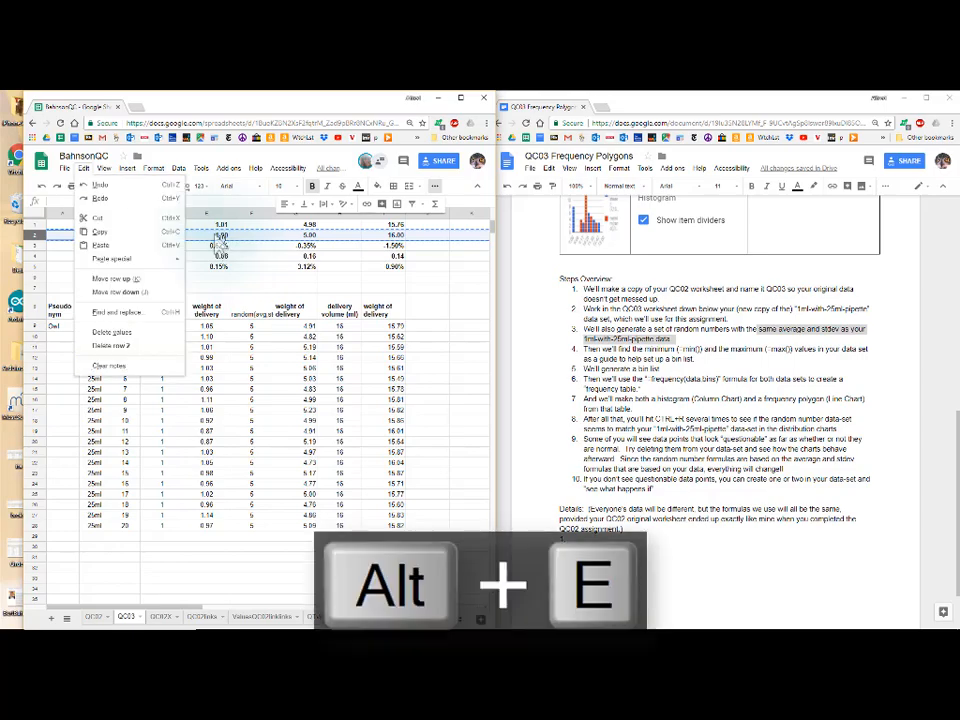
mouse_move(110, 260)
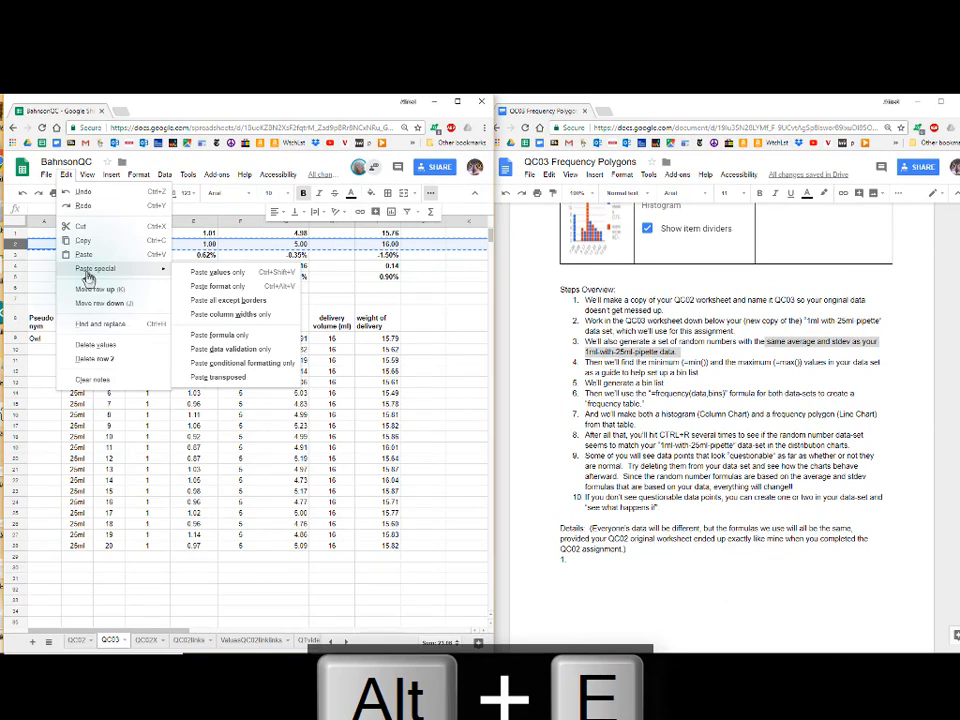
click(199, 276)
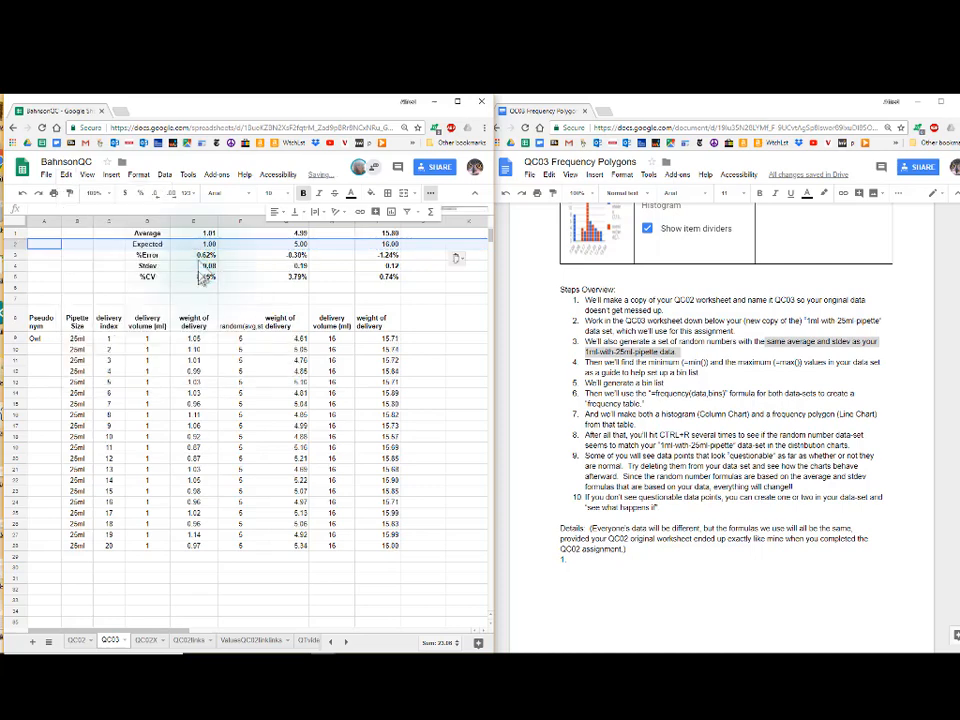
Examine the contents of the Expected cells E2 and G2 and the %Error formula in G3
click(208, 245)
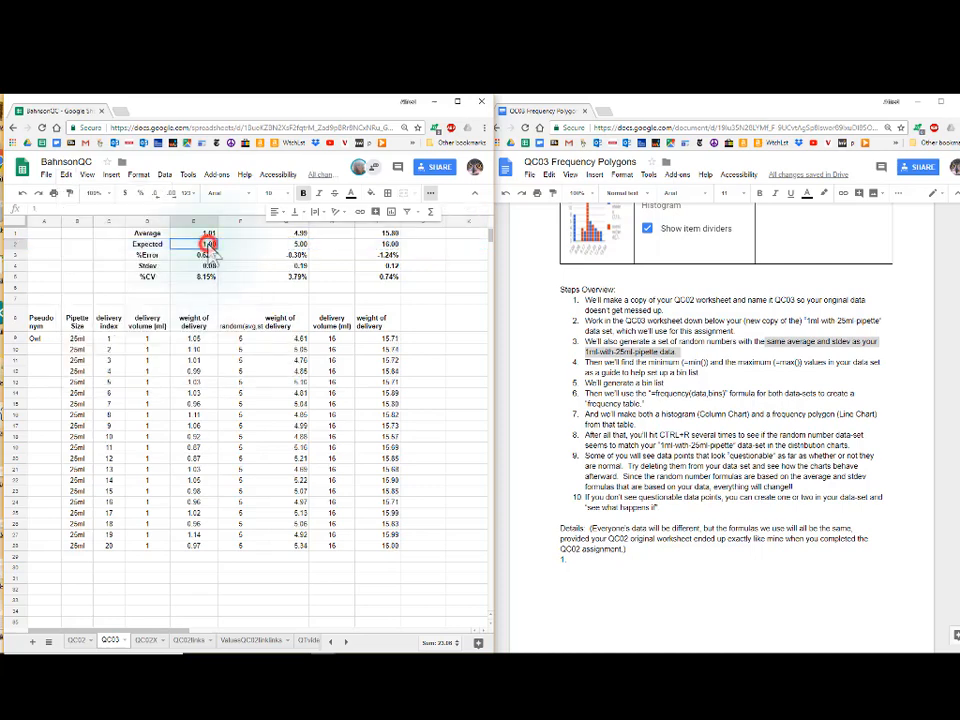
click(288, 245)
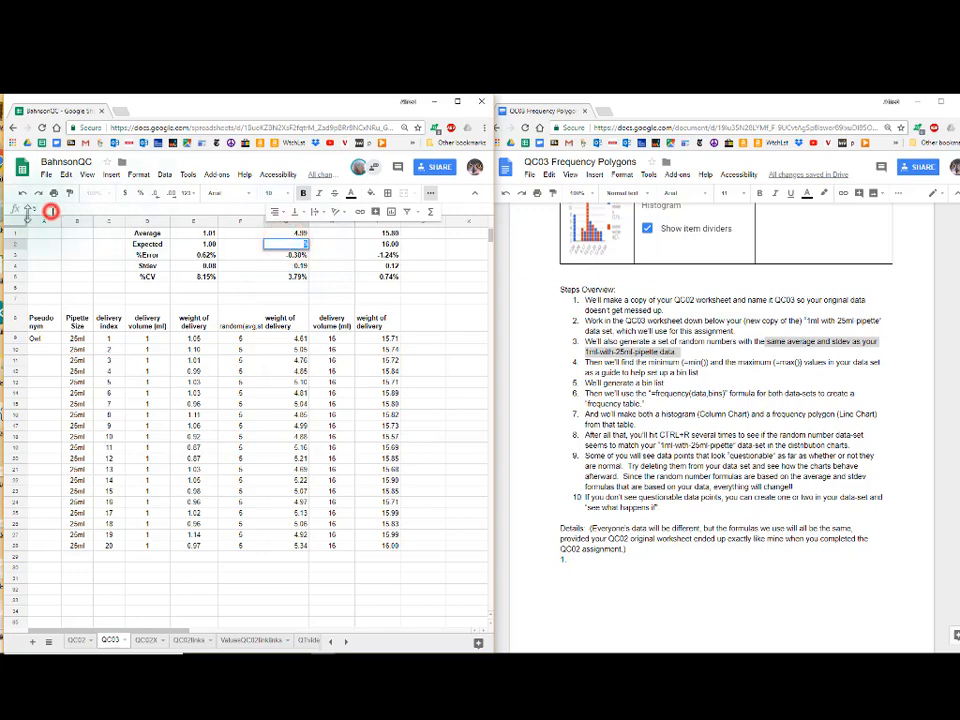
text(5)
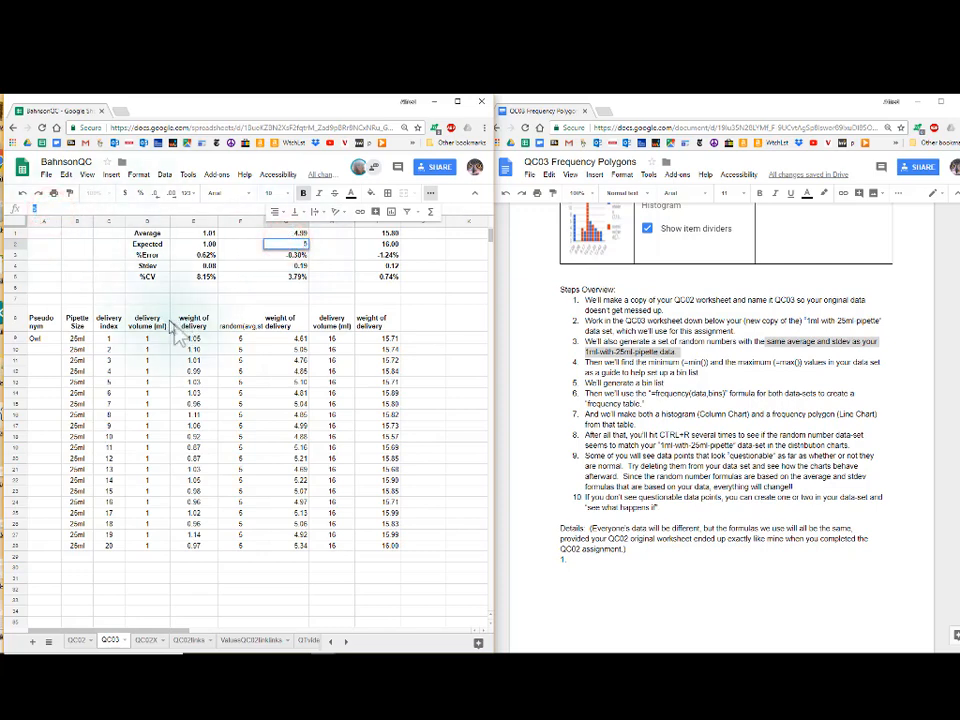
key(Return)
key(Return)
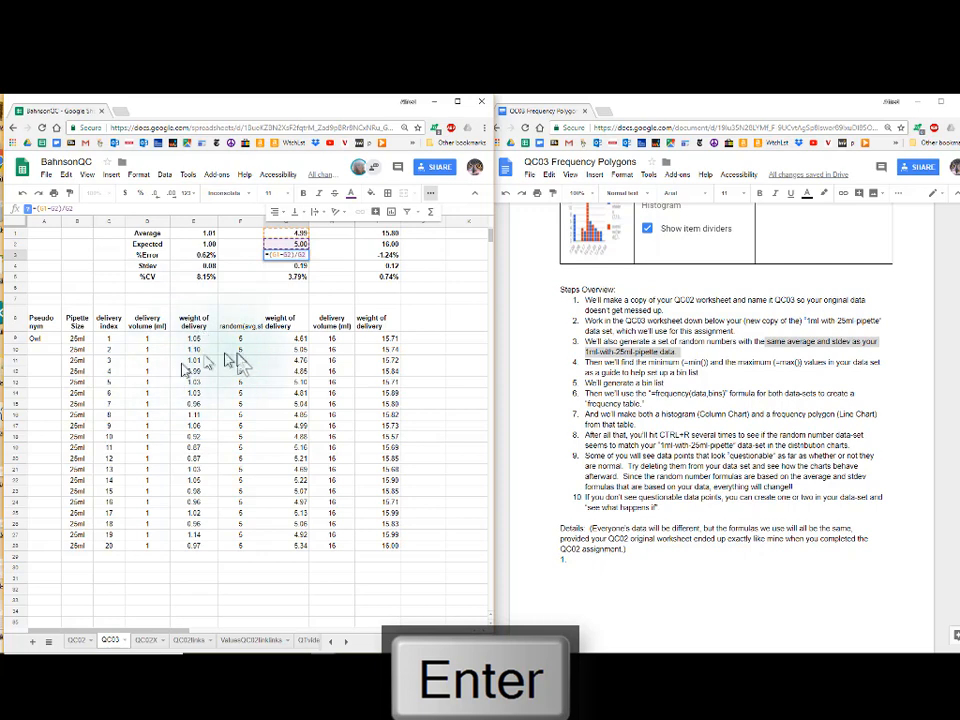
key(Escape)
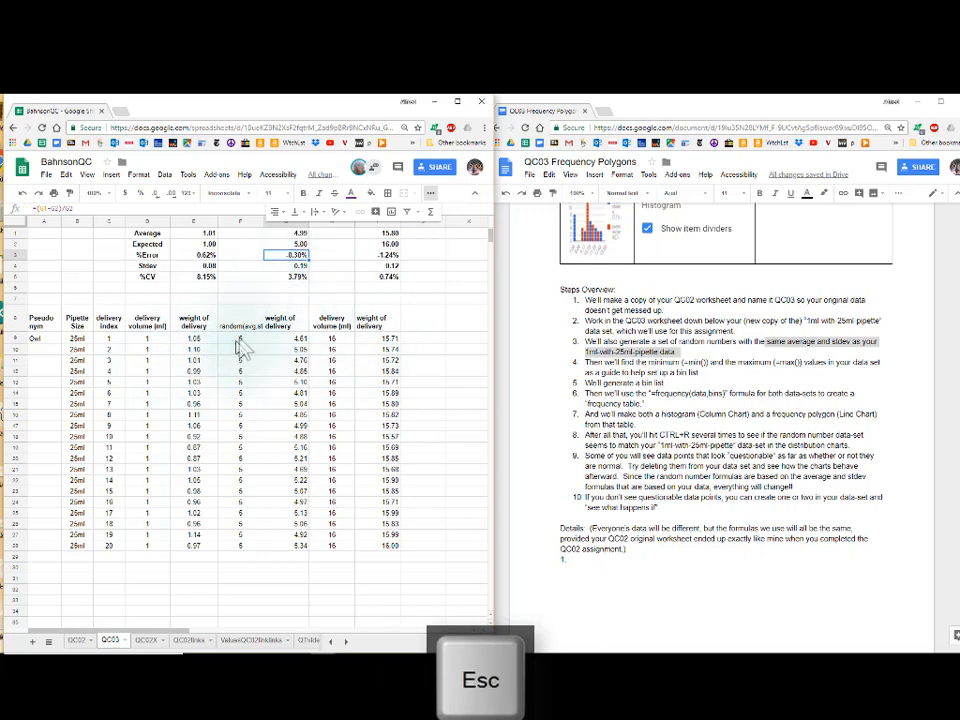
Clear the delivery volume values from F9:F28 and D9:D28
drag(240, 340, 245, 550)
key(Delete)
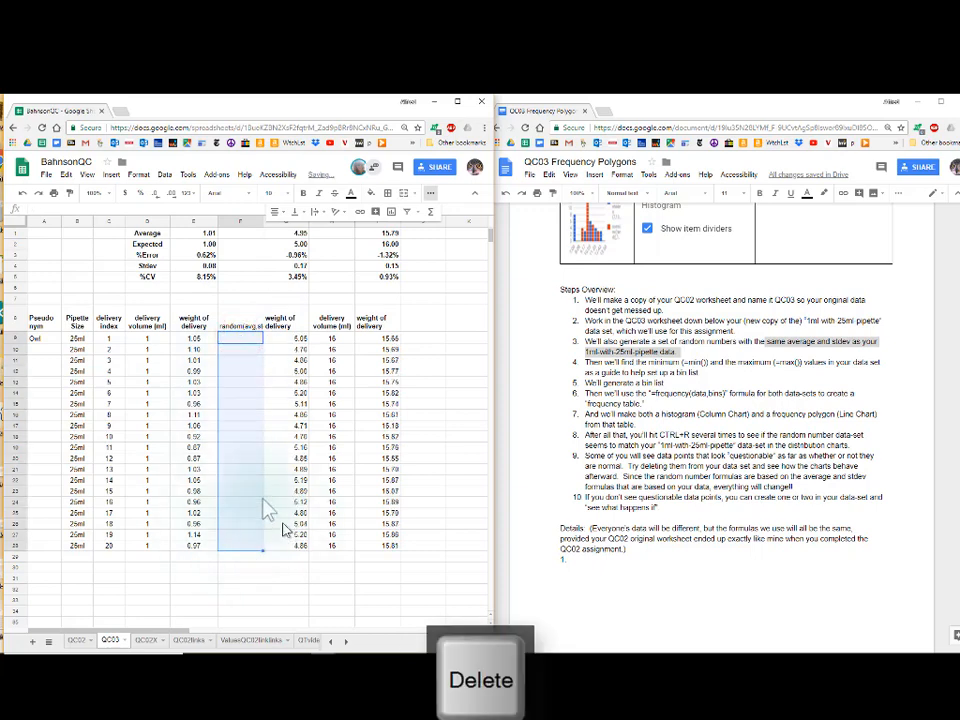
click(138, 340)
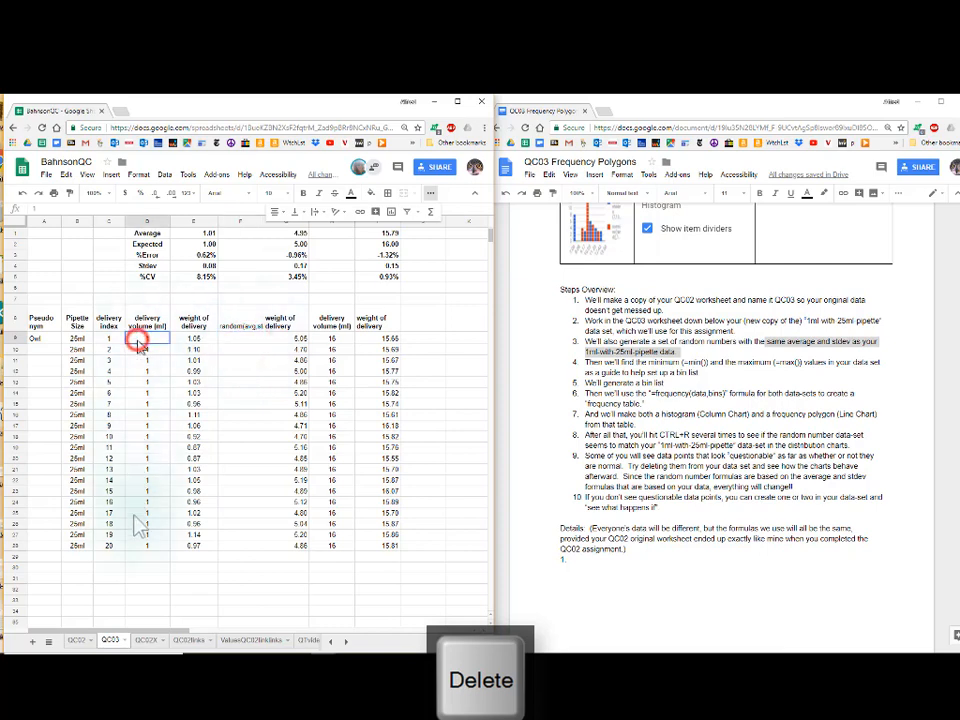
drag(140, 527, 143, 541)
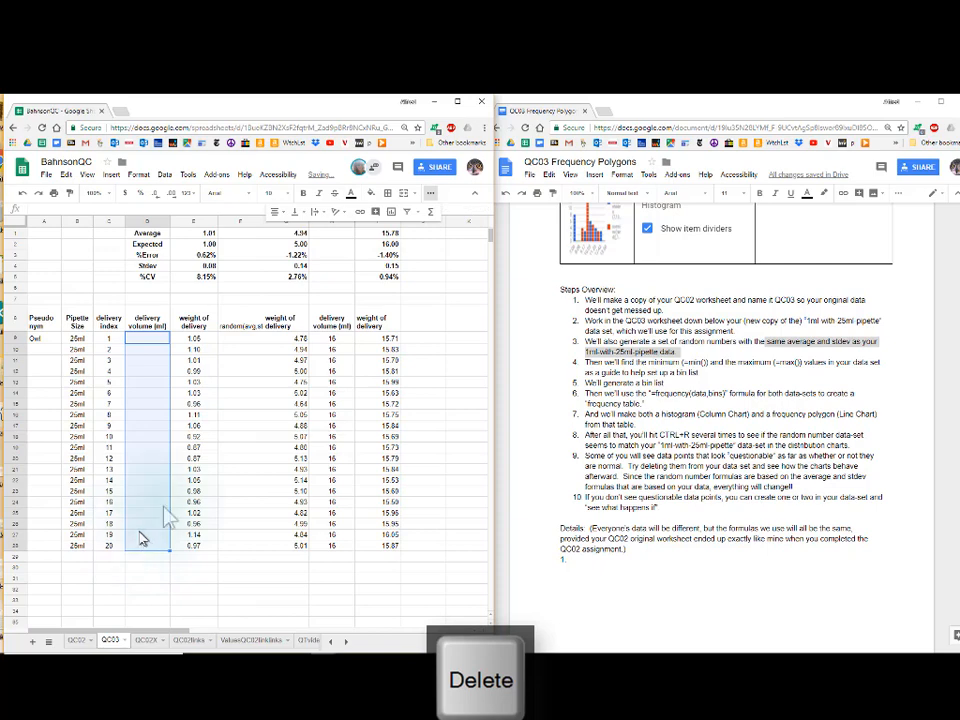
Center-align the header texts in row 8 and set the row's text wrapping to Wrap
click(244, 341)
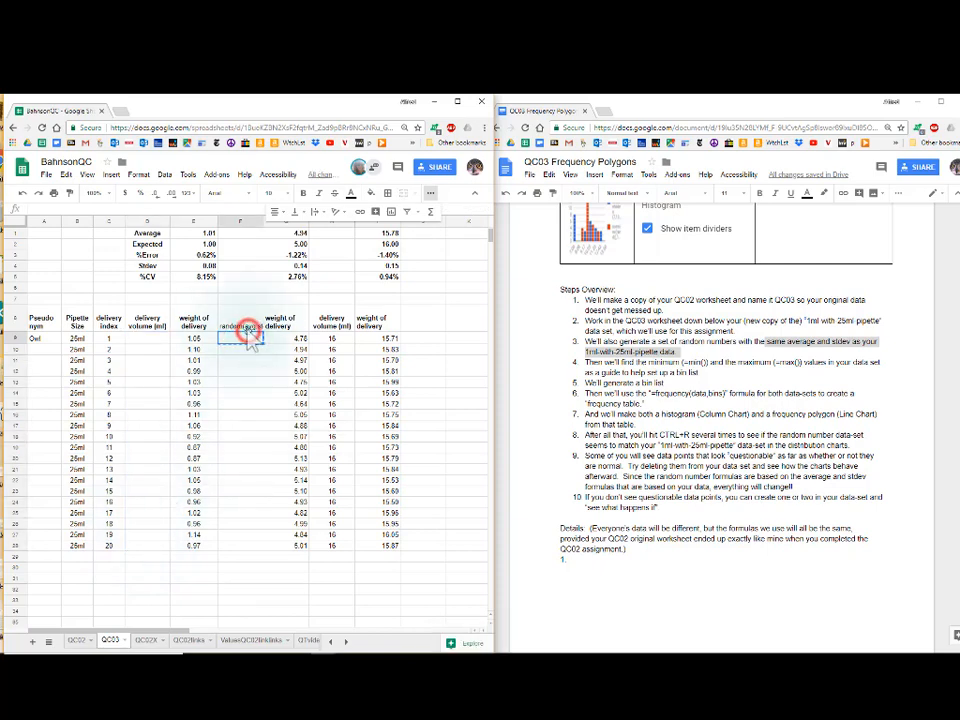
click(247, 328)
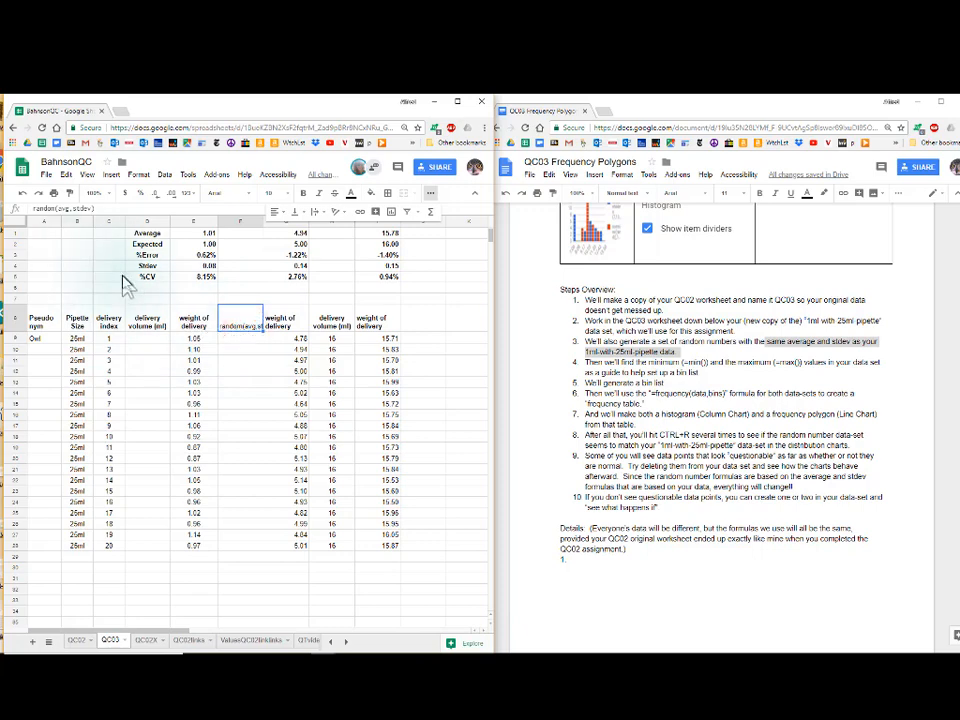
click(15, 321)
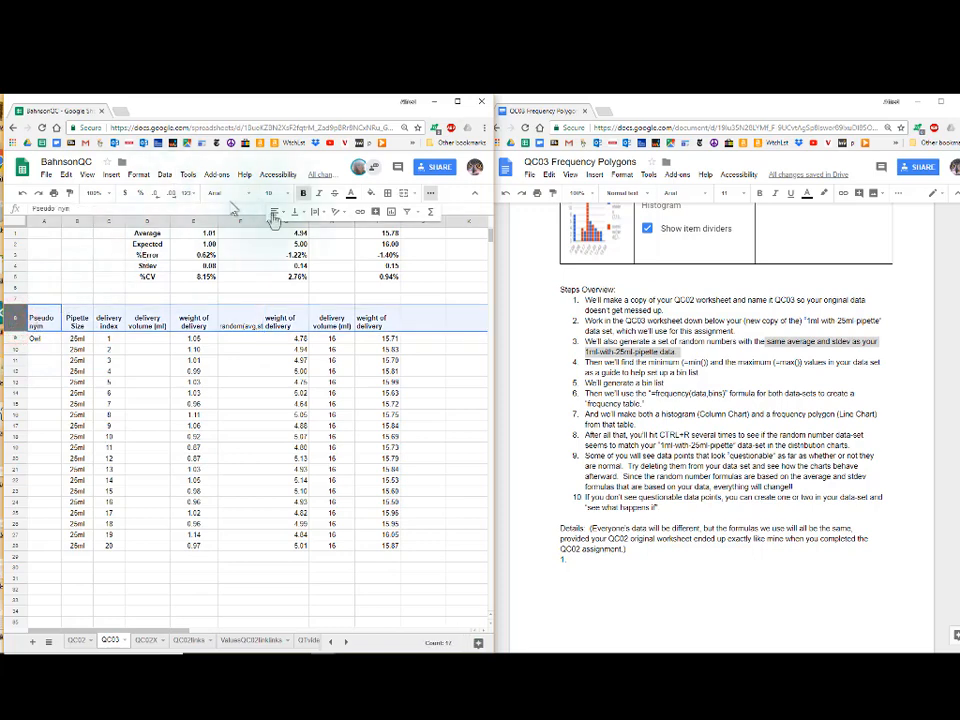
click(300, 226)
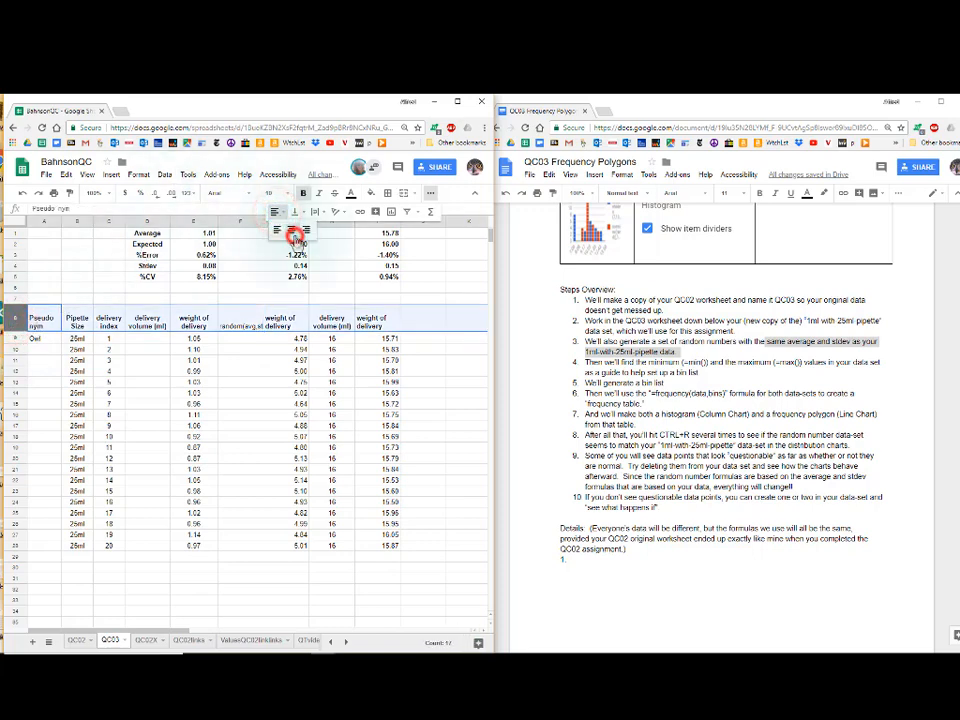
click(276, 213)
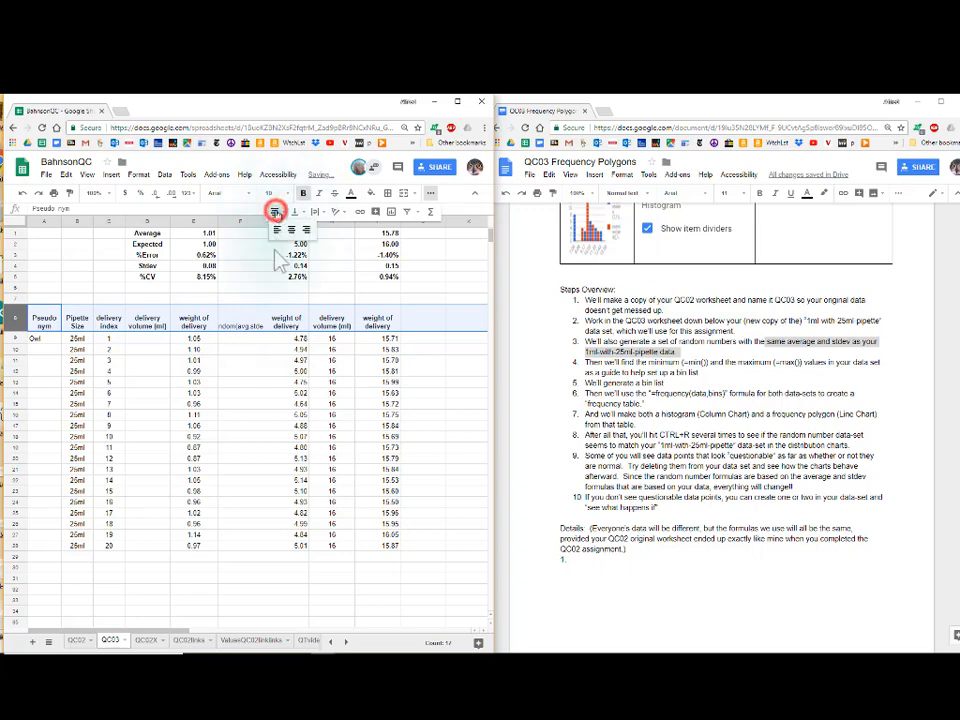
click(138, 174)
mouse_move(166, 330)
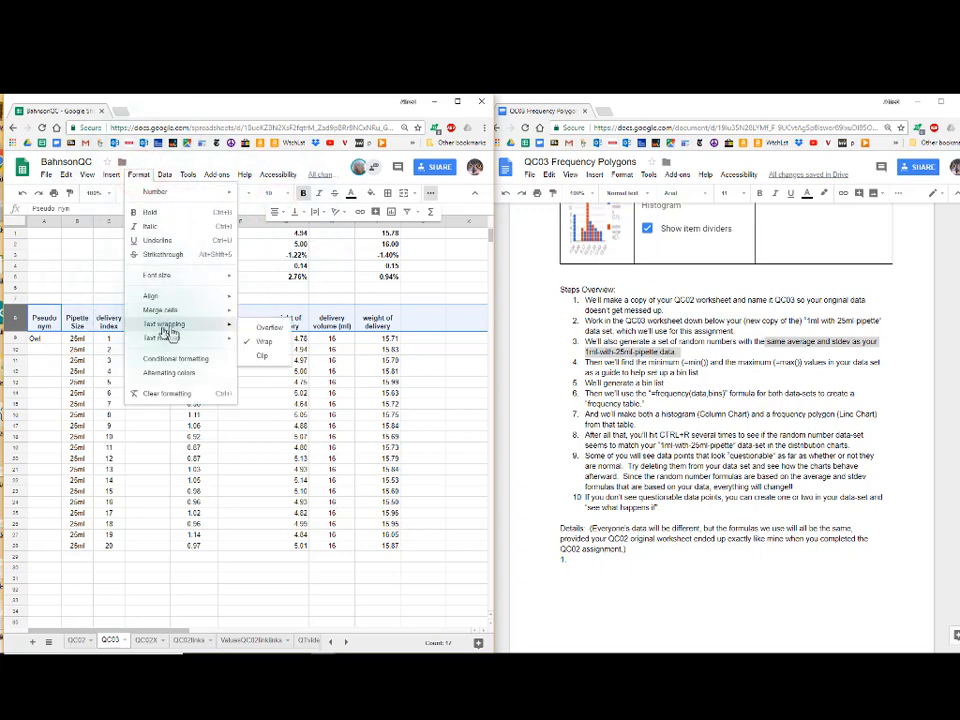
click(267, 343)
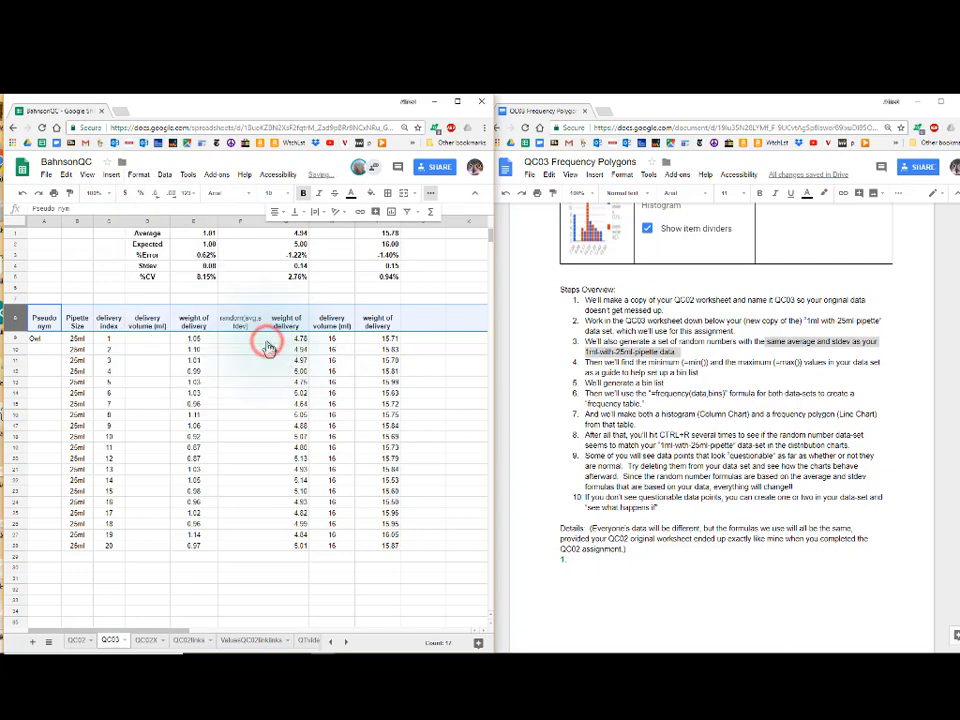
Make the random(avg,stdev) header in F8 bold
click(253, 338)
click(249, 324)
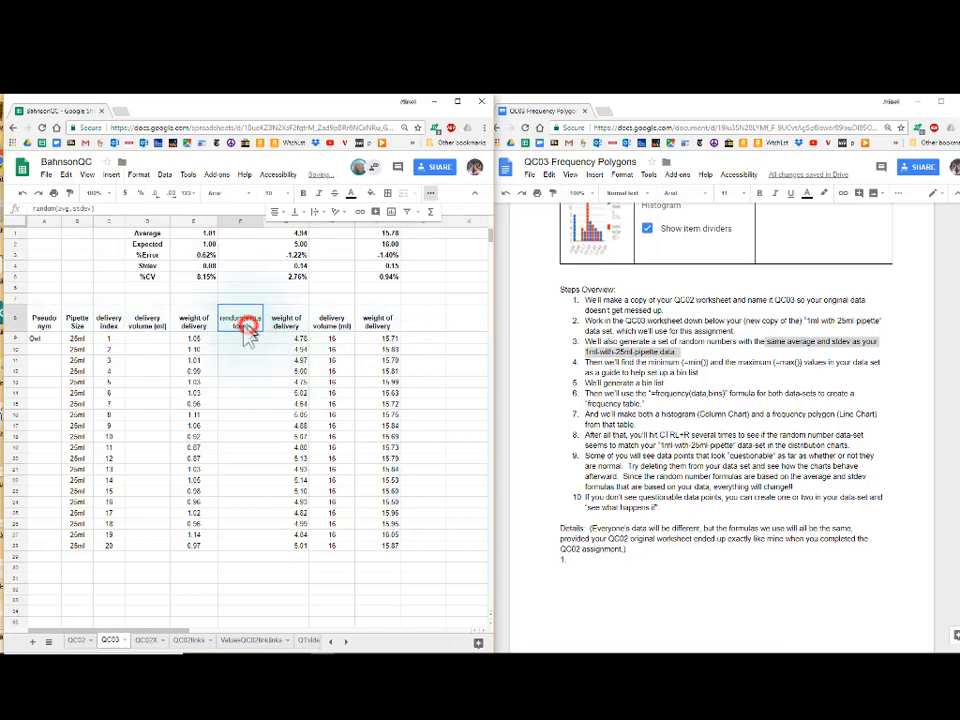
key(ctrl+b)
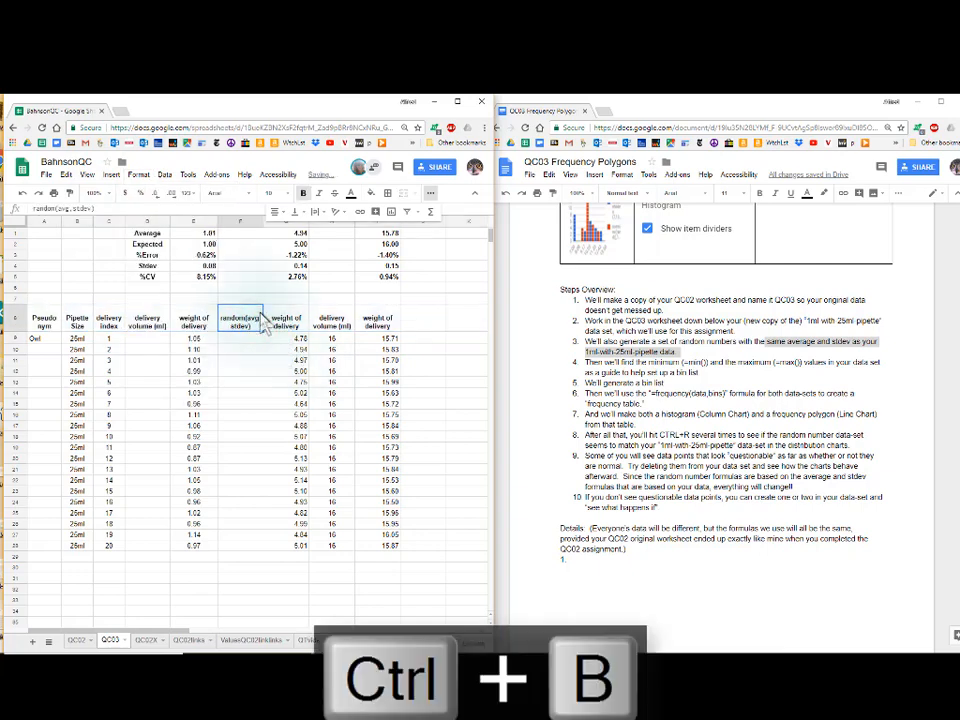
Examine the Average, Expected and Stdev cells E1, E2 and E4 as possible inputs for the random(avg,stdev) column
click(247, 340)
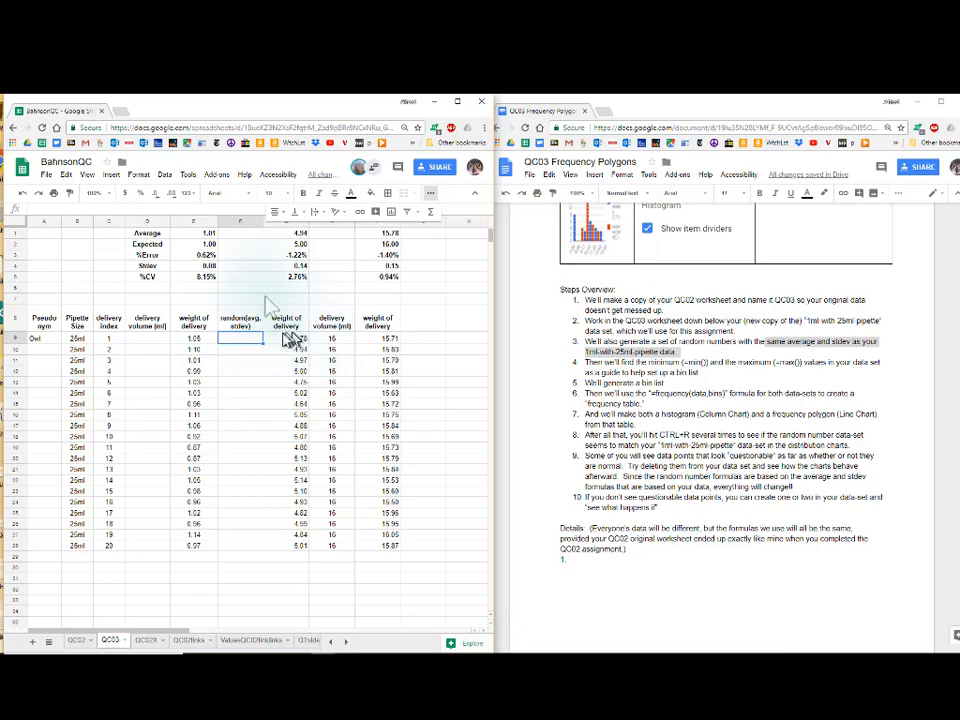
click(208, 236)
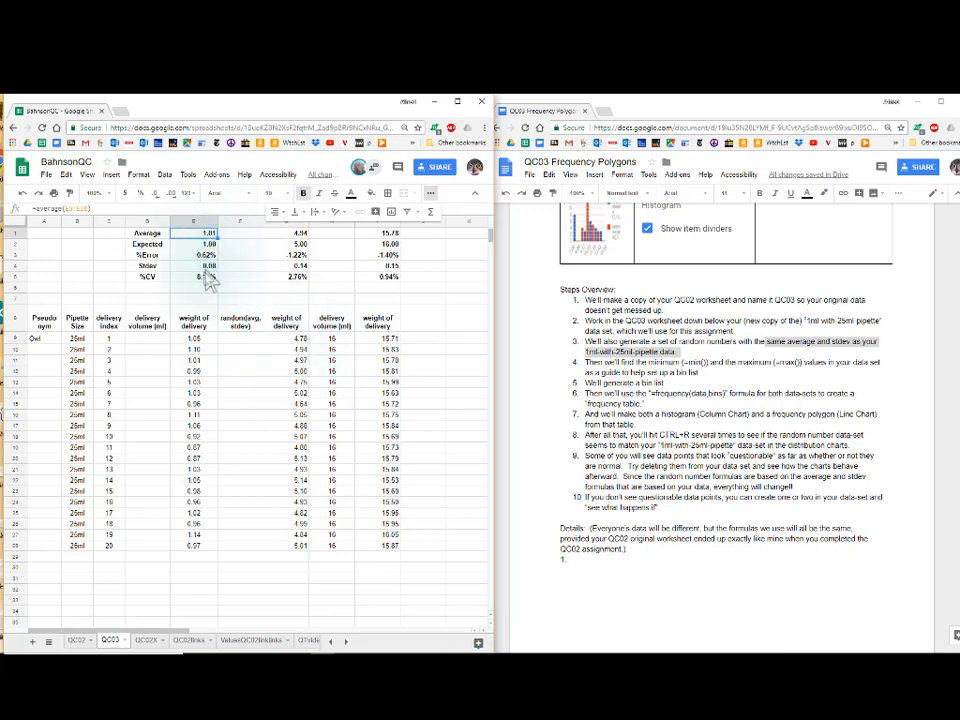
click(205, 266)
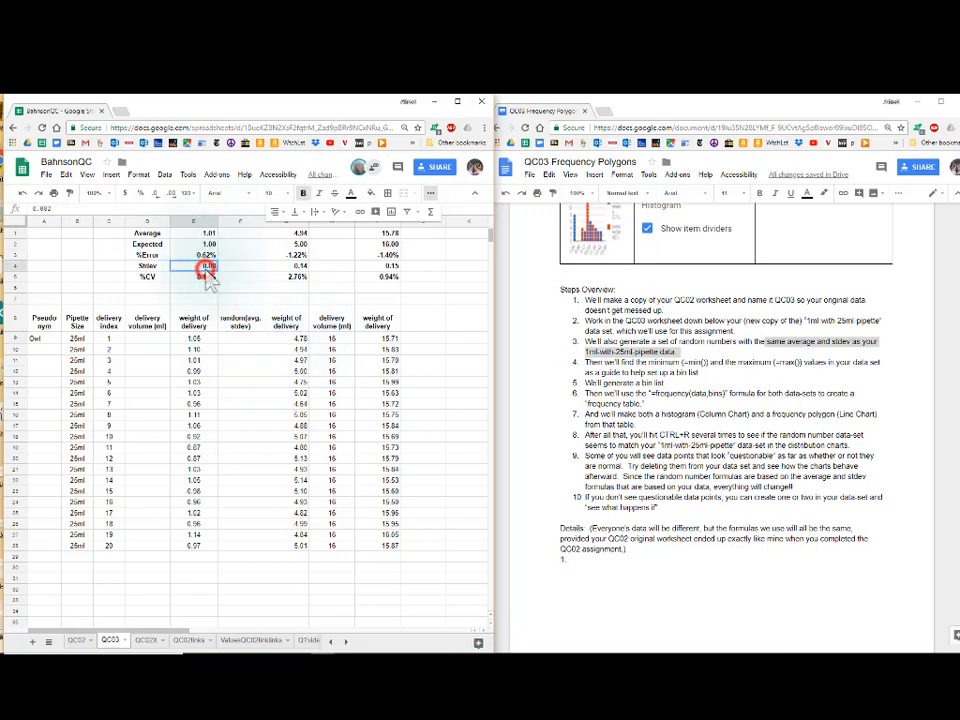
click(245, 339)
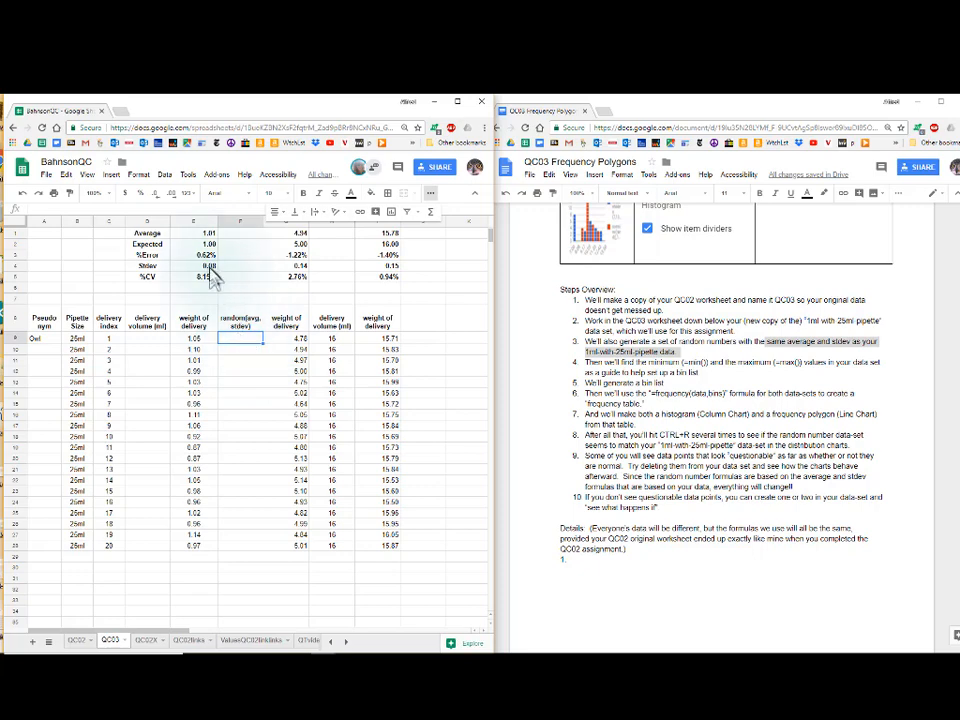
click(240, 340)
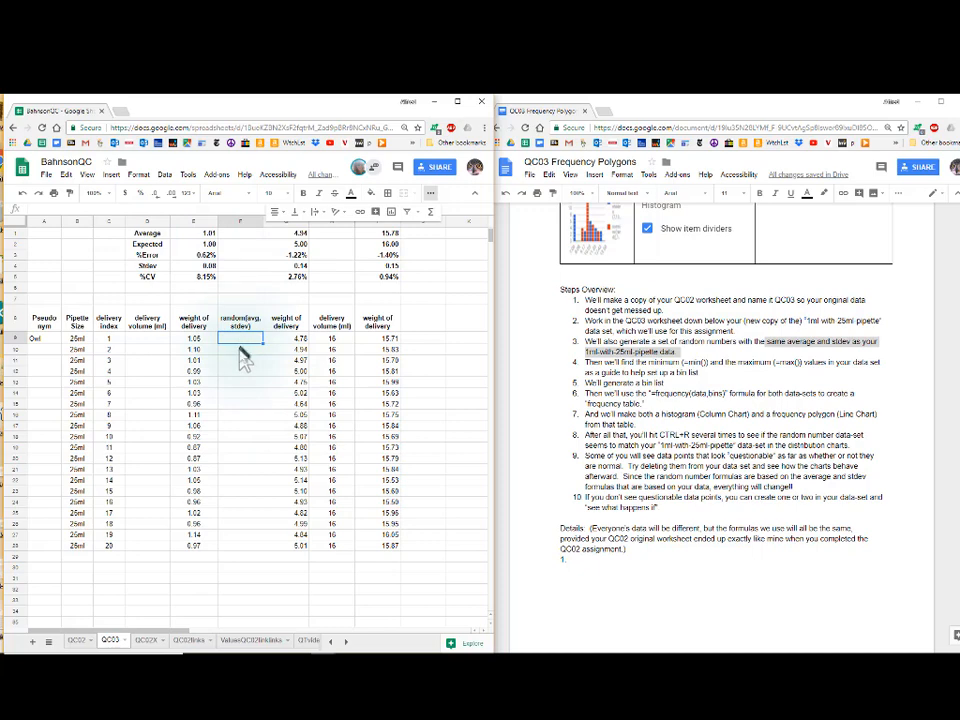
click(240, 351)
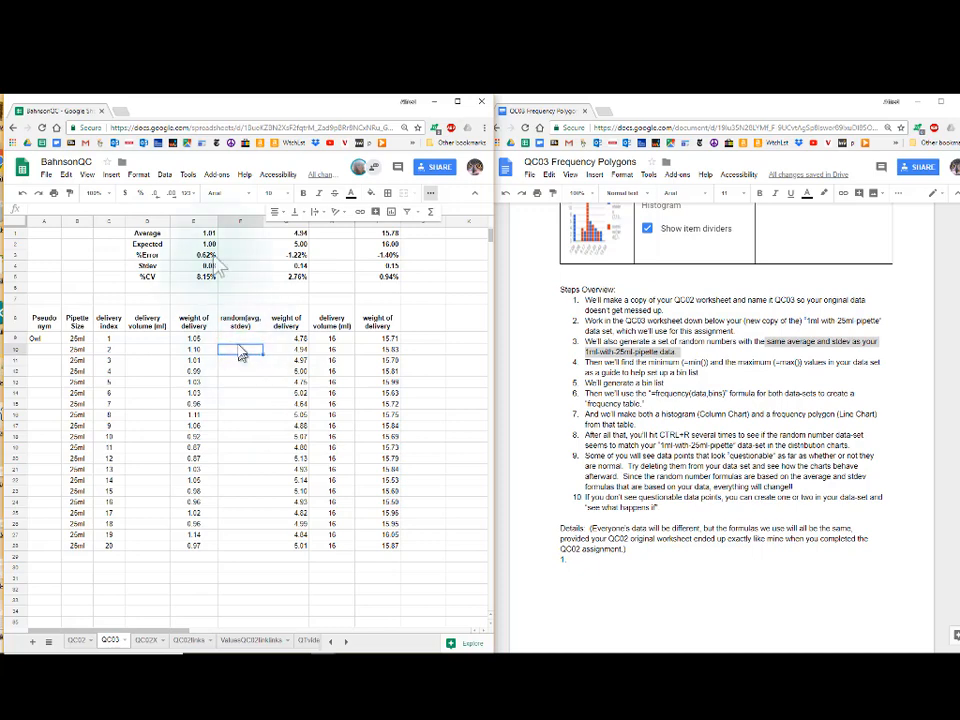
click(210, 244)
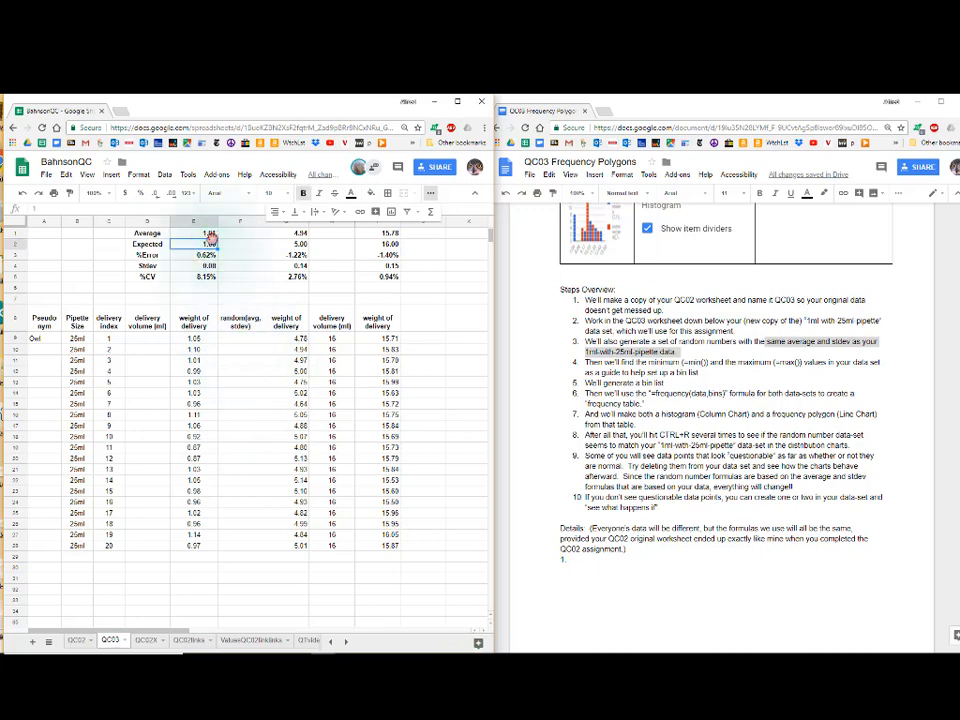
click(212, 235)
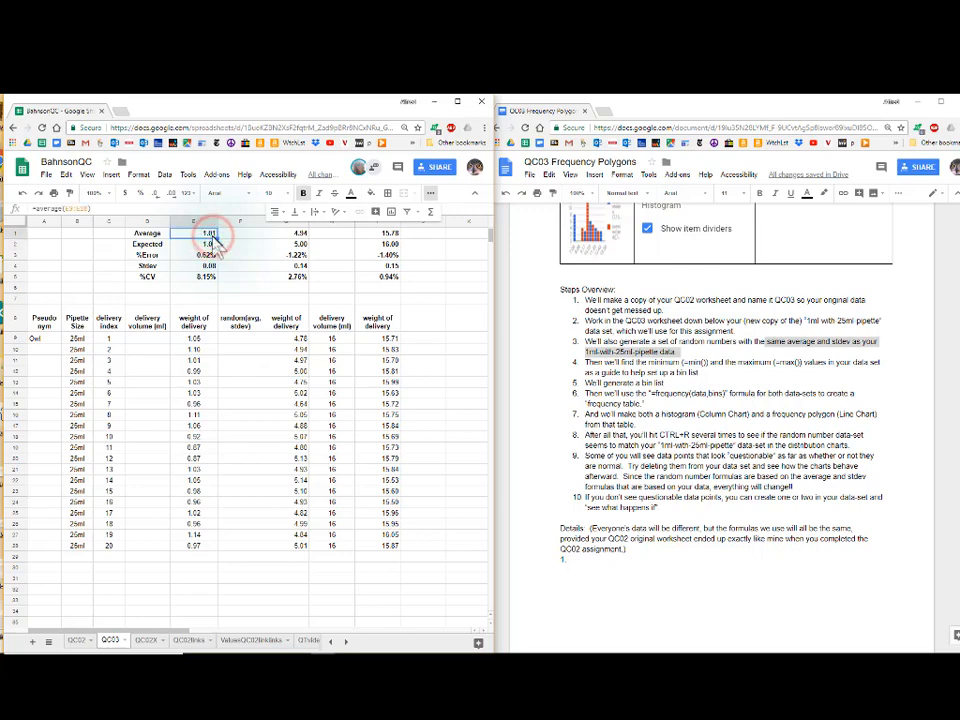
click(208, 244)
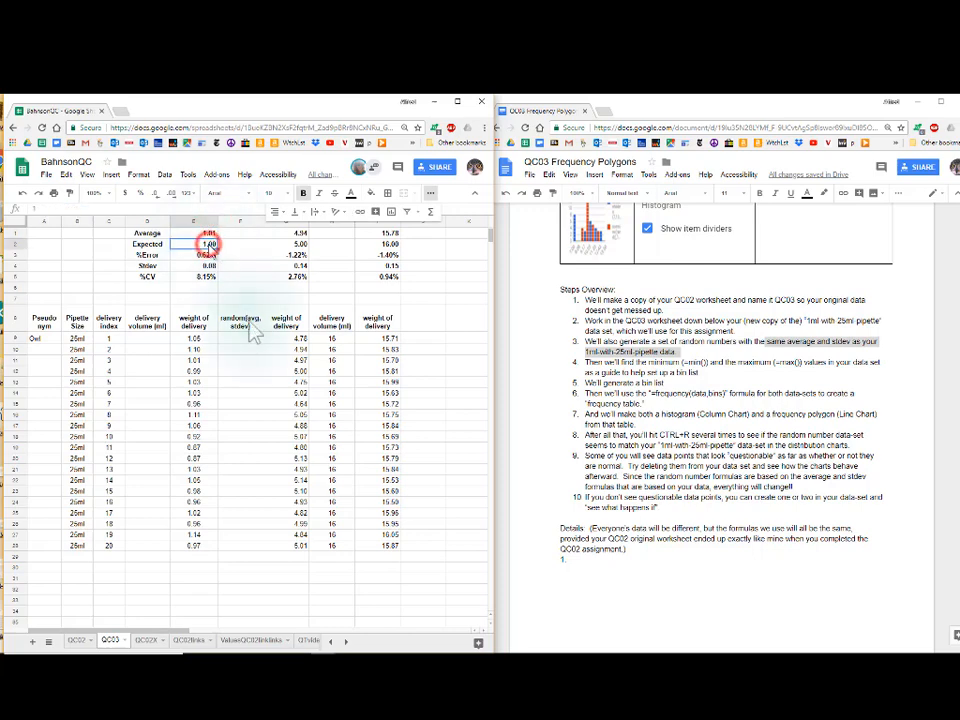
Enter the formula =norminv(rand(),E1,E4) in F9, using the Average cell E1 and the Stdev cell E4 as arguments
click(246, 338)
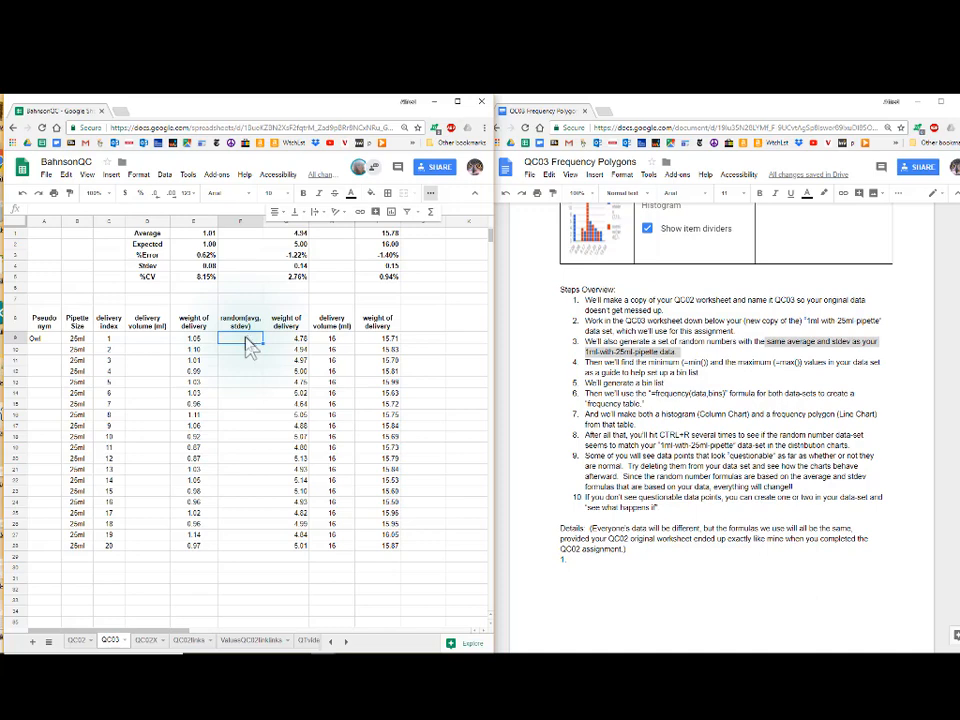
text(=r)
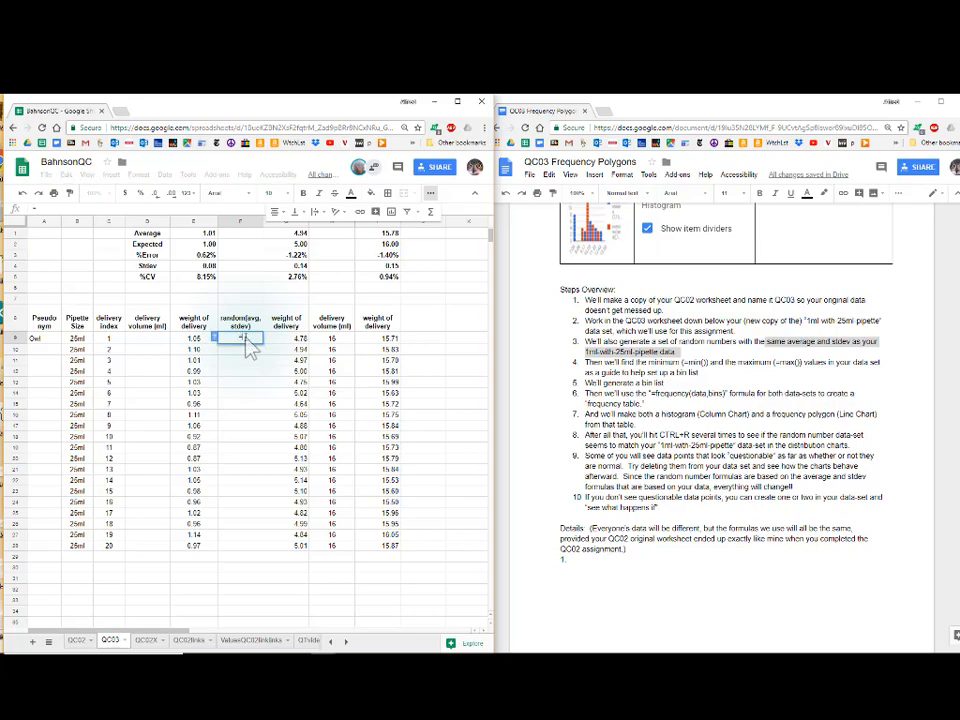
text(n)
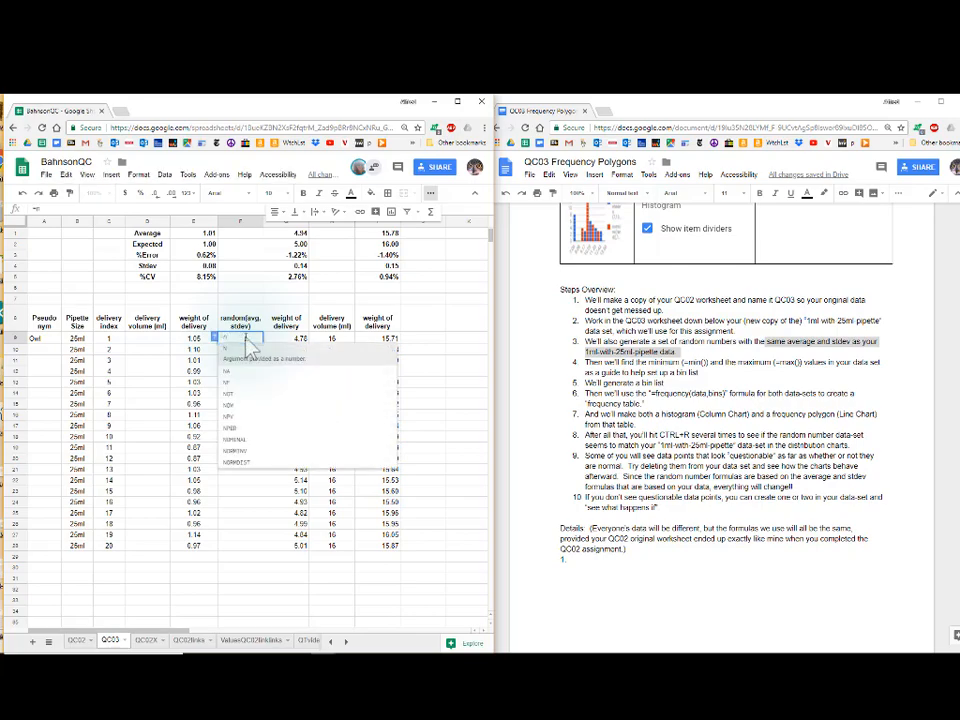
text(orminv)
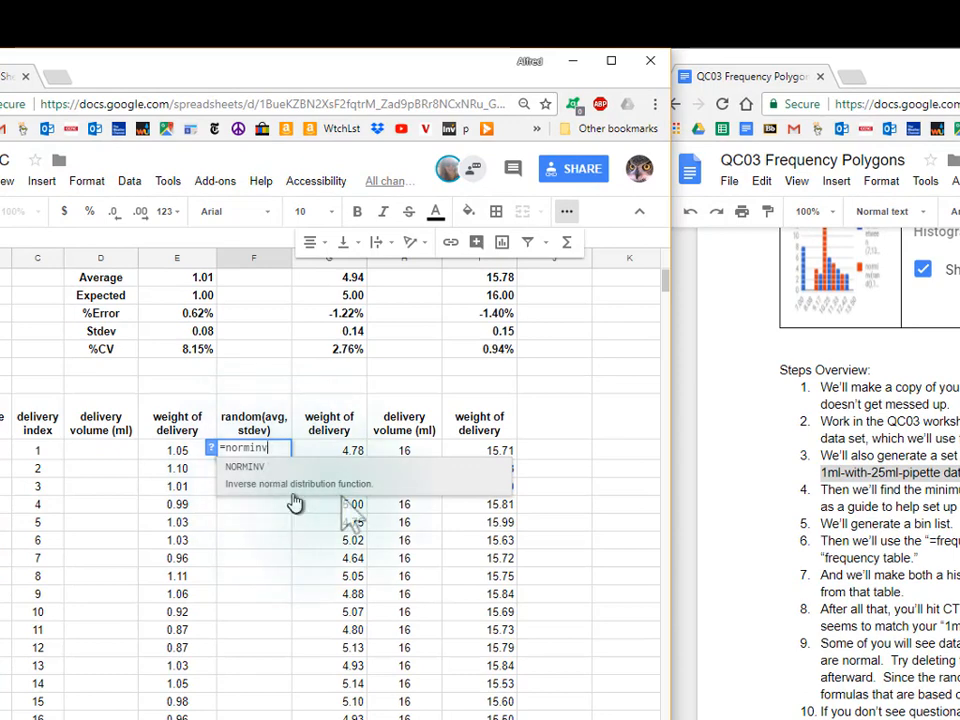
text(()
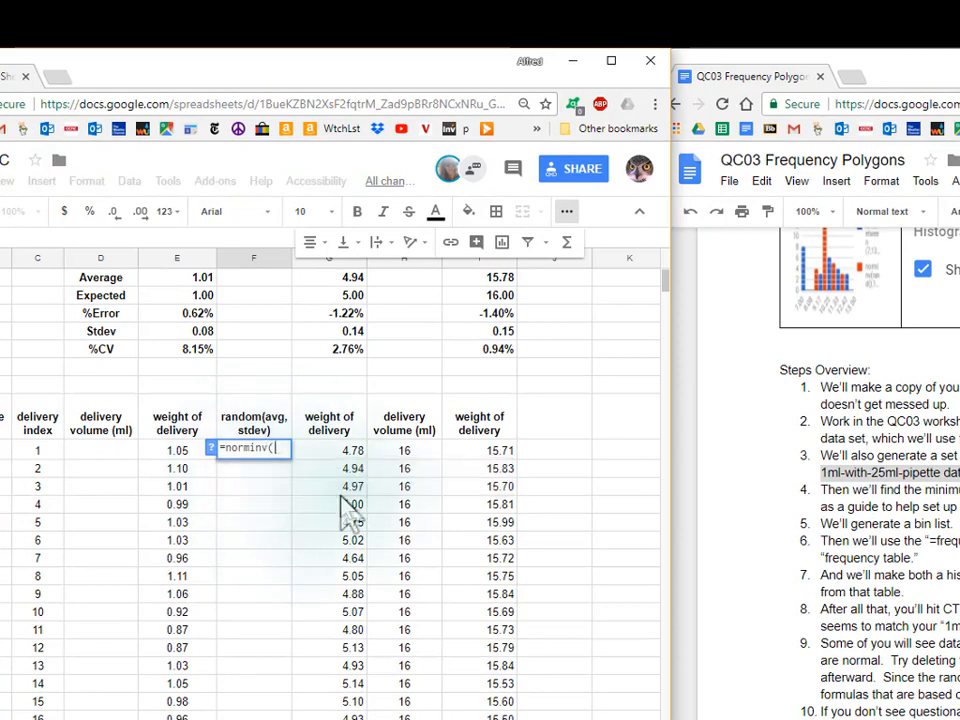
text(ran)
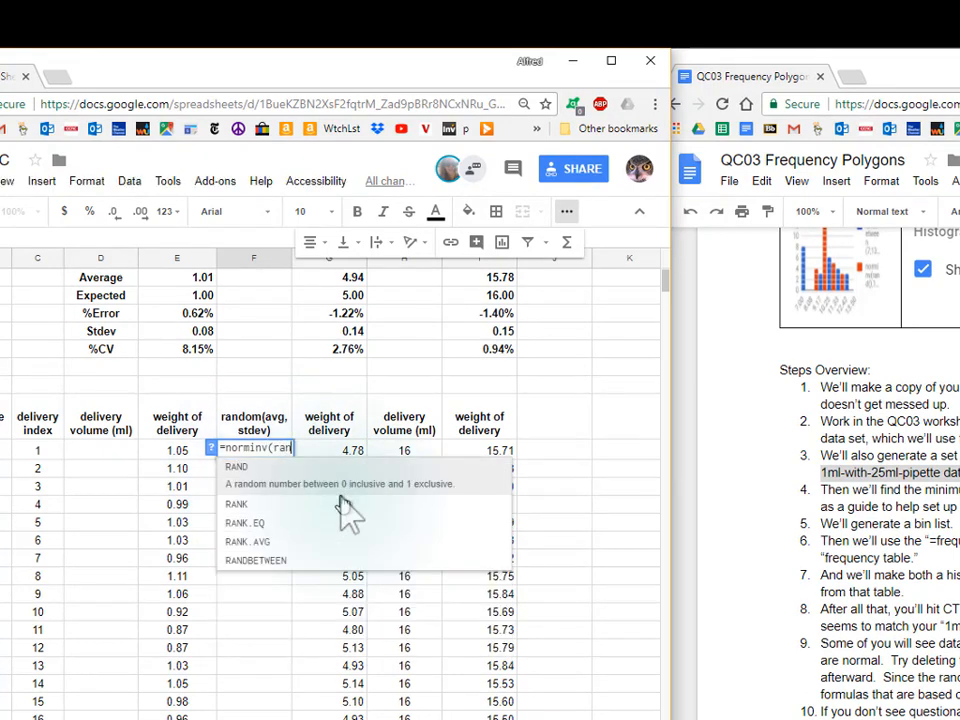
text(d(),)
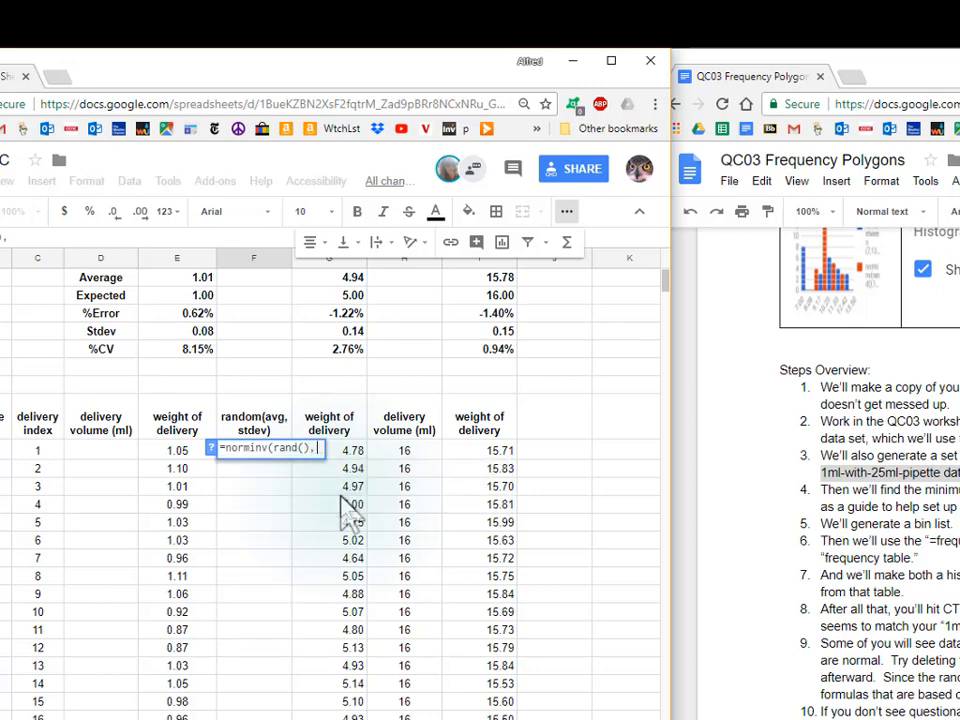
key(ctrl+plus)
key(ctrl+plus)
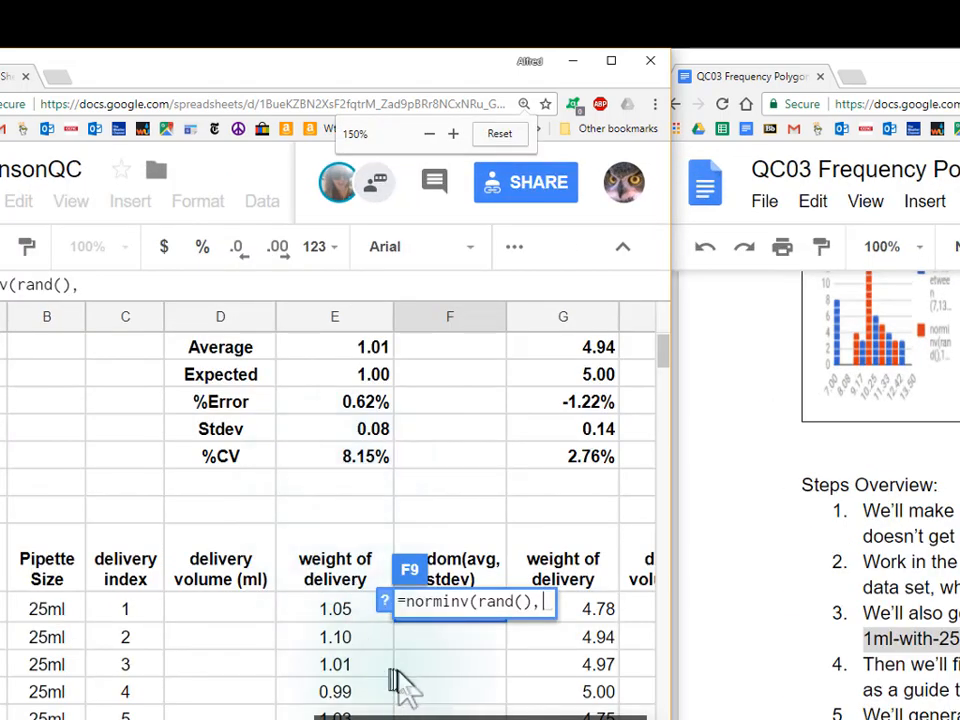
scroll(399, 686, down, 1)
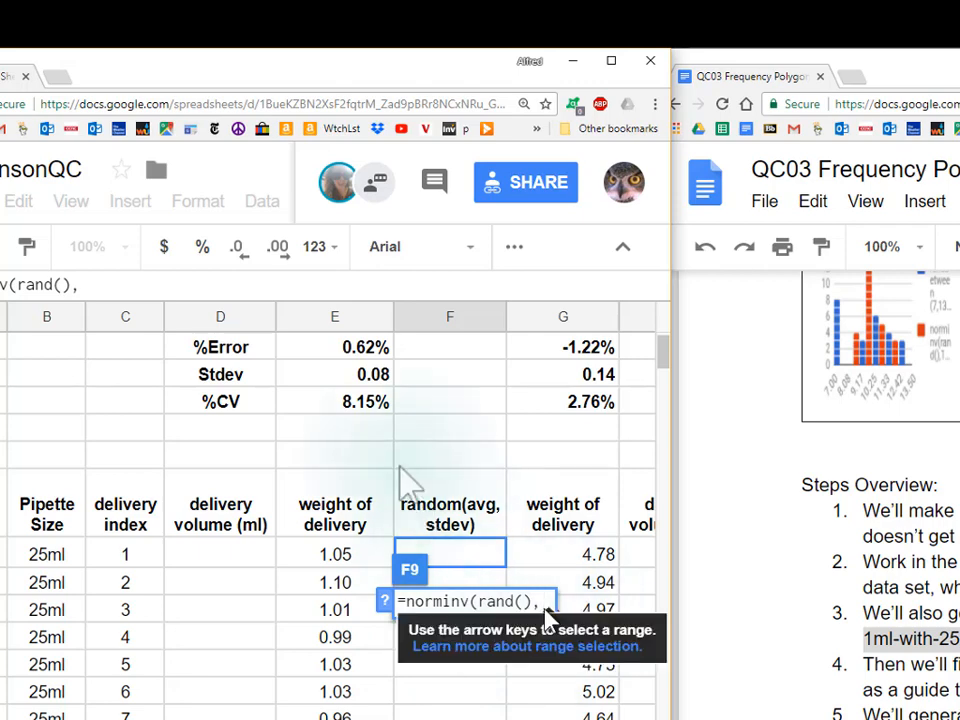
scroll(375, 450, up, 1)
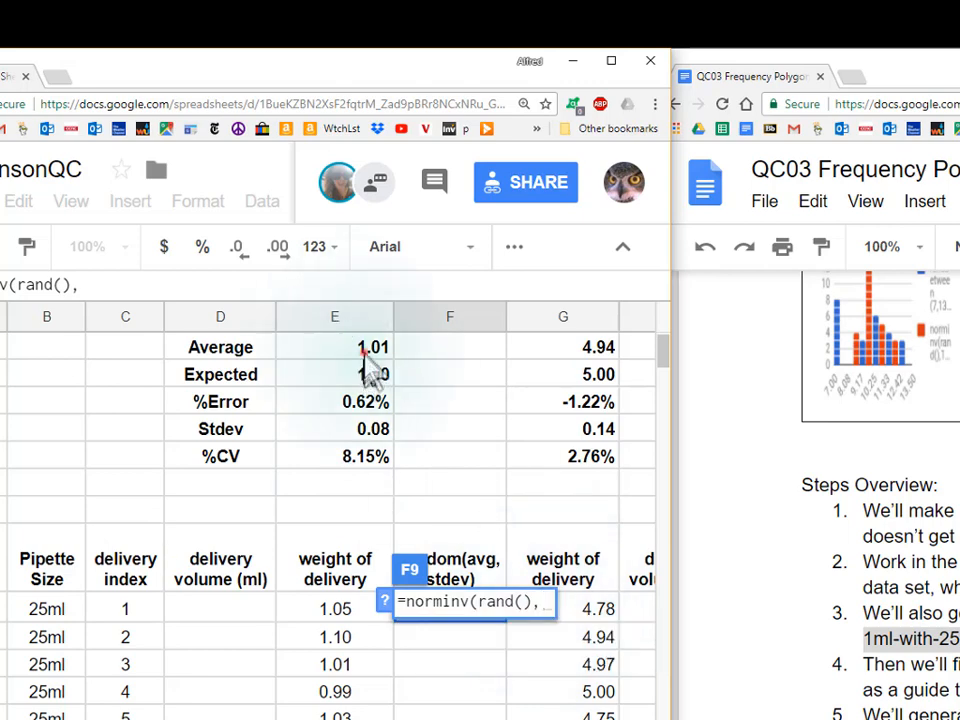
click(305, 350)
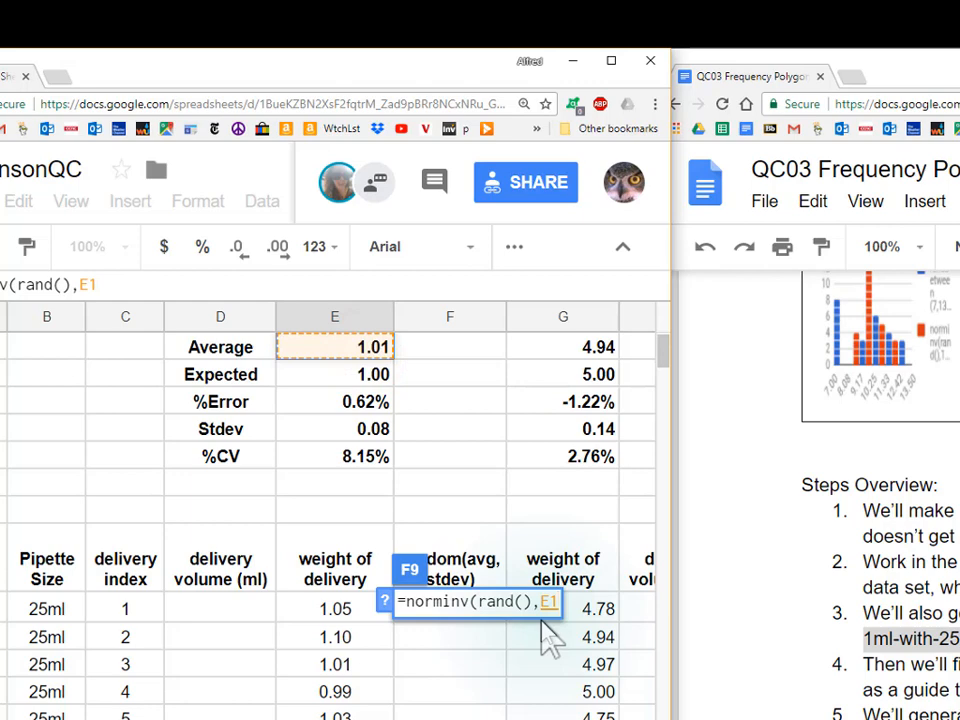
text(,)
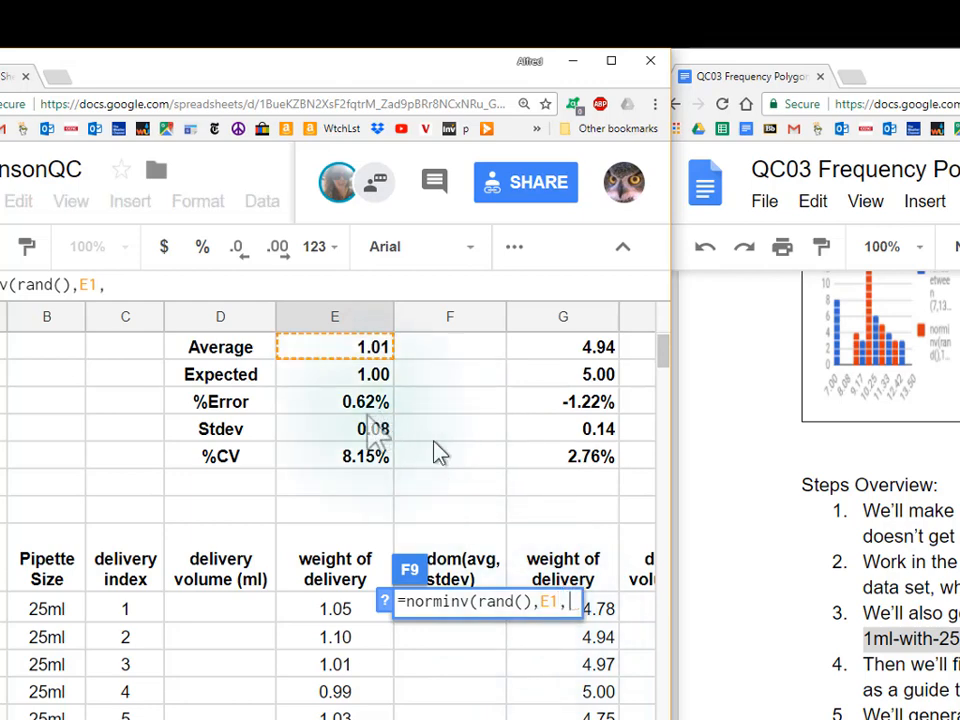
click(364, 430)
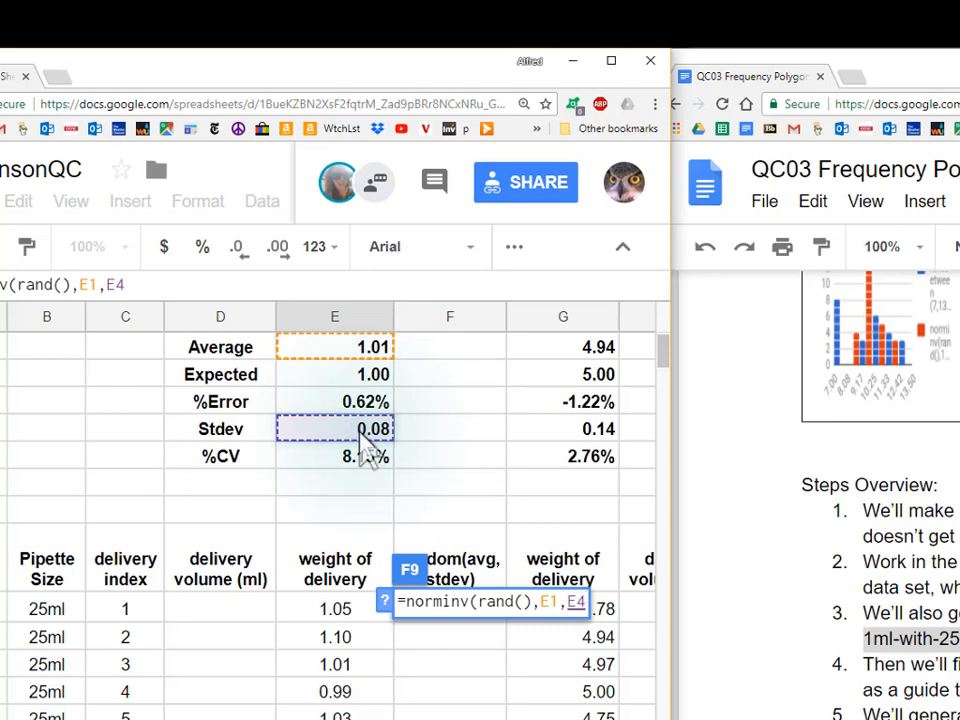
key(Return)
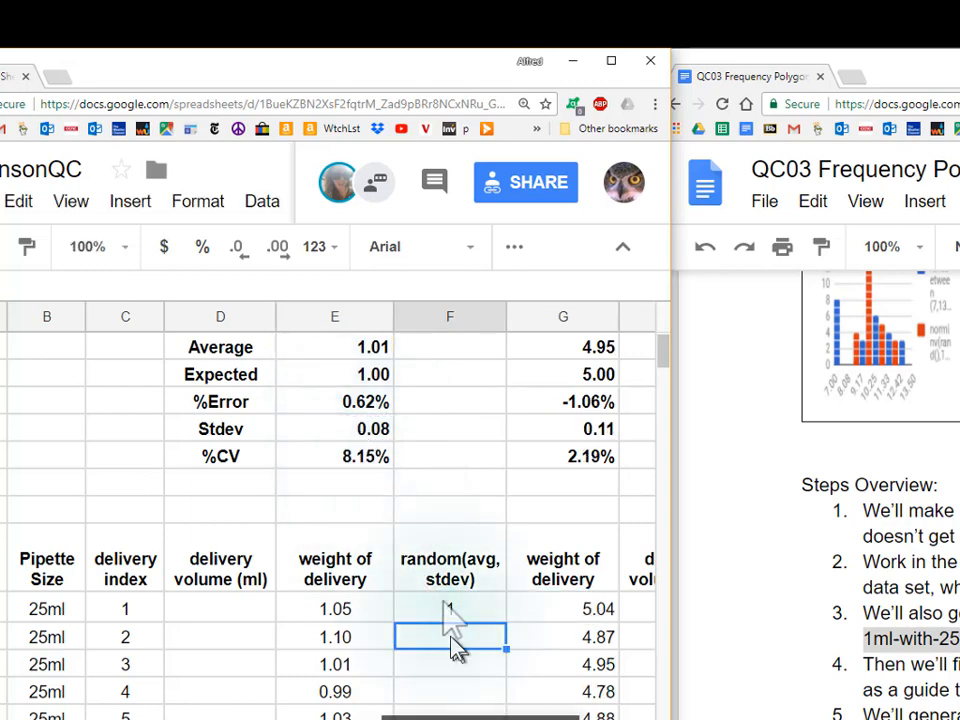
Try to copy the F9 formula with its relative references down into F10:F13
click(440, 612)
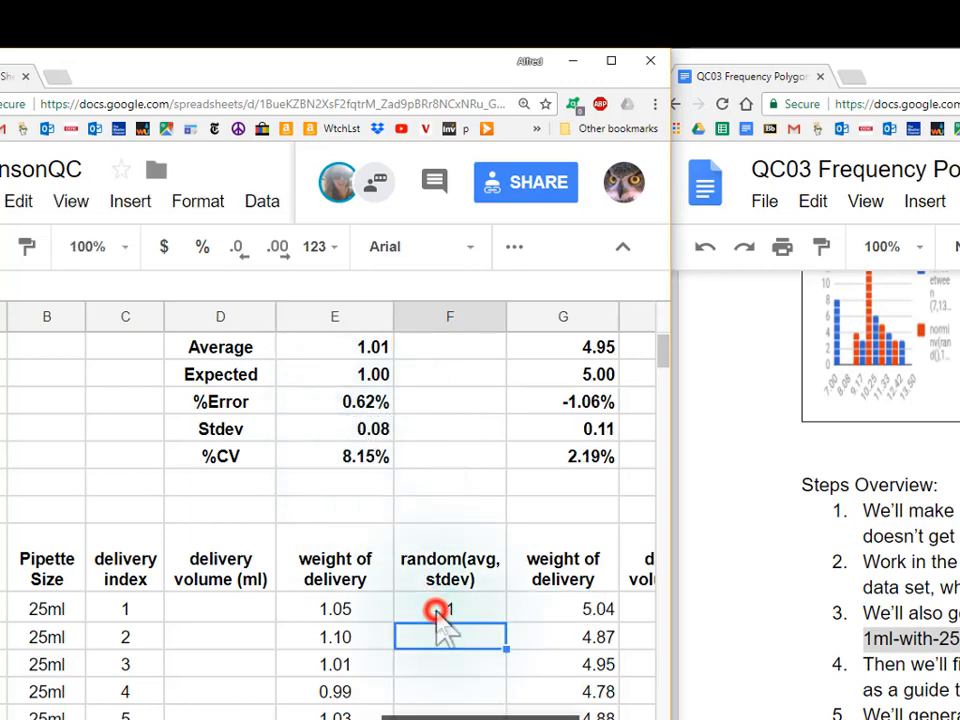
click(342, 350)
click(352, 429)
click(452, 612)
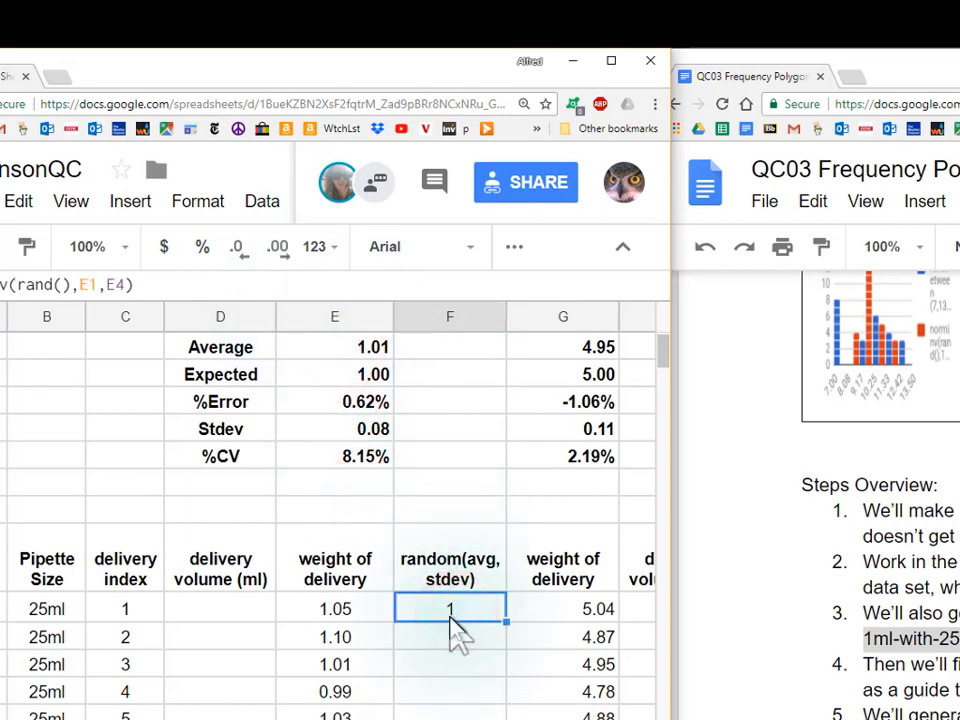
key(ctrl+c)
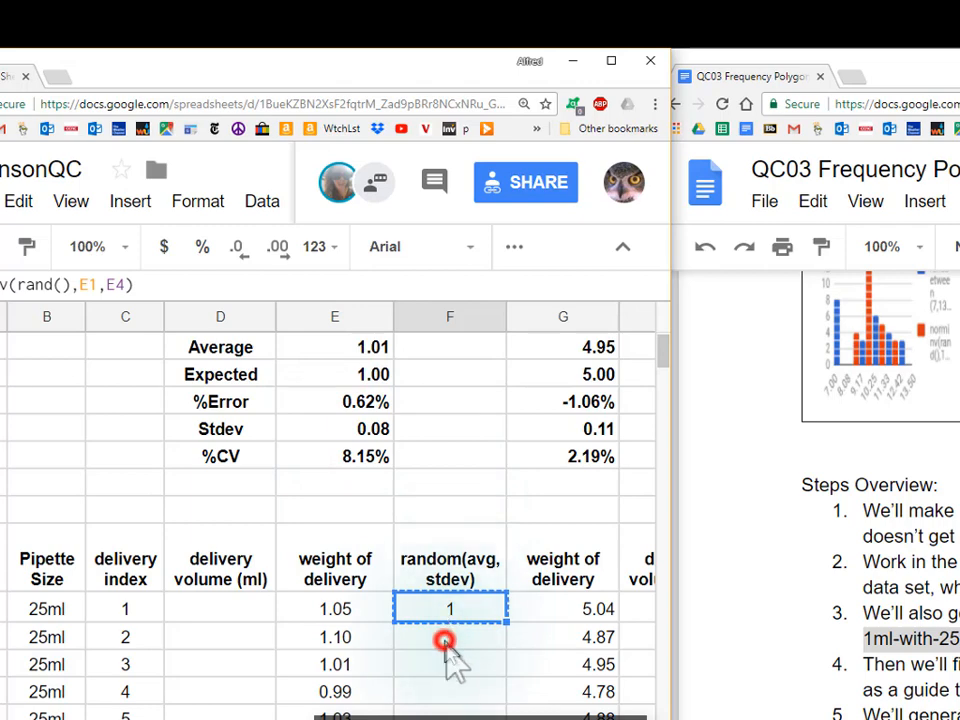
drag(446, 642, 452, 716)
key(ctrl+v)
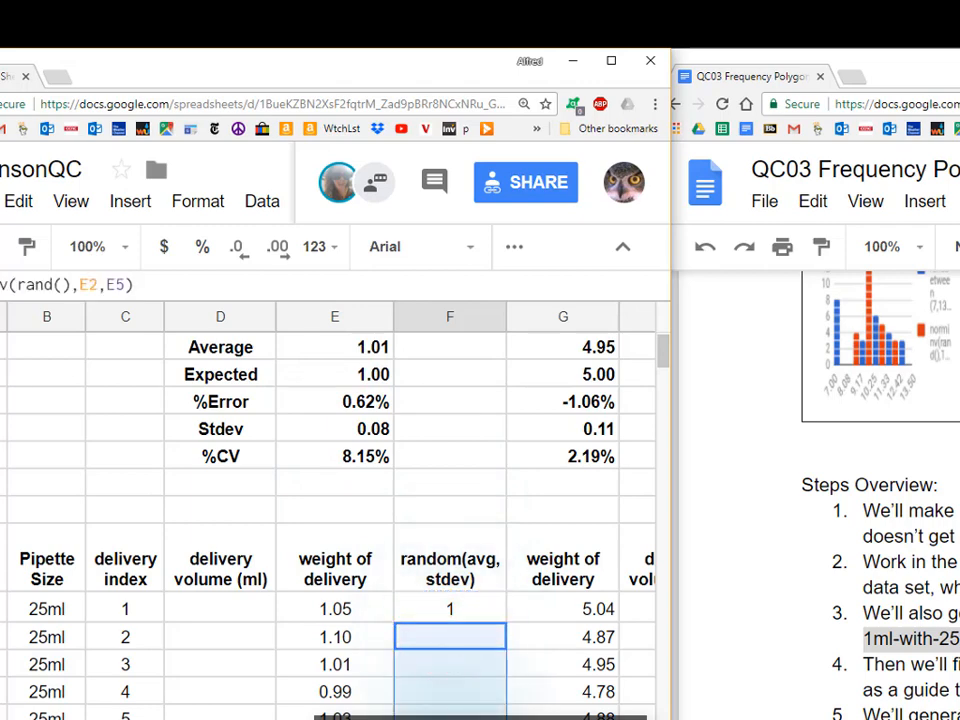
Examine the copied formulas in F10:F13 and the cells that the NORMINV references in F11 point to
click(465, 670)
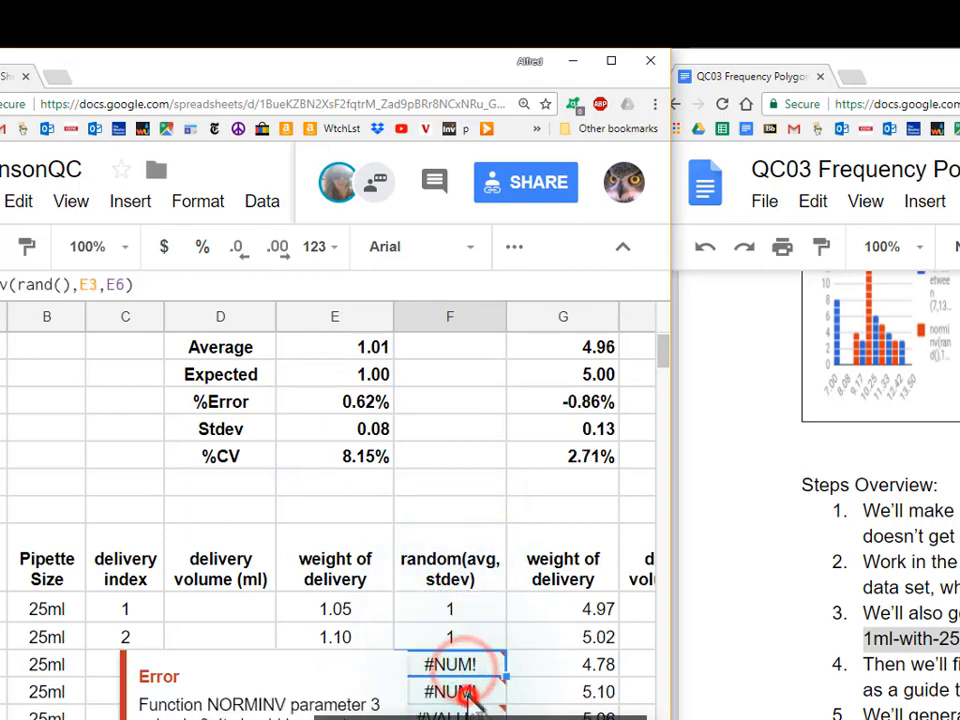
click(467, 691)
click(466, 714)
click(467, 638)
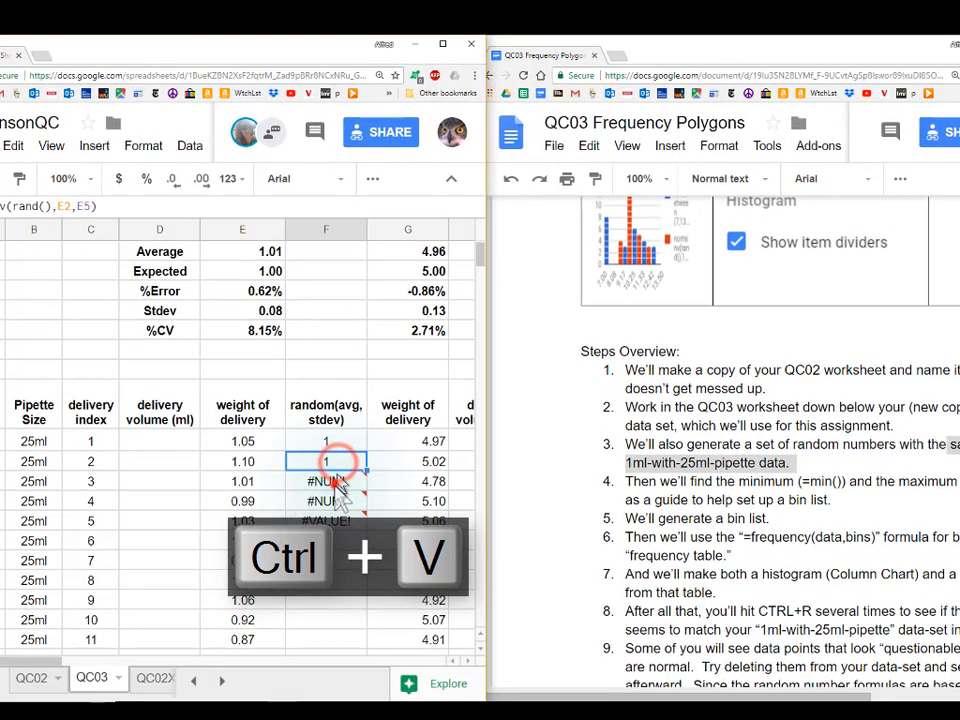
click(338, 480)
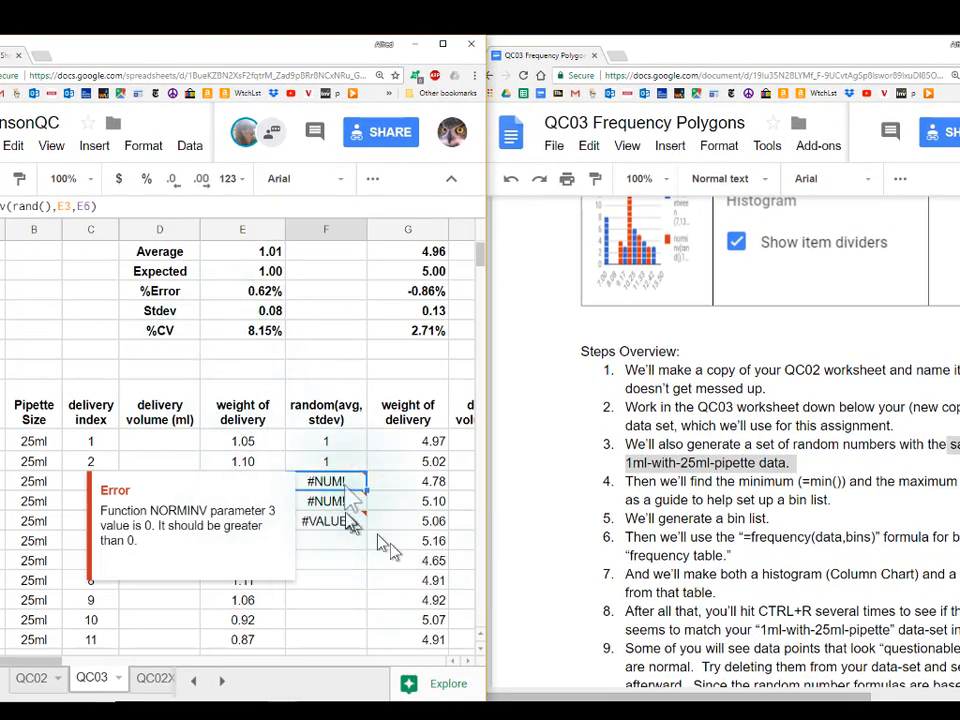
double_click(350, 483)
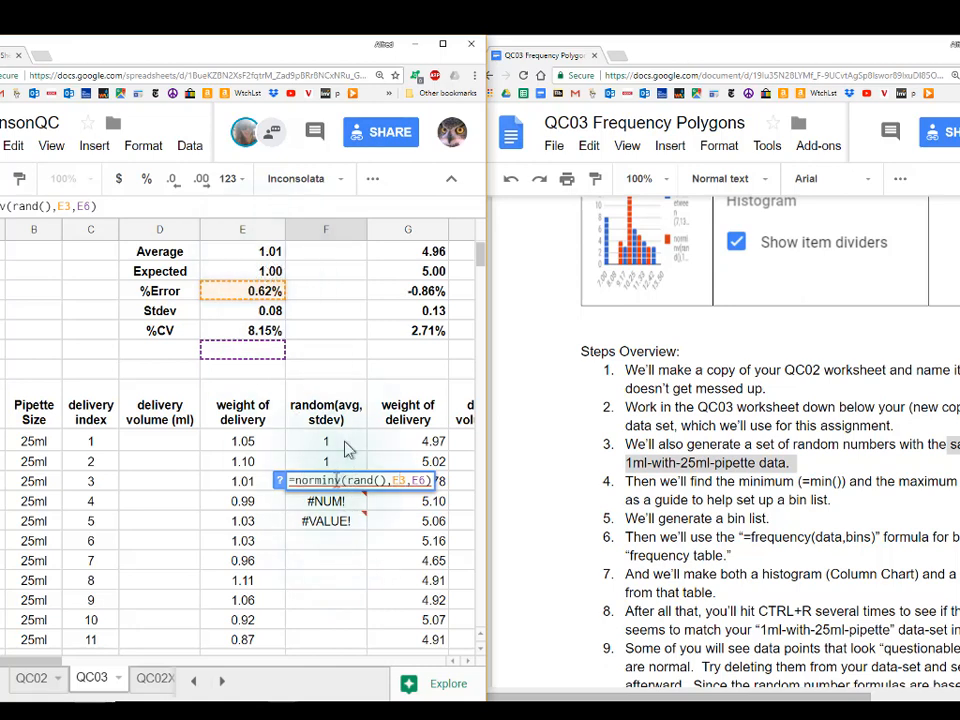
mouse_move(336, 481)
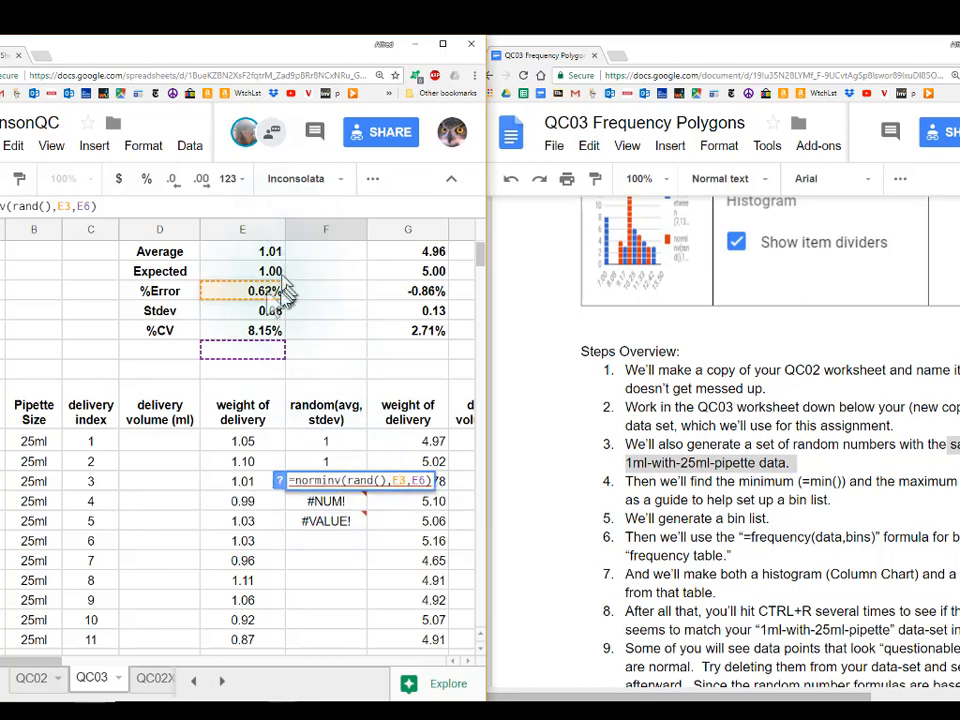
click(400, 481)
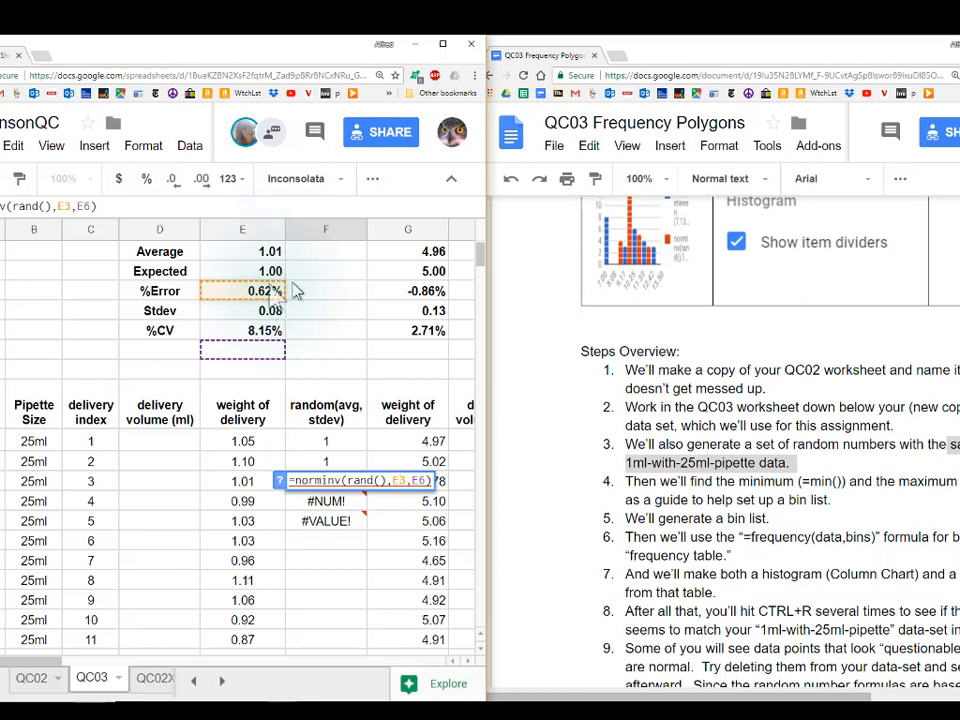
Edit the F9 formula to lock the row references, making it =norminv(rand(),E$1,E$4)
click(333, 441)
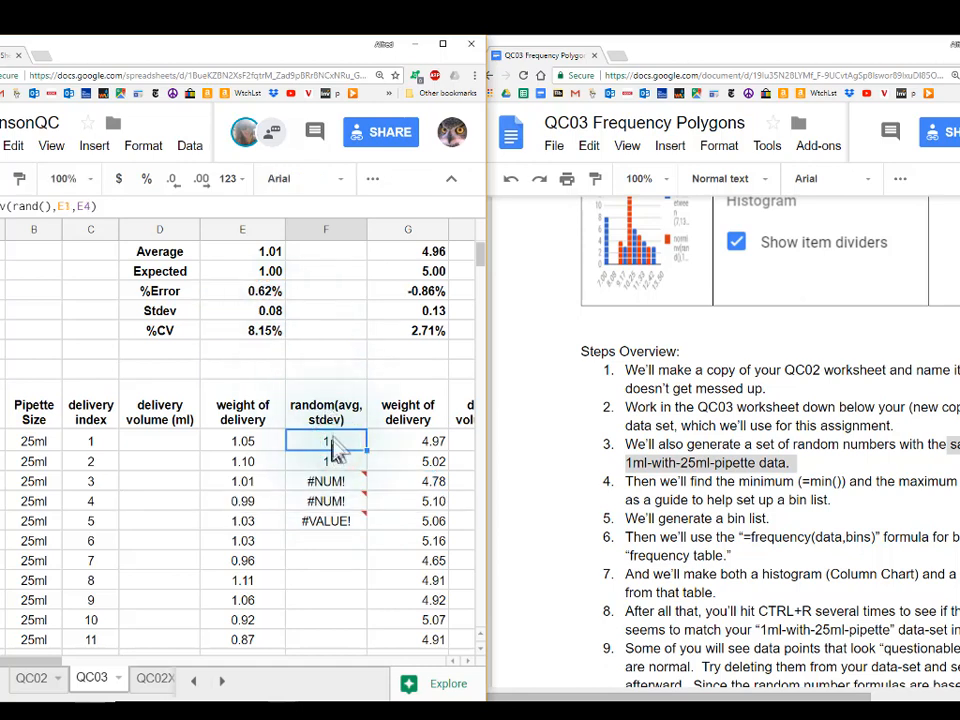
double_click(333, 445)
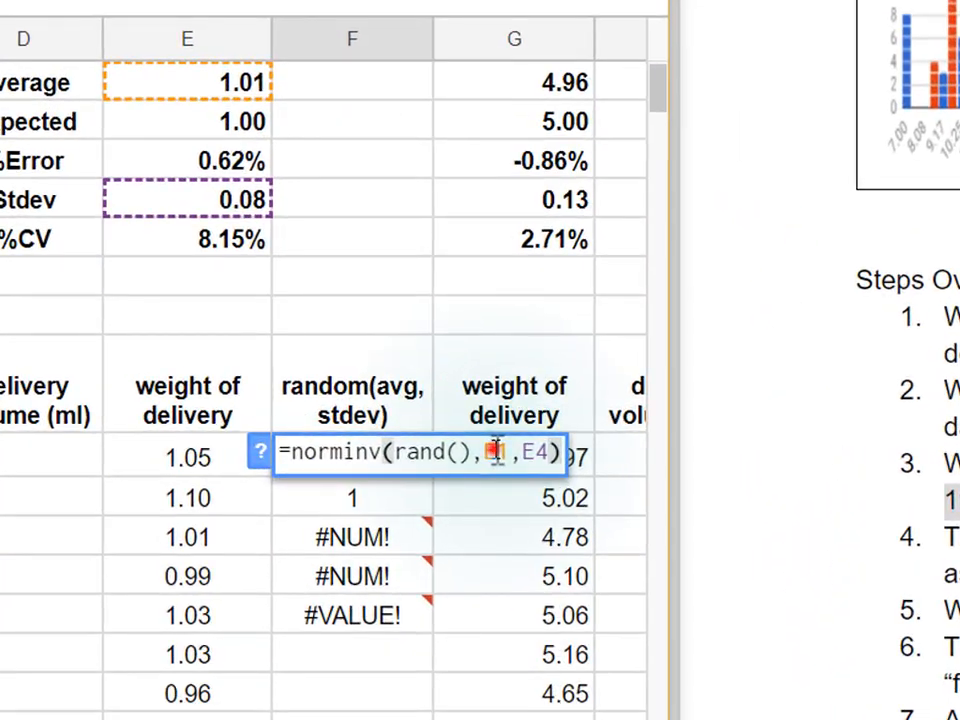
click(494, 452)
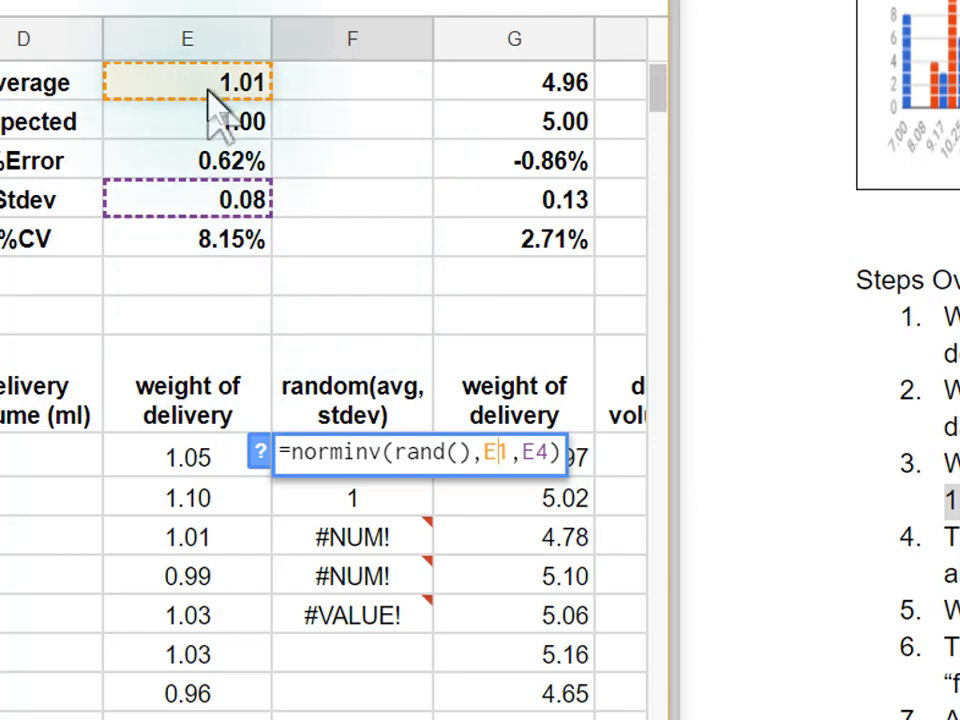
text($)
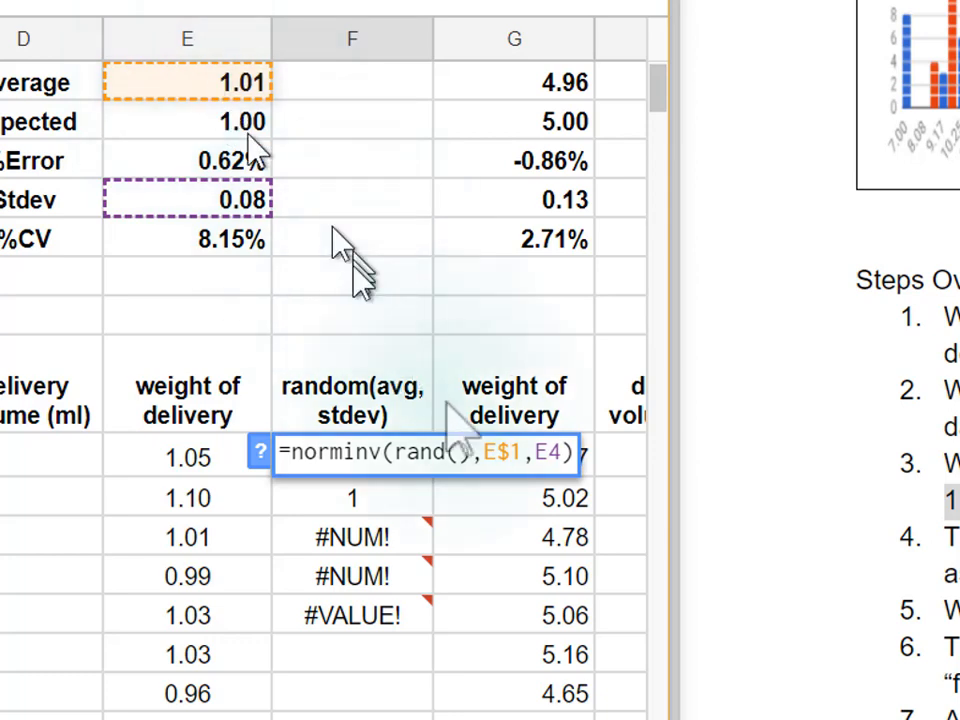
click(499, 452)
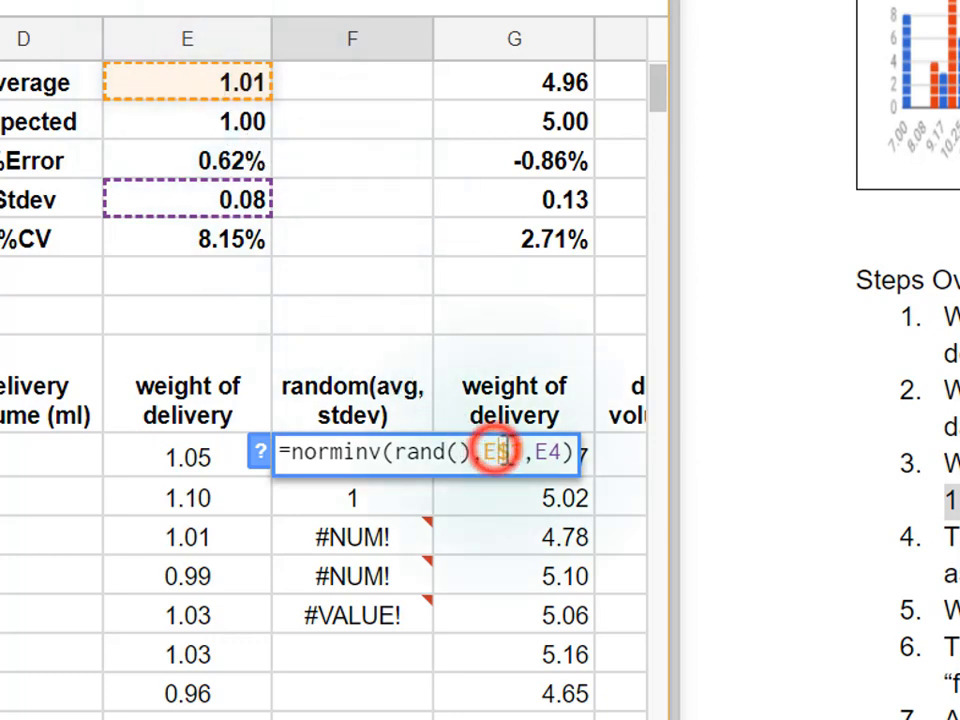
click(553, 452)
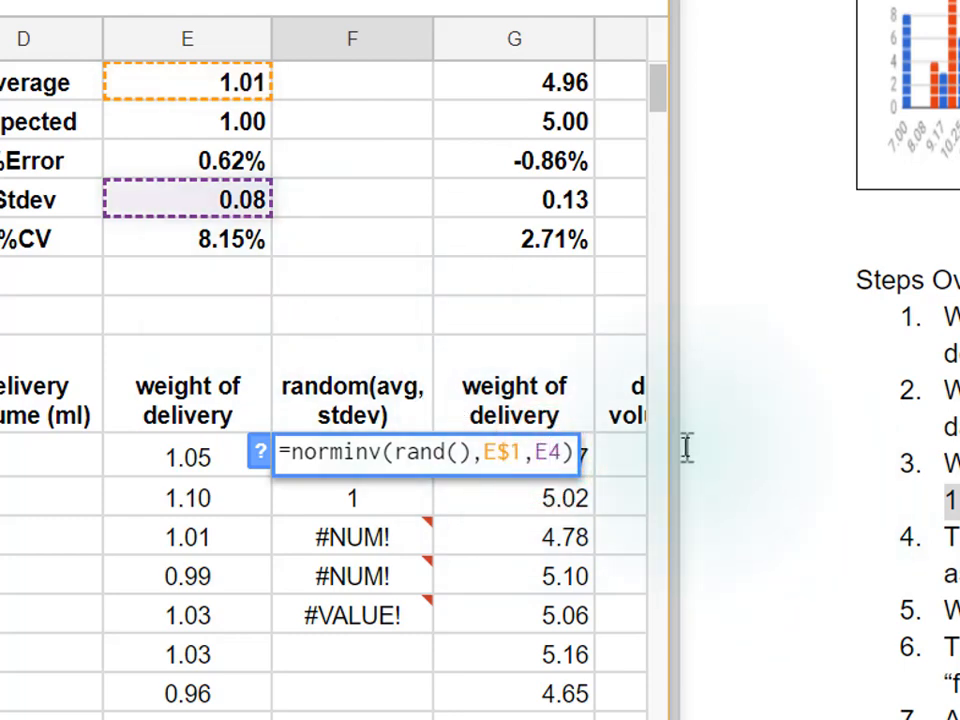
text($)
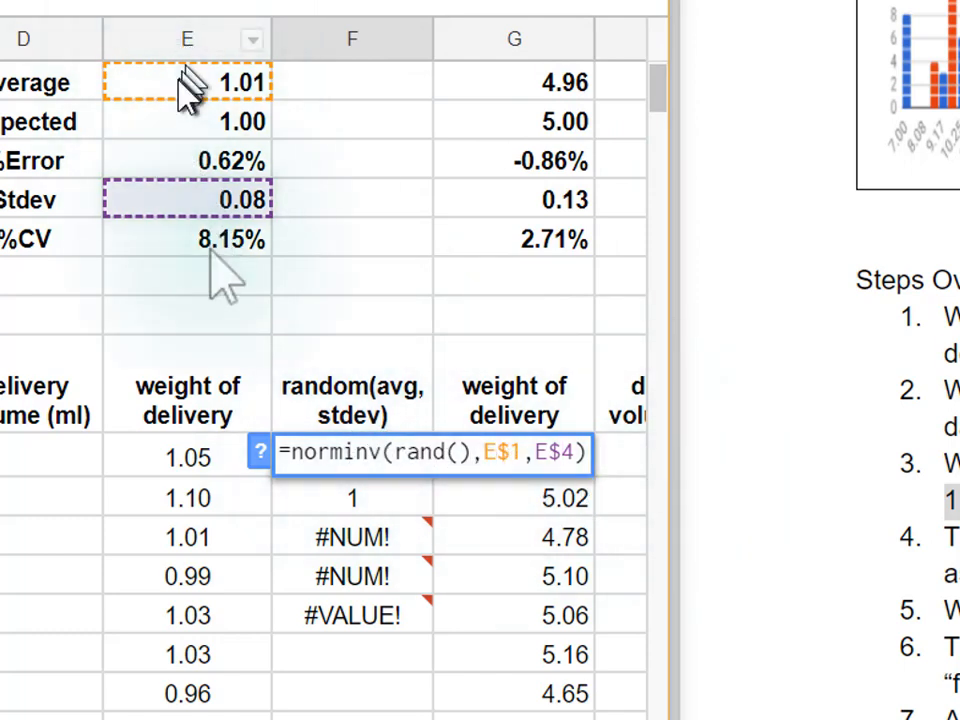
key(Return)
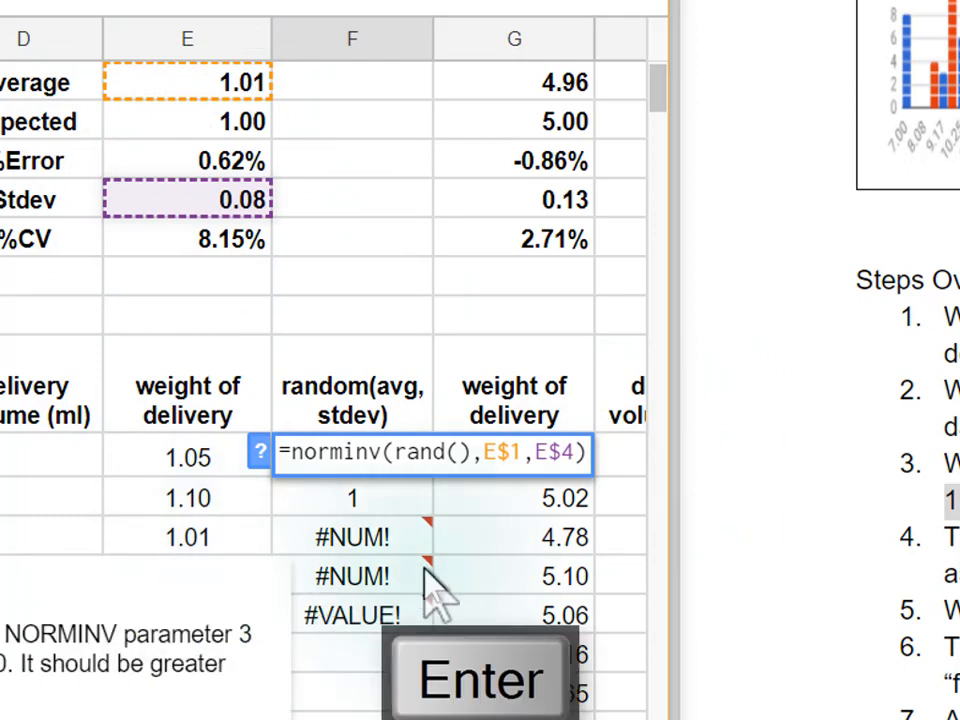
Copy the F9 formula with its locked row references
key(Up)
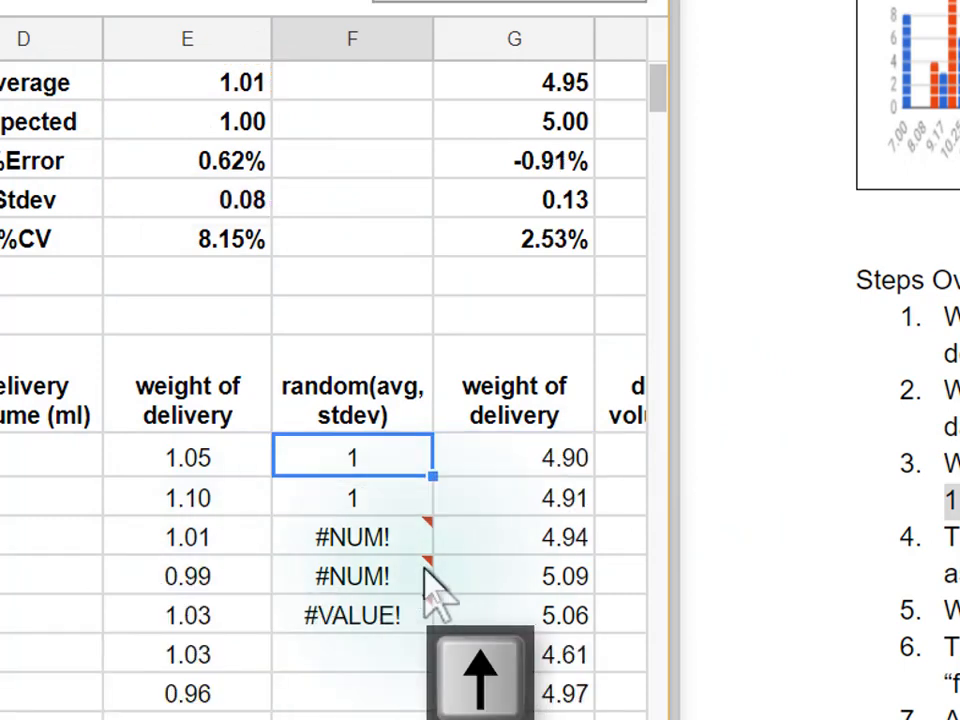
key(ctrl+c)
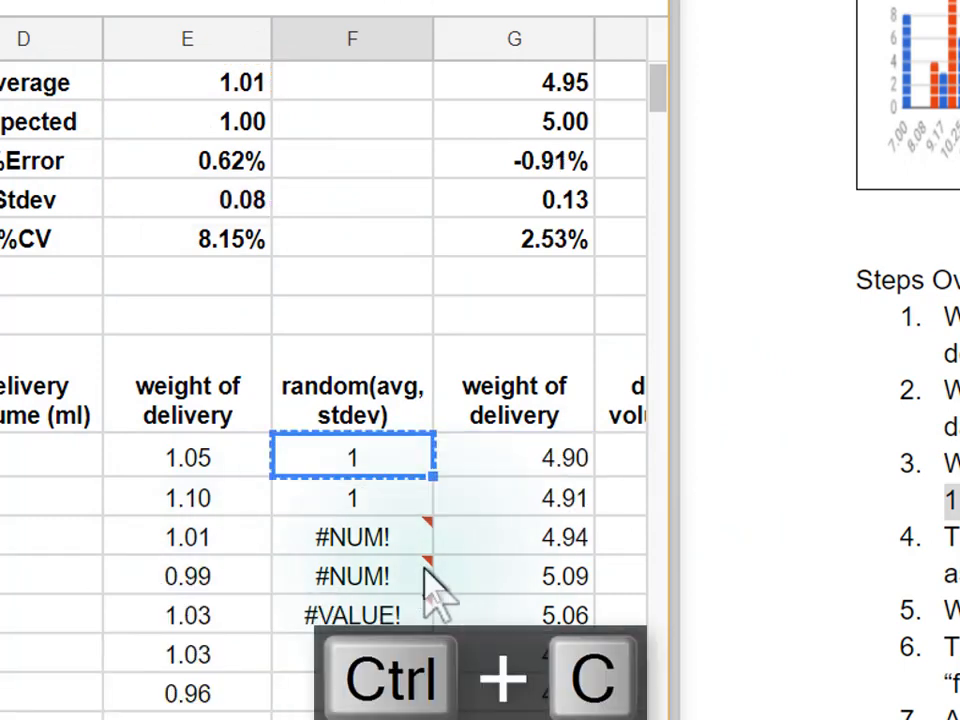
key(shift+Down)
key(shift+Down)
key(shift+Down)
key(shift+Down)
key(shift+Down)
key(shift+Down)
key(shift+Down)
key(shift+Down)
key(shift+Down)
key(shift+Down)
key(shift+Down)
key(shift+Down)
key(shift+Down)
key(shift+Down)
key(shift+Down)
key(shift+Down)
key(shift+Down)
key(shift+Down)
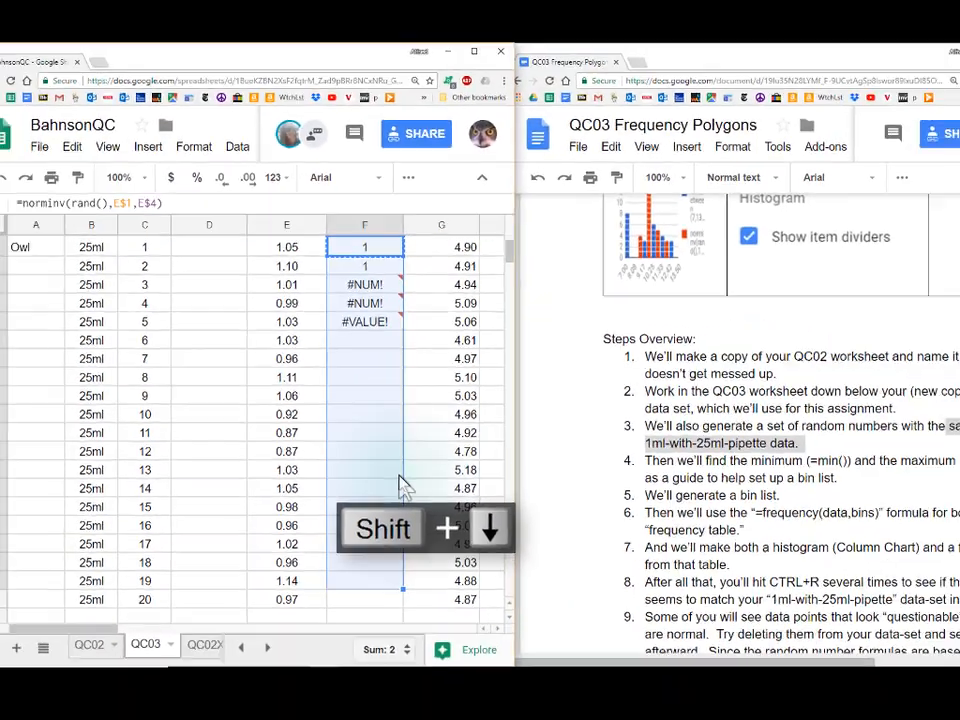
key(shift+Down)
key(shift+Down)
key(shift+Up)
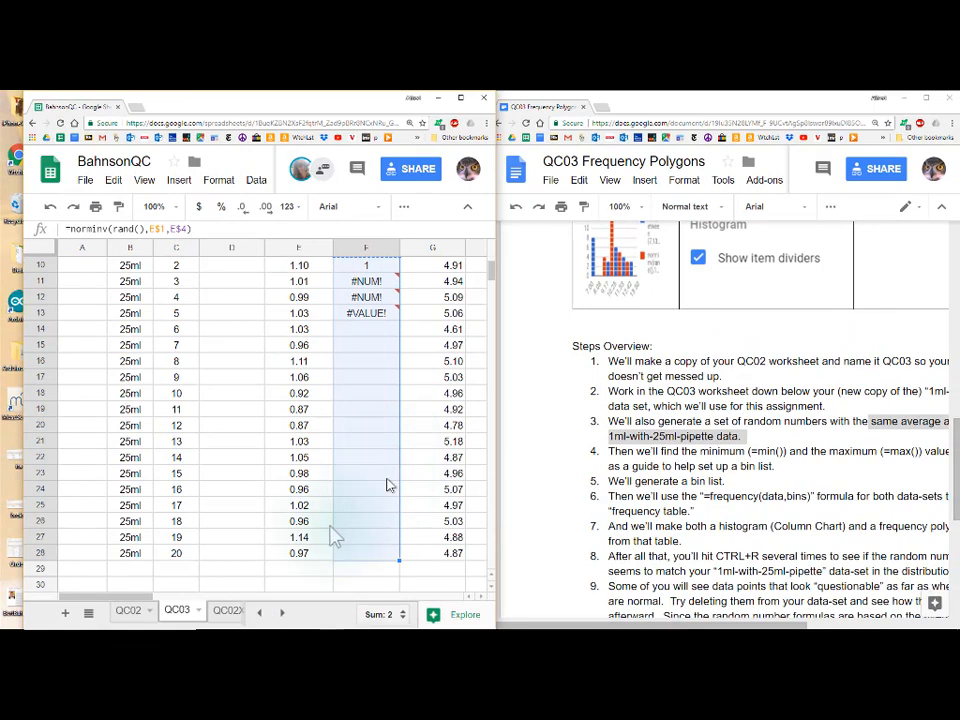
ctrl+click(309, 553)
ctrl+click(352, 553)
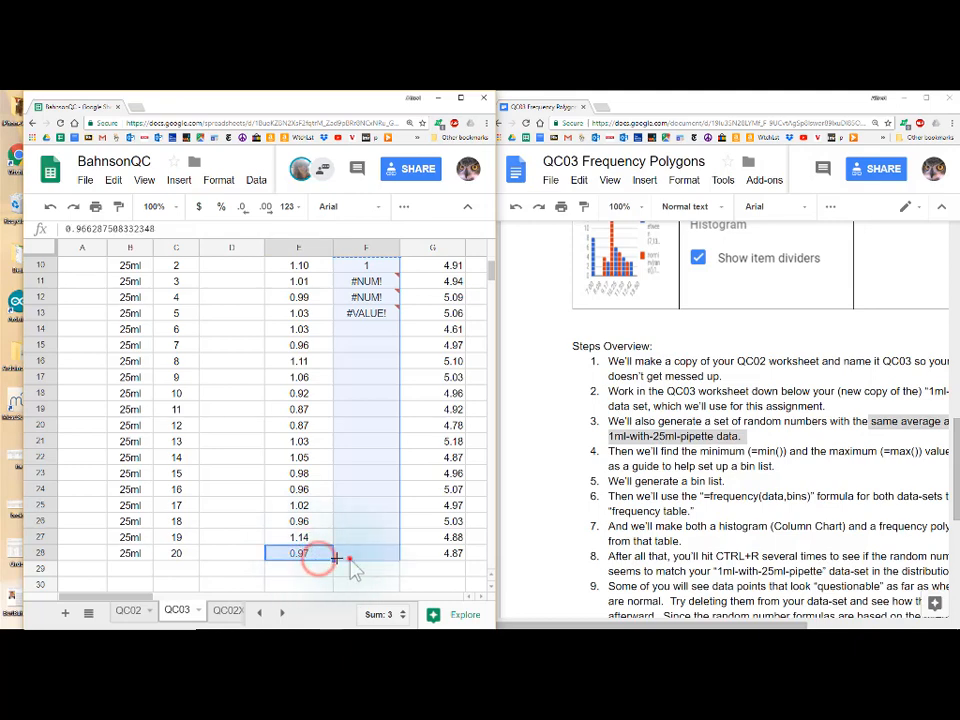
click(350, 557)
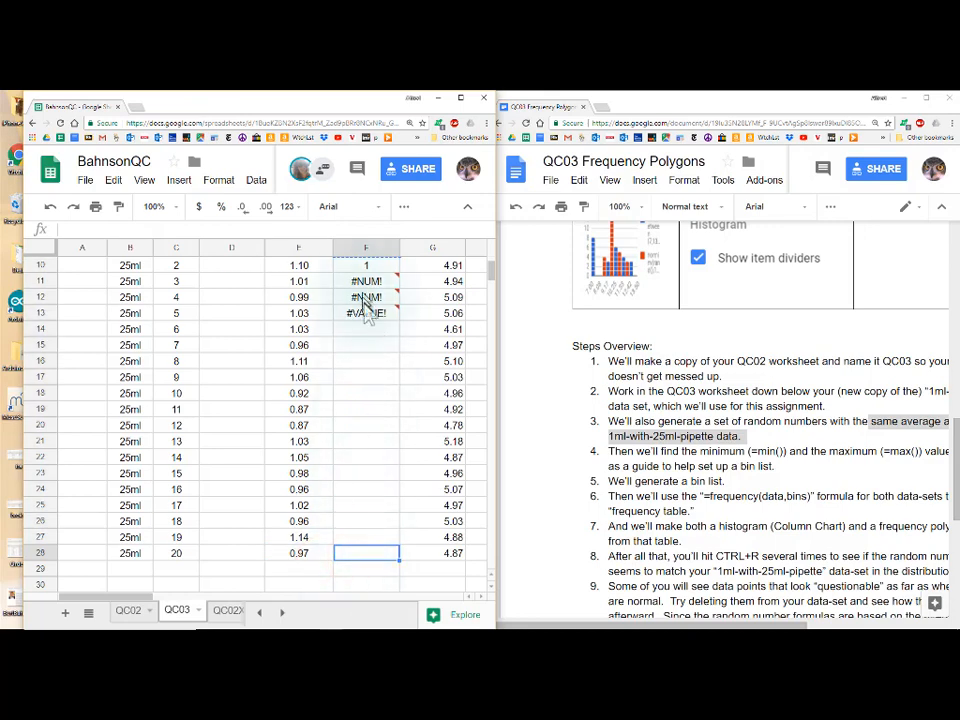
scroll(366, 310, up, 2)
key(ctrl+v)
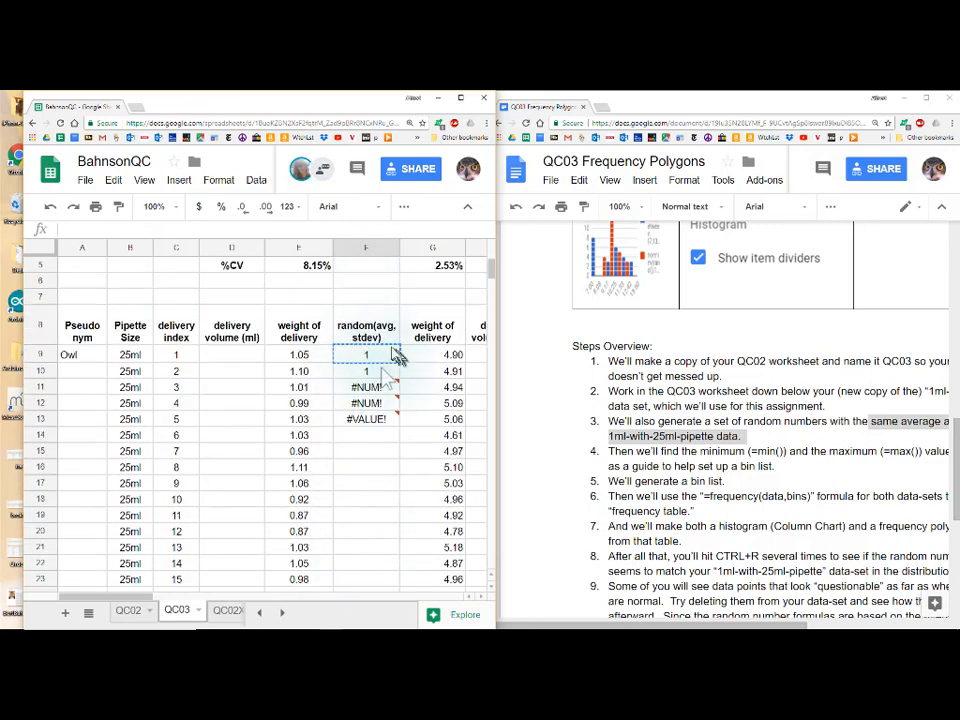
drag(383, 375, 380, 585)
Paste the copied NORMINV formula into F9:F28, covering all 20 delivery rows
click(362, 357)
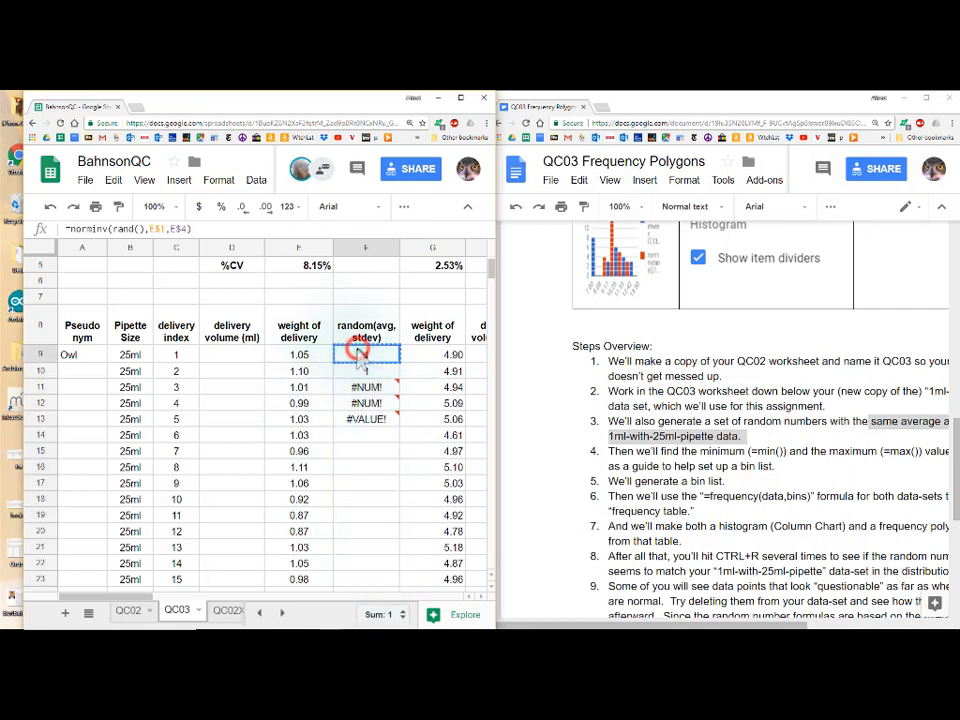
key(shift+Down)
key(shift+Down)
key(shift+Down)
key(shift+Down)
key(shift+Down)
key(shift+Down)
key(shift+Down)
key(shift+Down)
key(shift+Down)
key(shift+Down)
key(shift+Down)
key(shift+Down)
key(shift+Down)
key(shift+Down)
key(shift+Down)
key(shift+Down)
key(shift+Down)
key(shift+Down)
key(shift+Down)
key(shift+Down)
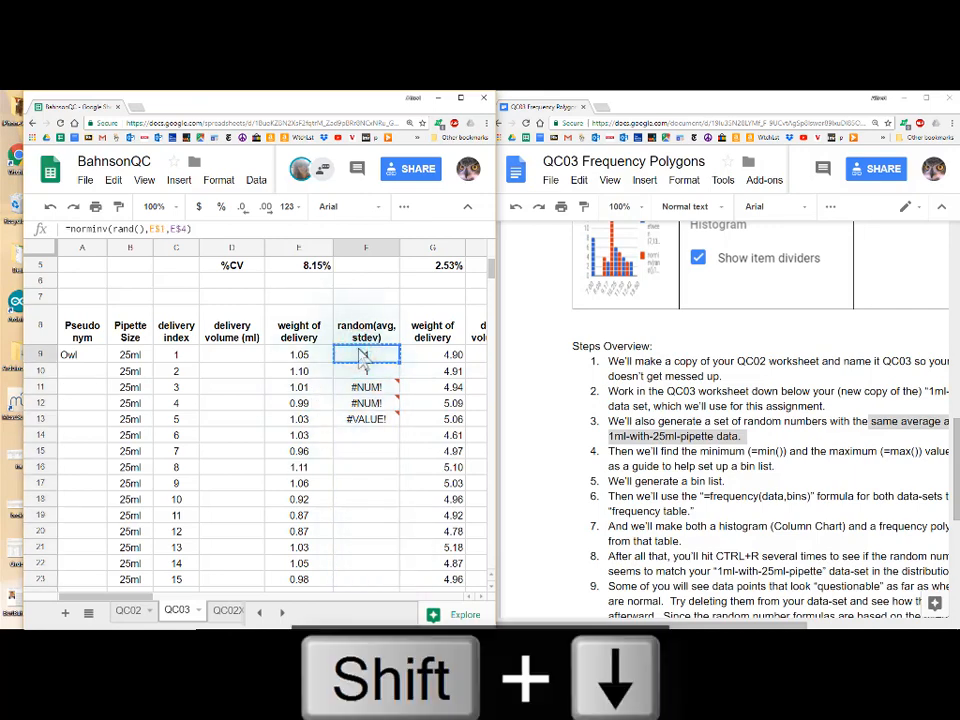
key(shift+Up)
key(shift+Up)
key(shift+Up)
key(shift+Up)
key(shift+Up)
key(shift+Up)
key(shift+Up)
key(shift+Up)
key(shift+Up)
key(shift+Up)
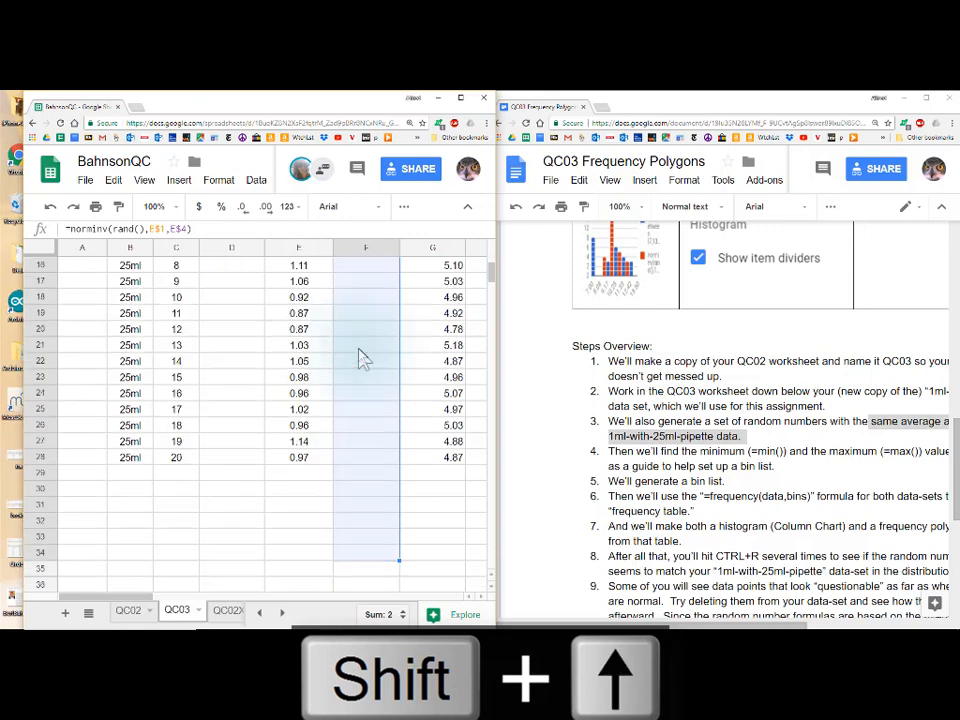
key(shift+Down)
key(shift+Down)
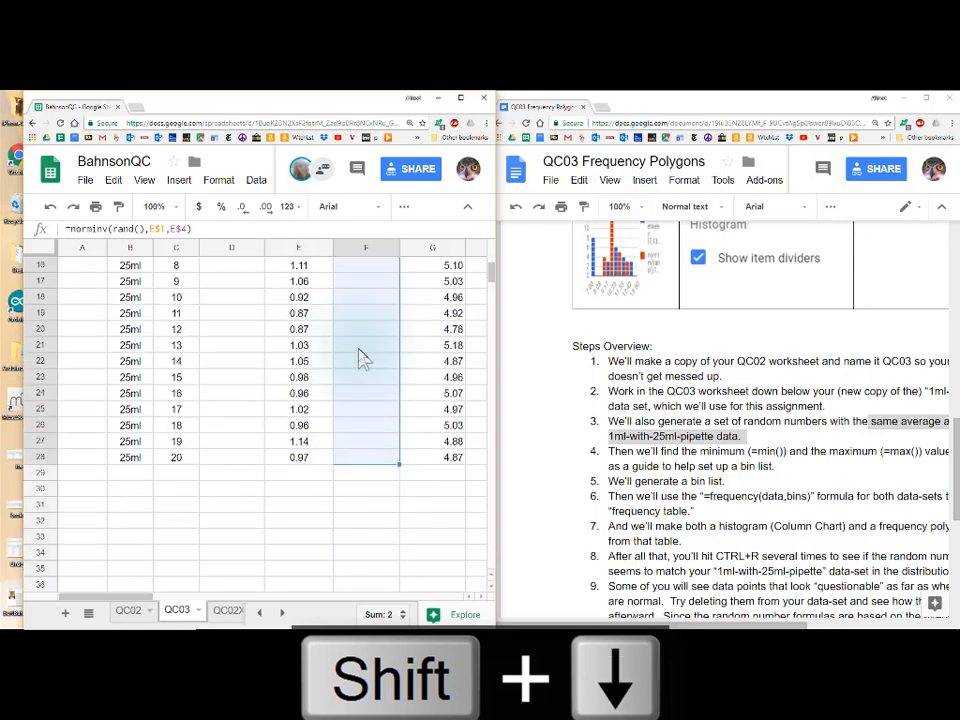
key(ctrl+v)
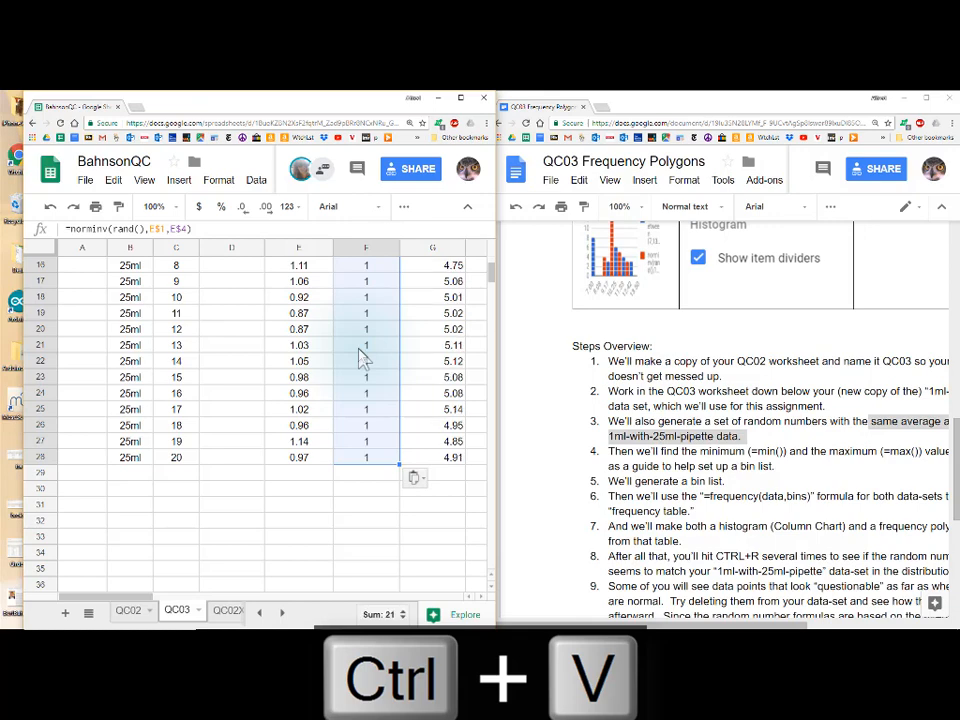
Format the whole random(avg,stdev) column F to show three decimal places
scroll(388, 290, up, 3)
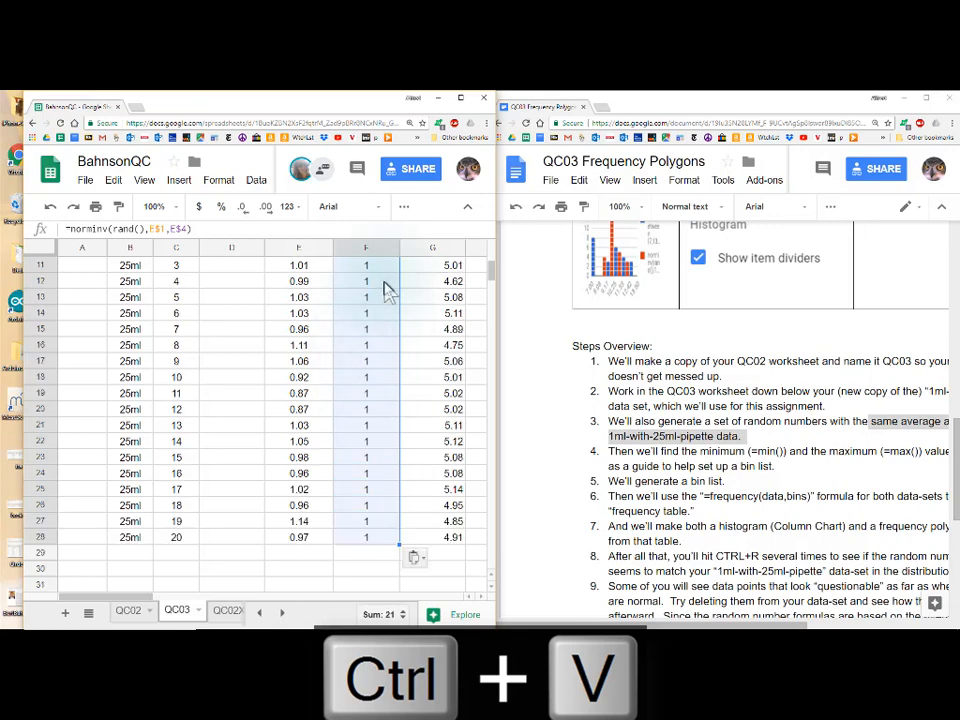
click(368, 248)
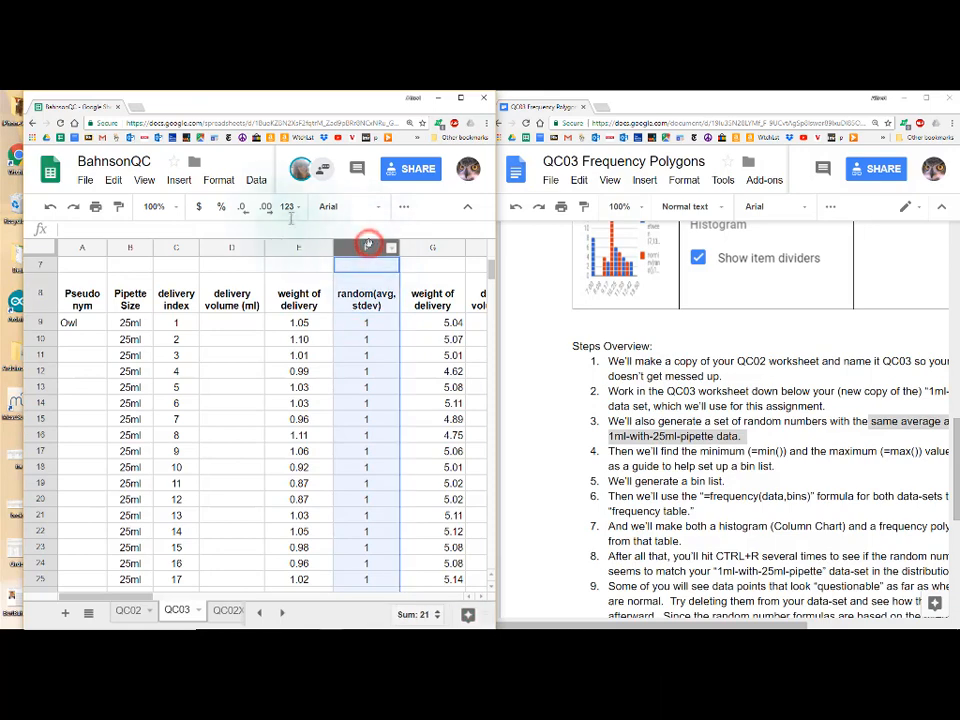
click(264, 210)
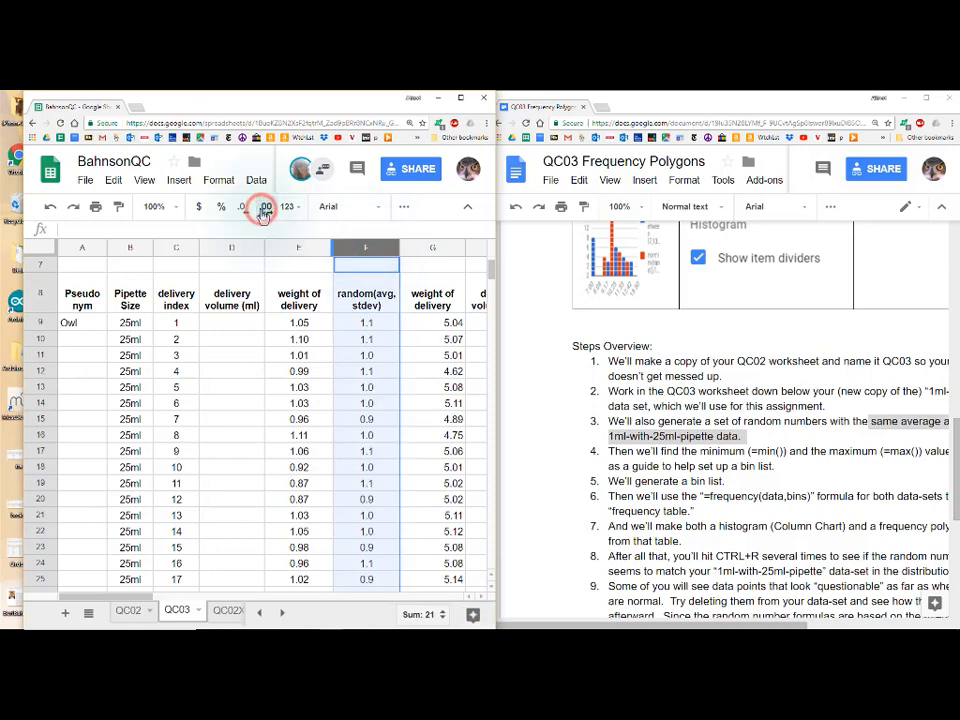
click(264, 210)
click(264, 210)
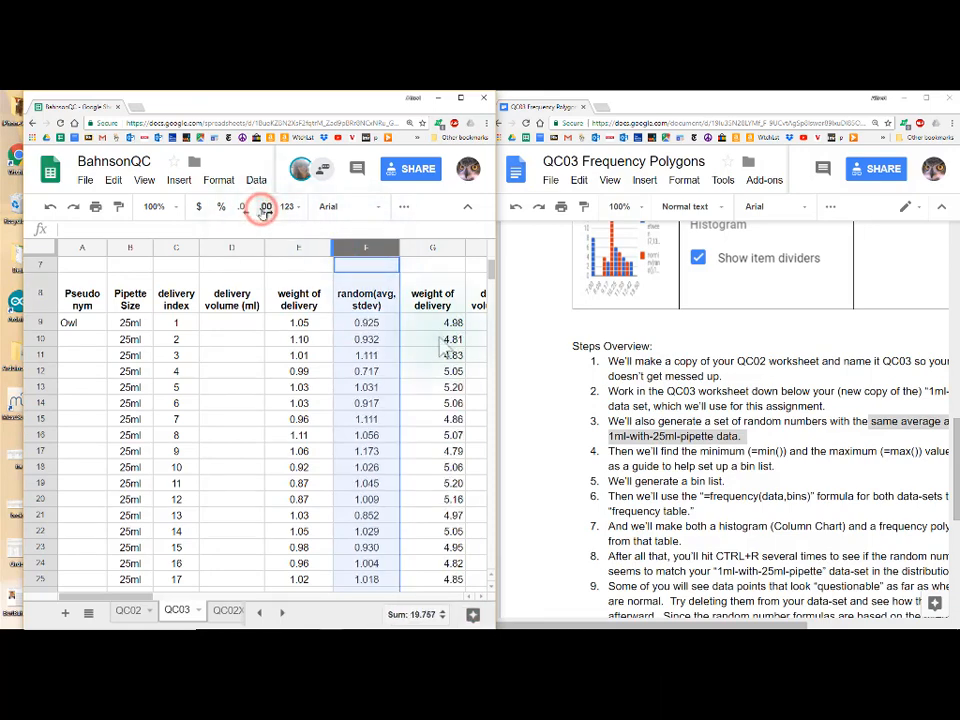
Copy the Average through %CV cells E1:E5 into F1:F5 above the random(avg,stdev) column
scroll(405, 371, down, 1)
scroll(405, 371, down, 2)
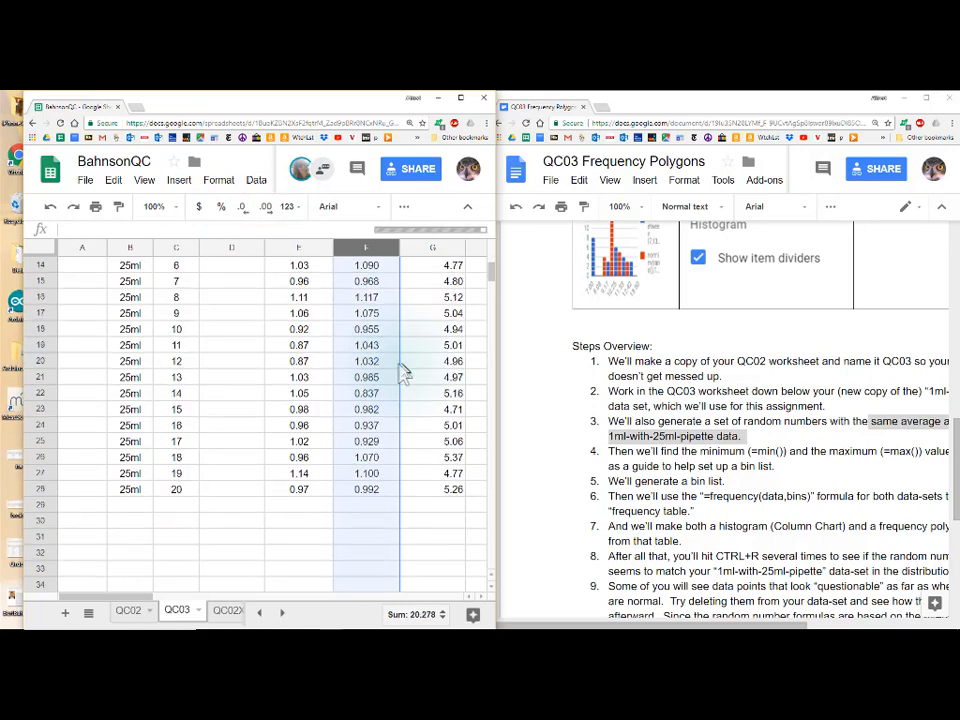
scroll(401, 366, up, 4)
scroll(325, 310, up, 1)
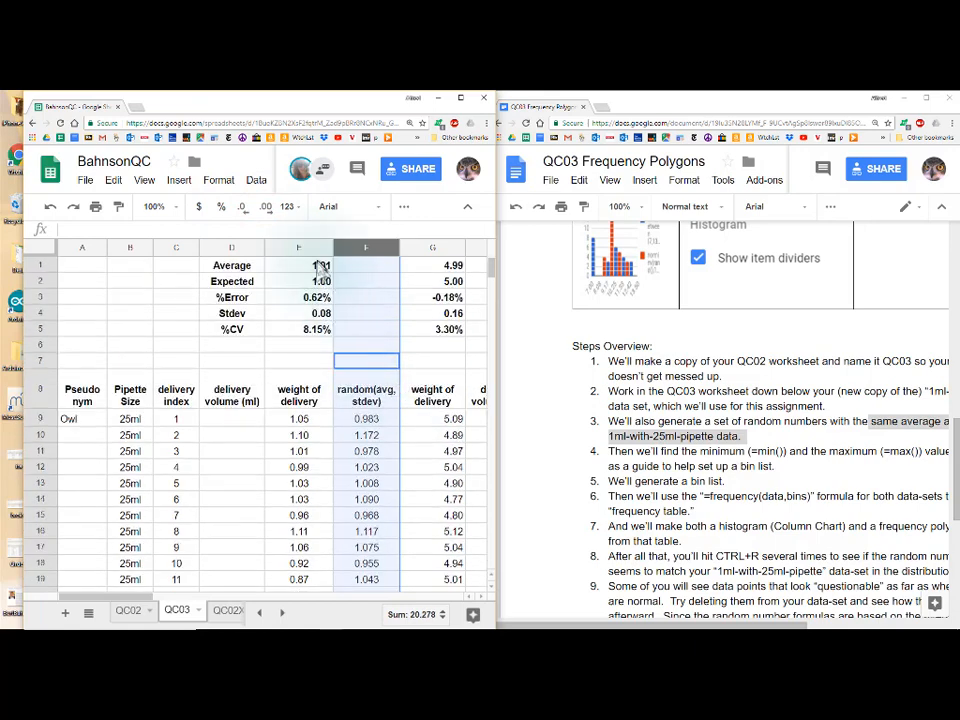
click(320, 266)
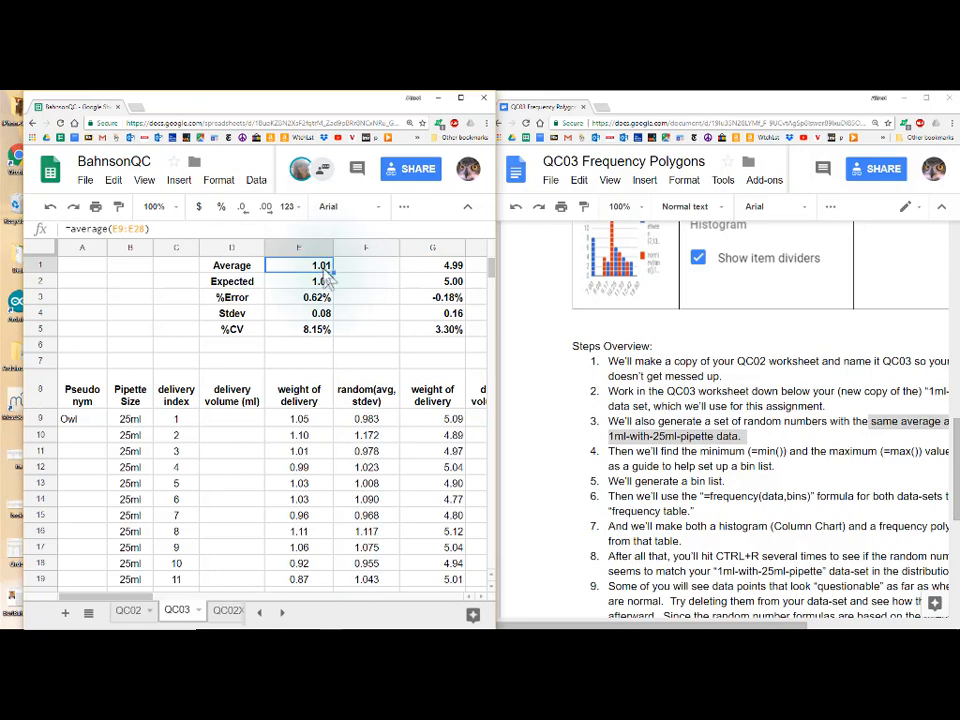
click(318, 313)
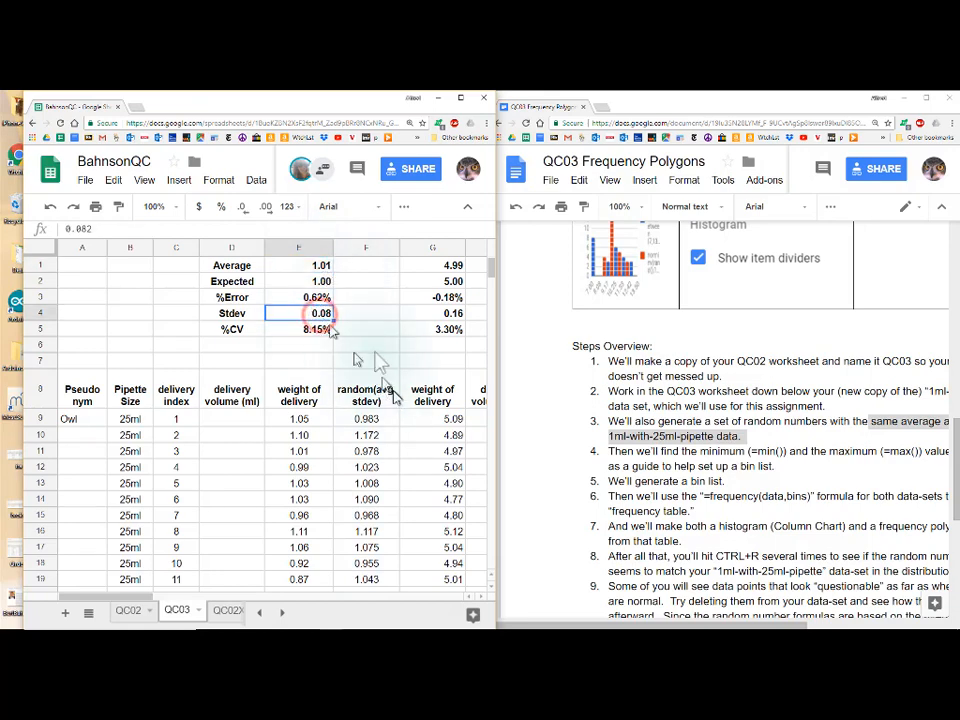
drag(322, 270, 323, 337)
key(ctrl+c)
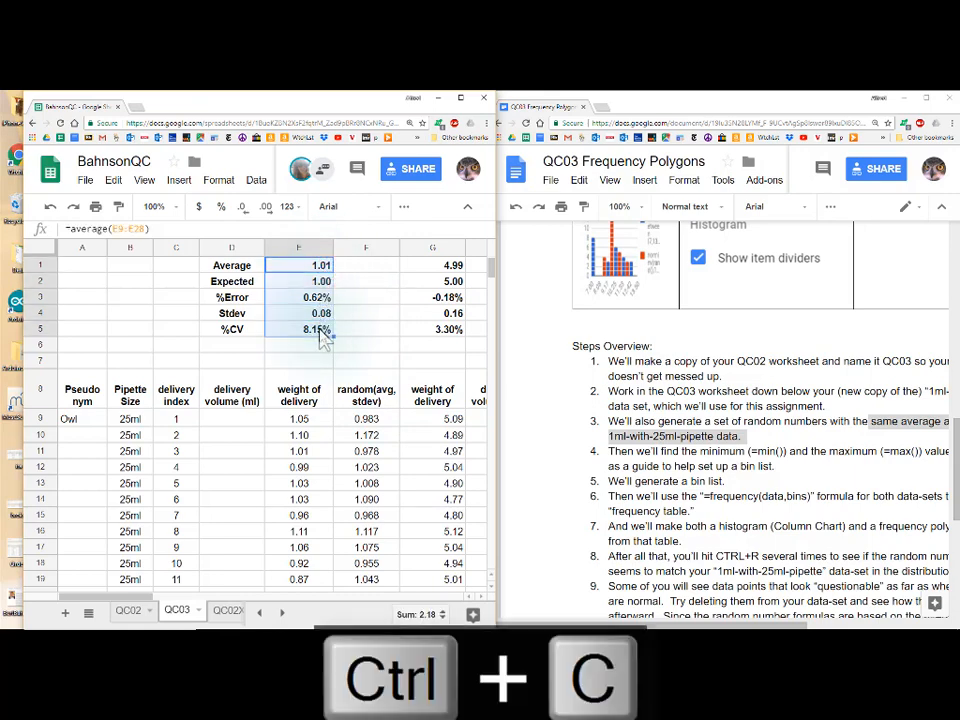
click(358, 266)
key(ctrl+v)
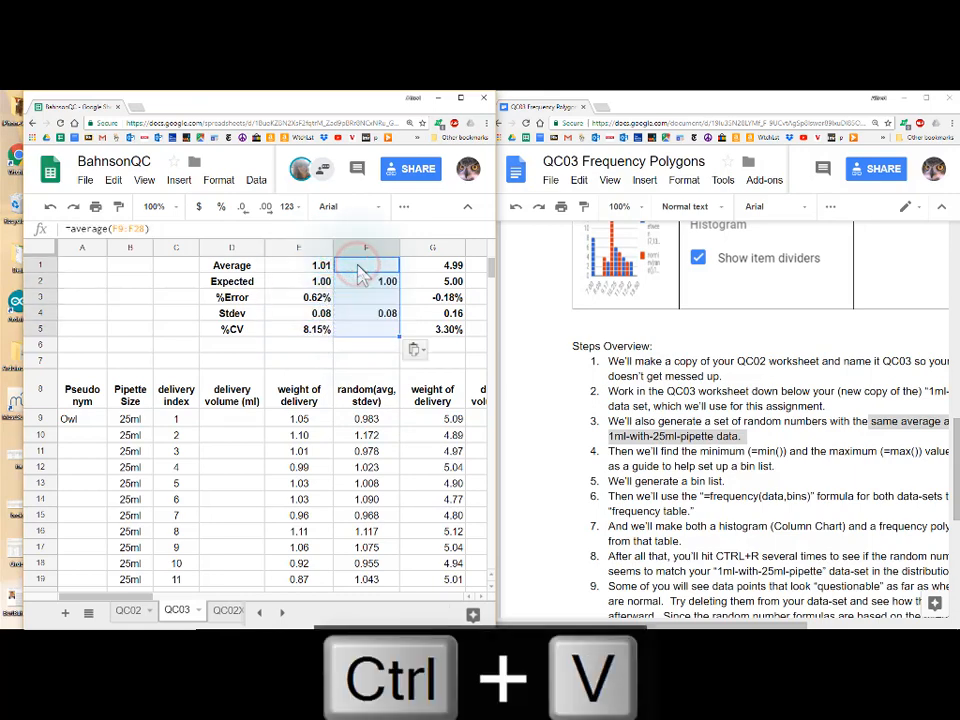
click(375, 346)
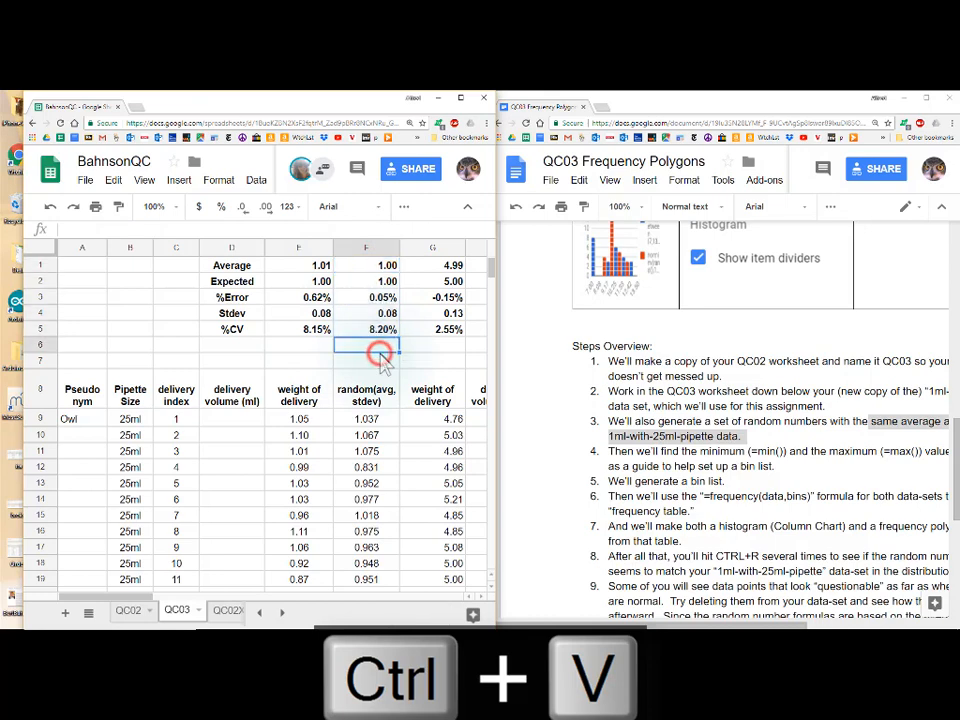
Format columns E and F together to show four decimal places
click(384, 268)
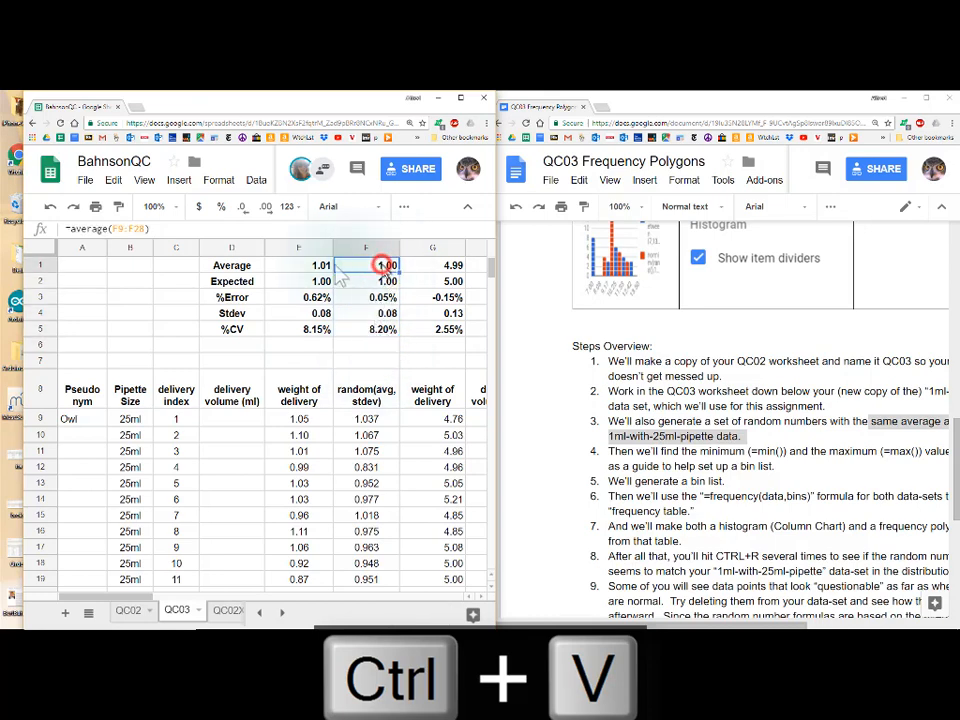
click(310, 247)
drag(347, 248, 368, 250)
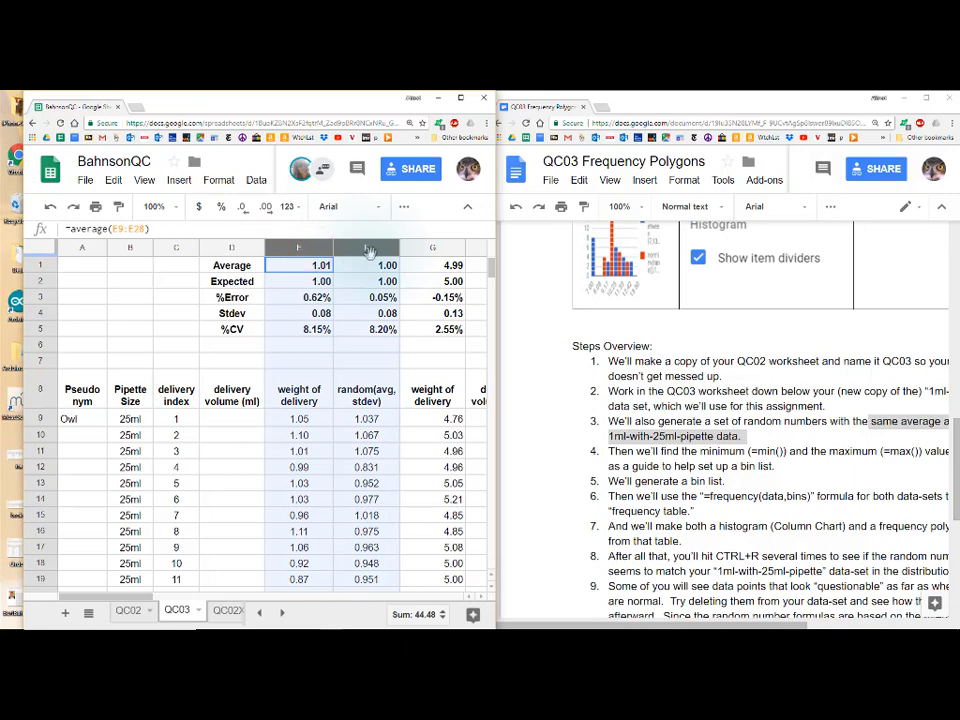
click(270, 207)
click(270, 207)
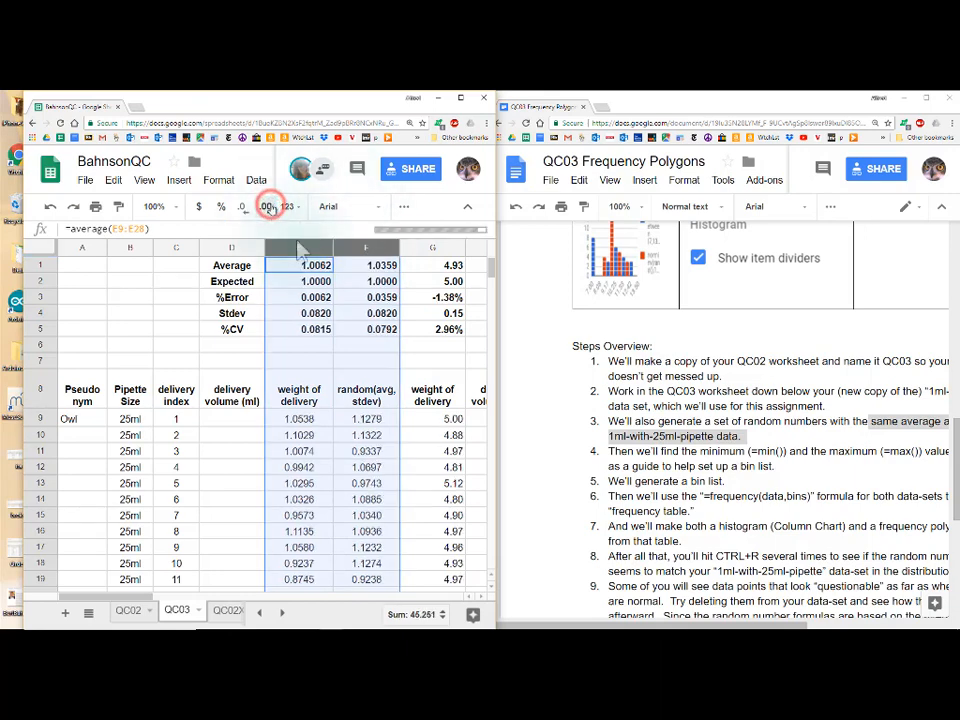
click(347, 362)
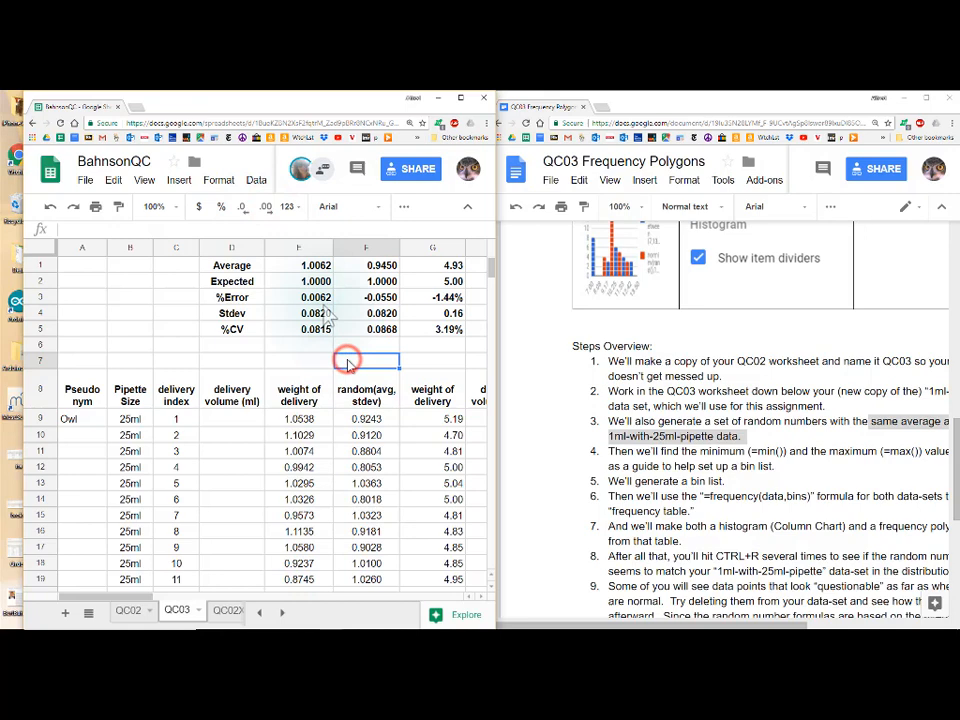
Examine the Average in F1, the Stdev in F4 and the F9 formula against the random values in column F
click(386, 265)
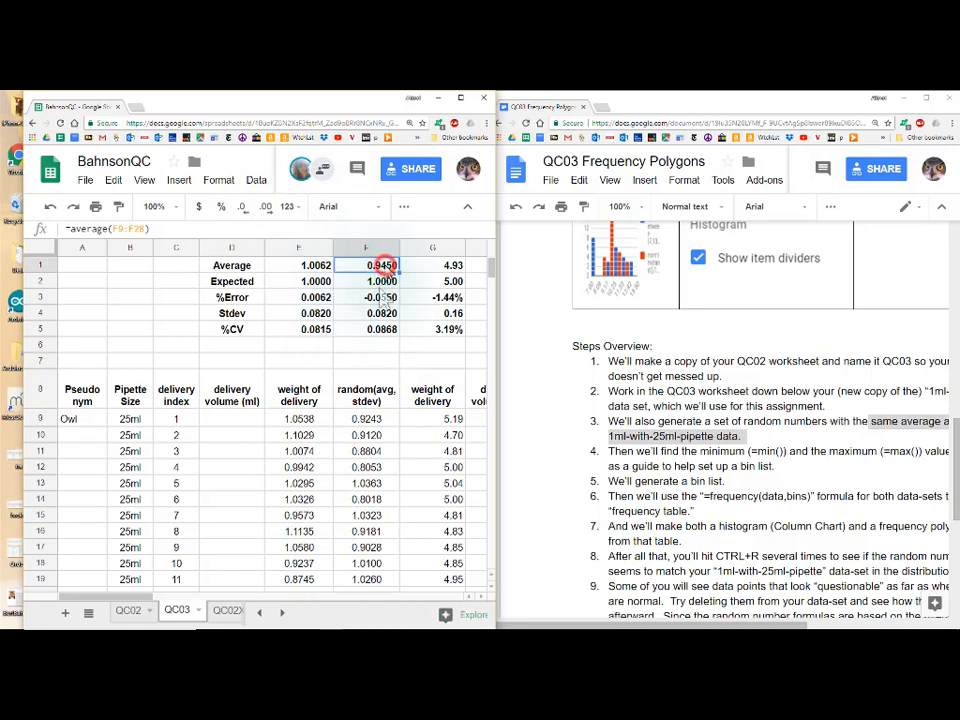
double_click(370, 424)
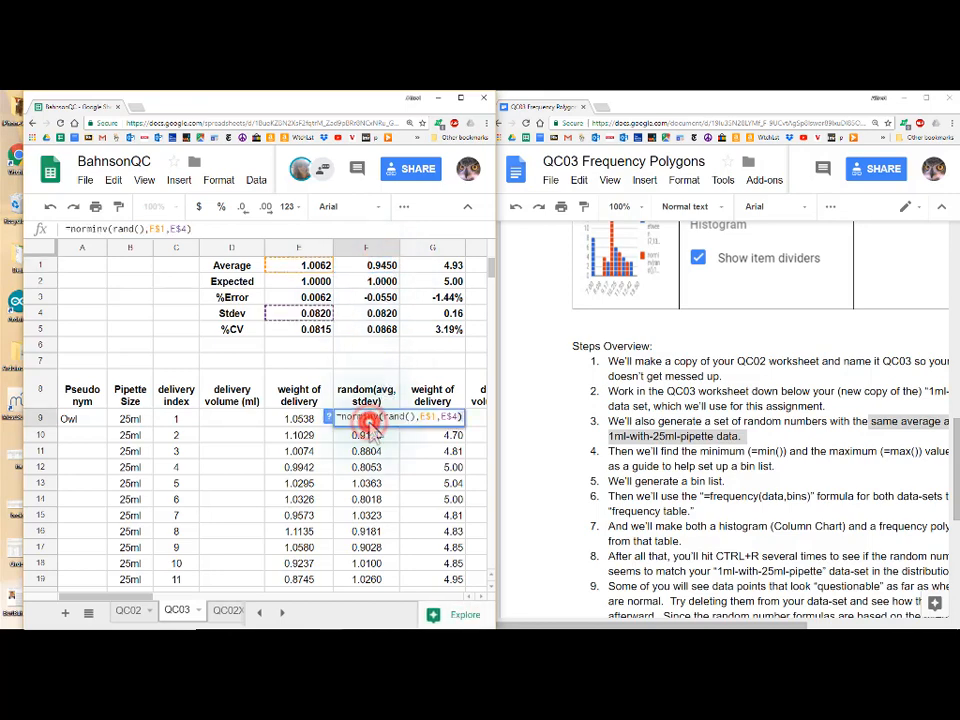
click(386, 266)
click(384, 313)
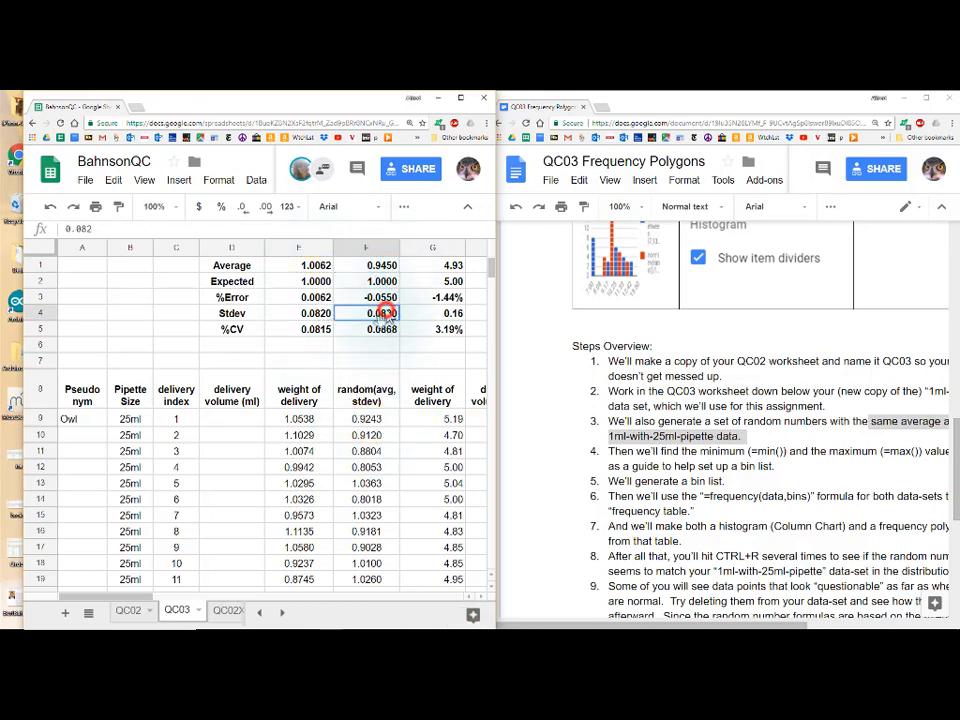
click(365, 421)
scroll(369, 450, down, 3)
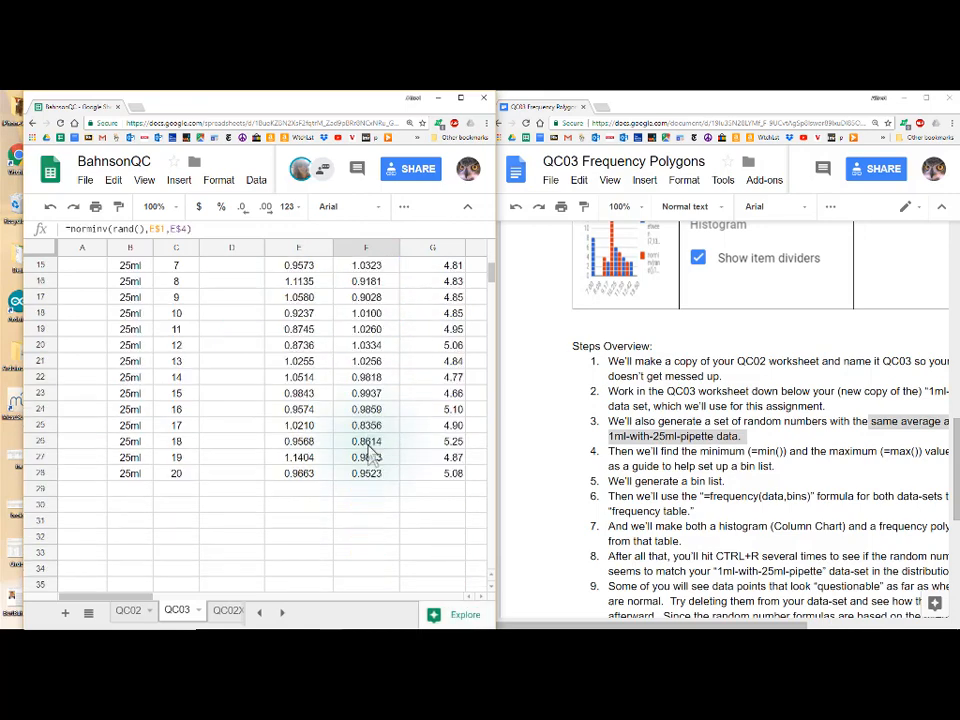
scroll(369, 450, up, 4)
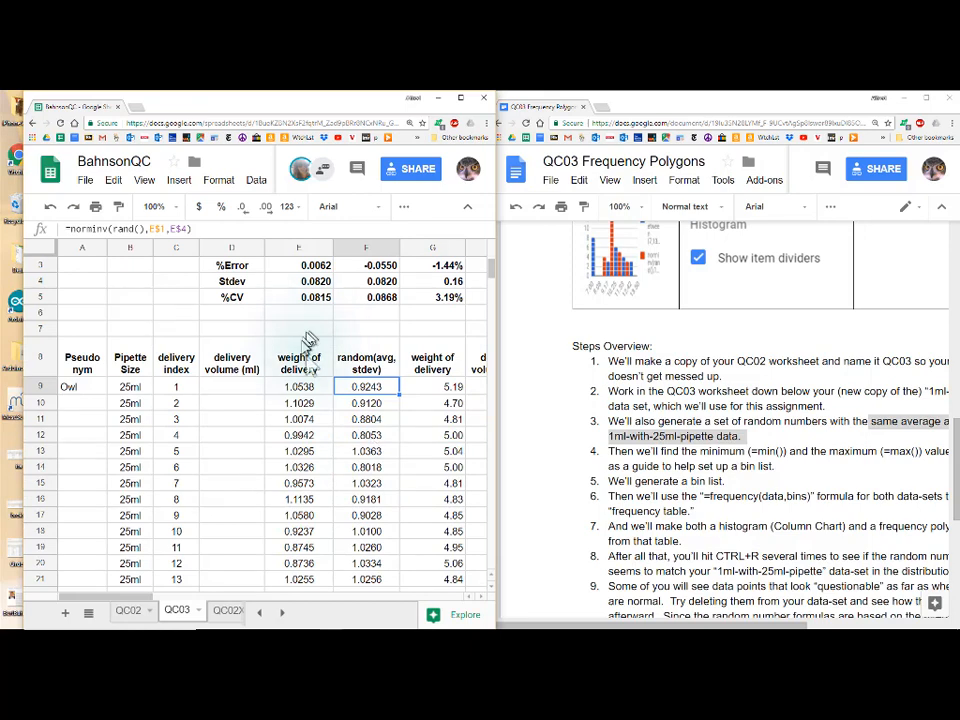
Examine the weight of delivery data in column E and the full stored value in E9
click(306, 360)
scroll(313, 385, down, 3)
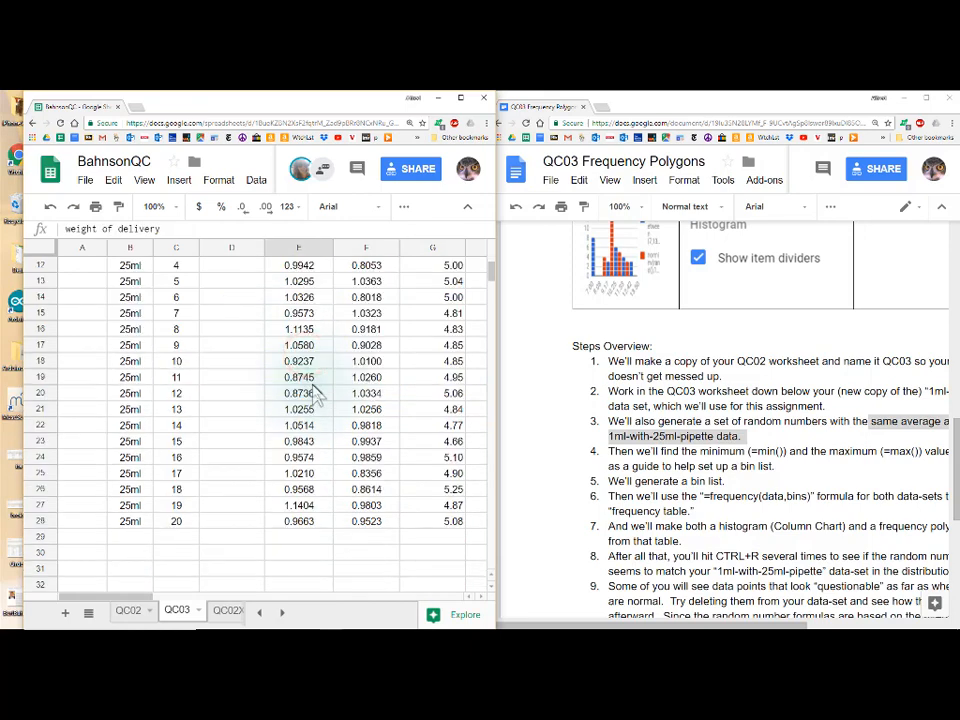
scroll(312, 395, down, 1)
scroll(305, 400, up, 5)
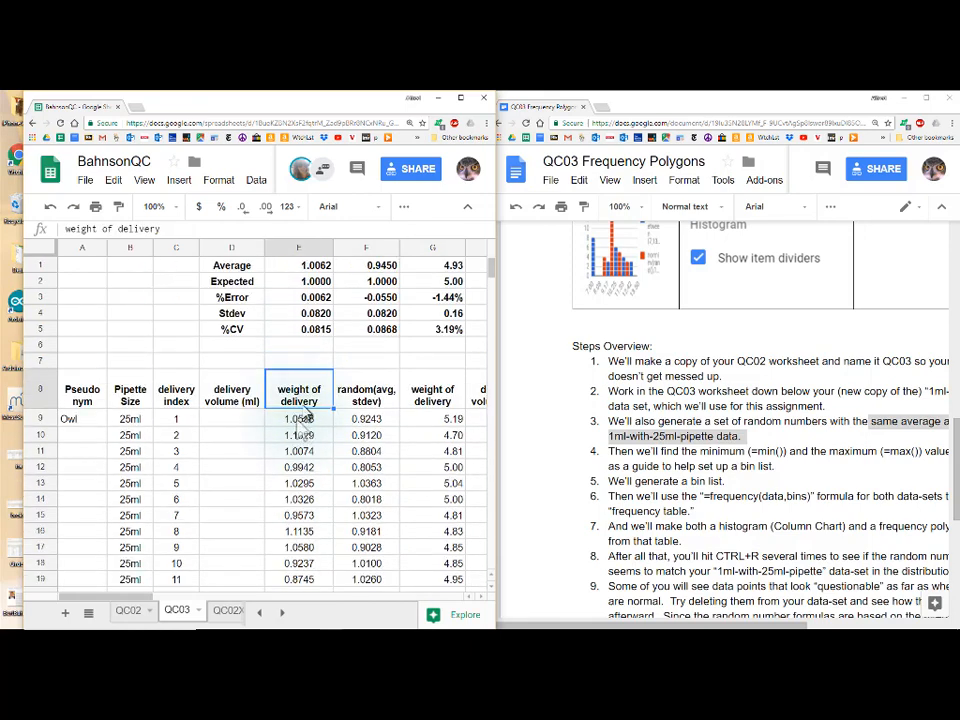
drag(300, 396, 291, 549)
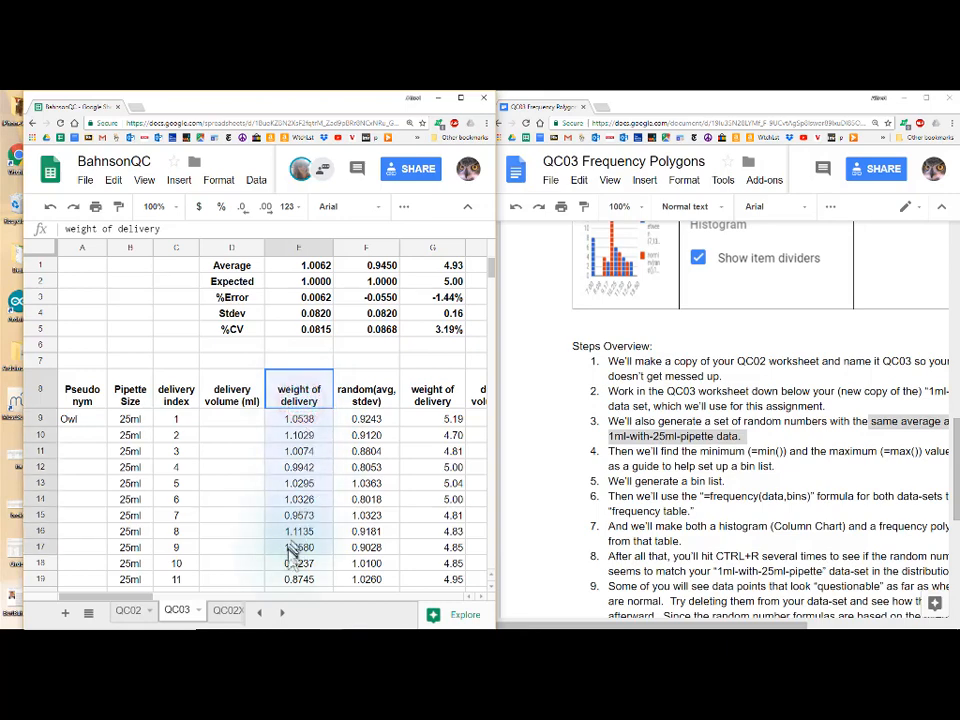
scroll(293, 555, down, 2)
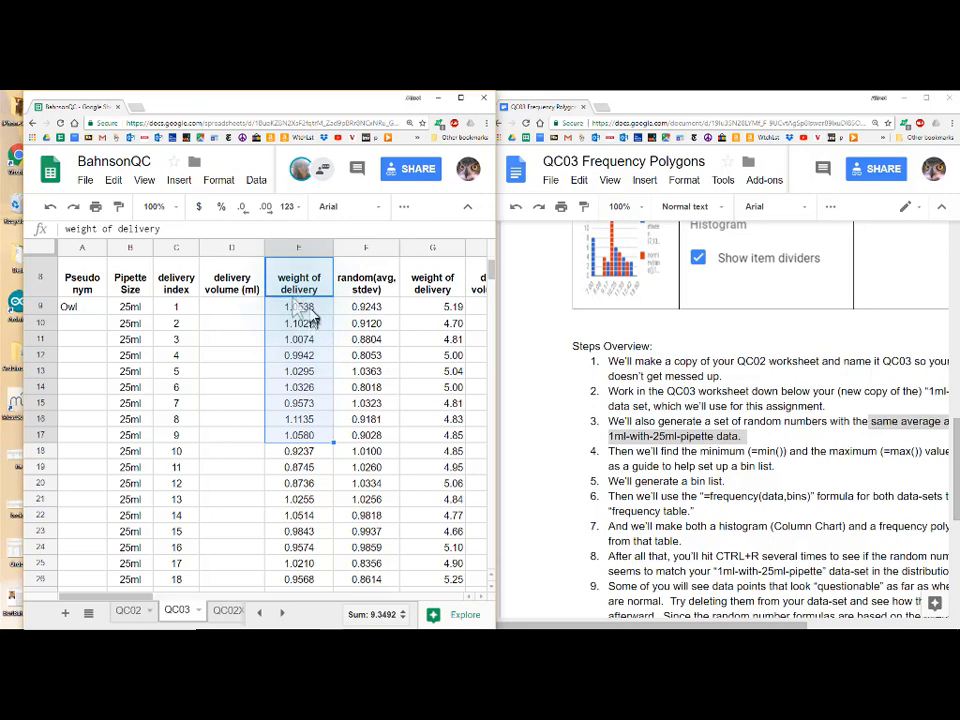
click(238, 307)
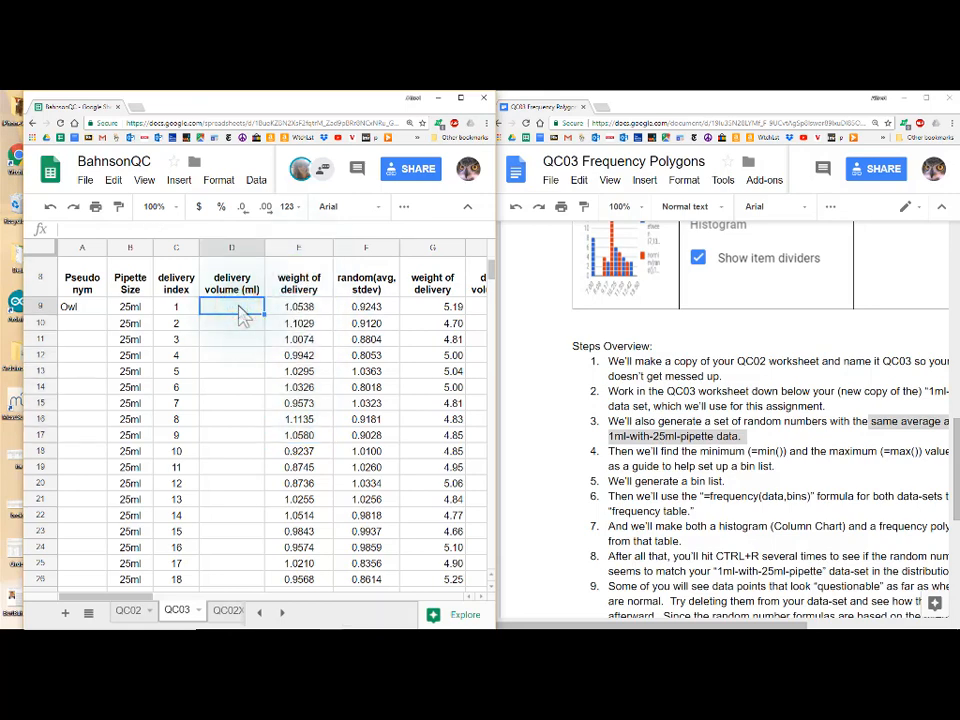
click(292, 308)
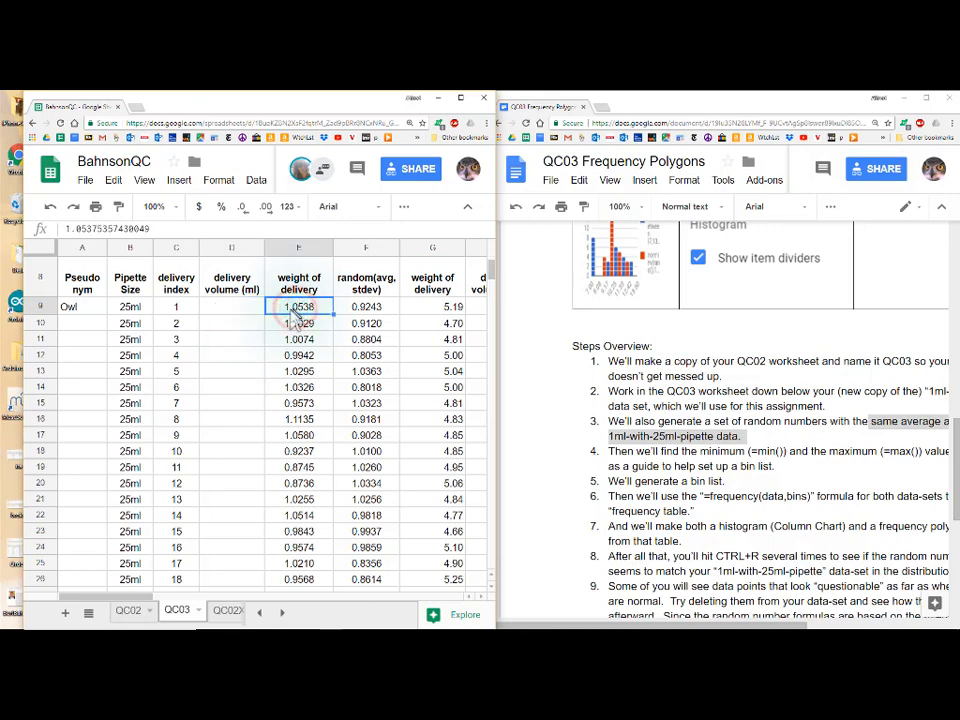
Enter the formula =round(E9,2) in D9 to round the first weight of delivery to two decimals
click(248, 309)
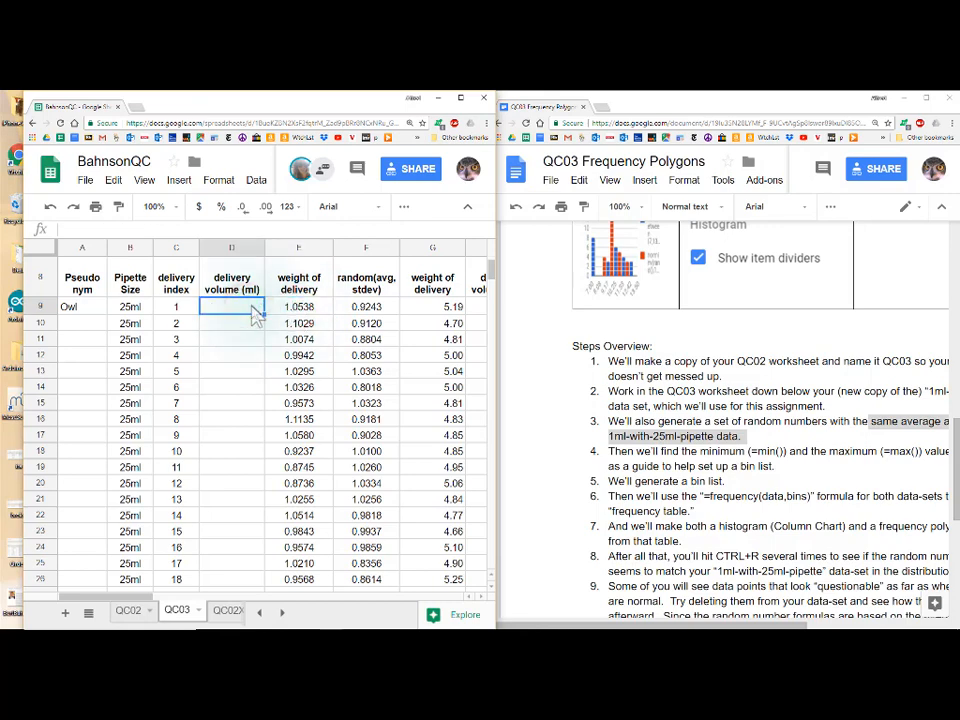
text(=r)
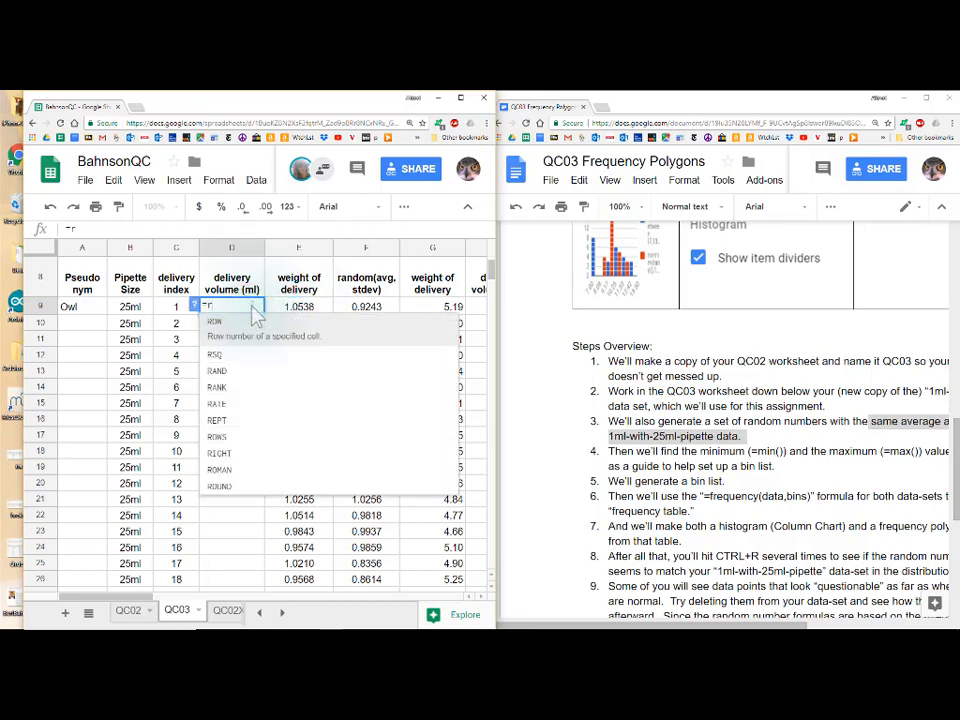
text(n)
key(BackSpace)
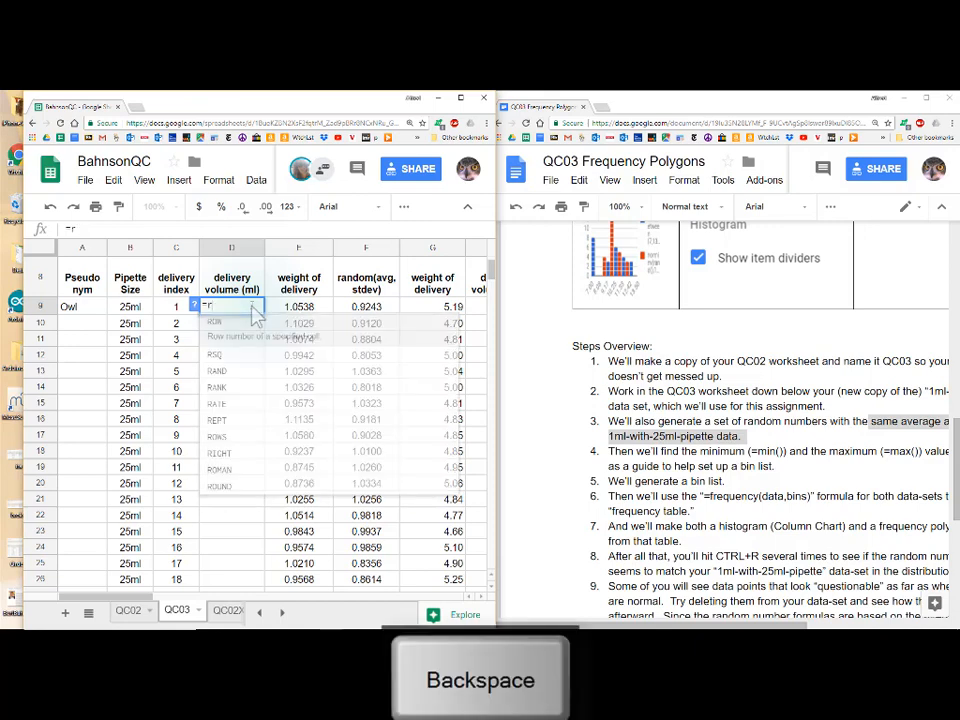
text(o)
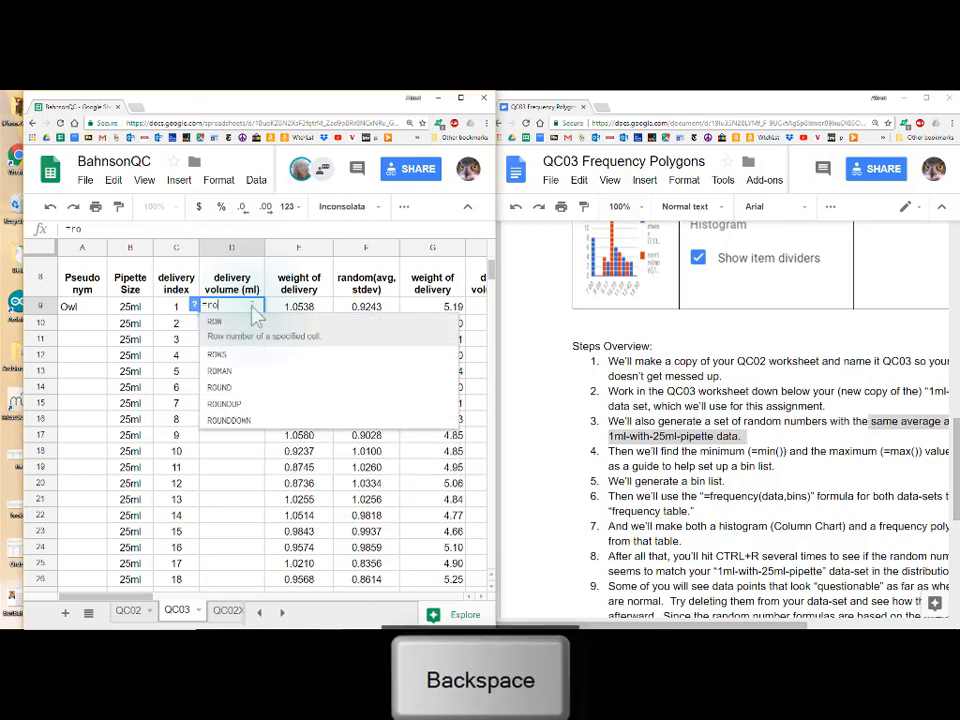
text(un)
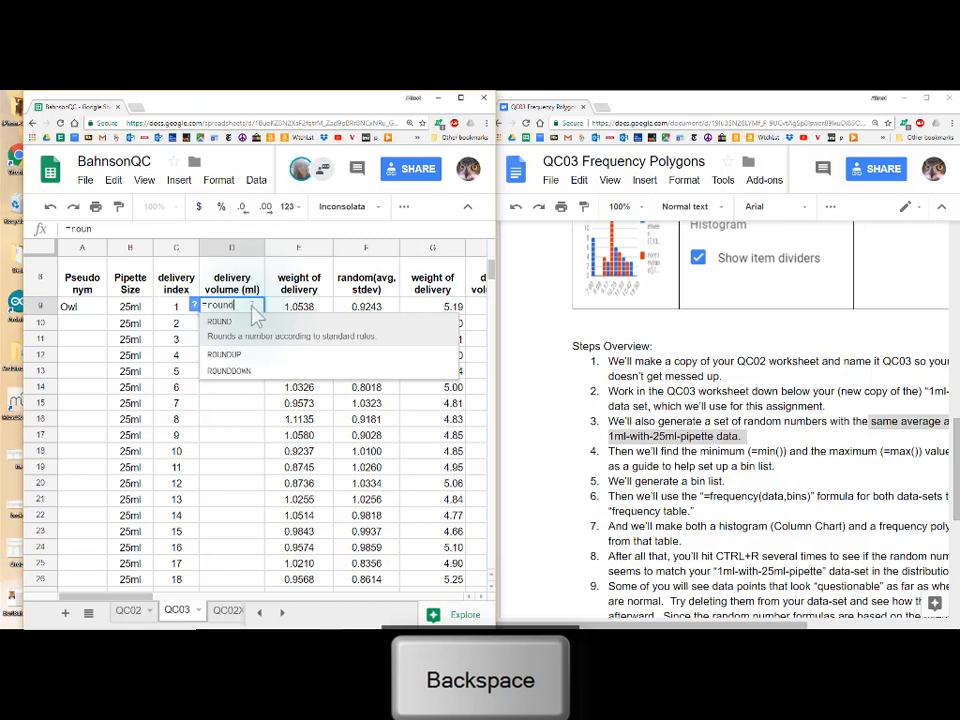
text(d()
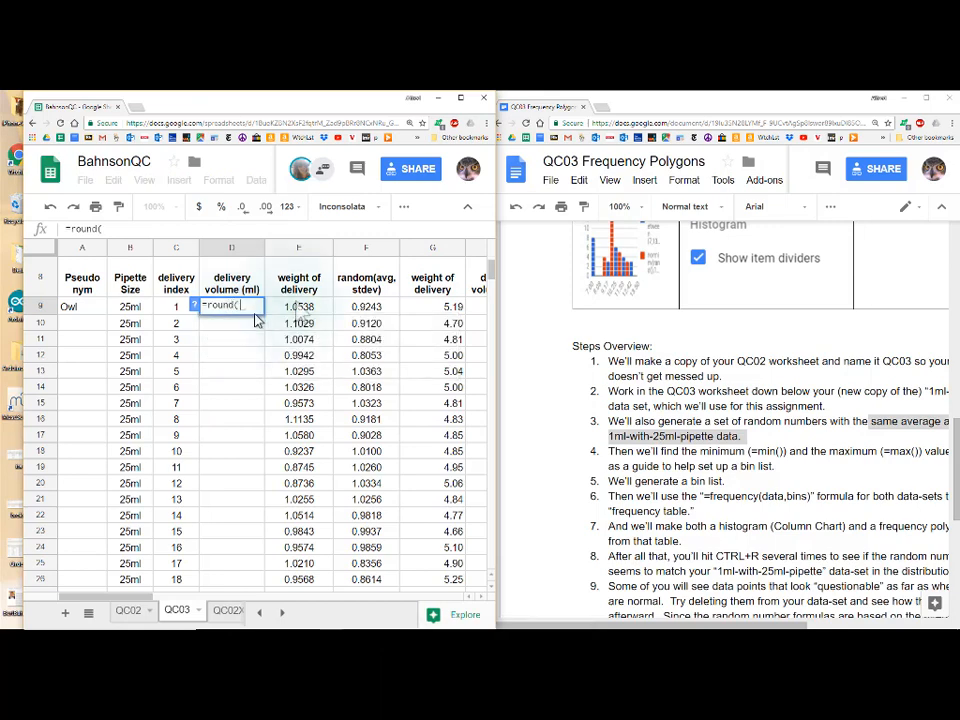
click(297, 306)
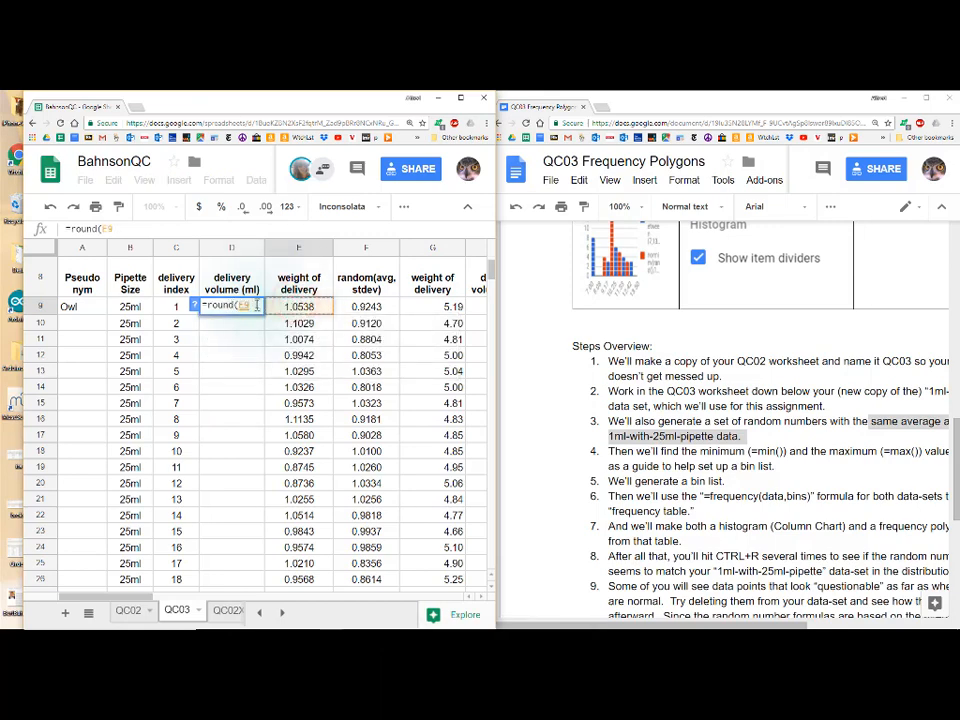
text(,2)
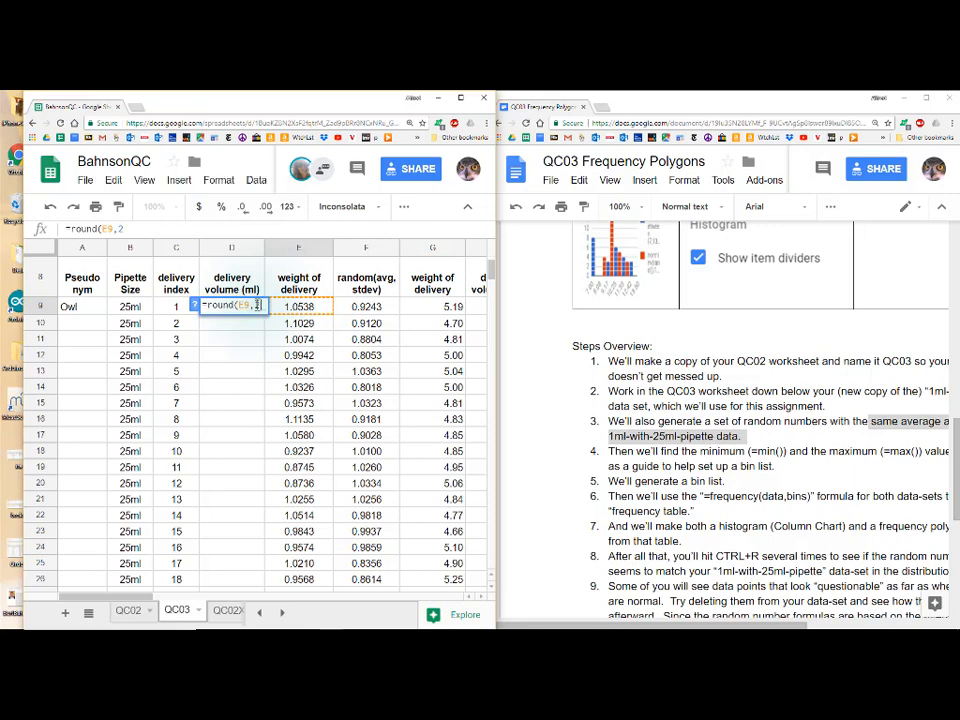
key(Return)
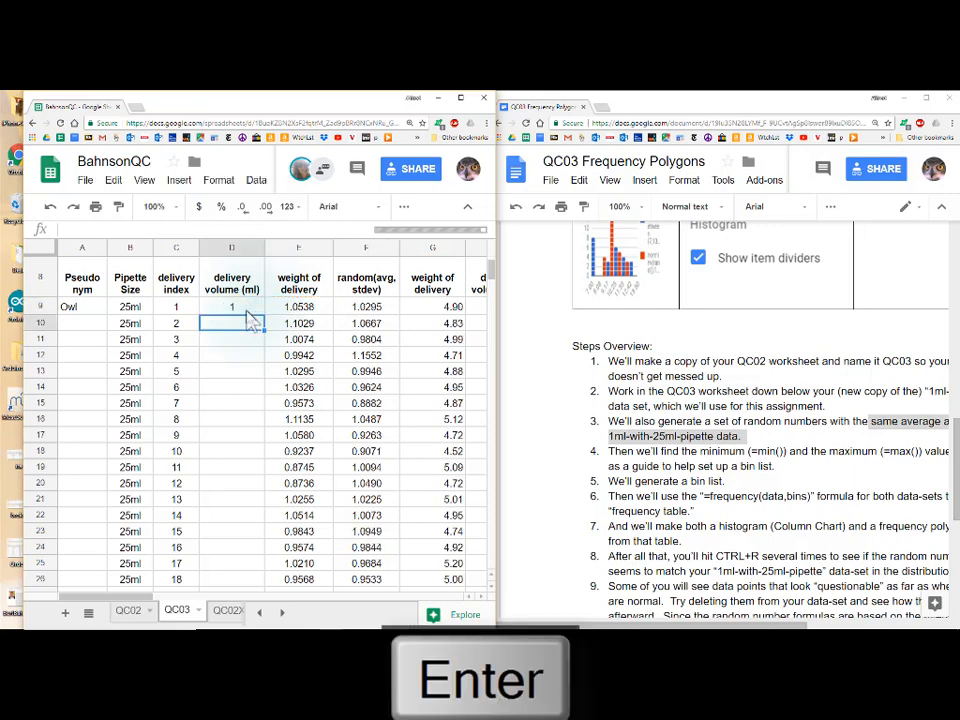
Format the rounded value in D9 to show four decimal places
click(248, 308)
click(266, 208)
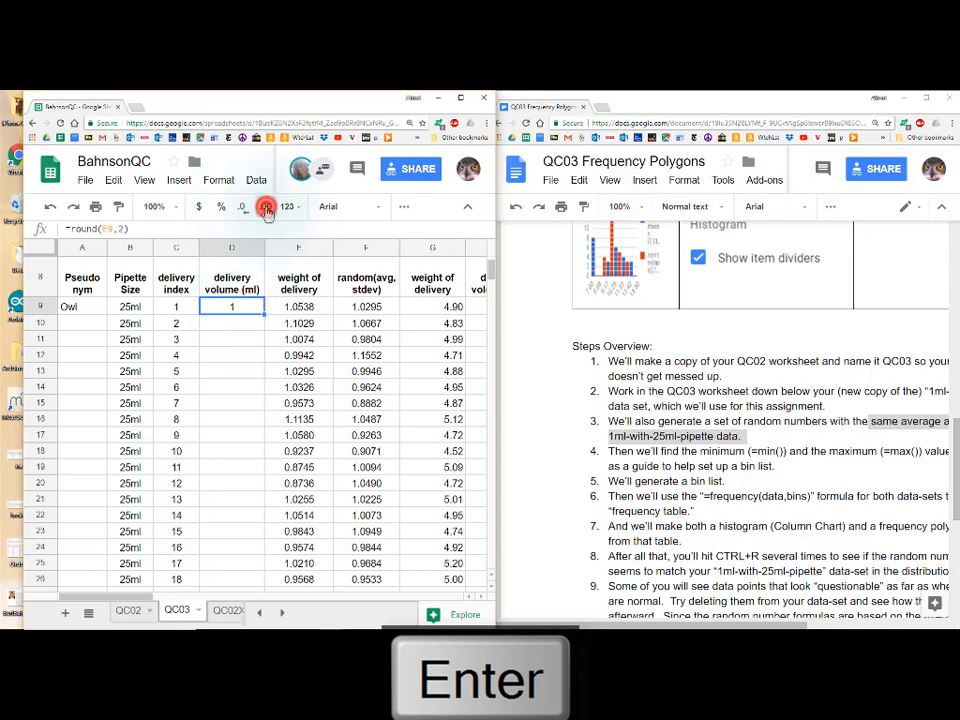
click(266, 208)
click(266, 208)
click(266, 208)
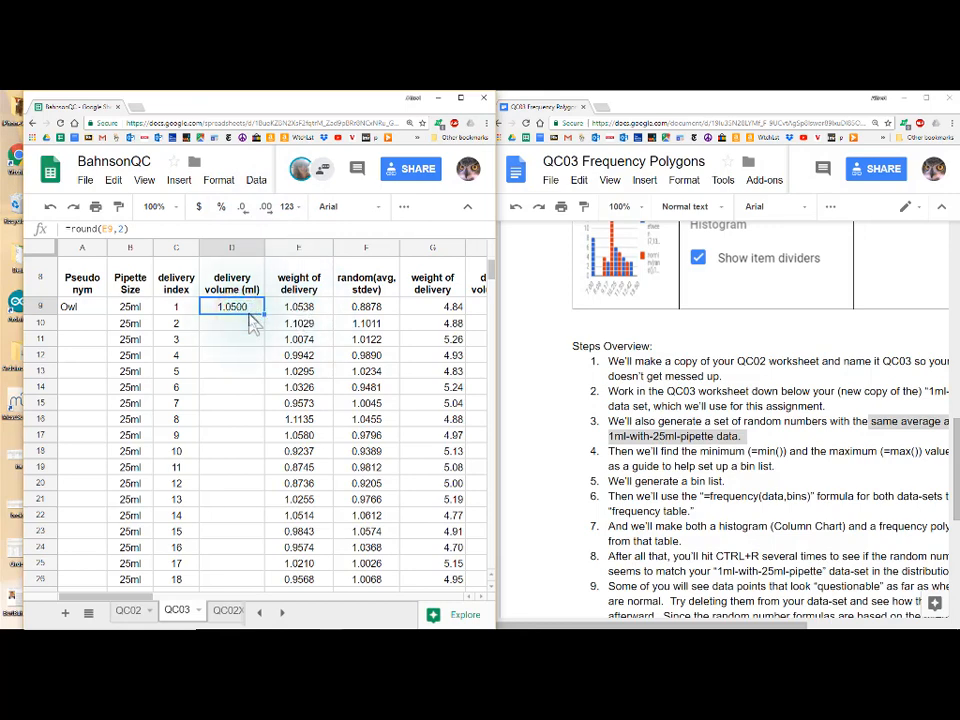
Copy the rounding formula from D9 down through D28, covering all 20 deliveries
key(ctrl+c)
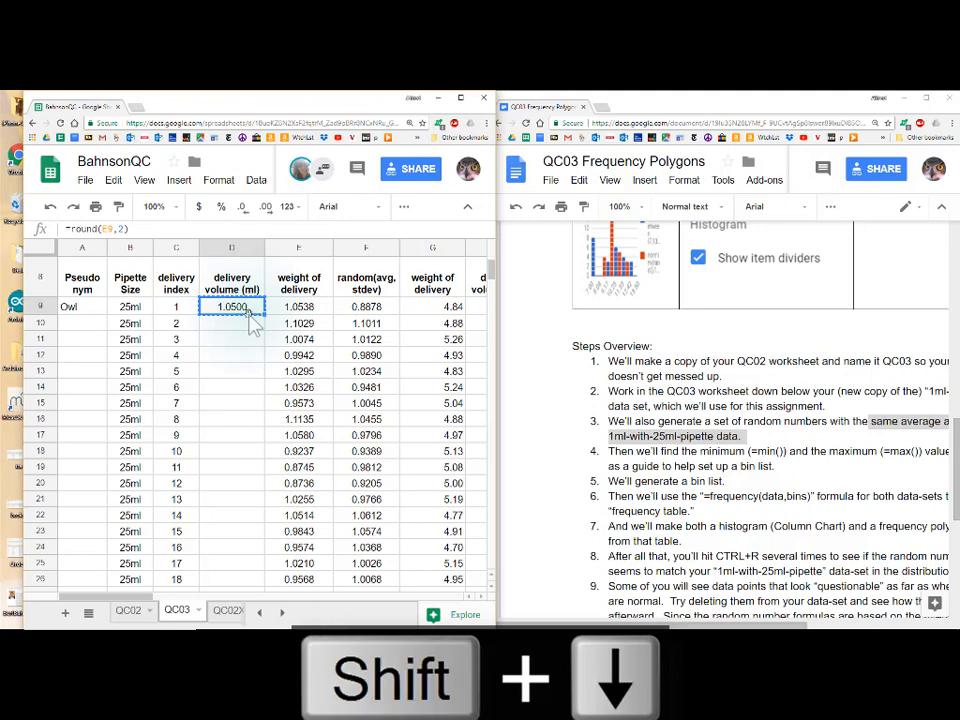
key(shift+Down)
key(shift+Down)
key(shift+Down)
key(shift+Down)
key(shift+Down)
key(shift+Down)
key(shift+Down)
key(shift+Down)
key(shift+Down)
key(shift+Down)
key(shift+Down)
key(shift+Down)
key(shift+Down)
key(shift+Down)
key(shift+Down)
key(shift+Down)
key(shift+Down)
key(shift+Down)
key(shift+Down)
key(shift+Down)
key(shift+Up)
key(shift+Up)
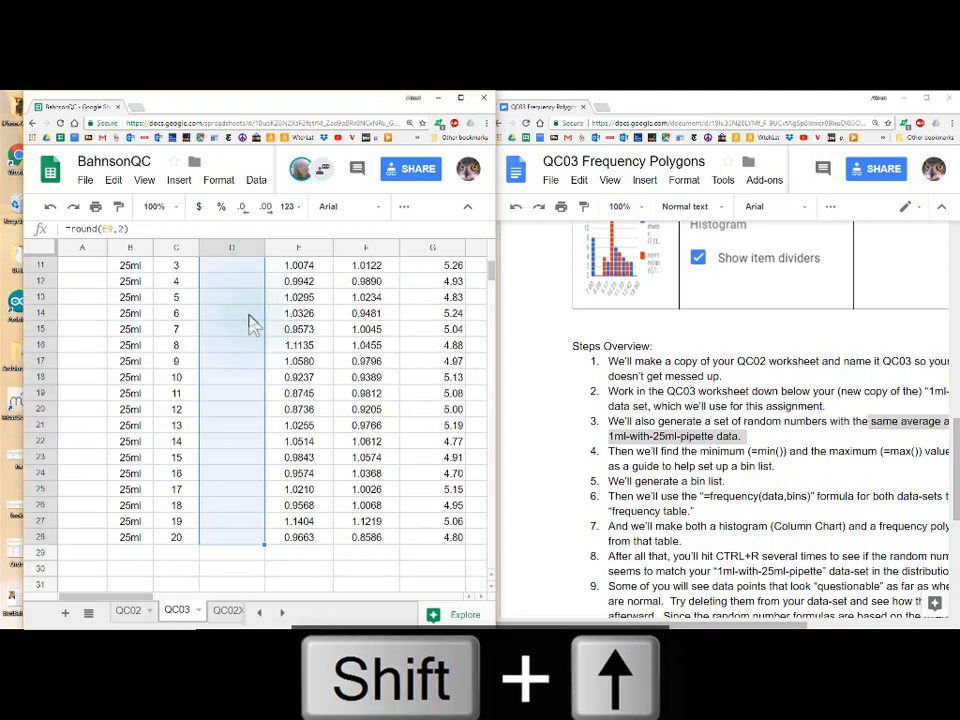
key(ctrl+v)
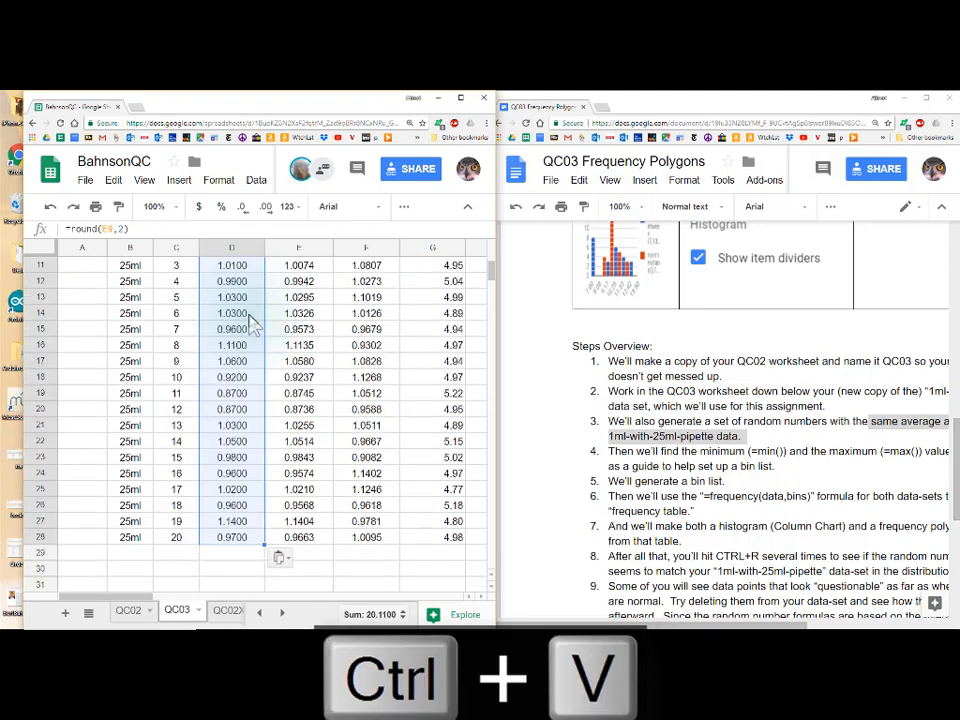
Paste the rounded results of D9:D28 as values only over the weight of delivery data from E9, and check the stored values in E9:E12
scroll(250, 323, up, 5)
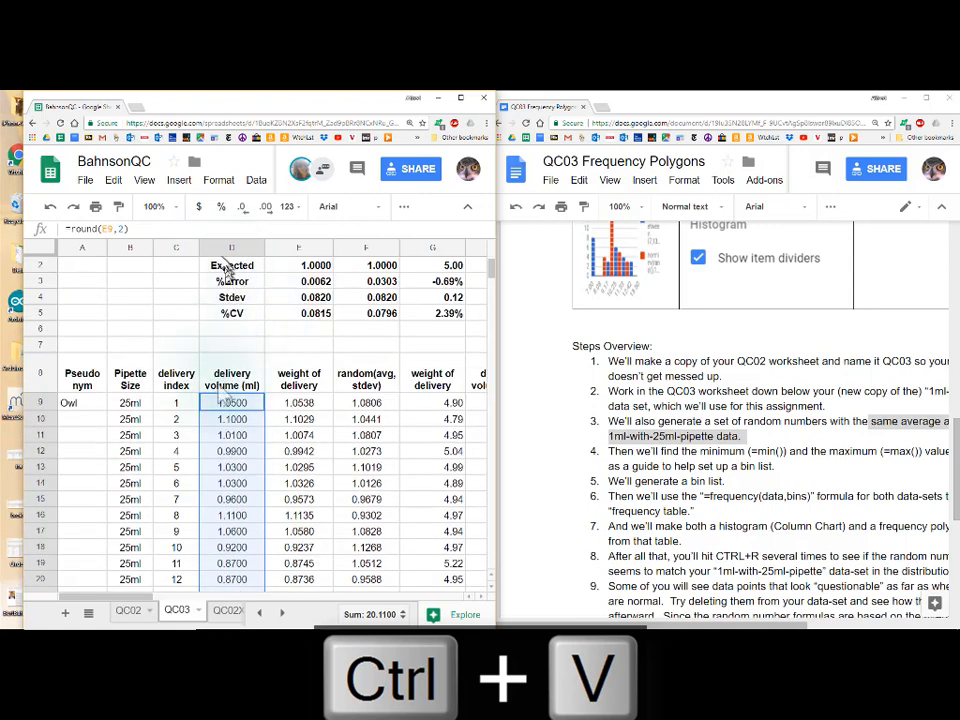
click(224, 402)
key(shift+Down)
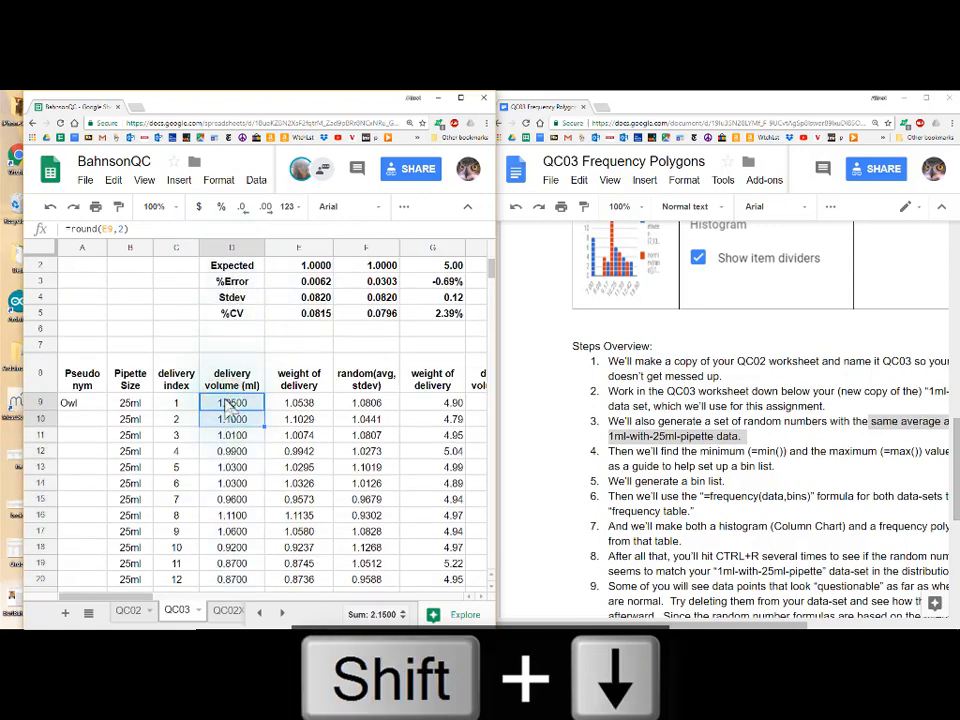
key(ctrl+shift+Down)
key(ctrl+c)
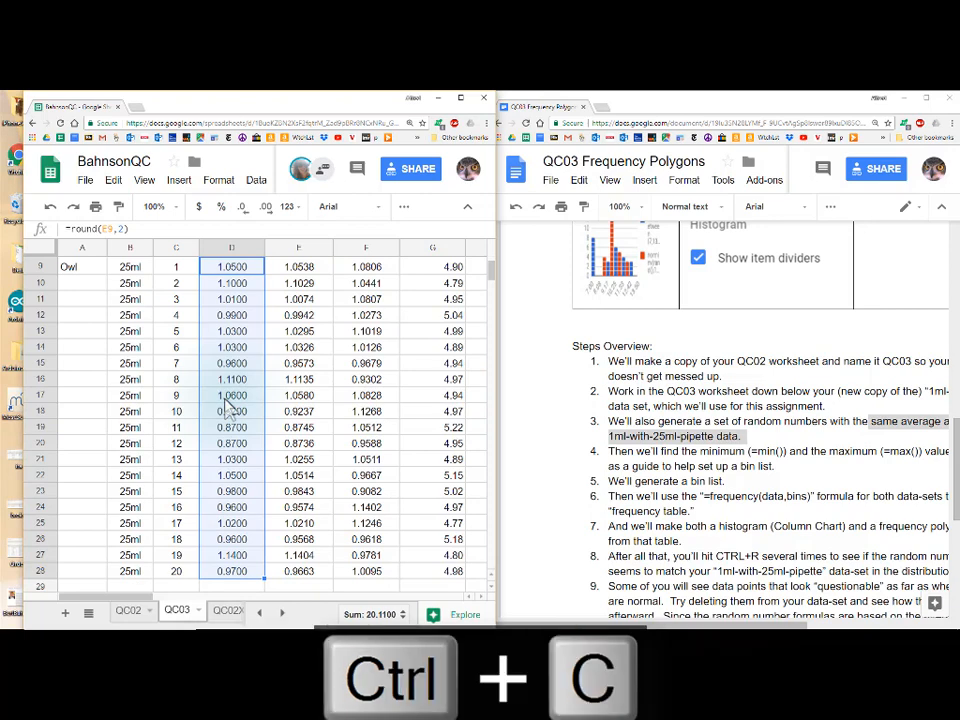
scroll(229, 405, up, 2)
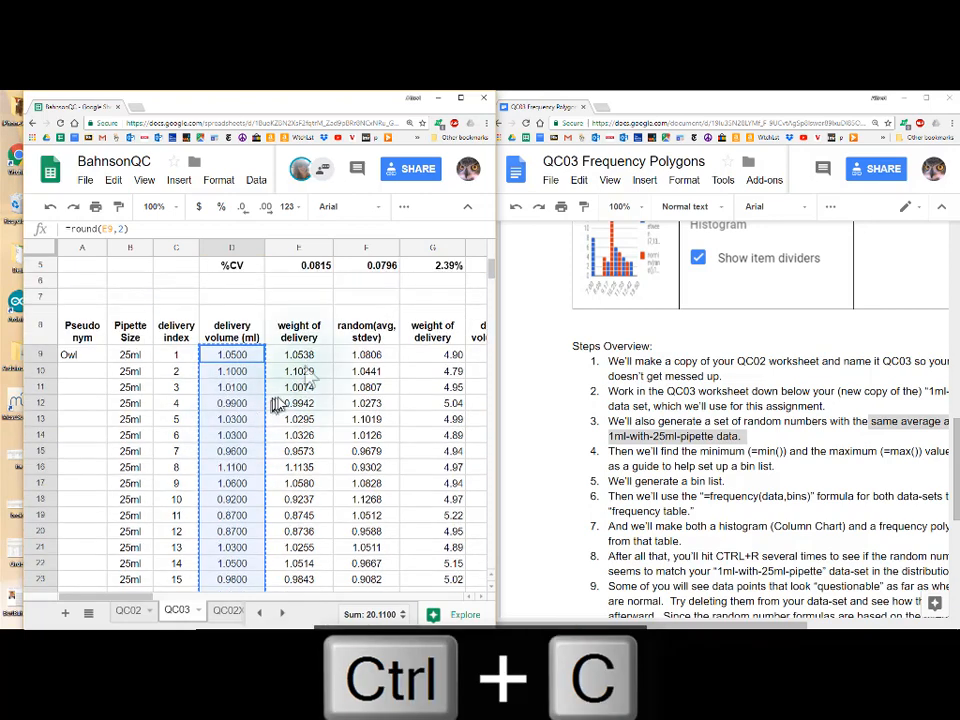
click(305, 357)
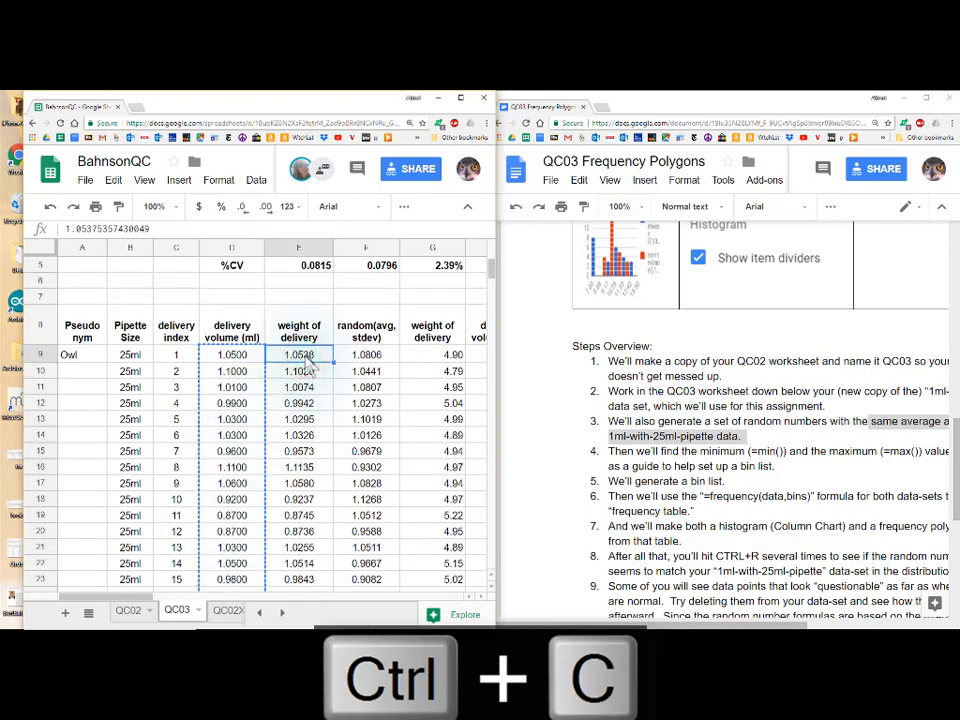
key(alt+e)
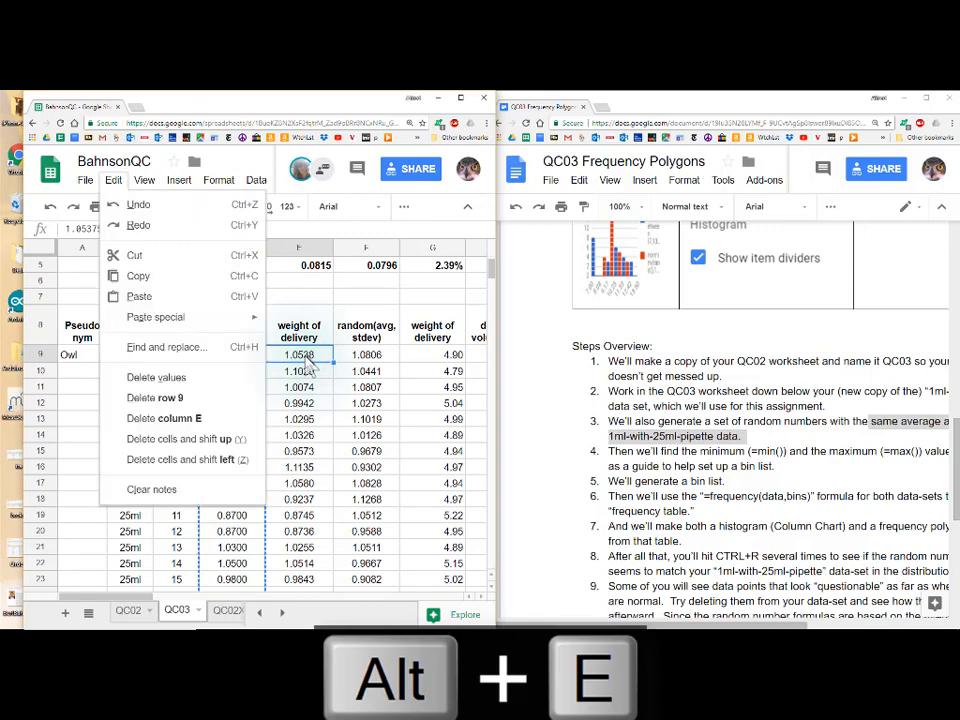
key(s)
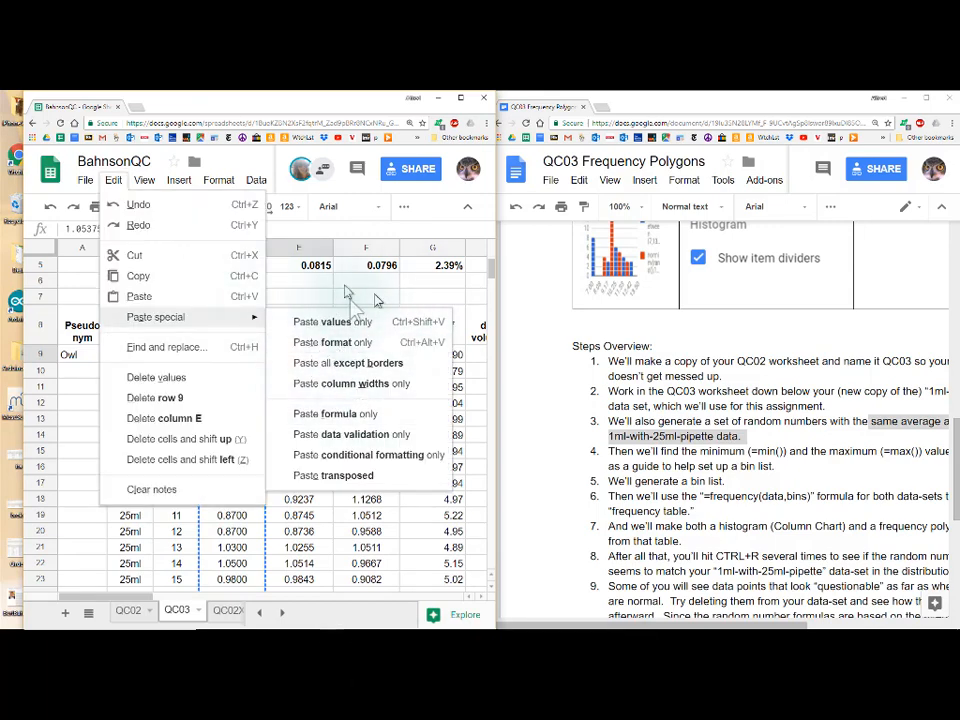
click(333, 321)
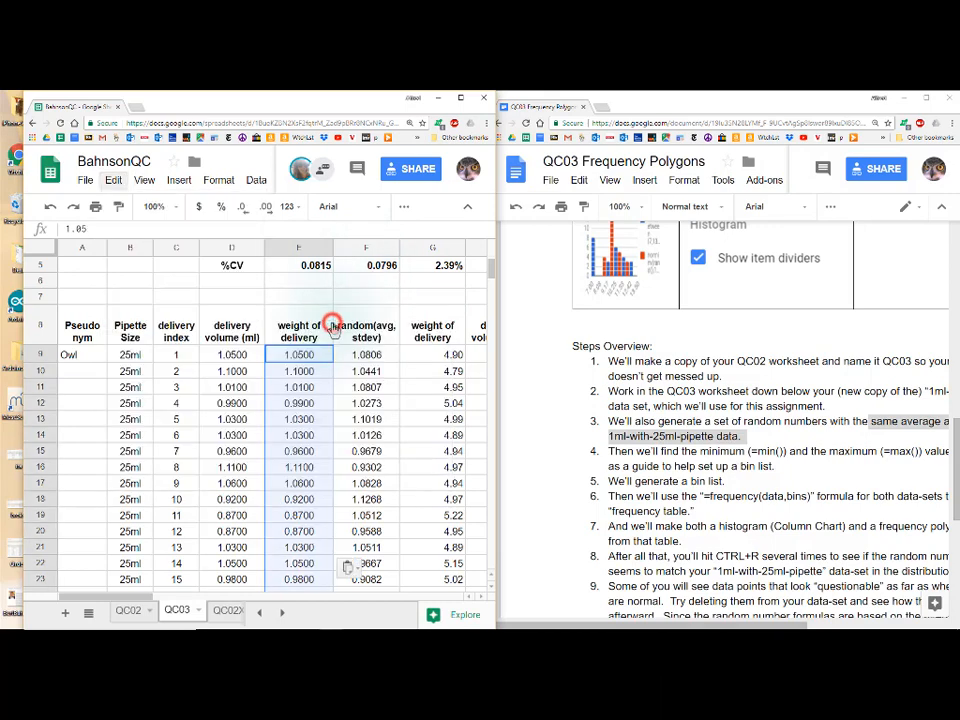
click(306, 355)
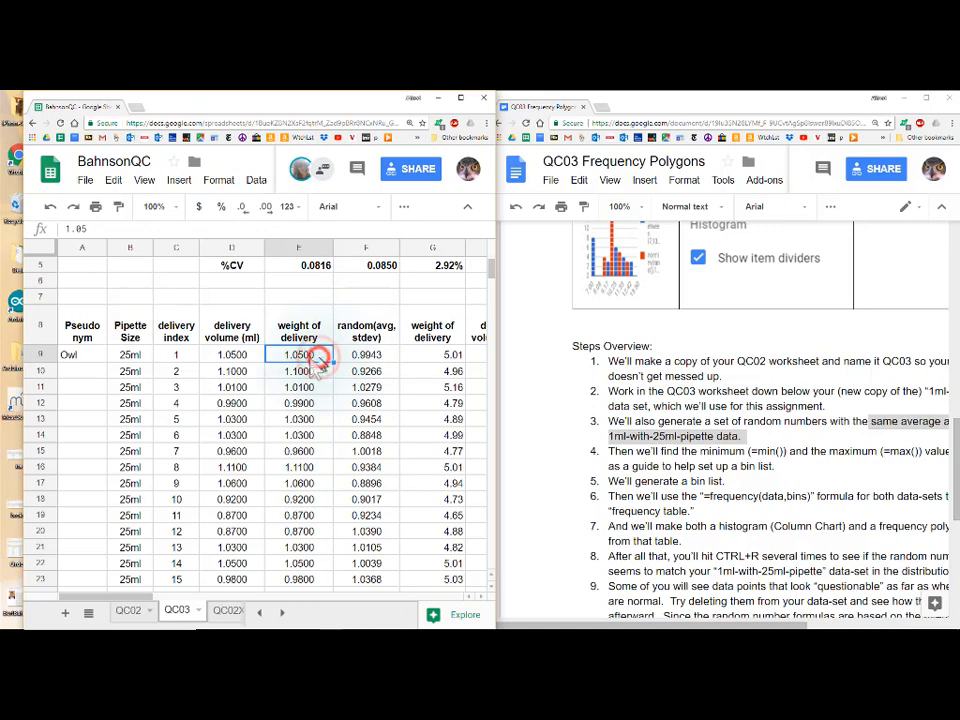
click(300, 372)
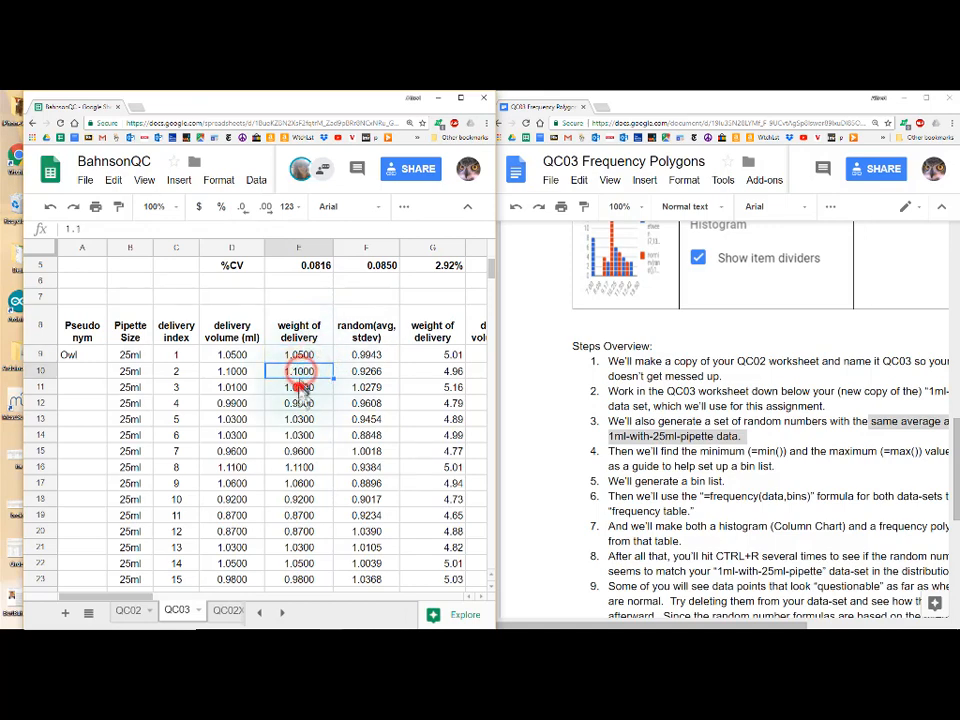
click(299, 390)
click(299, 402)
Delete the helper rounding formulas from D9:D28 in the delivery volume (ml) column
drag(225, 357, 242, 514)
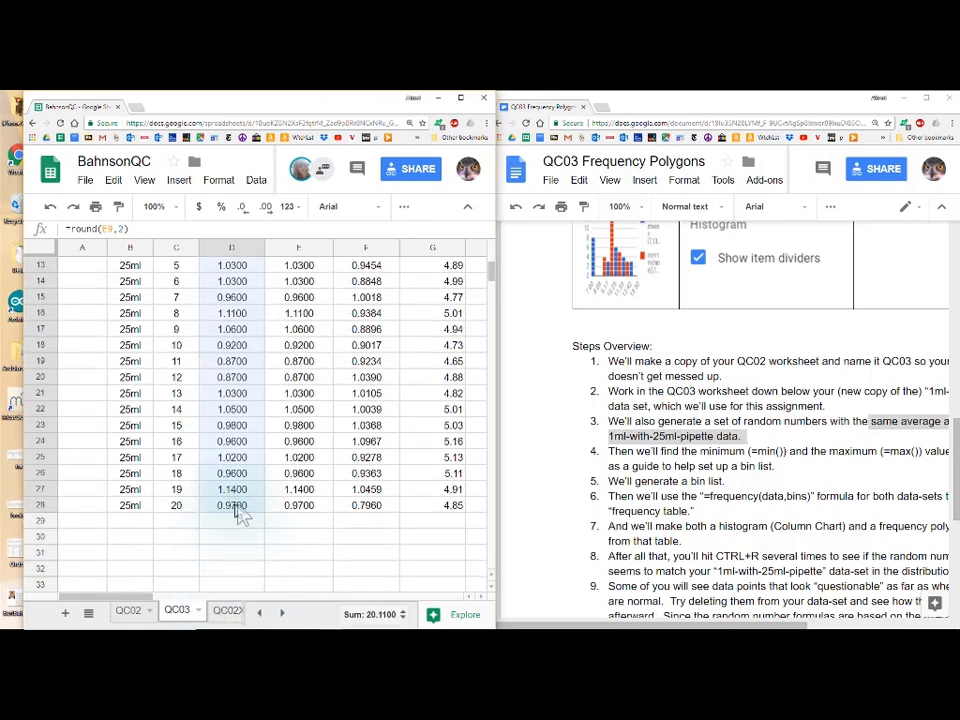
key(Delete)
scroll(240, 512, up, 5)
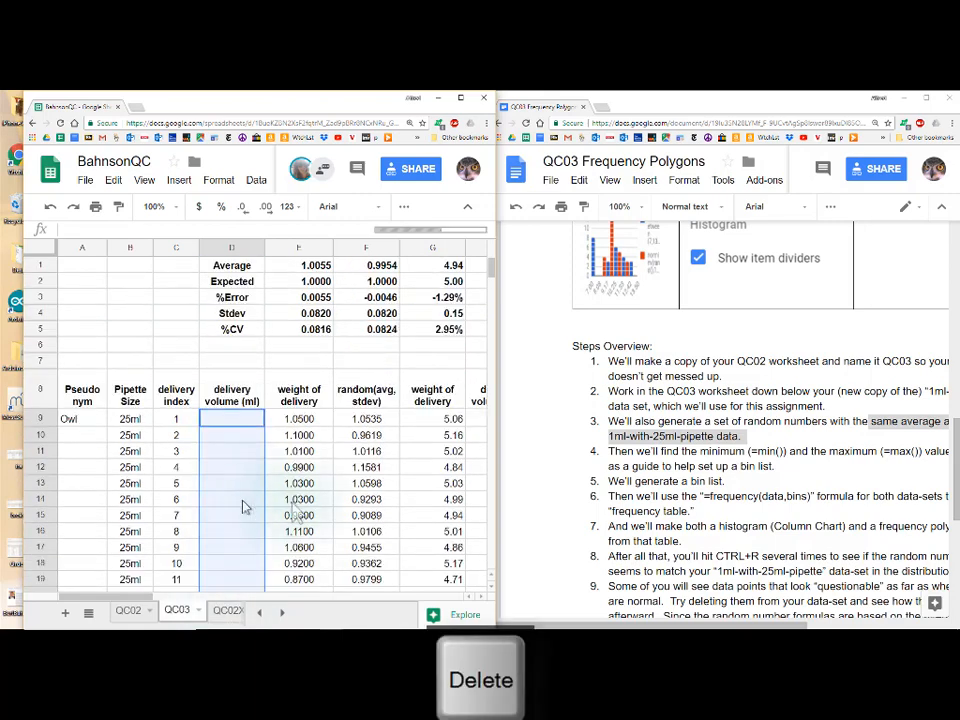
Format the weight of delivery values in E9:E28 to show two decimal places
click(303, 424)
drag(305, 425, 320, 355)
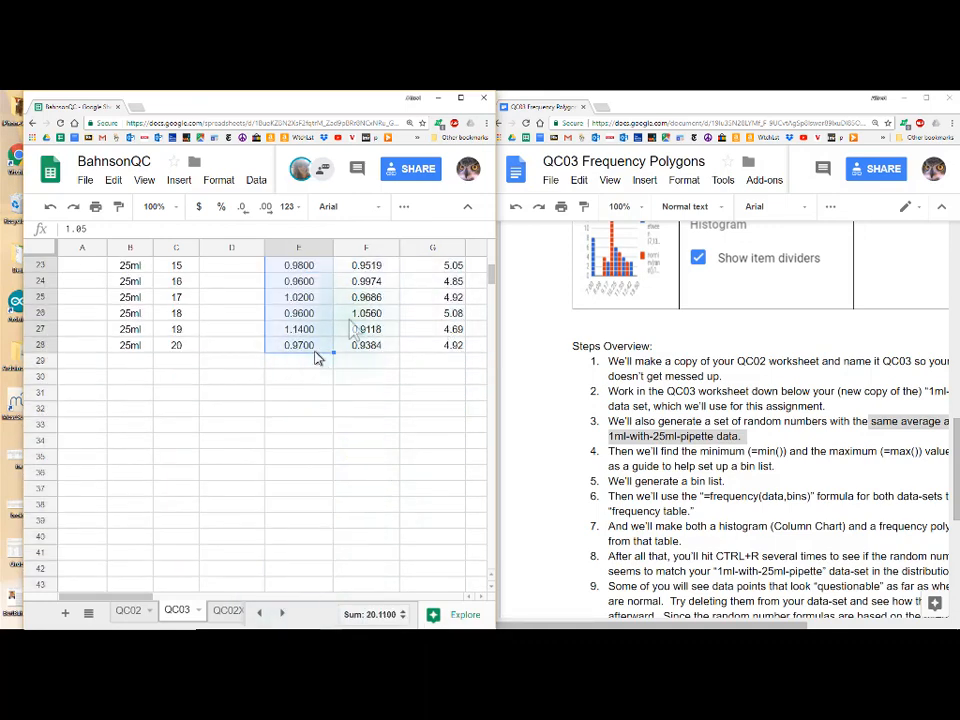
click(246, 210)
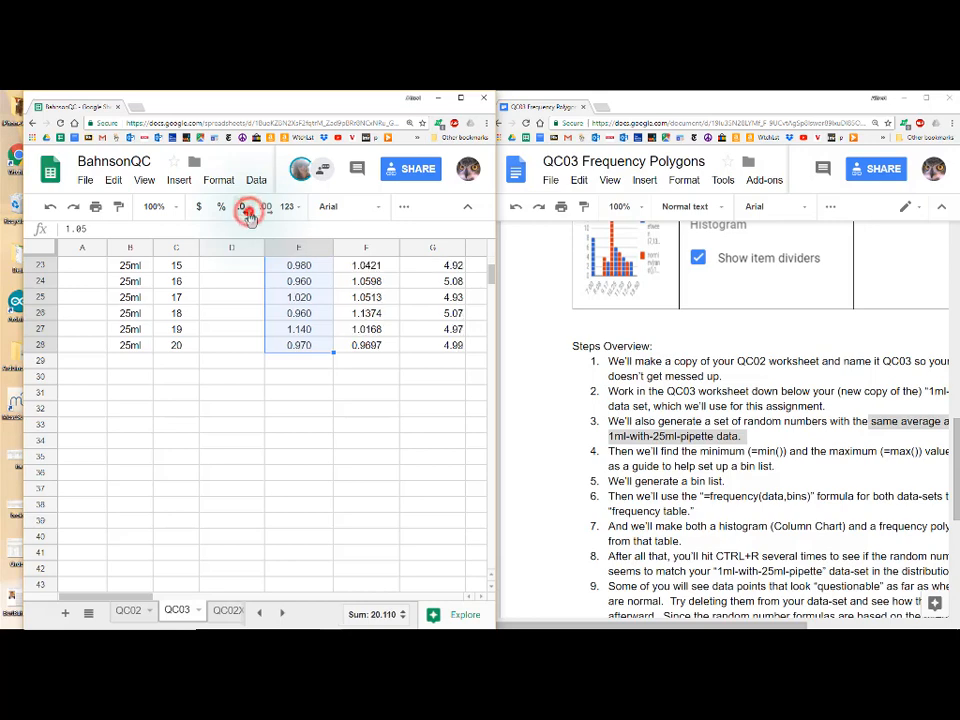
click(246, 210)
scroll(338, 386, up, 5)
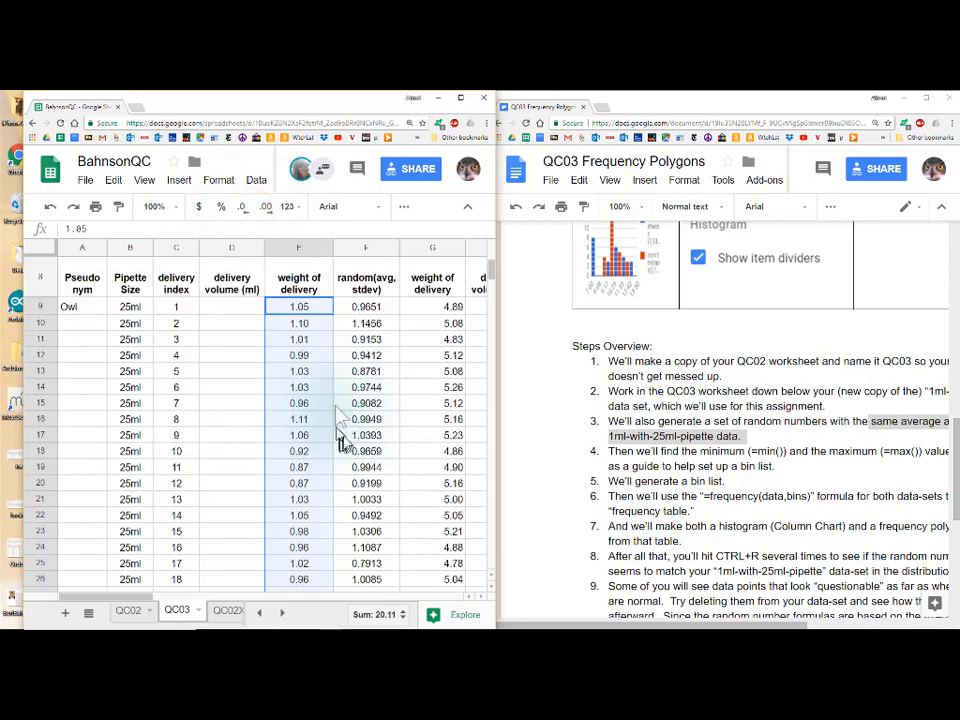
Check the NORMINV random values in column F from F9 against the average in E1 and standard deviation in E4
click(368, 307)
drag(368, 307, 366, 470)
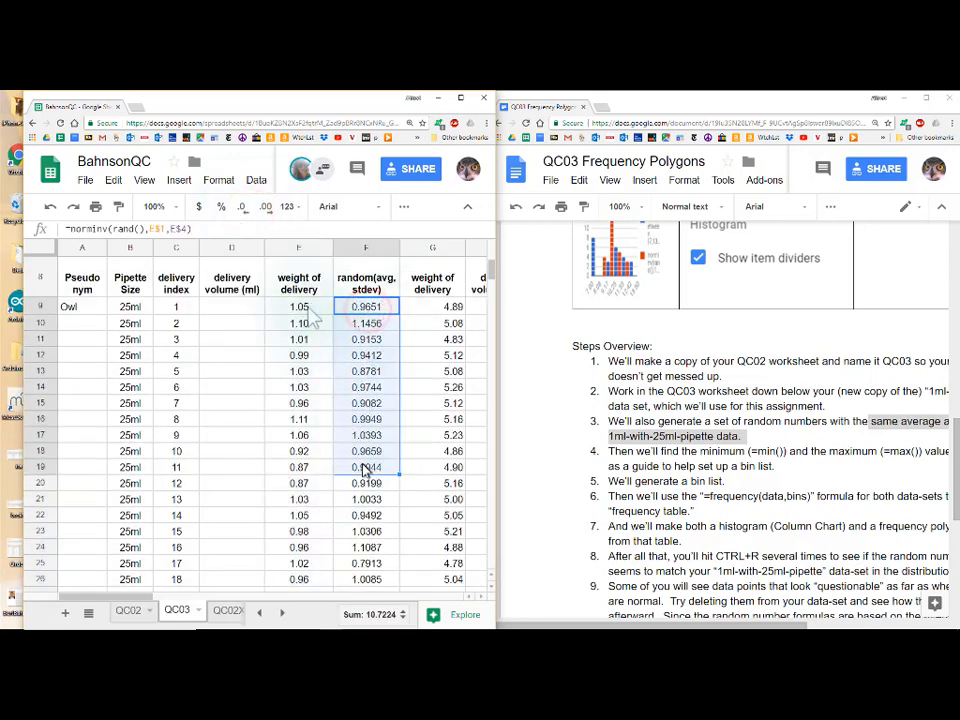
scroll(305, 313, up, 3)
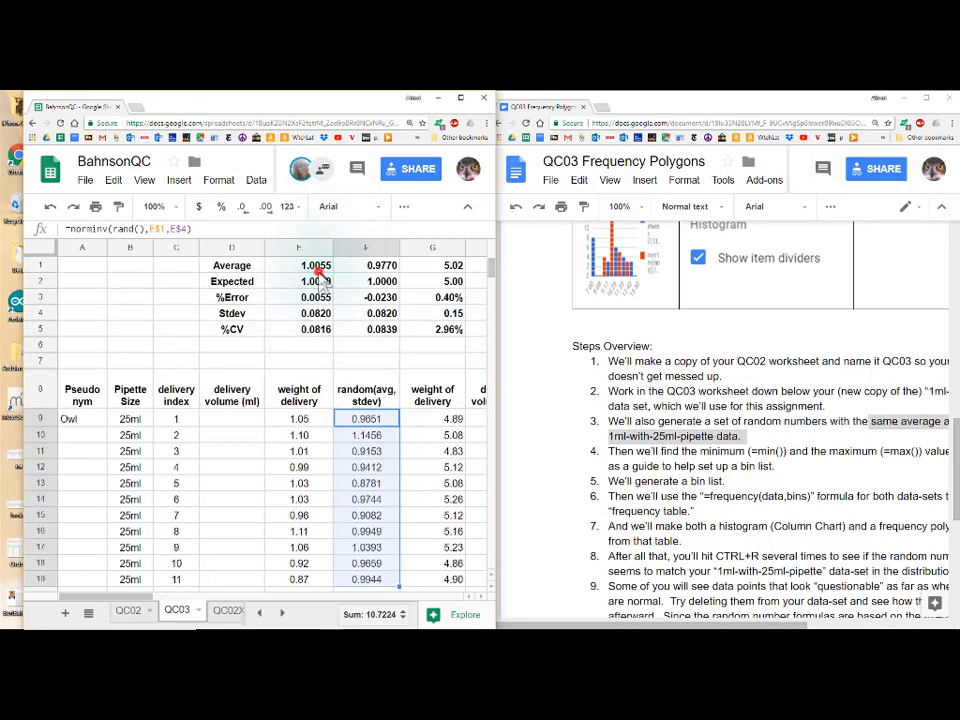
click(316, 266)
click(316, 313)
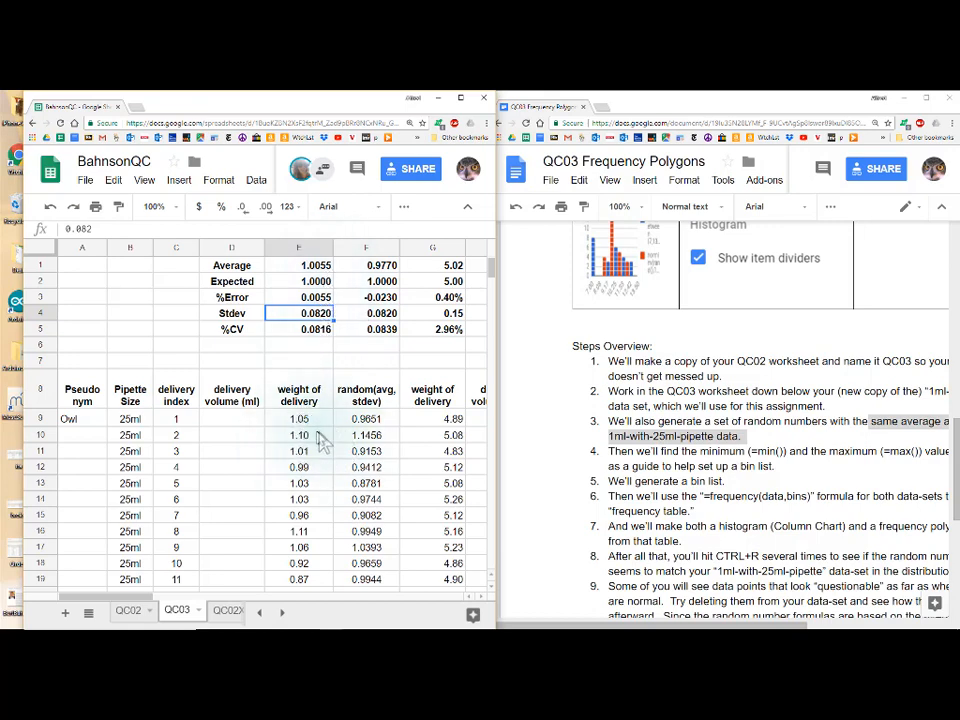
key(alt+Tab)
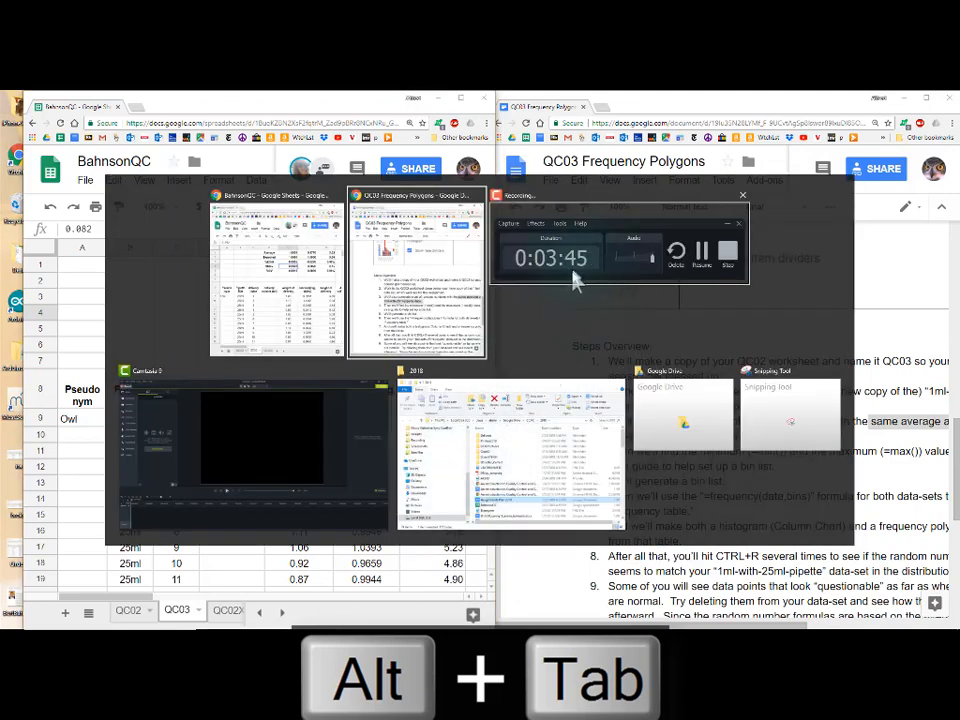
key(alt+Tab)
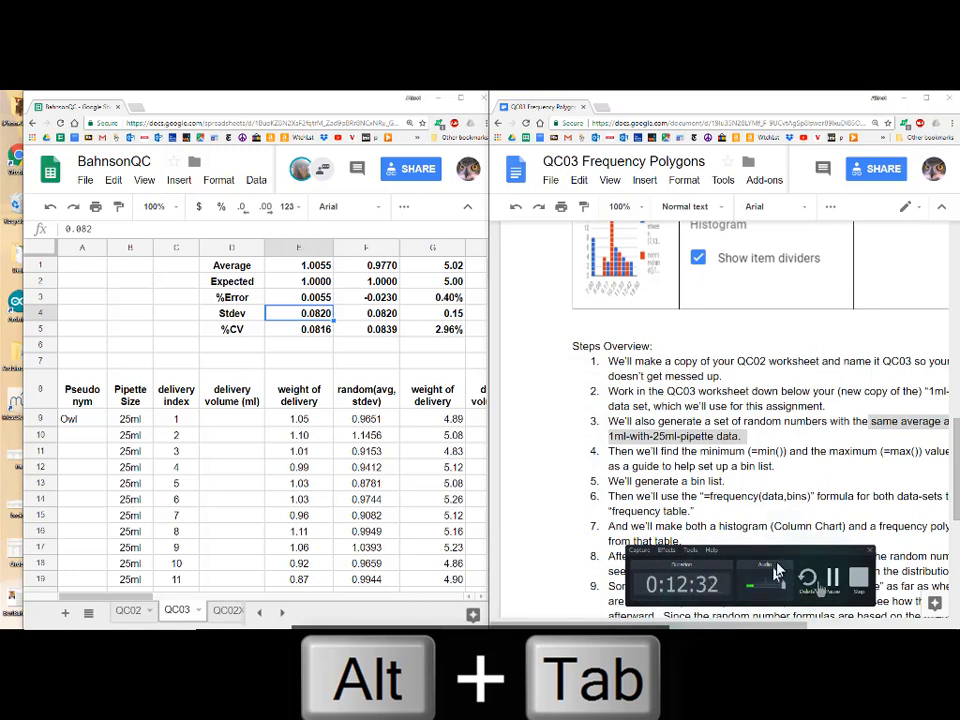
click(838, 585)
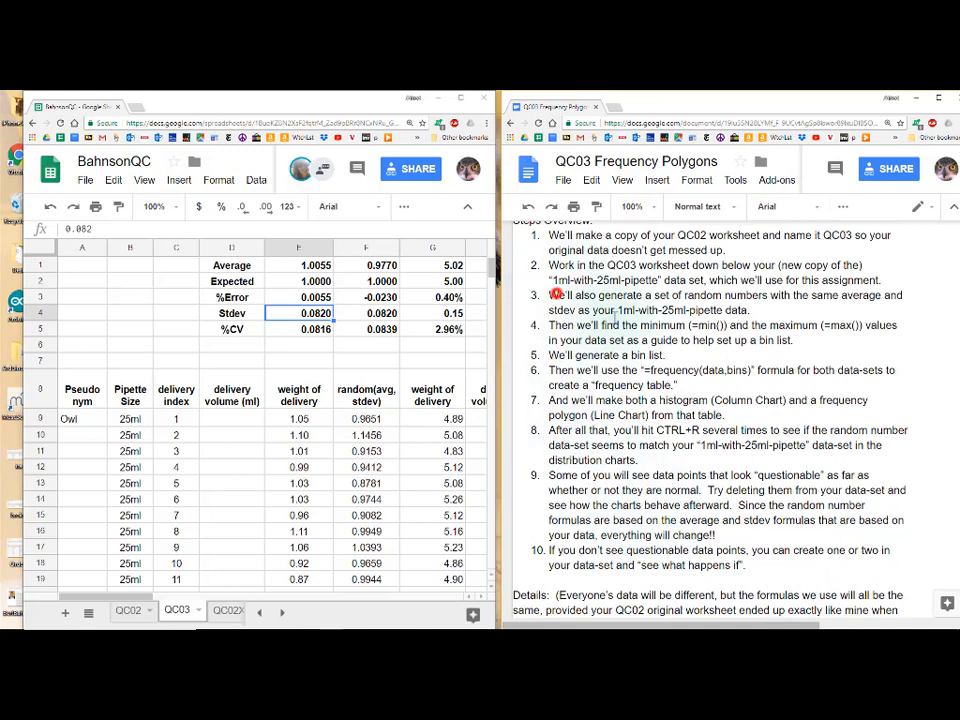
Highlight step 3 of the instructions about generating random numbers, and check the random column's Average and Stdev in F1 and F4
drag(548, 293, 761, 315)
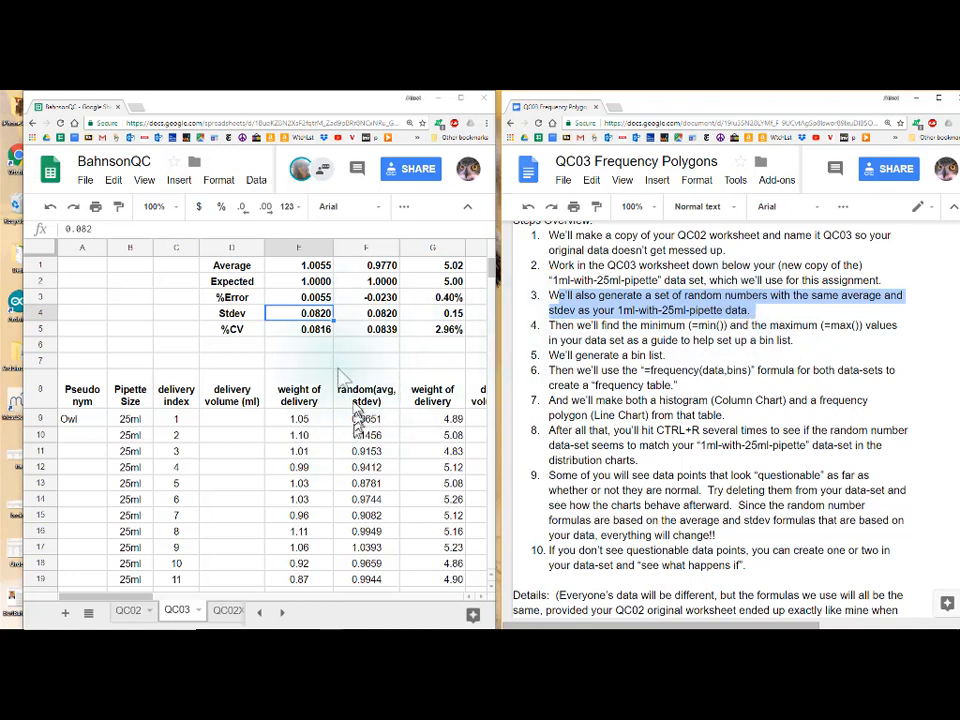
click(385, 314)
click(388, 264)
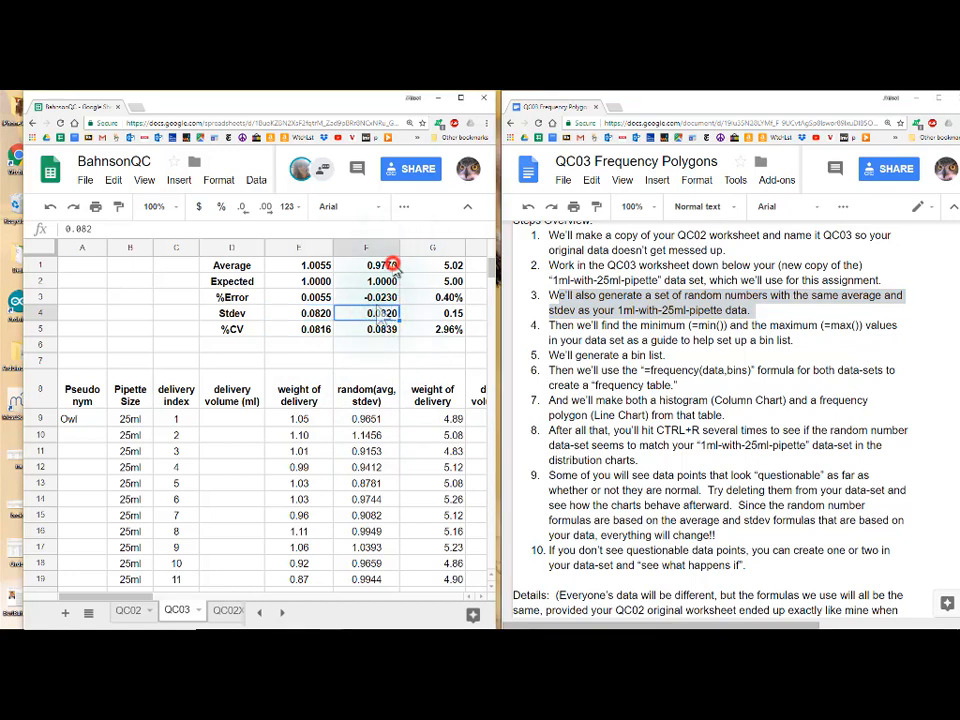
click(381, 313)
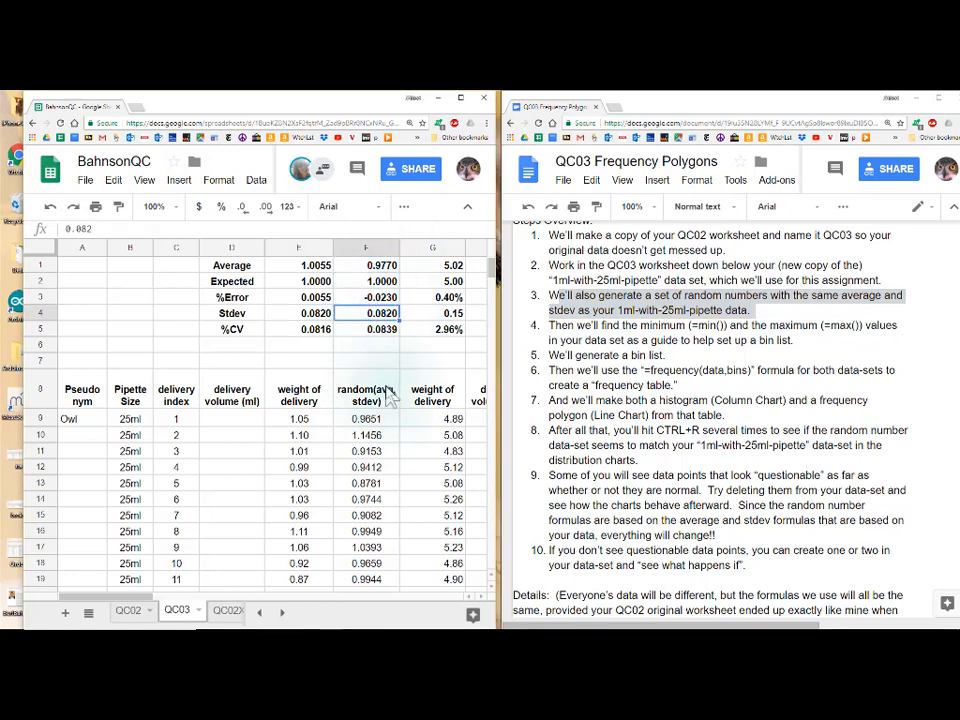
Recalculate the random values twice with F4 selected to compare the random column's Average and Stdev with the measured data
key(ctrl+r)
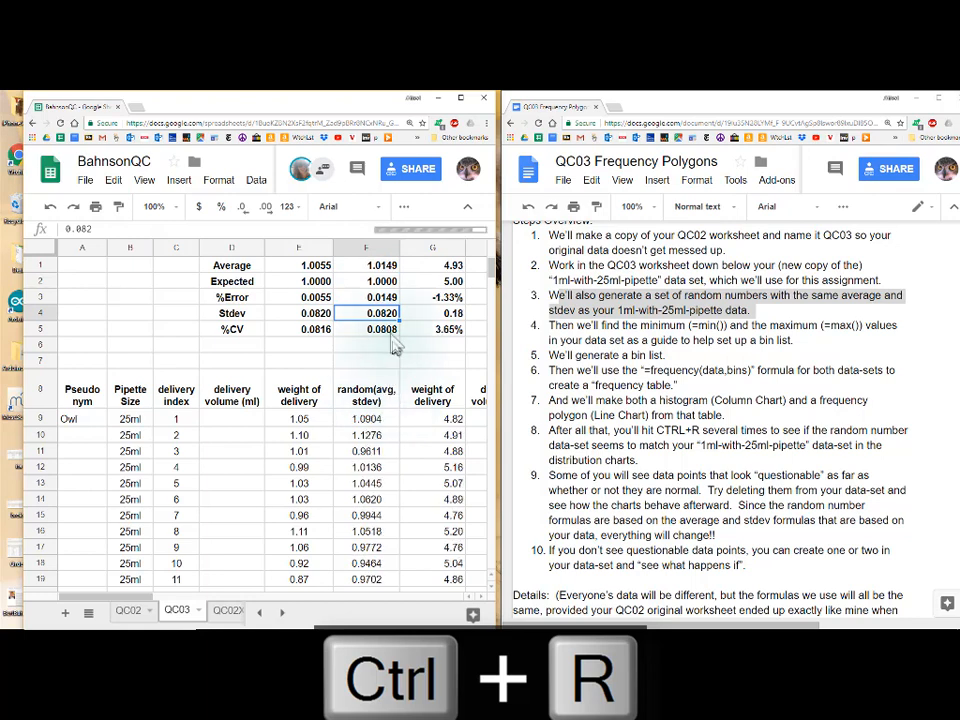
key(ctrl+r)
click(381, 313)
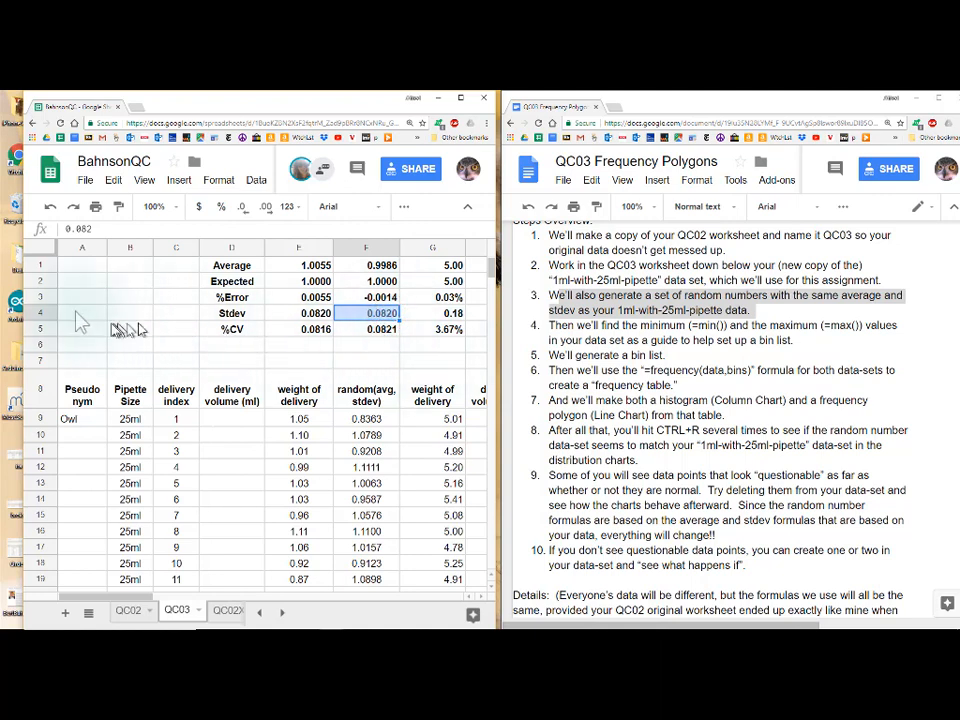
Format the %Error row (row 3) and the %CV row (row 5) as percentages
click(44, 297)
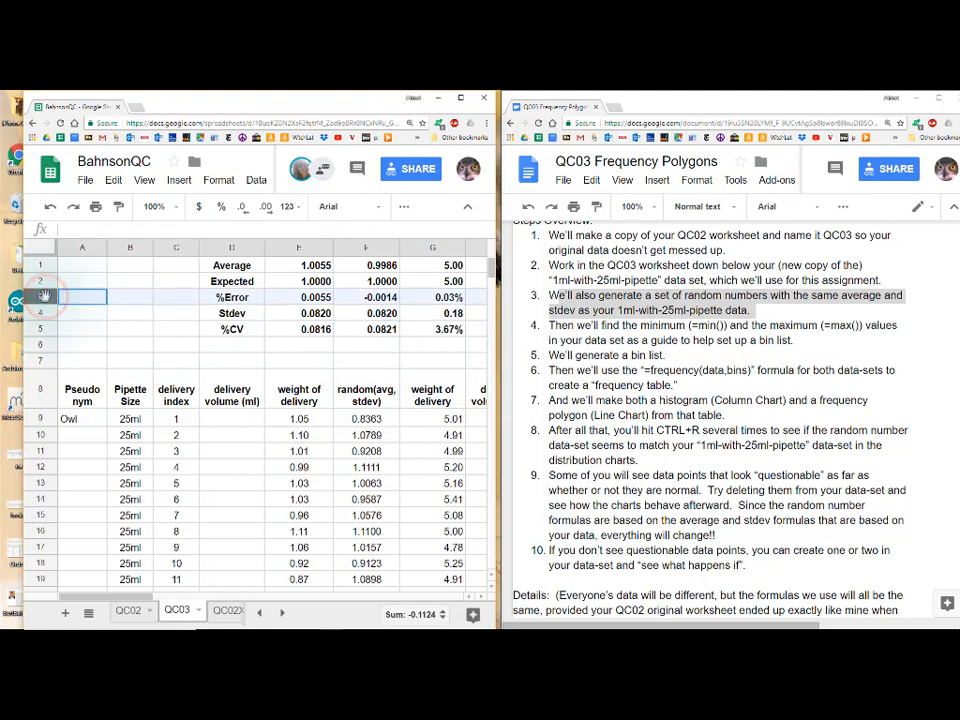
click(221, 207)
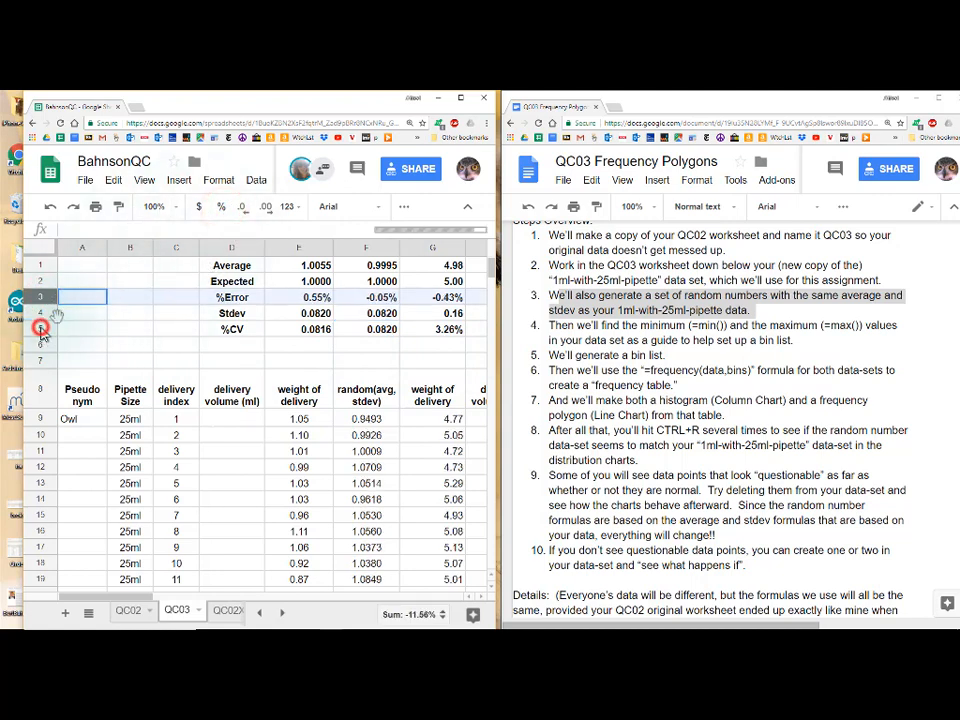
click(41, 328)
click(221, 207)
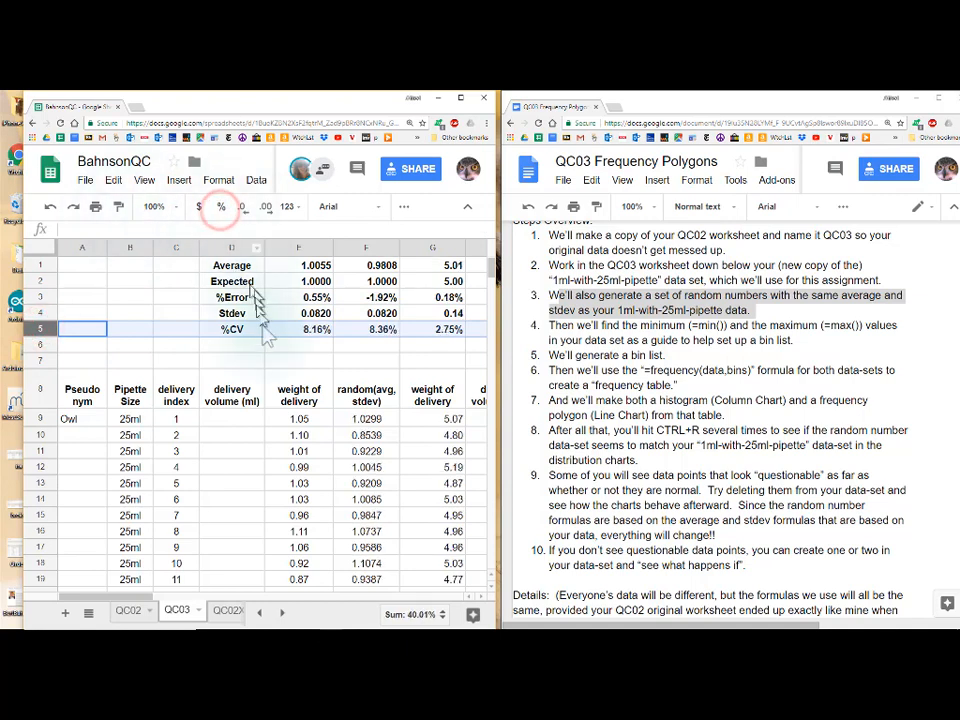
Fill row 5 rightward from A5 to recalculate the sheet, and inspect the Stdev and %Error cells in columns E and F
key(ctrl+r)
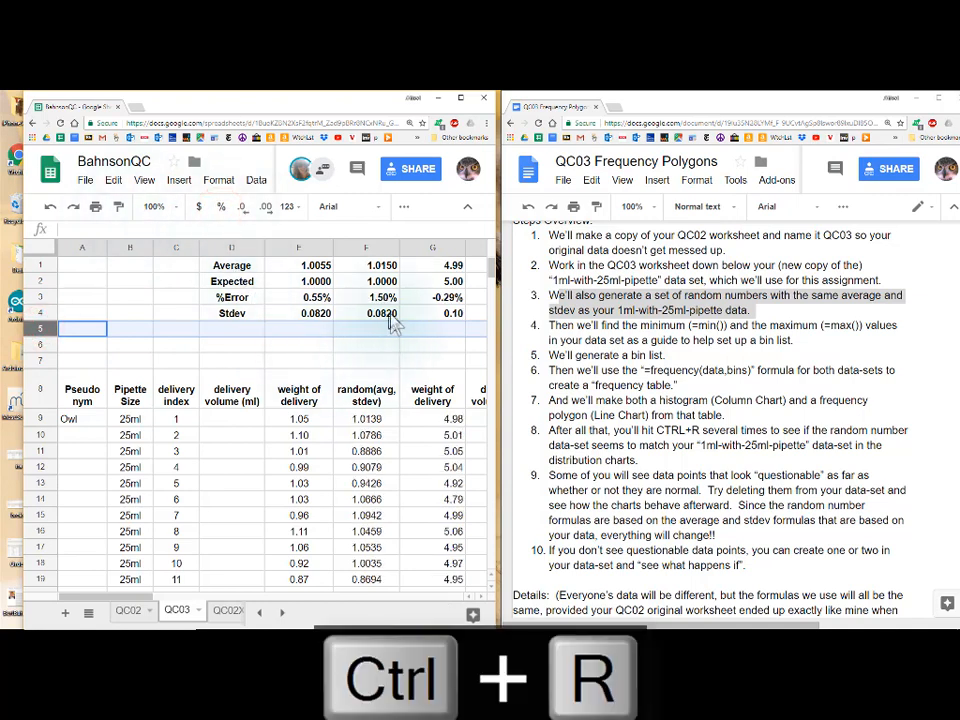
click(389, 313)
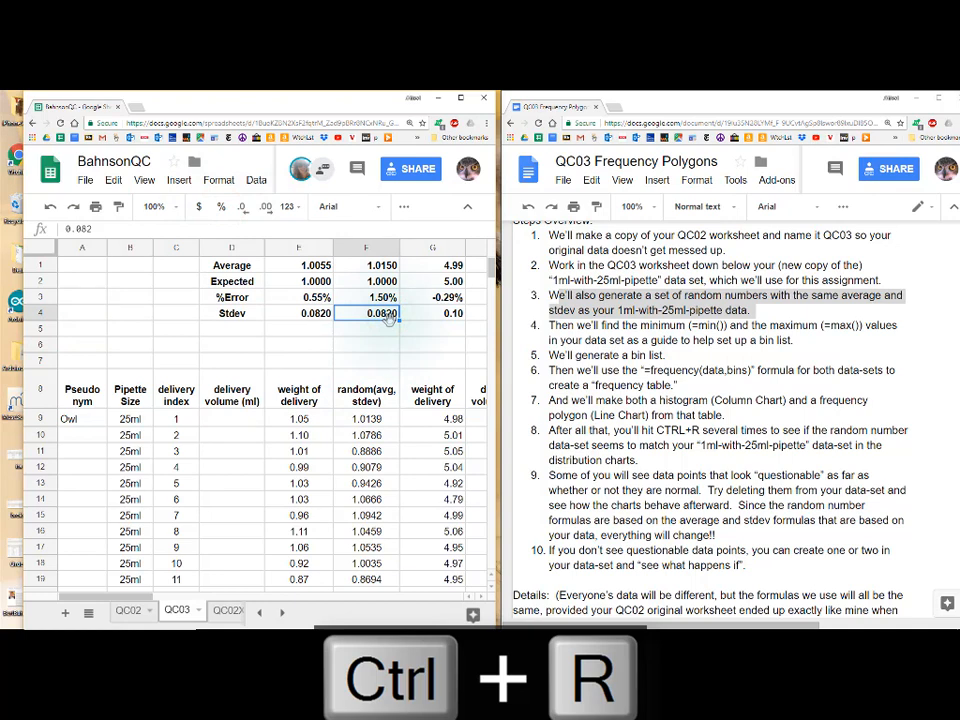
click(313, 313)
click(315, 297)
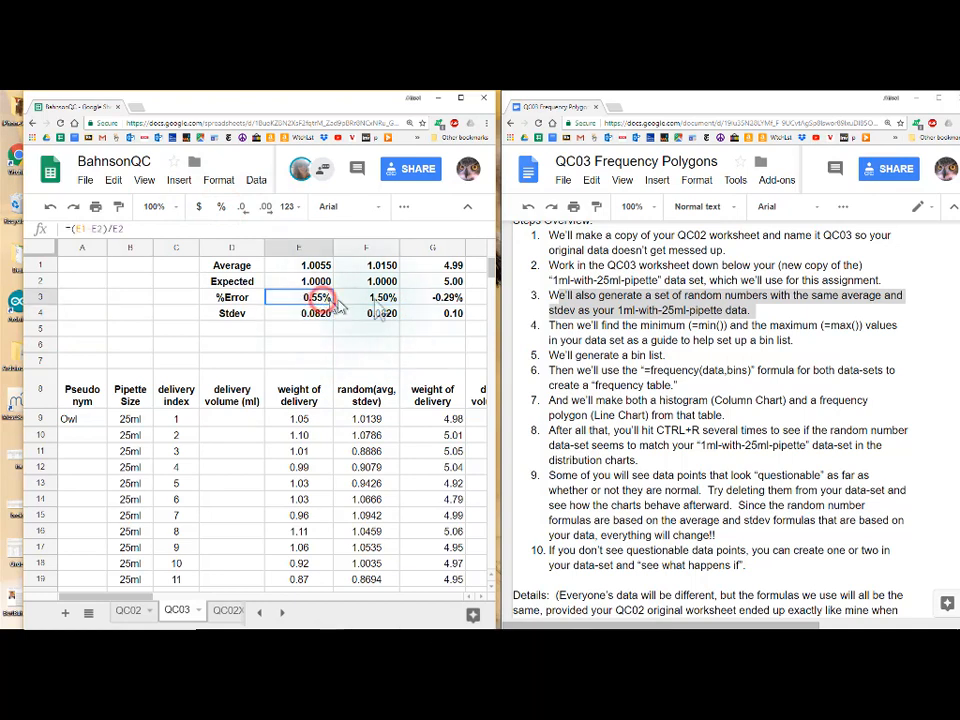
click(381, 298)
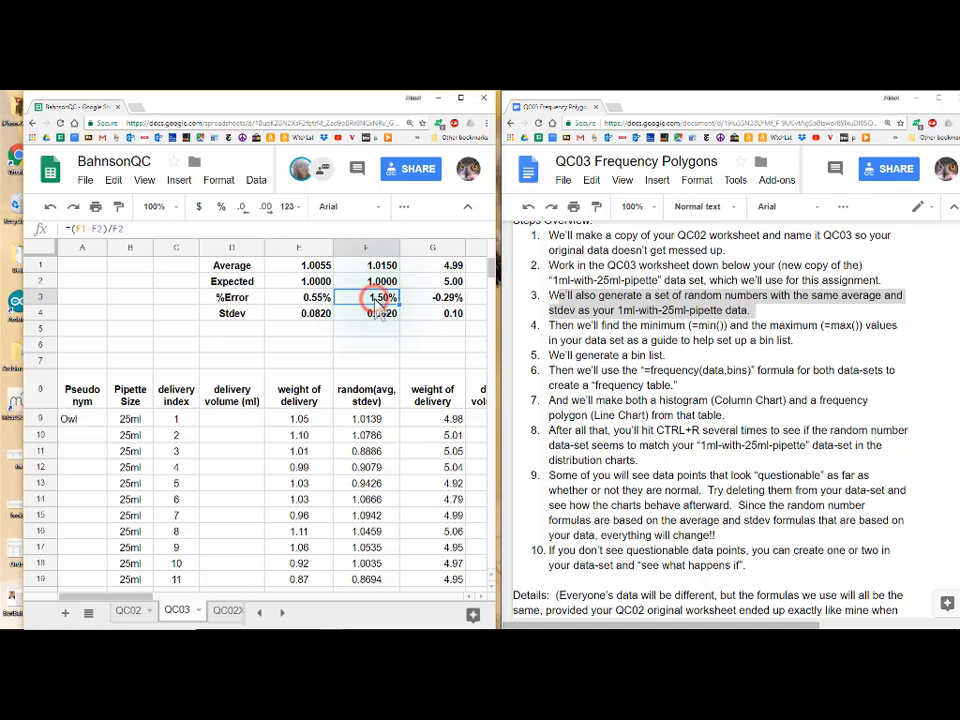
Replace the fixed Stdev in E4 with the formula =stdev(E9:E28) for the weight of delivery data
click(314, 313)
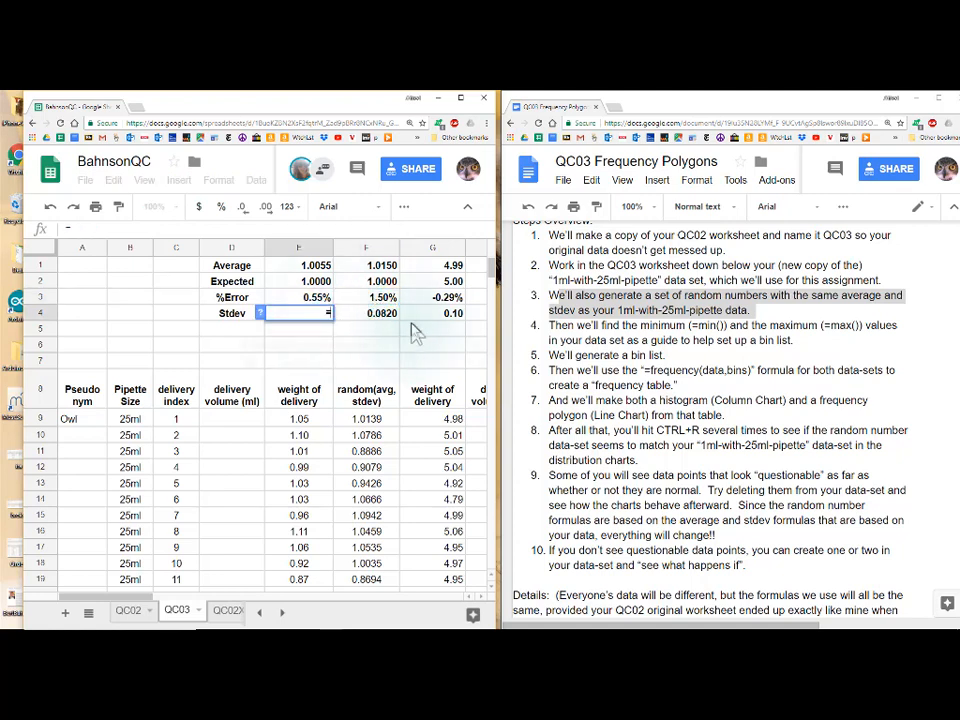
text(=st)
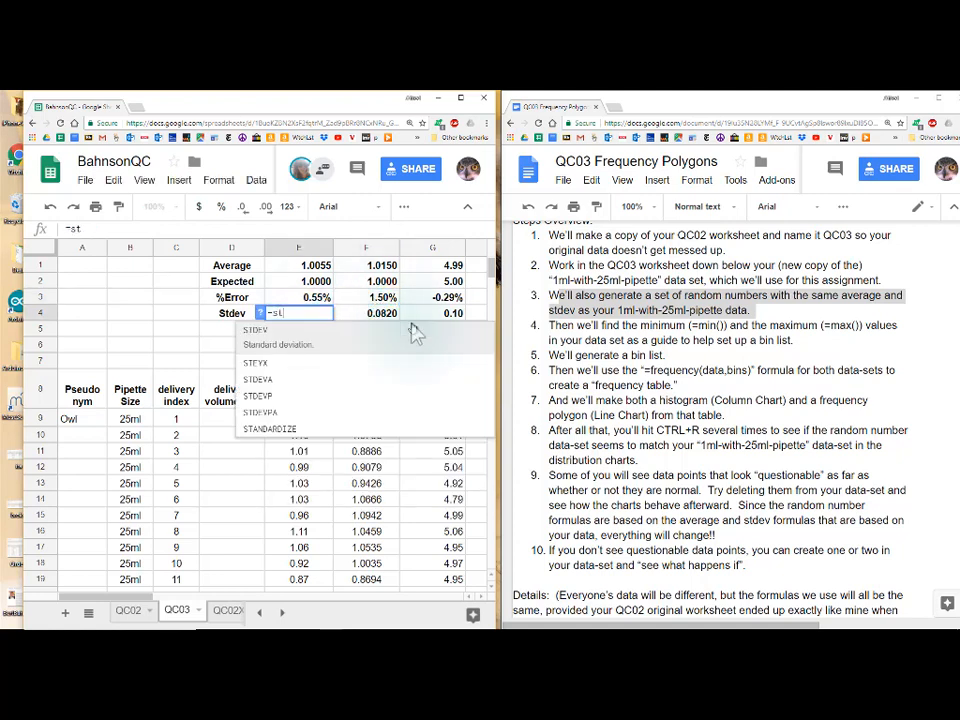
text(dev()
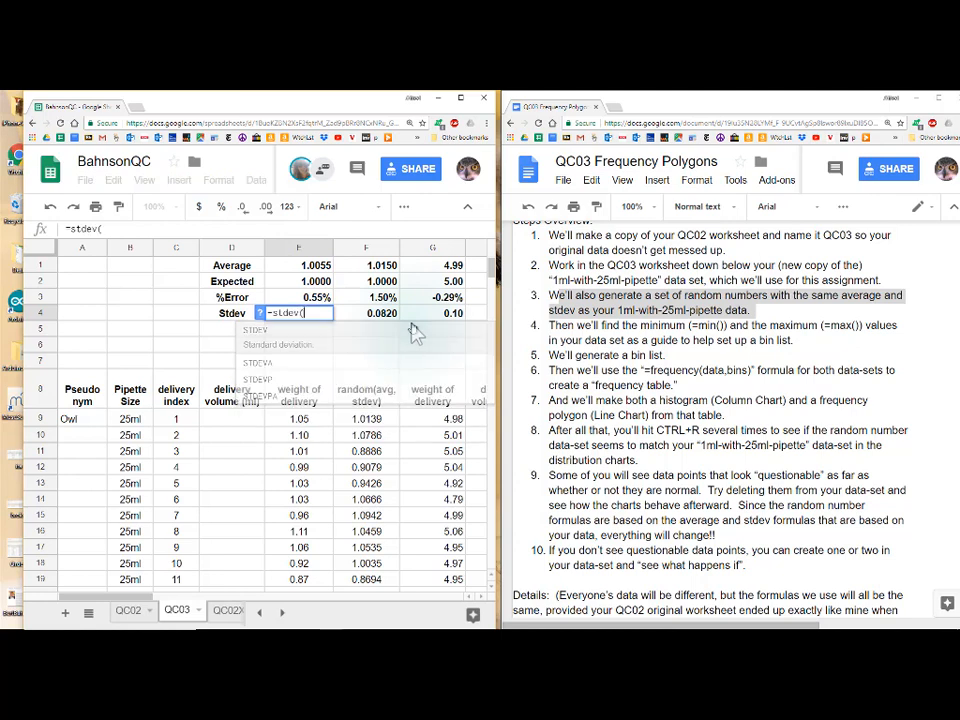
click(299, 418)
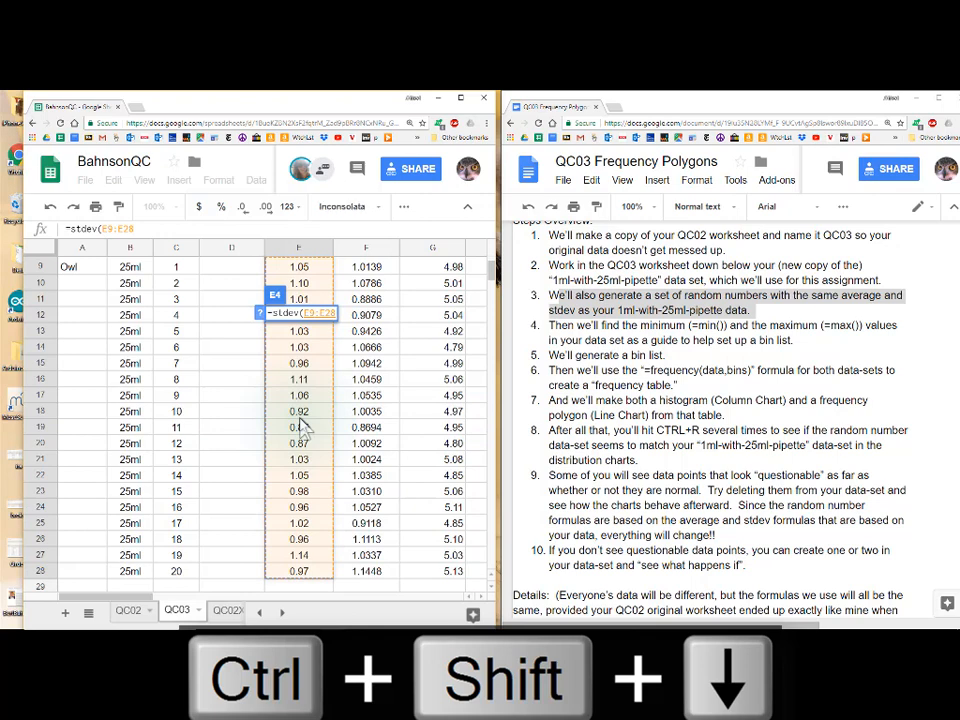
key(Return)
Review the average formula in E1, the cells referenced by the NORMINV formula in F9, and the stdev formula in E4
key(Up)
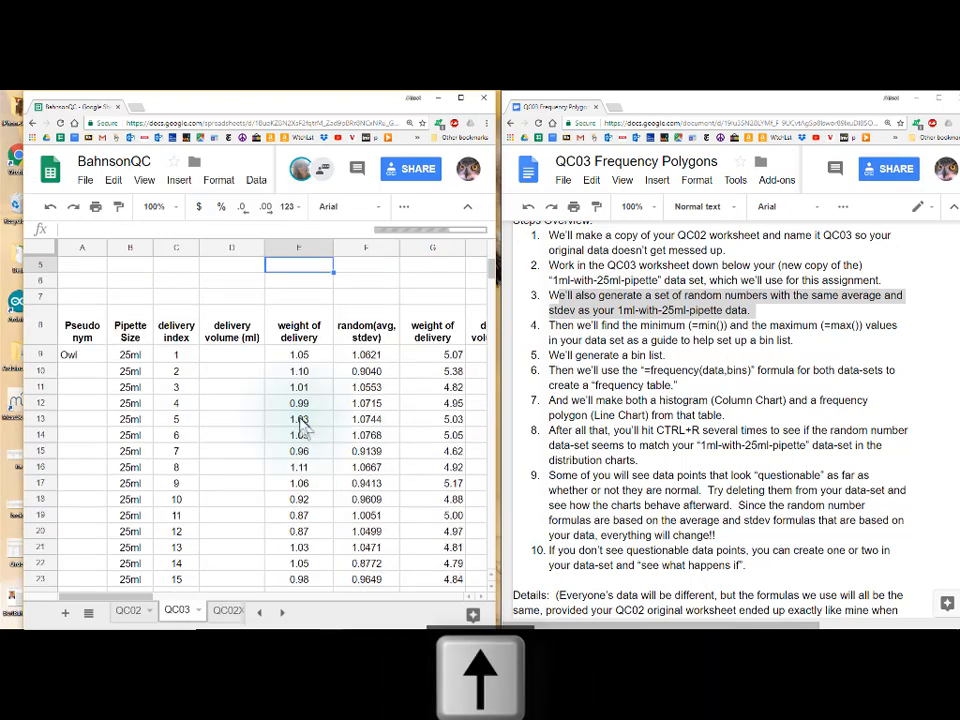
key(Up)
key(Up)
key(Up)
key(Up)
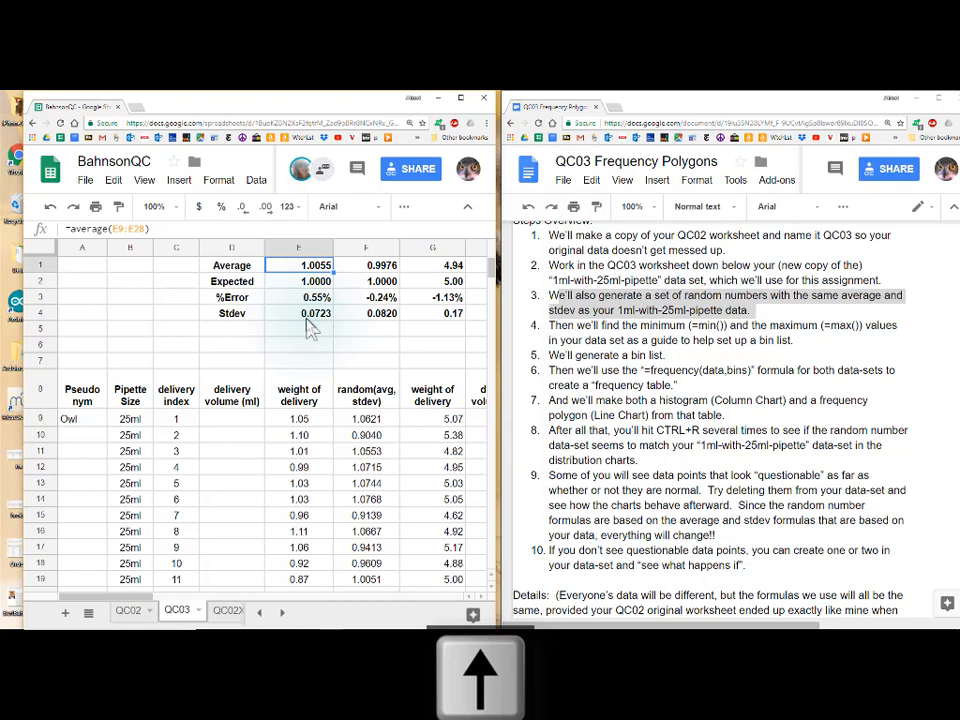
click(370, 420)
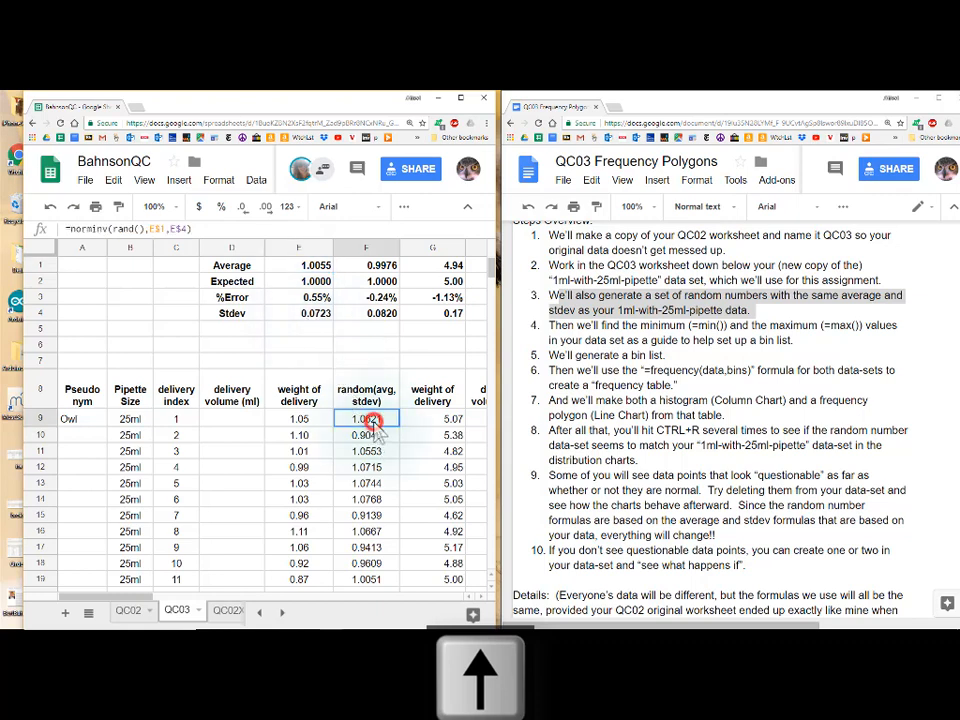
click(181, 229)
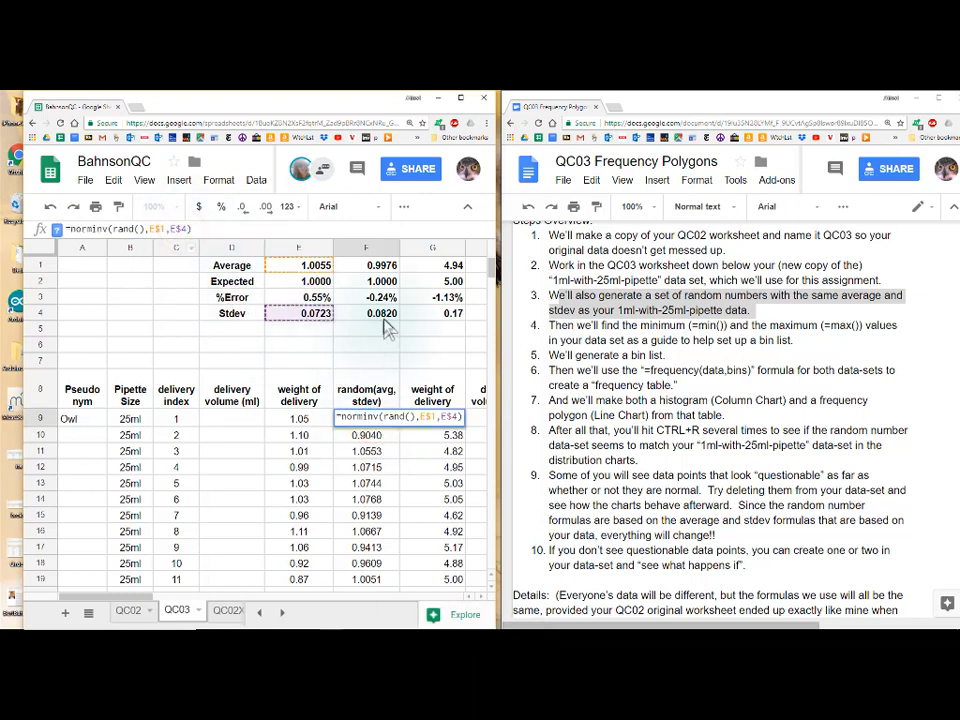
double_click(300, 313)
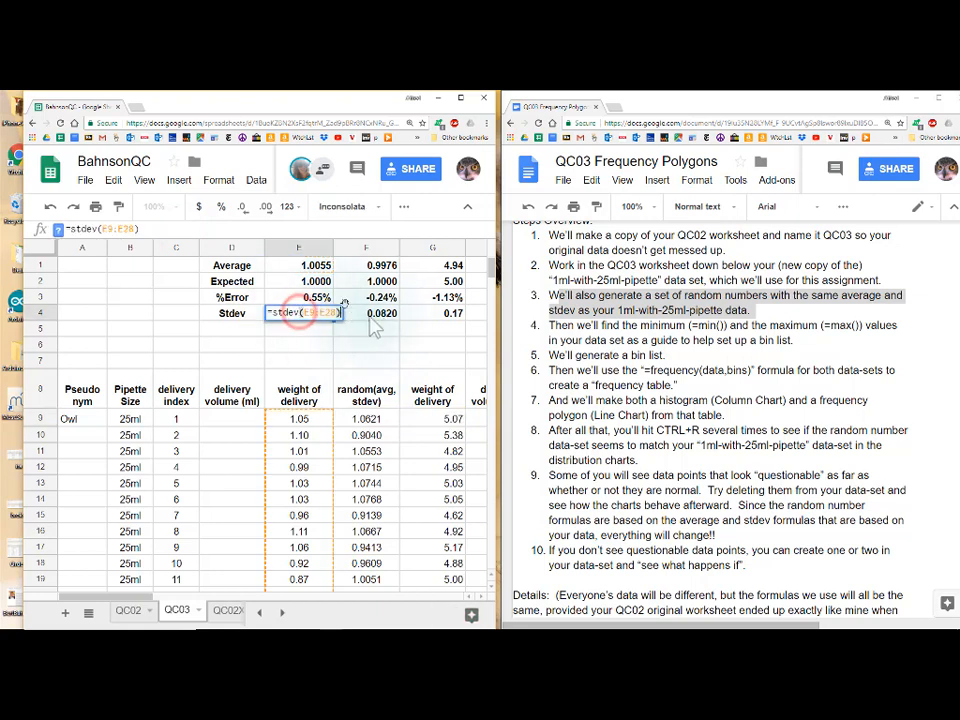
click(375, 316)
Copy the stdev formula from E4 to F4 for the random column, giving =stdev(F9:F28)
click(318, 314)
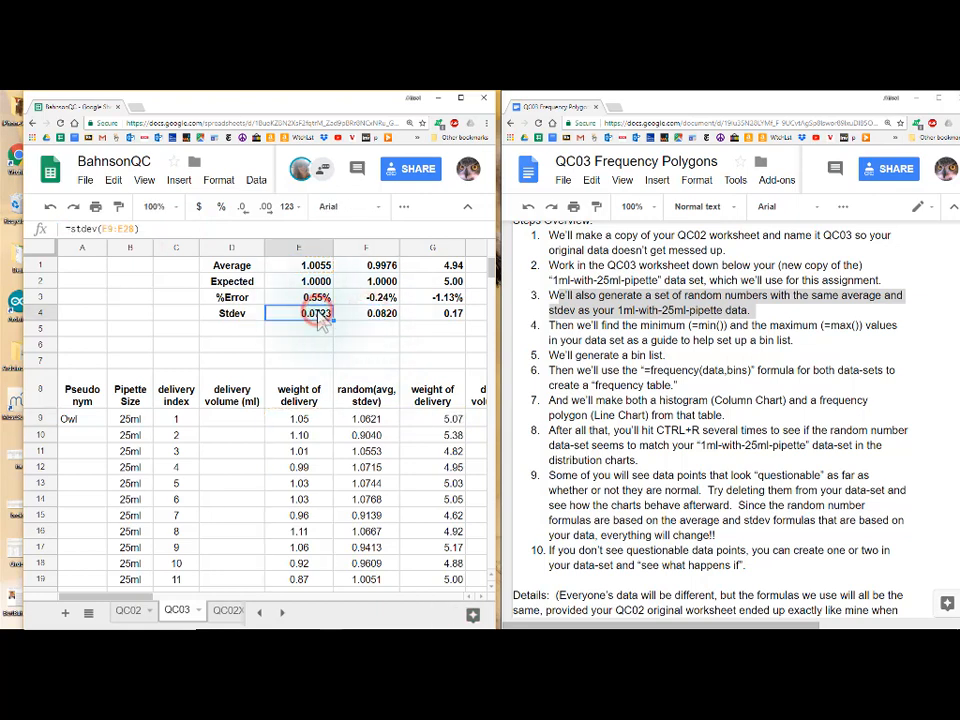
key(ctrl+c)
click(373, 315)
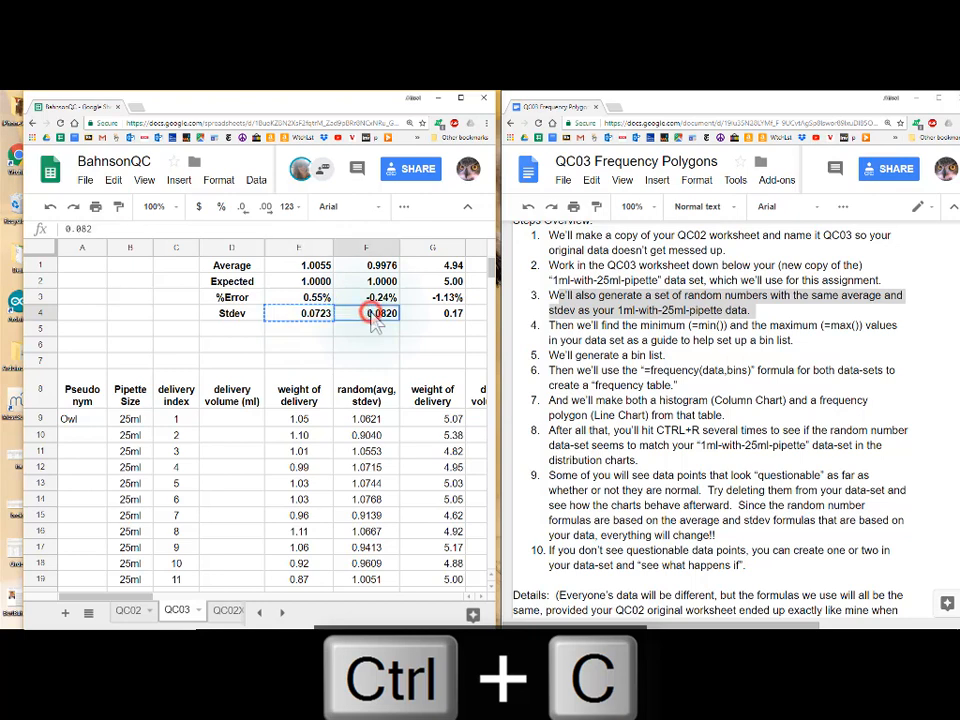
key(ctrl+v)
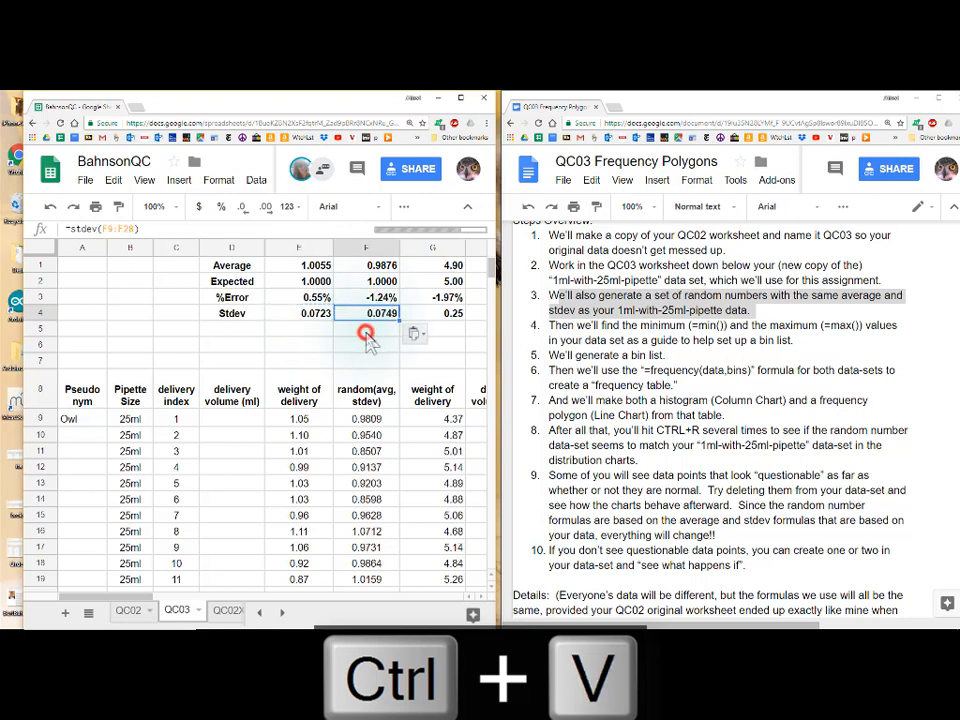
click(366, 333)
click(380, 316)
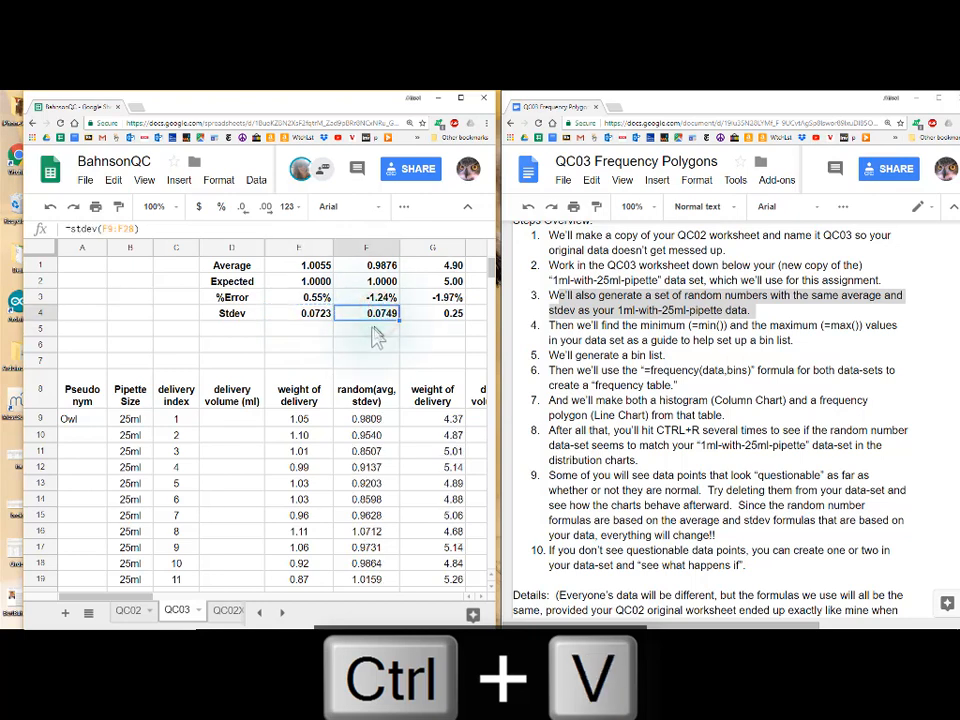
Recalculate the random values repeatedly by filling the E4 stdev formula into F4, comparing the two standard deviations
key(ctrl+r)
key(ctrl+r)
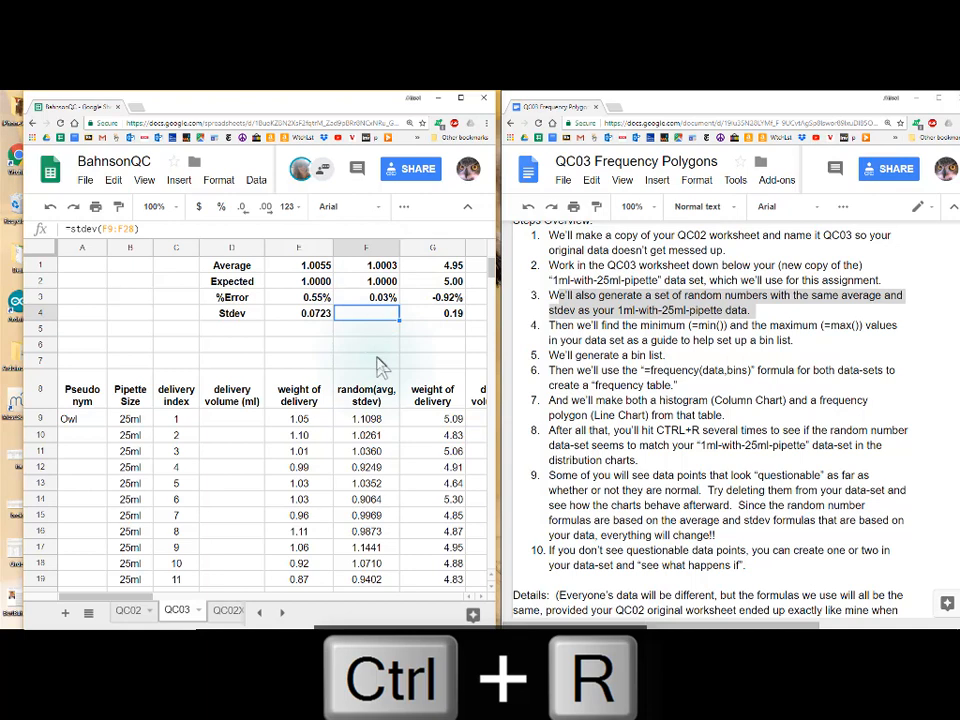
key(ctrl+r)
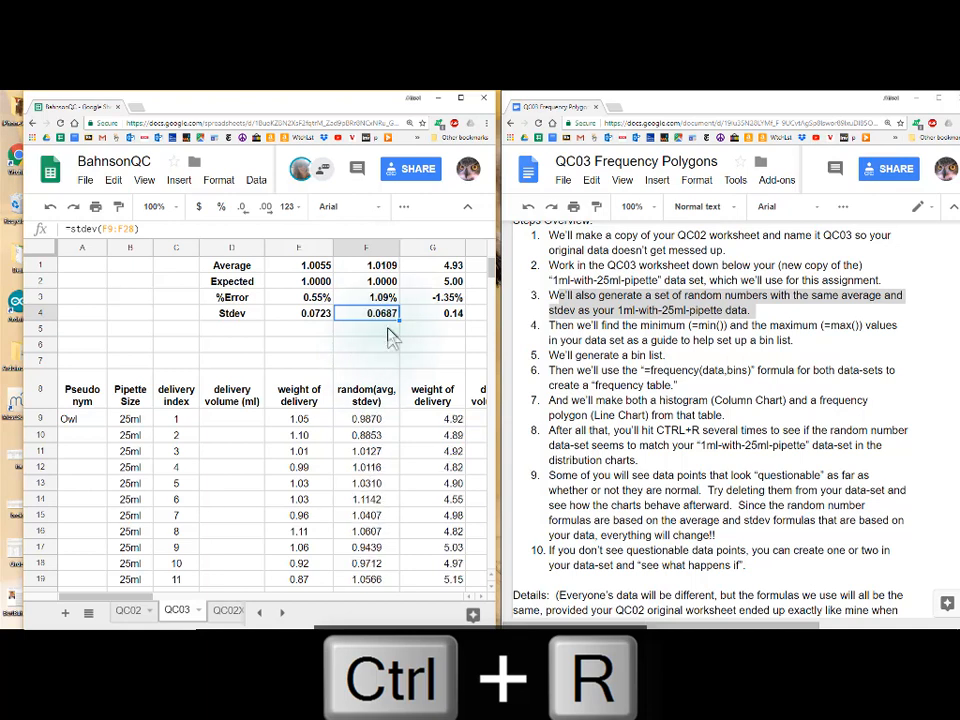
key(ctrl+r)
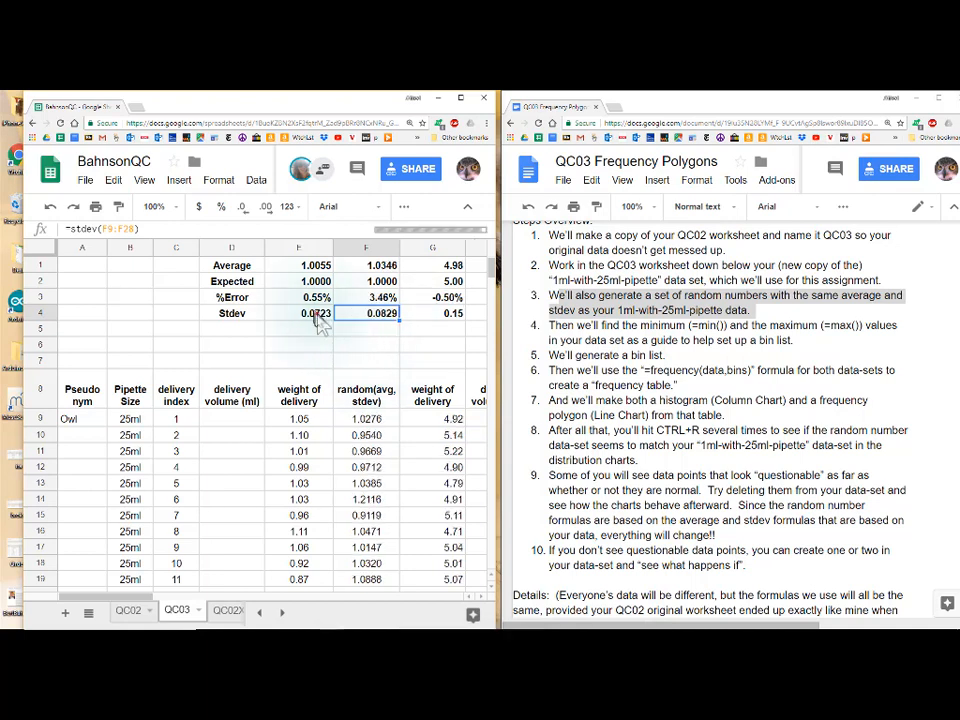
shift+click(316, 314)
key(ctrl+r)
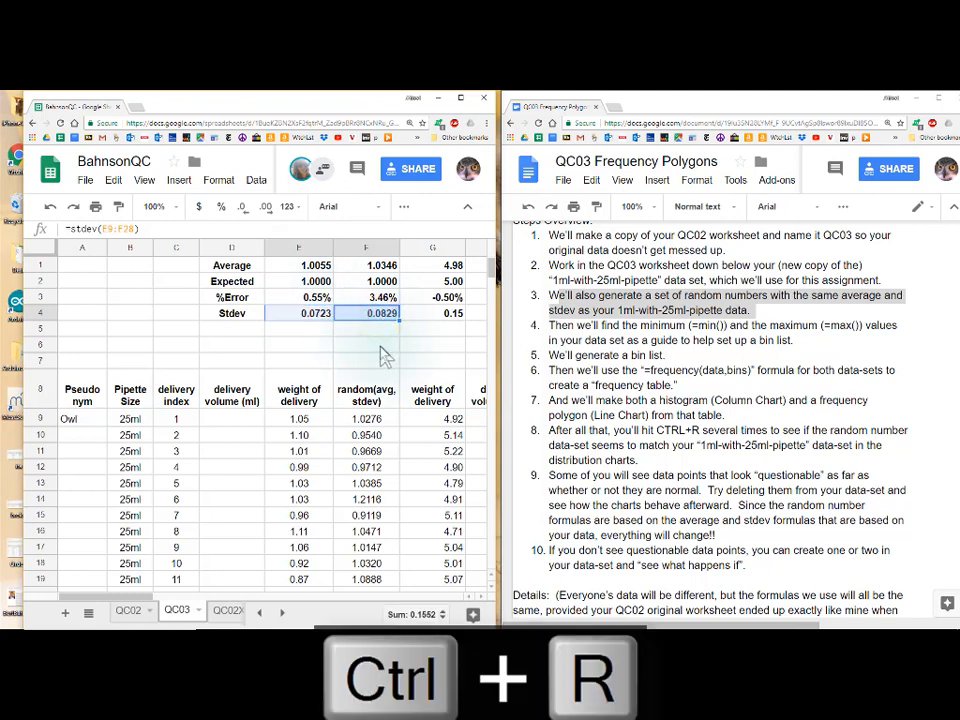
Refresh the random values several times with an empty cell selected, comparing the averages and standard deviations of columns E and F
click(378, 340)
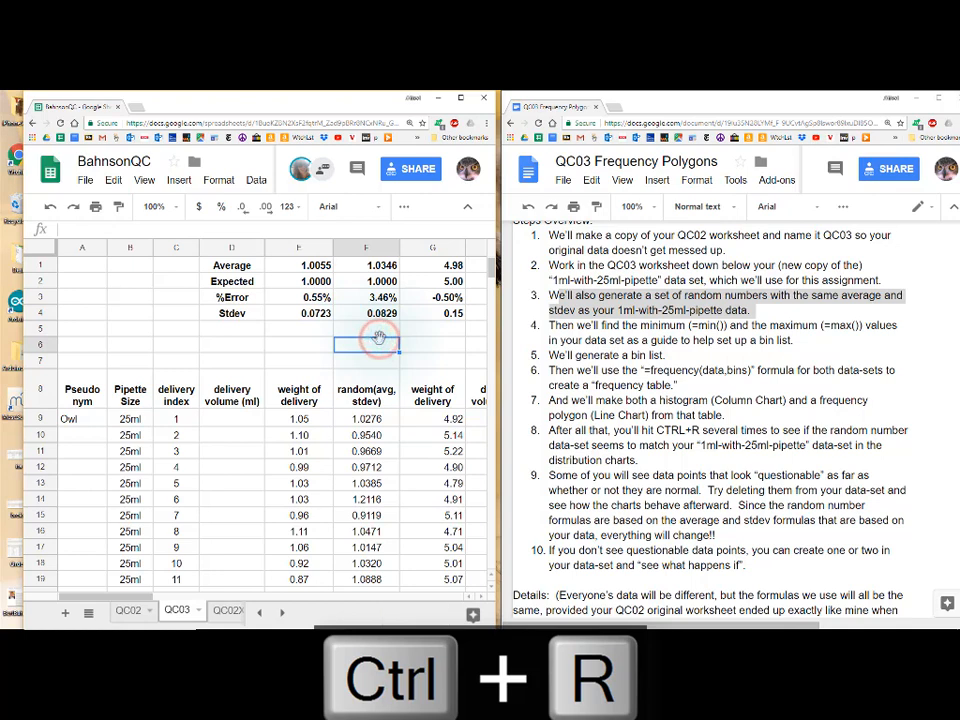
key(ctrl+r)
key(ctrl+r)
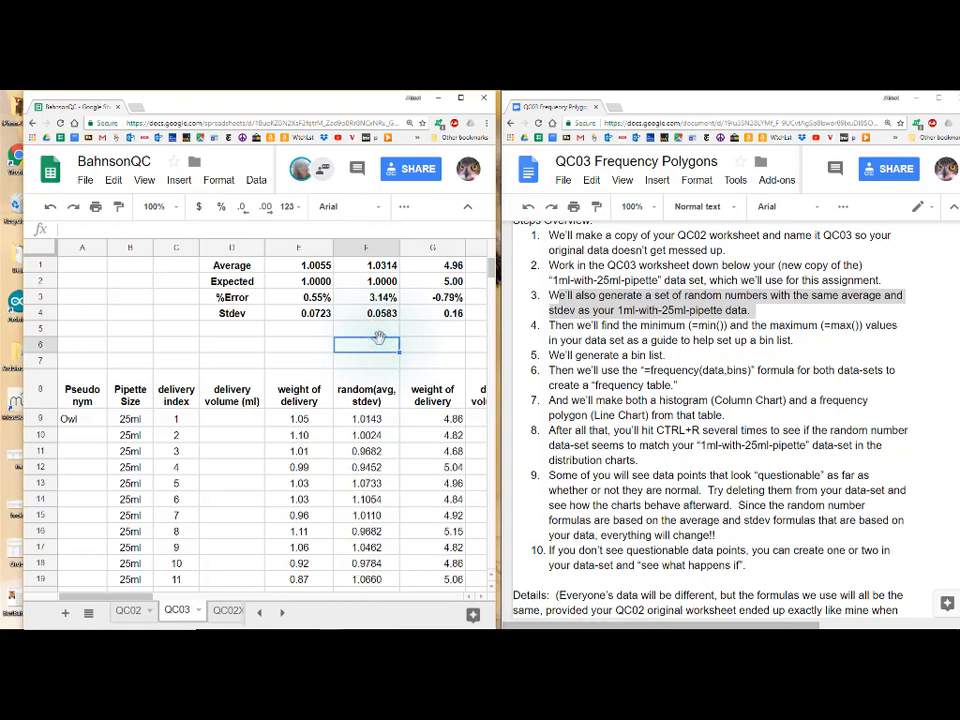
key(ctrl+r)
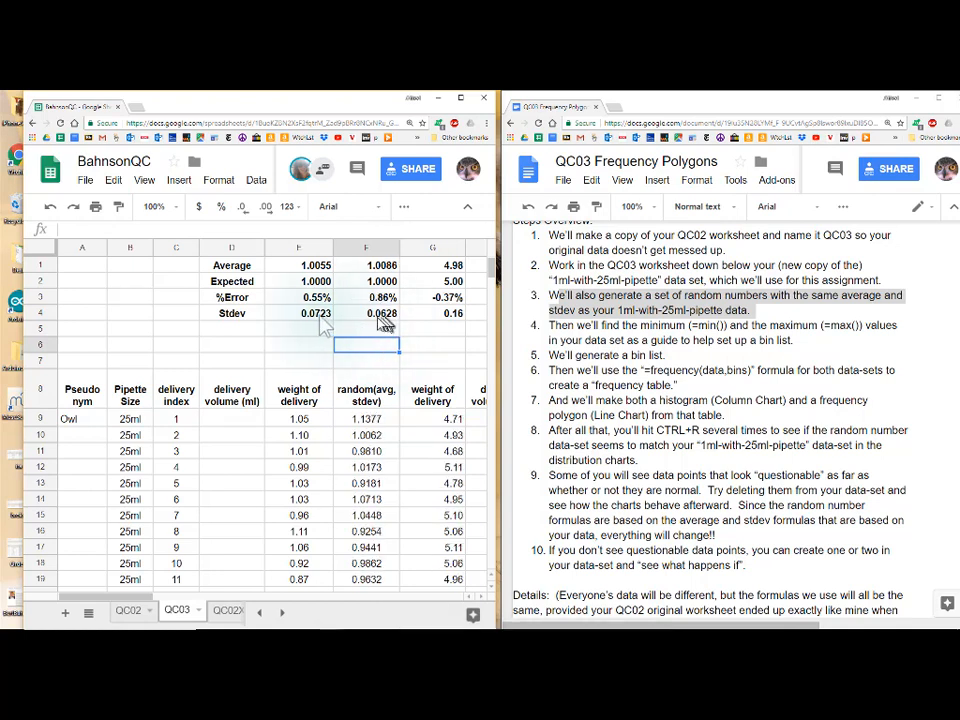
key(ctrl+r)
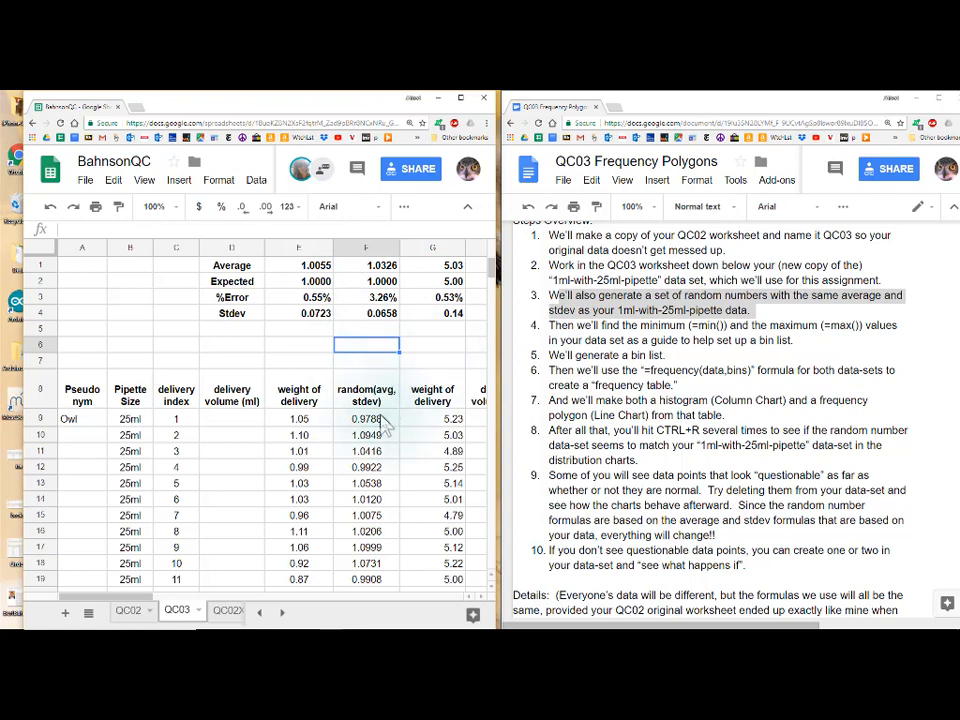
Review the instruction on finding minimum and maximum values, and look over the 1 ml weight of delivery data rows
scroll(383, 424, down, 3)
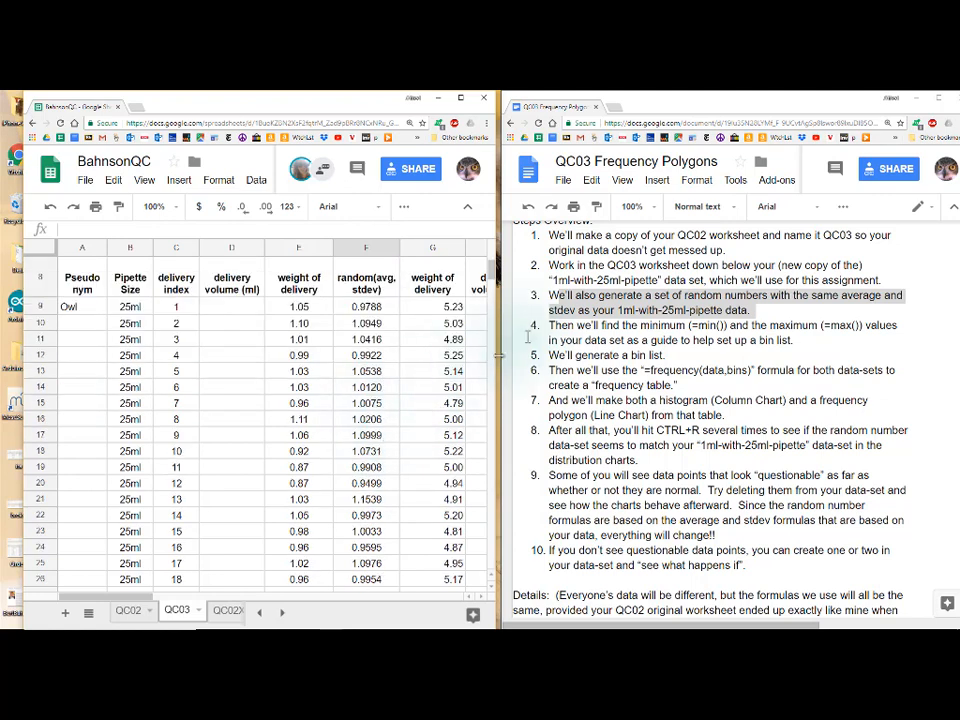
scroll(546, 332, down, 3)
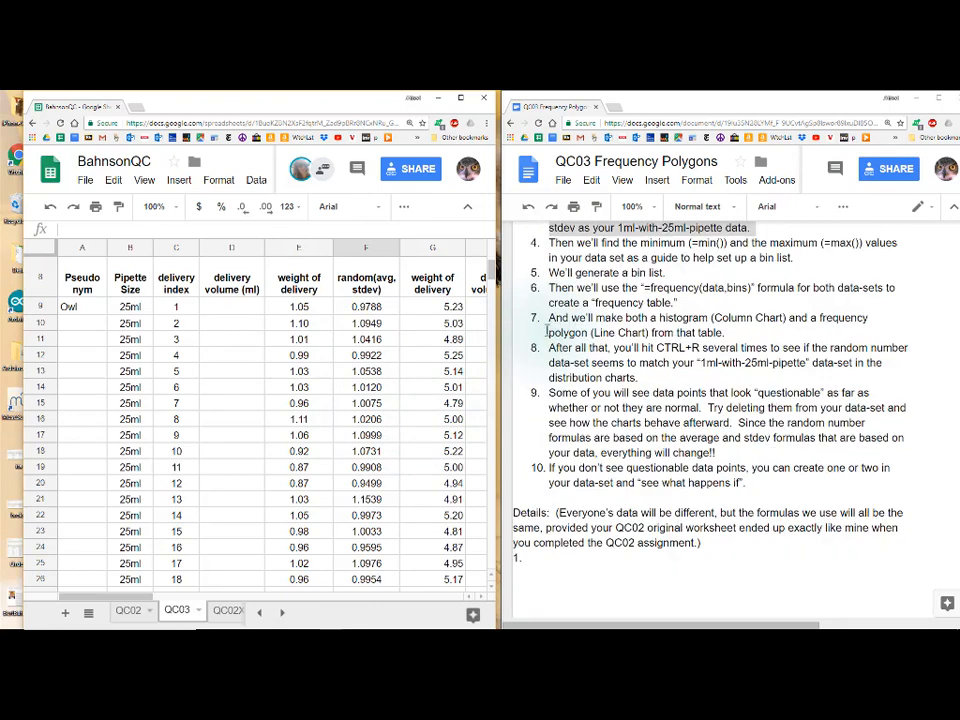
scroll(546, 332, up, 3)
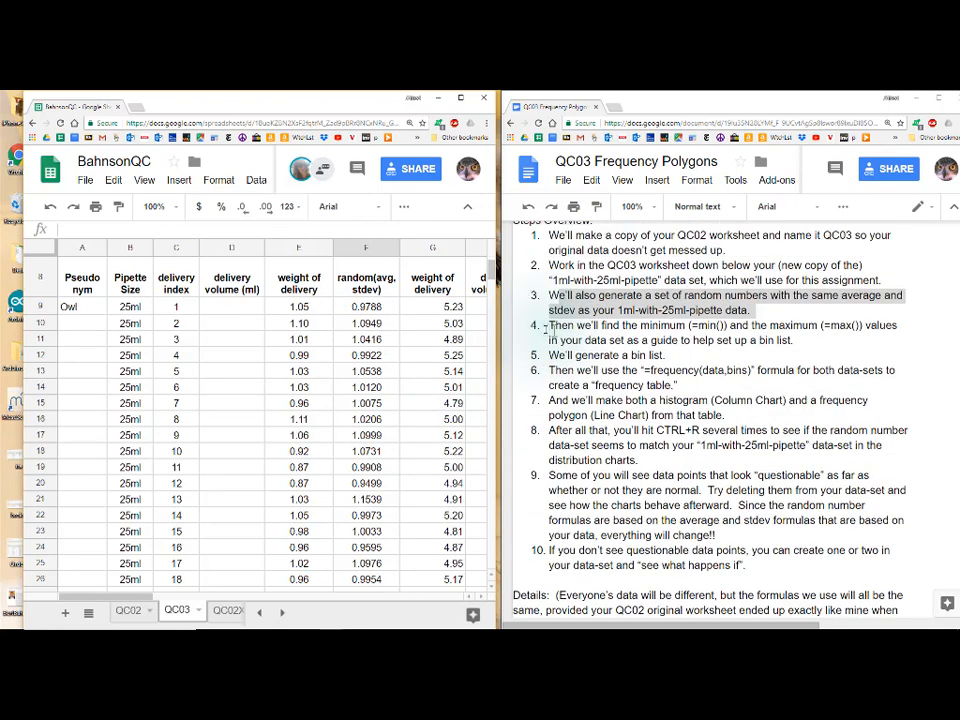
click(254, 424)
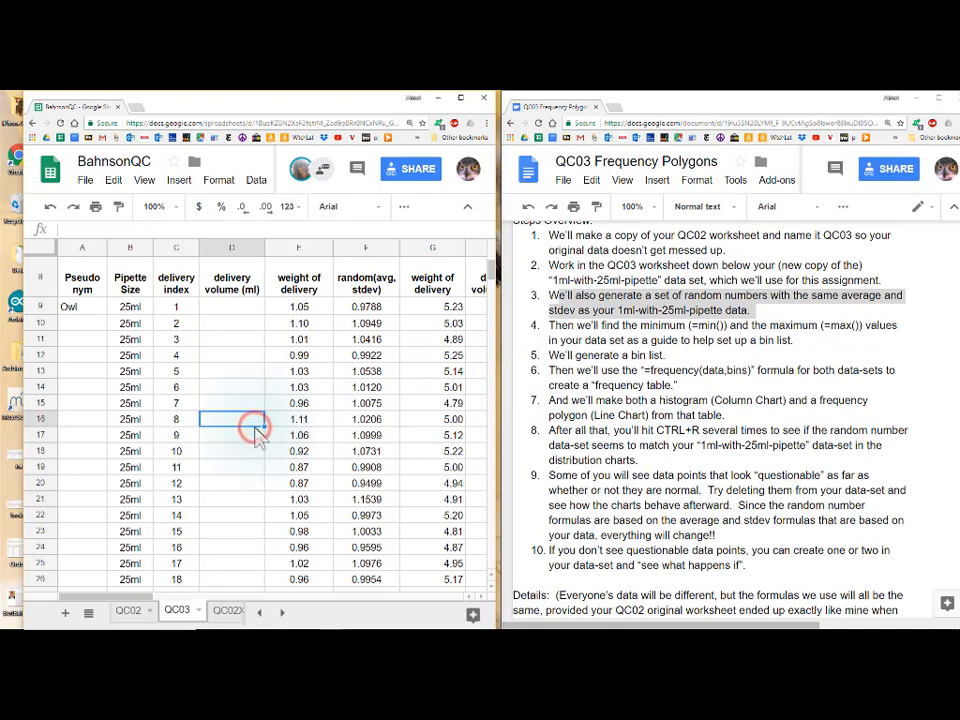
scroll(256, 432, down, 3)
scroll(273, 450, up, 2)
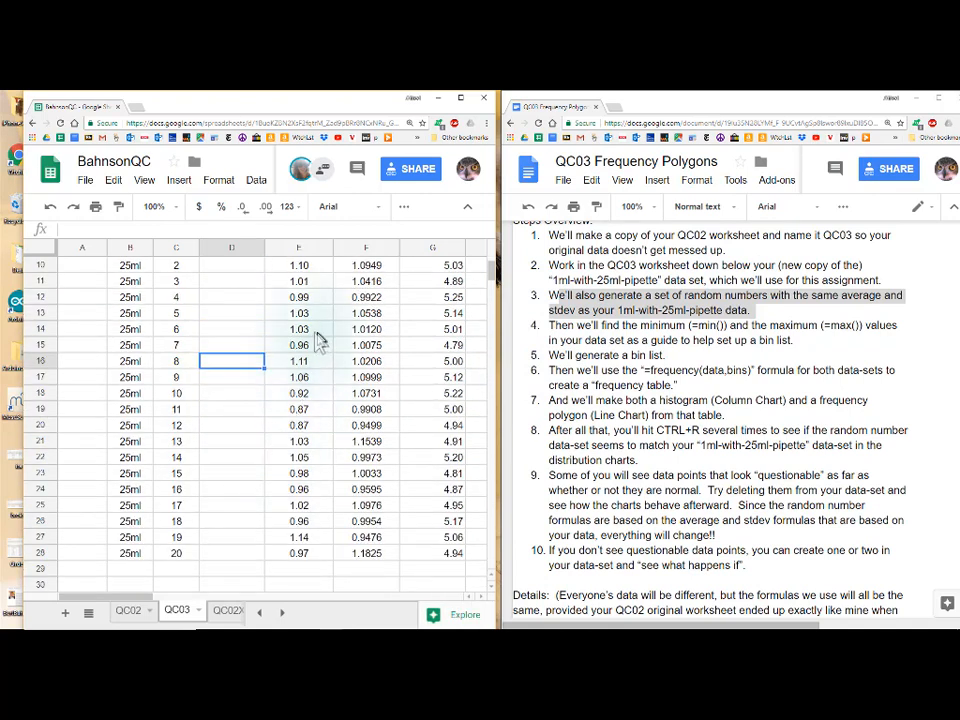
scroll(318, 340, up, 3)
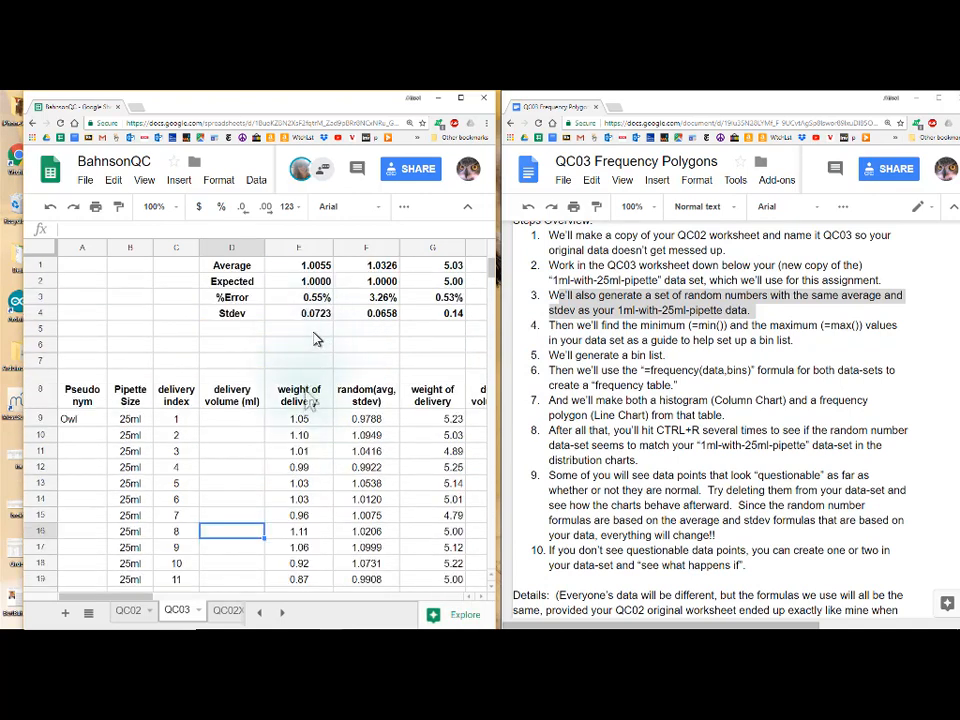
Shade the entire weight of delivery column E with a light gray fill
click(300, 250)
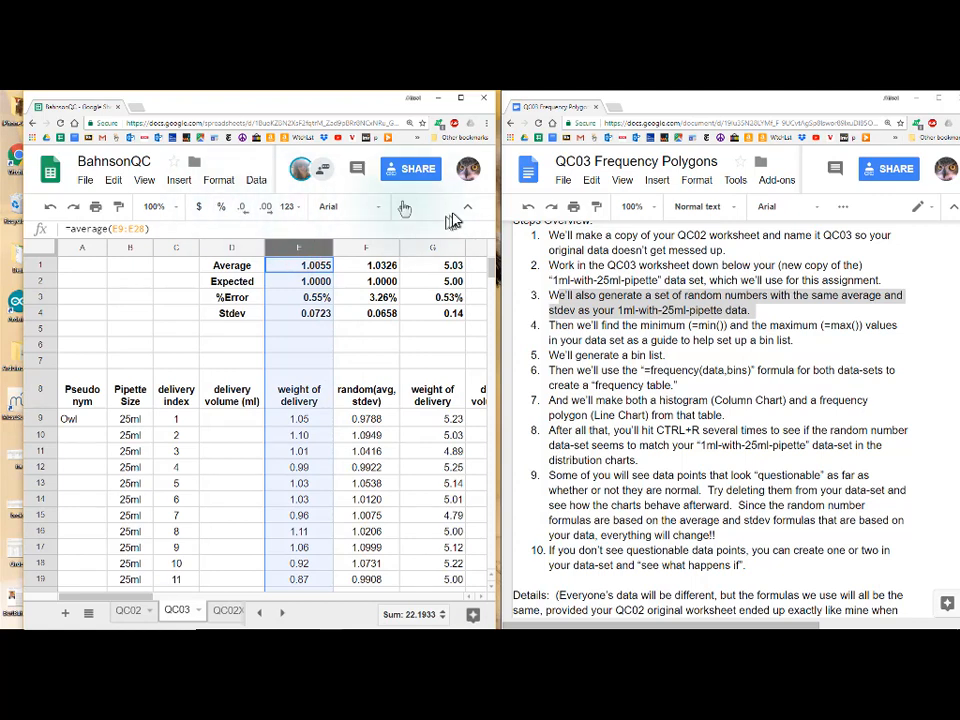
click(403, 207)
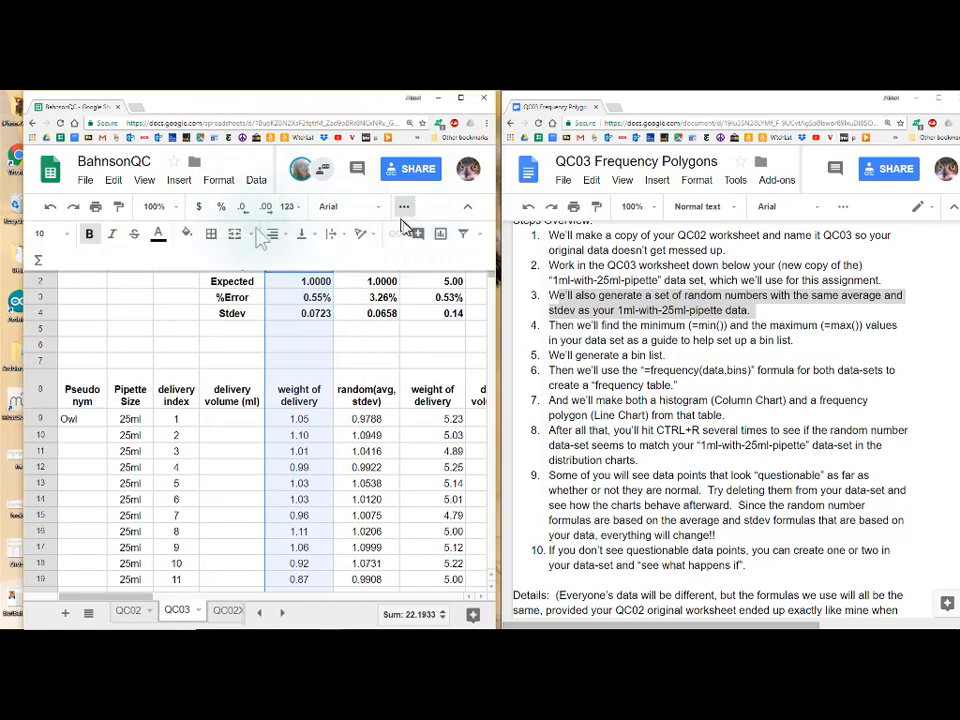
click(187, 233)
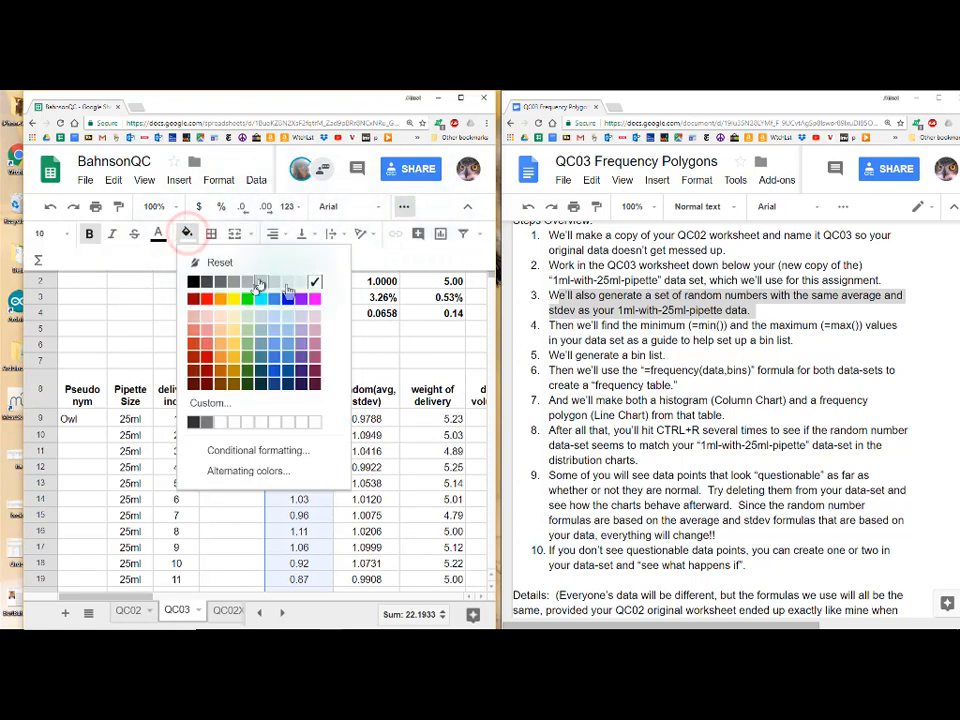
click(287, 281)
click(367, 376)
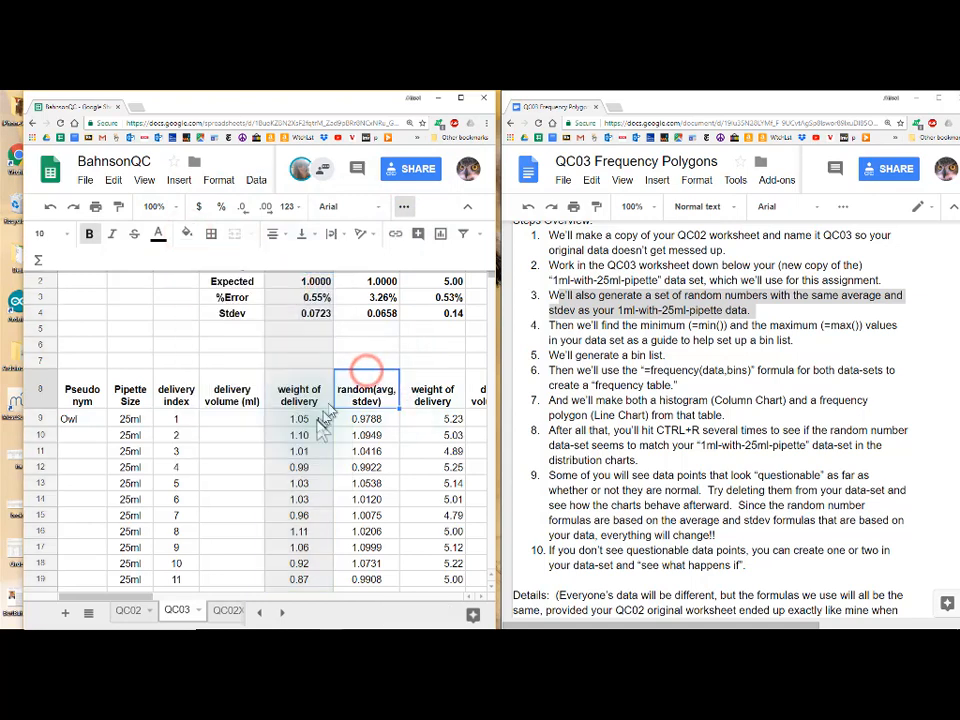
Add the labels min in D30 and max in D31 below the data
scroll(325, 425, down, 5)
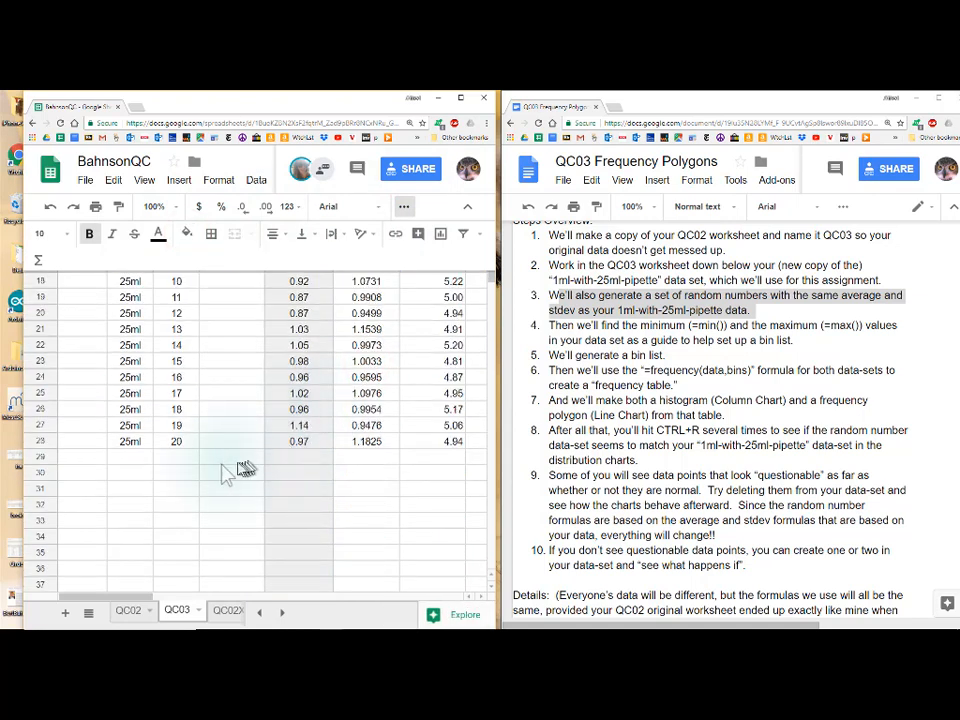
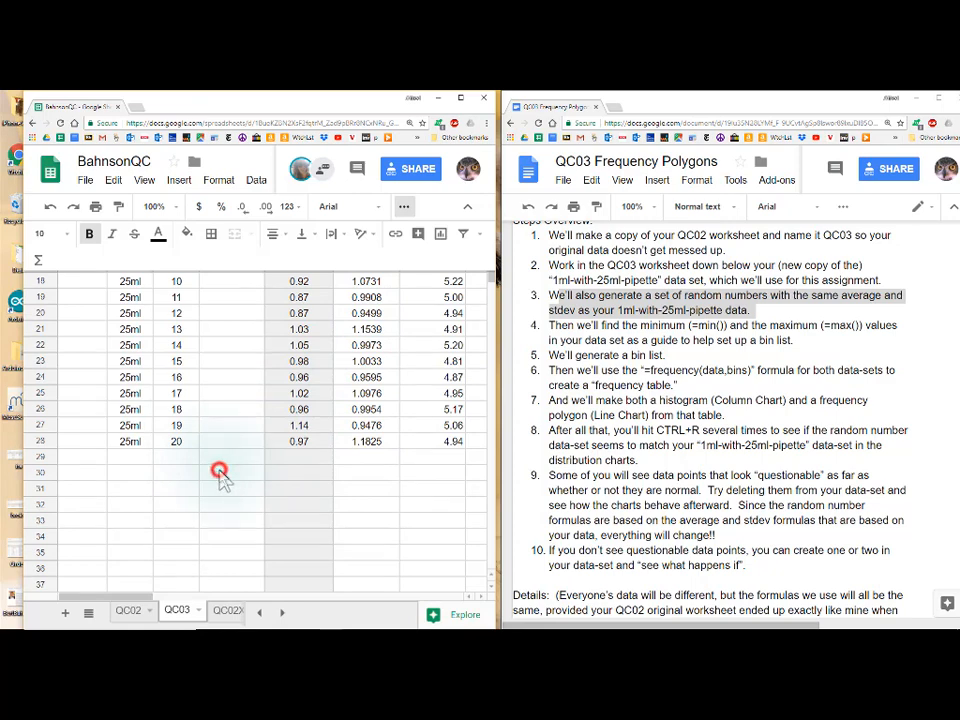
click(219, 472)
text(min)
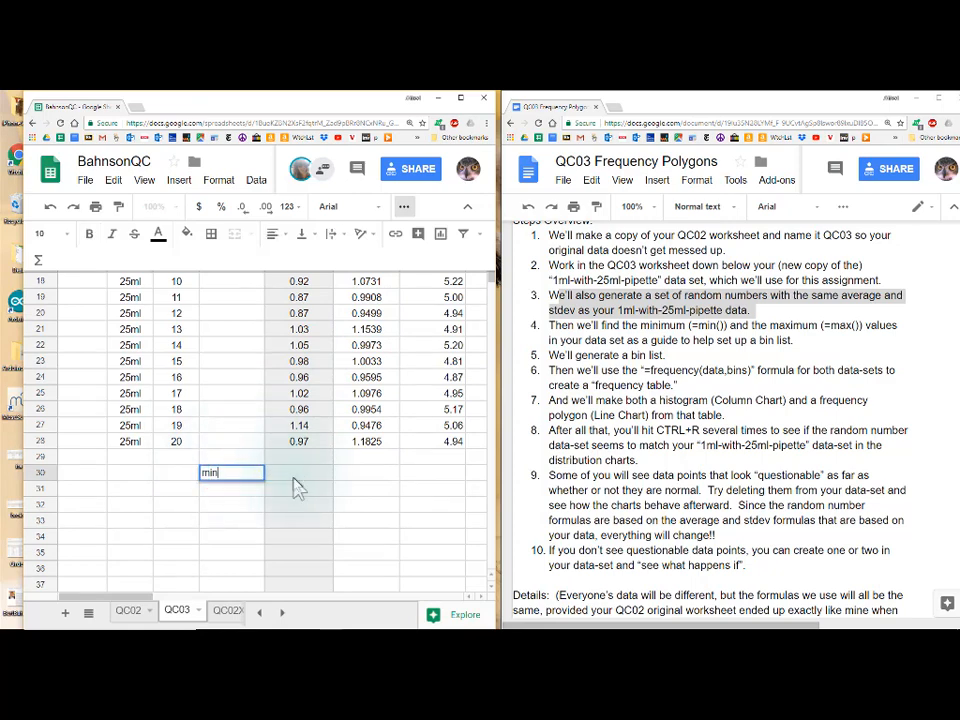
key(Down)
text(mx)
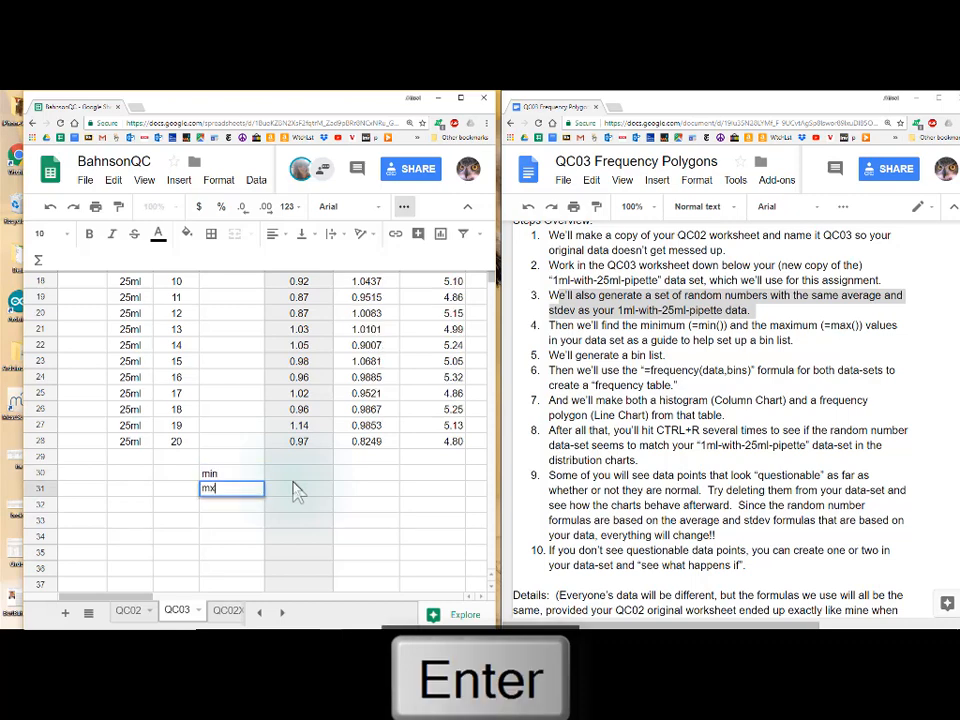
key(Return)
key(BackSpace)
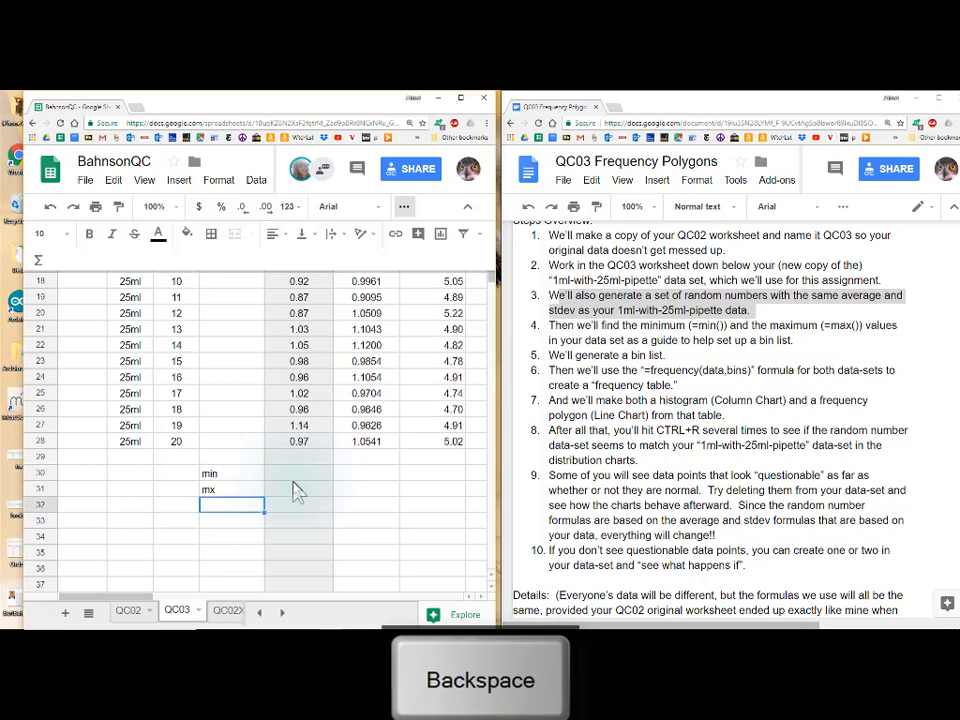
key(Up)
text(m)
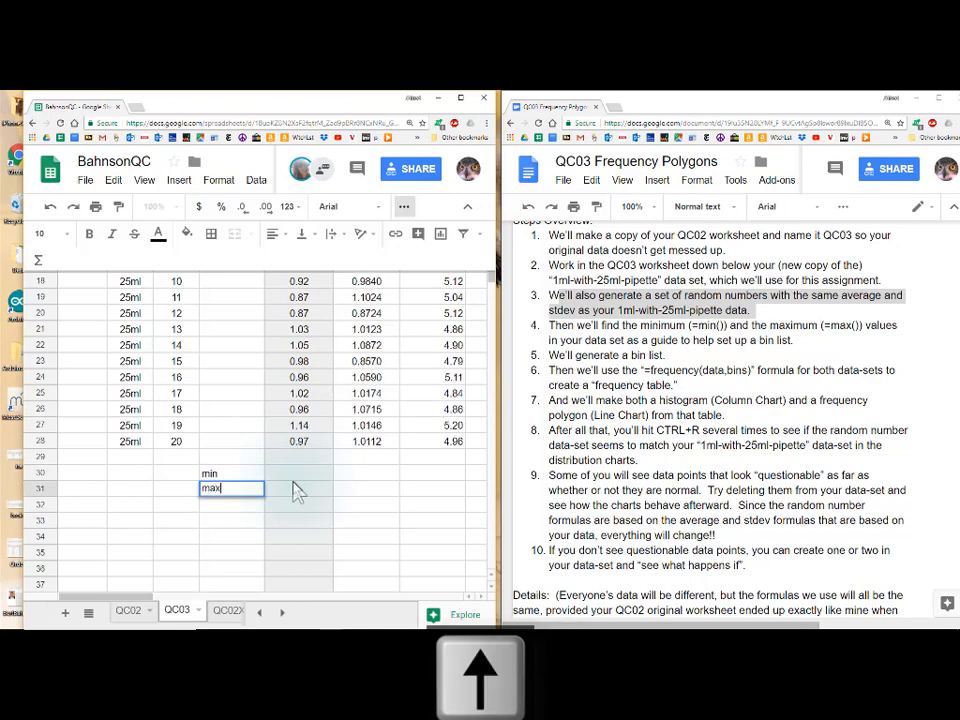
text(ax)
Calculate the minimum weight of delivery in E30 with the formula =min(E8:E28)
click(294, 480)
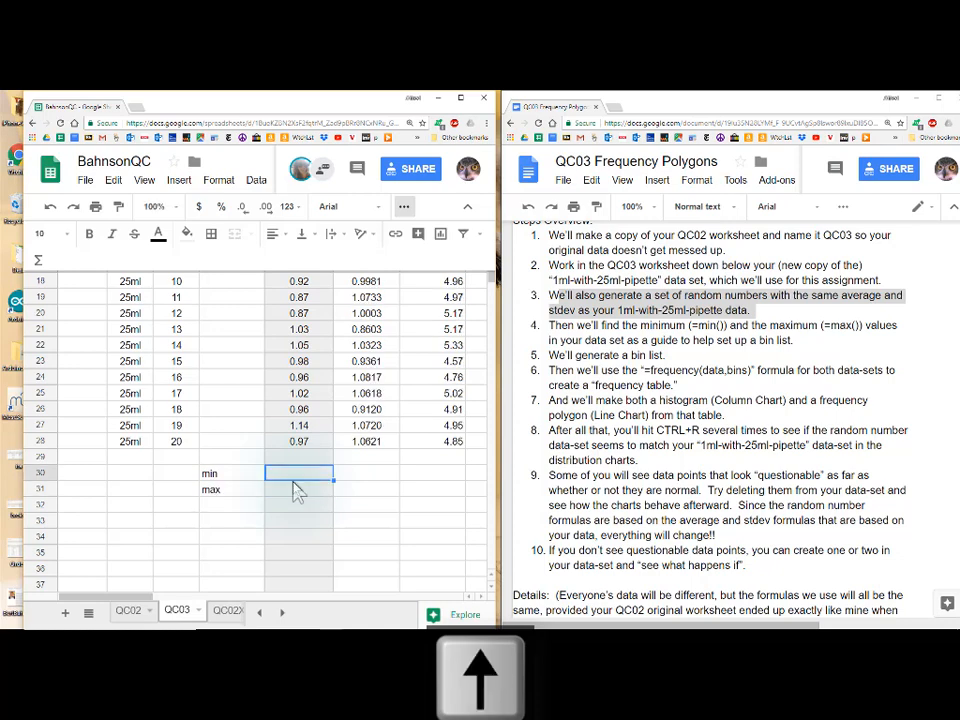
text(=mi)
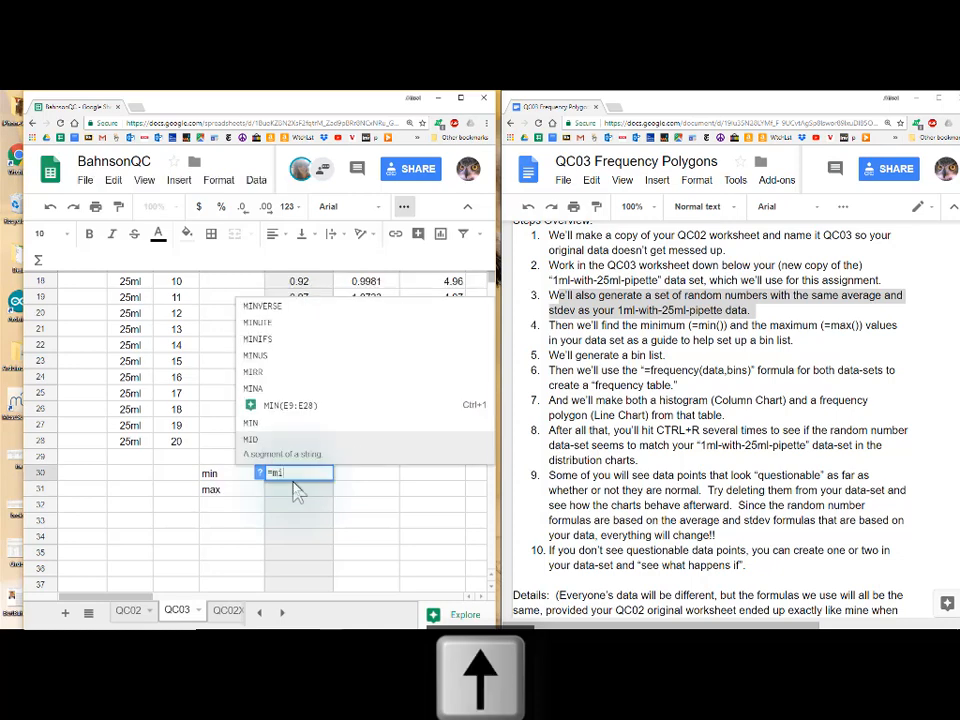
text(n()
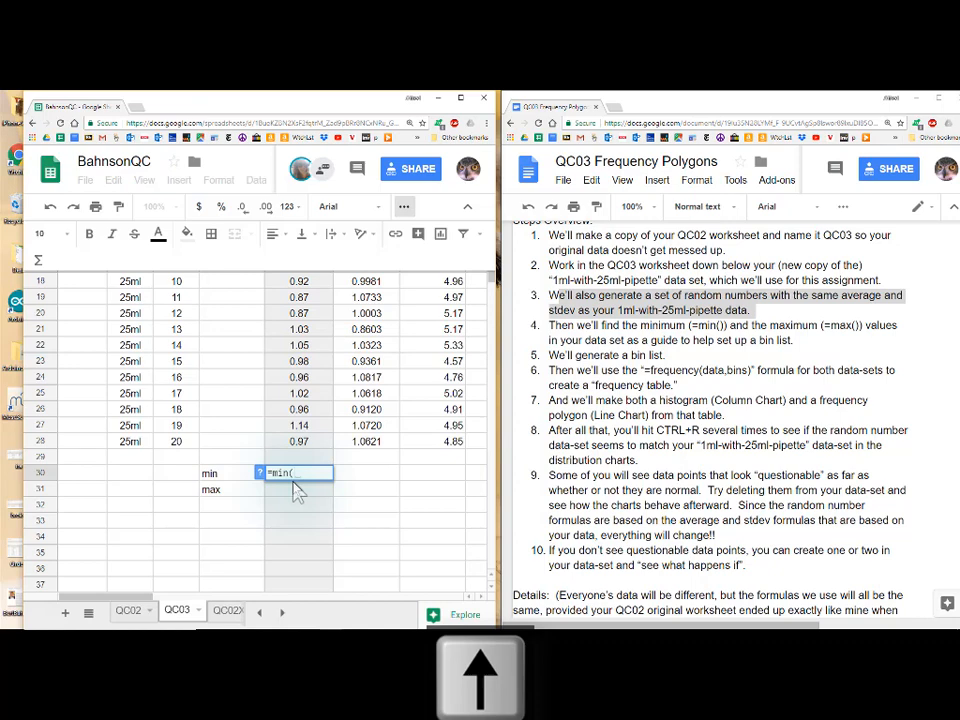
key(Caps_Lock)
key(Up)
key(Up)
key(Up)
key(Down)
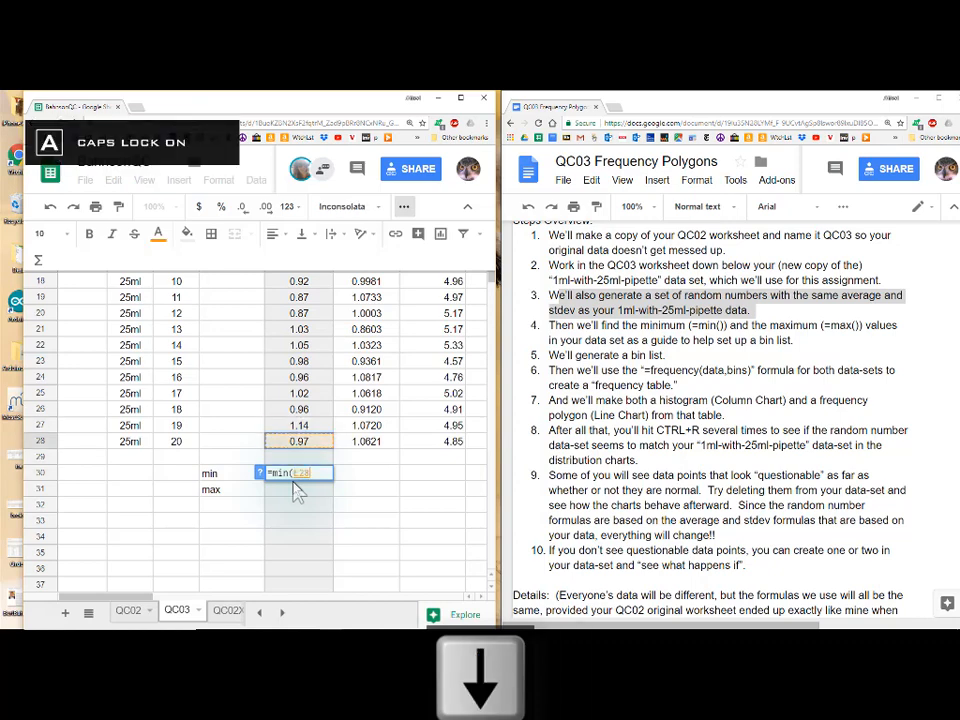
key(Caps_Lock)
key(shift+Up)
key(shift+Up)
key(shift+Up)
key(shift+Up)
key(shift+Up)
key(shift+Up)
key(shift+Up)
key(shift+Up)
key(shift+Up)
key(shift+Up)
key(shift+Up)
key(shift+Up)
key(shift+Up)
key(shift+Up)
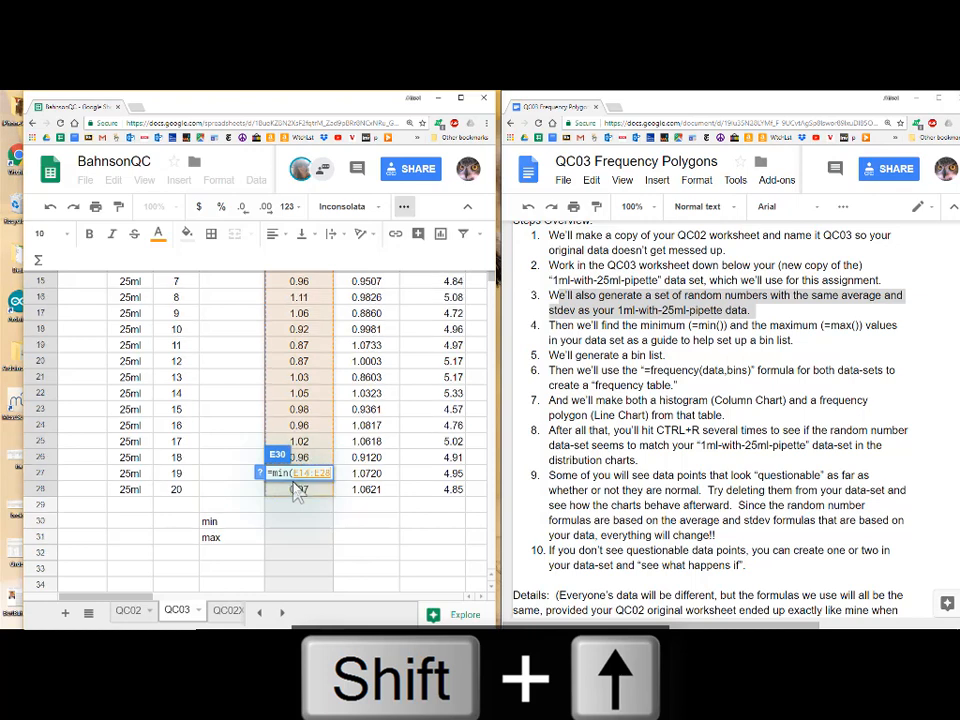
key(ctrl+shift+Up)
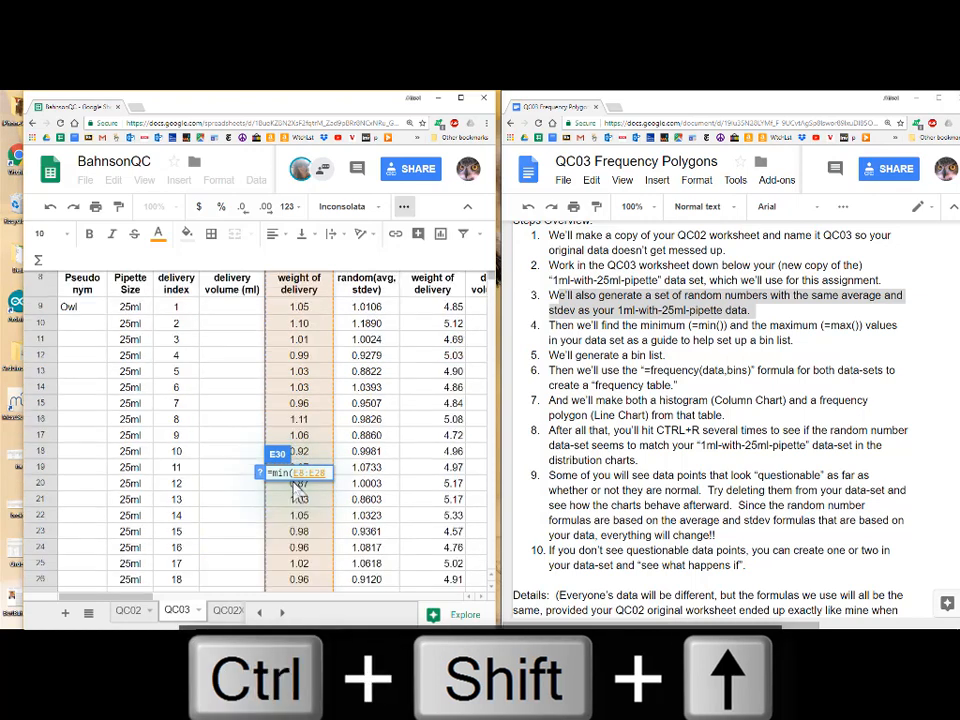
key(Return)
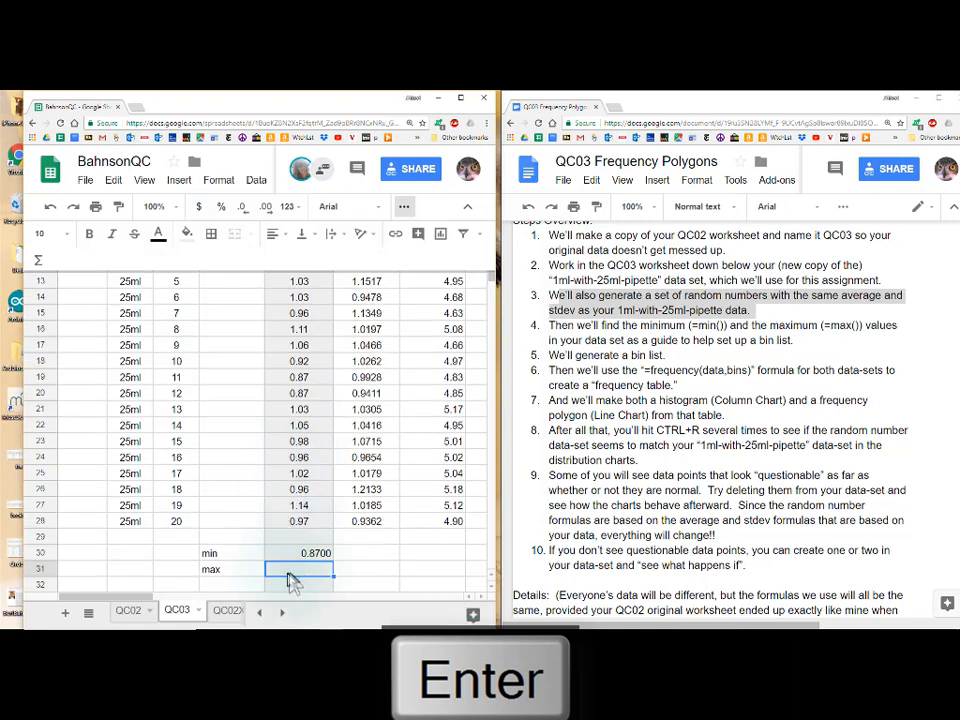
Calculate the maximum weight of delivery in E31 with the formula =max(E8:E28)
click(304, 568)
text(=)
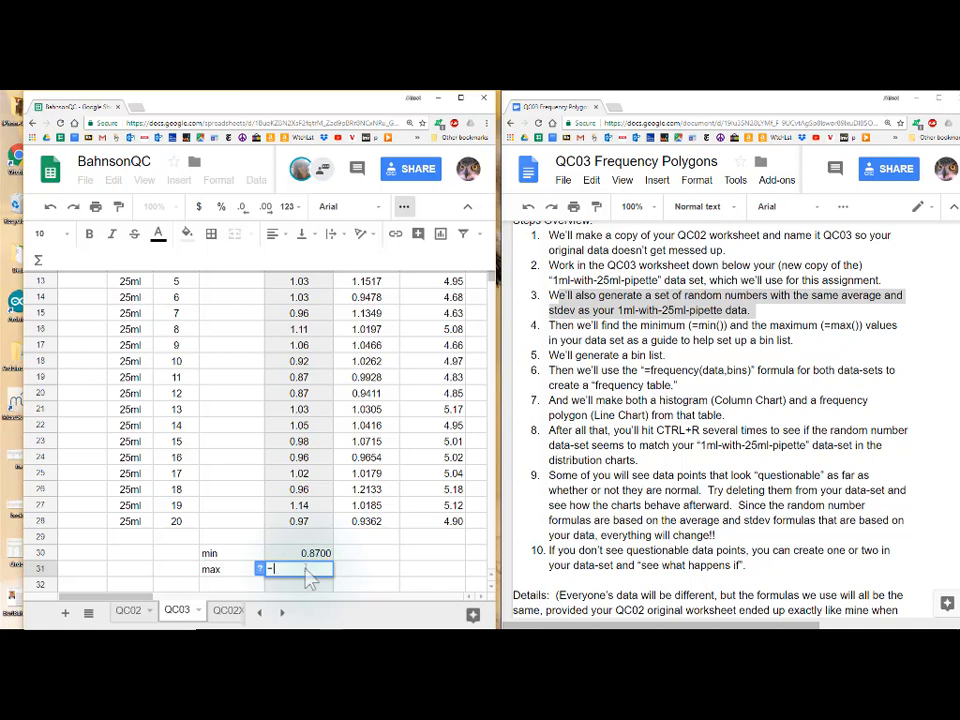
text(max()
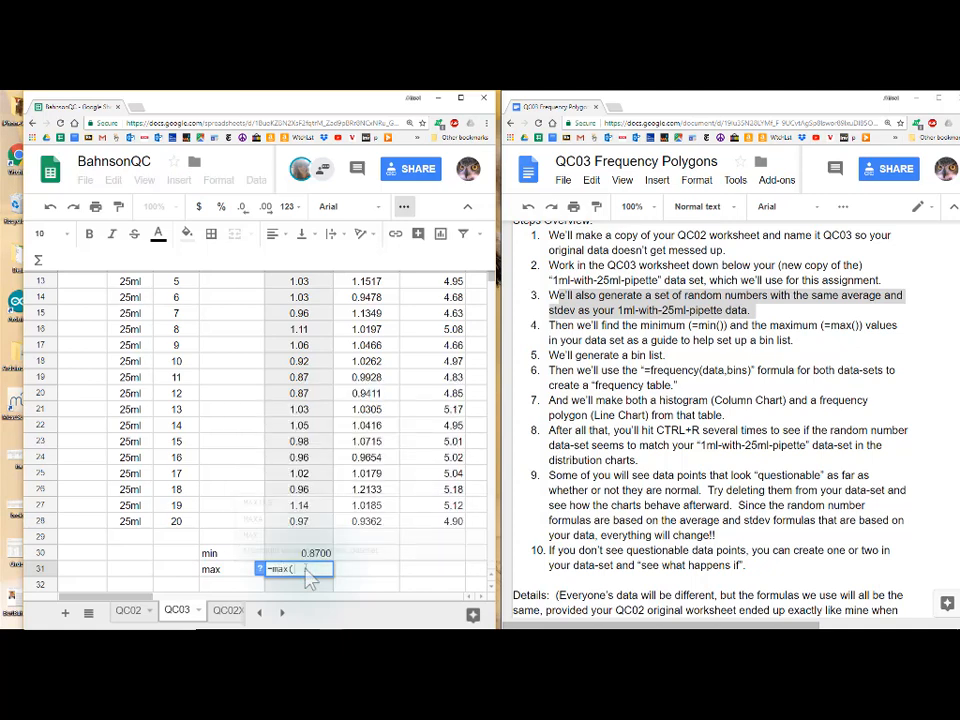
key(Up)
key(Up)
key(Up)
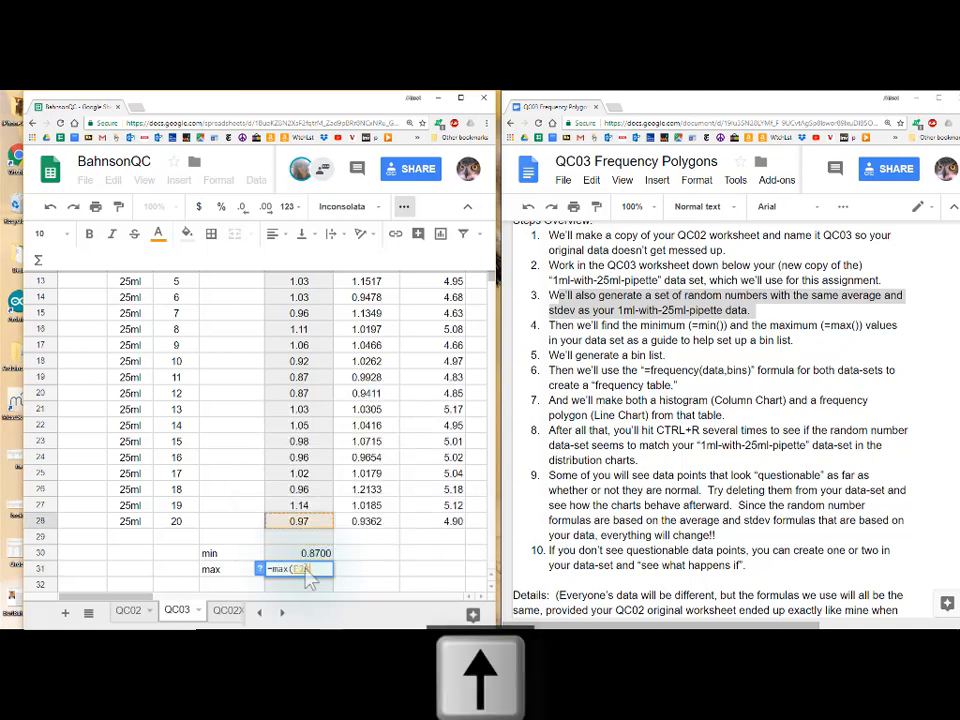
key(ctrl+shift+Up)
key(Return)
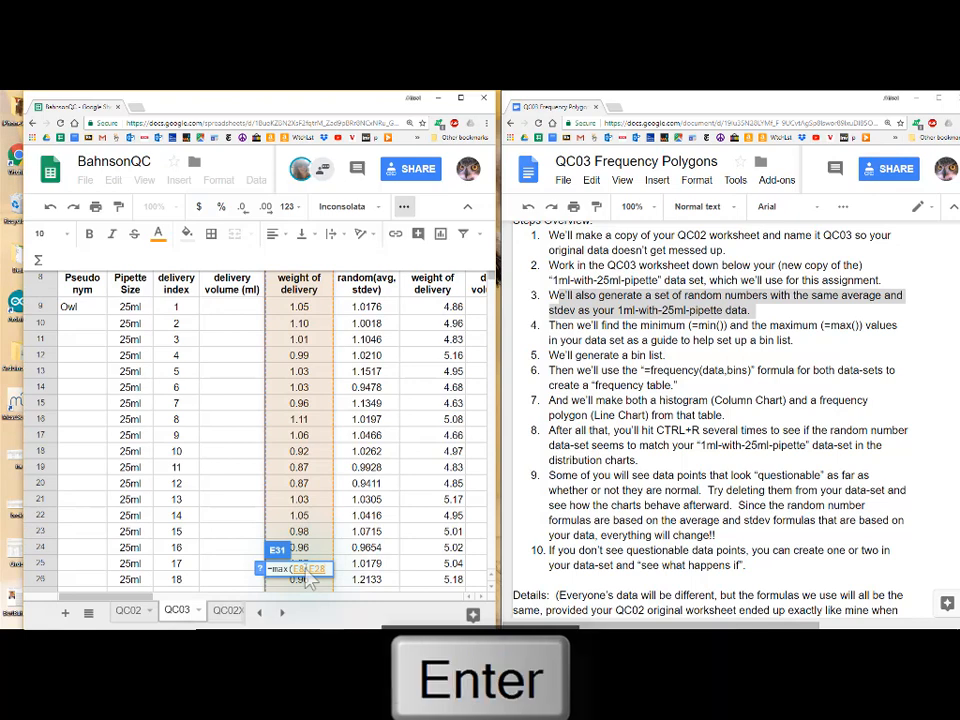
Add the heading bins in D33 below the min and max rows
scroll(300, 560, down, 2)
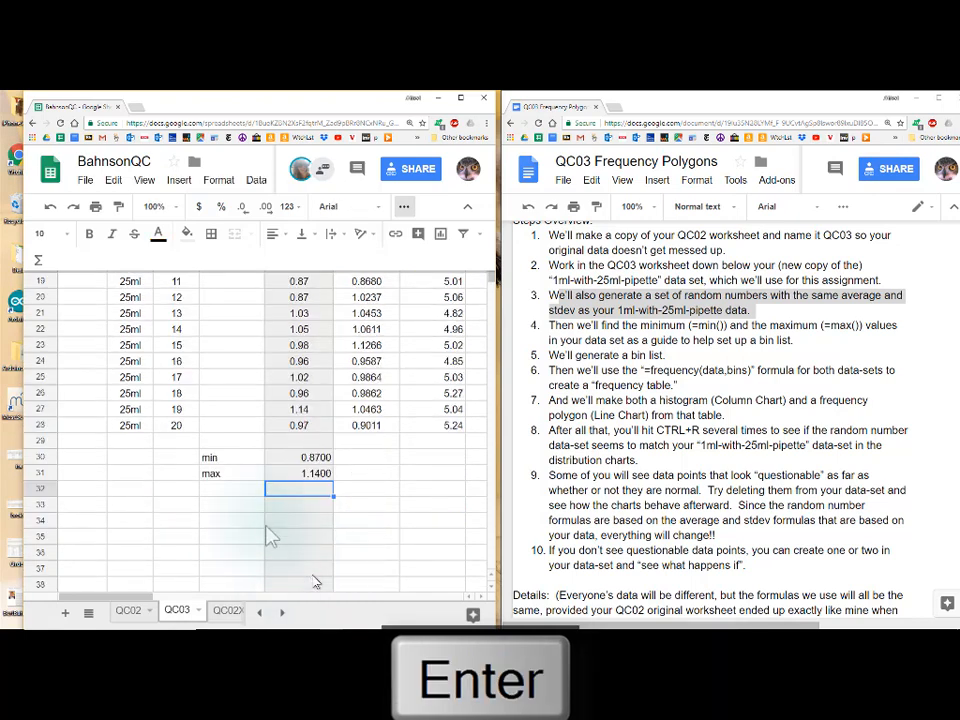
click(252, 507)
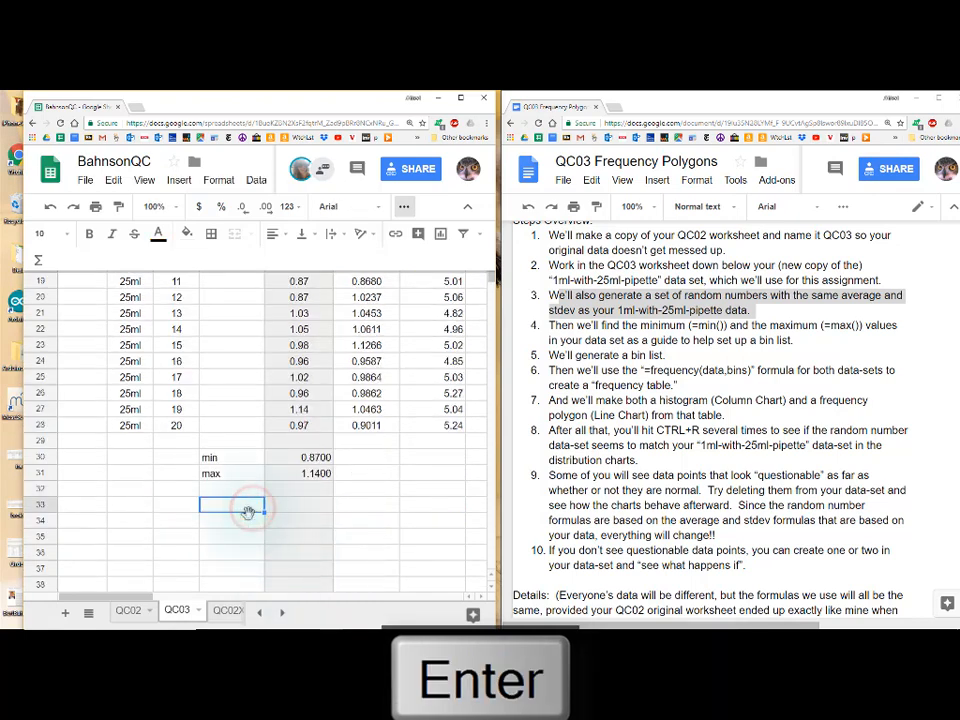
text(bins)
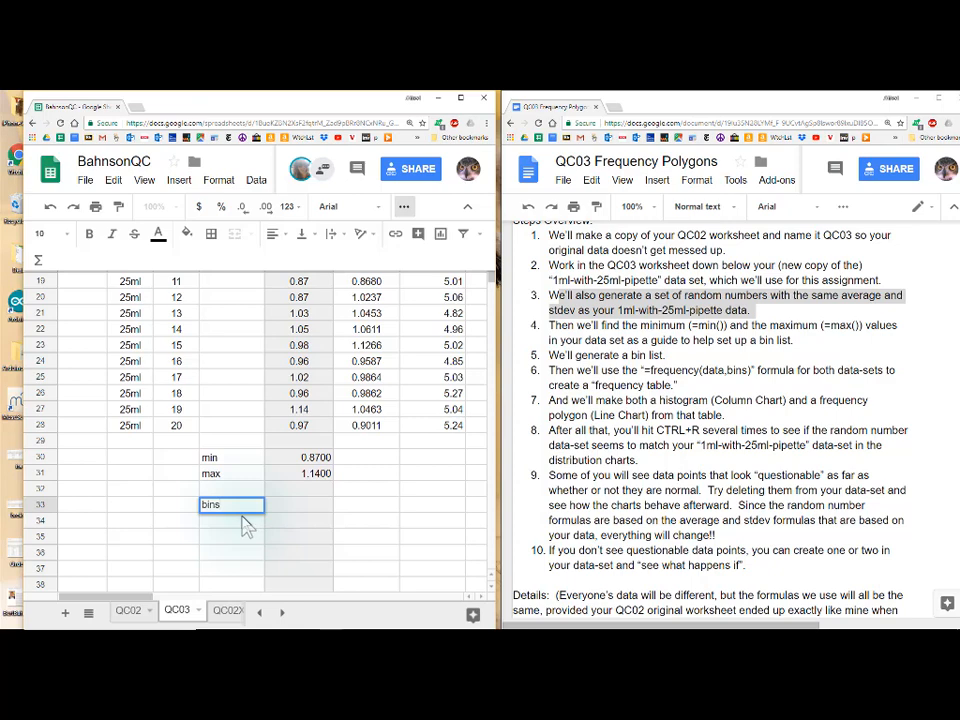
key(Up)
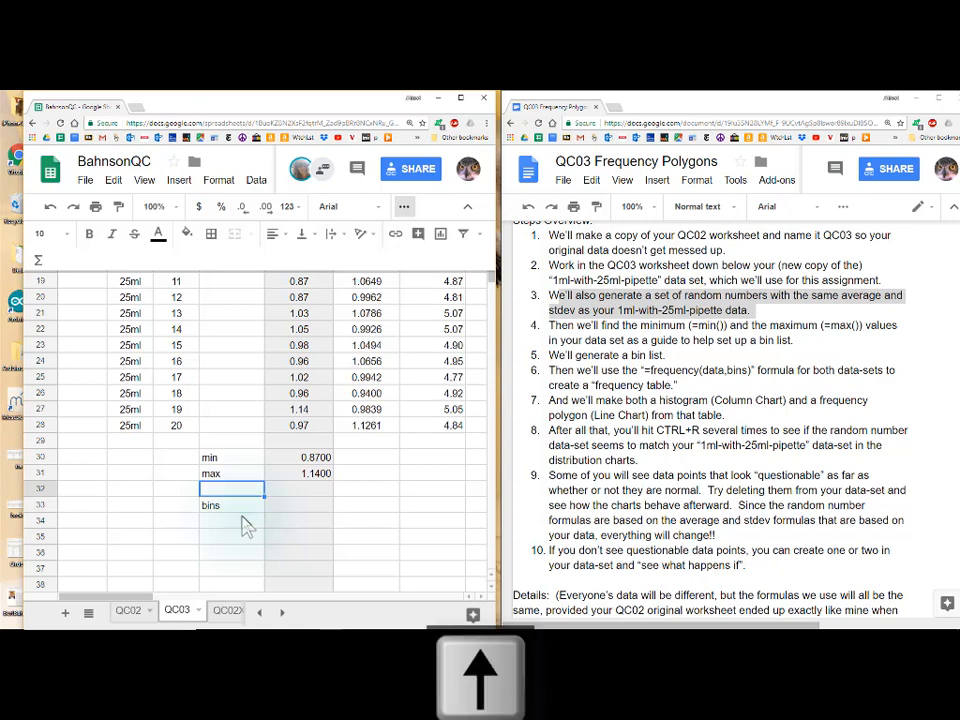
Enter .8 in D34 as the first bin value under the bins heading
key(Down)
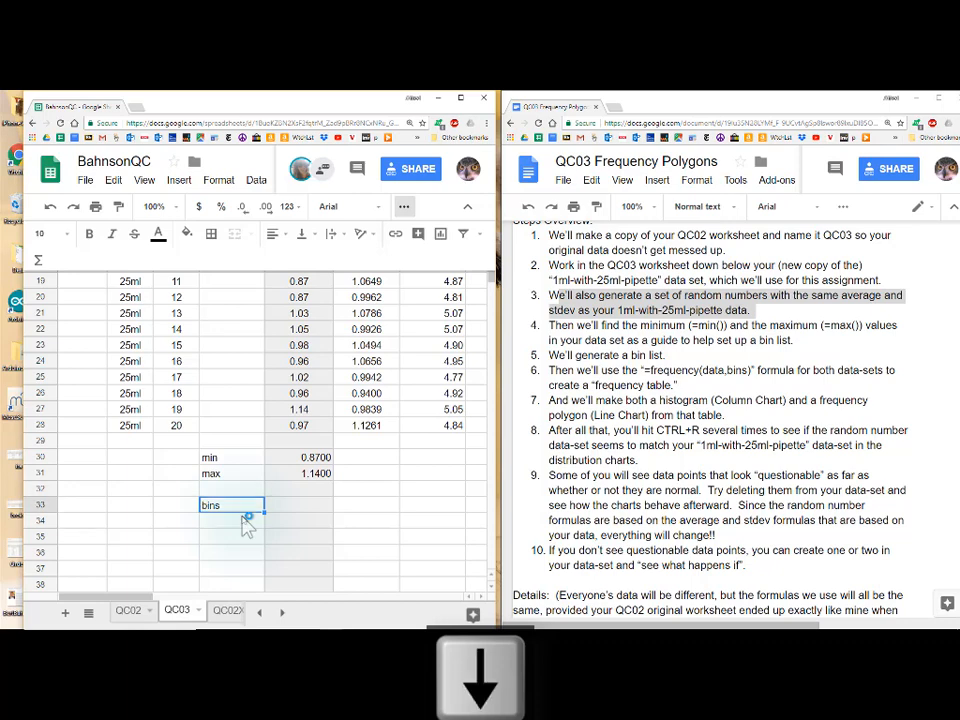
key(Down)
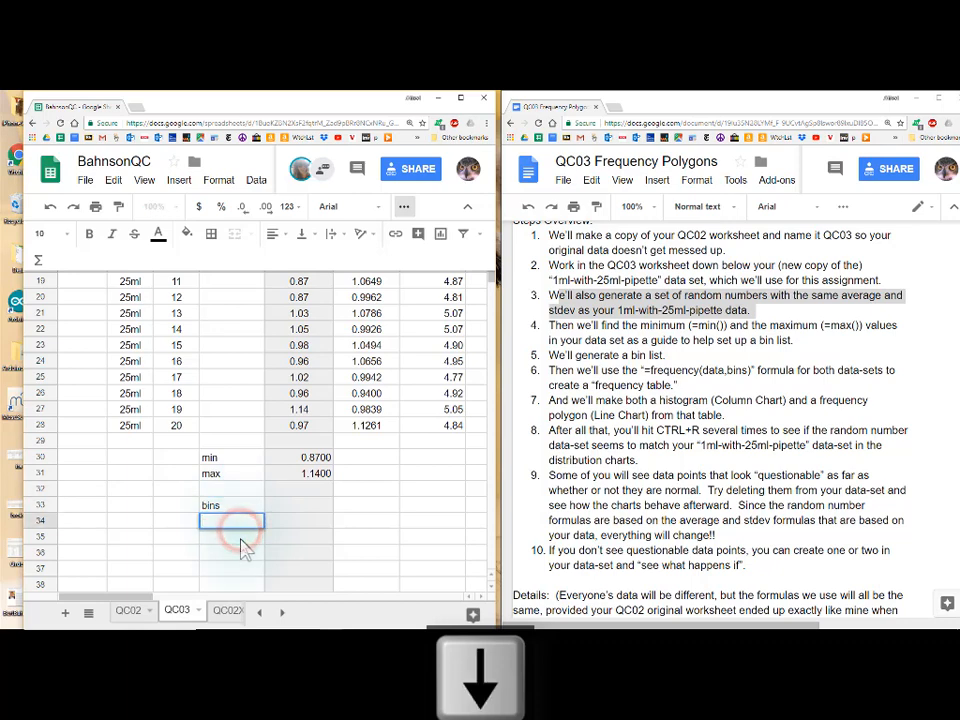
click(316, 459)
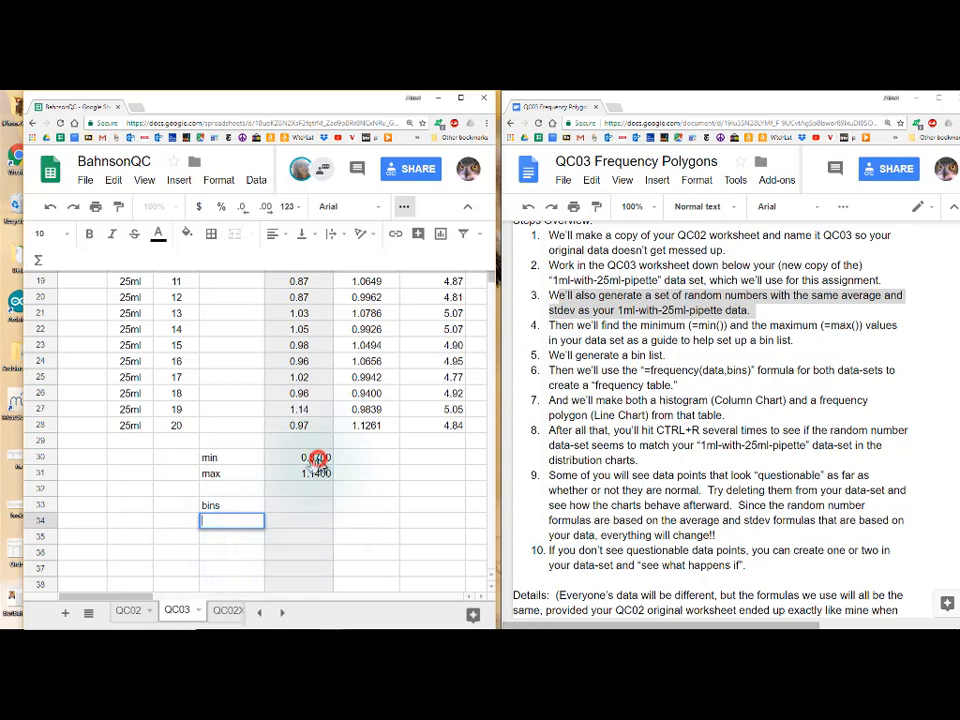
click(229, 524)
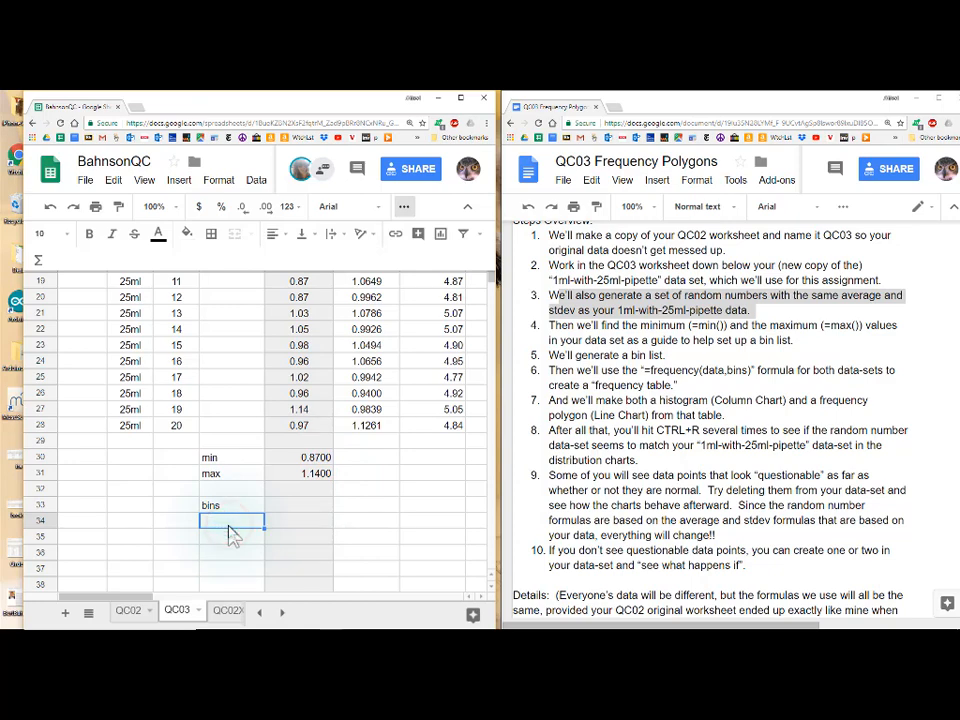
text(.8)
click(229, 538)
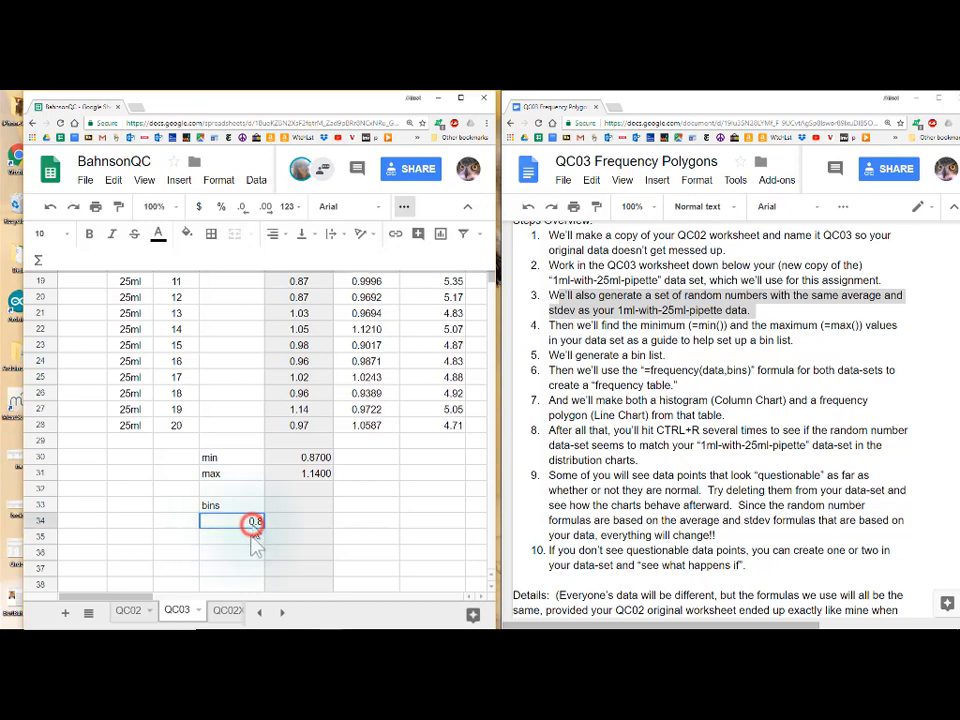
Calculate the second bin in D35 with the formula =D34+.05
scroll(252, 560, down, 2)
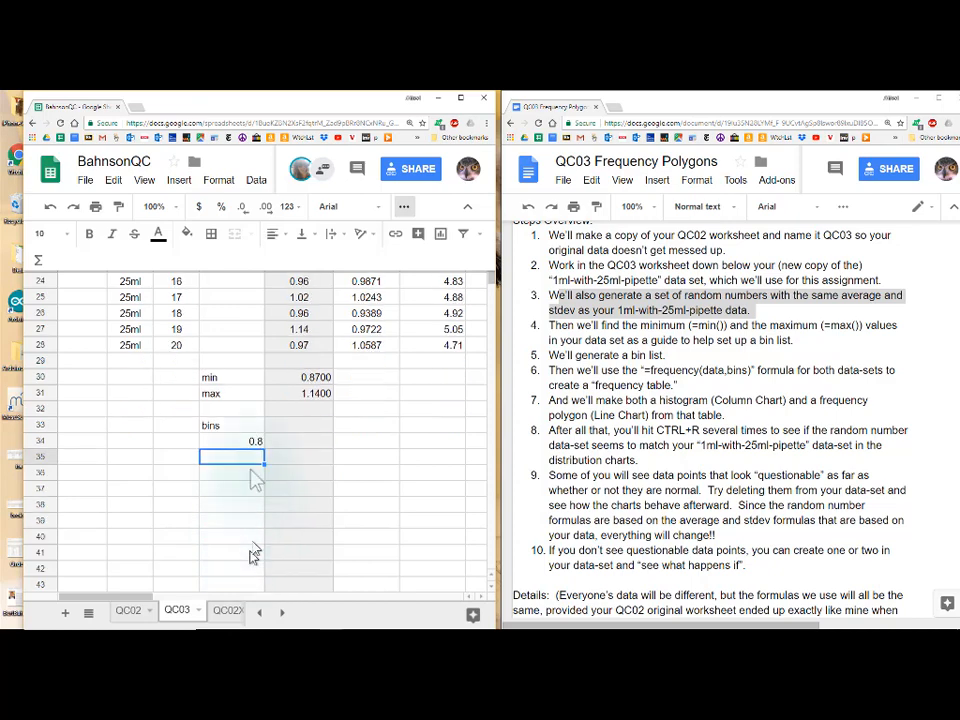
click(312, 396)
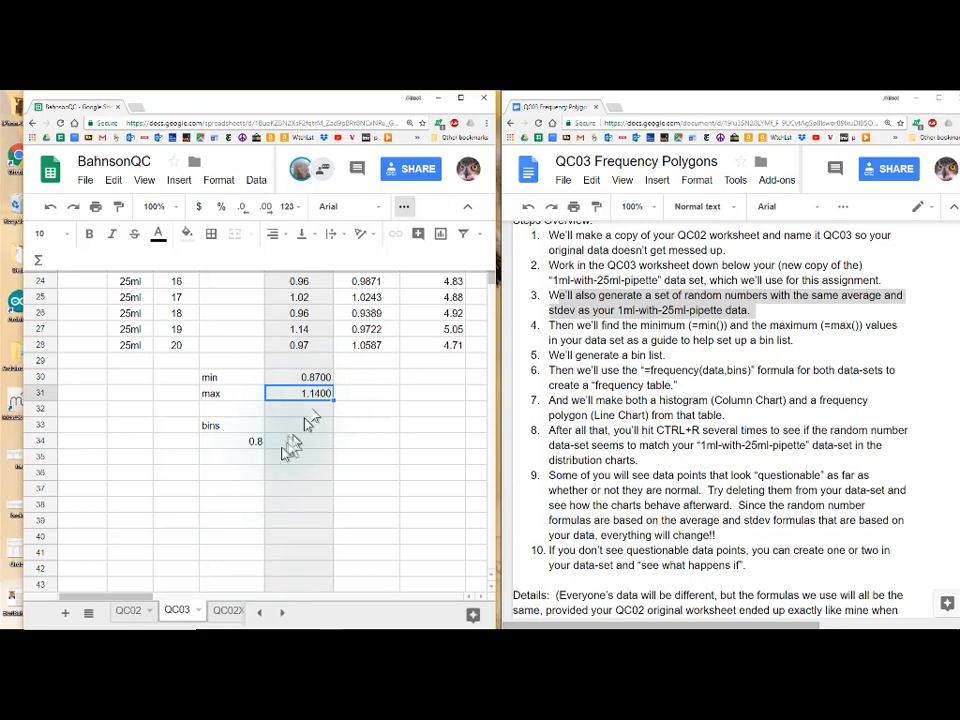
click(258, 456)
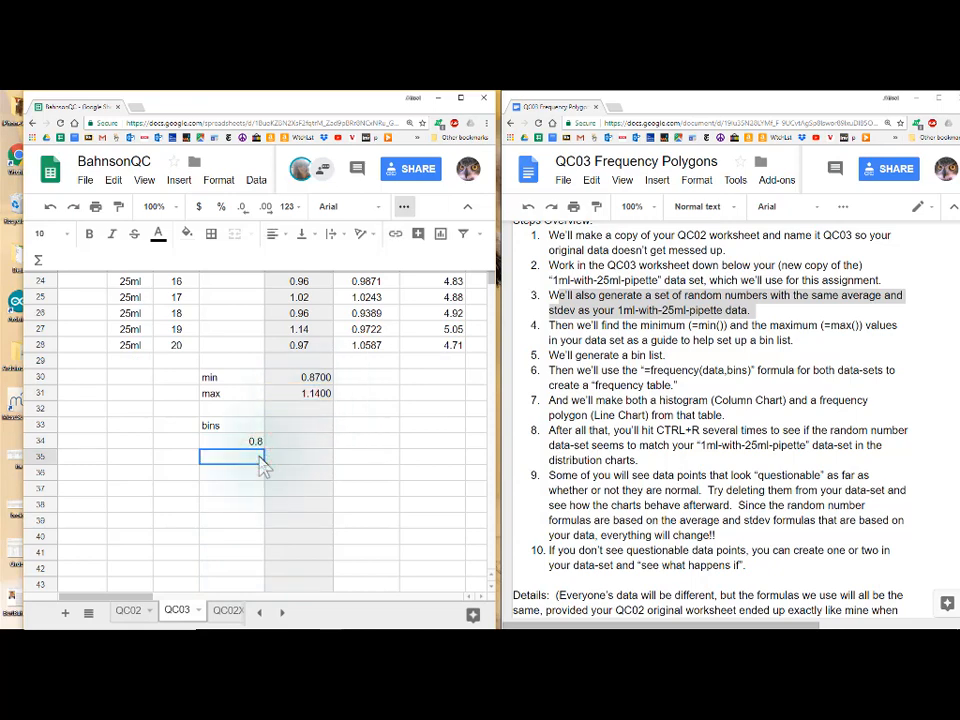
text(=)
key(Up)
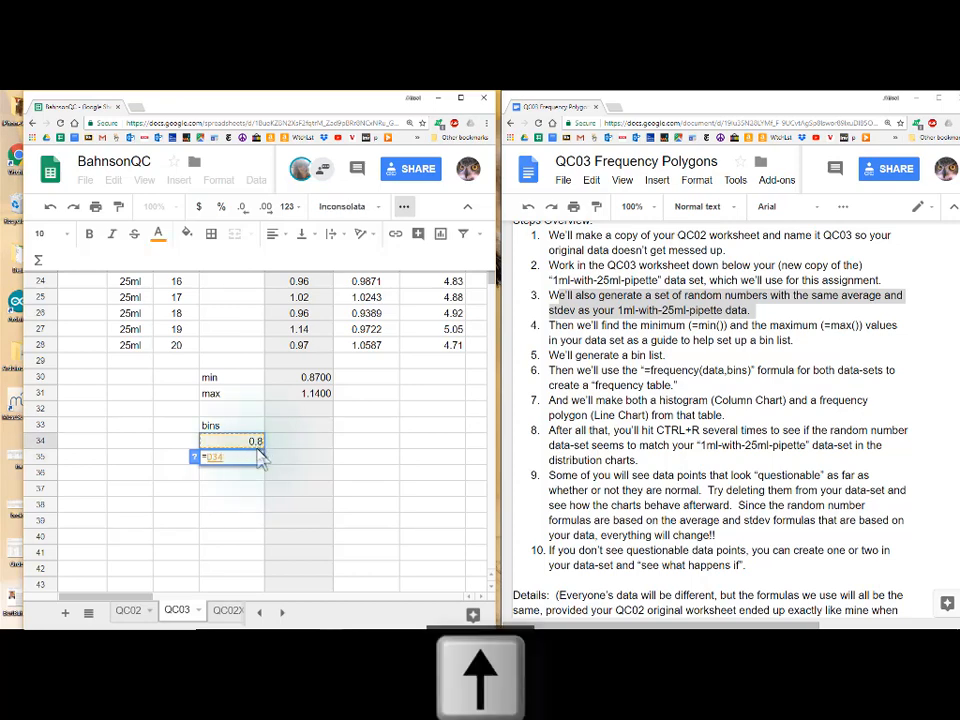
text(+)
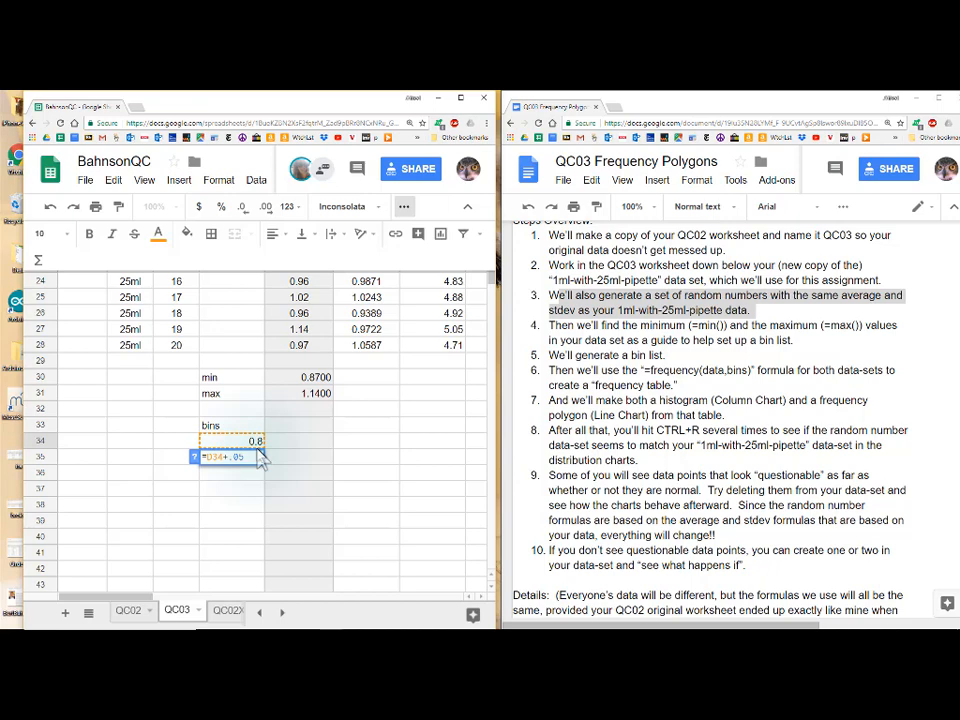
text(.05)
key(Return)
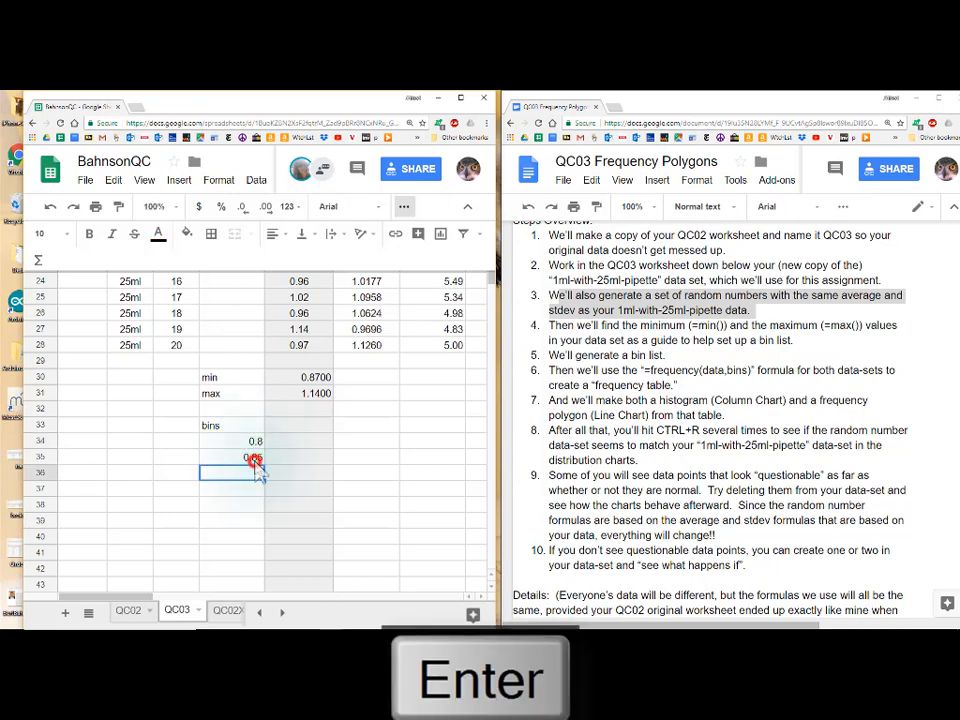
Copy the bin formula from D35 down the column through D51
click(255, 459)
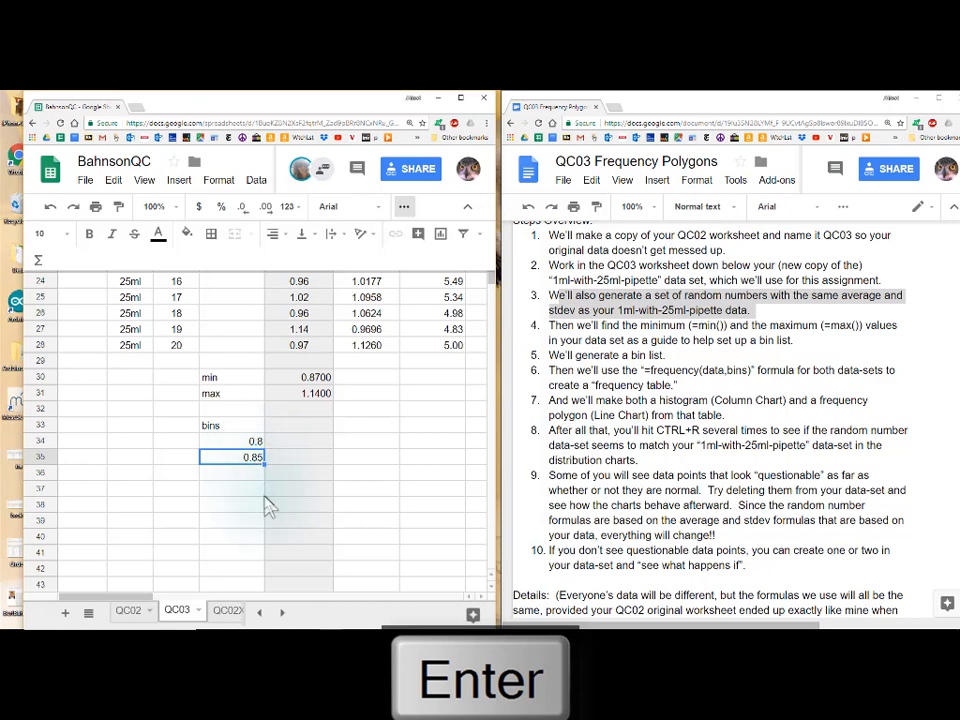
key(ctrl+c)
key(shift+Down)
key(shift+Down)
key(shift+Down)
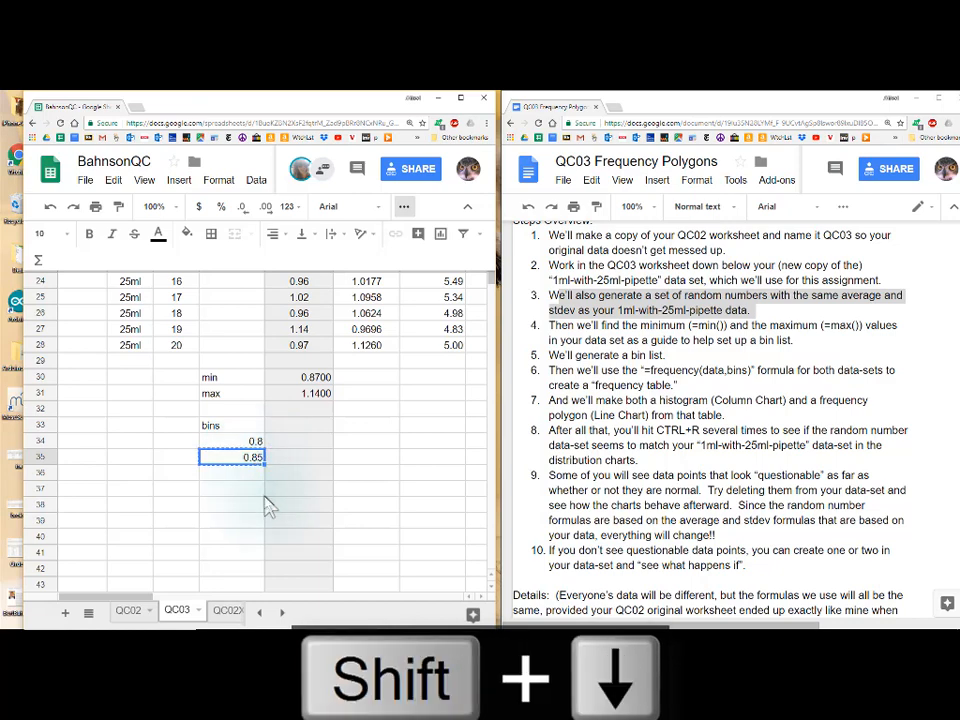
key(shift+Down)
key(shift+Down)
key(shift+Down)
key(shift+Down)
key(shift+Down)
key(shift+Down)
key(shift+Down)
key(shift+Down)
key(shift+Down)
key(shift+Down)
key(shift+Down)
key(shift+Down)
key(shift+Down)
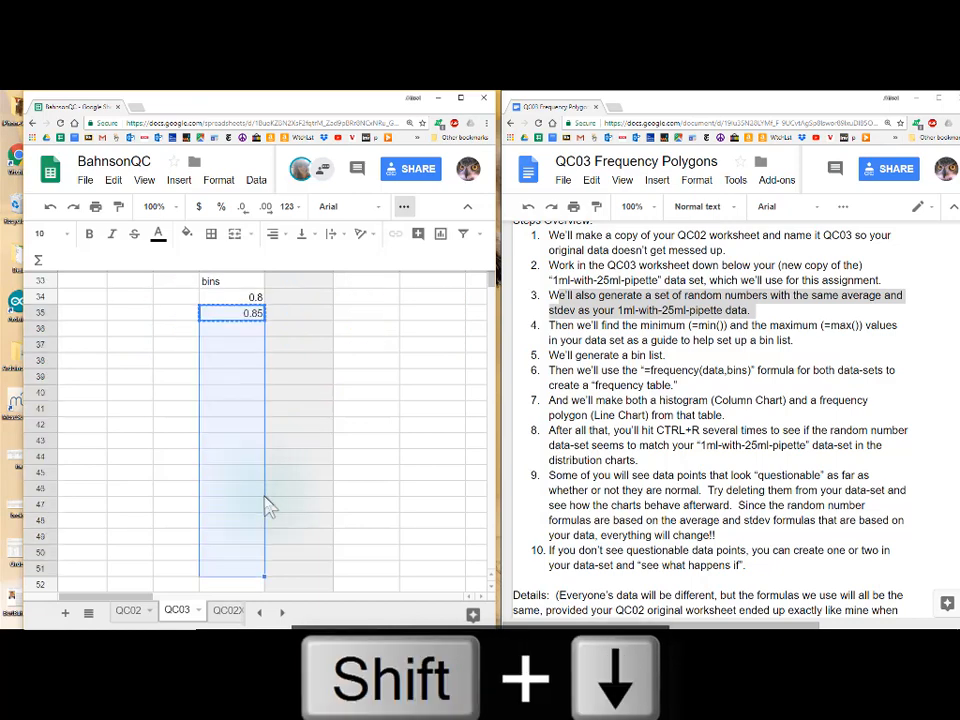
key(ctrl+v)
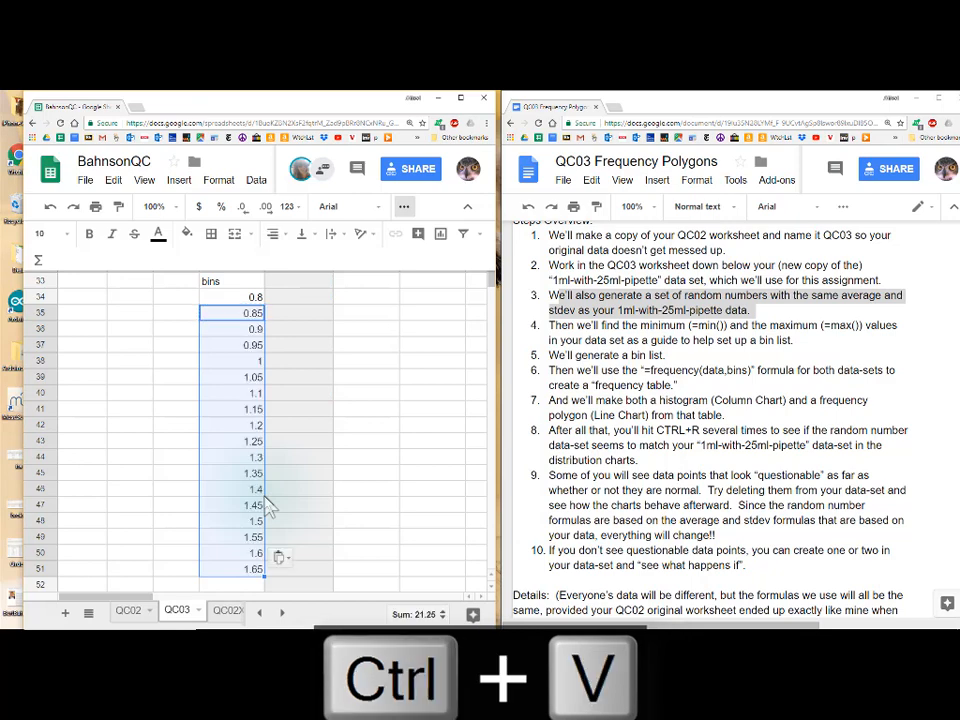
Compare the bin list from 0.8 upward with the data's maximum and the weights of delivery to judge which bins are needed
scroll(270, 505, up, 3)
click(318, 365)
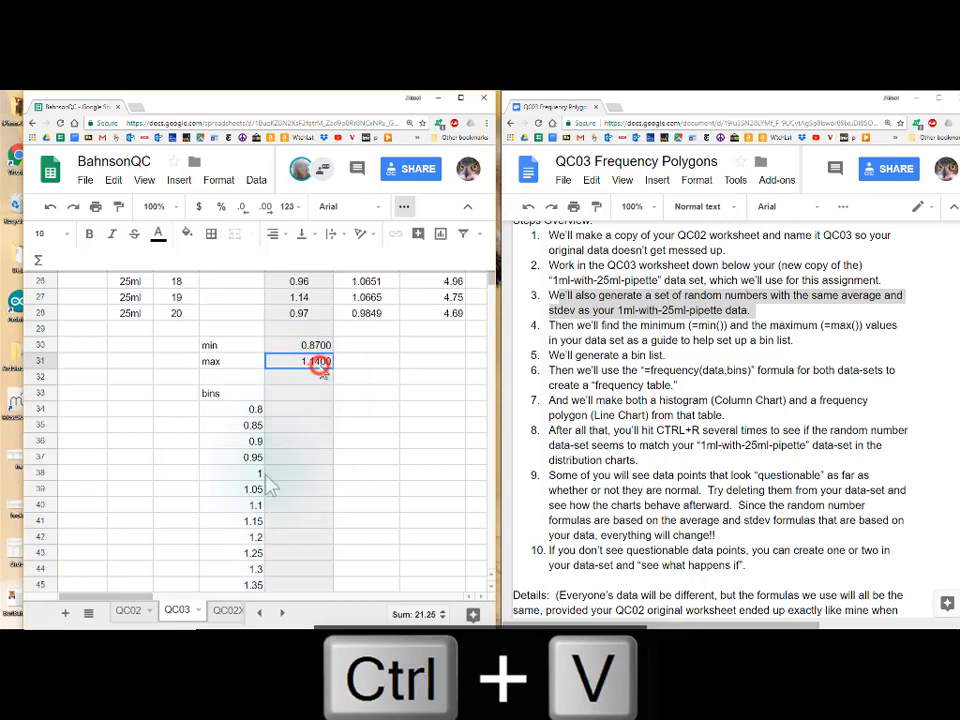
scroll(257, 505, down, 1)
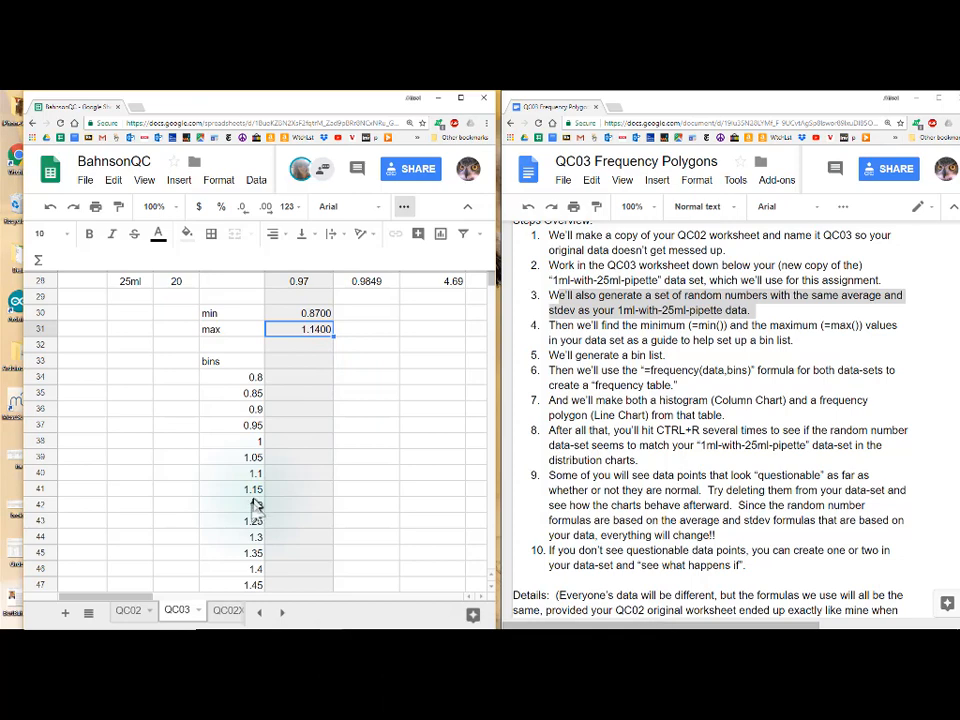
click(253, 507)
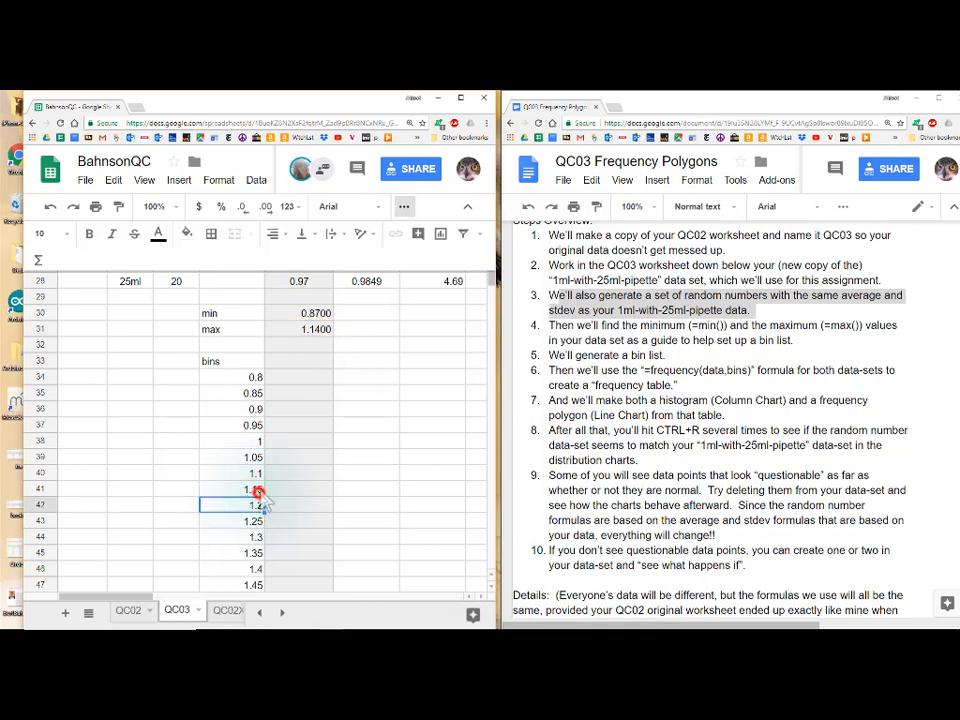
drag(252, 377, 252, 490)
scroll(290, 340, up, 4)
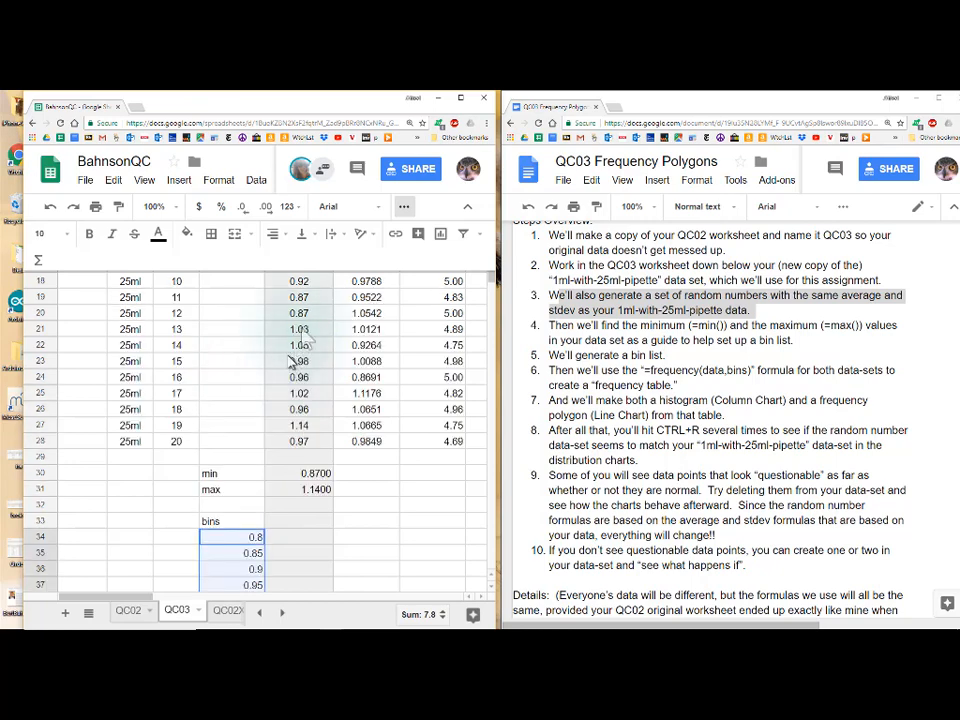
scroll(306, 321, up, 2)
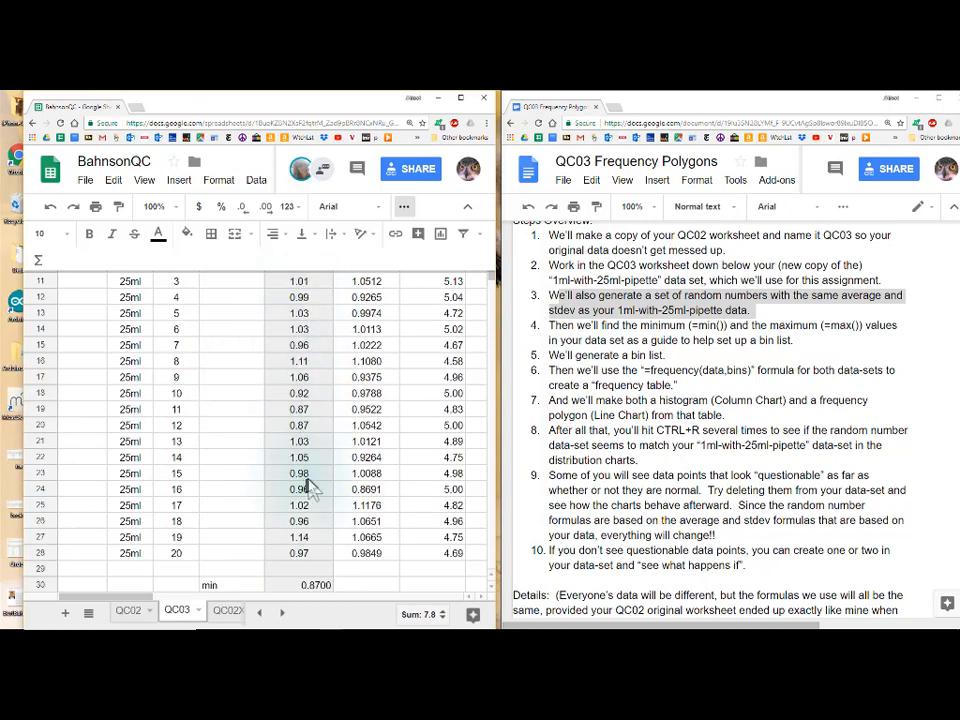
scroll(315, 490, down, 6)
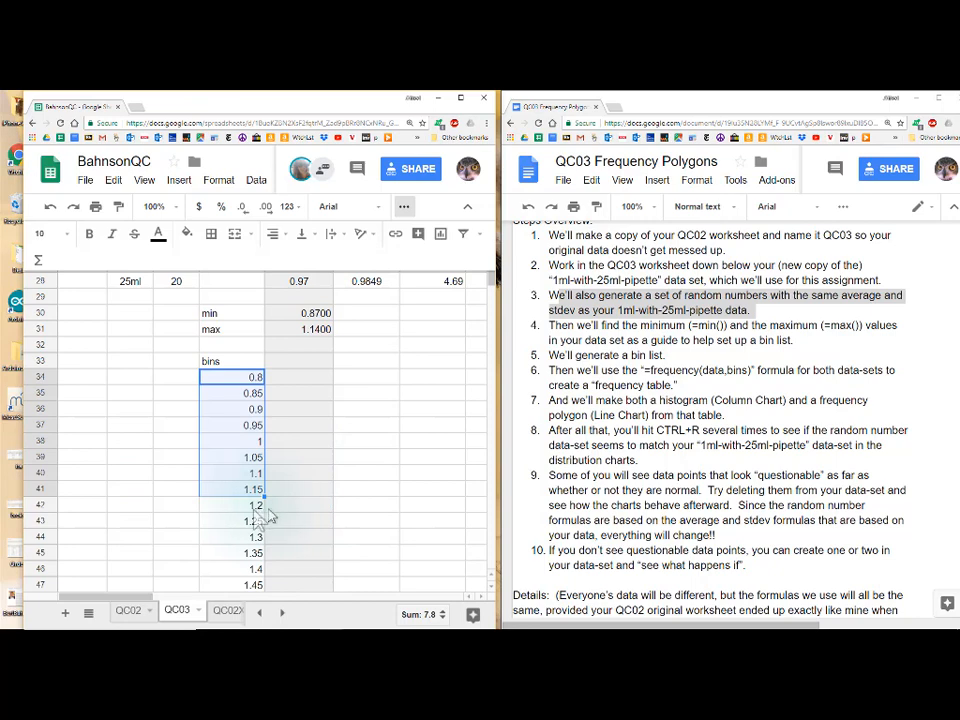
click(254, 508)
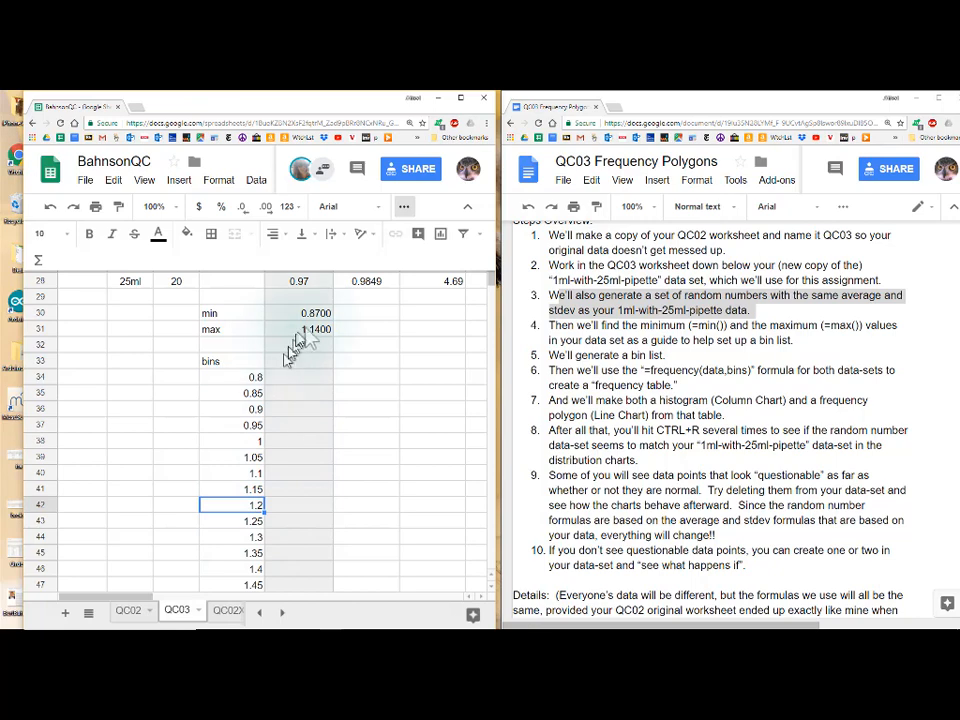
click(310, 328)
click(255, 509)
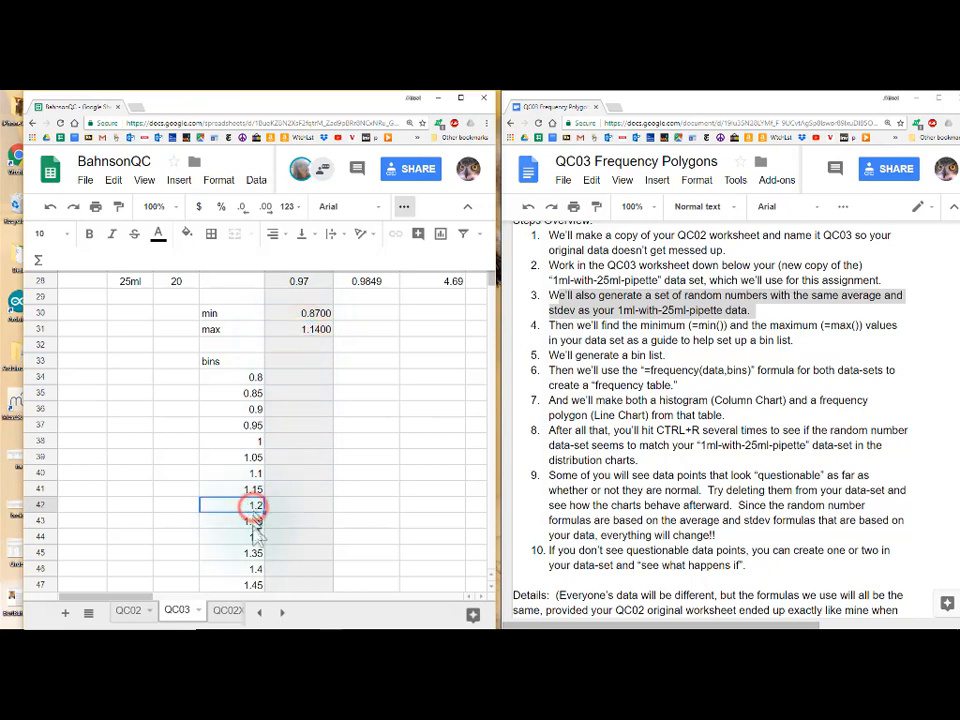
click(253, 522)
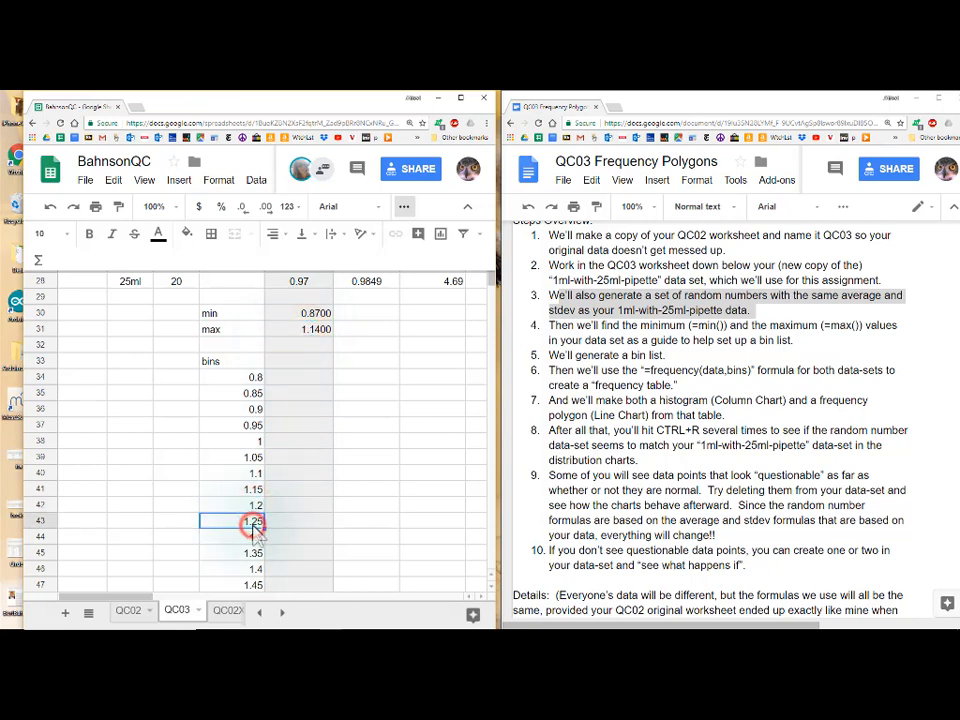
Clear the bin values 1.3 through 1.65 at the end of the list and undo that clearing
drag(255, 540, 260, 568)
drag(258, 538, 259, 538)
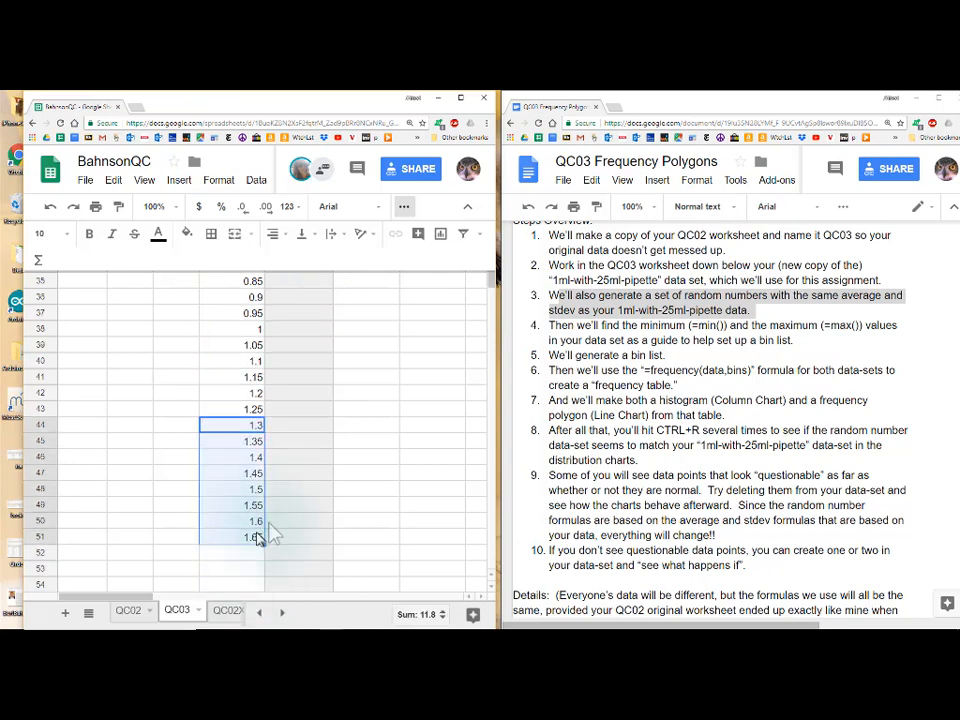
key(Delete)
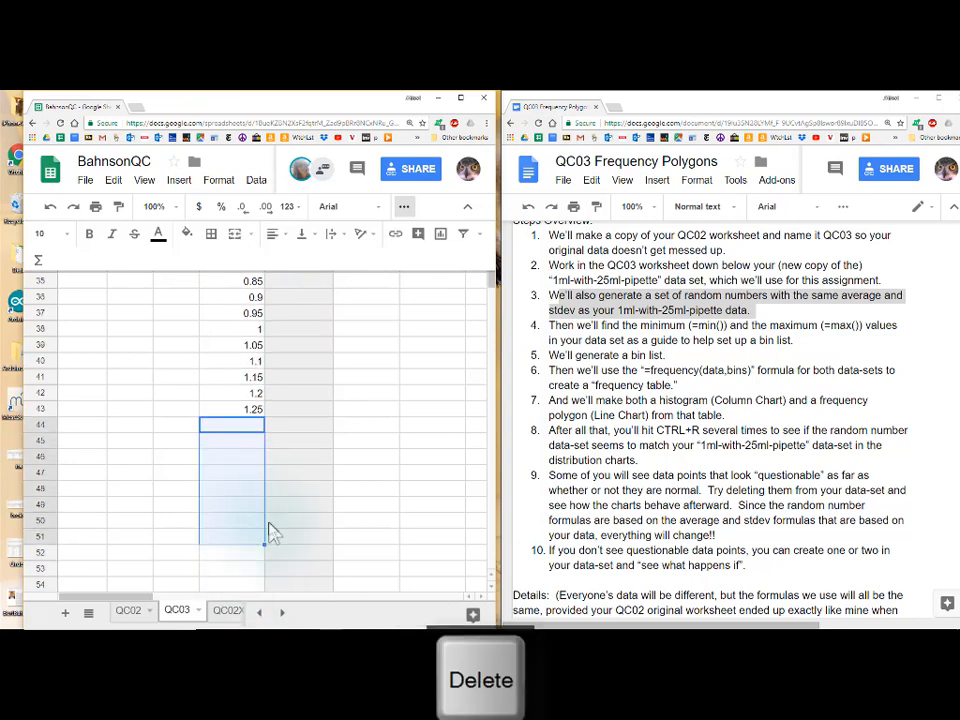
scroll(272, 533, up, 3)
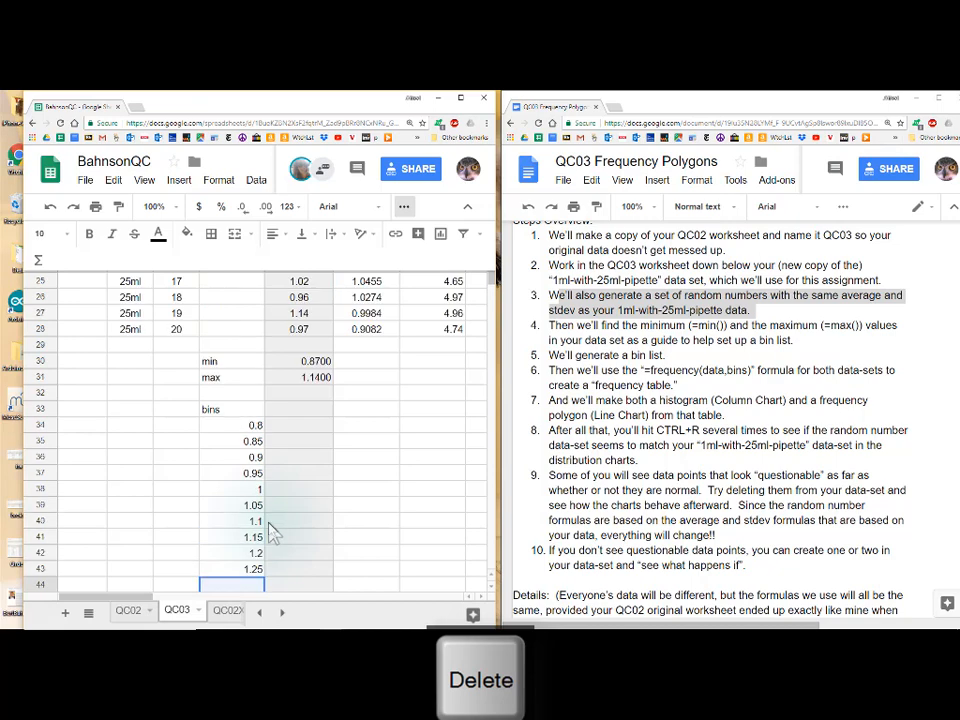
key(ctrl+z)
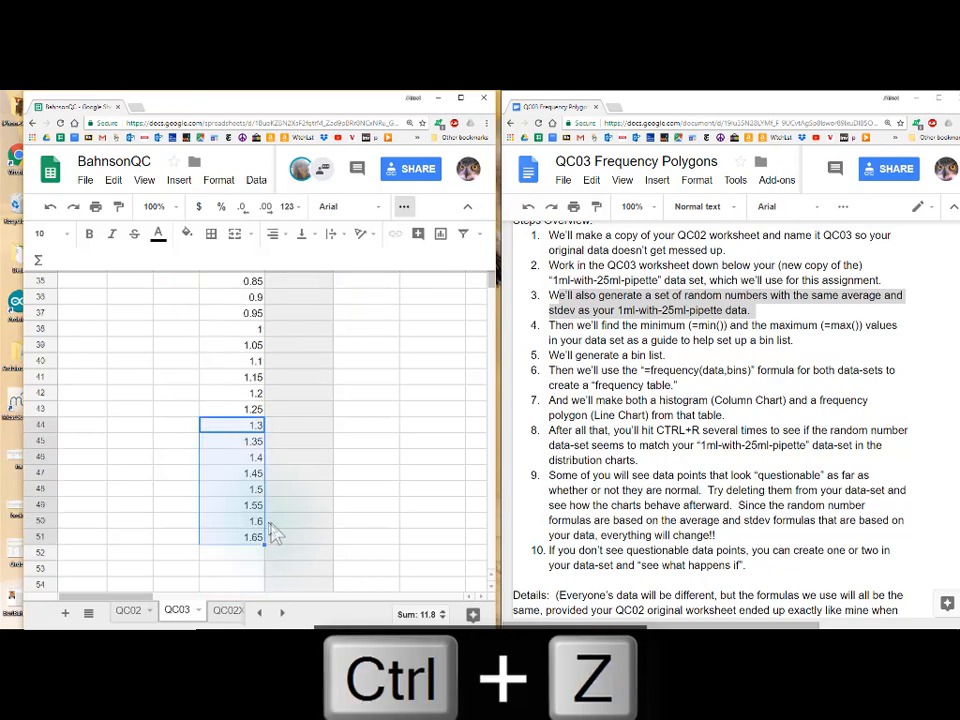
Center-align the whole of column E, including the min and max results
scroll(272, 529, up, 3)
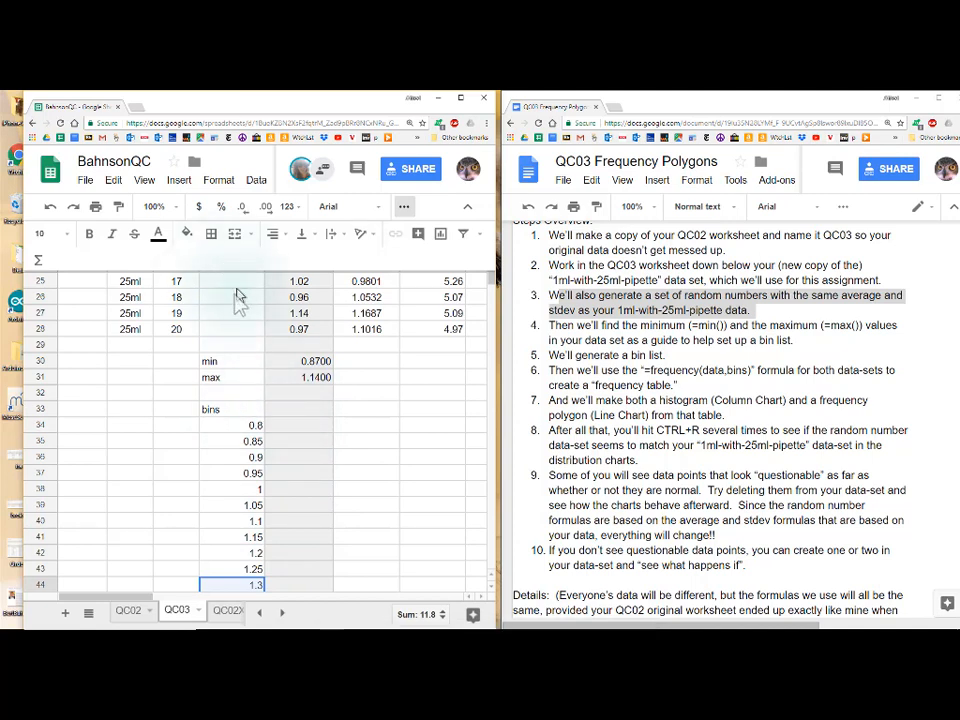
scroll(237, 300, up, 3)
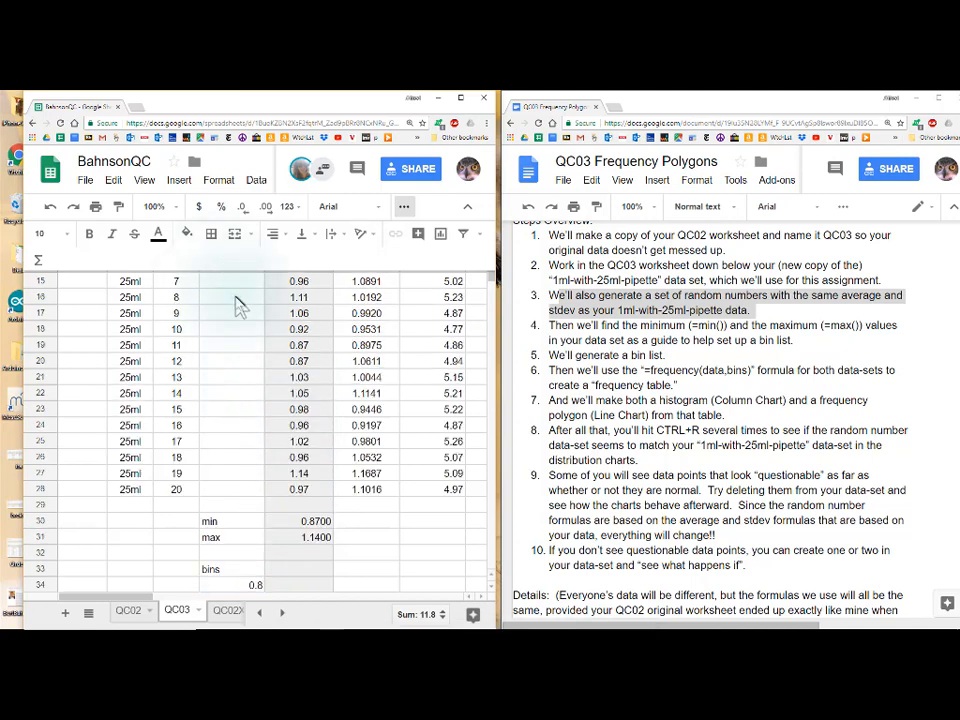
click(404, 208)
click(404, 208)
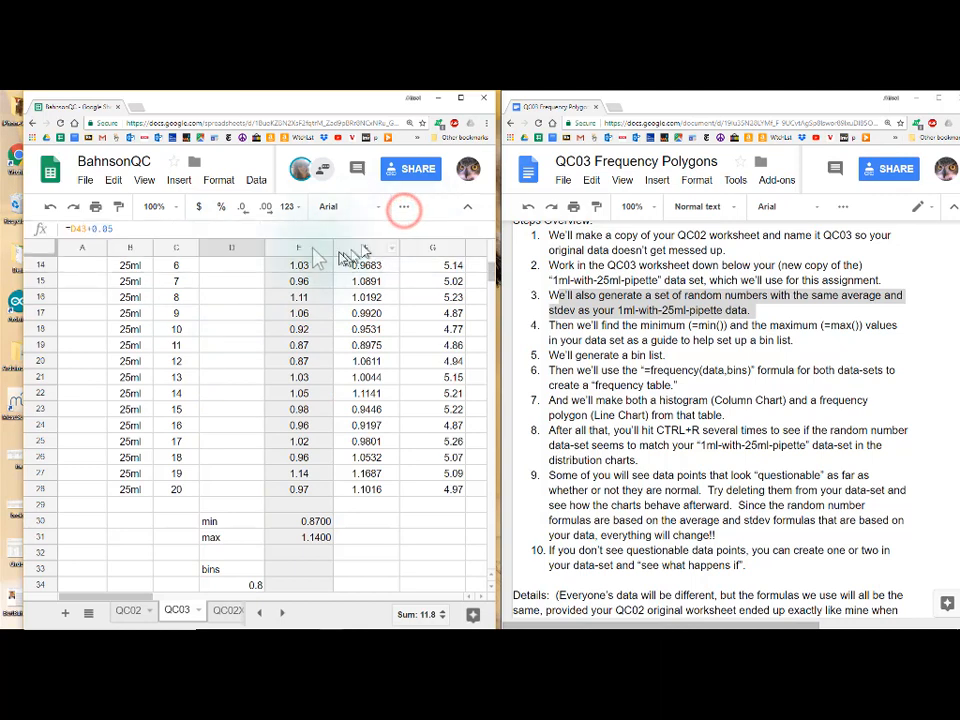
click(296, 247)
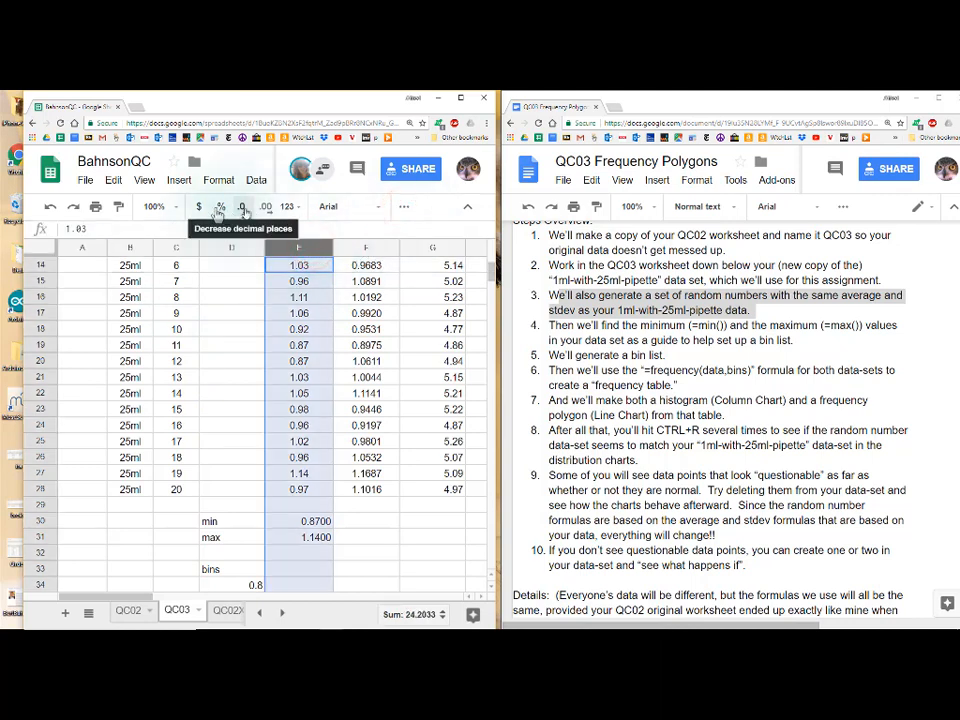
click(405, 208)
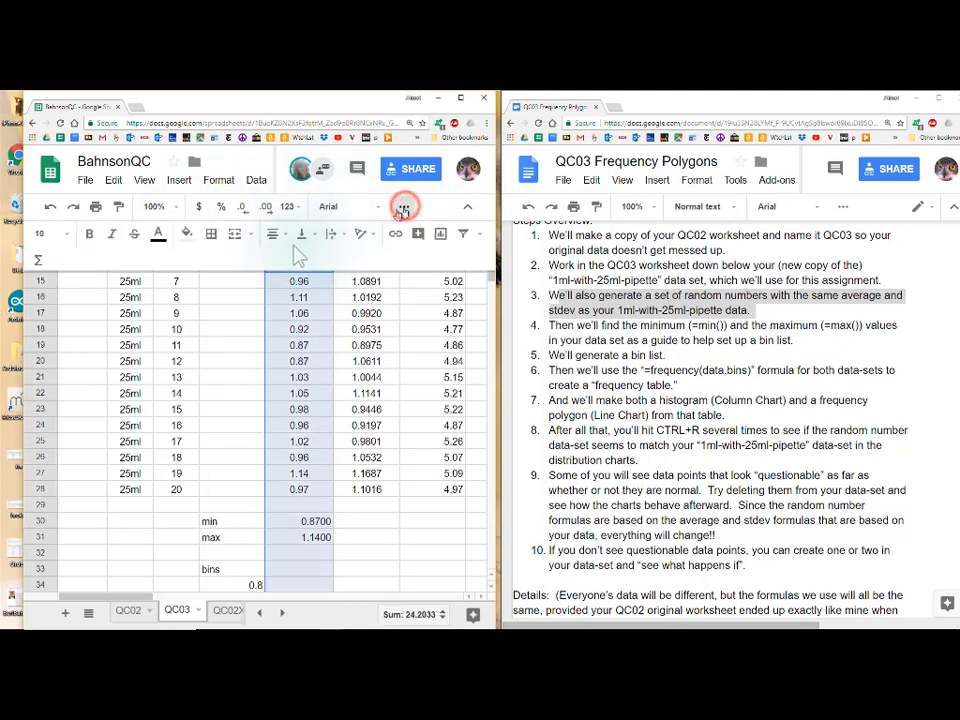
click(281, 234)
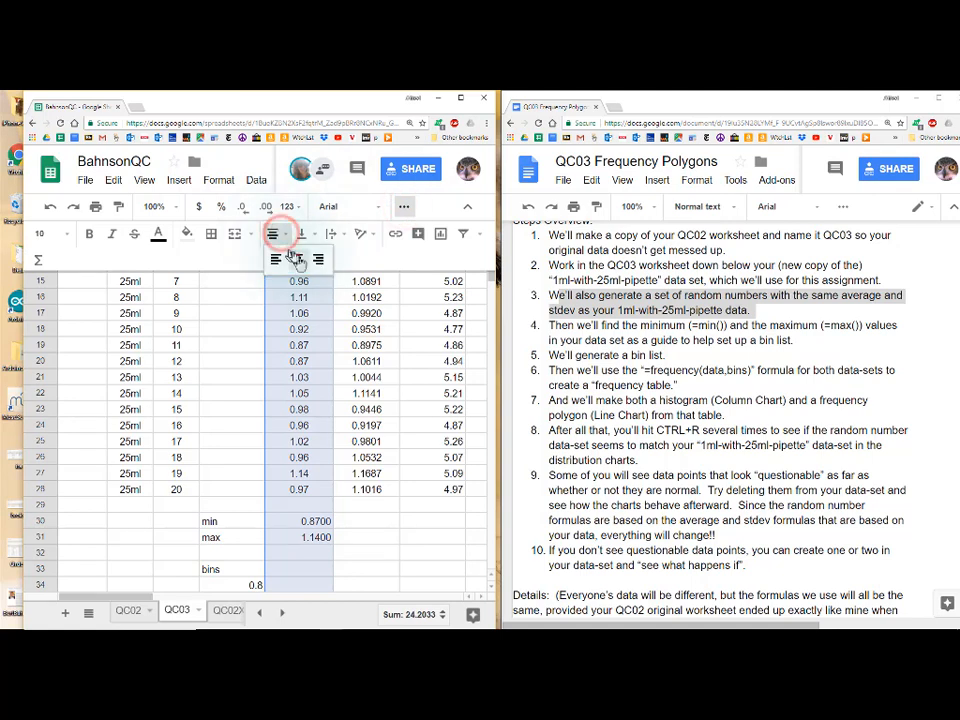
click(297, 258)
scroll(300, 400, down, 2)
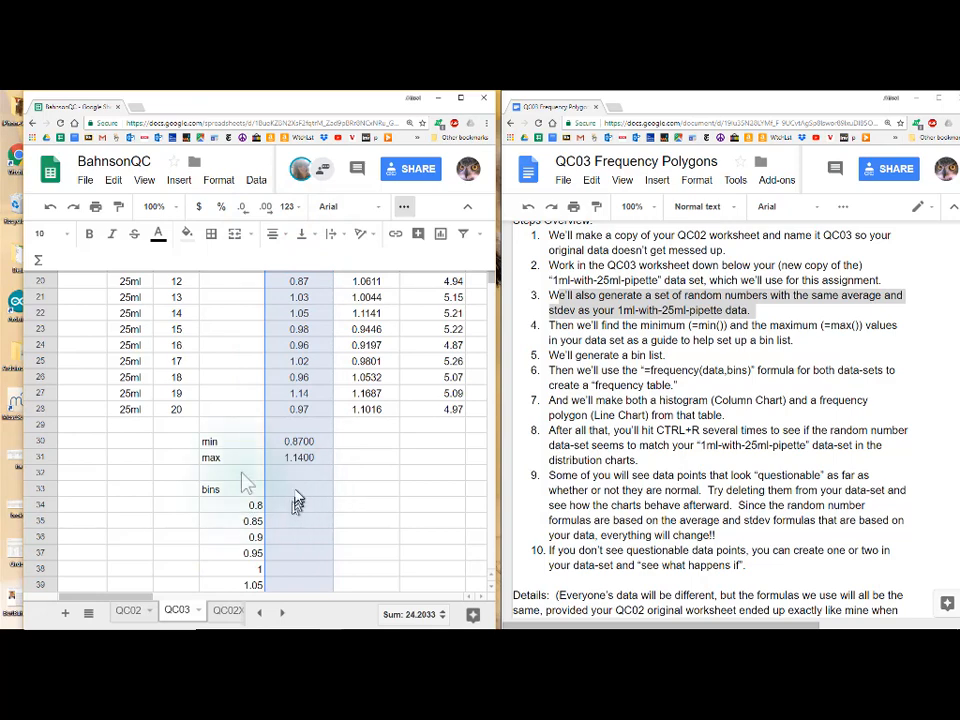
scroll(240, 303, up, 2)
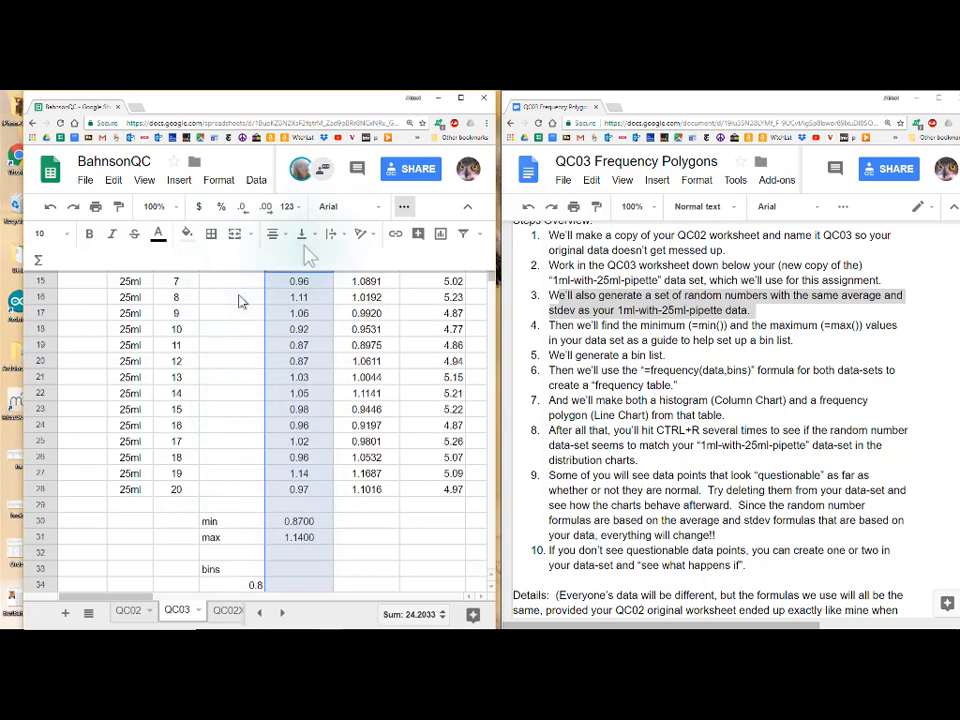
Center-align the whole of column D, including the min, max and bins labels and the bin values
click(402, 208)
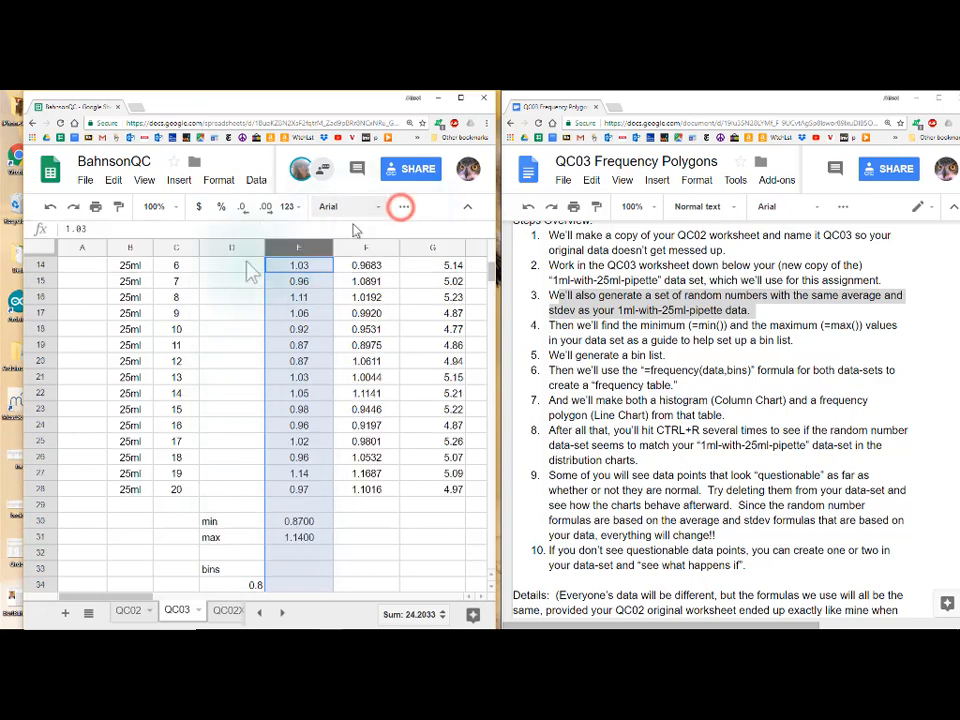
click(240, 248)
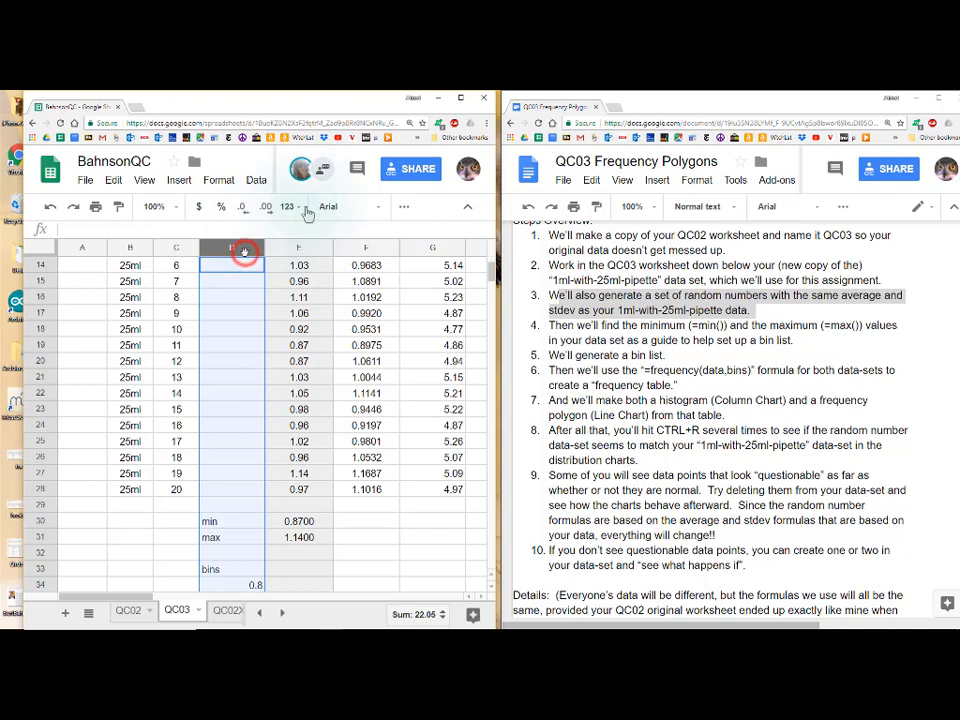
click(402, 207)
click(275, 235)
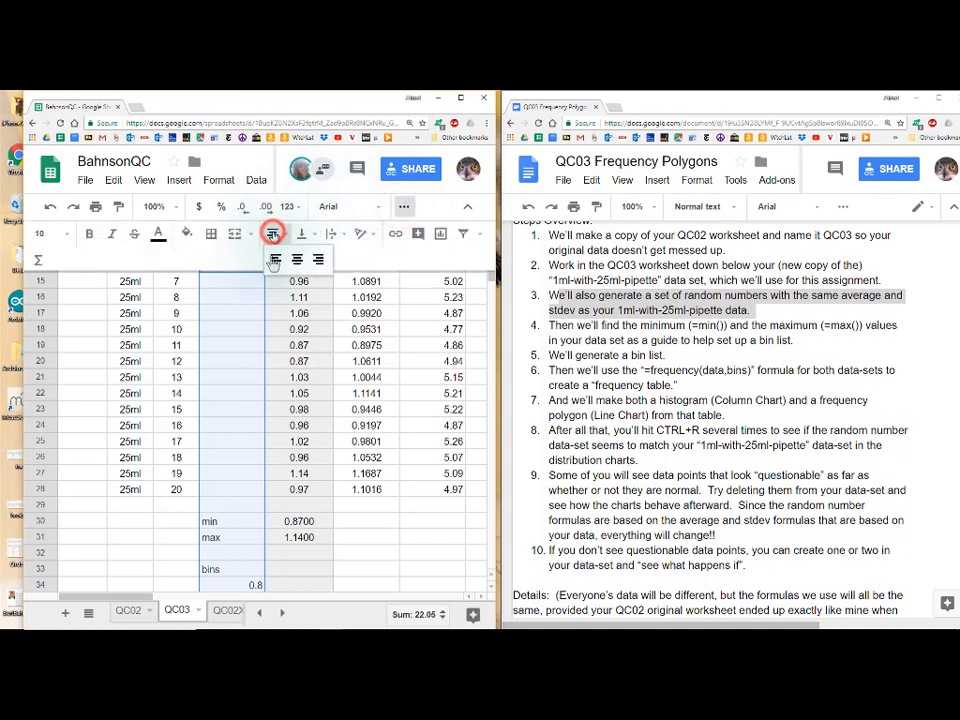
click(297, 262)
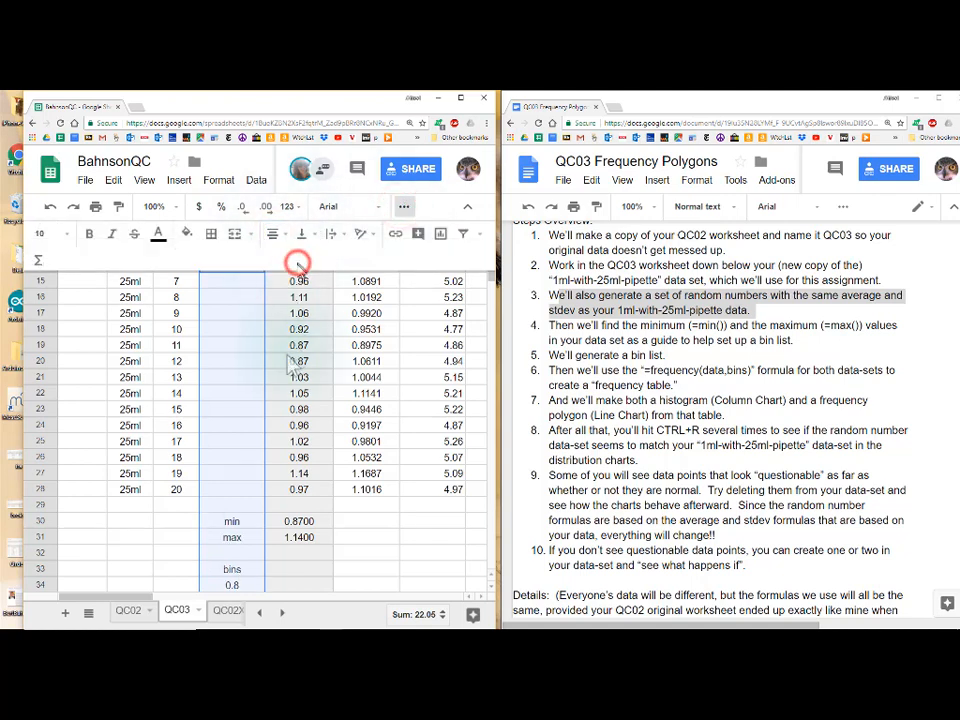
Review the bin list, the empty cell E33 beside the bins label, and the weight of delivery header in E8
scroll(293, 320, up, 3)
scroll(290, 362, down, 5)
scroll(290, 362, down, 3)
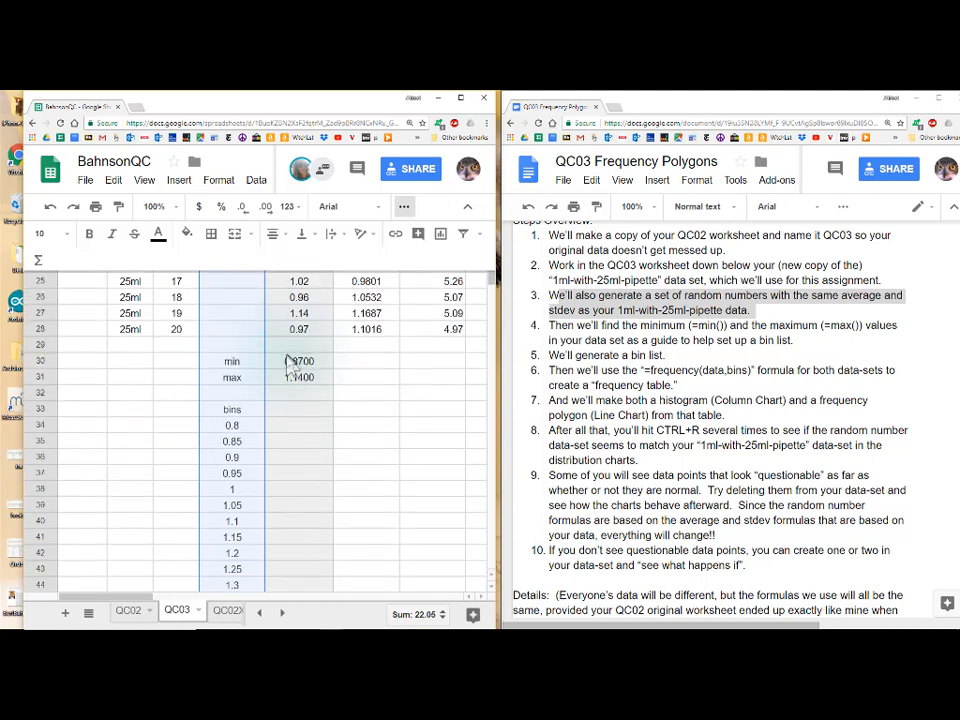
scroll(313, 345, up, 1)
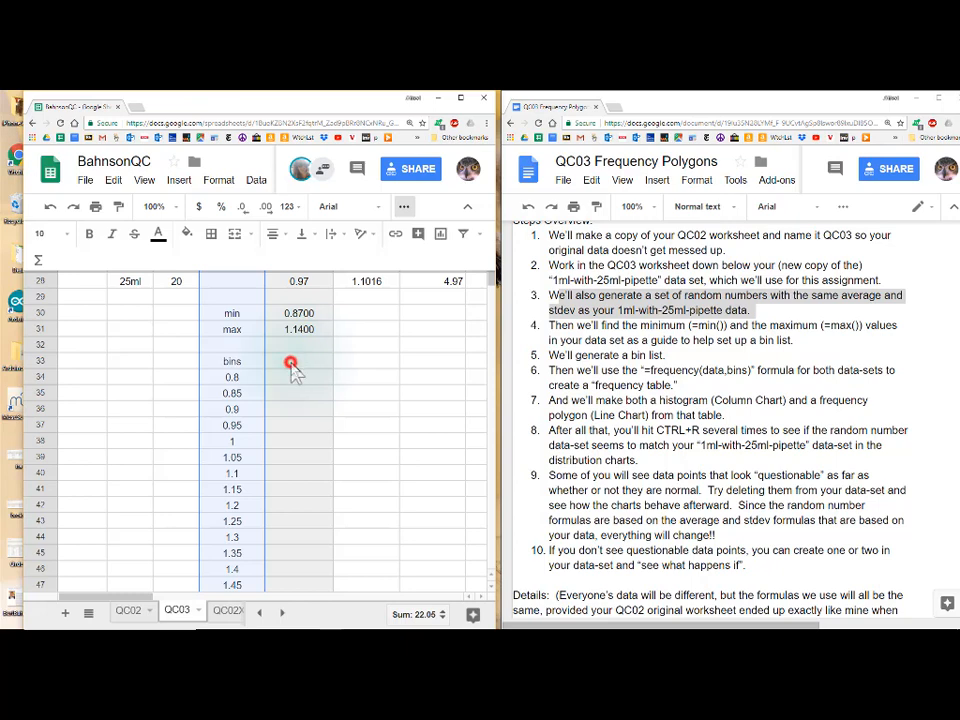
click(290, 363)
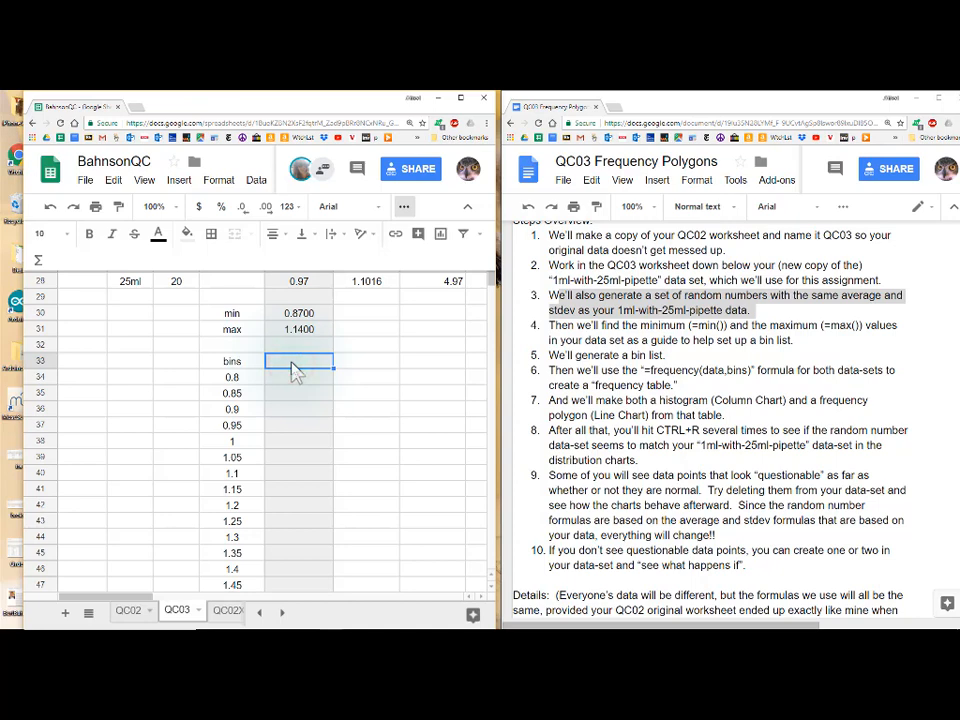
scroll(295, 370, up, 9)
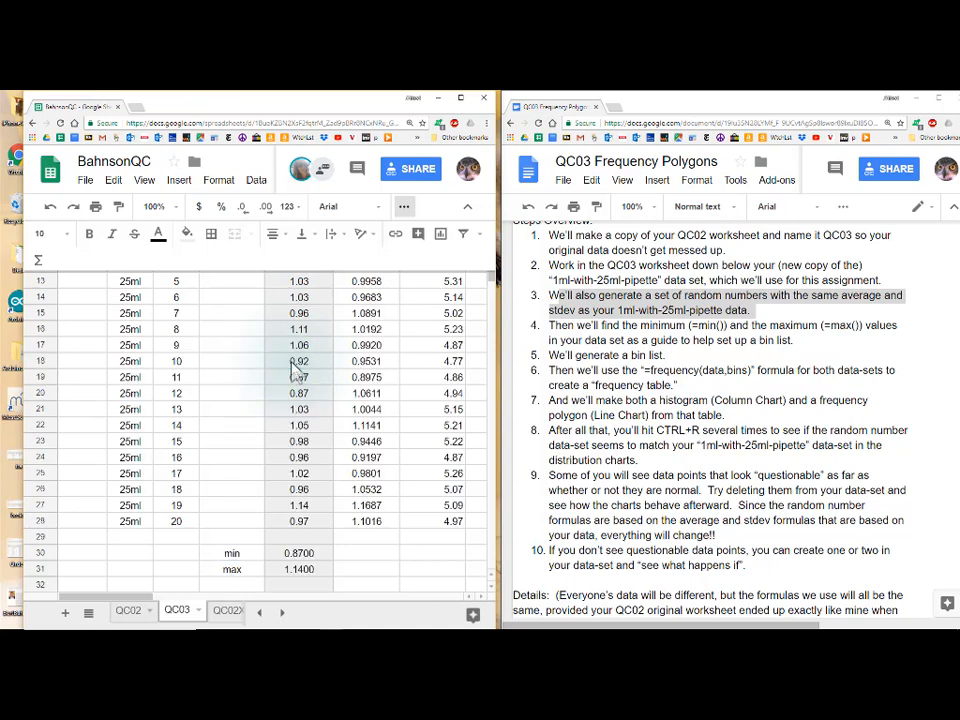
click(302, 408)
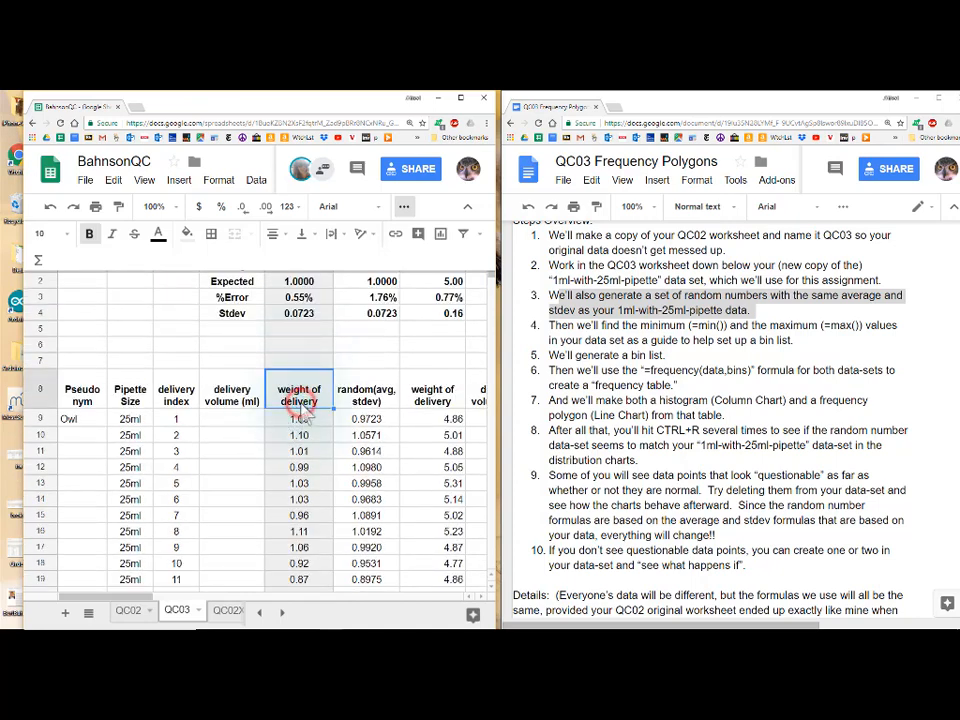
scroll(303, 410, down, 8)
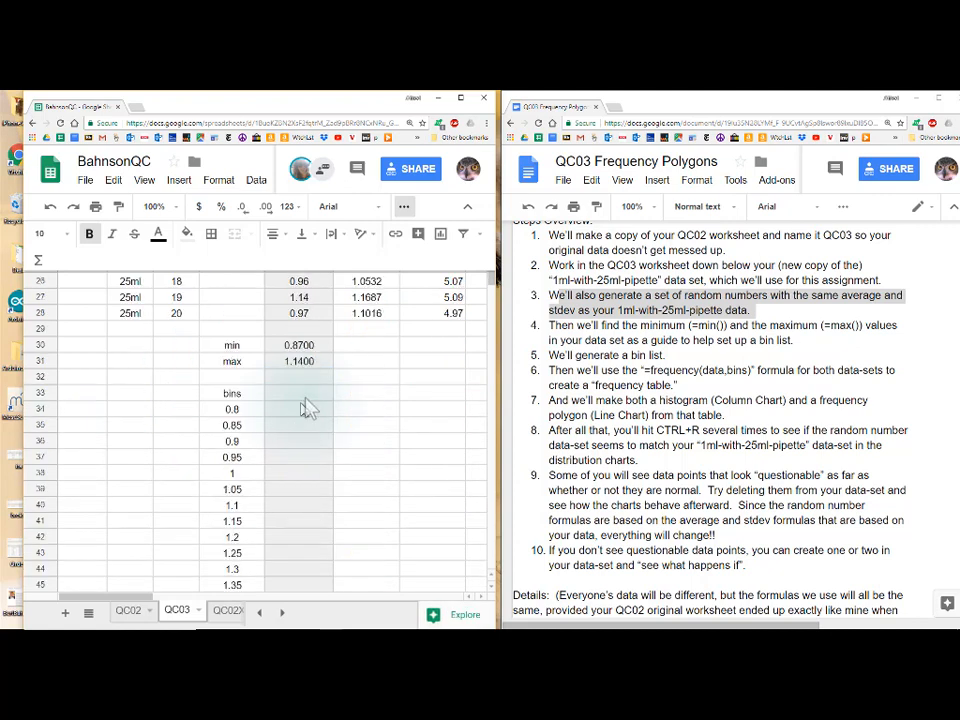
click(304, 393)
text(=)
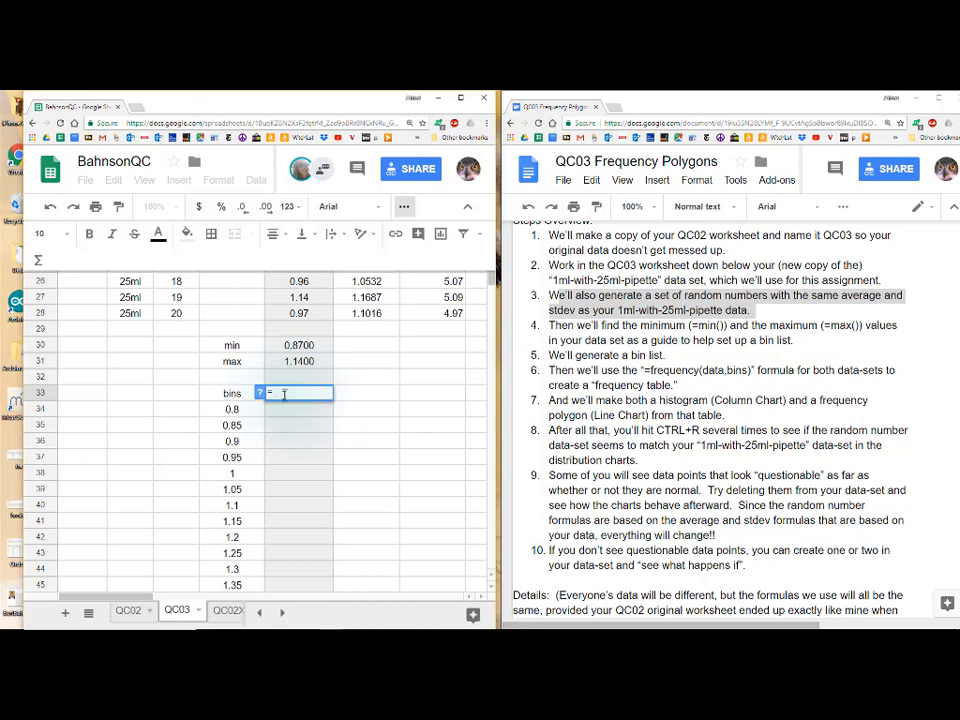
scroll(308, 377, up, 7)
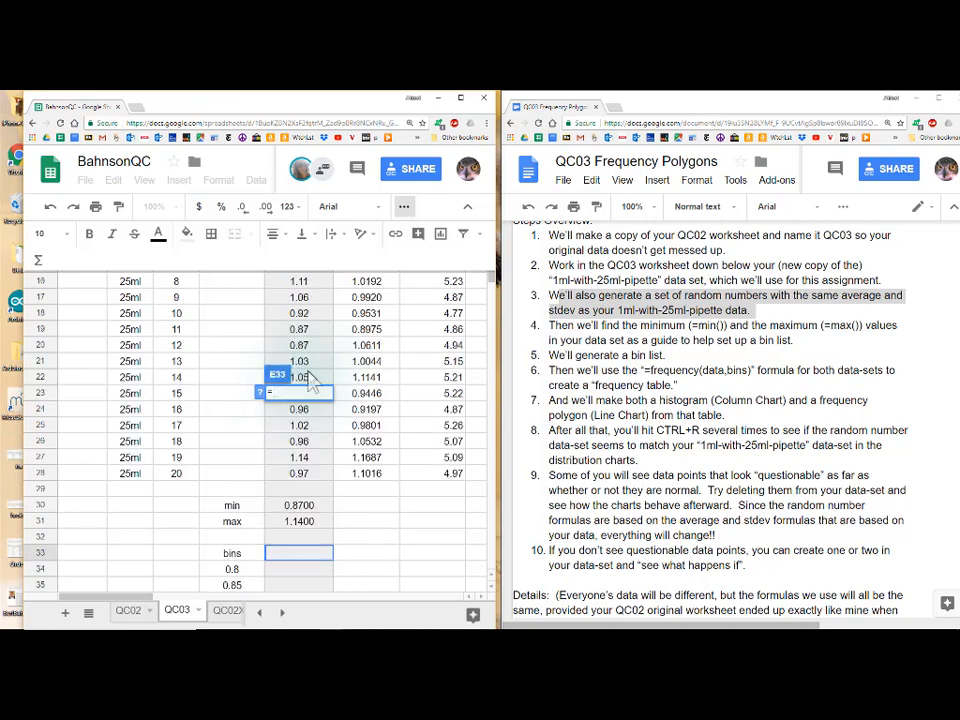
scroll(300, 445, down, 7)
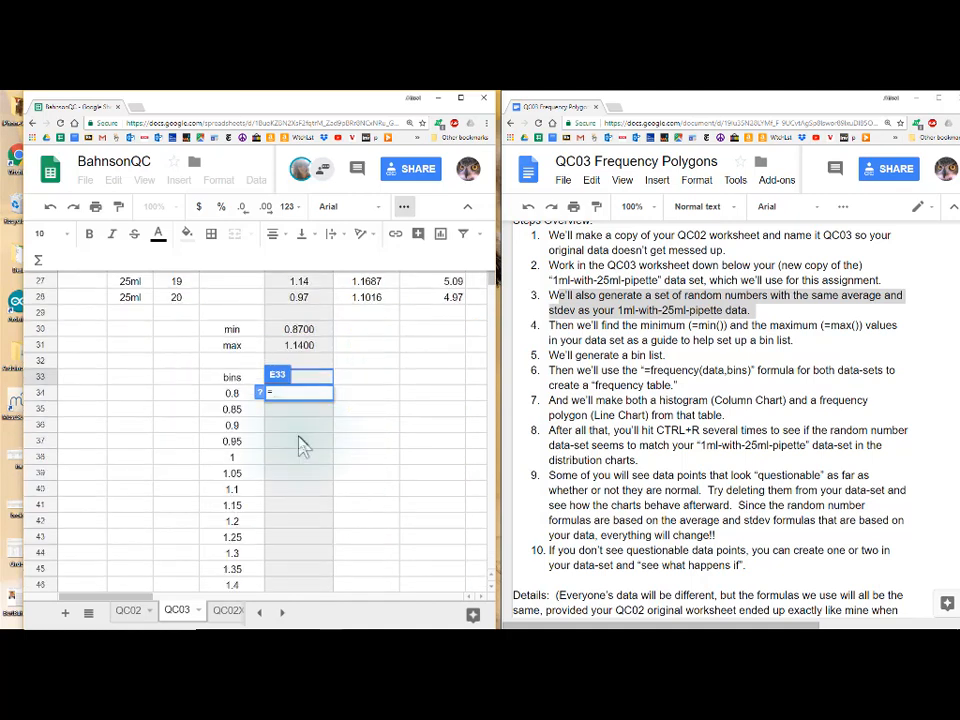
key(Up)
key(Up)
key(Up)
key(Up)
key(Up)
key(Up)
key(Up)
key(Up)
key(Up)
key(Up)
key(Up)
key(Up)
key(Up)
key(Up)
key(Up)
key(Up)
key(Up)
key(Up)
key(Up)
key(Up)
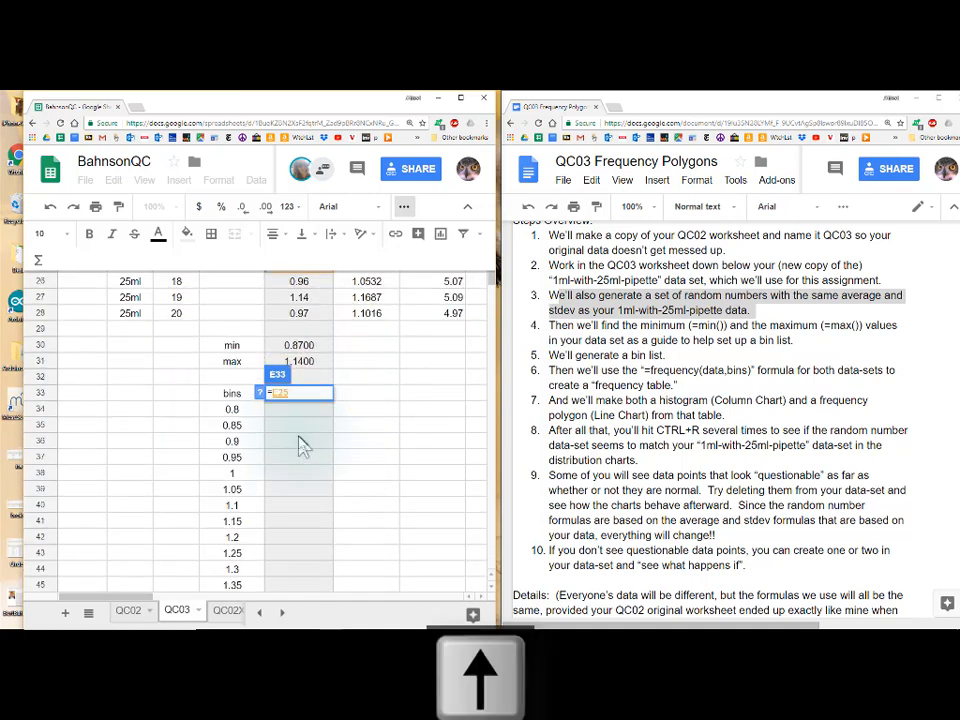
key(Down)
key(Down)
key(Down)
key(Down)
key(Down)
key(Down)
key(Down)
key(Down)
key(Down)
key(Down)
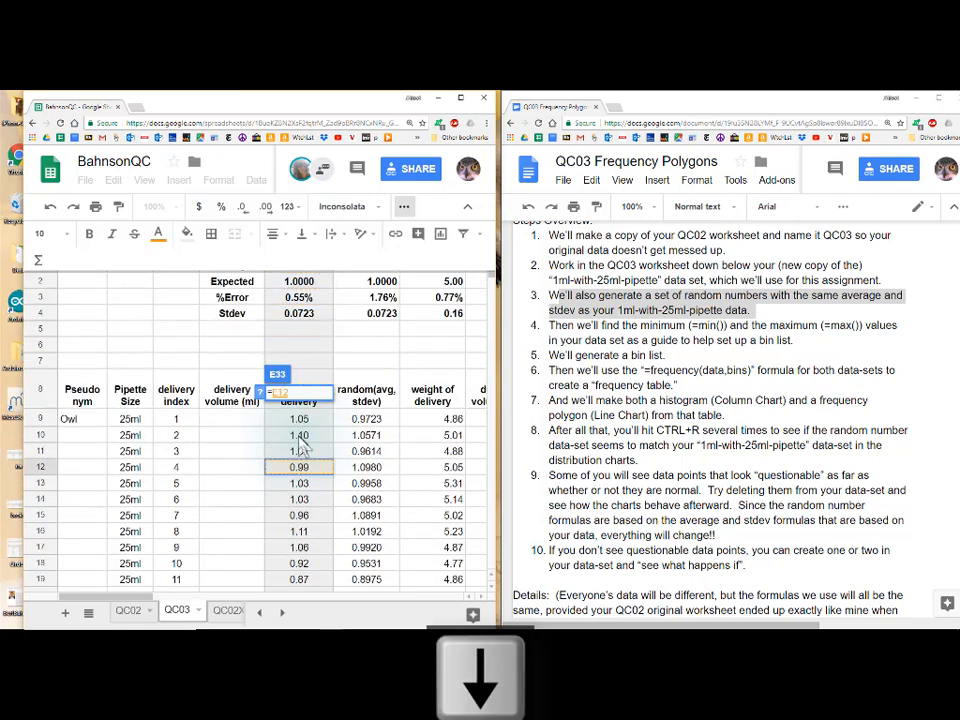
key(Up)
key(Up)
key(Up)
key(Up)
key(Up)
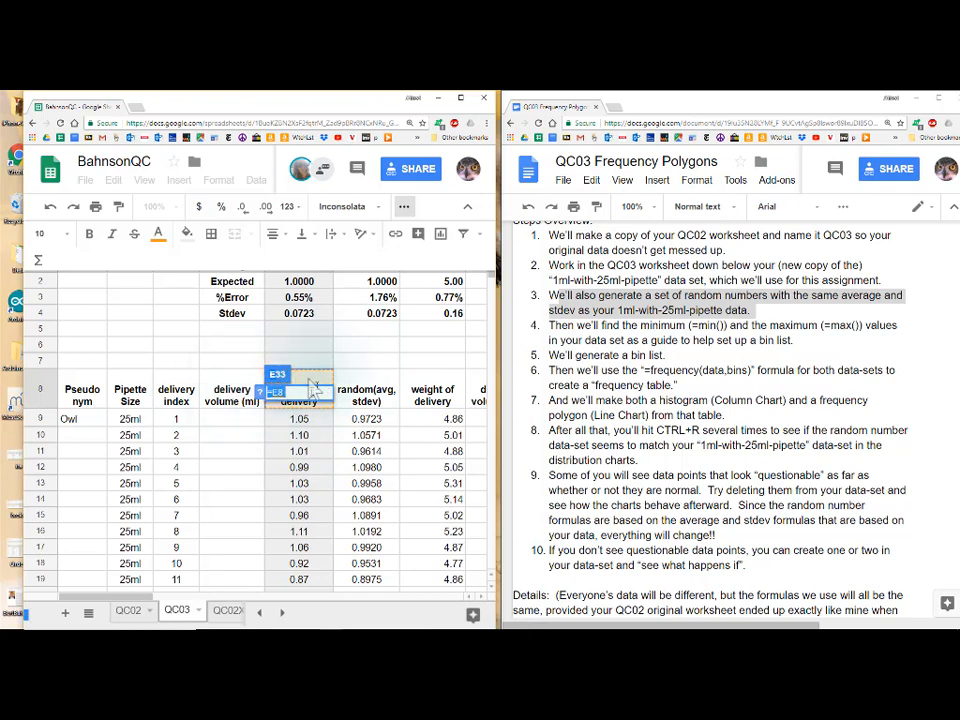
key(Return)
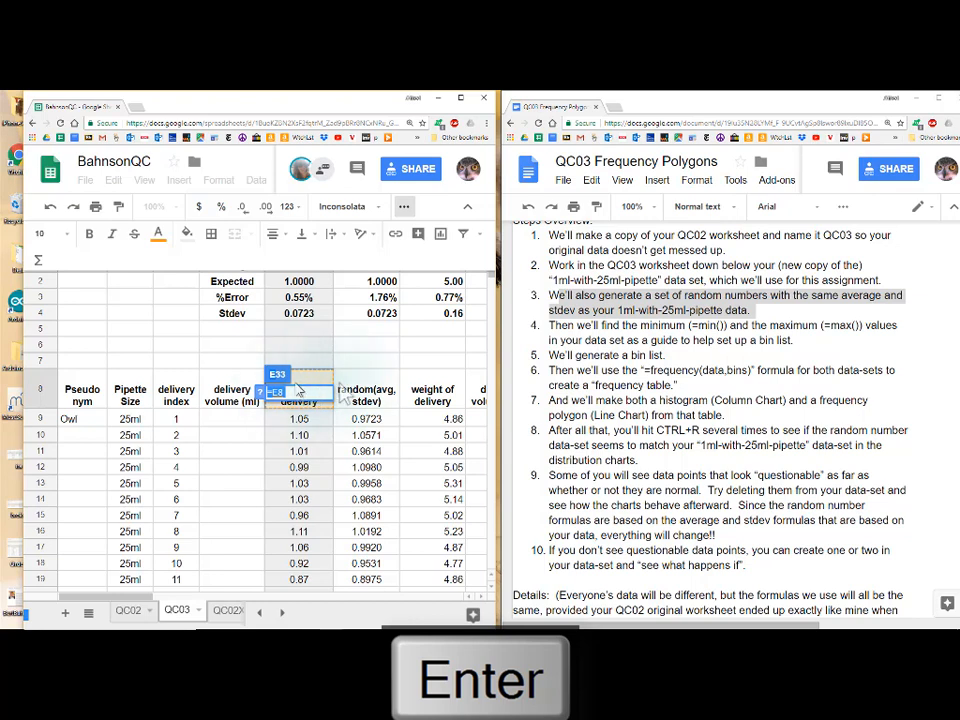
scroll(310, 395, down, 5)
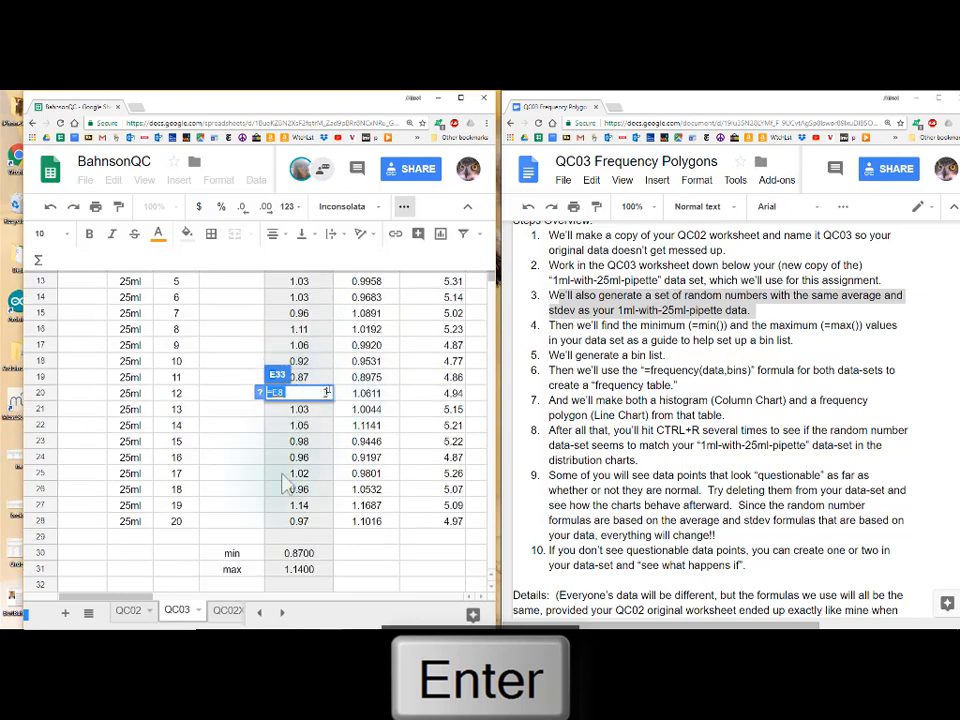
scroll(287, 540, down, 5)
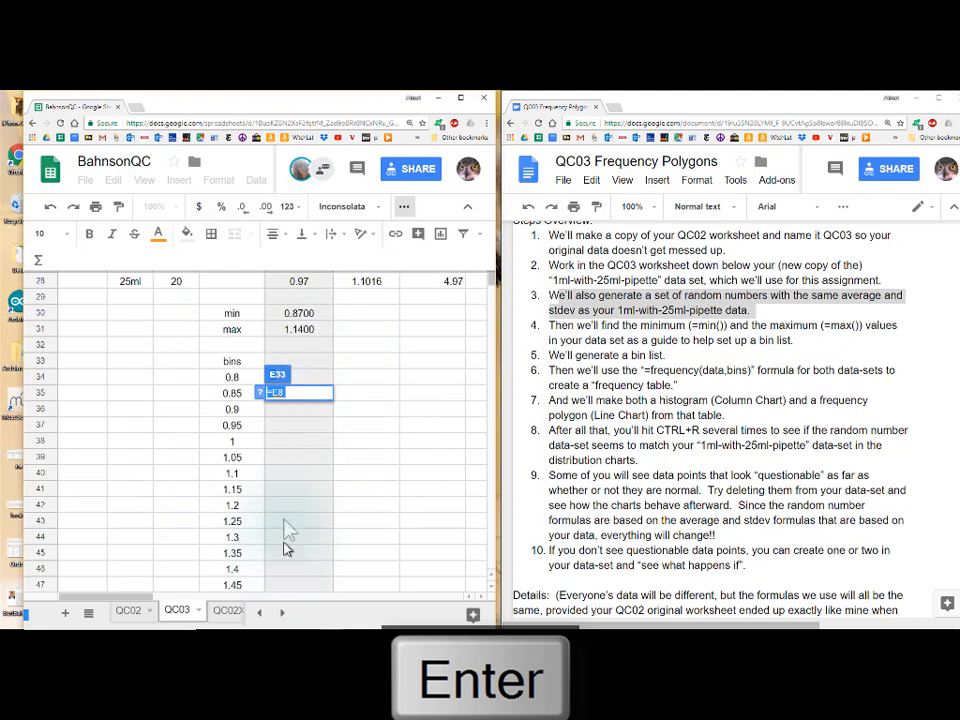
click(297, 361)
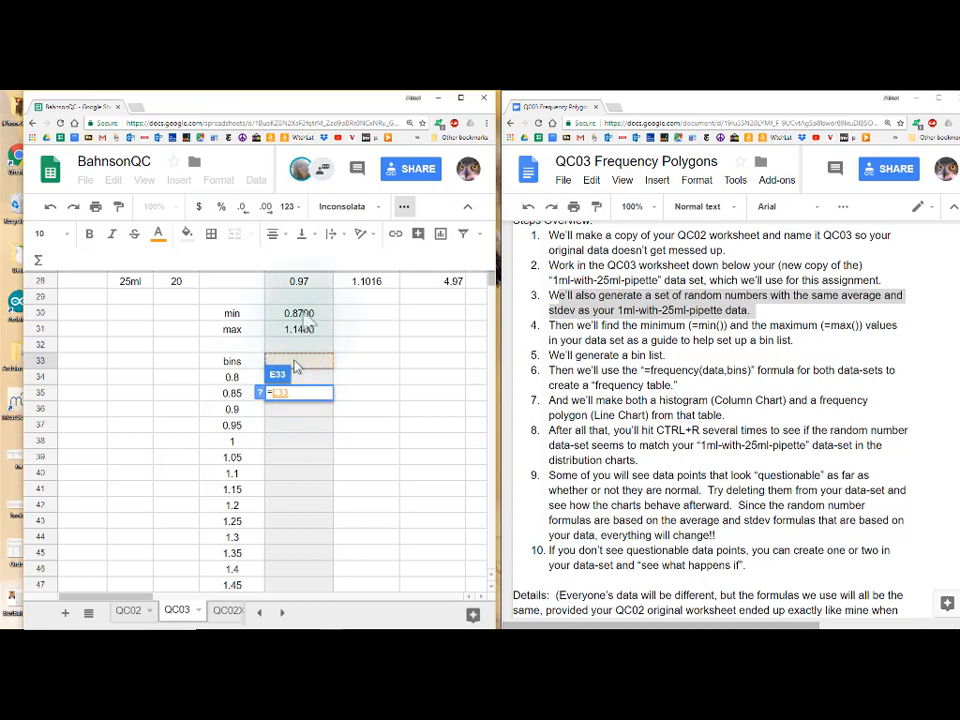
scroll(303, 365, up, 9)
key(Escape)
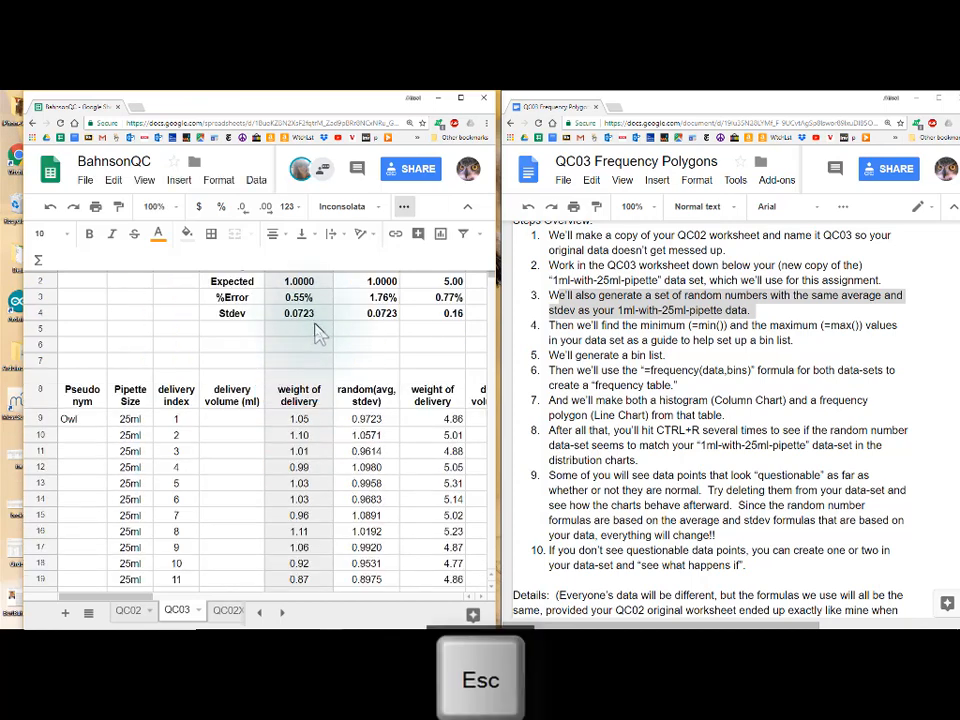
Enter the formula =E8 in cell E33 beside the bins label to reuse the weight of delivery header
scroll(310, 340, down, 7)
click(293, 441)
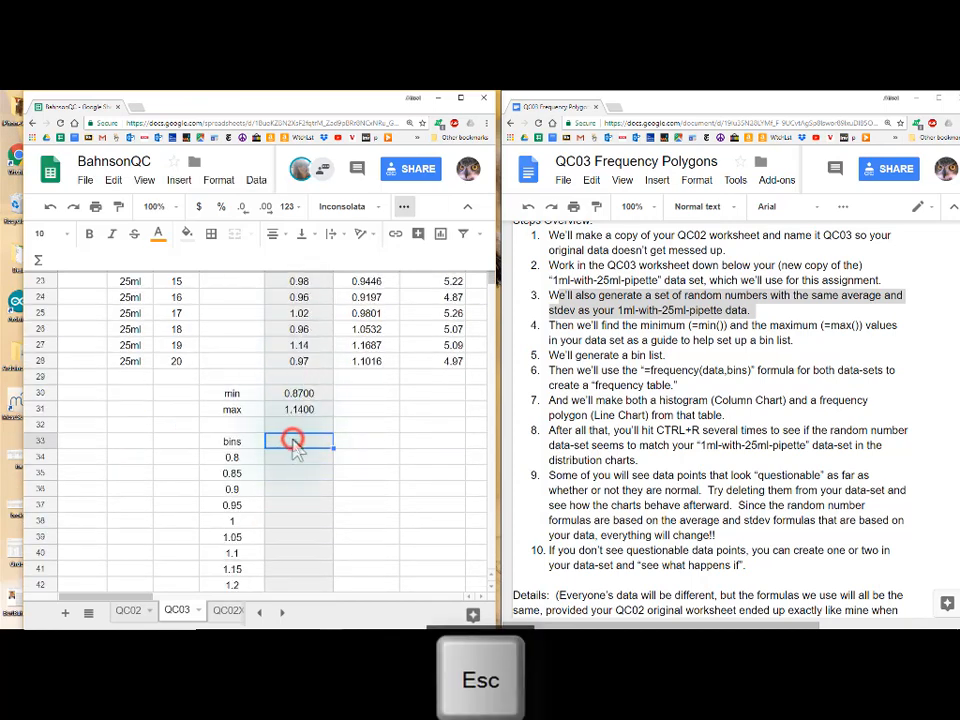
text(=)
key(Up)
key(Up)
key(Up)
key(Up)
key(Up)
key(Up)
key(Up)
key(Up)
key(Up)
key(Up)
key(Up)
key(Up)
key(Up)
key(Up)
key(Up)
key(Up)
key(Up)
key(Up)
key(Up)
key(Up)
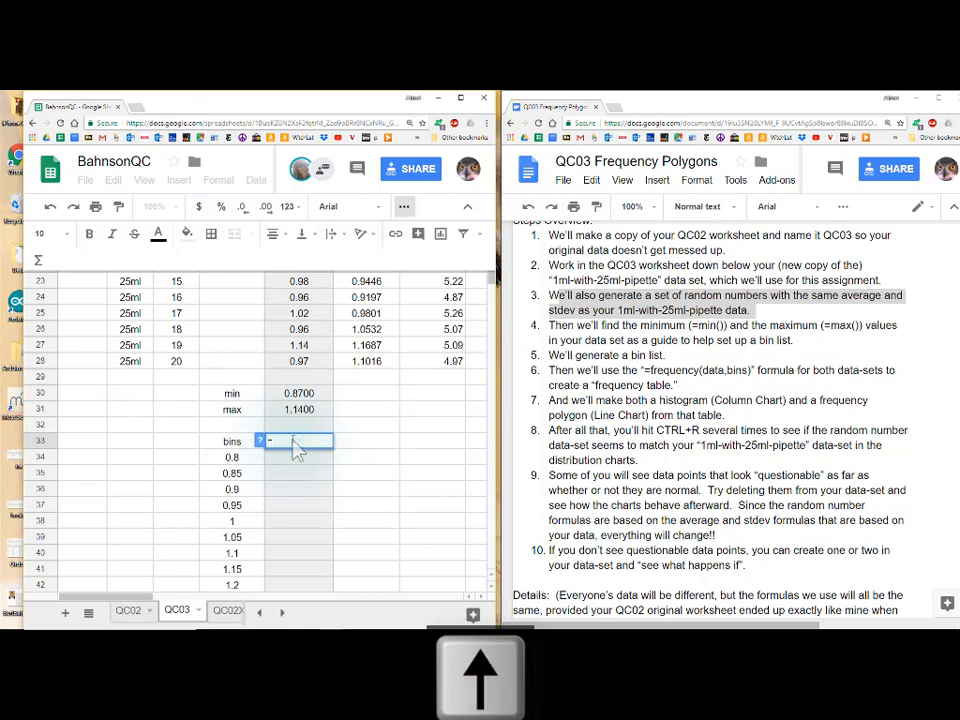
key(Down)
key(Down)
key(Down)
key(Down)
key(Down)
key(Down)
key(Down)
key(Down)
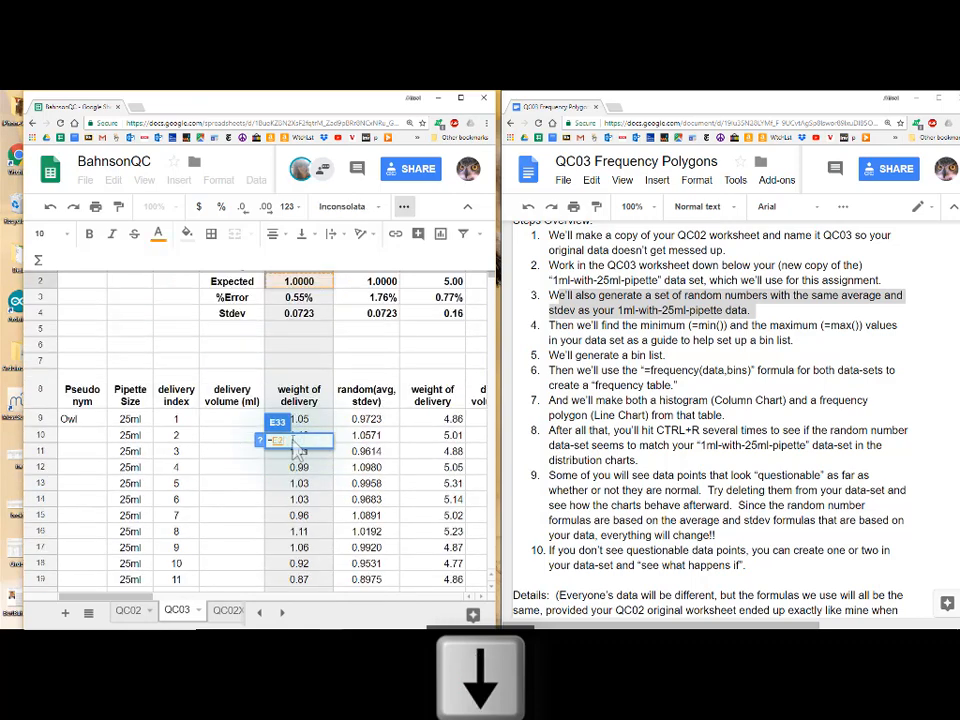
key(Up)
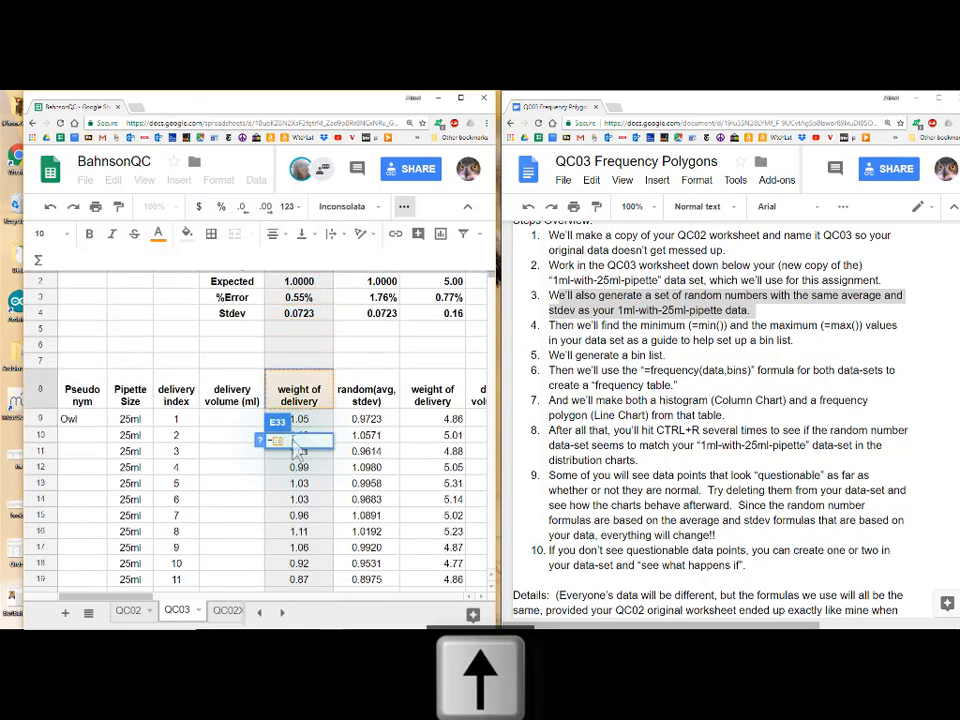
key(Return)
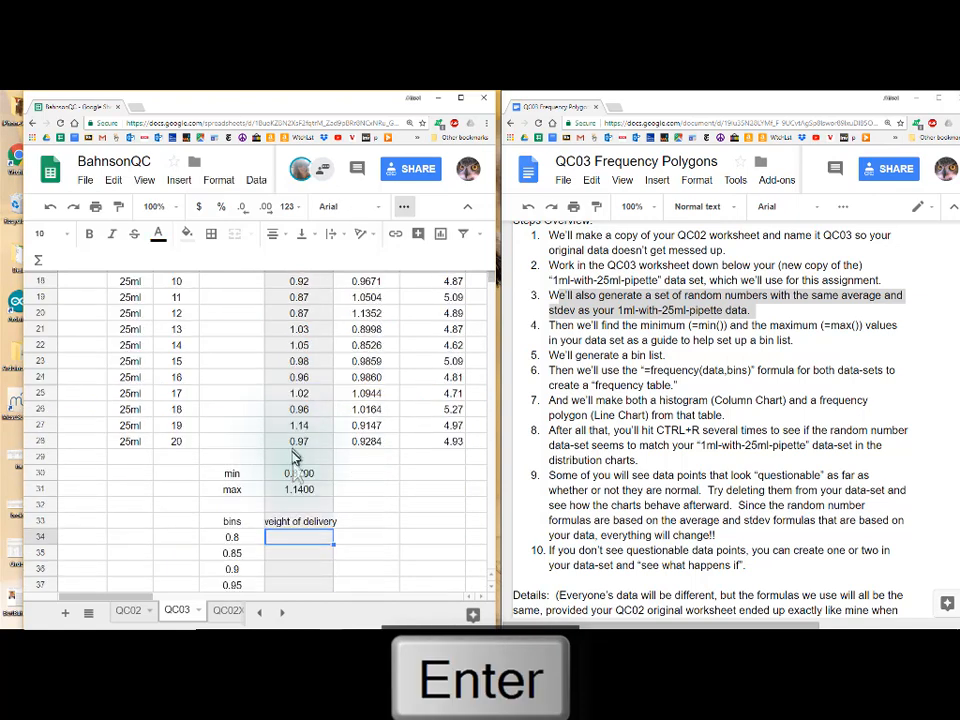
Wrap the text in the whole of row 33, which holds the bins and weight of delivery headings
scroll(295, 458, down, 1)
click(292, 474)
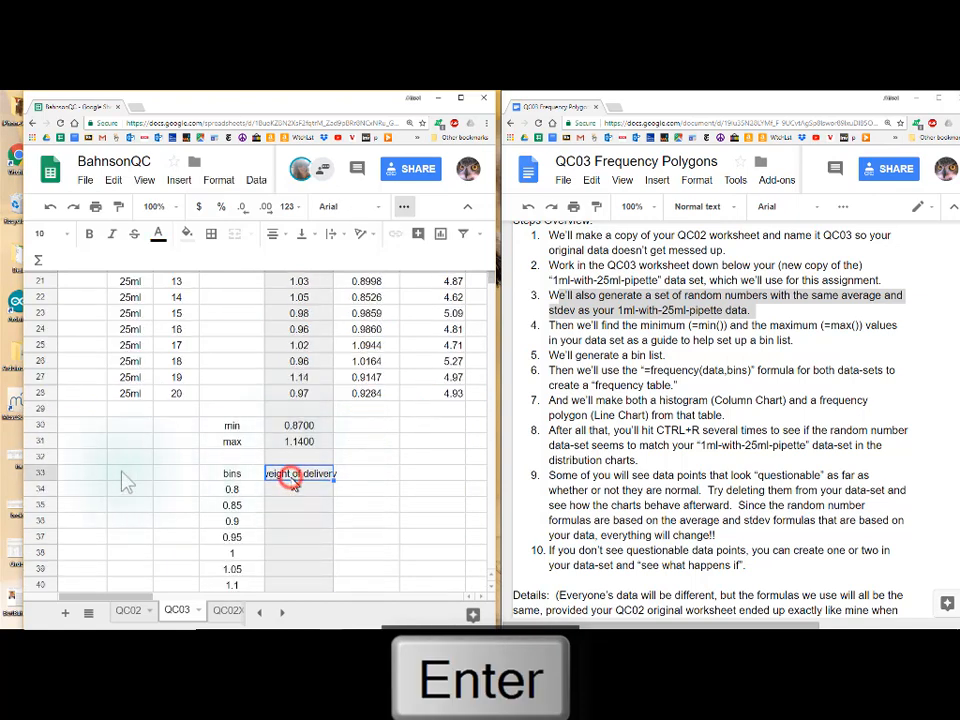
click(40, 474)
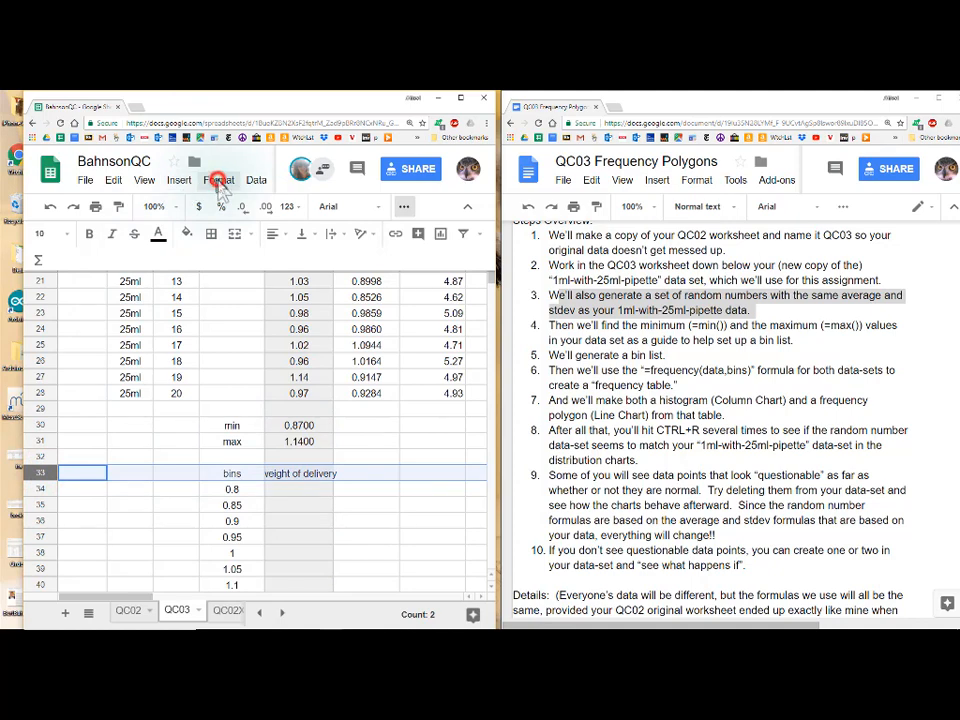
click(219, 182)
mouse_move(268, 420)
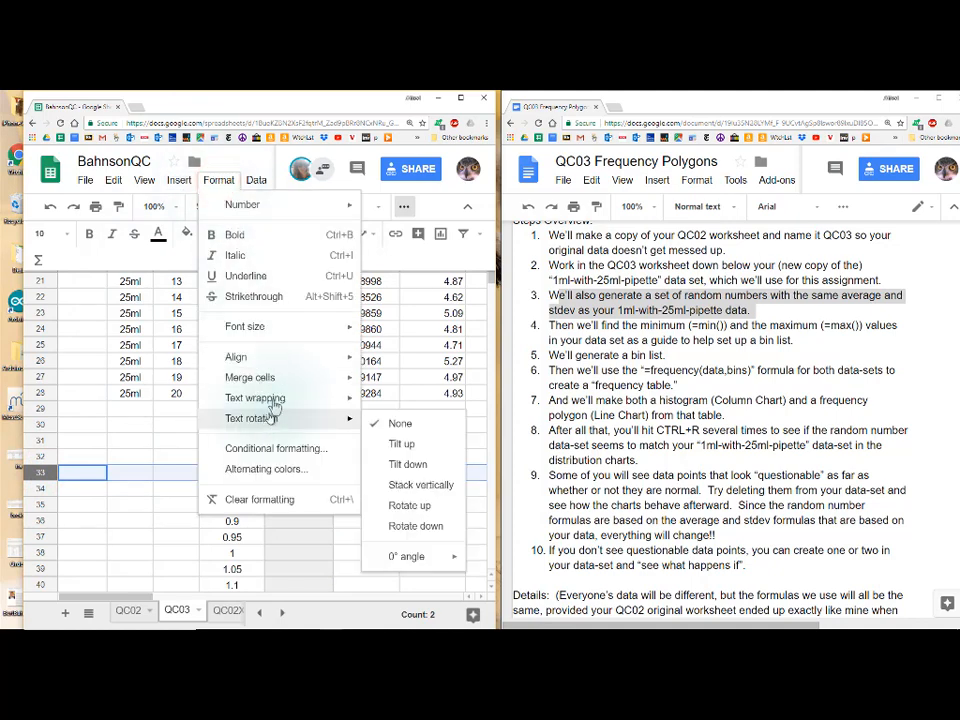
click(387, 424)
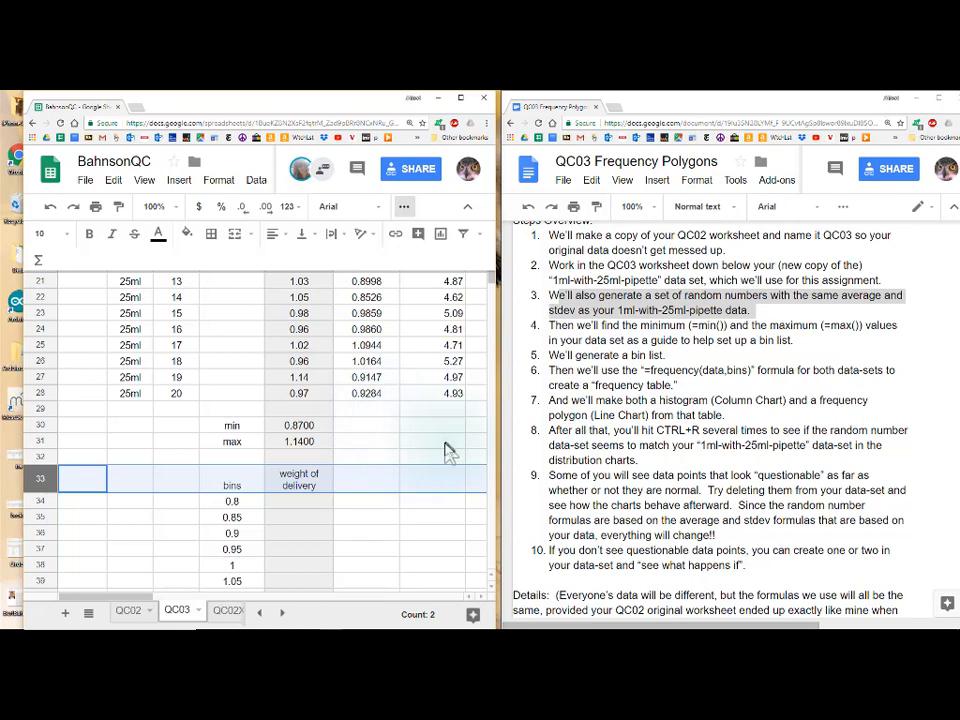
key(alt+Tab)
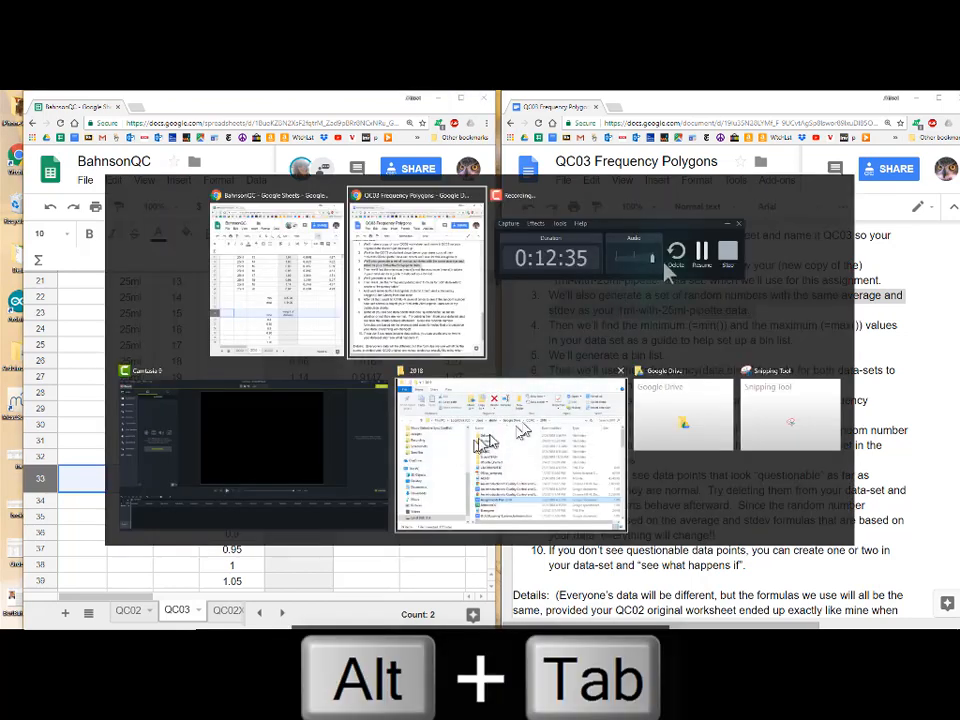
key(alt+Tab)
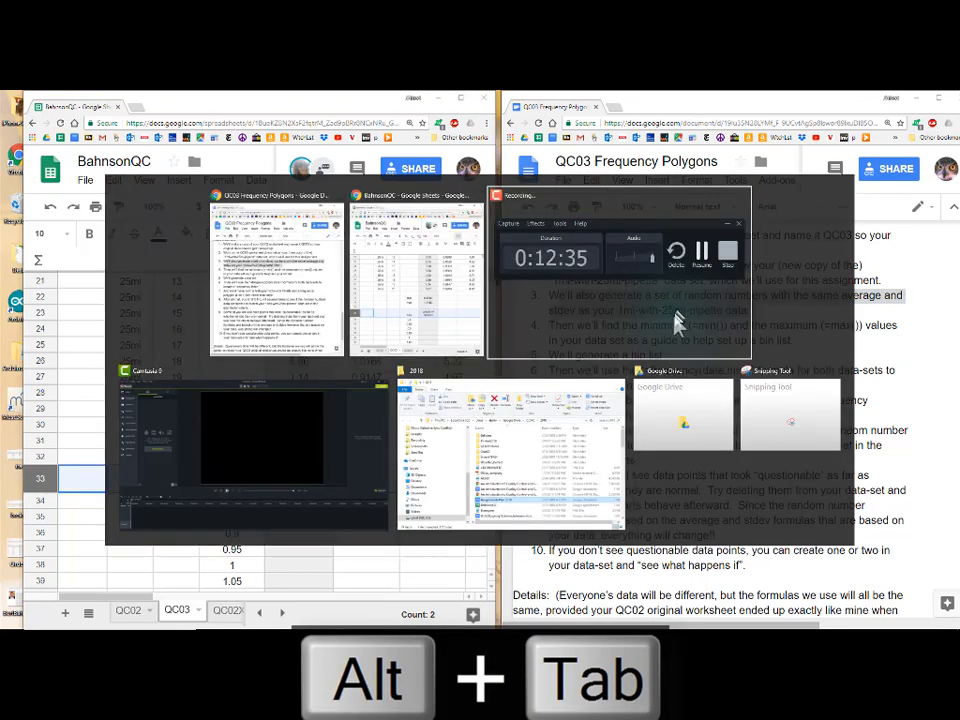
click(675, 318)
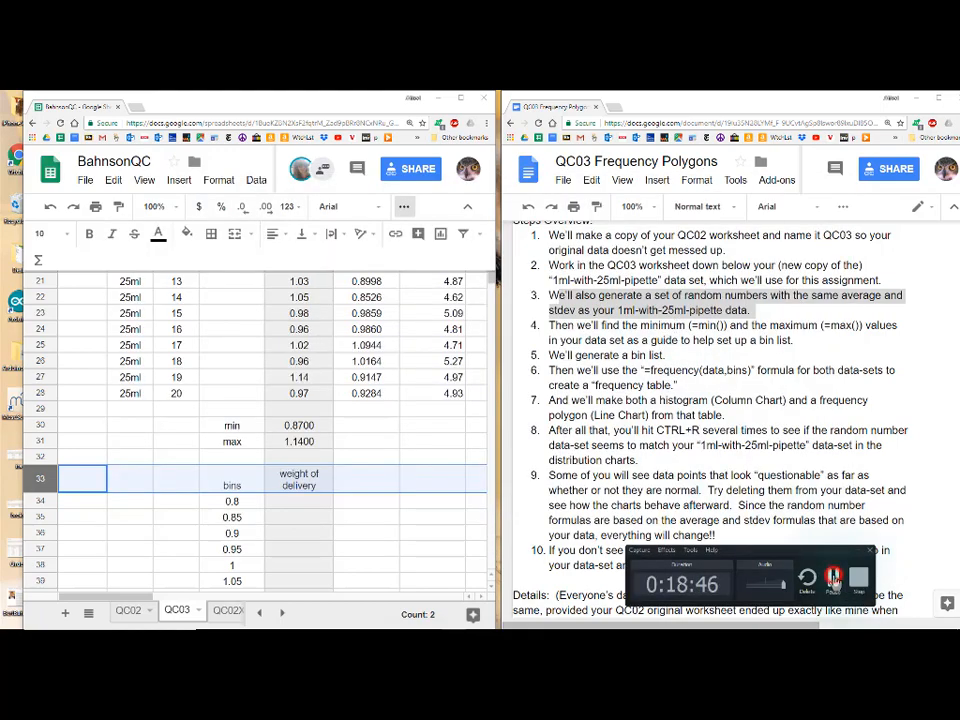
click(832, 578)
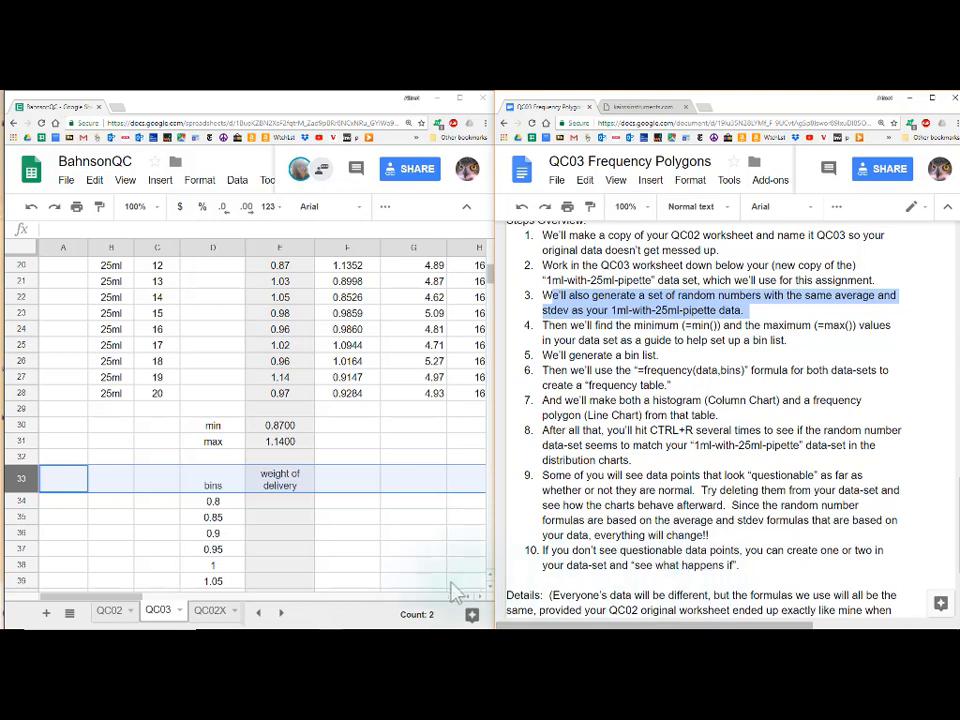
Change the weight of delivery header in cell E8 to "1ml-25mlPipette"
scroll(323, 507, up, 5)
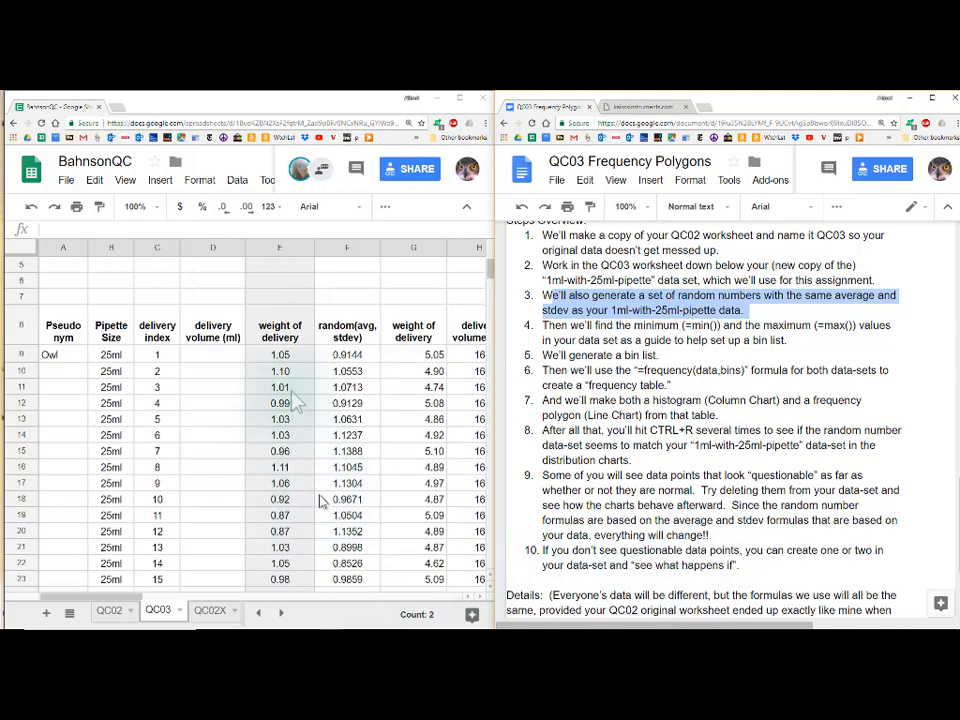
click(272, 318)
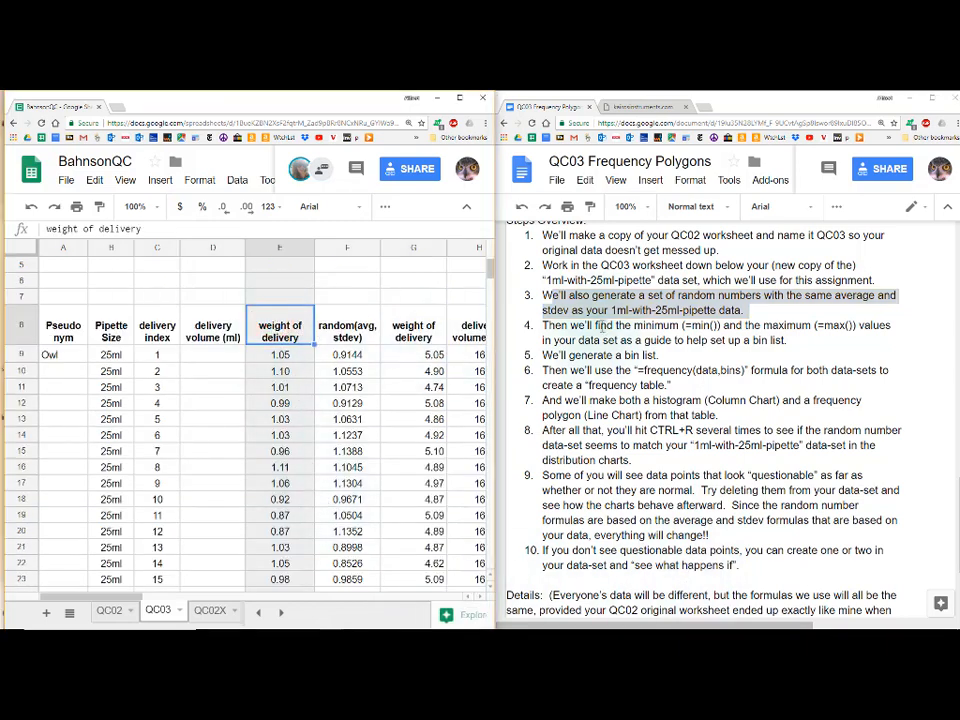
text(1ml-25mlPi)
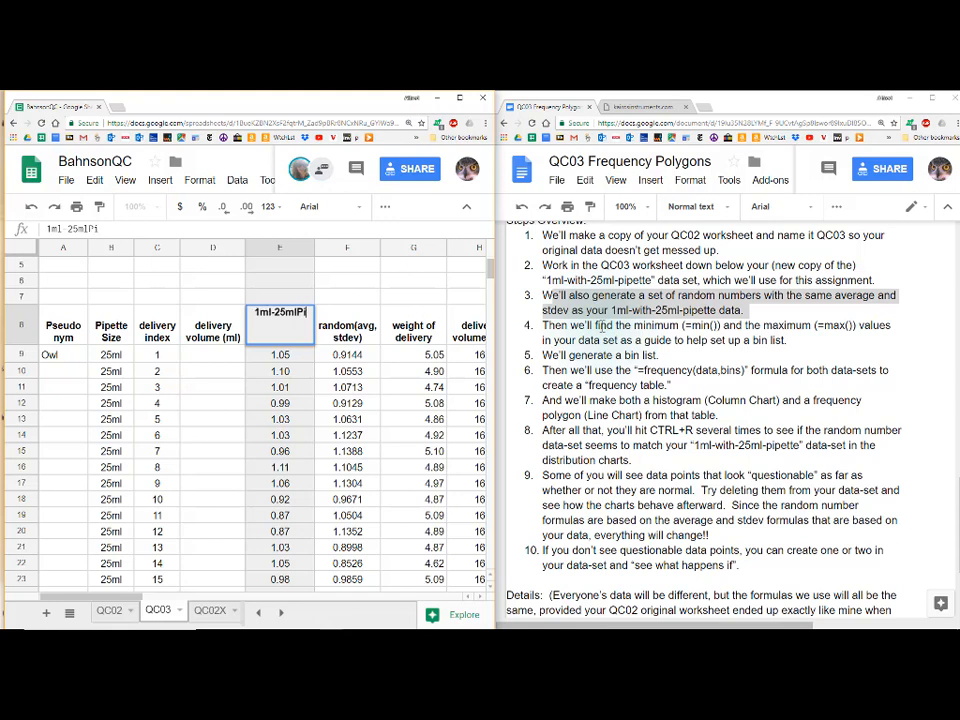
text(pett)
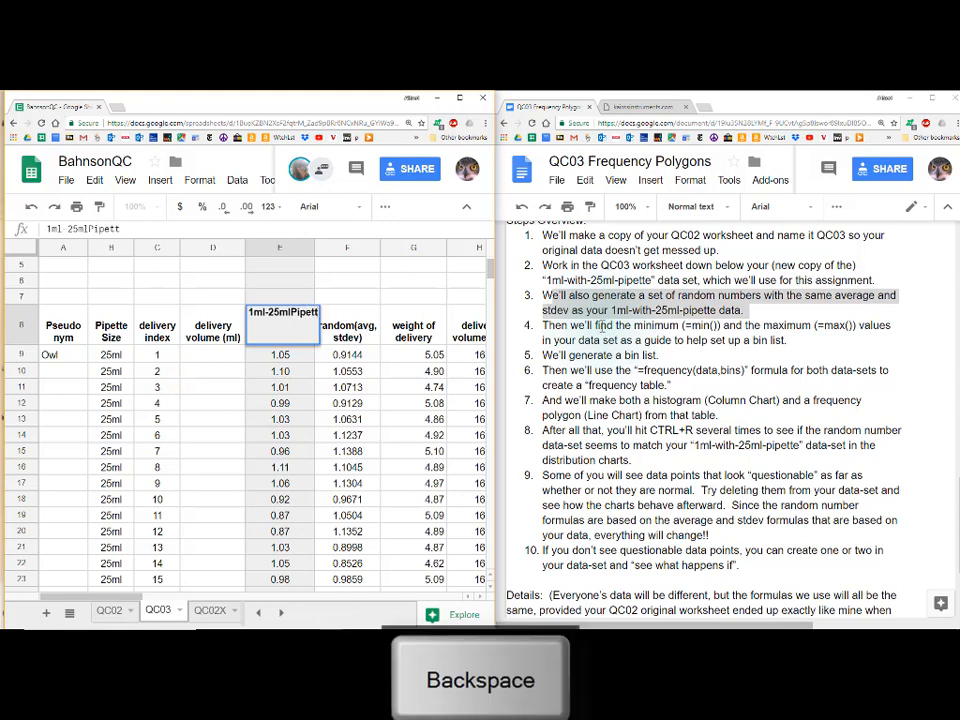
text(e)
key(Return)
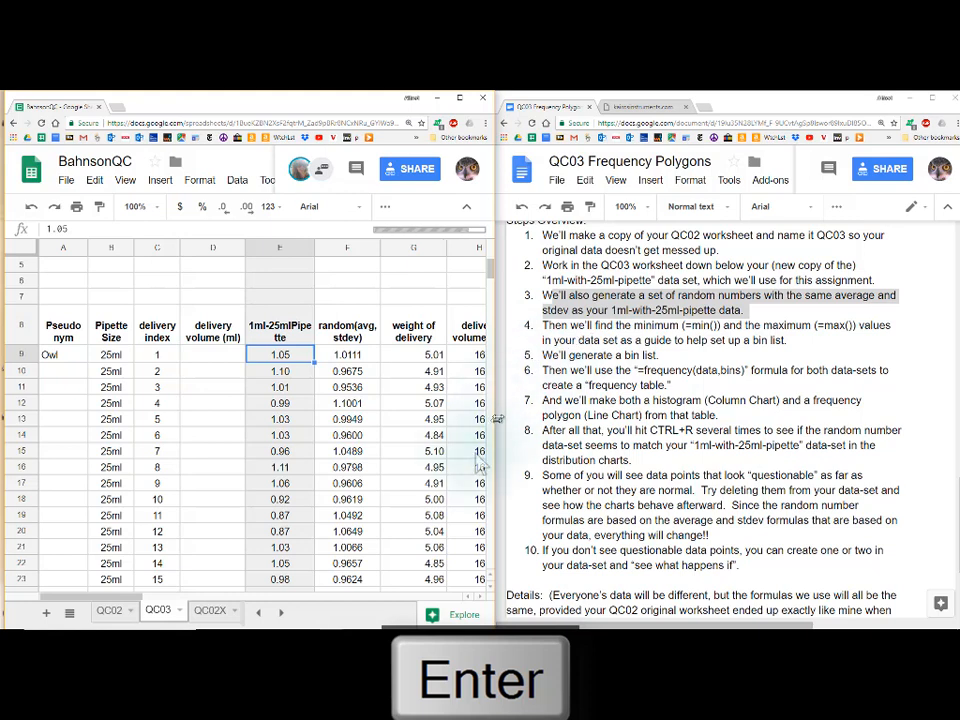
Insert a line break before "Pipette" in the "1ml-25mlPipette" header in cell E8
scroll(430, 462, down, 5)
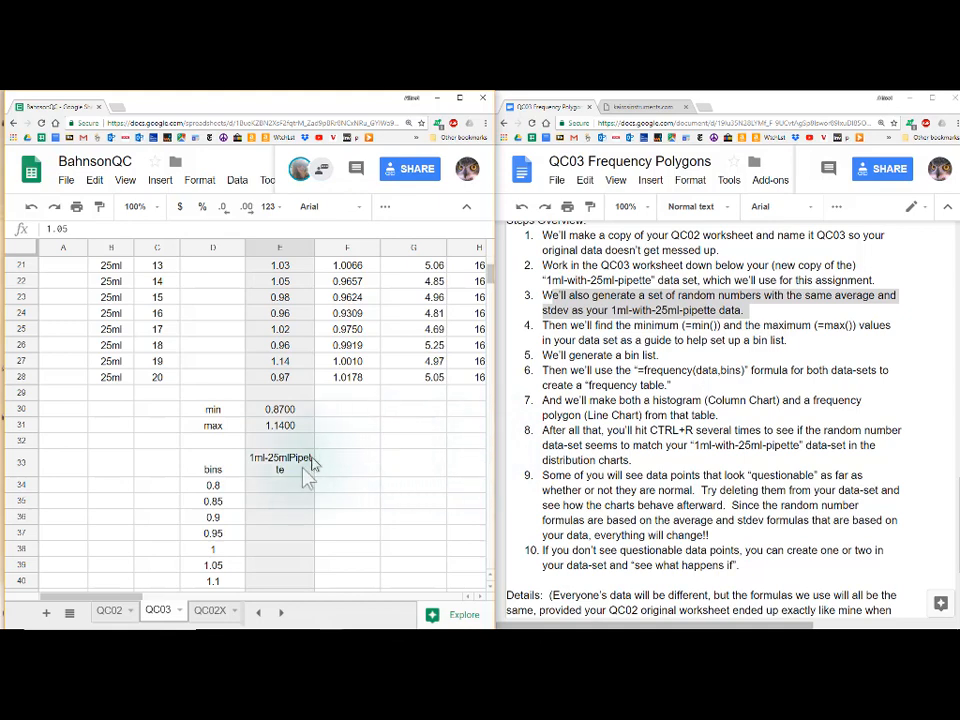
scroll(297, 465, up, 7)
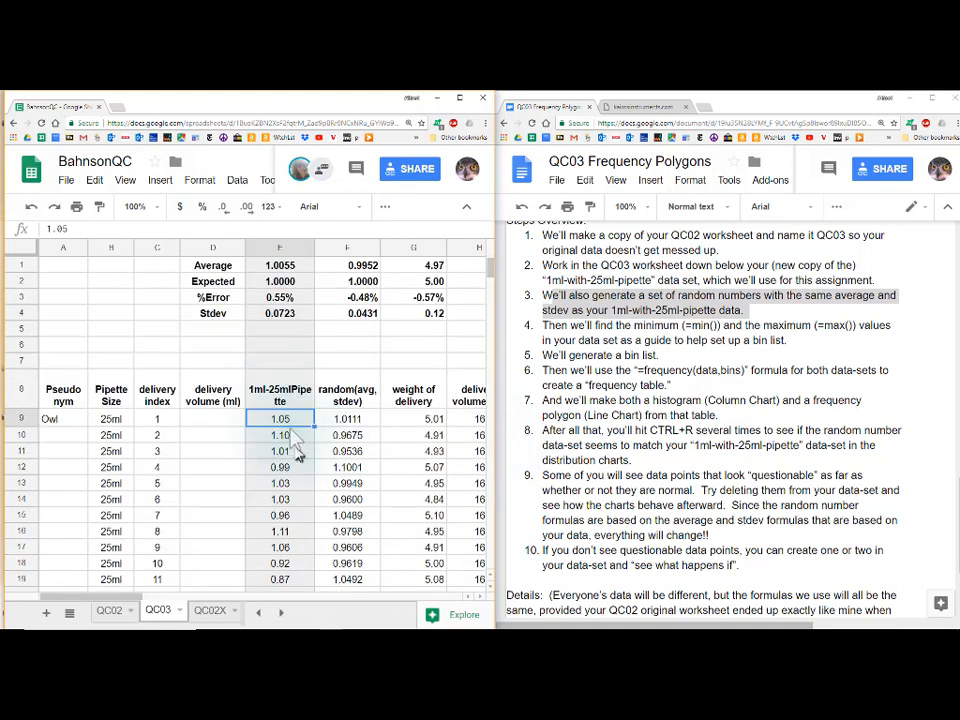
click(283, 383)
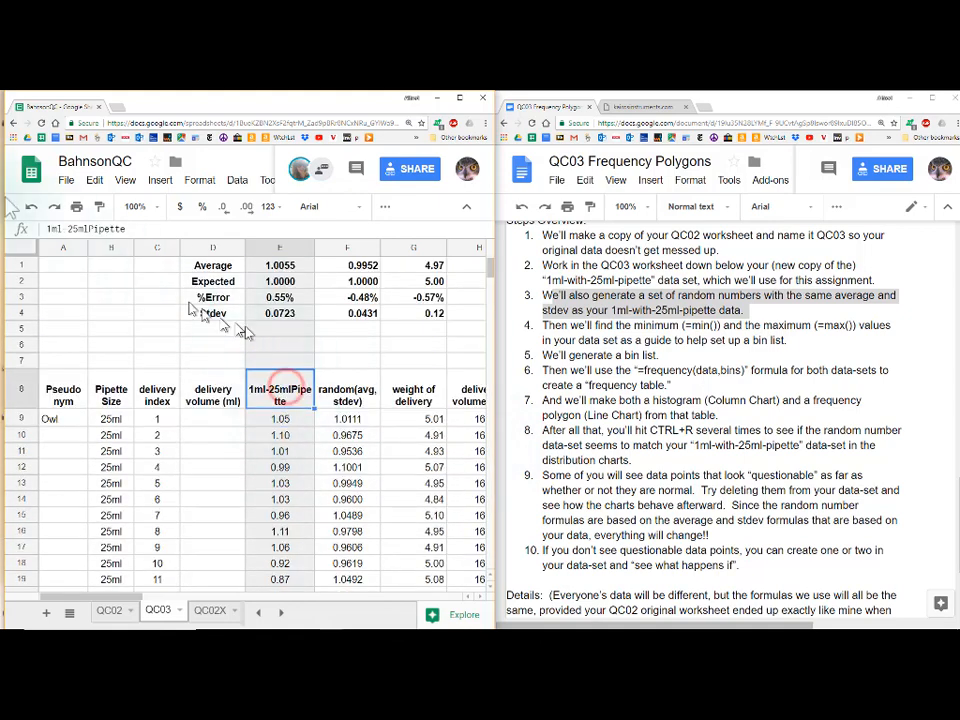
click(89, 229)
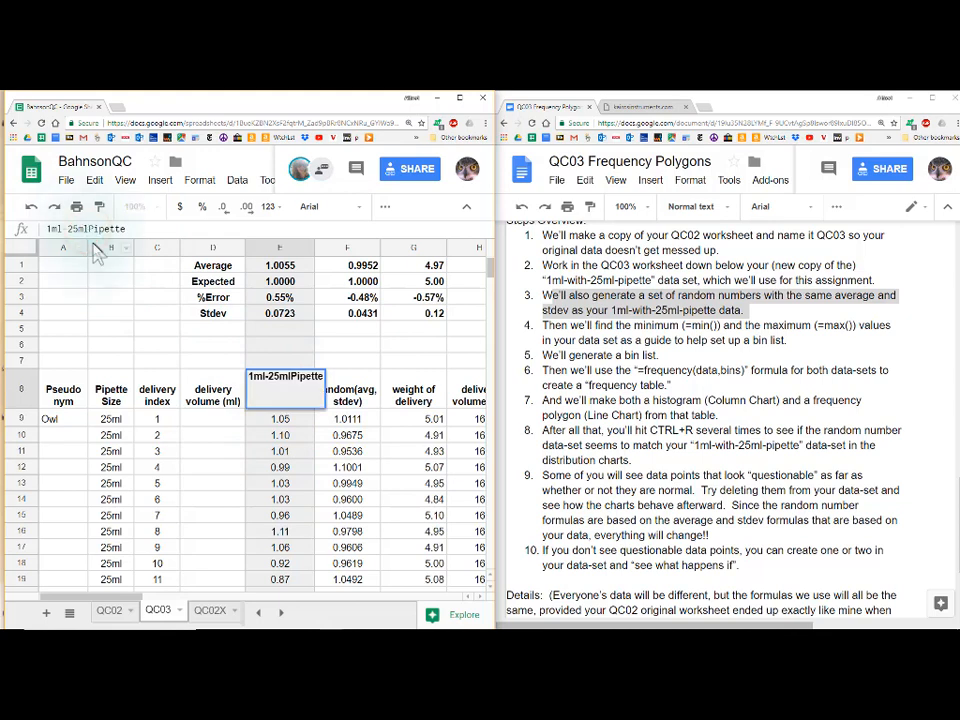
key(alt+Return)
key(Return)
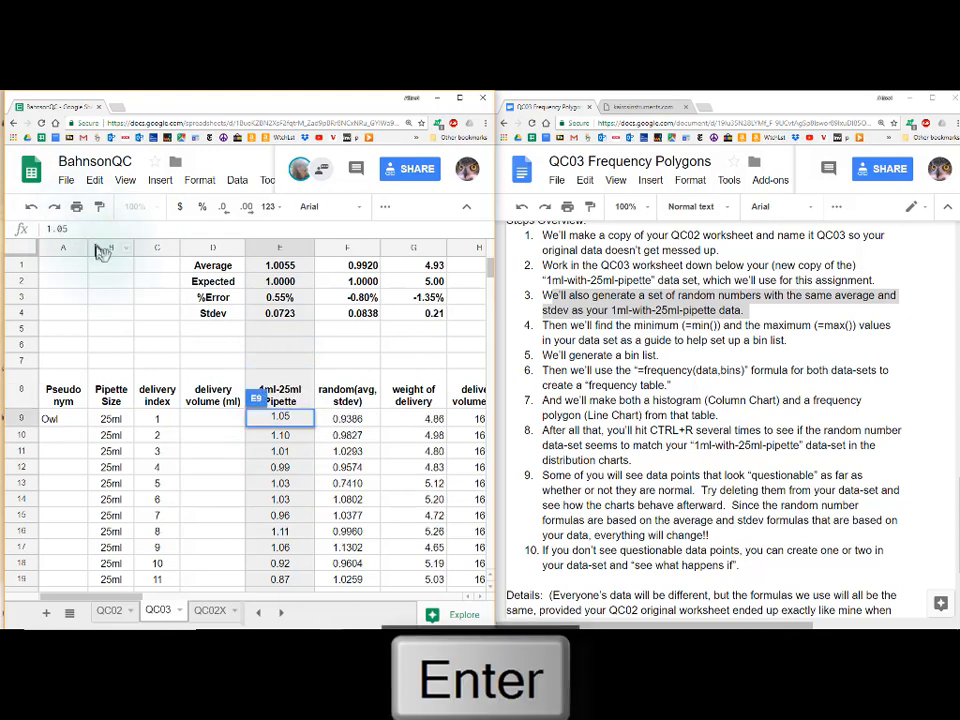
scroll(100, 252, down, 7)
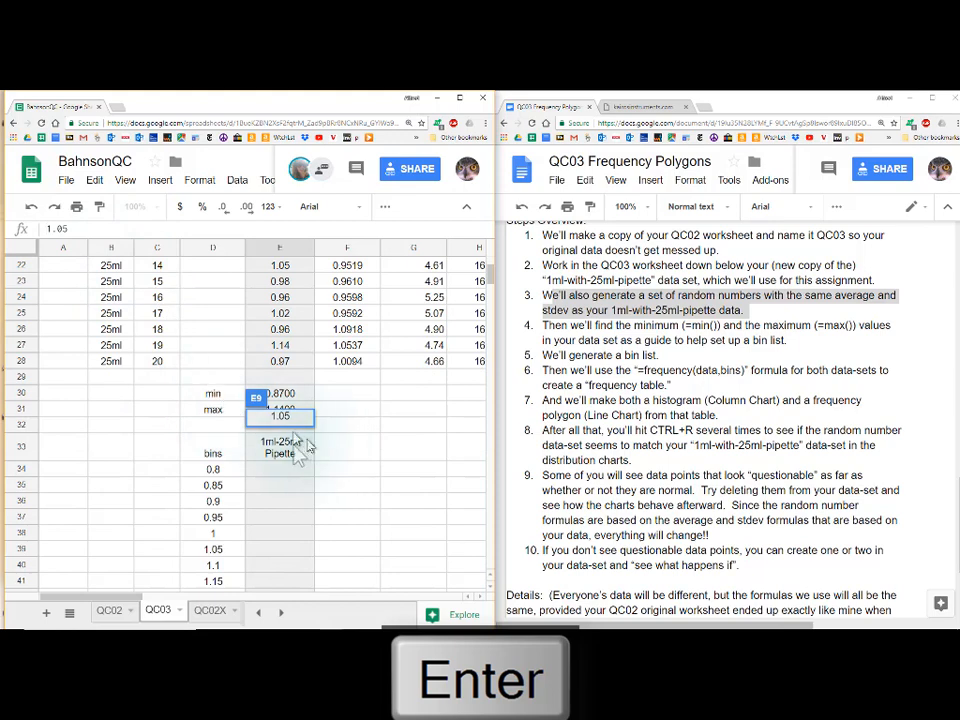
Check the linked header in E33 and read instructions 4 to 6, including the data and bins arguments of the frequency formula
click(294, 445)
click(311, 473)
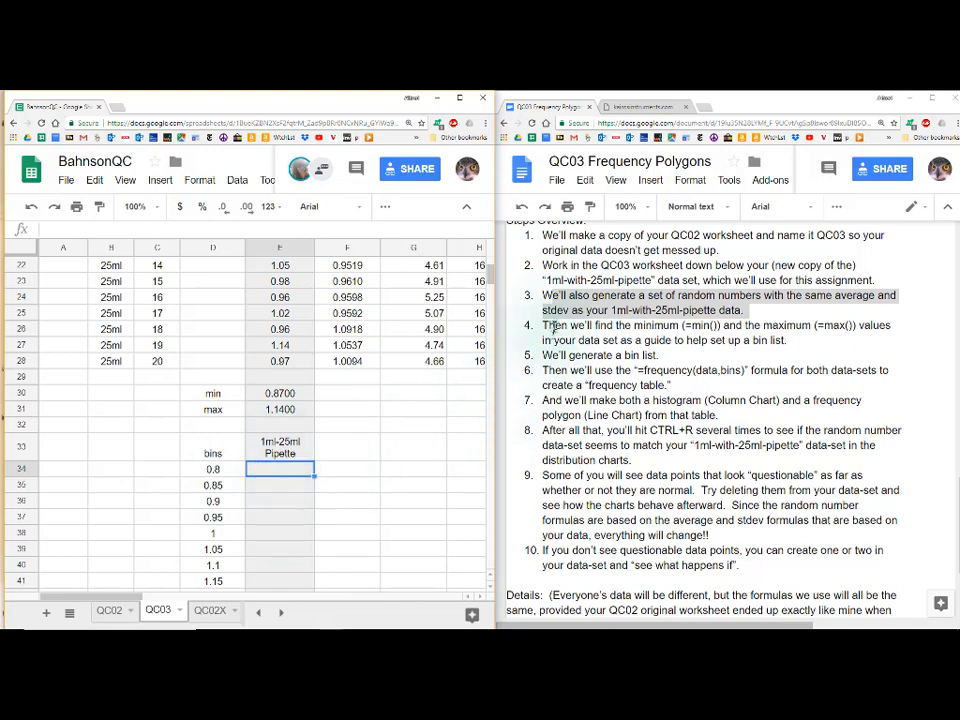
drag(546, 325, 818, 342)
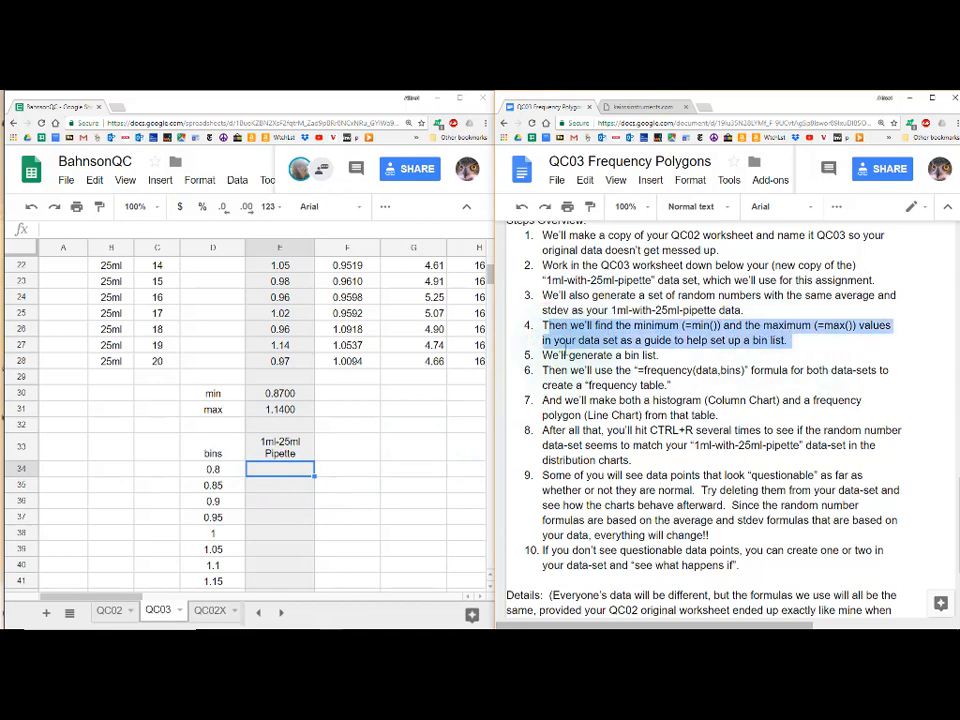
triple_click(540, 355)
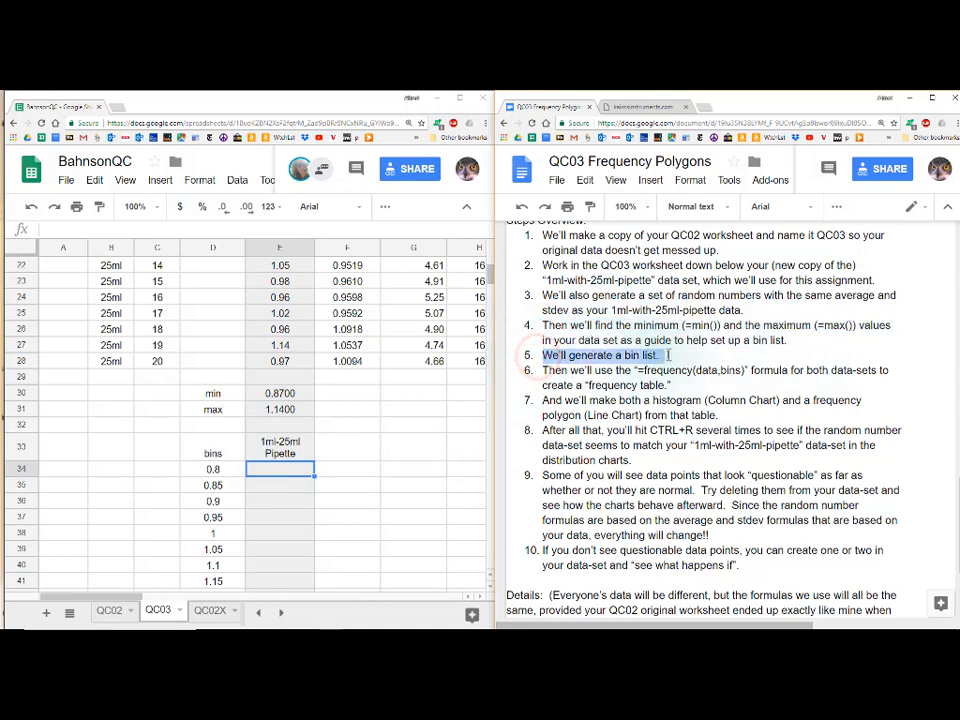
drag(545, 371, 690, 383)
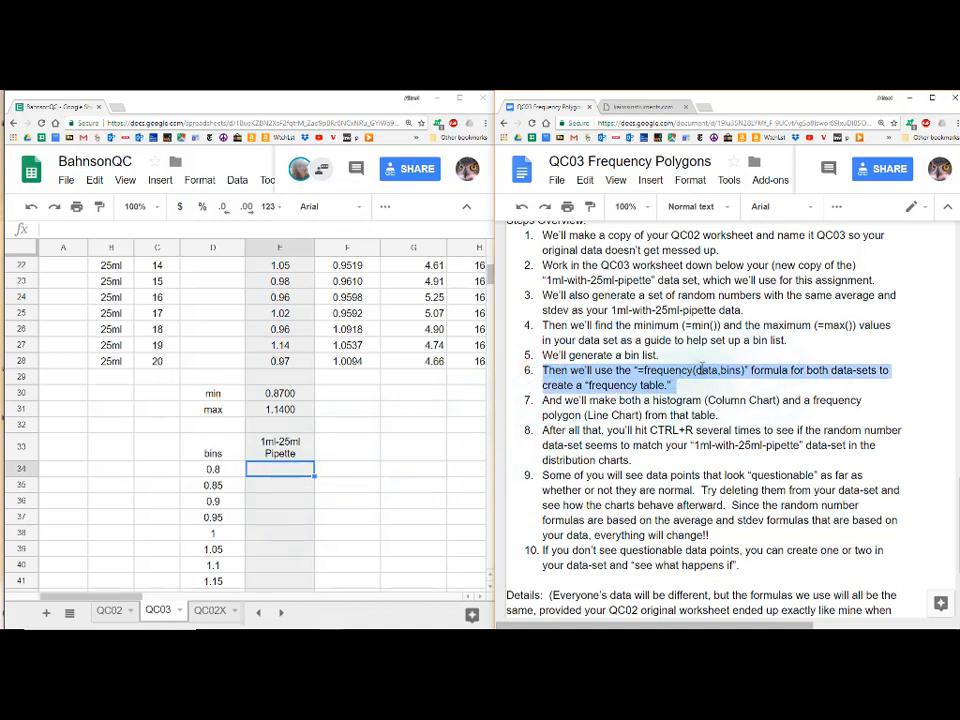
double_click(706, 371)
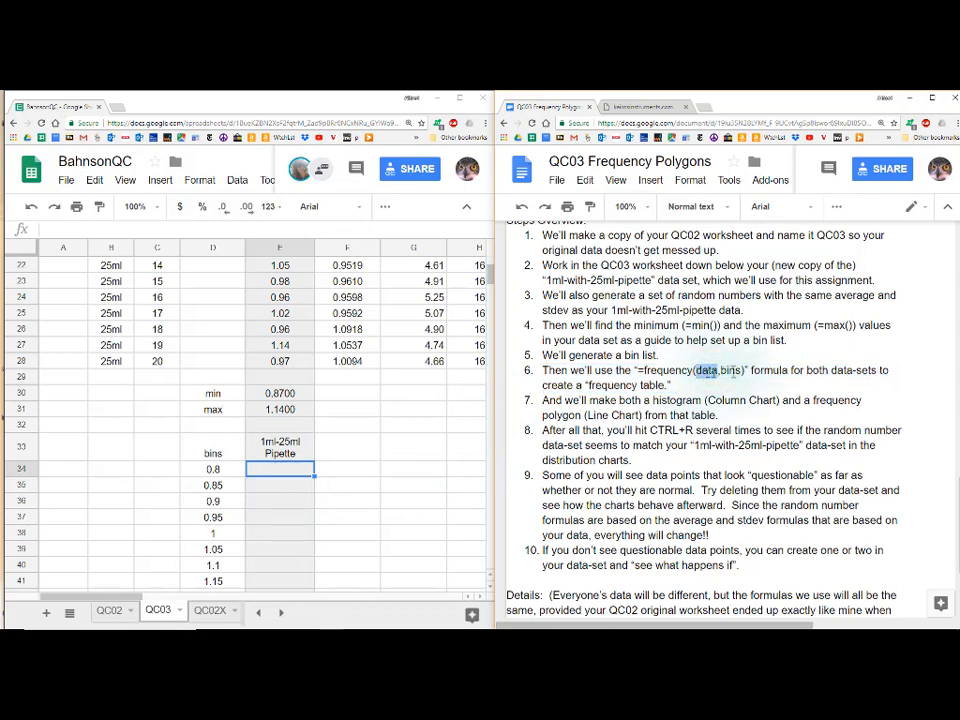
drag(740, 371, 723, 373)
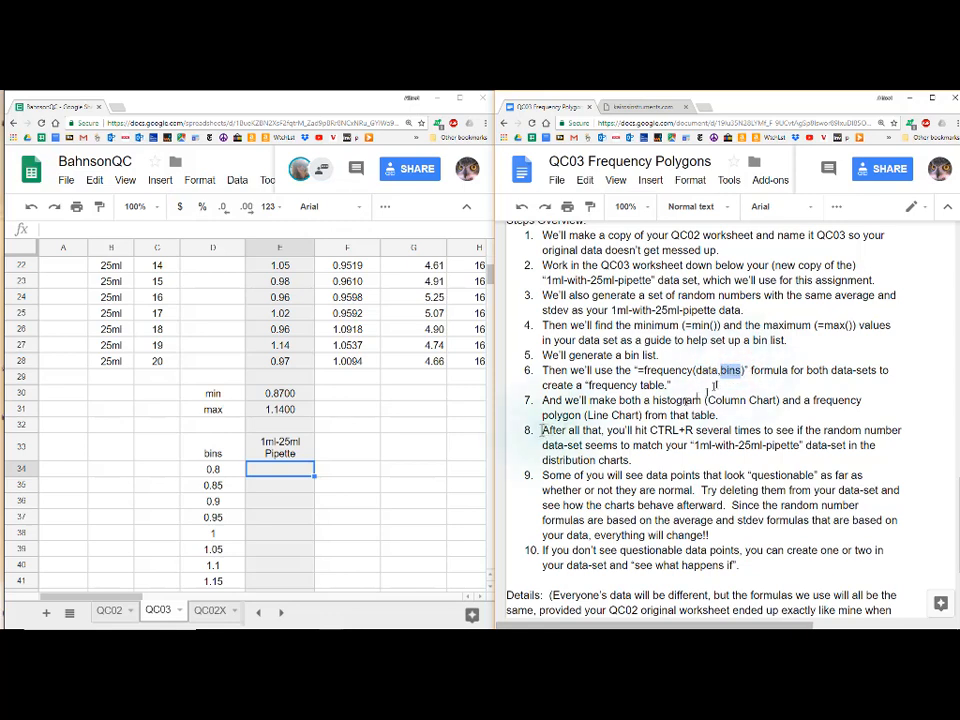
Begin a FREQUENCY formula in cell E34 with E9:E28 as the data range, and consult the function's syntax help
click(283, 472)
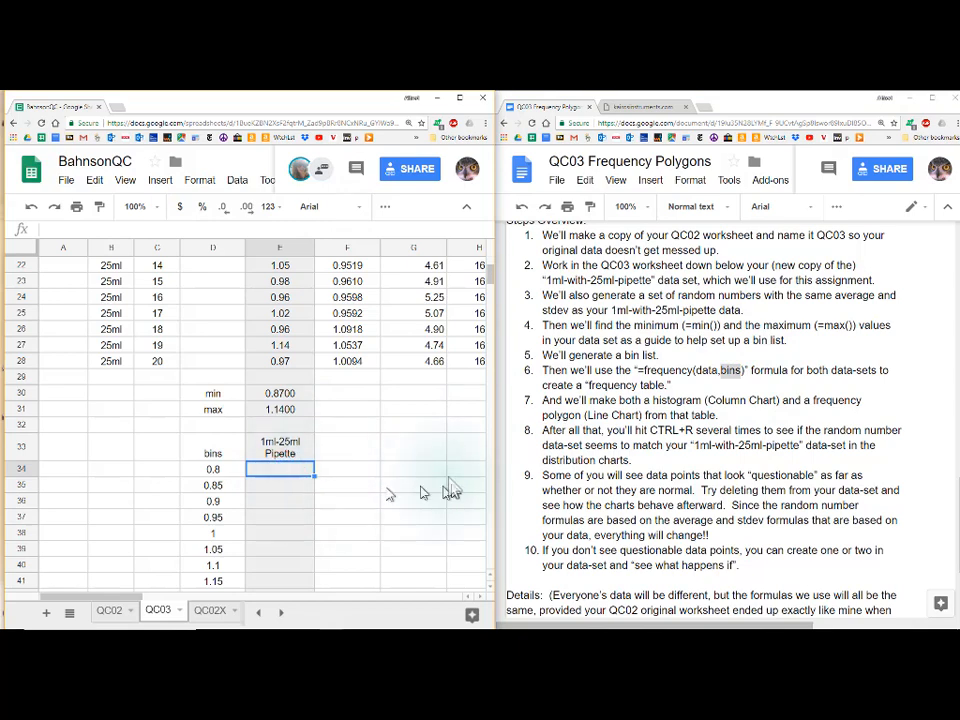
text(=)
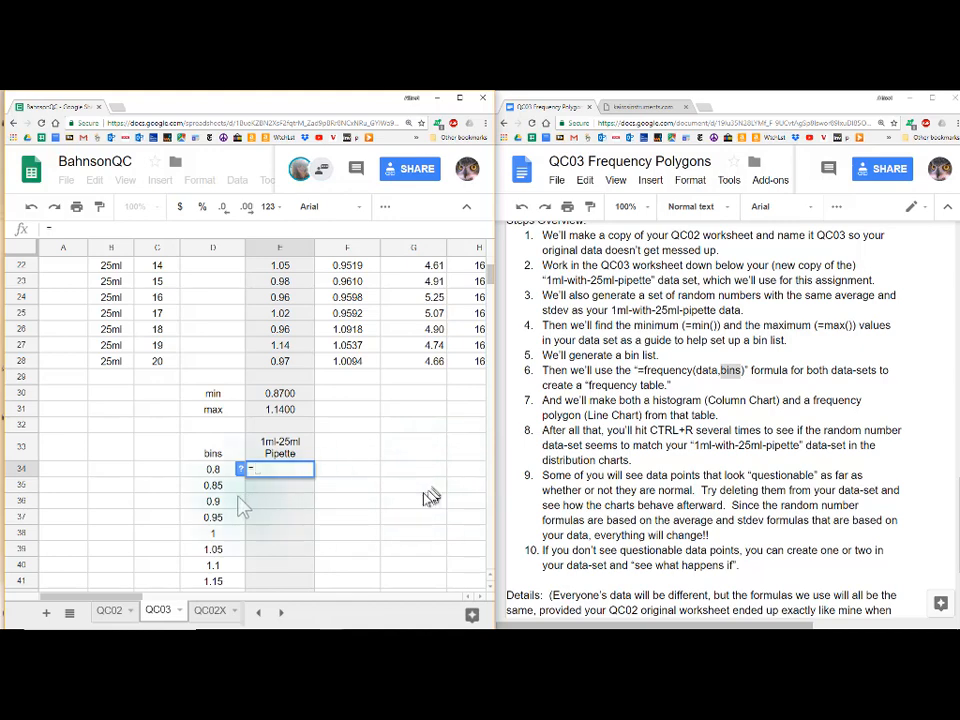
text(frequency()
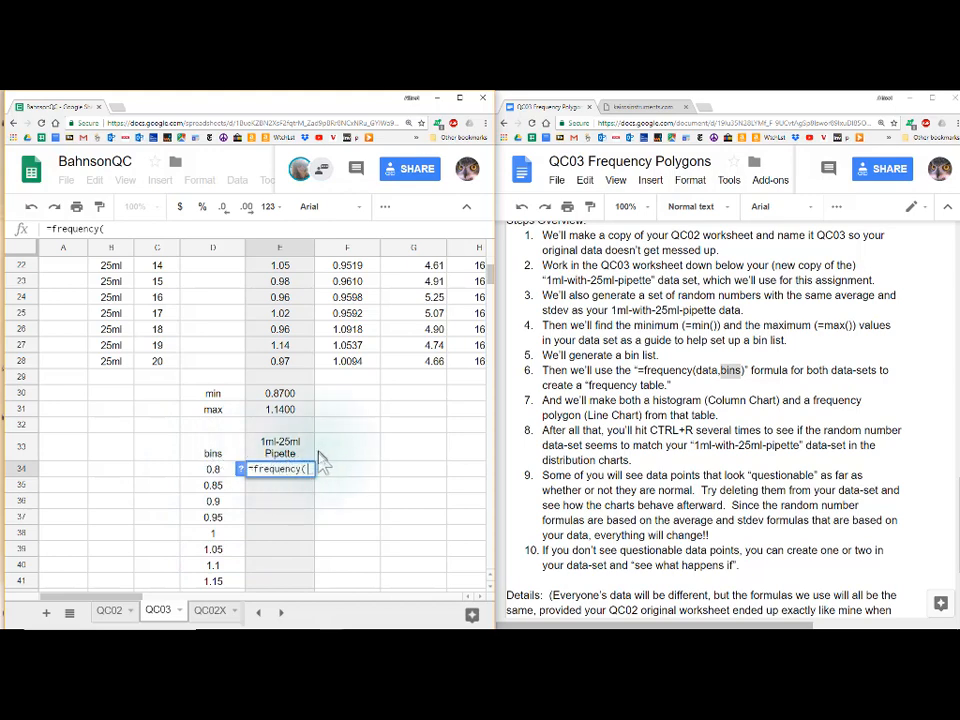
scroll(320, 460, up, 4)
scroll(318, 468, down, 4)
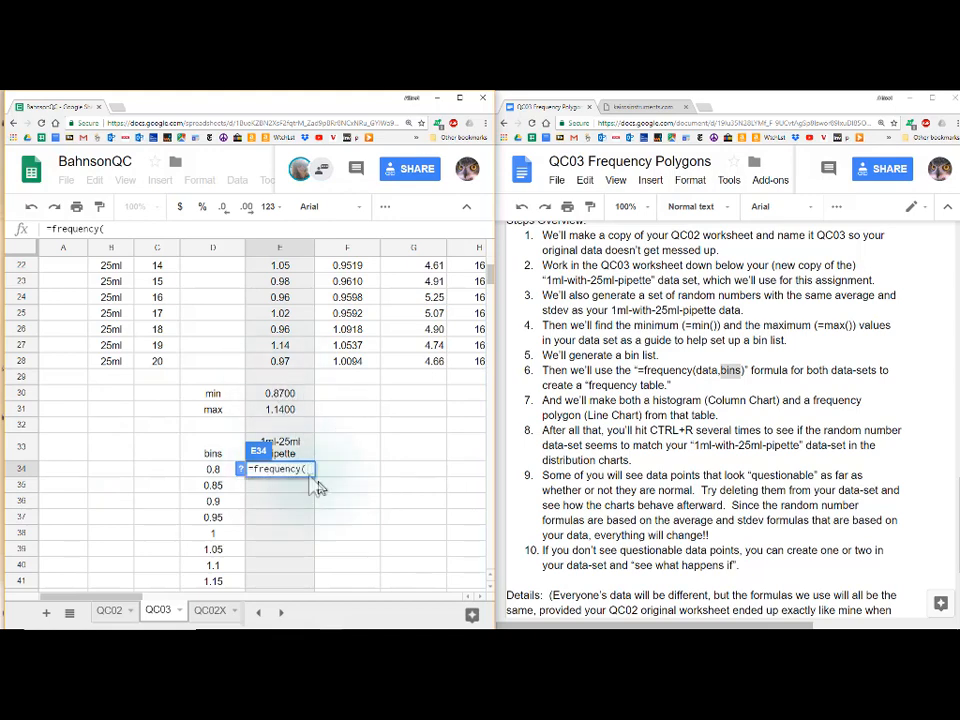
click(283, 363)
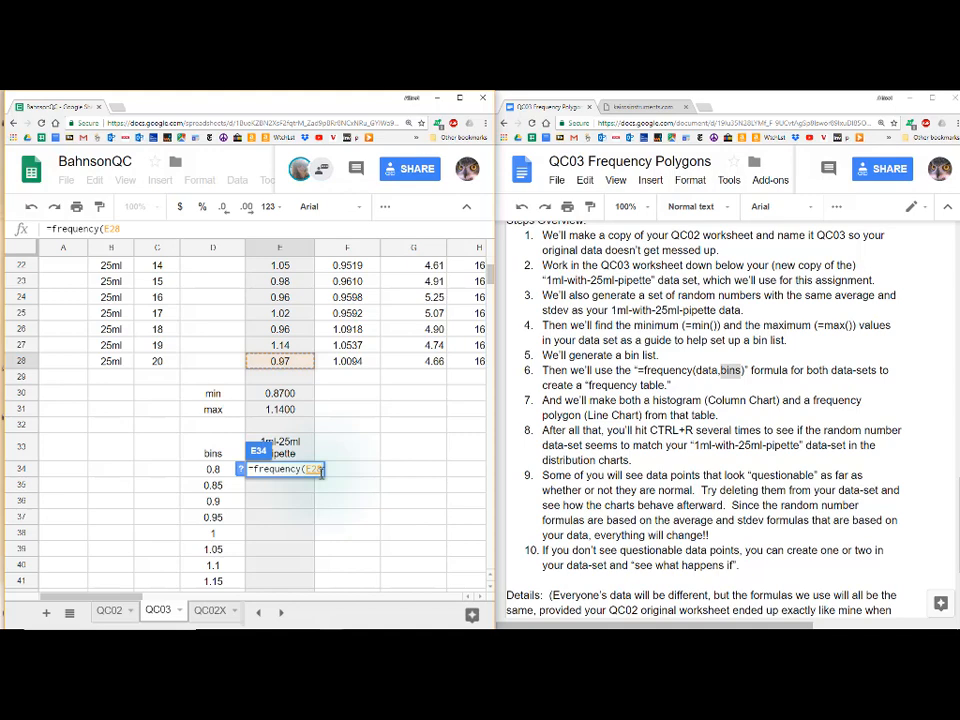
key(shift+Up)
key(shift+Up)
key(shift+Up)
key(shift+Up)
key(shift+Up)
key(shift+Up)
key(shift+Up)
key(shift+Up)
key(shift+Up)
key(shift+Up)
key(shift+Up)
key(shift+Up)
key(shift+Up)
key(shift+Up)
key(shift+Up)
key(shift+Up)
key(shift+Up)
key(shift+Up)
key(shift+Up)
key(shift+Up)
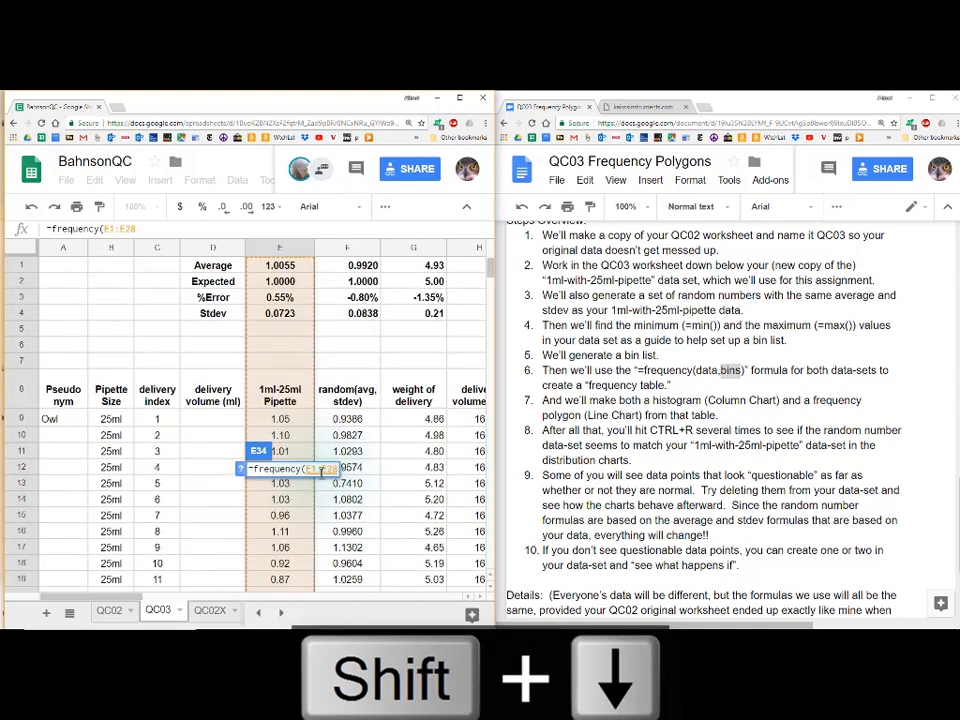
key(shift+Down)
key(shift+Down)
key(shift+Down)
key(shift+Down)
key(shift+Down)
key(shift+Down)
key(shift+Down)
key(shift+Down)
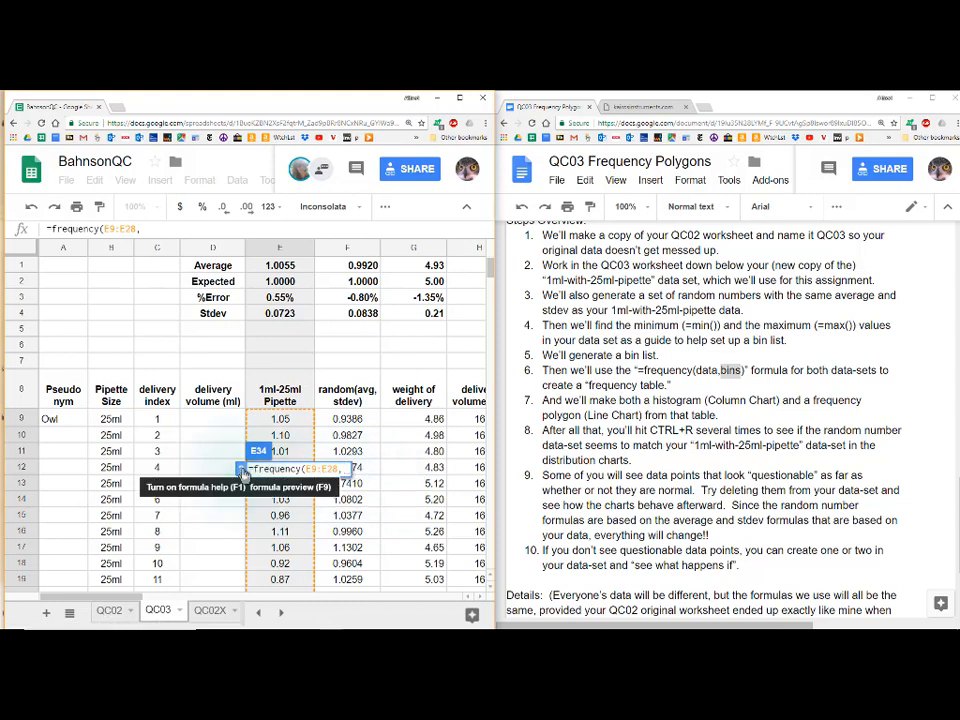
click(242, 469)
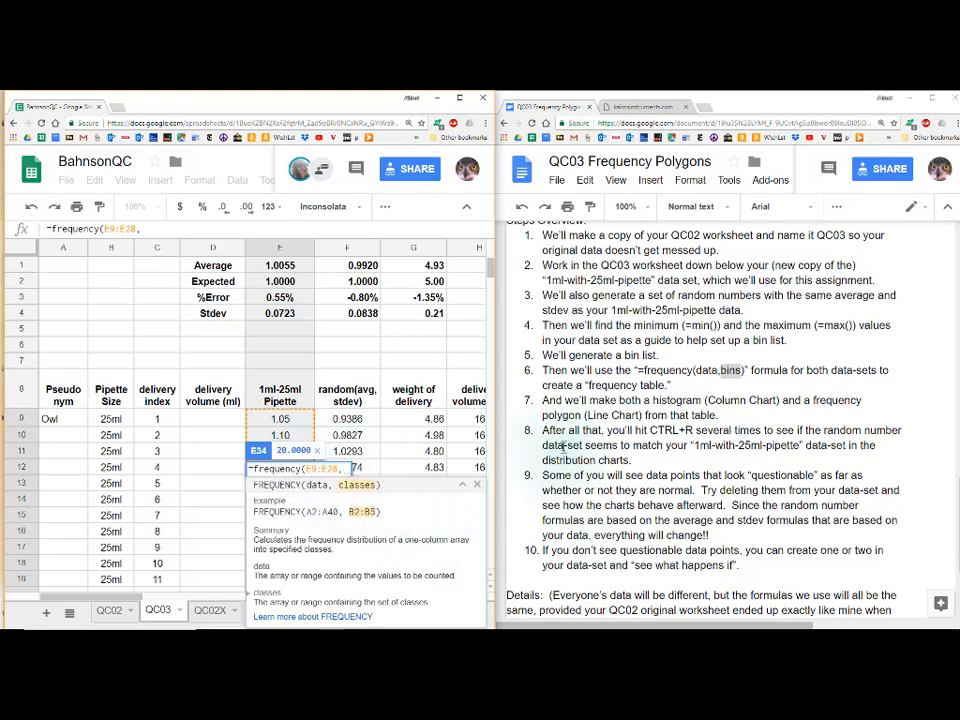
click(477, 484)
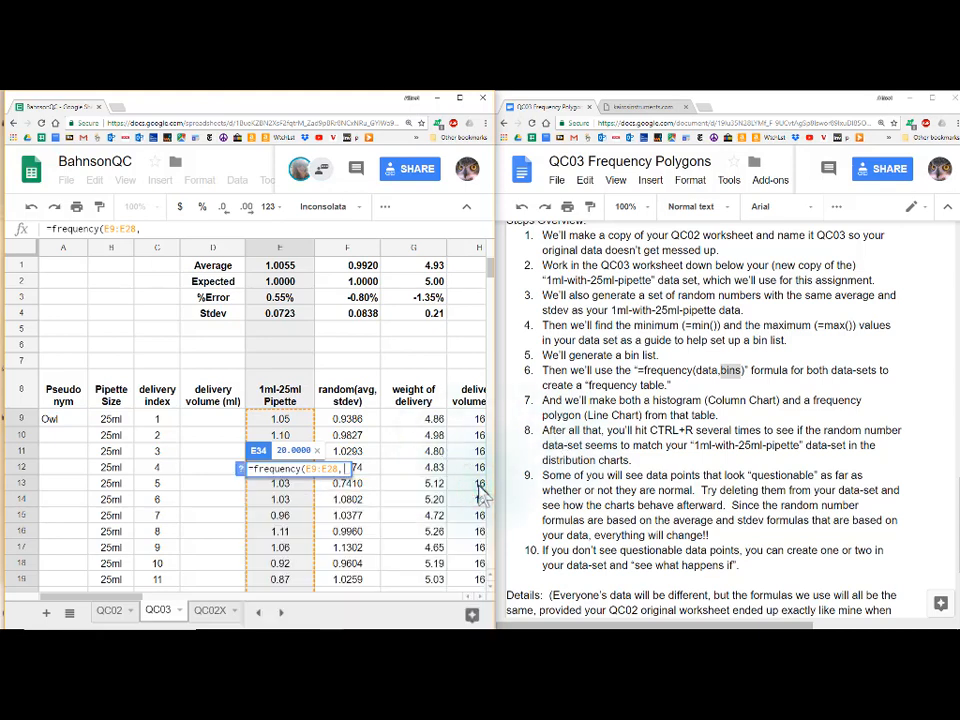
Complete the FREQUENCY formula in E34 with the bin range D34:D44 as its classes
key(Down)
key(Down)
key(Down)
key(Down)
key(Down)
key(Up)
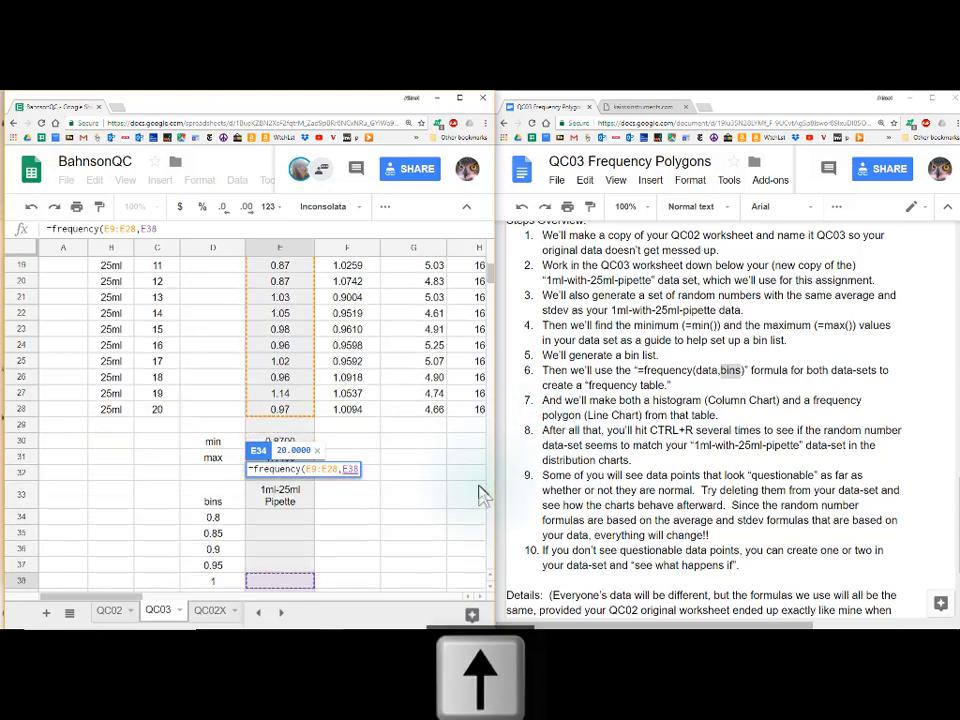
key(Up)
key(Up)
key(Up)
key(Up)
key(Up)
key(Up)
key(Left)
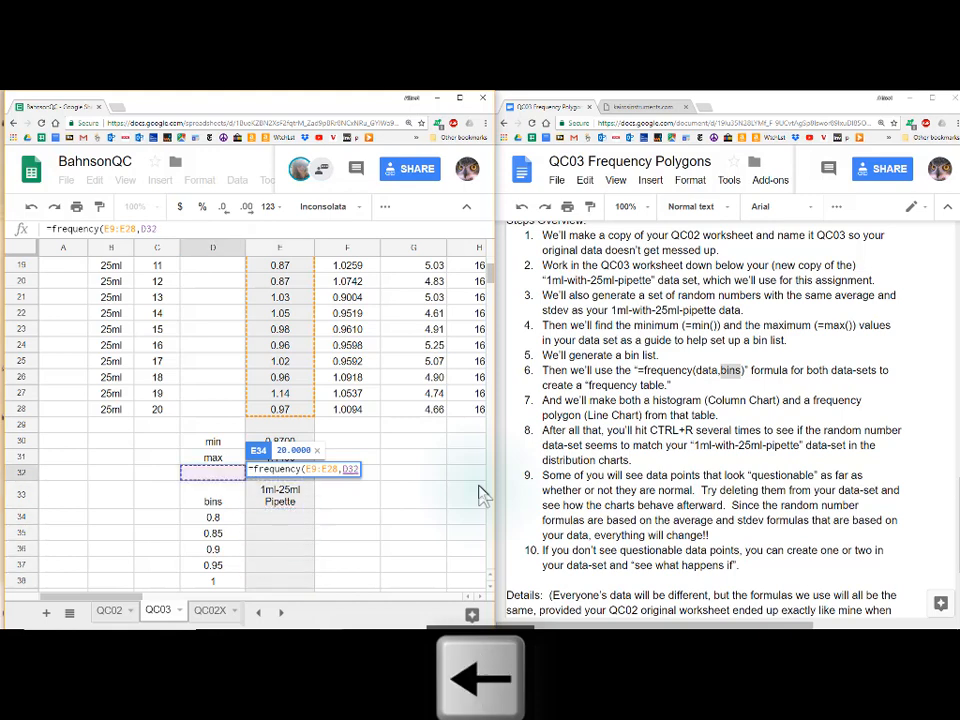
key(Down)
key(Down)
key(Up)
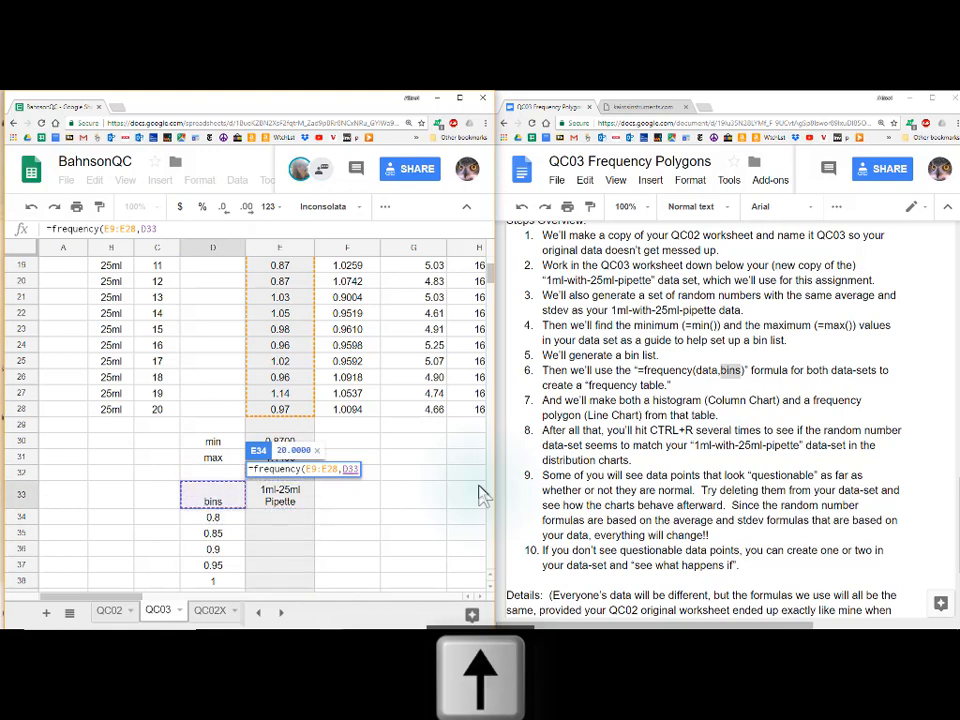
key(Down)
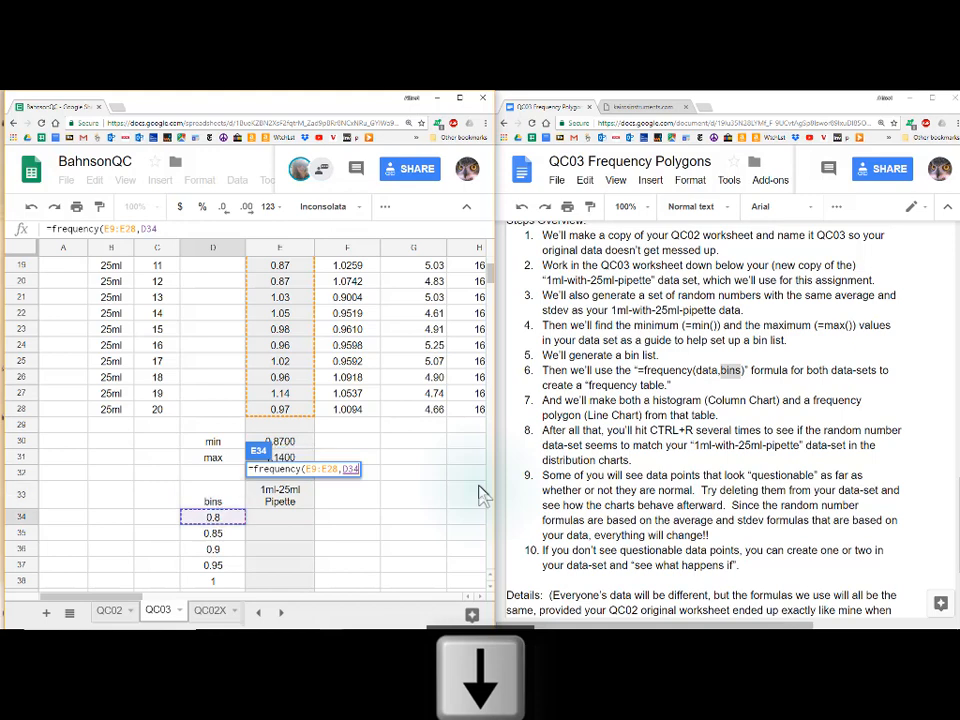
key(Down)
key(Down)
key(Down)
key(Down)
key(Down)
key(Down)
key(Down)
key(Down)
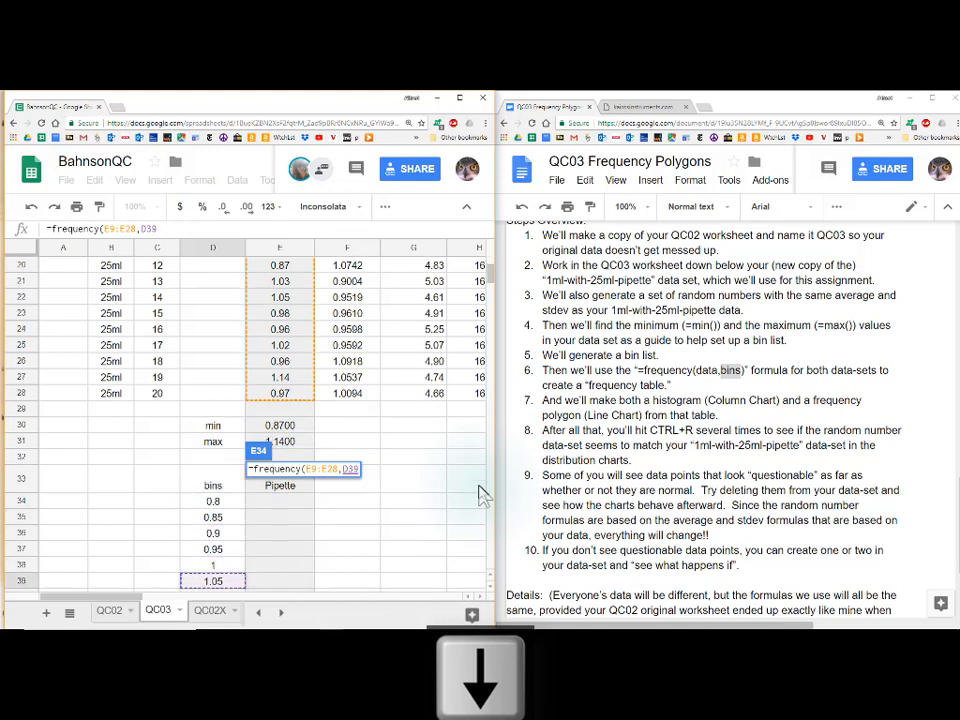
key(Down)
key(Down)
key(Up)
key(Up)
key(Up)
key(Up)
key(Up)
key(Up)
key(Up)
key(Up)
key(Up)
key(Up)
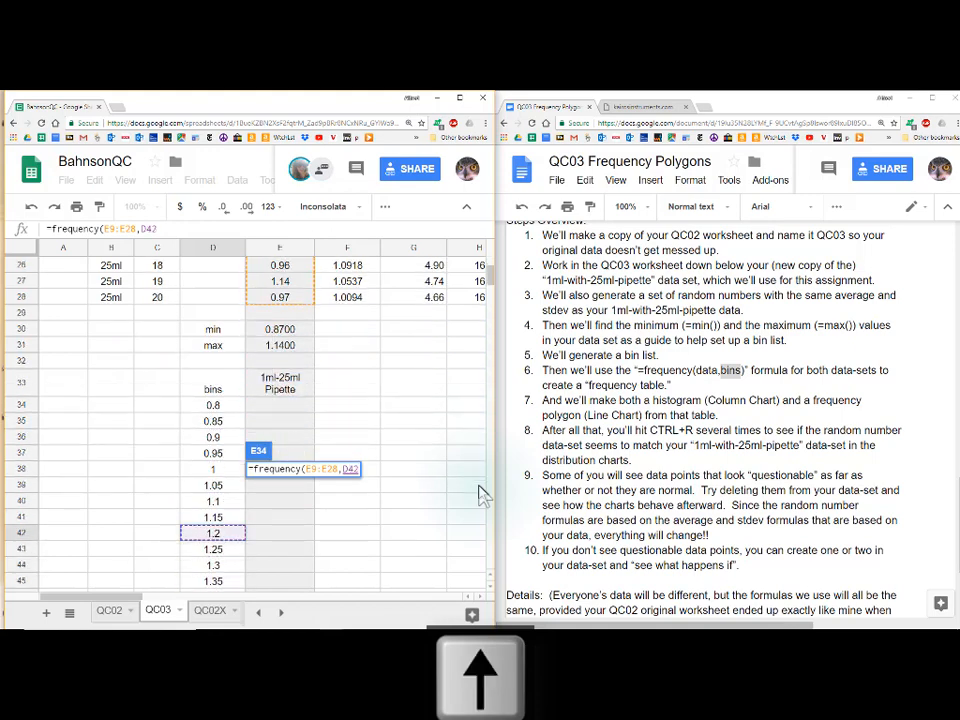
key(Down)
key(Up)
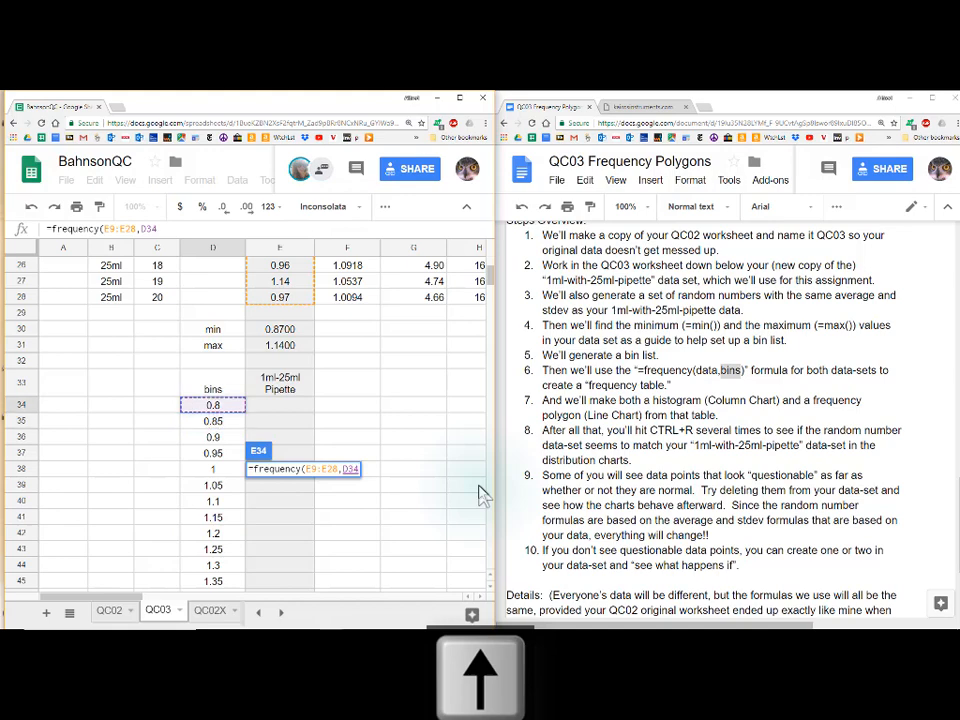
key(shift+Down)
key(shift+Down)
key(shift+Down)
key(shift+Down)
key(shift+Down)
key(shift+Down)
key(shift+Down)
key(shift+Down)
key(shift+Down)
key(shift+Down)
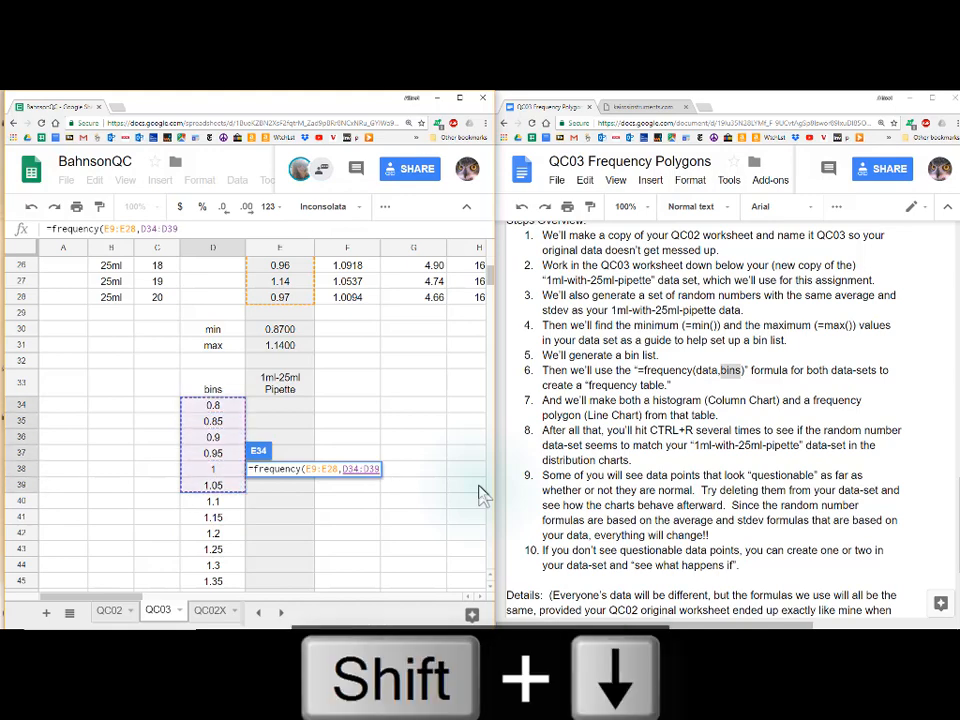
key(shift+Down)
key(shift+Down)
key(shift+Down)
key(shift+Down)
key(shift+Down)
key(shift+Down)
key(shift+Down)
key(shift+Down)
key(shift+Down)
key(shift+Down)
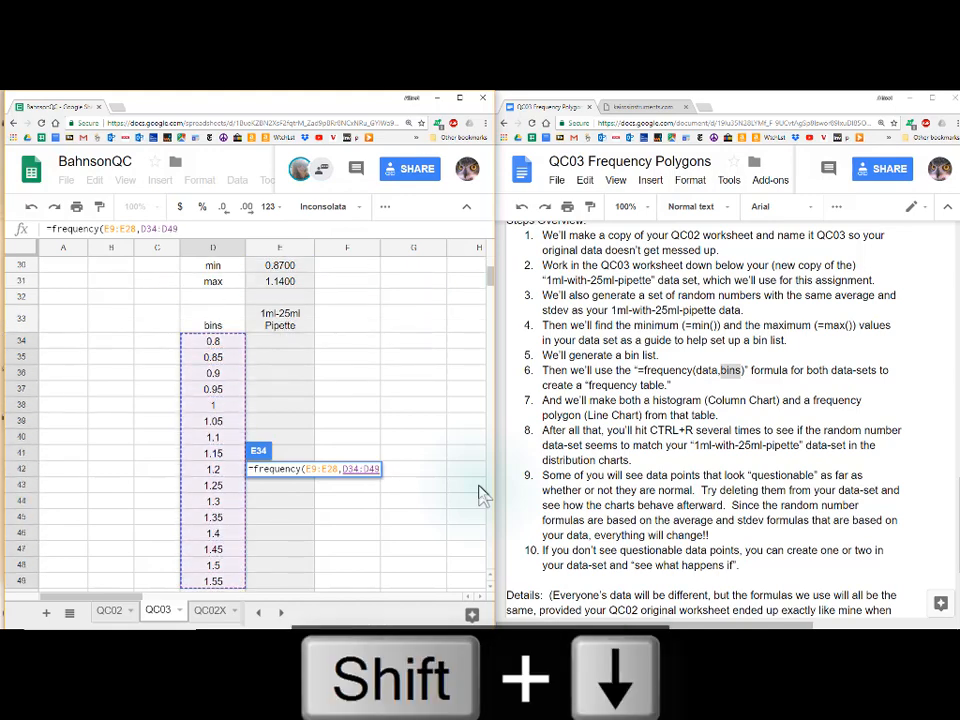
key(shift+Up)
key(shift+Up)
key(shift+Up)
key(shift+Up)
key(shift+Up)
key(shift+Up)
key(shift+Up)
key(shift+Up)
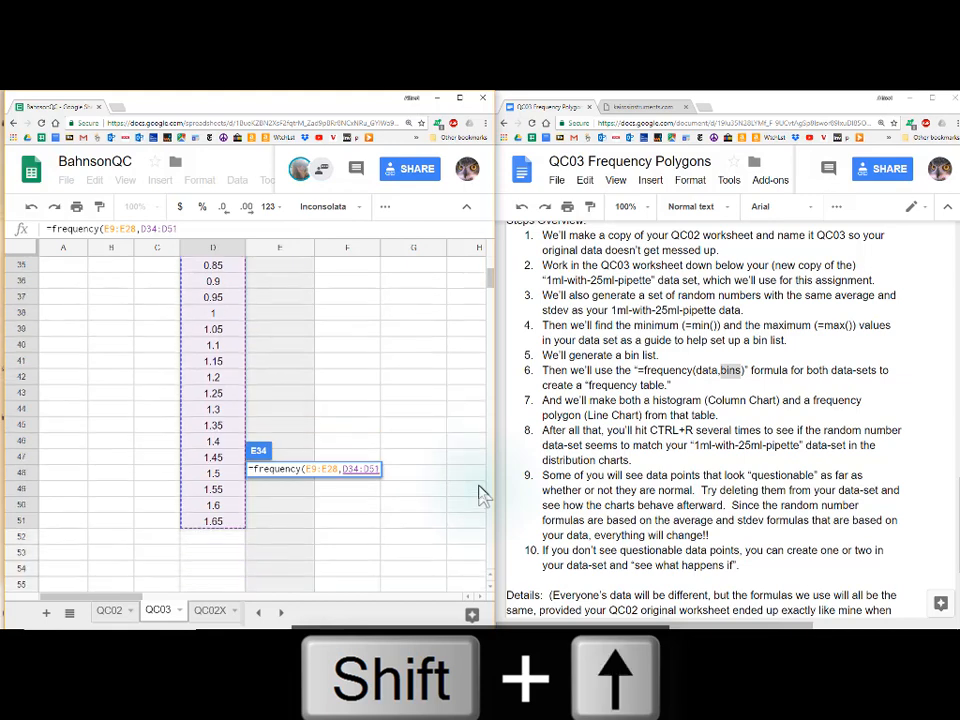
key(shift+Down)
key(shift+Down)
key(shift+Down)
key(shift+Down)
key(shift+Down)
key(shift+Up)
key(shift+Up)
key(shift+Up)
key(shift+Up)
key(shift+Up)
key(shift+Up)
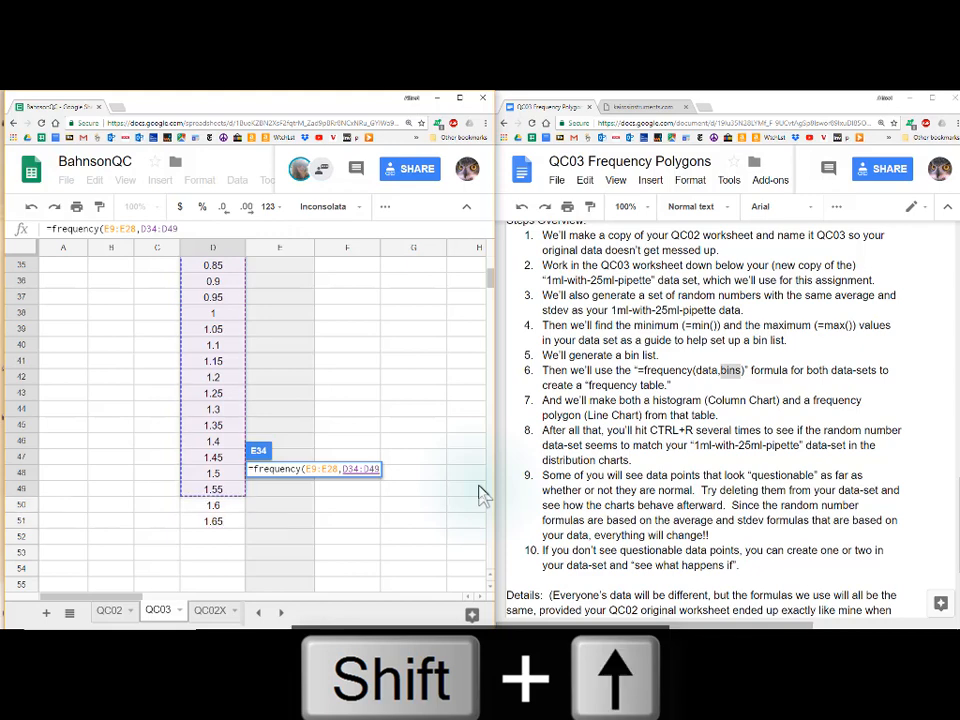
key(shift+Up)
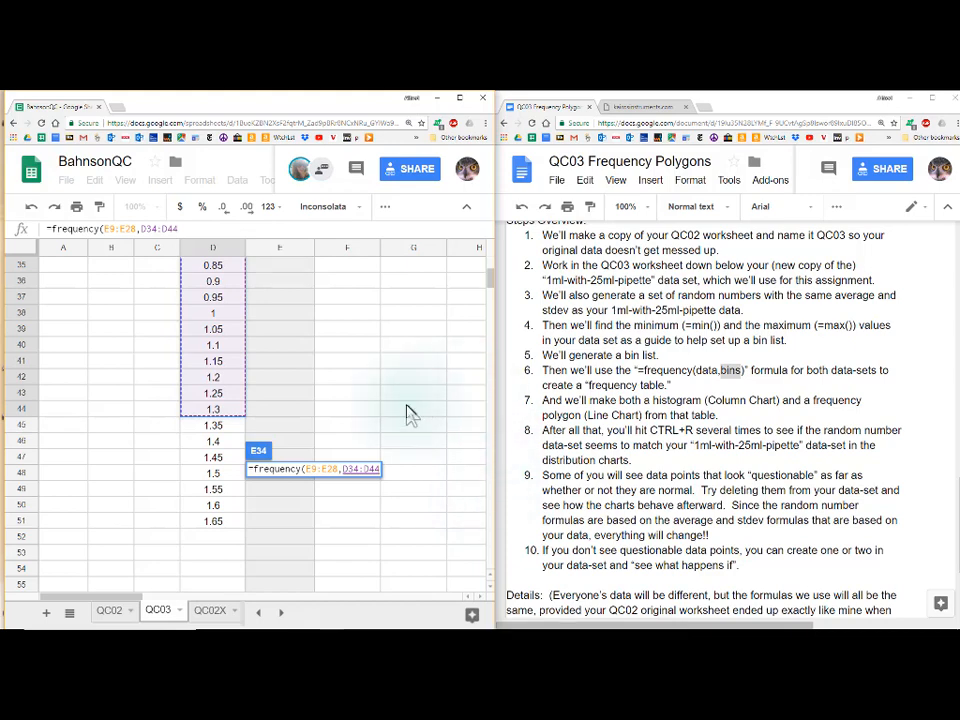
scroll(414, 414, up, 4)
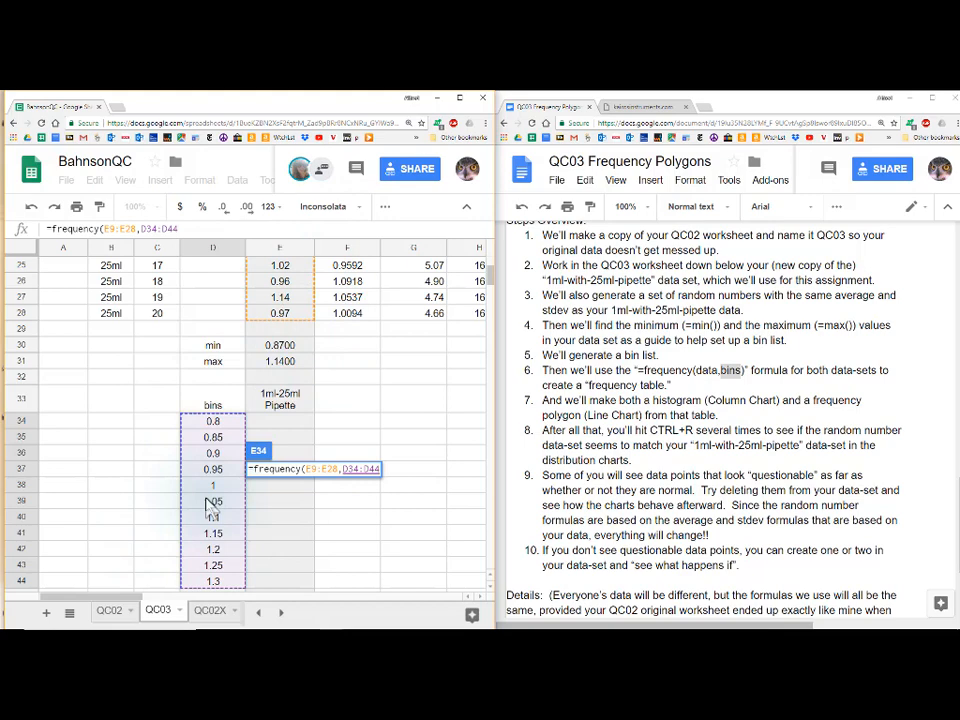
key(Return)
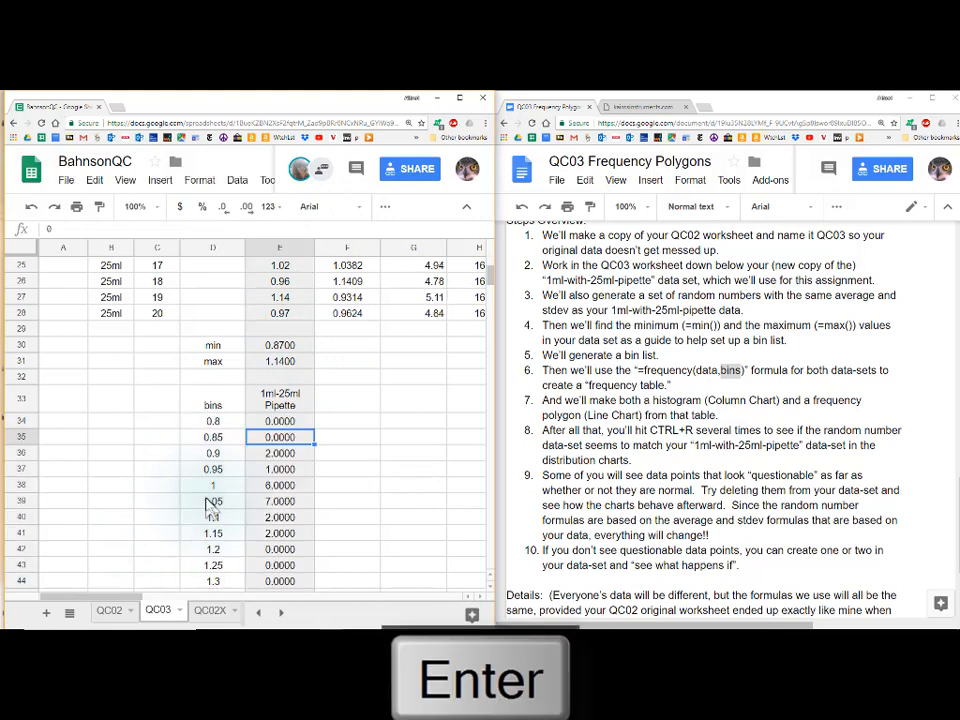
Examine the FREQUENCY formula in E34 and the counts it fills down column E against the bins in column D
click(288, 421)
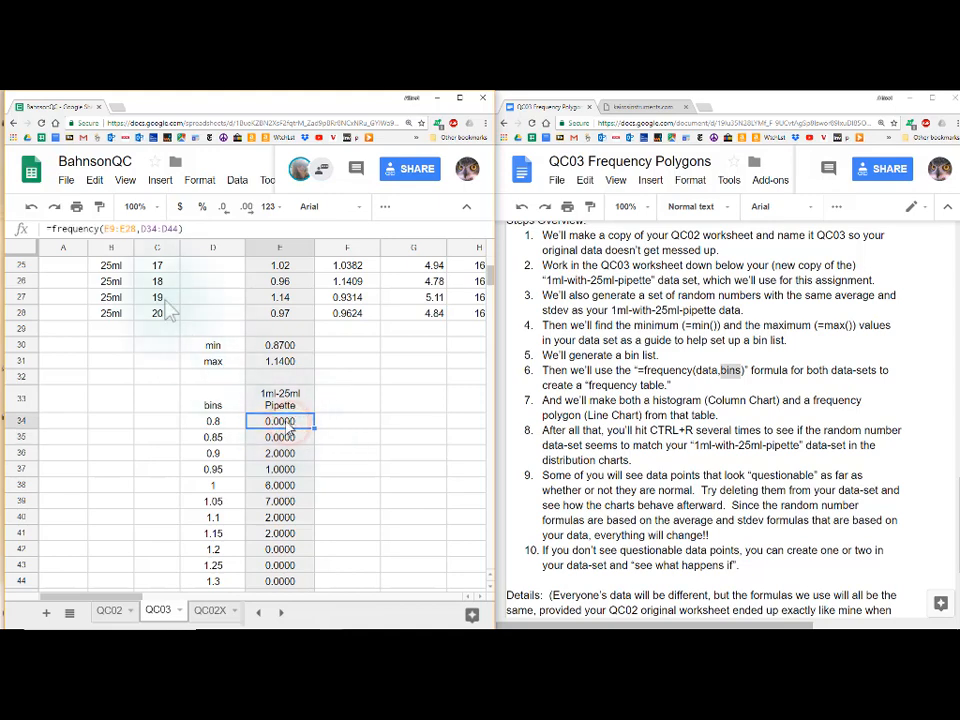
click(275, 437)
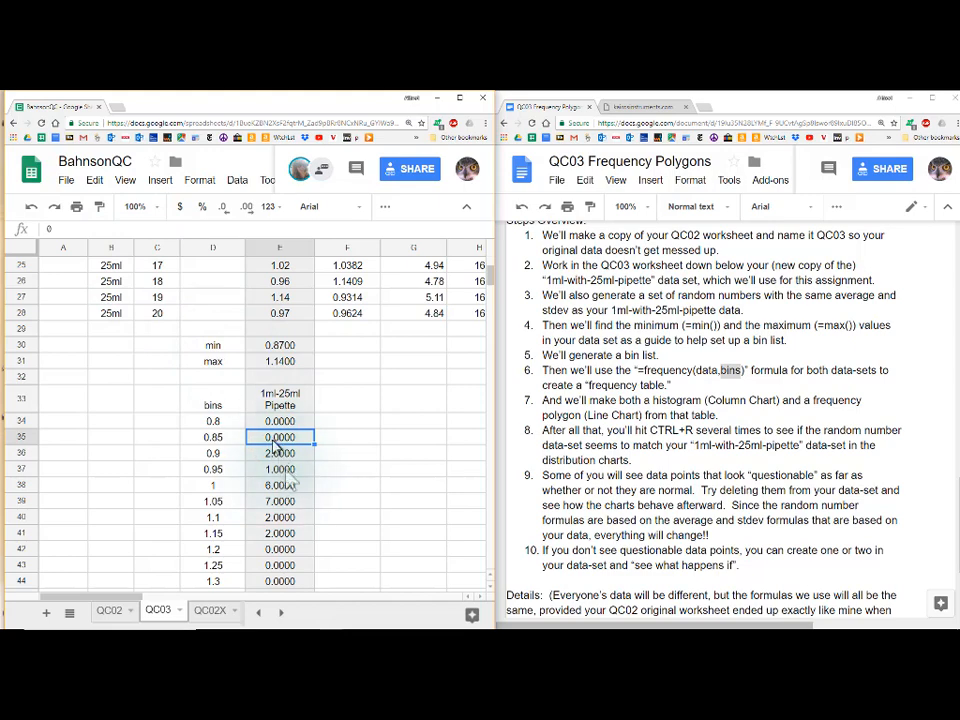
scroll(285, 485, down, 3)
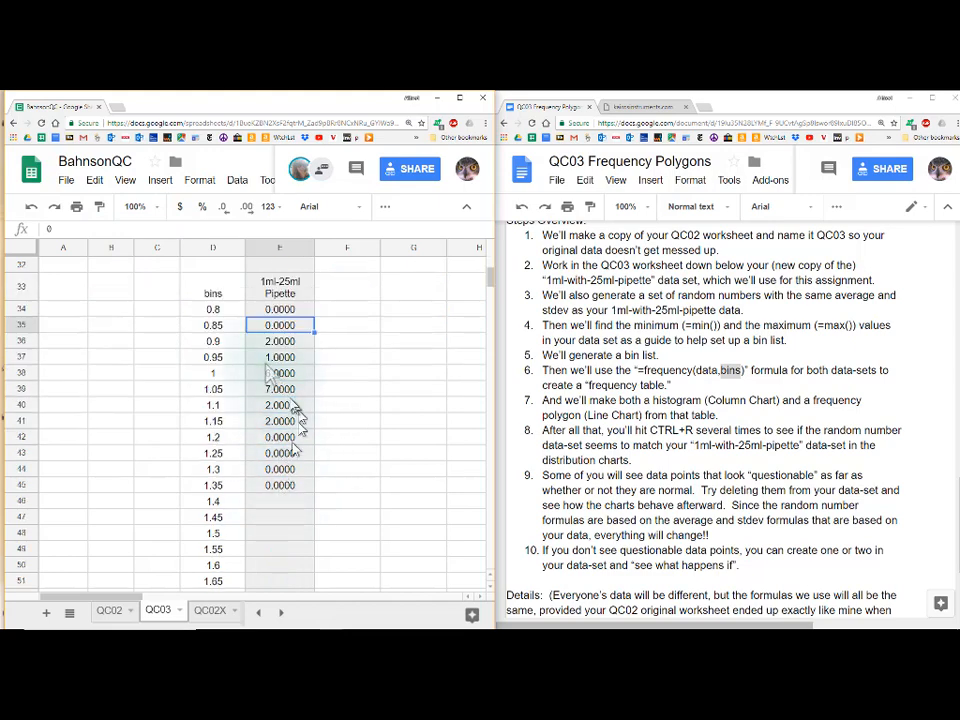
click(268, 341)
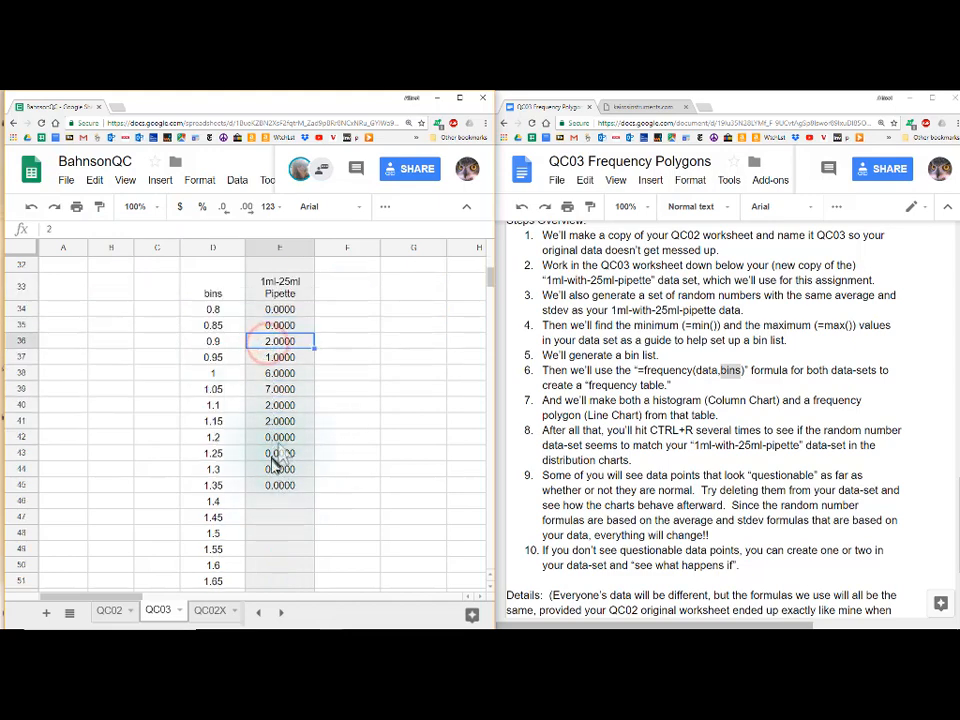
click(275, 357)
click(272, 389)
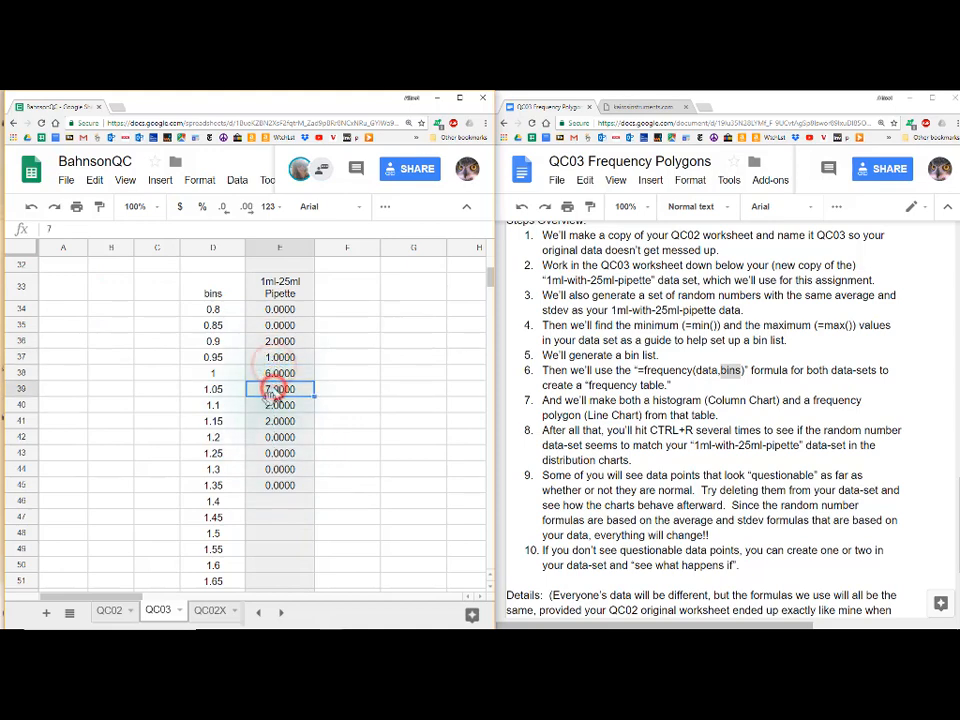
click(270, 405)
click(270, 420)
click(213, 372)
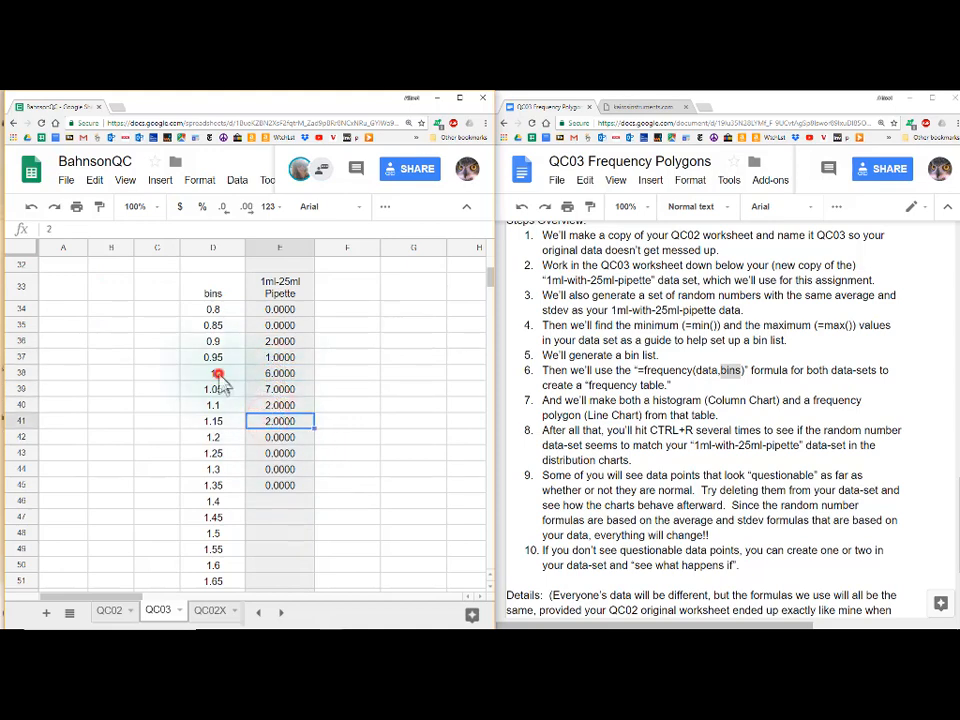
click(270, 389)
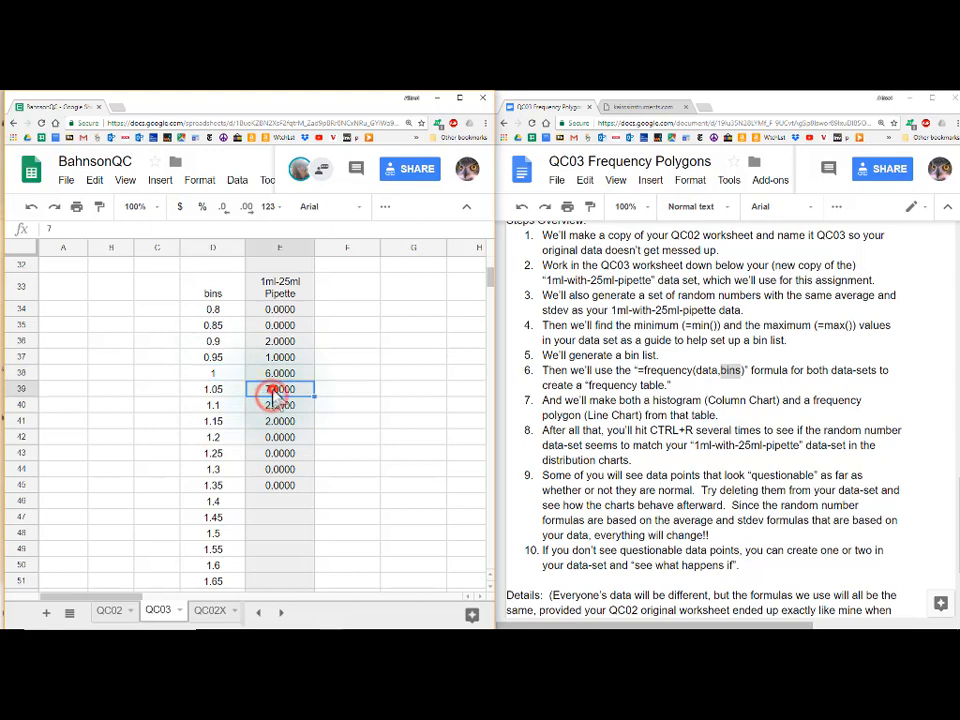
Format the bin values in column D to show two decimal places
click(213, 374)
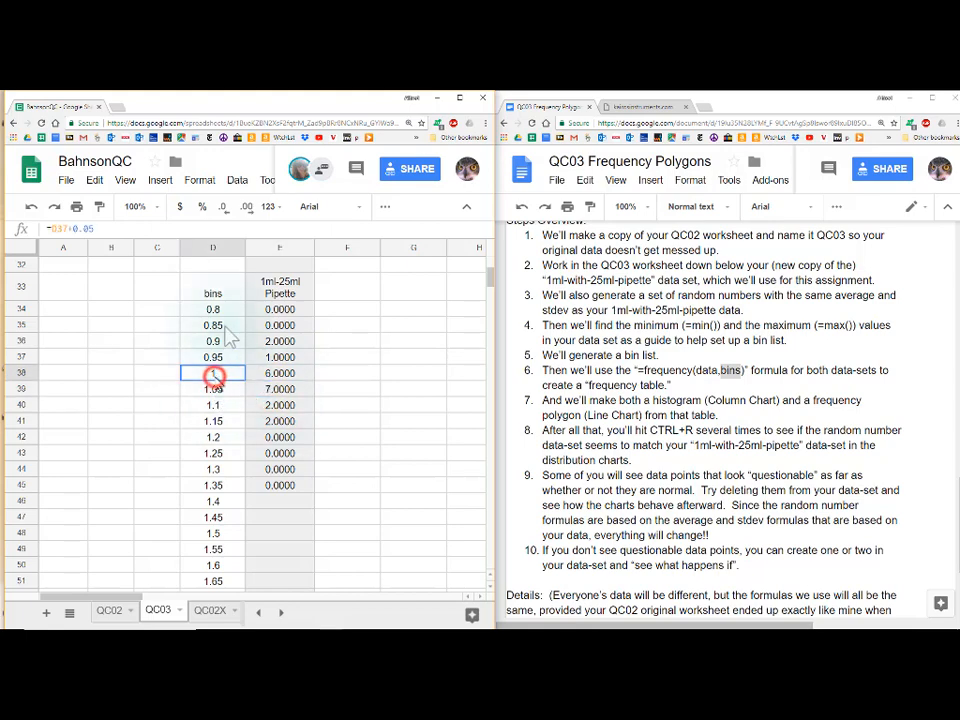
click(217, 251)
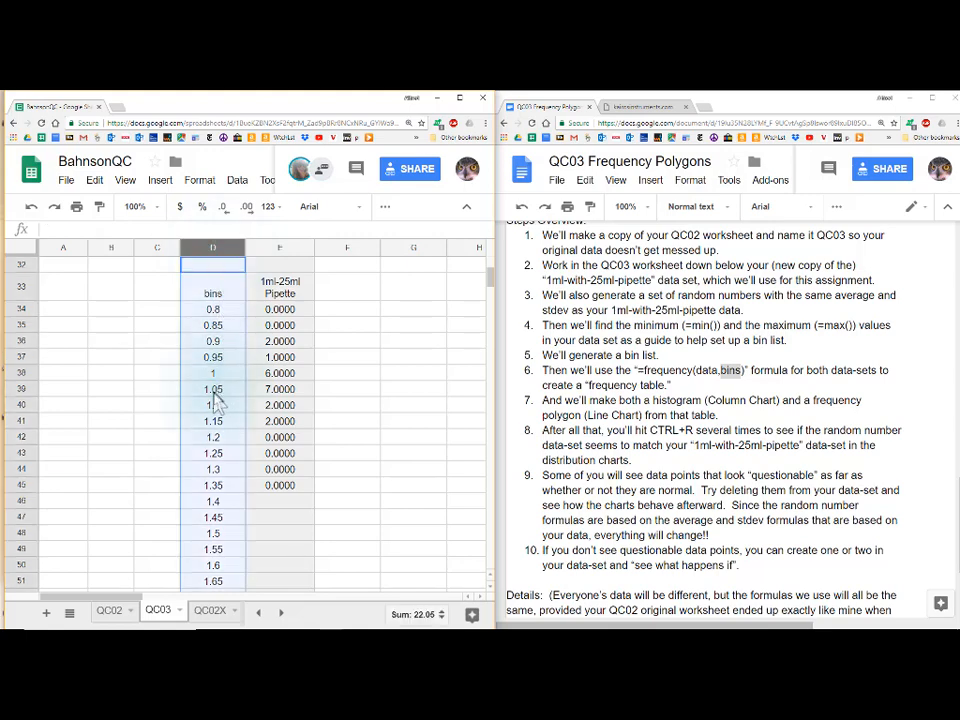
click(245, 208)
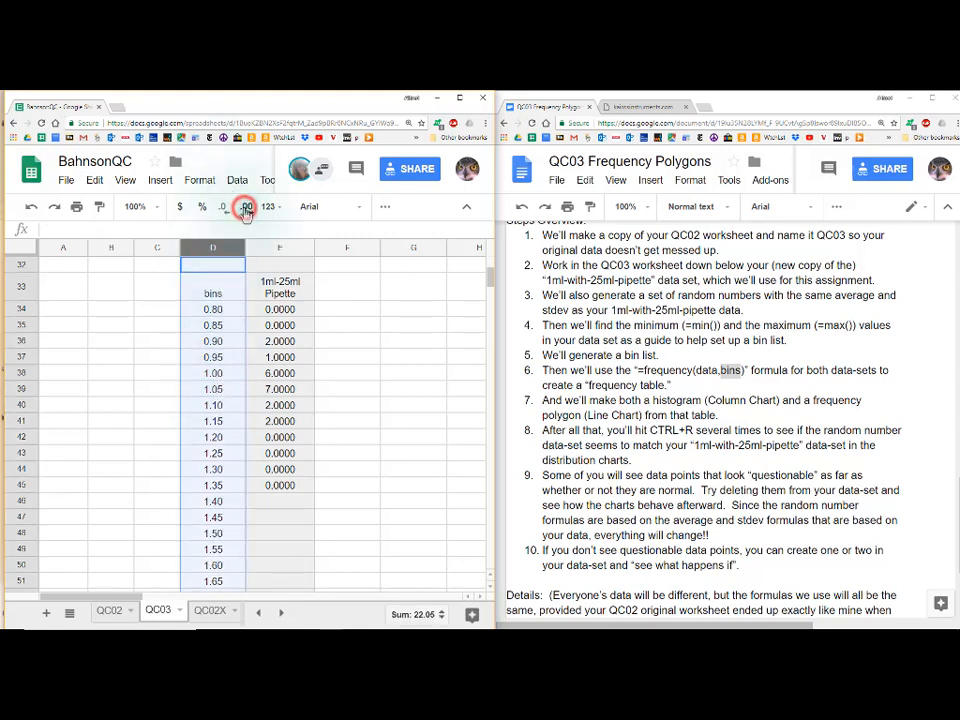
click(275, 389)
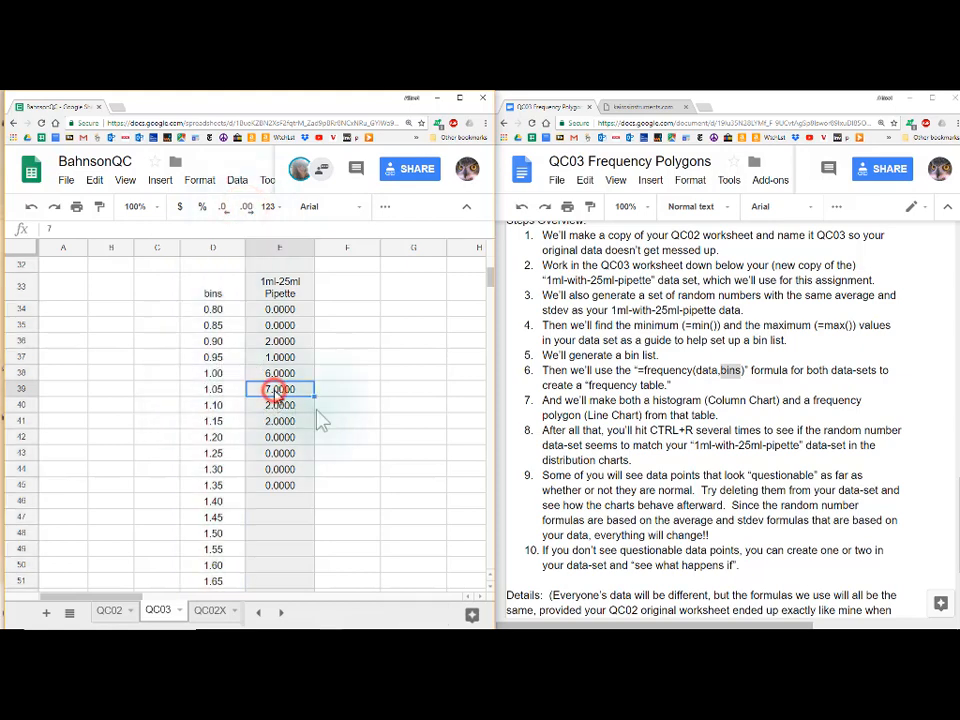
Copy the linked header and FREQUENCY formula from E33:E34 into F33:F34 for the random(avg,stdev) data
click(291, 295)
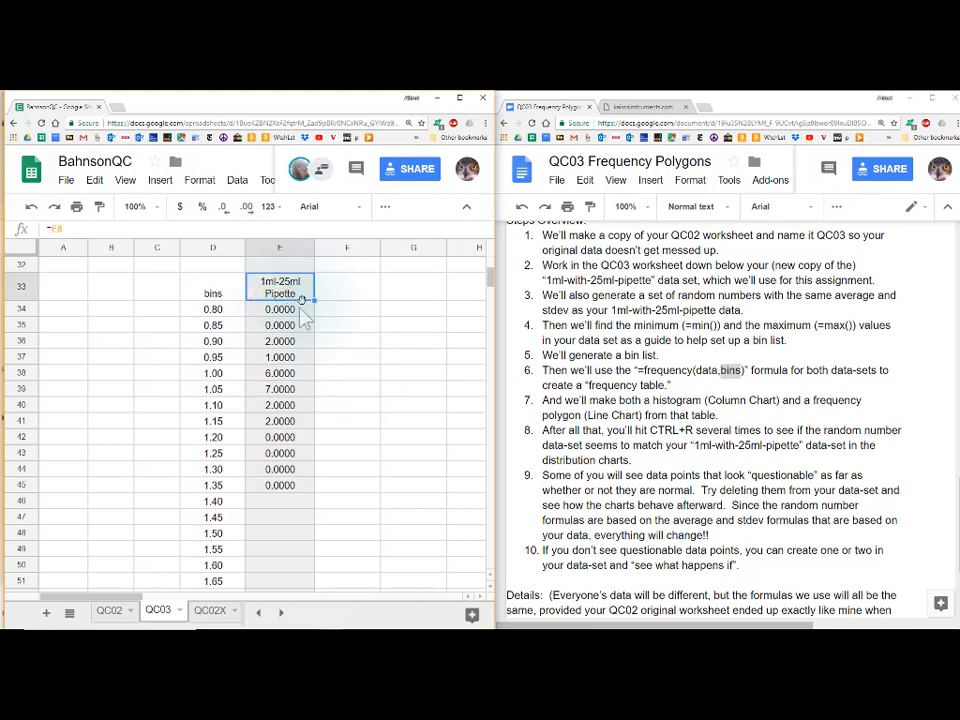
click(297, 313)
click(335, 312)
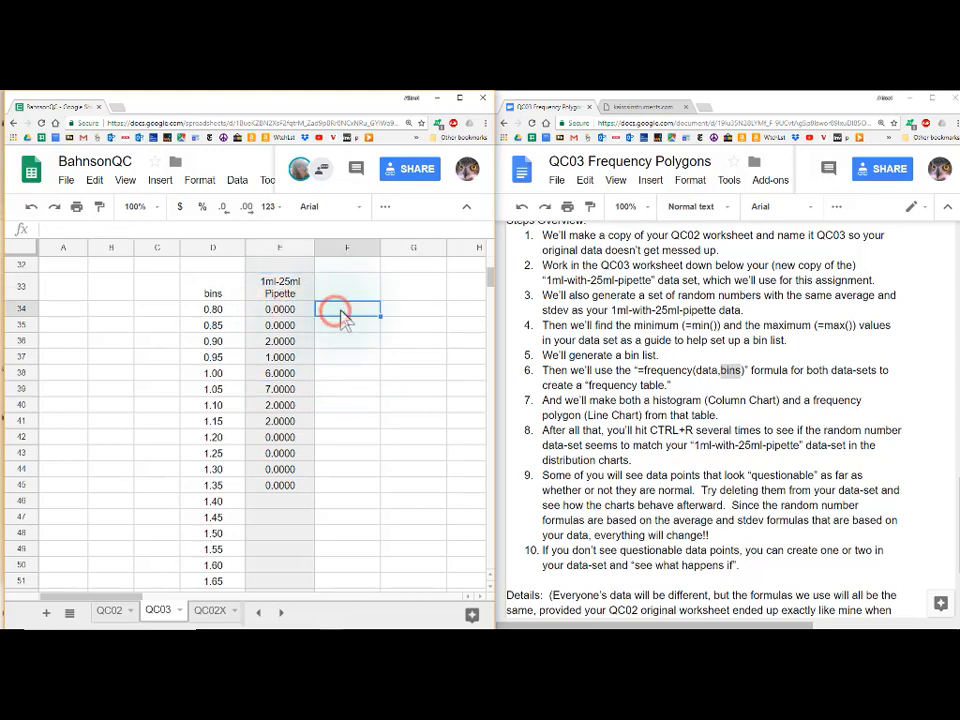
scroll(325, 300, up, 4)
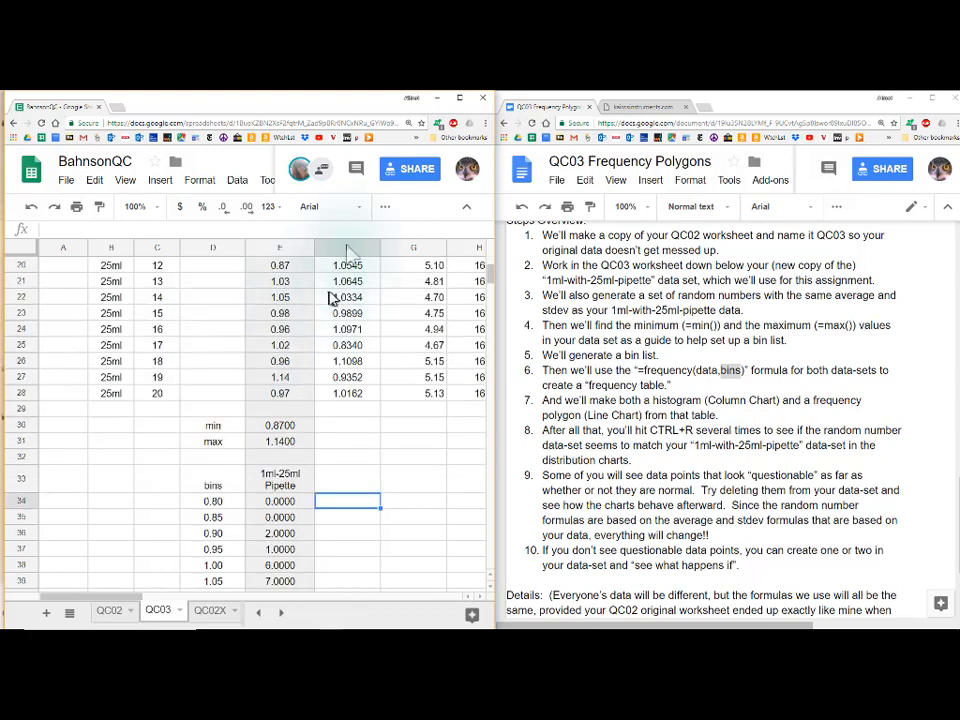
scroll(343, 265, up, 6)
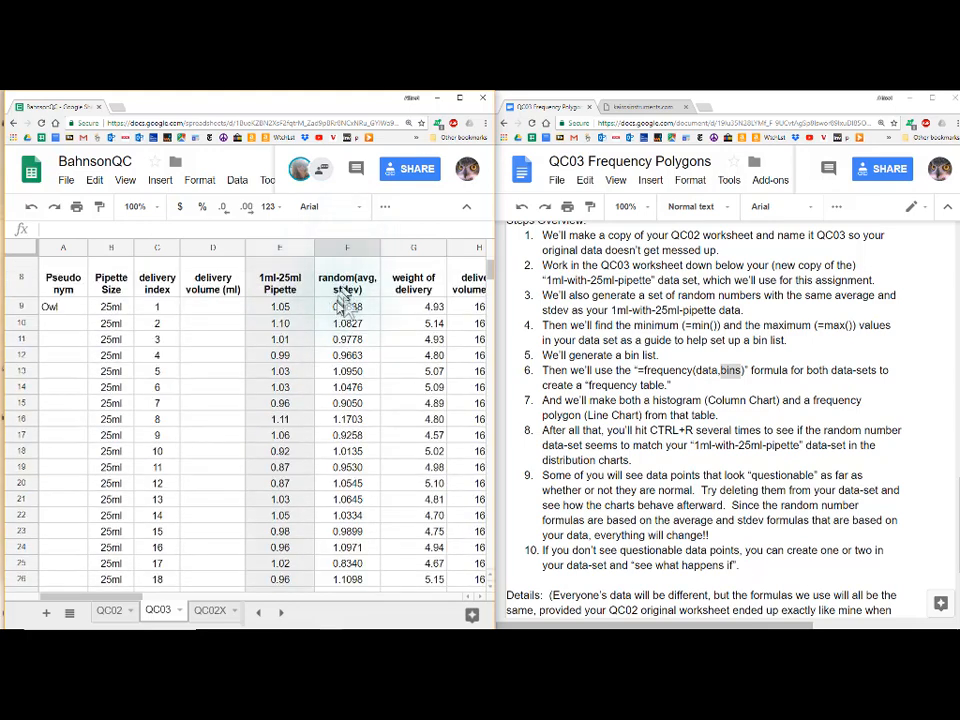
scroll(345, 295, down, 4)
scroll(345, 305, down, 5)
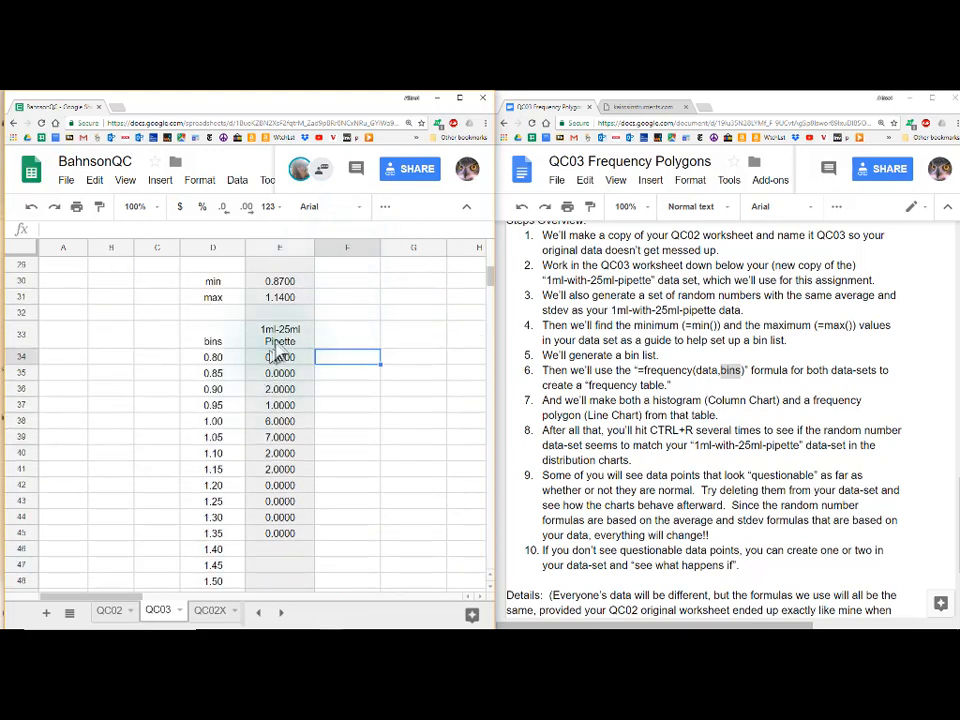
click(279, 341)
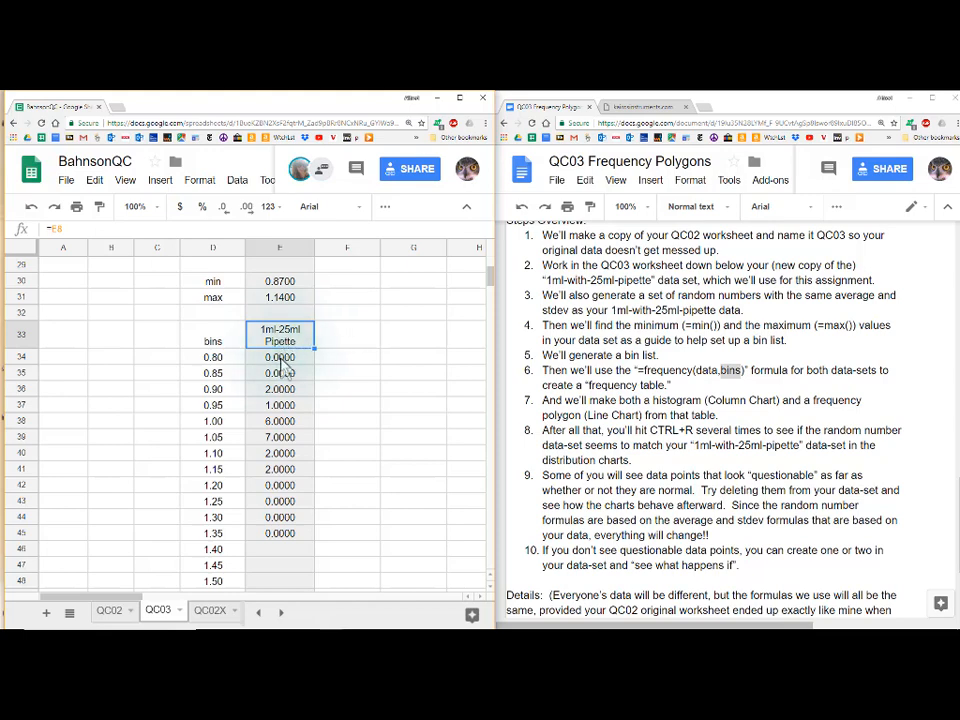
shift+click(282, 360)
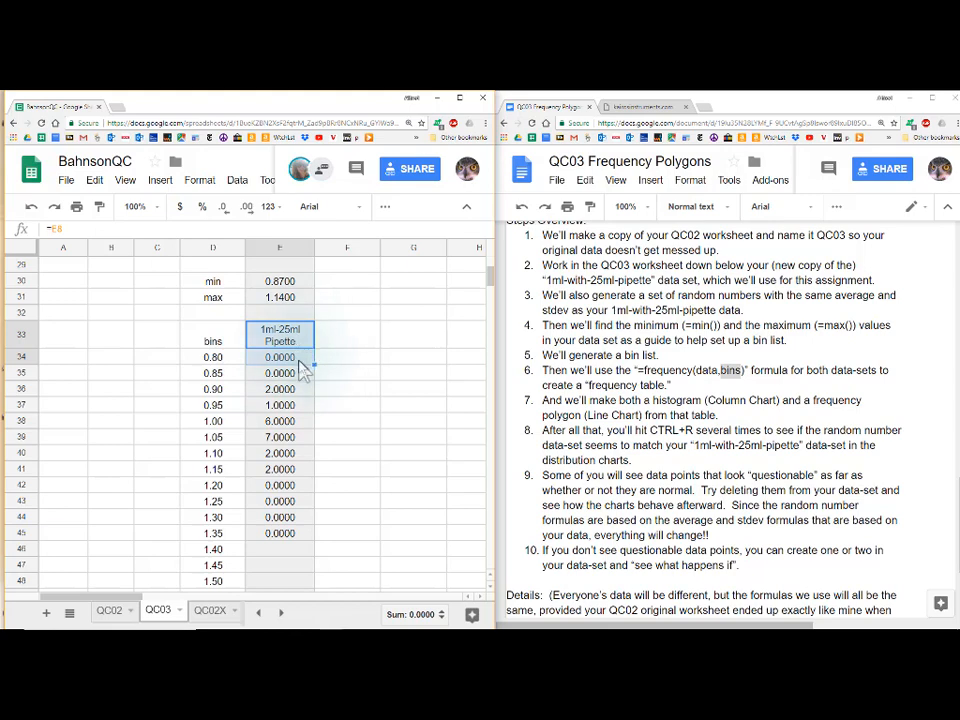
key(ctrl+c)
click(345, 337)
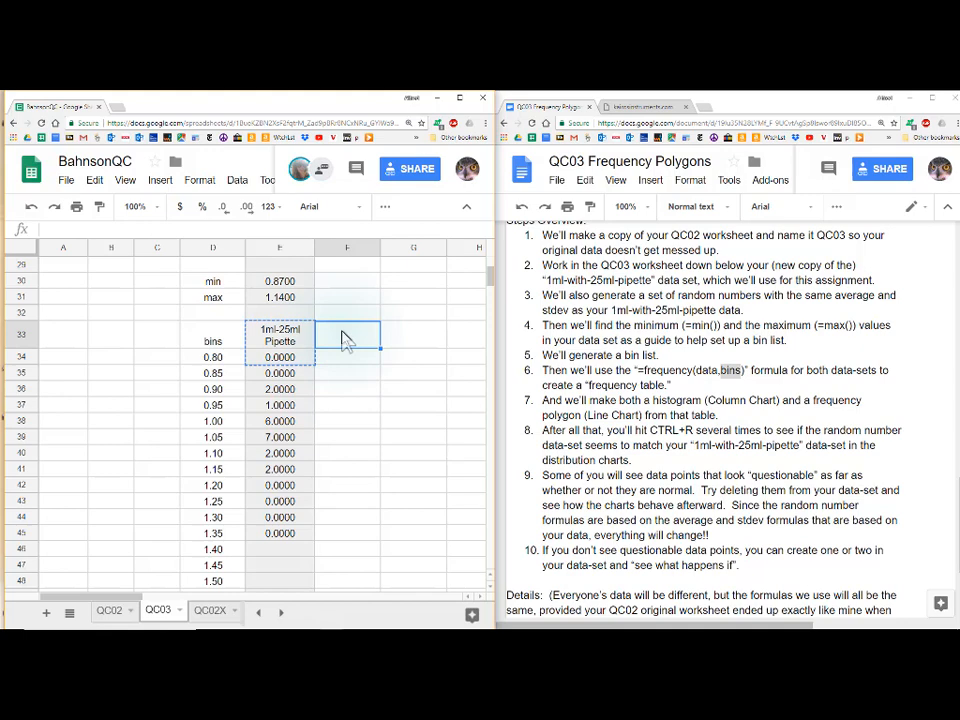
key(ctrl+v)
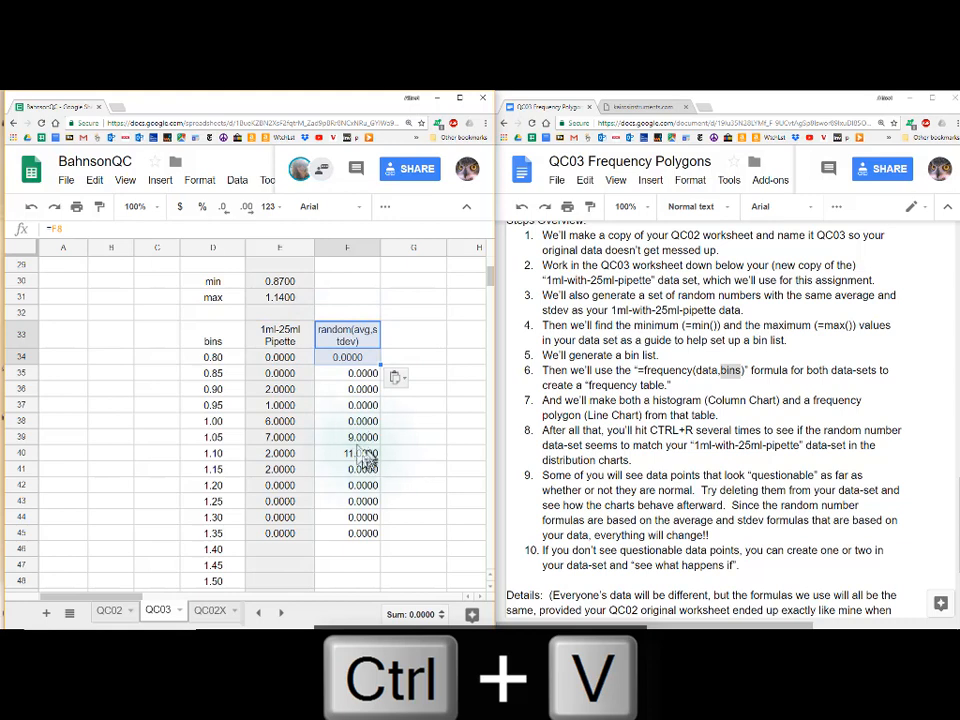
Inspect the norminv(rand()) formula in F9 and its references to the average in E1 and the stdev in E4
scroll(366, 436, up, 5)
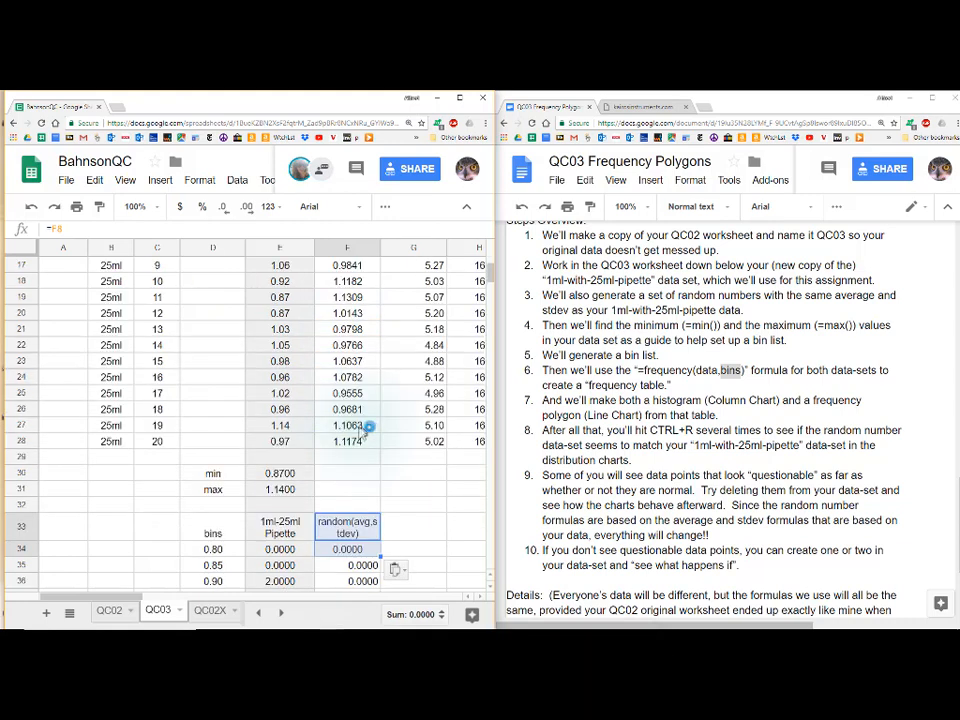
click(340, 340)
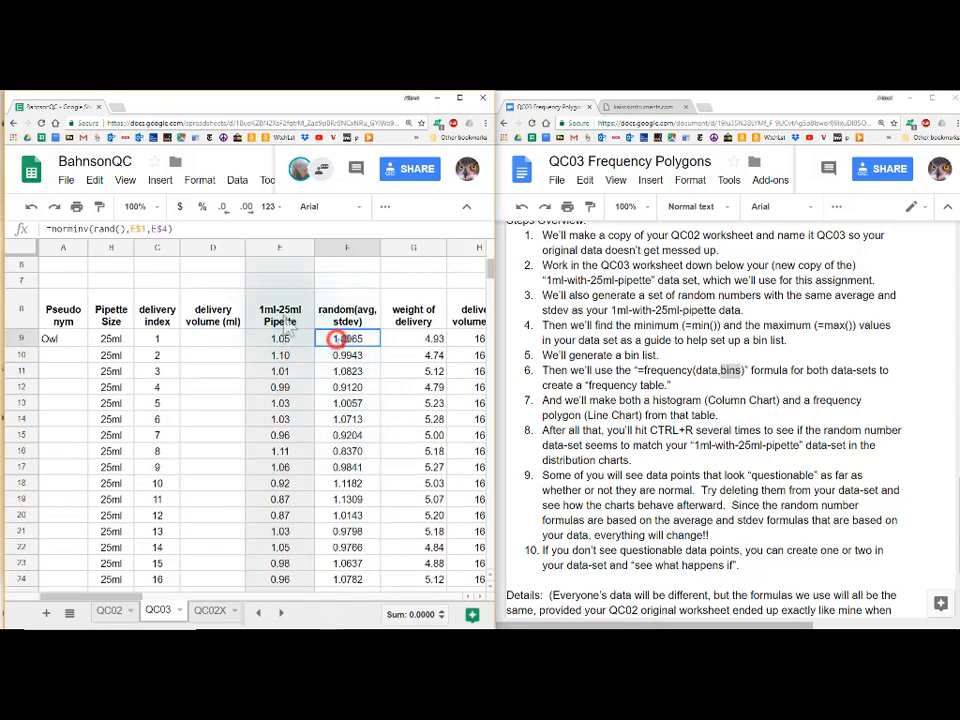
scroll(196, 313, up, 1)
scroll(196, 313, up, 1)
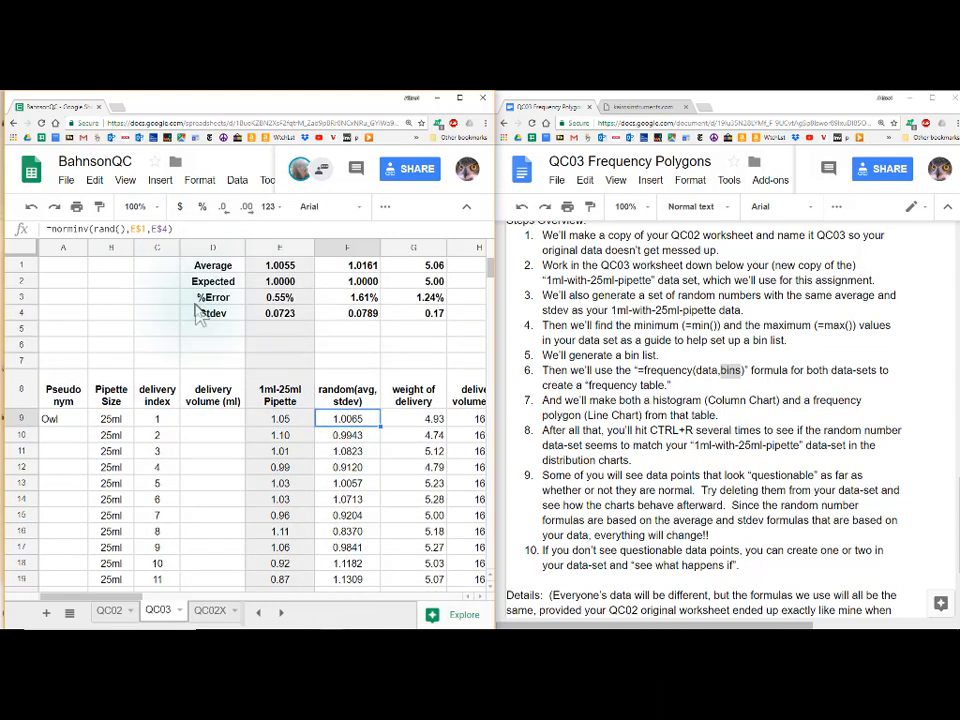
click(147, 228)
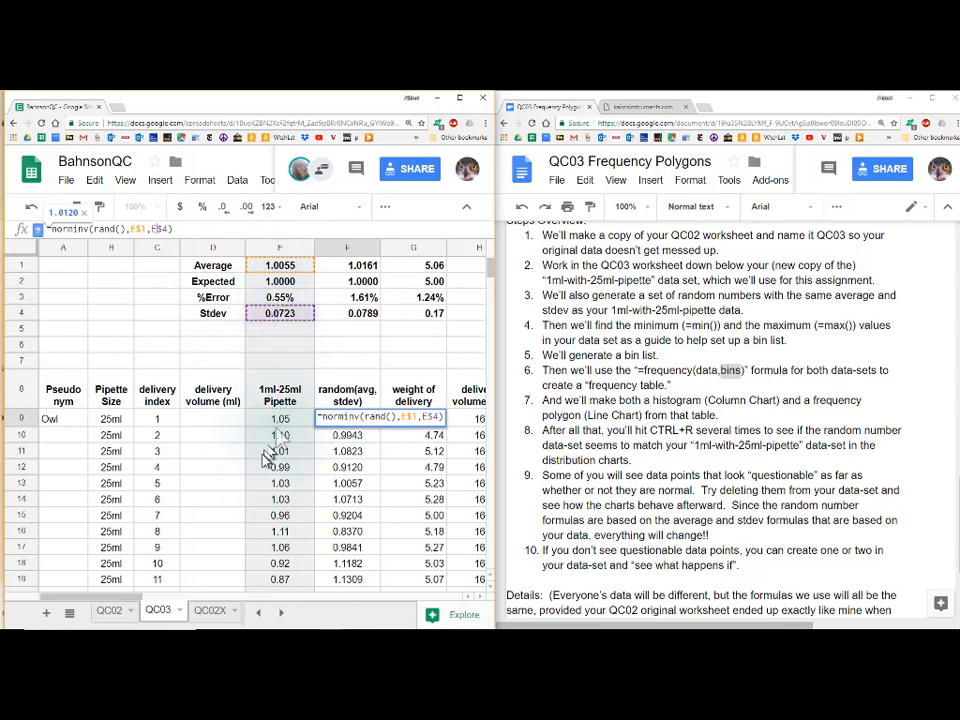
scroll(290, 430, down, 8)
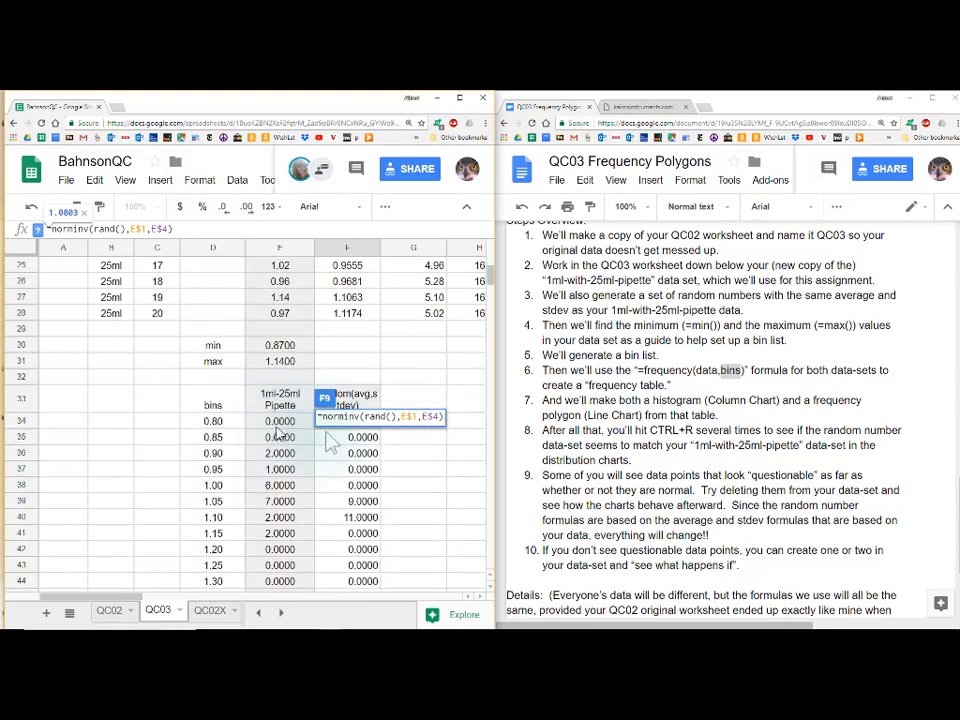
click(411, 498)
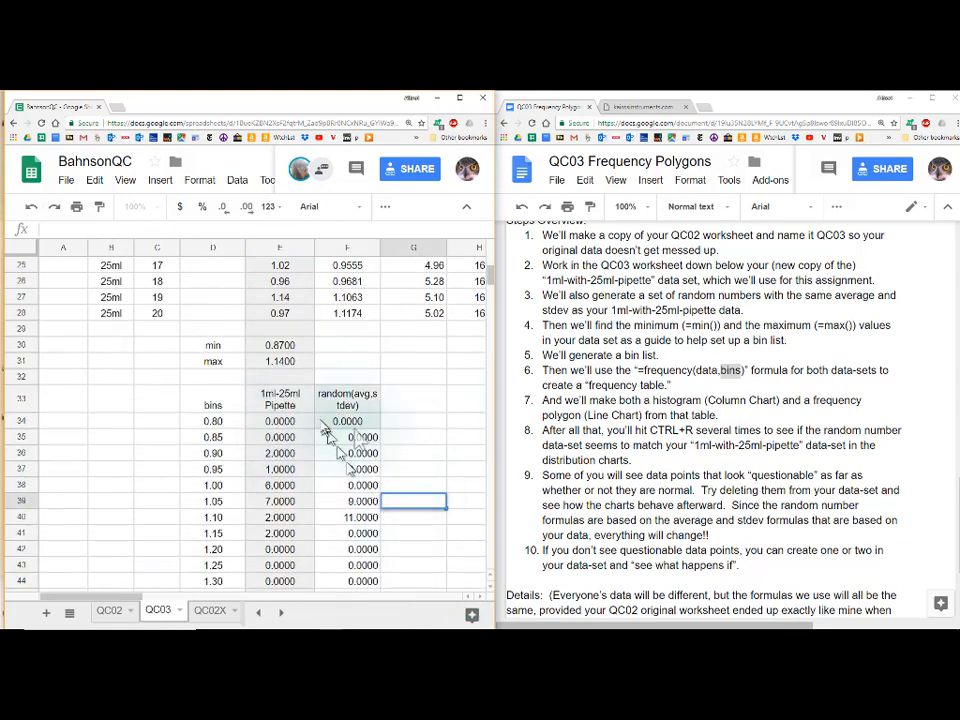
Center-align all of column F horizontally
click(347, 248)
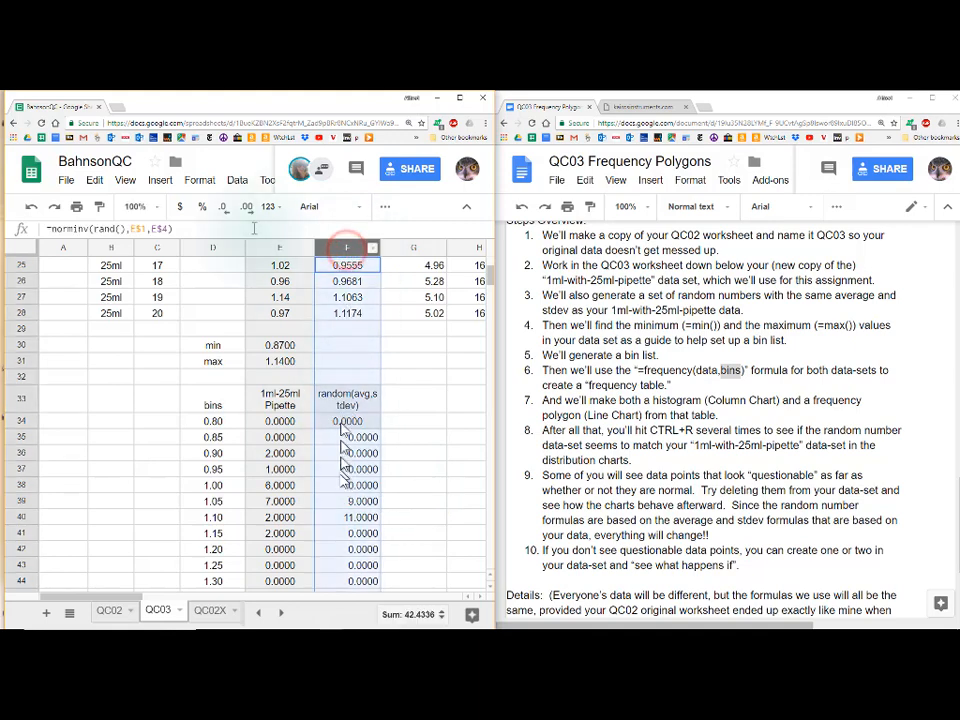
click(380, 210)
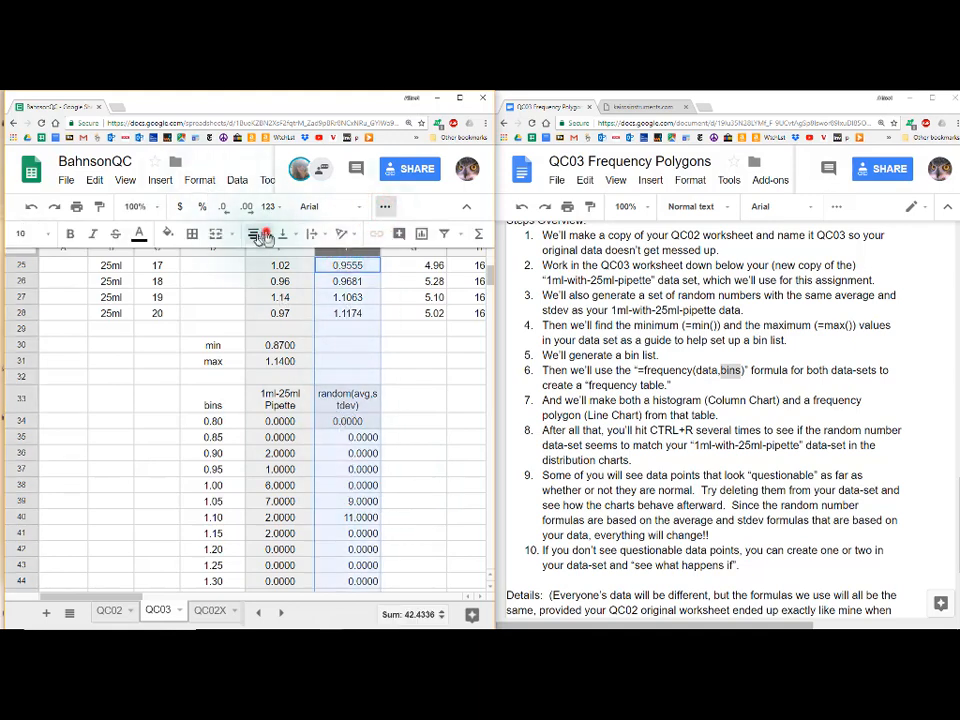
click(262, 233)
click(279, 261)
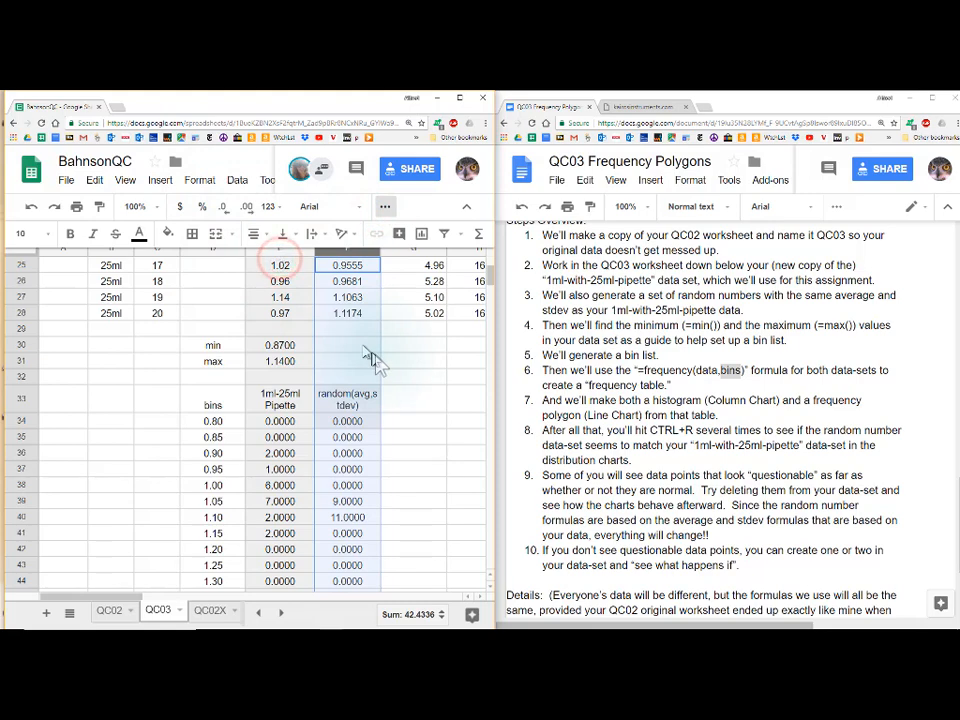
Compare the two frequency columns with instruction 6 about applying the frequency formula to both data-sets
scroll(360, 370, down, 2)
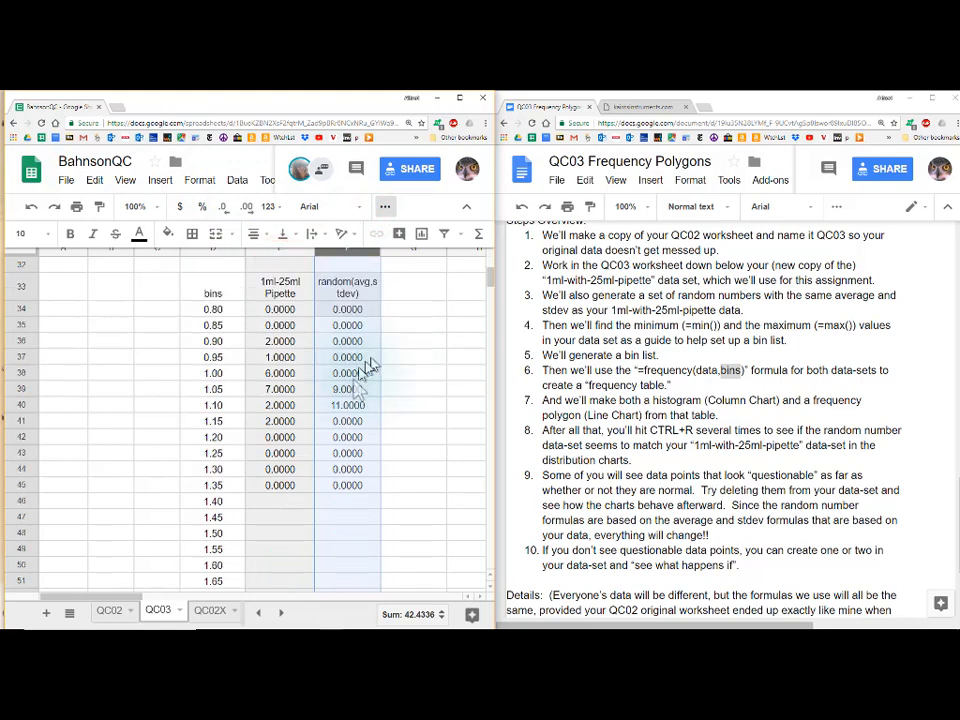
click(582, 370)
drag(545, 371, 685, 389)
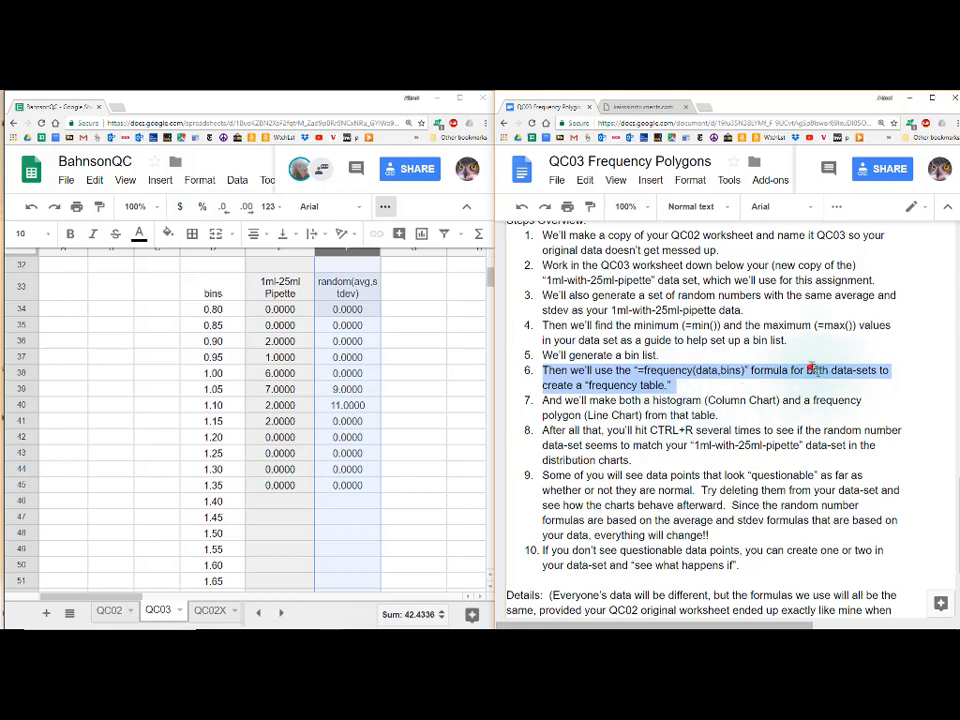
click(859, 370)
drag(807, 372, 875, 370)
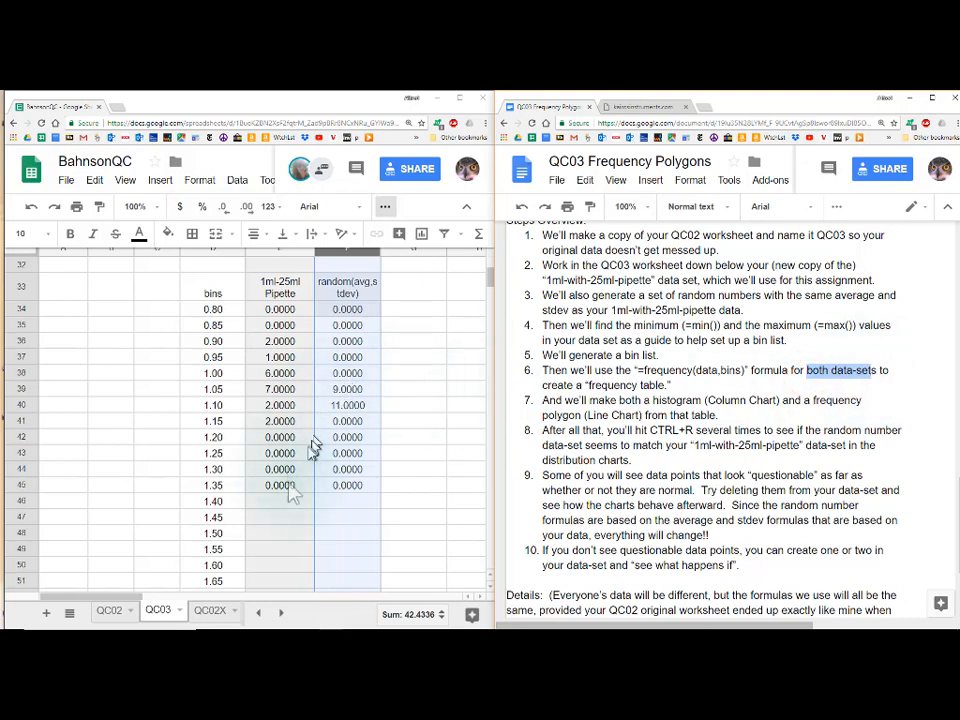
Insert a chart from the frequency table in D33:F45, including the bins and both data-set headers
click(215, 295)
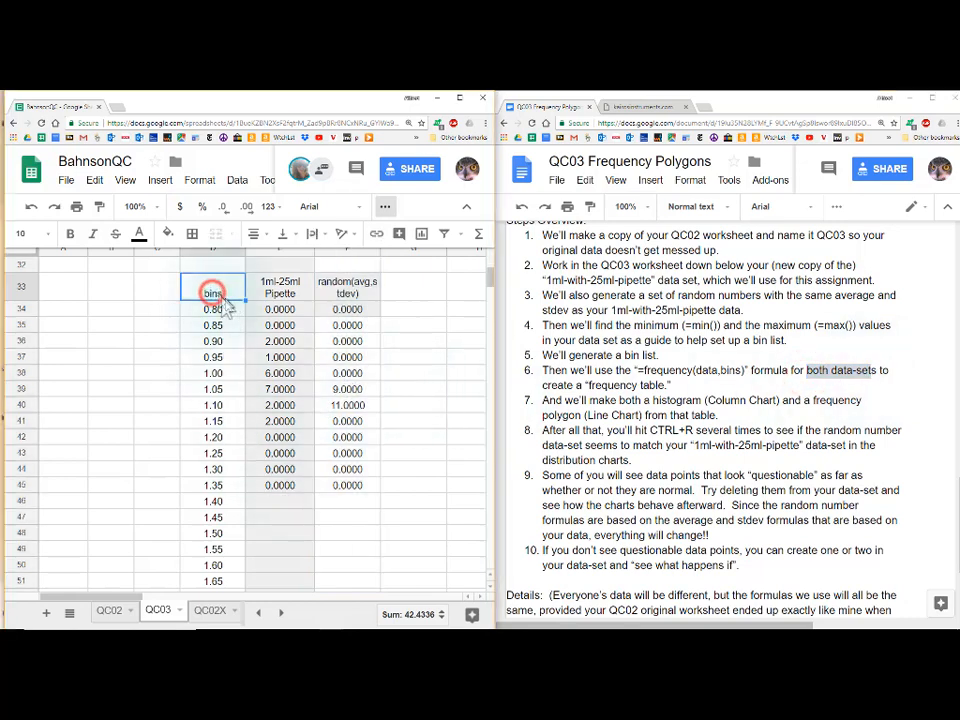
drag(220, 300, 335, 313)
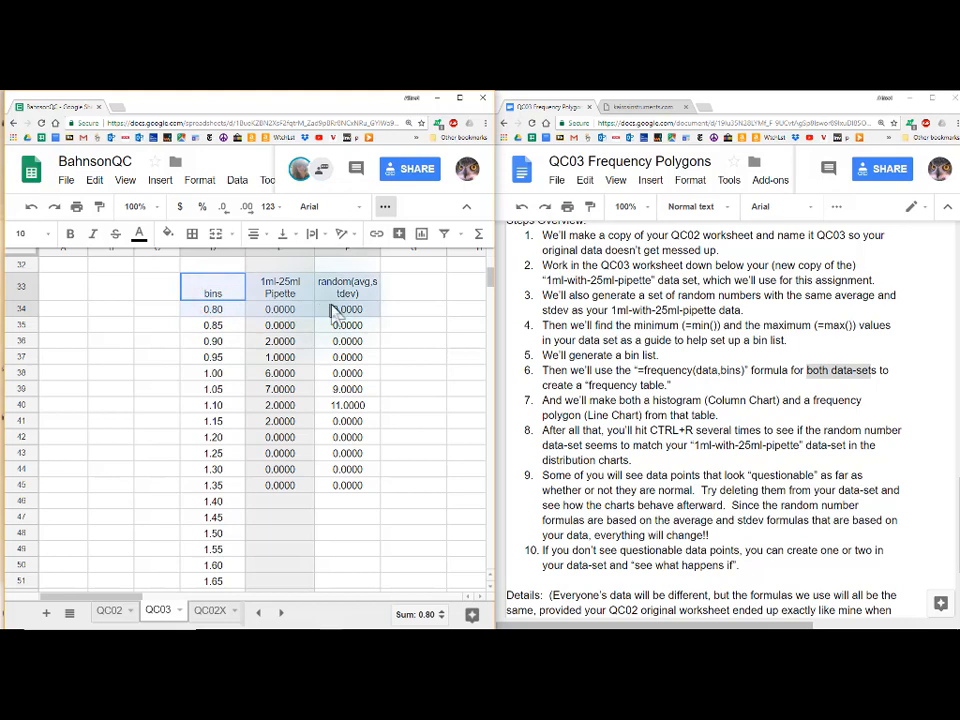
click(199, 291)
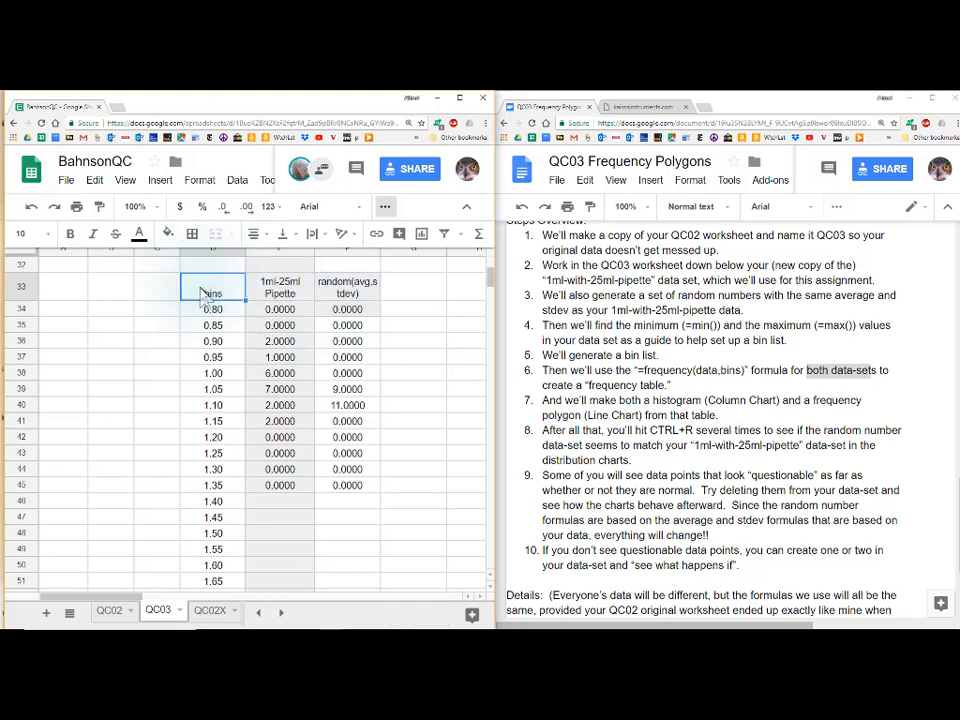
key(shift+Right)
key(shift+Right)
key(shift+Down)
key(shift+Down)
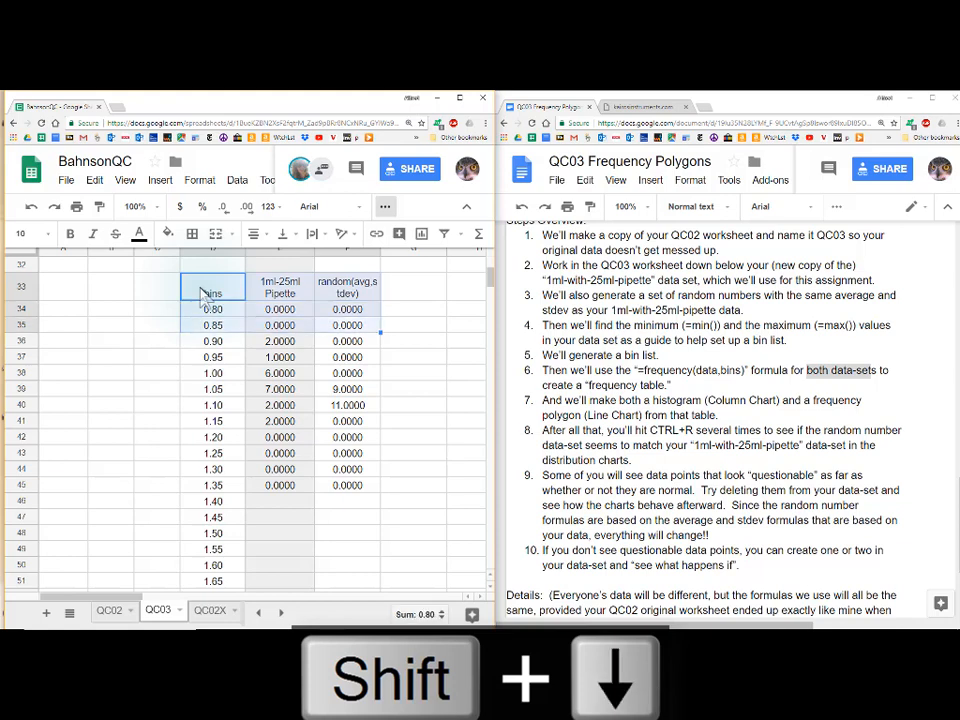
key(shift+Down)
key(shift+Down)
key(shift+Down)
key(shift+Down)
key(shift+Down)
key(shift+Down)
key(shift+Down)
key(shift+Down)
key(shift+Down)
key(shift+Down)
key(shift+Down)
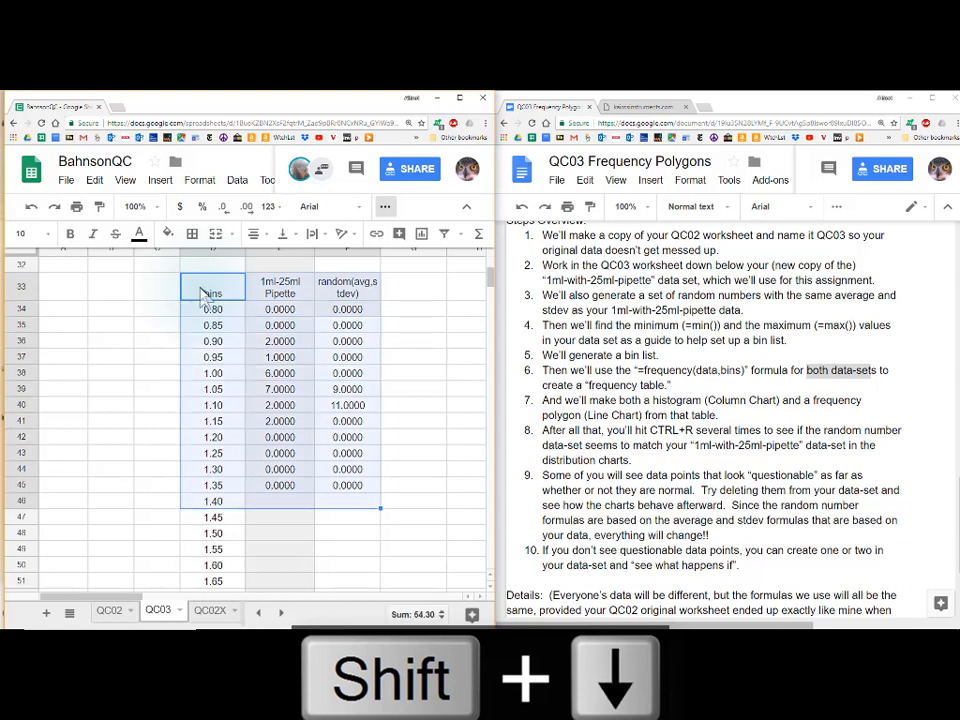
key(shift+Up)
key(shift+Down)
key(shift+Up)
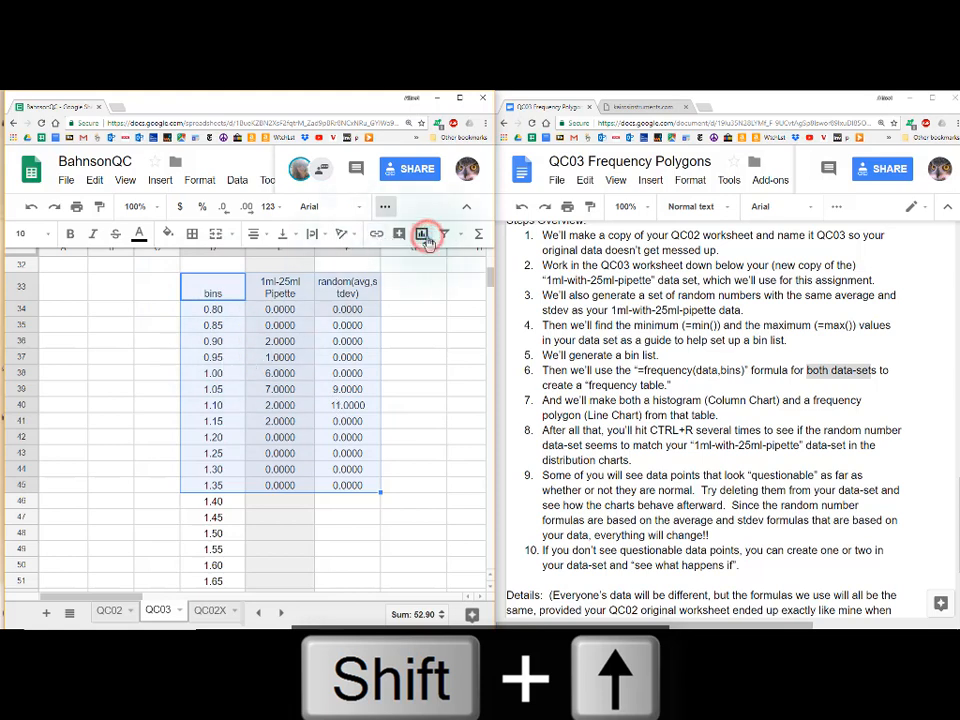
click(422, 234)
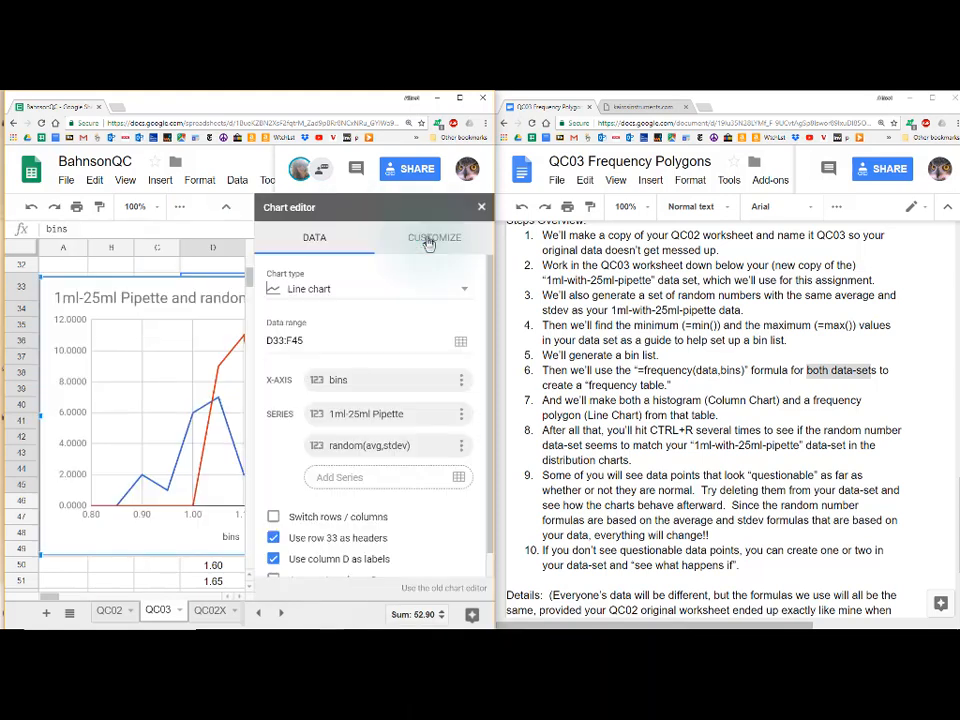
Change the frequency table's chart type to Column chart and close the chart editor
click(462, 291)
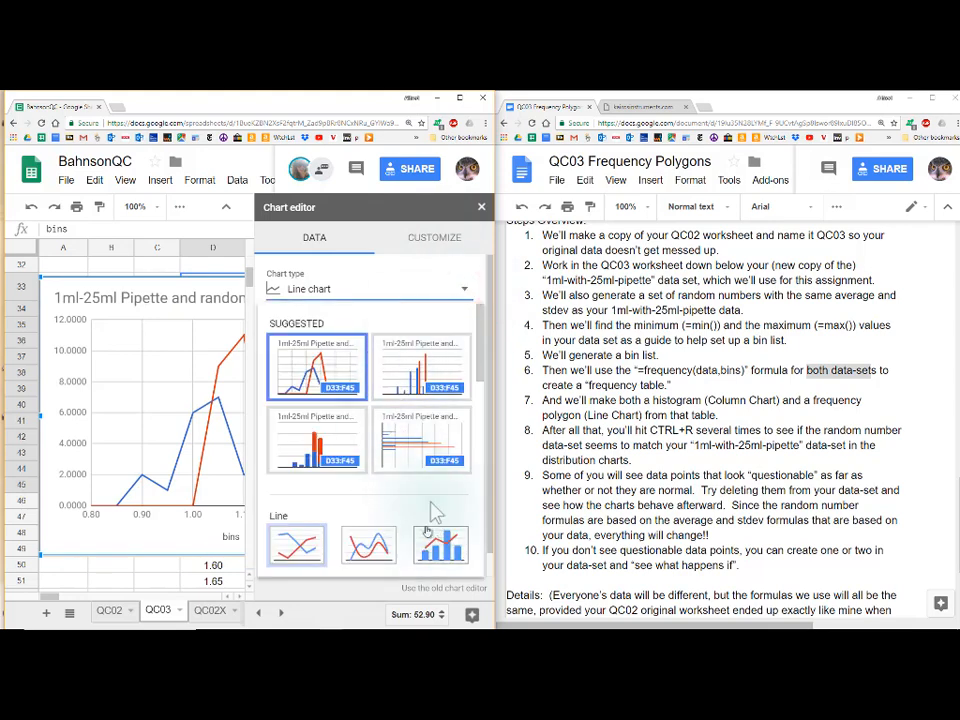
scroll(330, 420, down, 5)
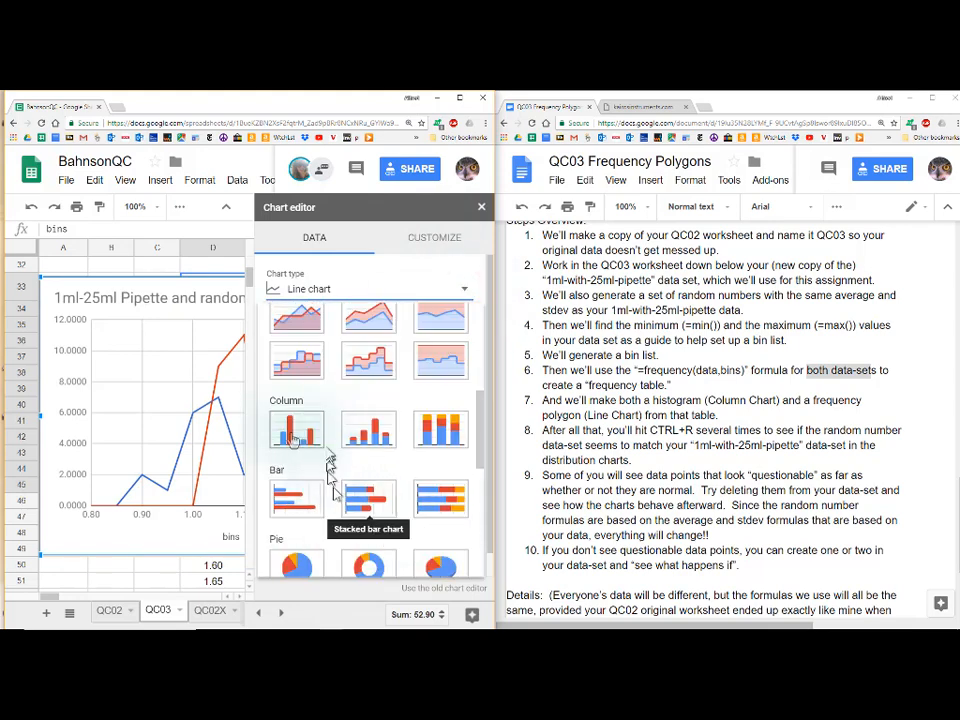
click(295, 432)
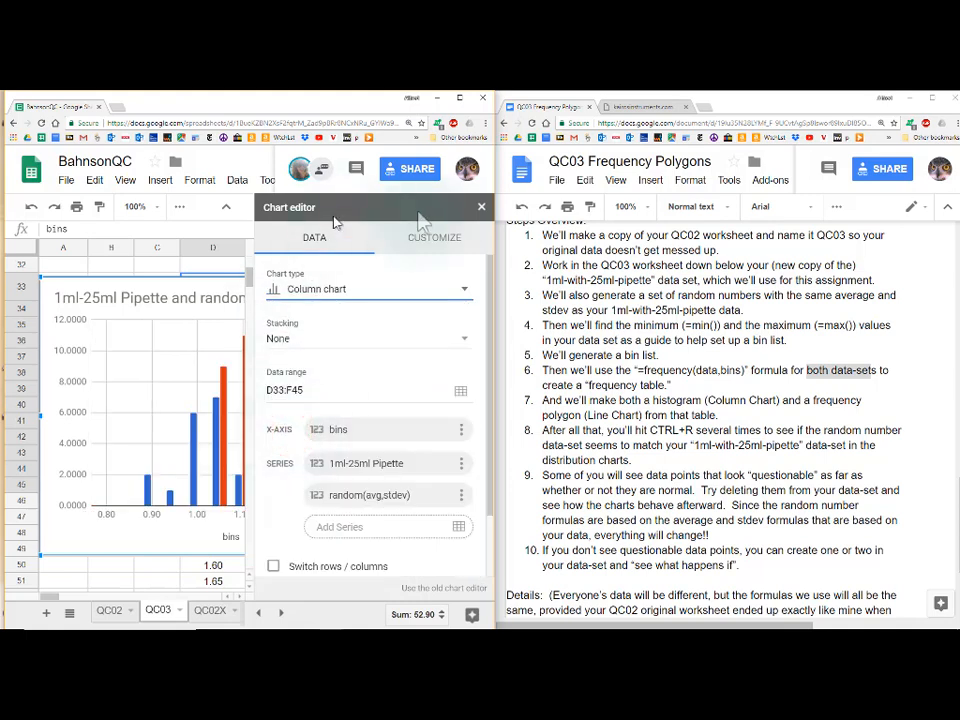
click(482, 211)
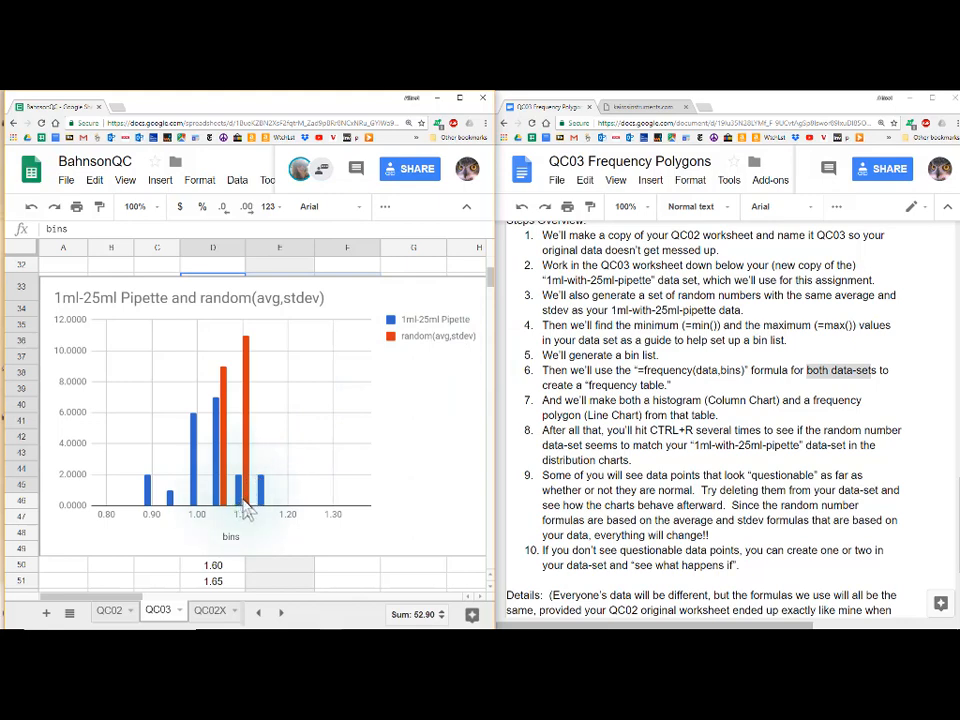
Reload the spreadsheet several times to regenerate the random data and compare both distributions in the histogram
click(247, 367)
key(ctrl+r)
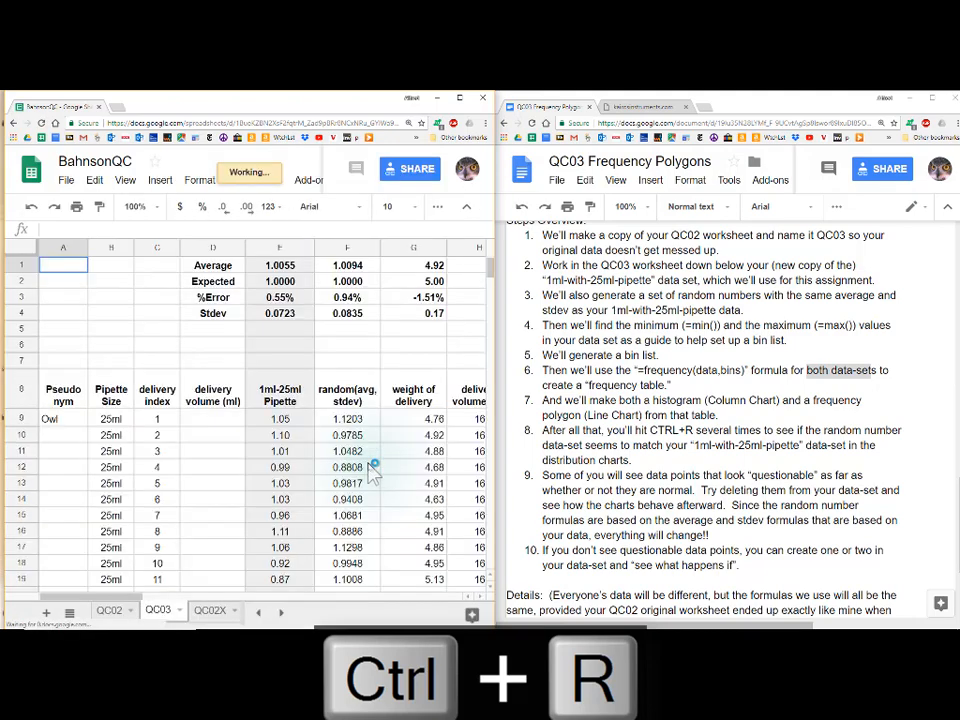
scroll(370, 467, down, 15)
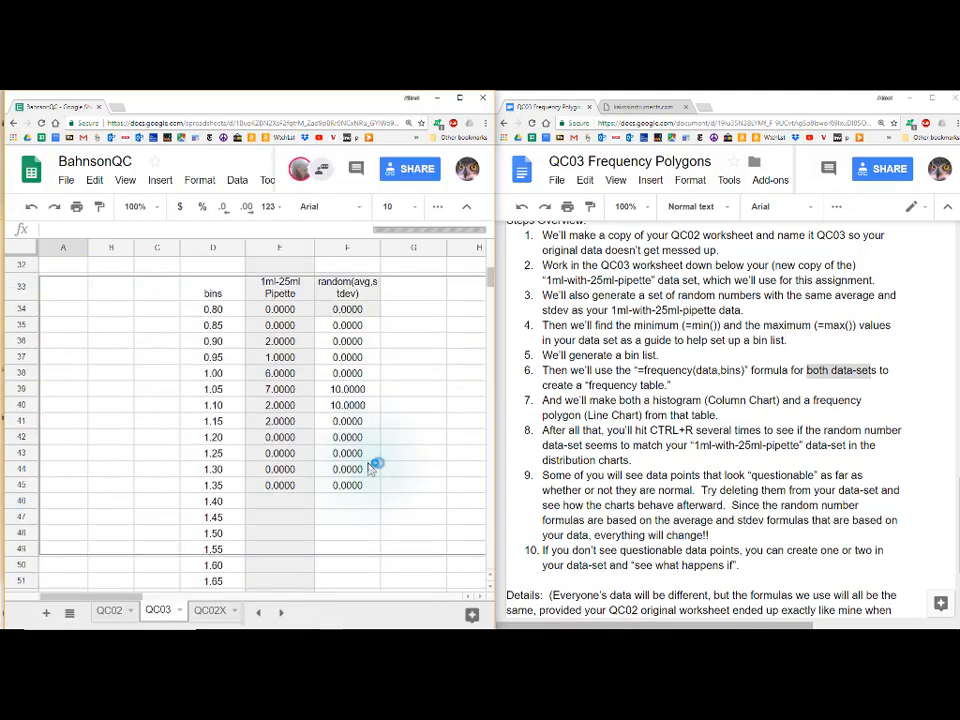
scroll(370, 467, up, 3)
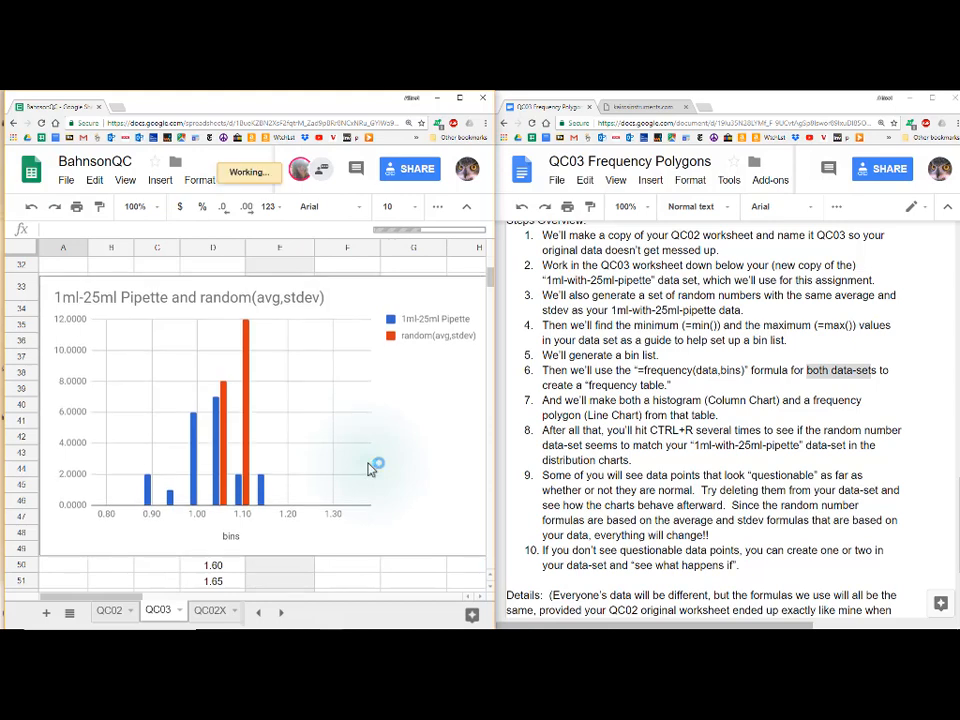
key(ctrl+r)
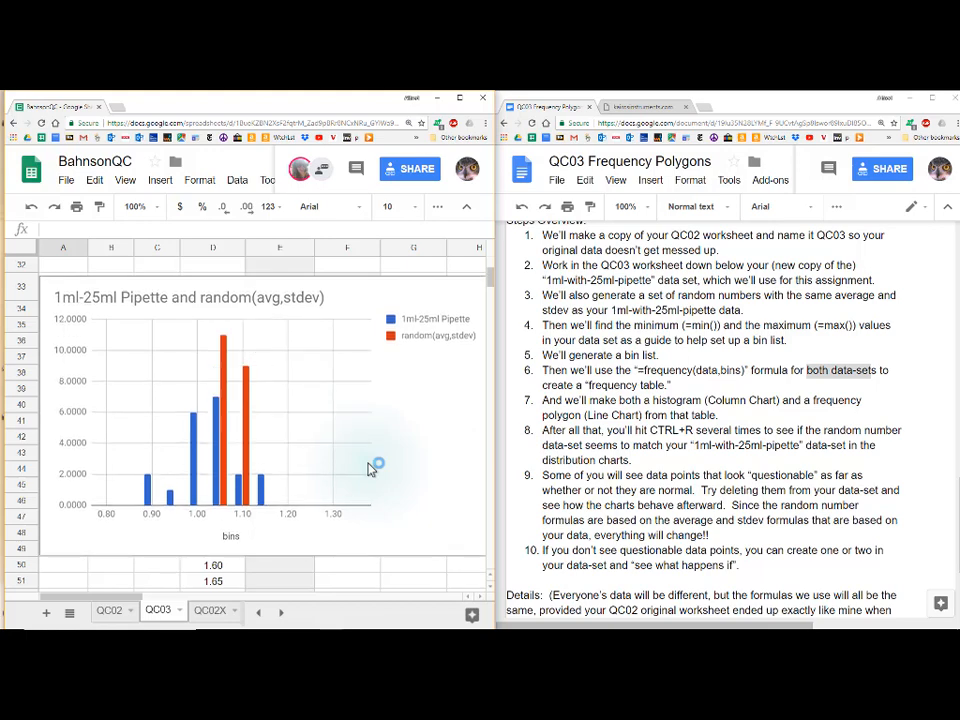
key(ctrl+r)
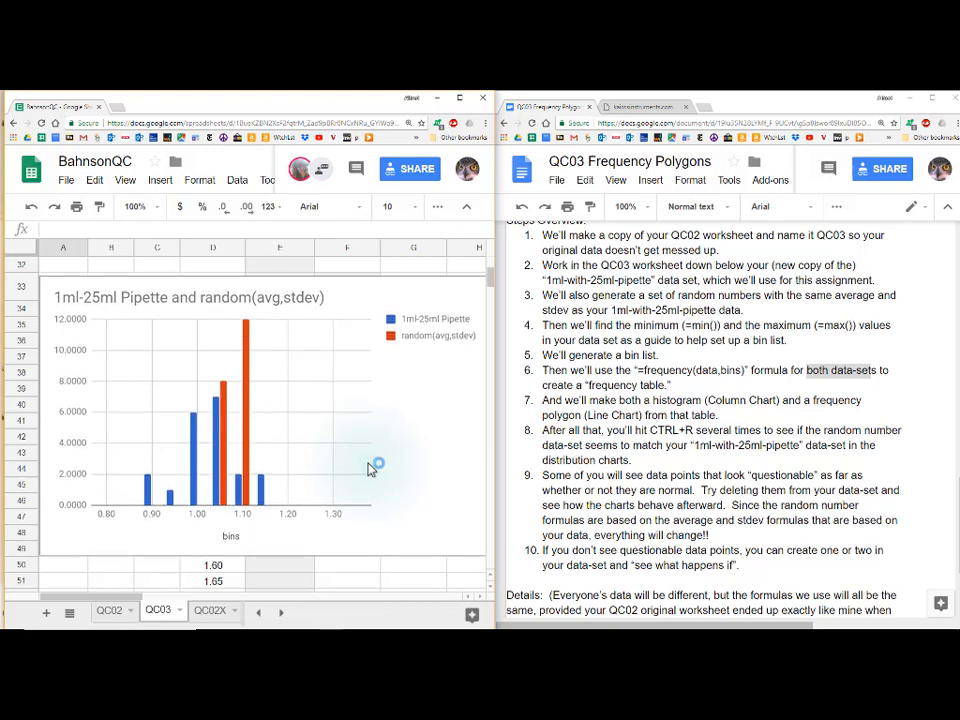
Inspect the average formula in E1 and the pipette data range it references
scroll(368, 469, up, 3)
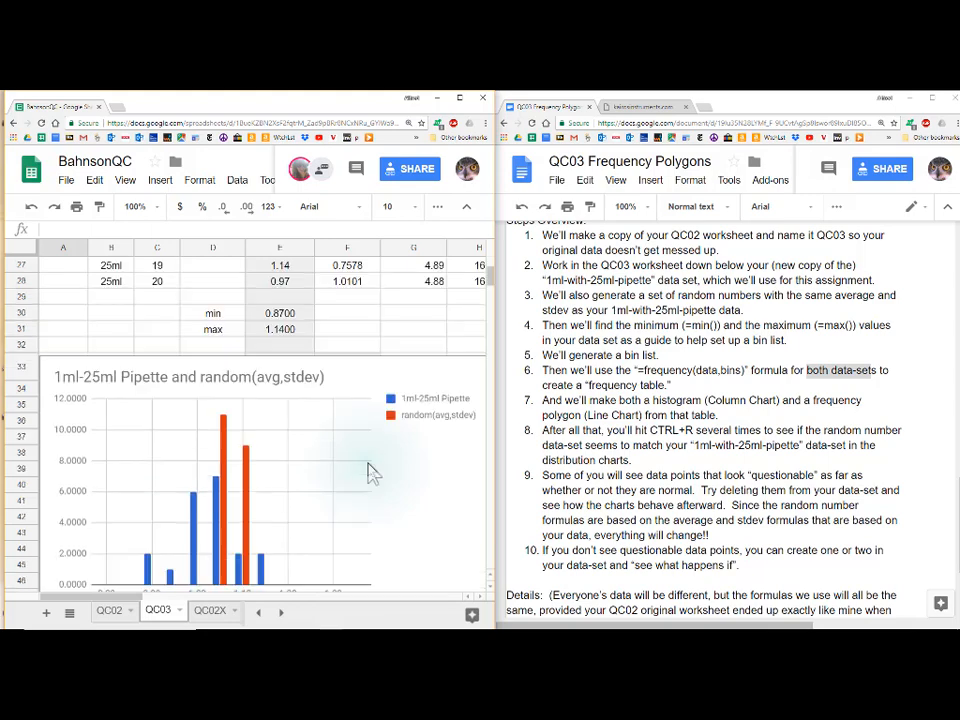
scroll(368, 469, up, 3)
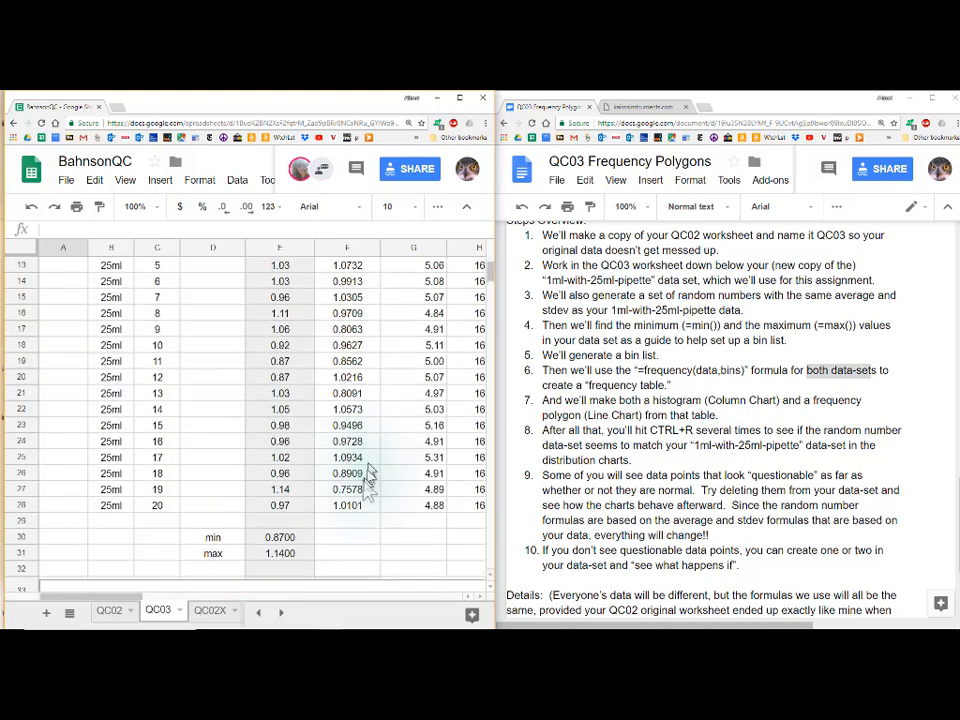
scroll(368, 469, up, 4)
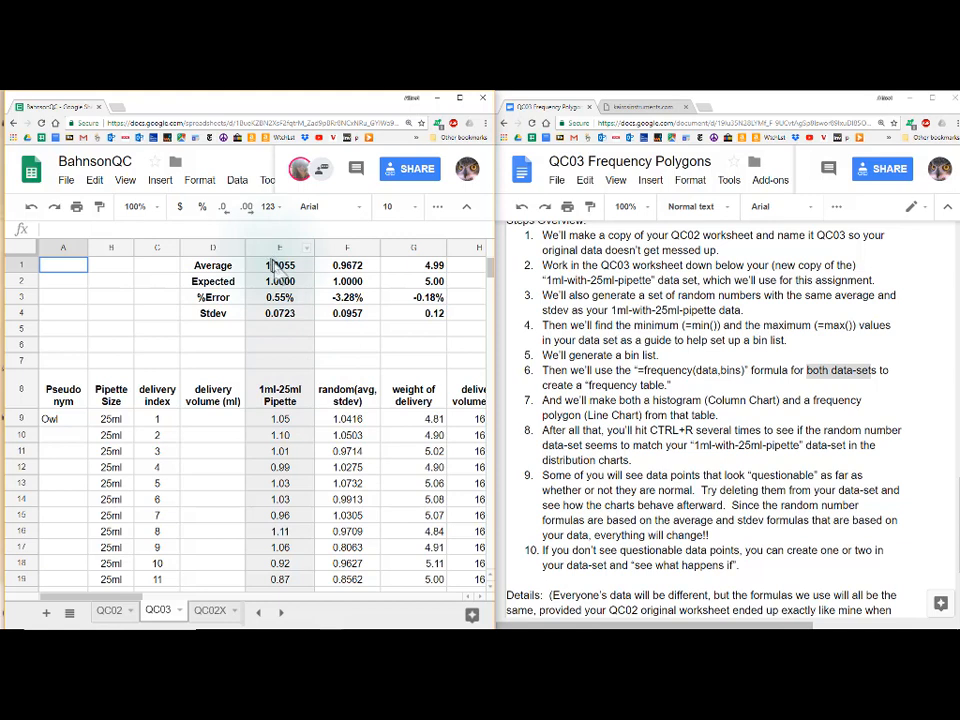
click(274, 264)
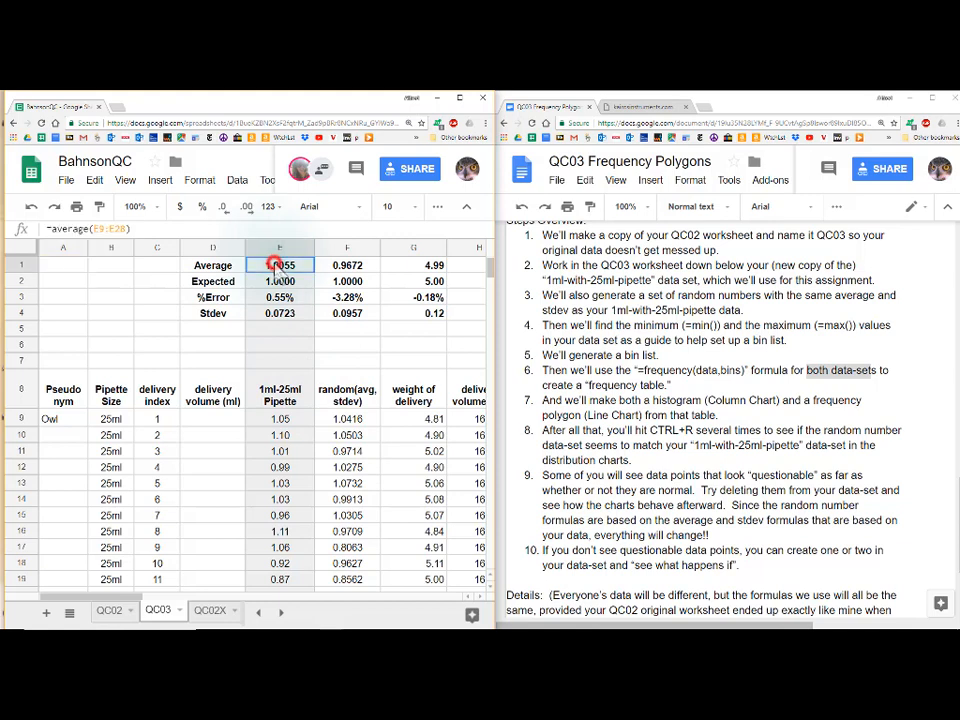
click(115, 228)
scroll(257, 396, down, 3)
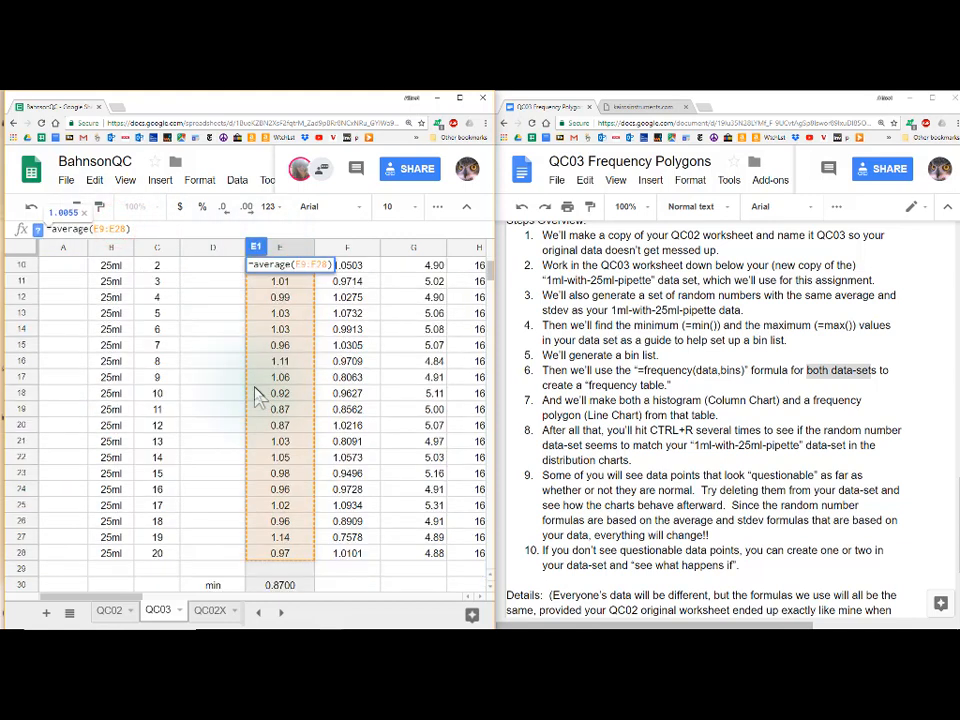
scroll(255, 395, up, 1)
scroll(255, 395, up, 2)
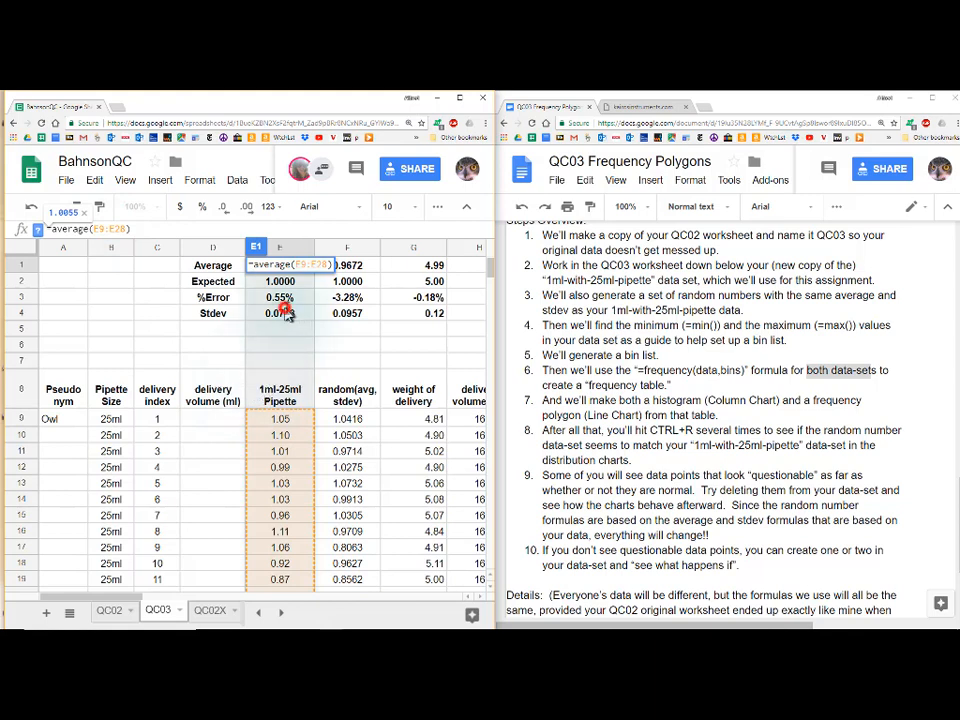
Inspect the stdev formula in E4 and the pipette data range it references
double_click(285, 311)
click(100, 229)
scroll(164, 340, down, 1)
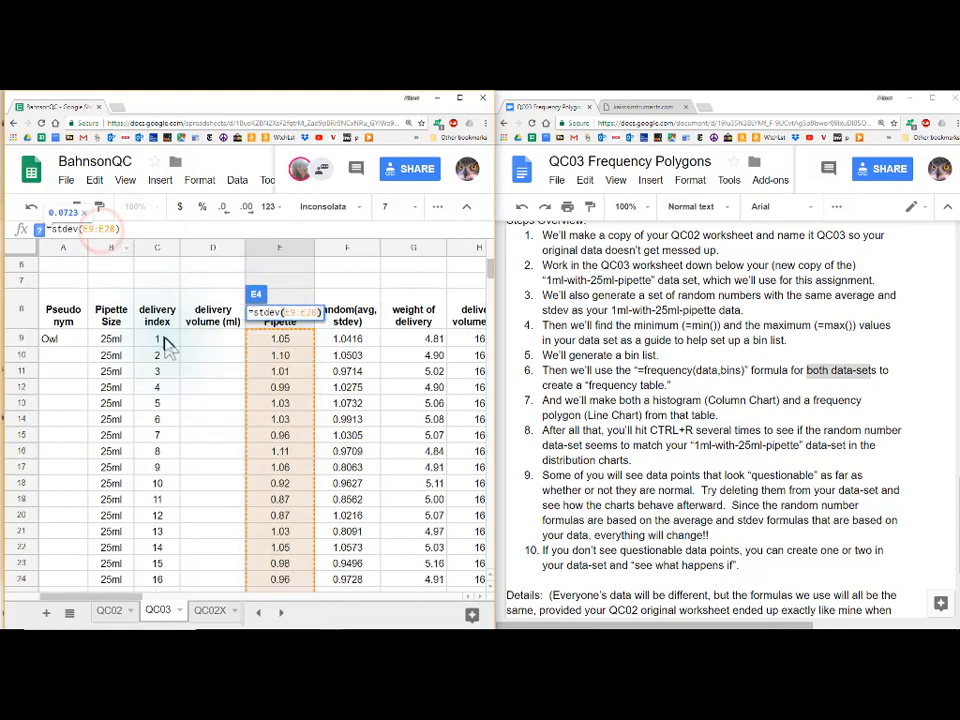
scroll(166, 343, down, 2)
scroll(167, 343, up, 4)
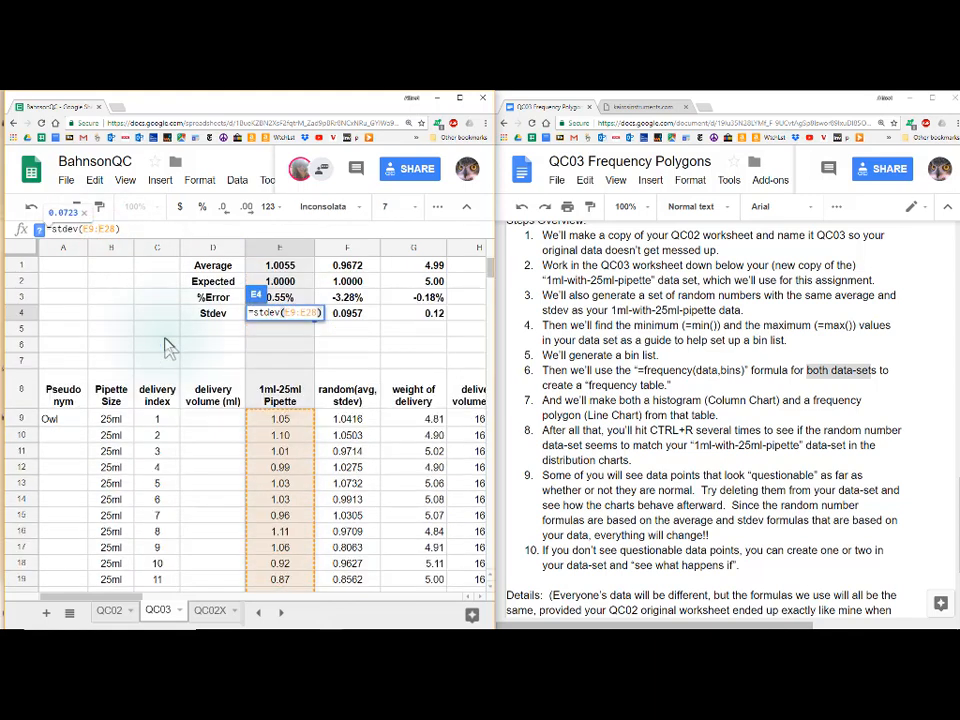
click(375, 343)
Check the norminv(rand()) formulas in F9, F11 and F17 for their references to E$1 and E$4
click(348, 418)
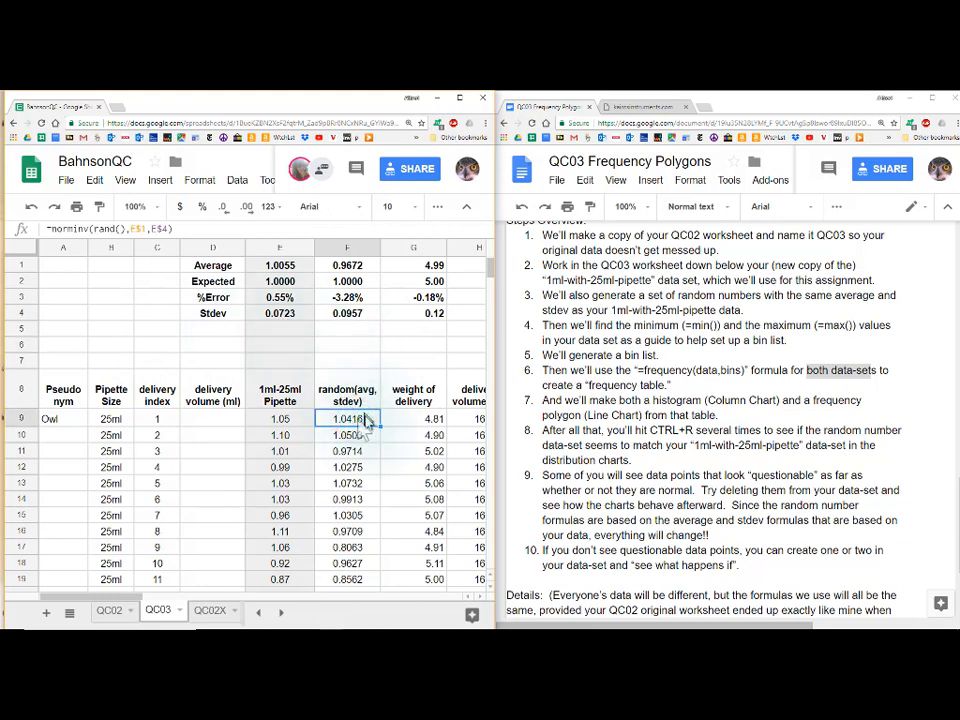
click(162, 229)
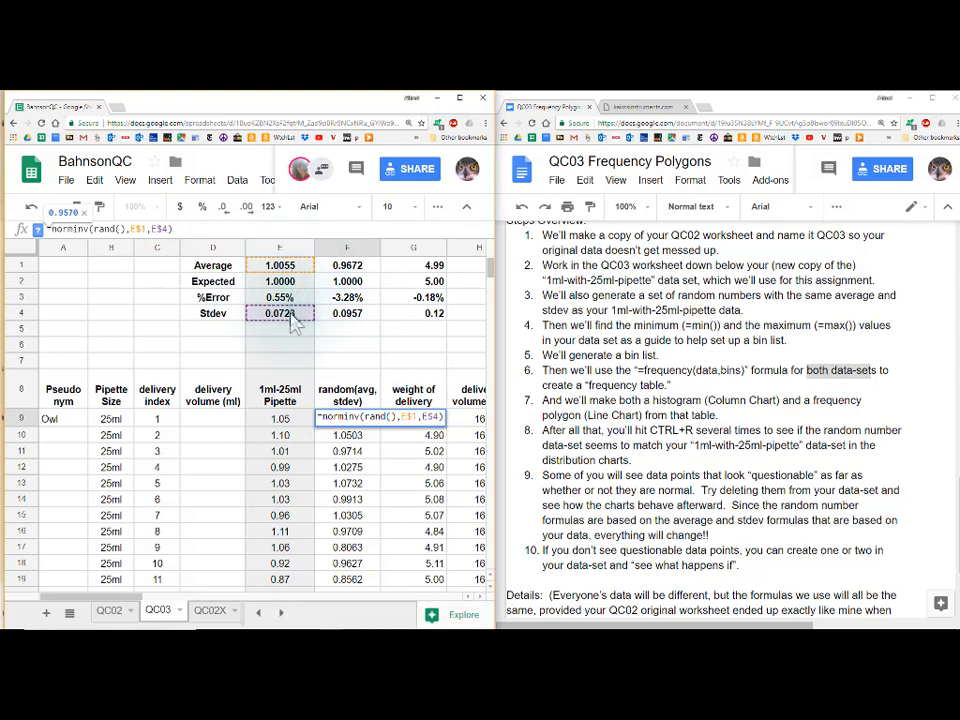
double_click(350, 452)
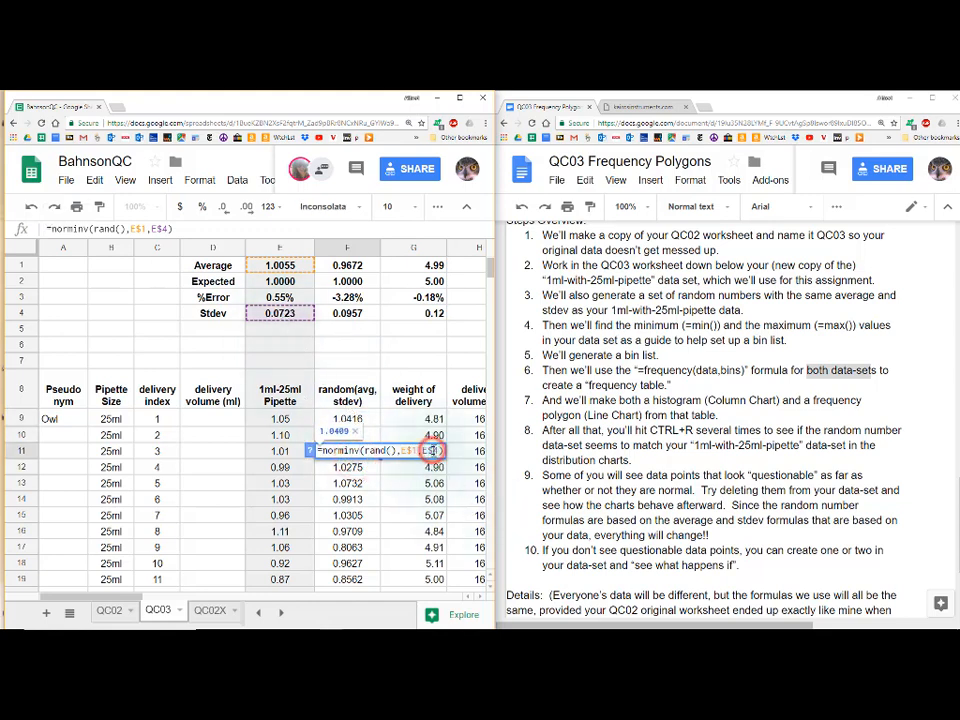
click(352, 549)
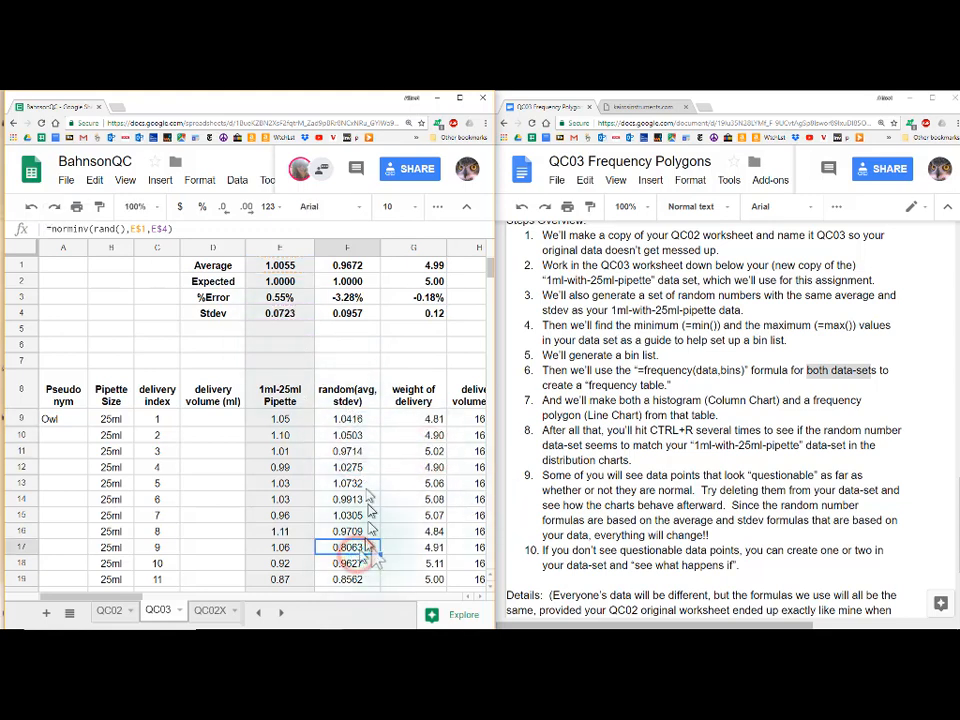
double_click(364, 551)
click(406, 551)
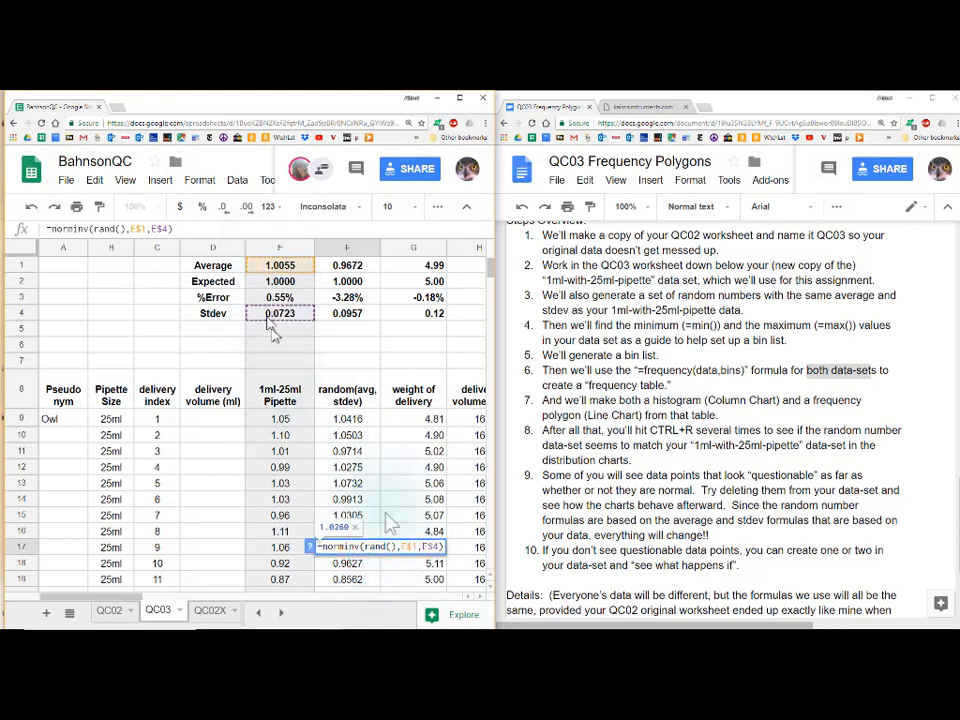
Return to the histogram and reload the spreadsheet to recalculate the random(avg,stdev) frequencies
scroll(376, 524, down, 2)
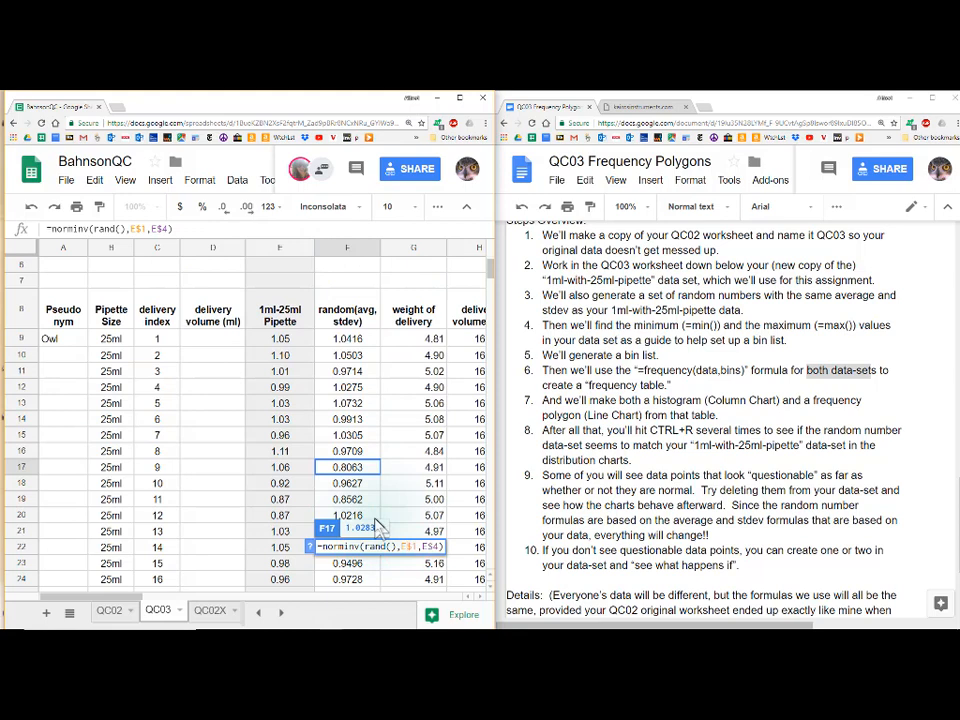
scroll(376, 524, down, 3)
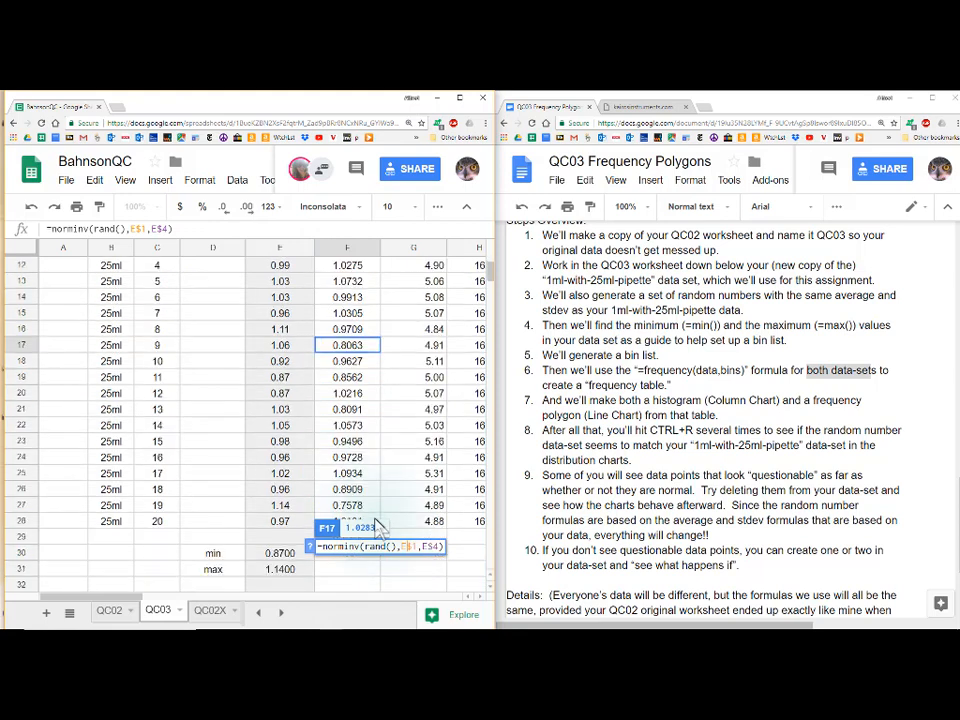
scroll(340, 518, down, 7)
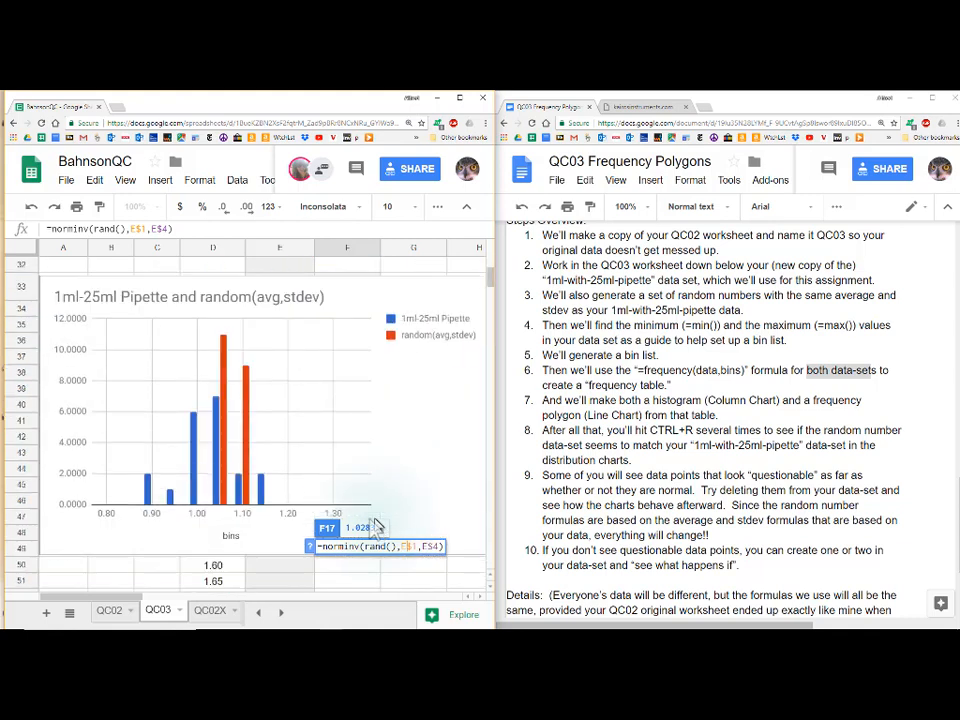
click(295, 510)
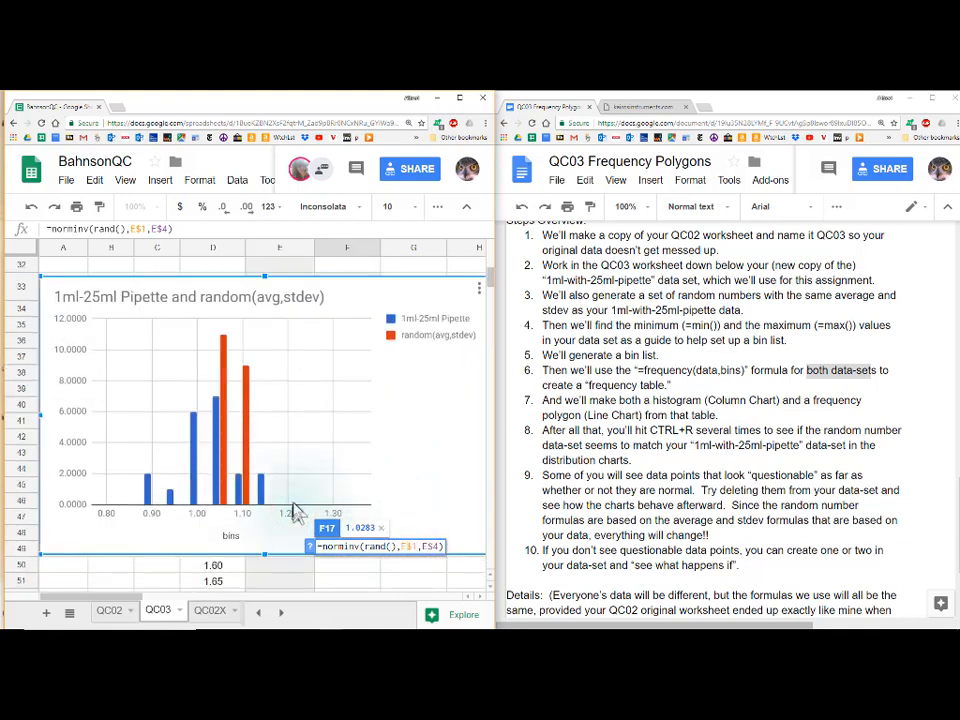
key(ctrl+r)
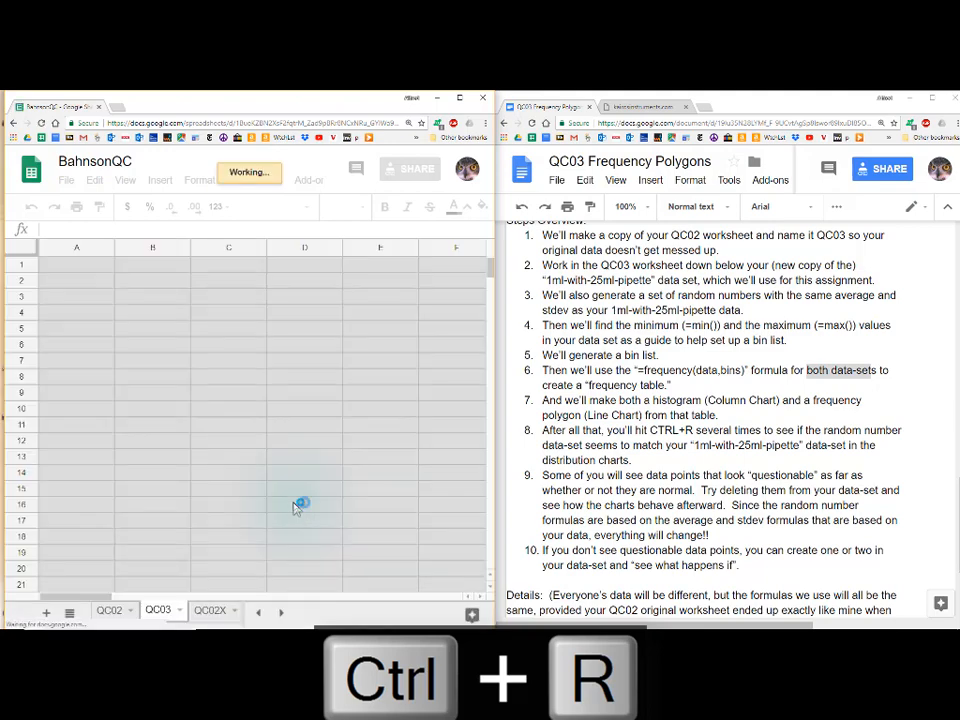
scroll(296, 507, down, 10)
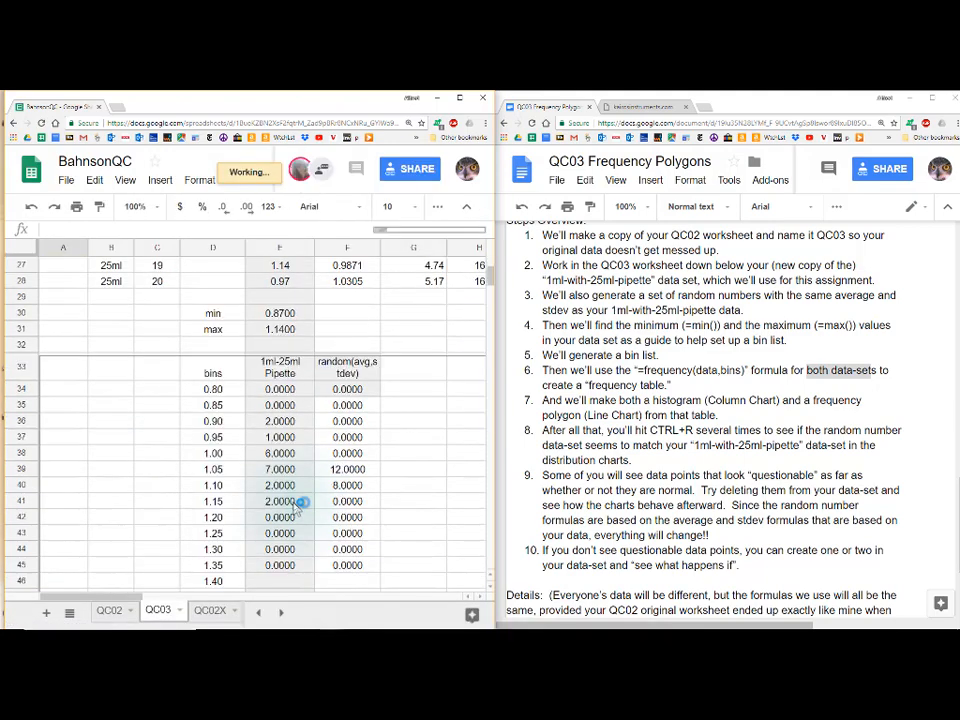
Reload the spreadsheet repeatedly to recalculate the random data and compare both series in the histogram
scroll(296, 507, up, 3)
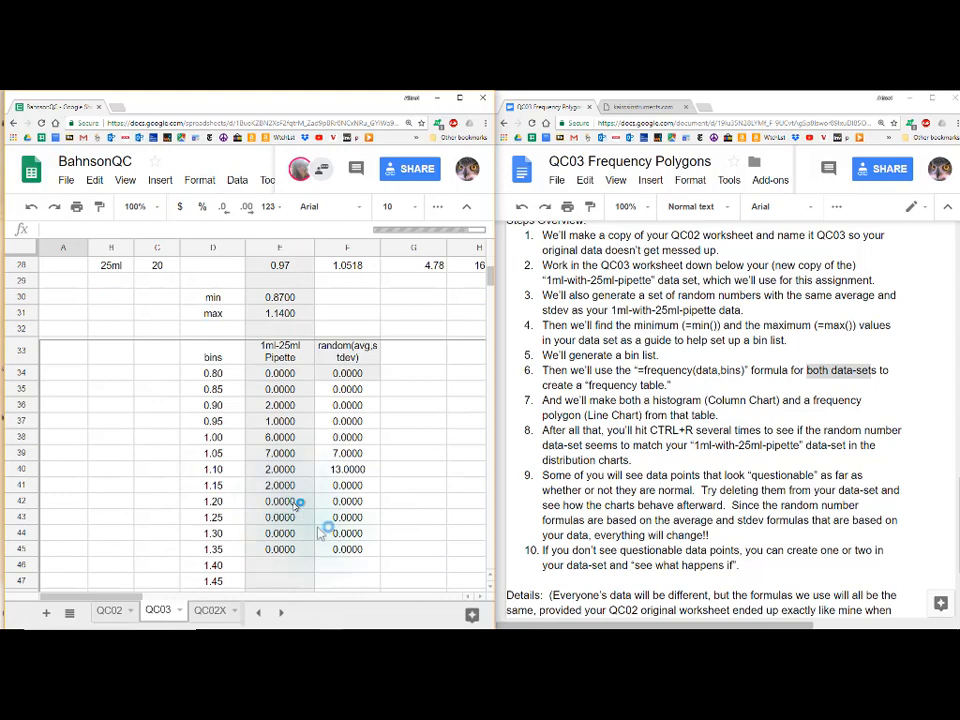
key(ctrl+r)
key(ctrl+r)
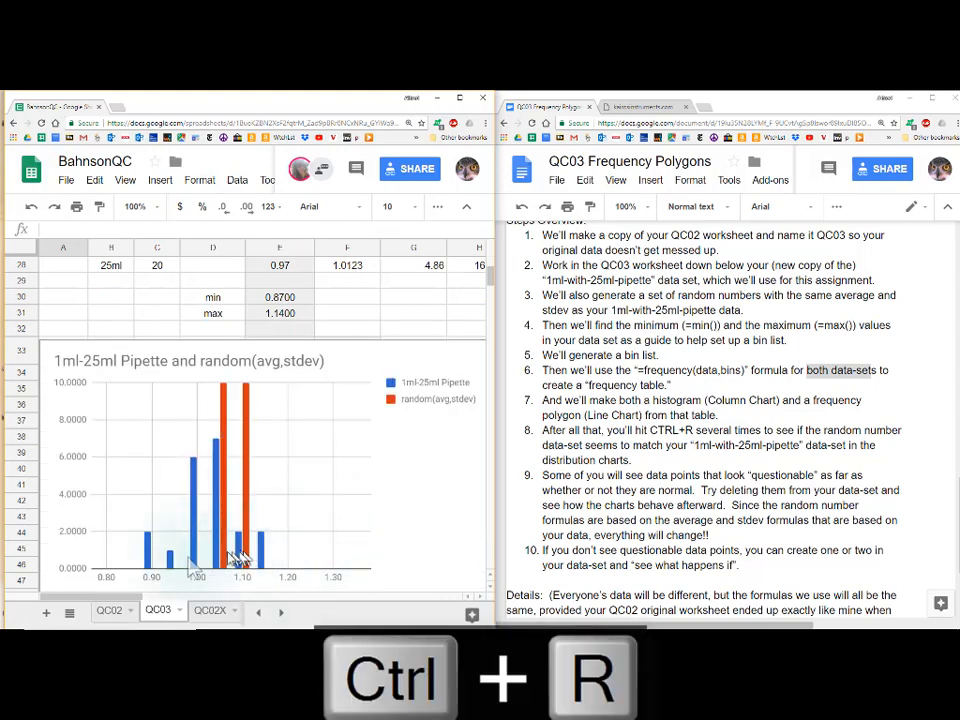
key(ctrl+r)
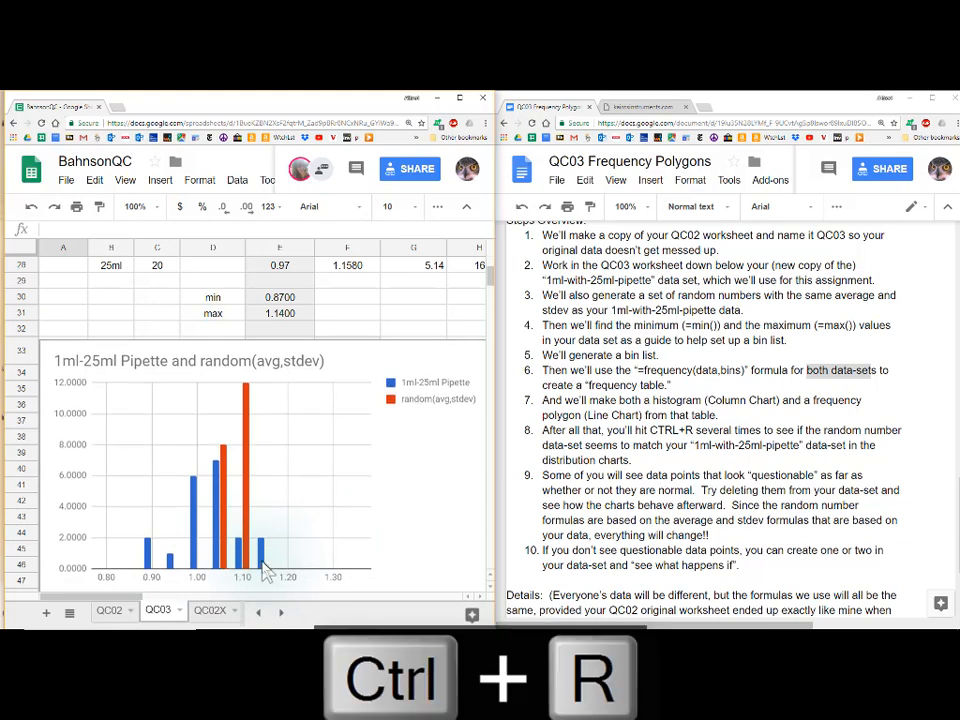
key(ctrl+r)
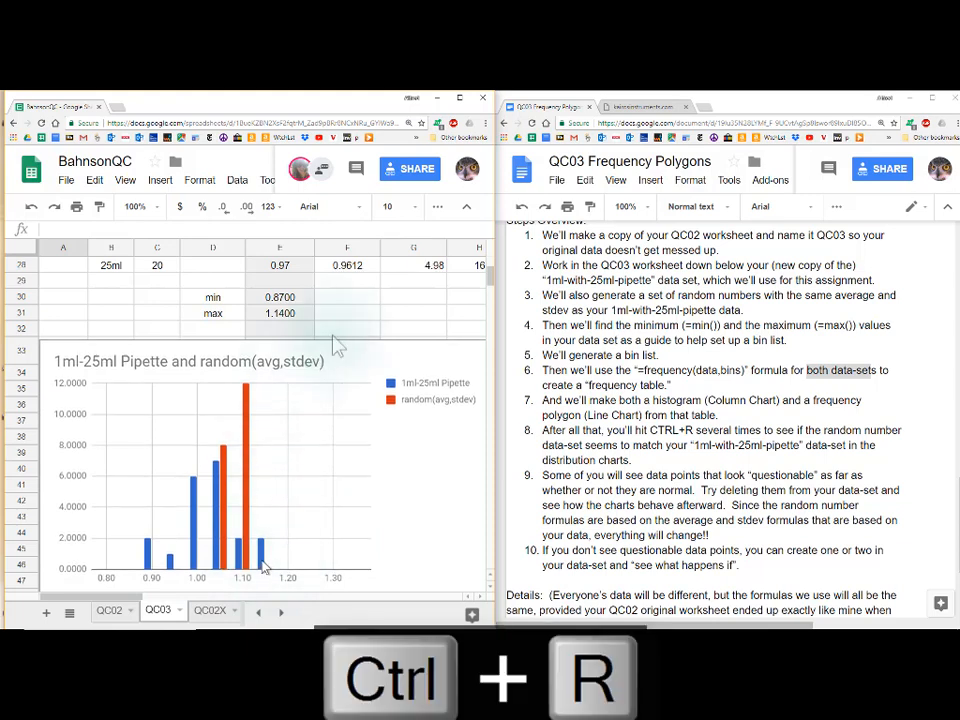
click(362, 316)
key(ctrl+r)
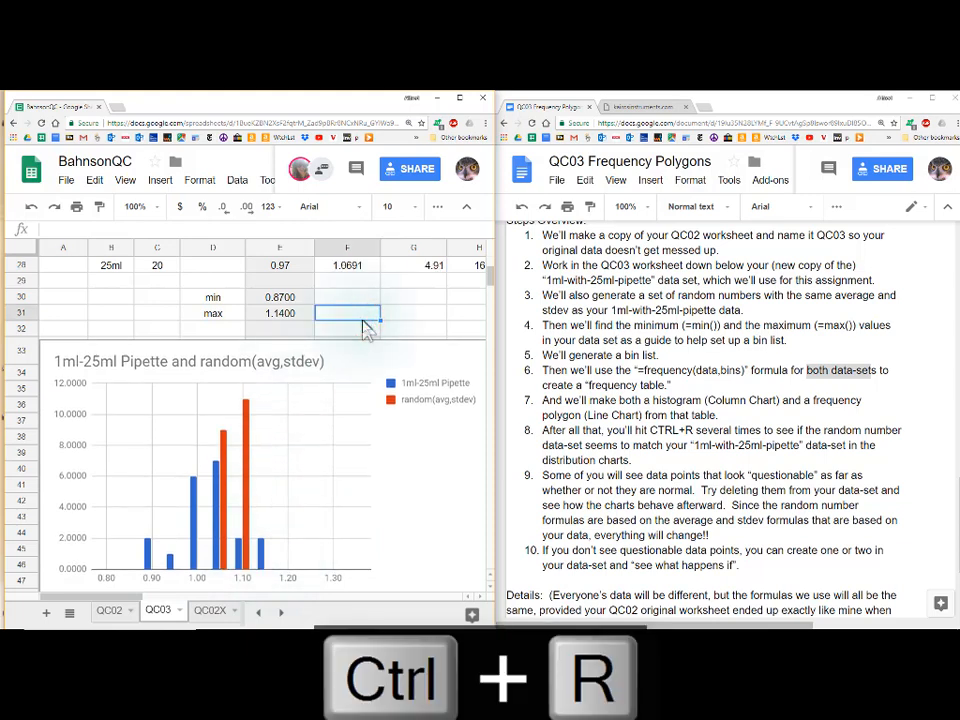
key(ctrl+r)
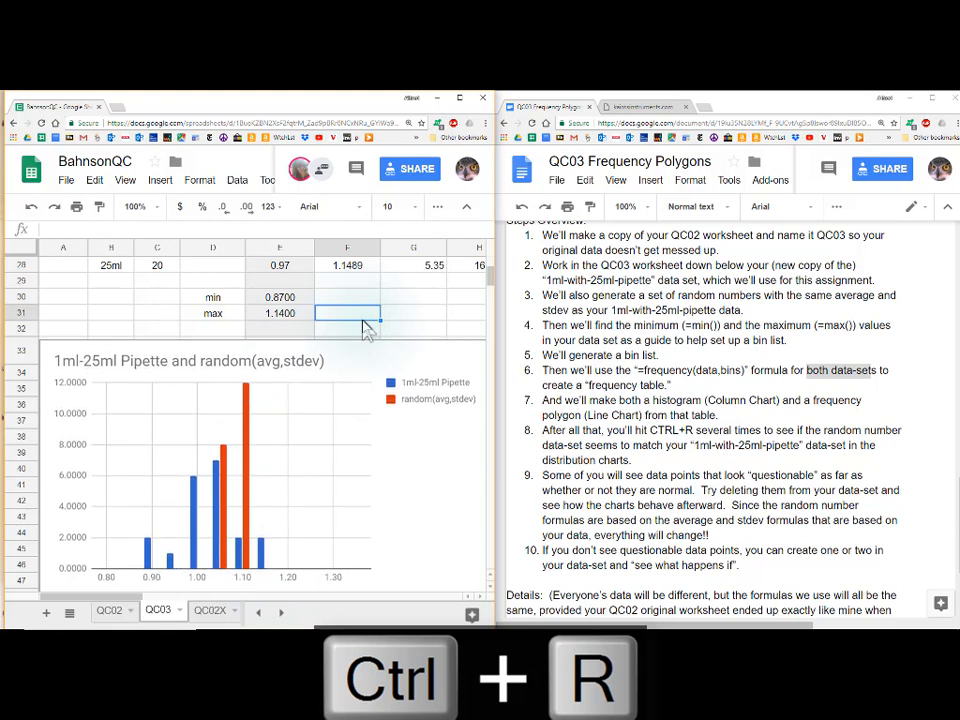
key(ctrl+r)
key(ctrl+r)
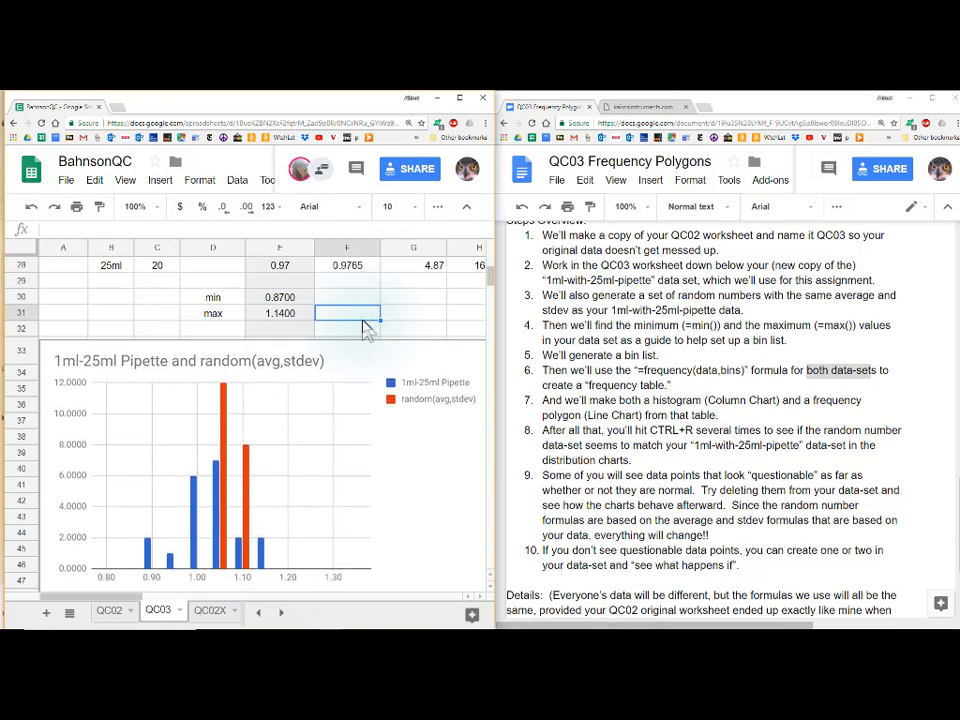
key(ctrl+r)
key(ctrl+r)
Move the histogram up the sheet so it no longer covers the frequency table or the min and max rows
scroll(366, 330, up, 5)
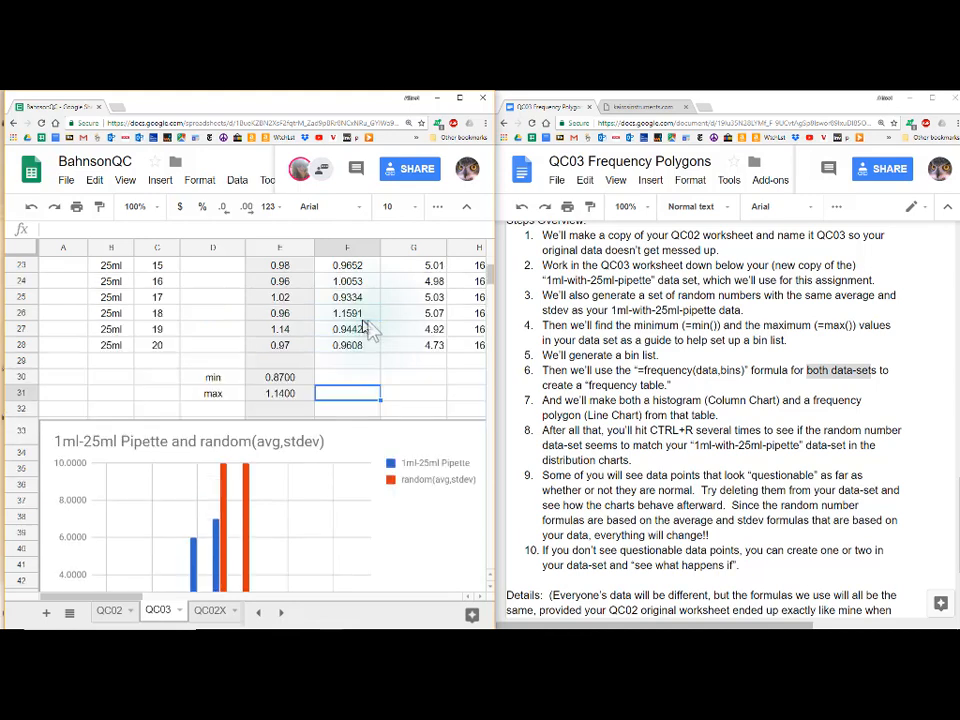
scroll(368, 330, down, 2)
scroll(371, 380, down, 3)
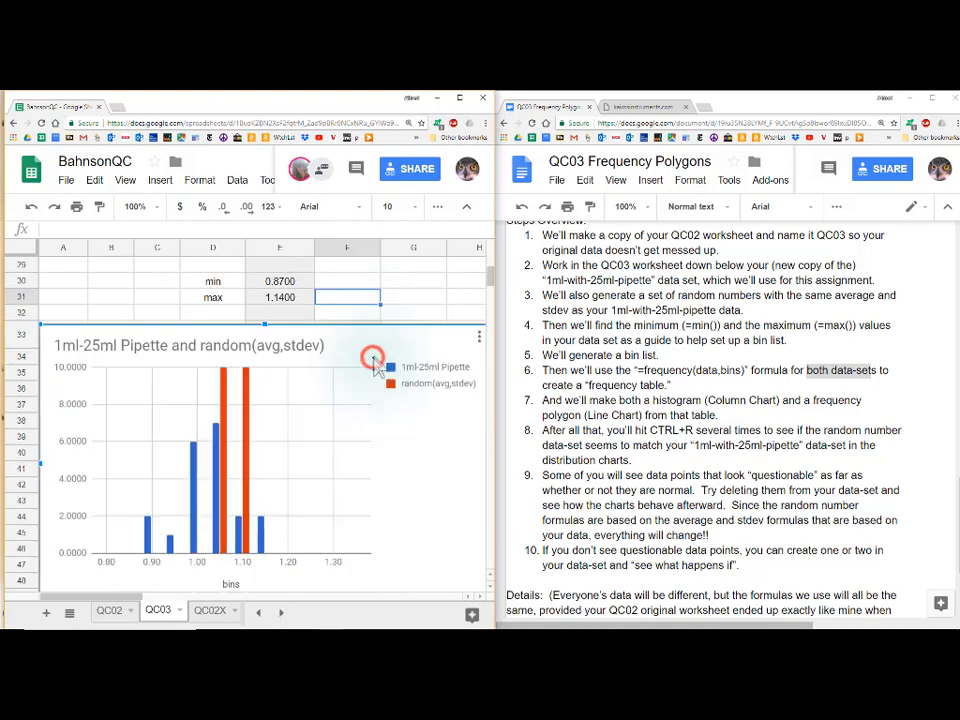
drag(374, 356, 386, 96)
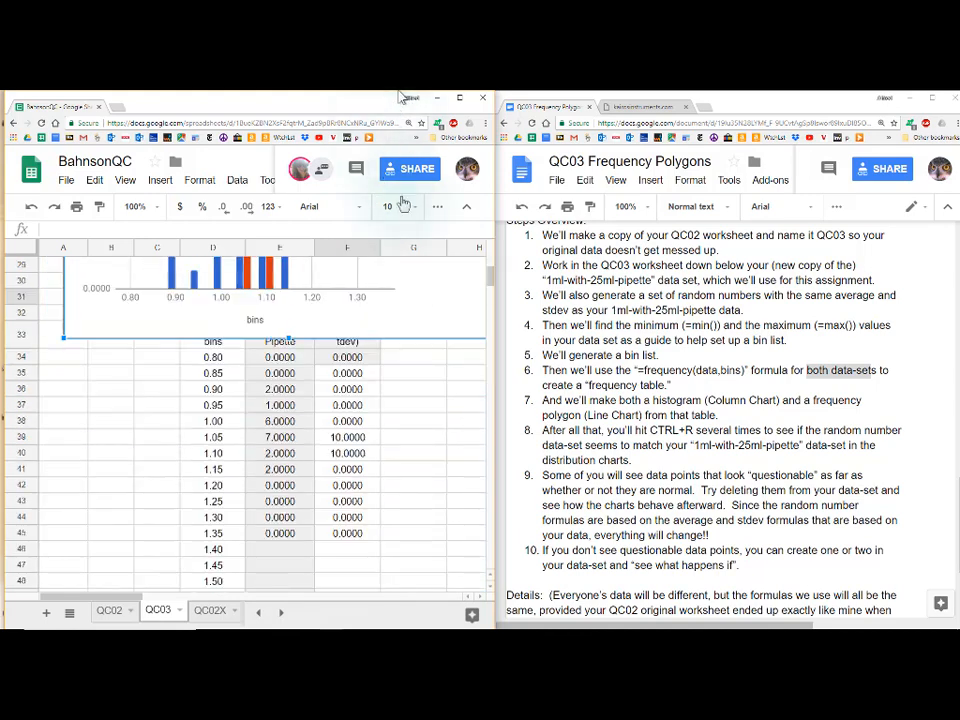
key(Up)
key(Up)
key(Up)
key(Up)
key(Up)
key(Up)
key(Up)
key(Up)
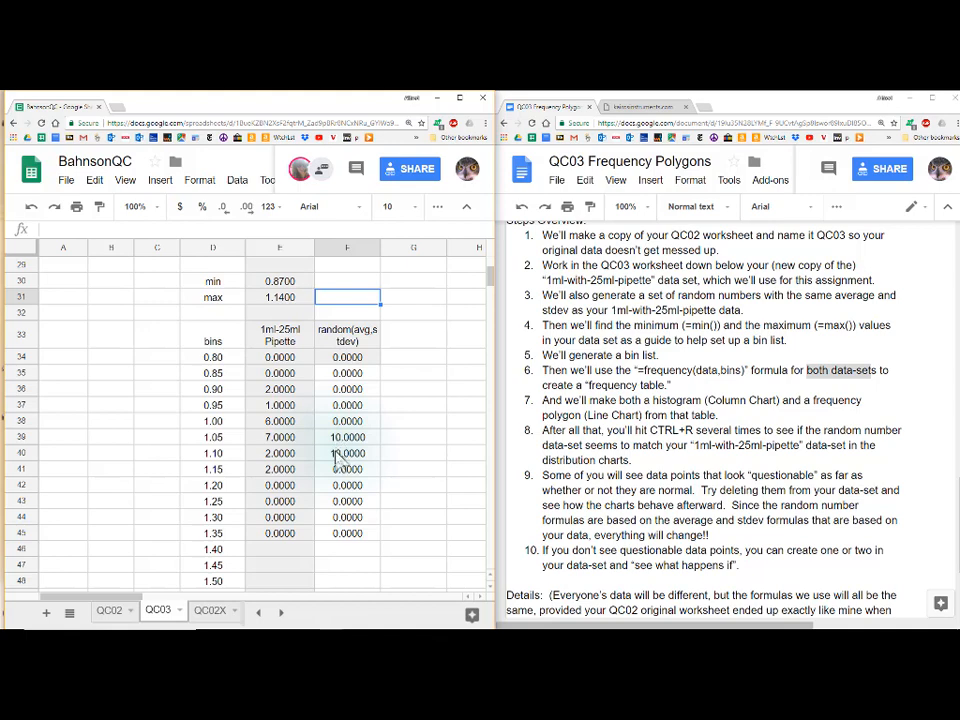
Move the histogram slightly down, clear of the Average to Stdev rows, to compare both columns' statistics
scroll(338, 459, up, 10)
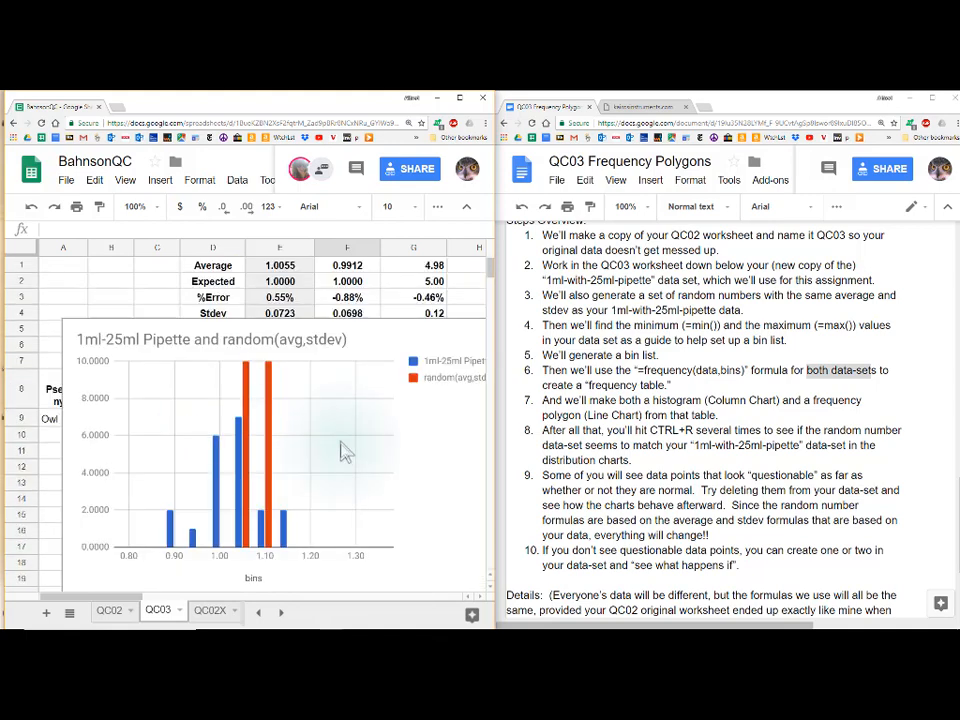
drag(395, 352, 390, 396)
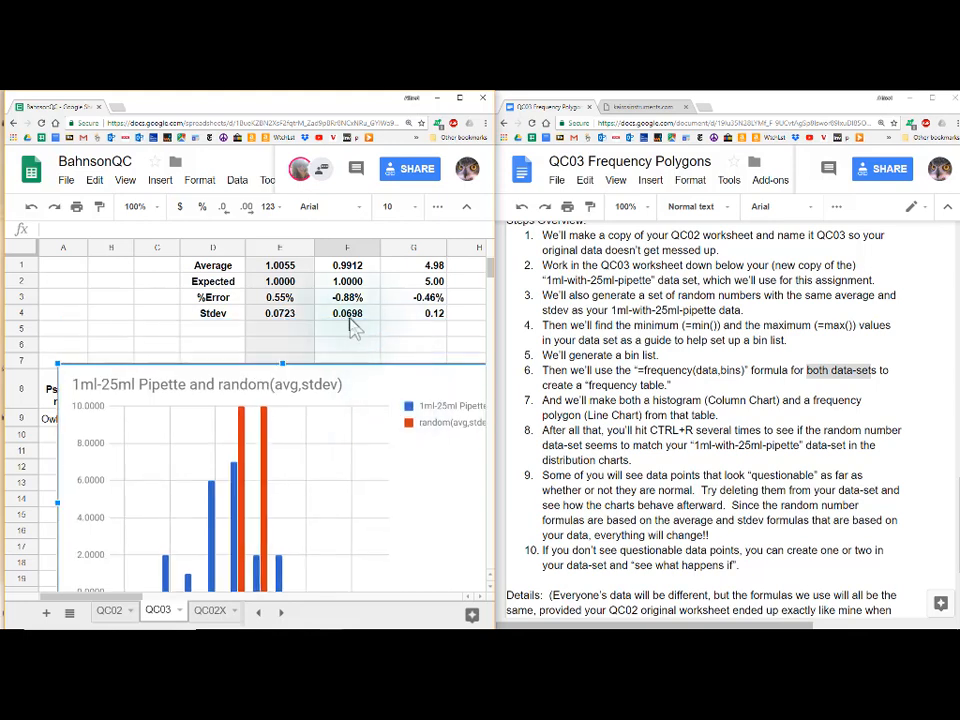
click(352, 331)
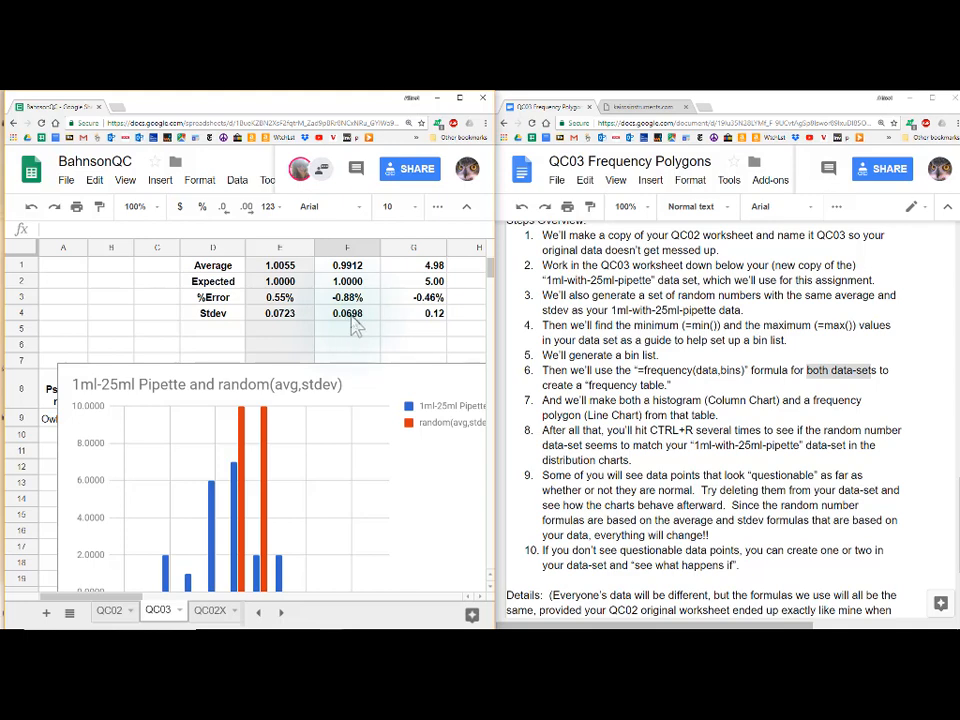
scroll(328, 343, down, 5)
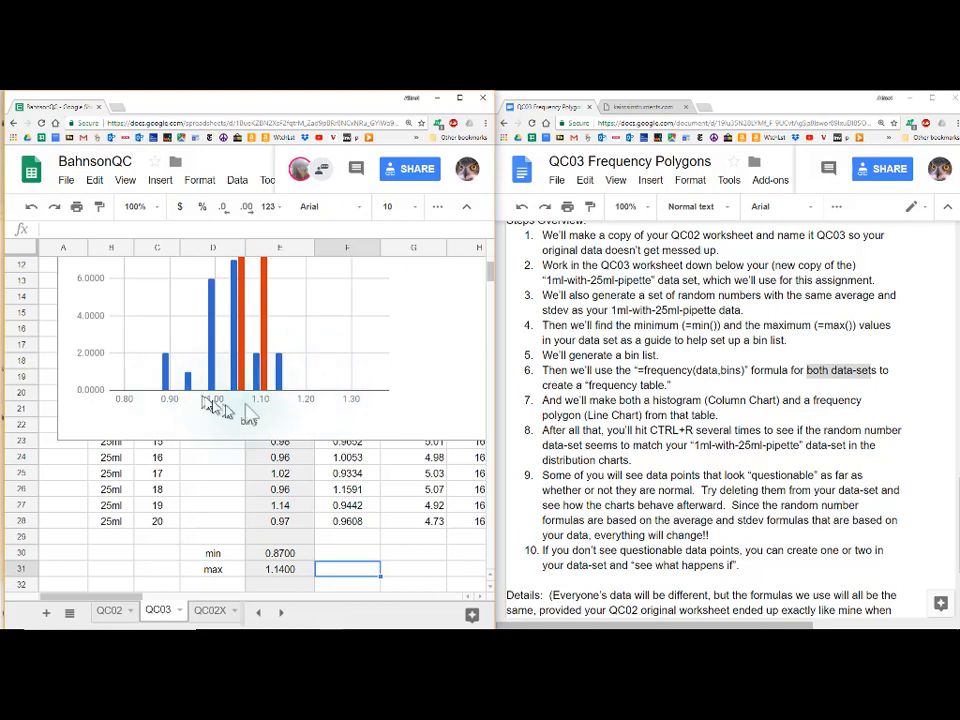
scroll(205, 400, up, 3)
click(355, 355)
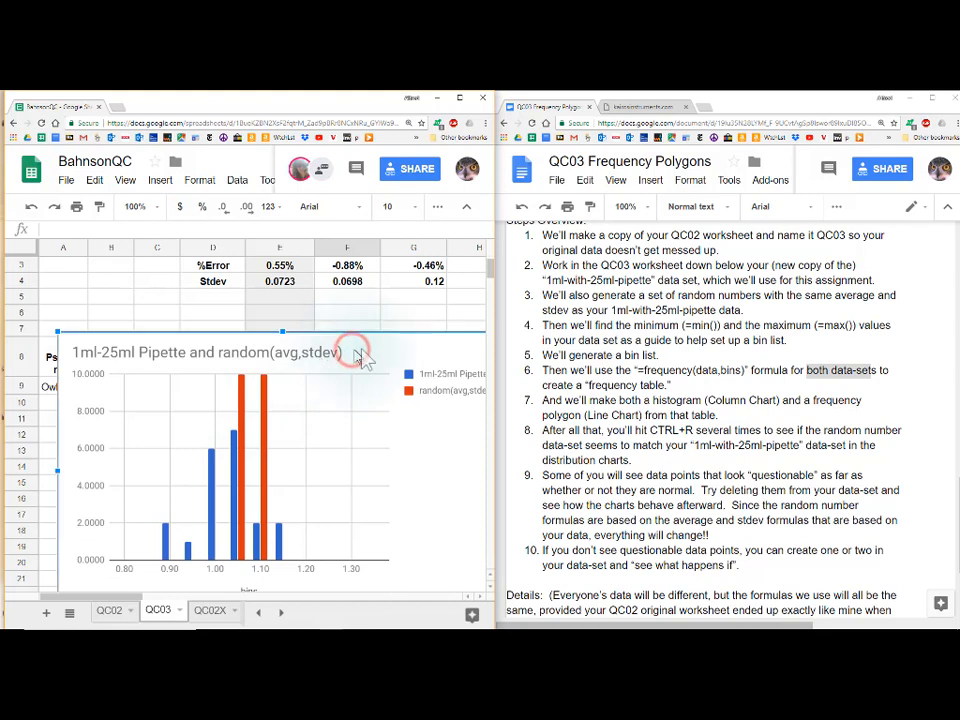
double_click(363, 352)
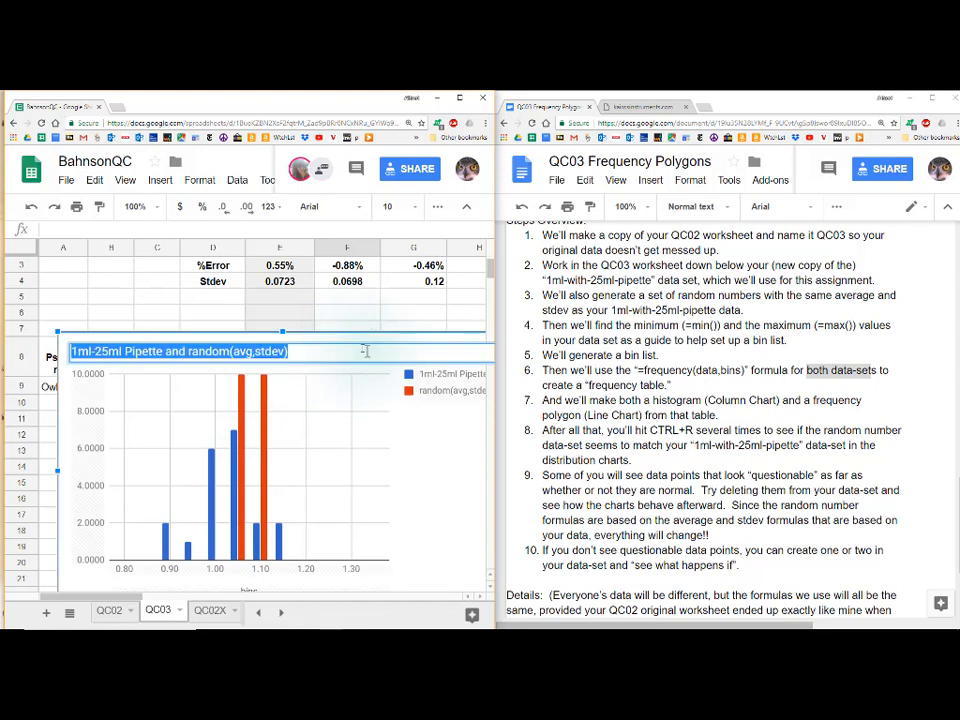
click(157, 310)
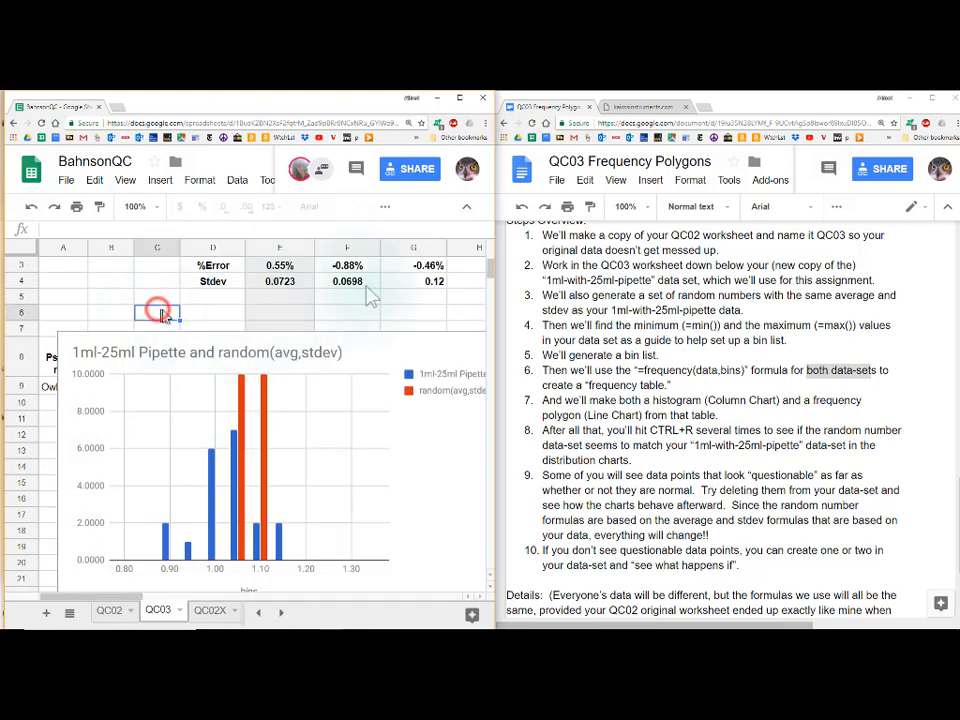
Inspect the frequency formula in F34 and the bins range it references
scroll(372, 302, down, 6)
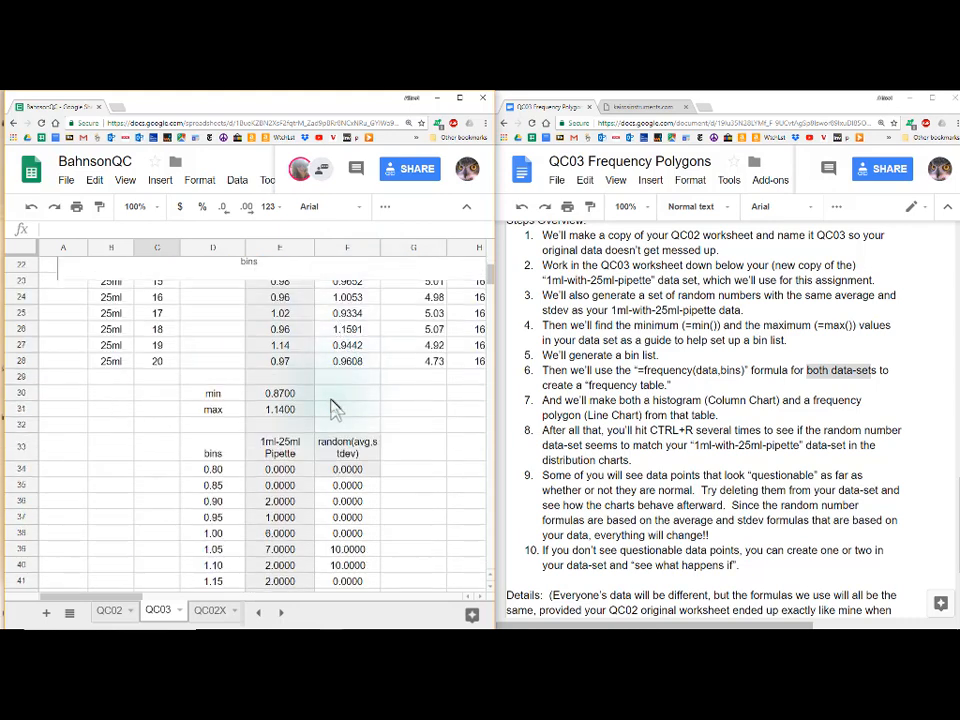
scroll(334, 400, down, 2)
click(342, 357)
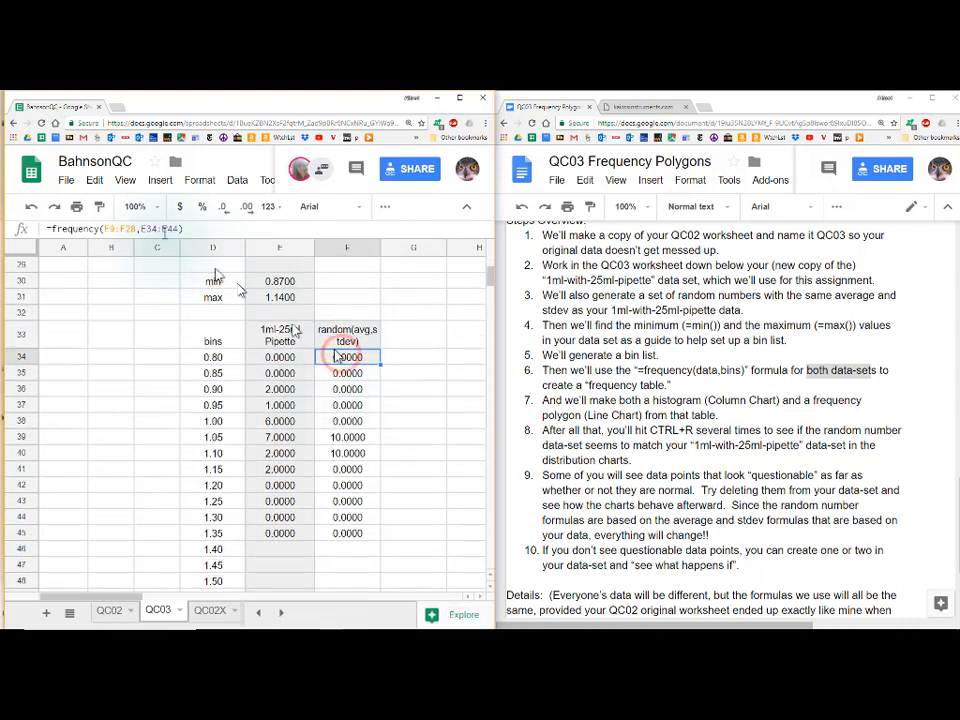
click(178, 229)
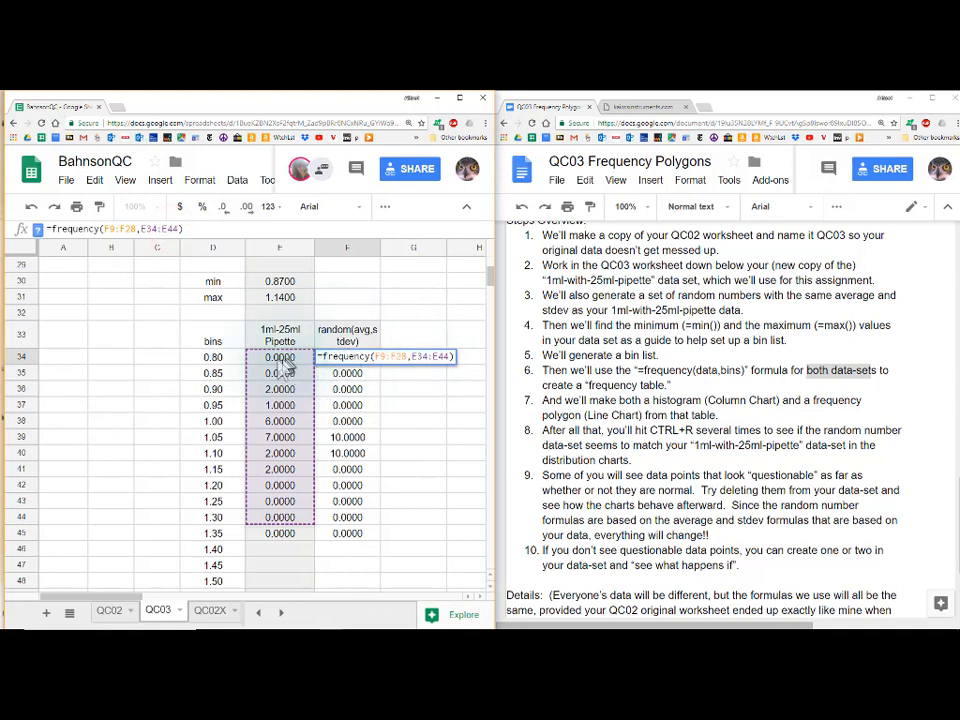
click(393, 434)
Inspect the frequency formula in E34 and its bins range for comparison with the random column
click(280, 358)
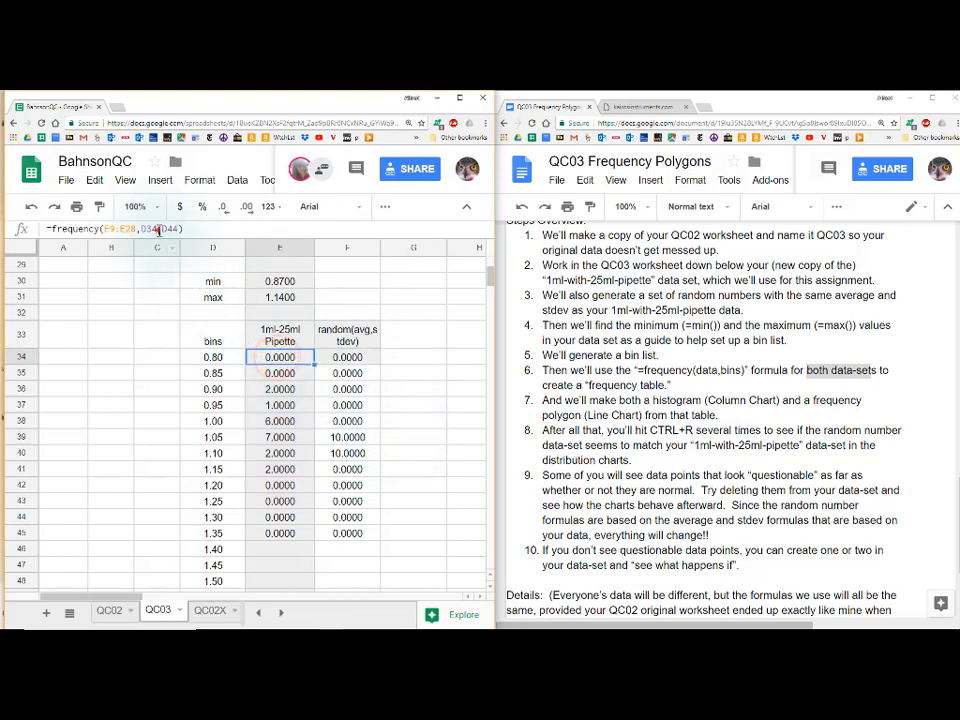
click(157, 229)
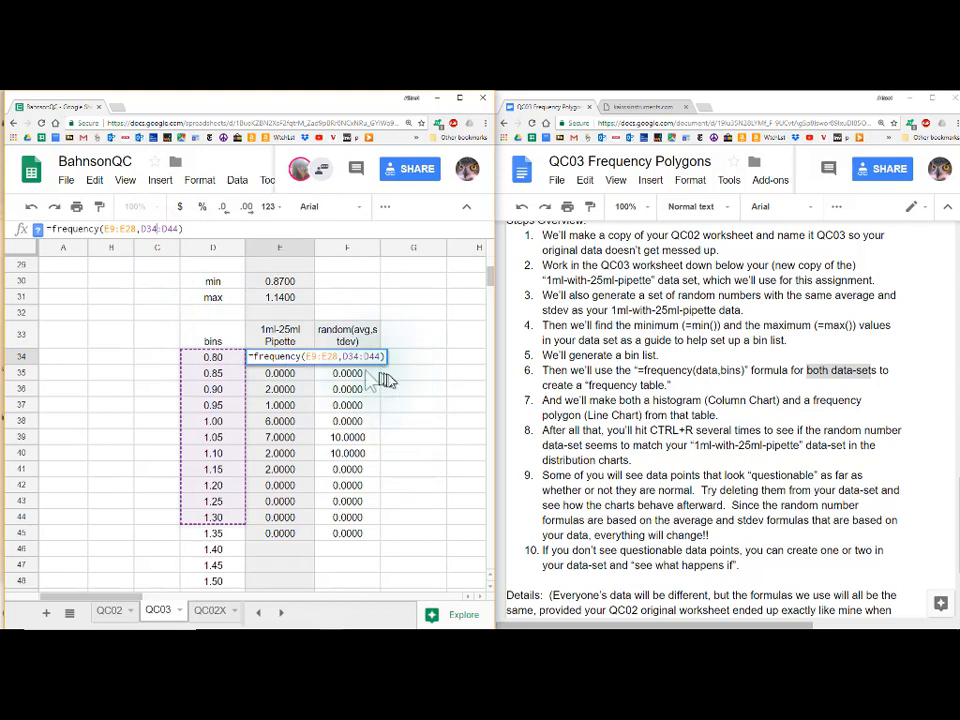
click(401, 402)
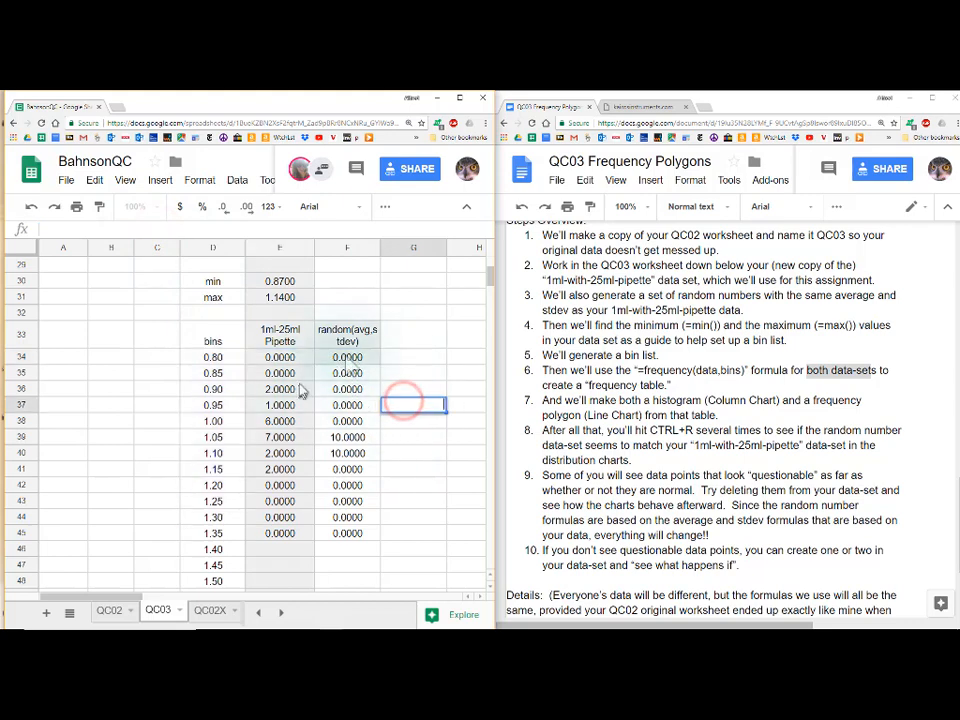
Recheck the formula in F34, tracing both its data range and its bins range in the sheet
click(346, 357)
scroll(340, 365, up, 1)
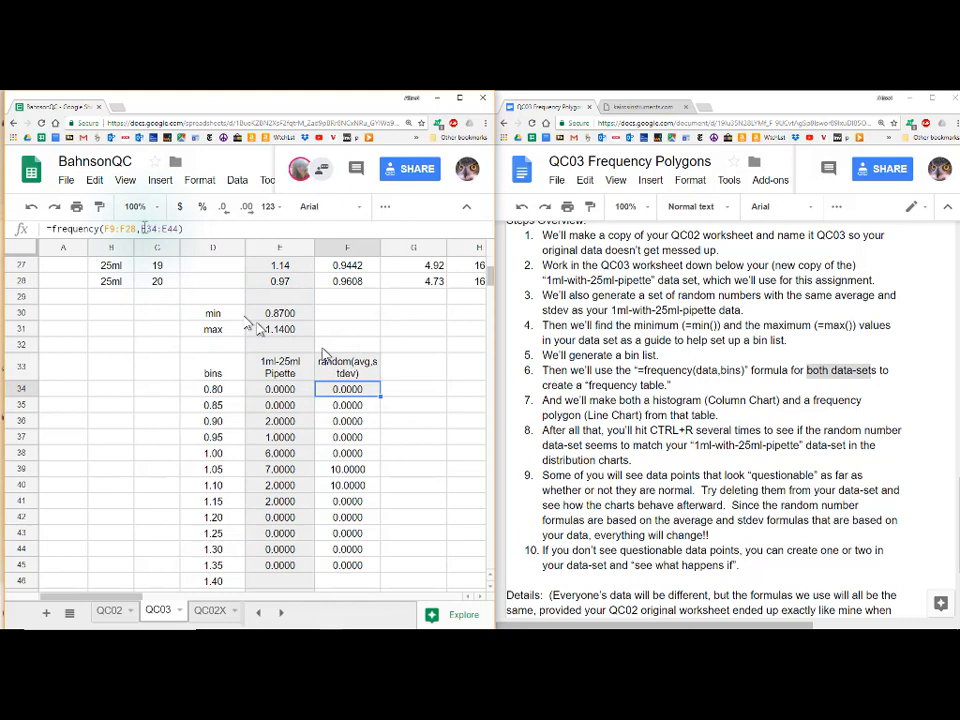
double_click(346, 390)
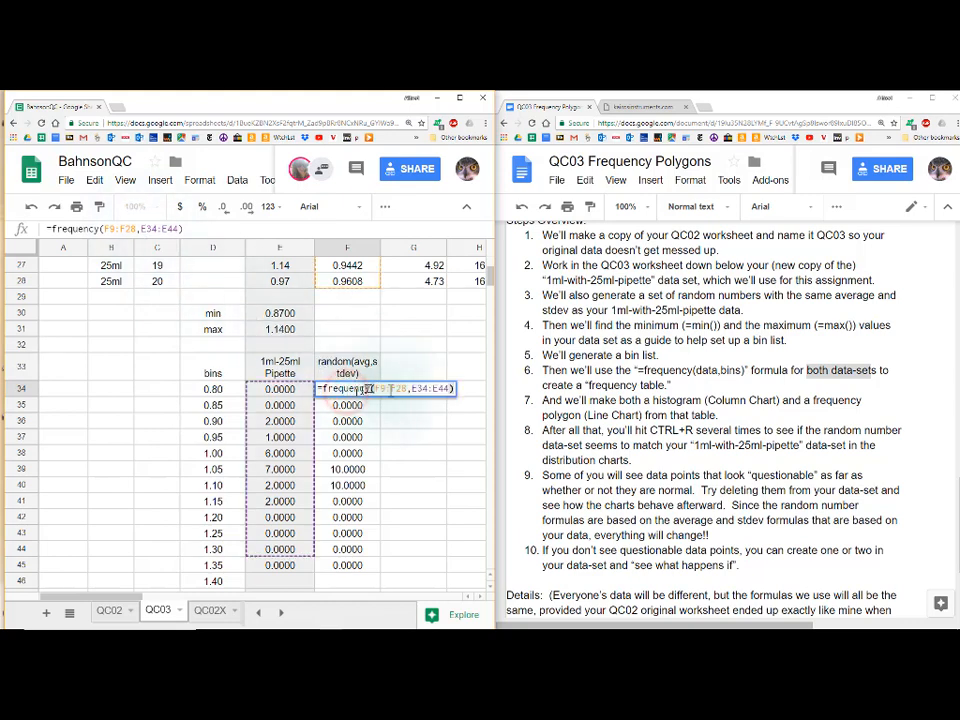
scroll(400, 360, up, 4)
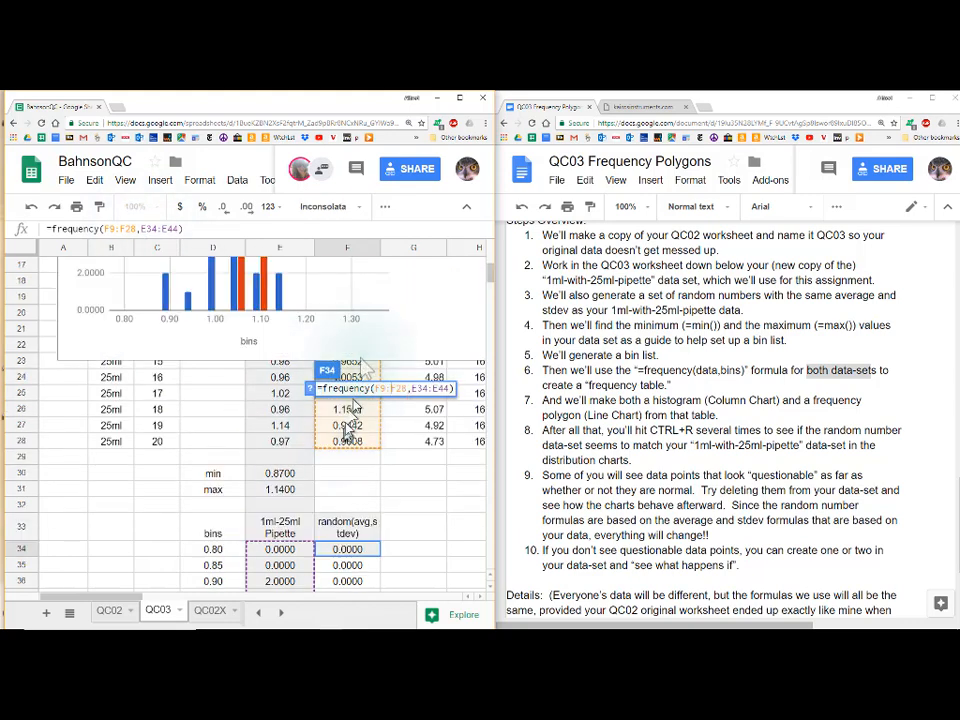
scroll(390, 440, down, 3)
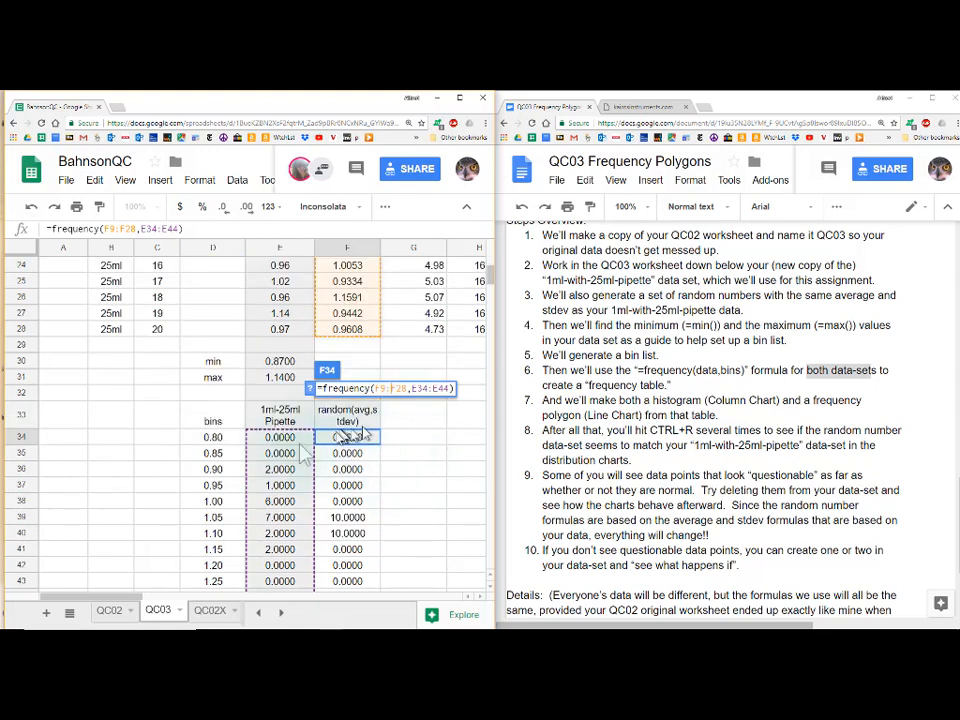
scroll(300, 440, down, 2)
scroll(283, 452, down, 1)
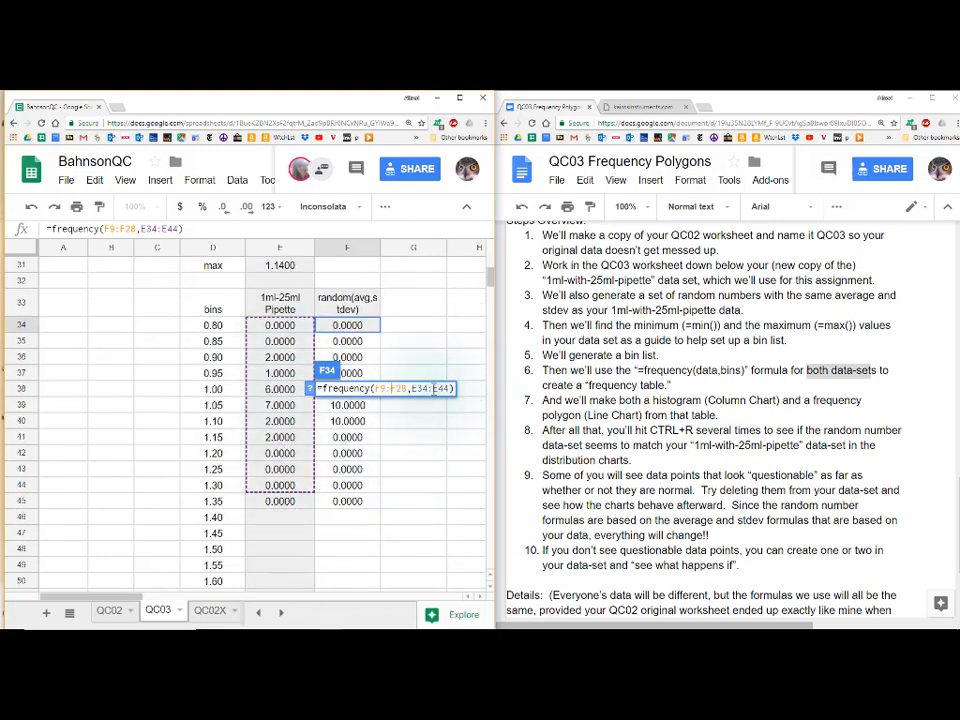
click(406, 347)
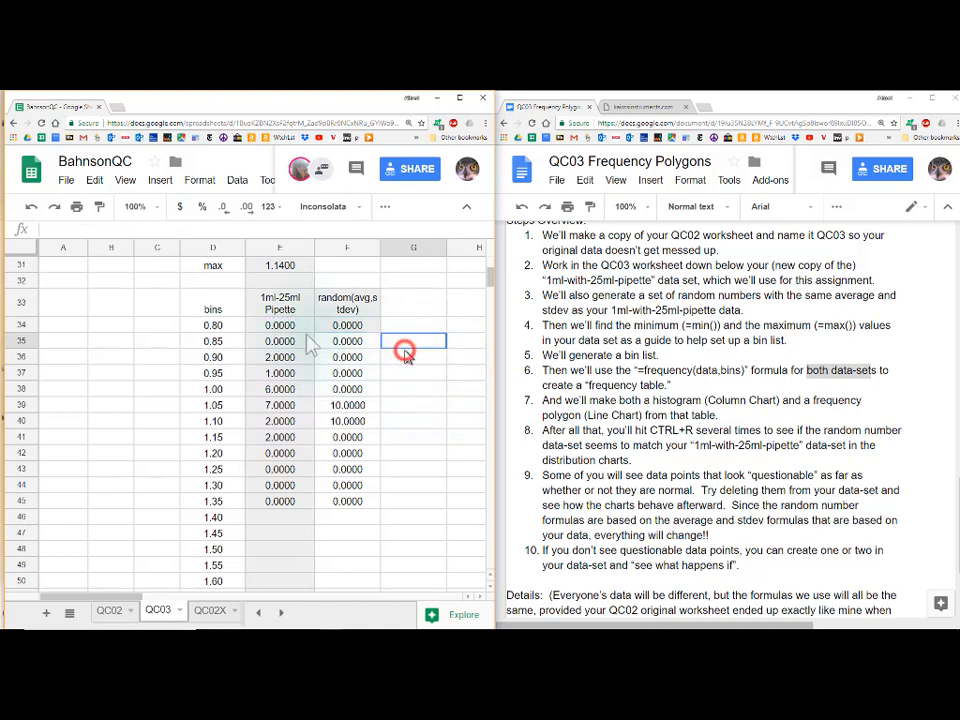
Recheck the formula in E34 and move the histogram down to uncover the data headers and rows 9 and 10
click(293, 327)
scroll(321, 325, up, 10)
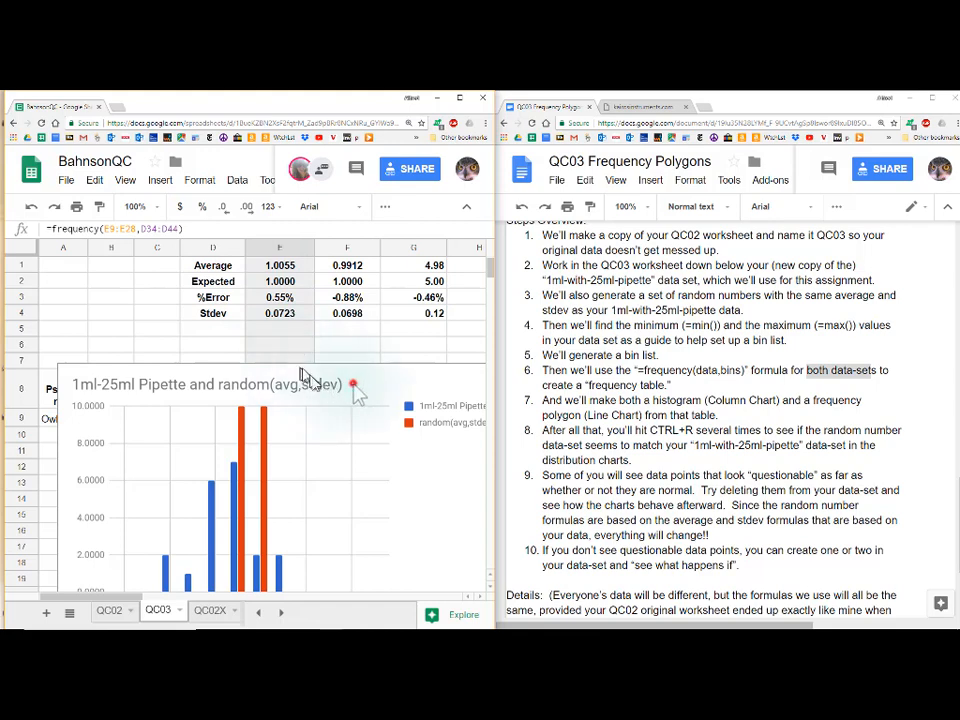
click(353, 384)
drag(353, 384, 353, 459)
Inspect the norminv(rand()) formula in F9 and the average and stdev cells it references
click(350, 418)
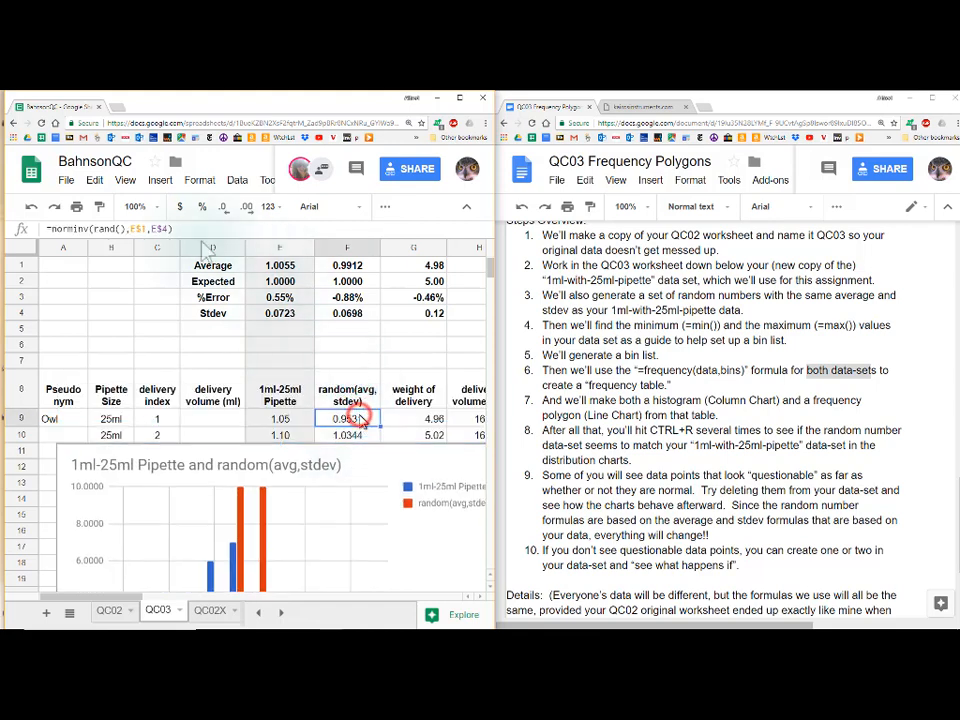
click(158, 229)
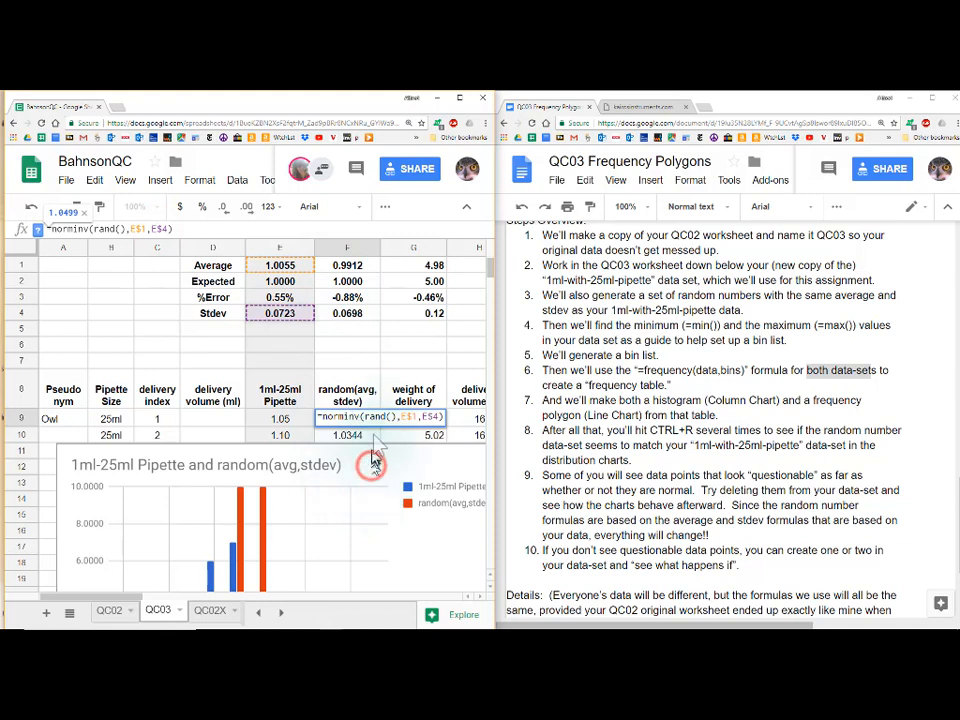
double_click(346, 346)
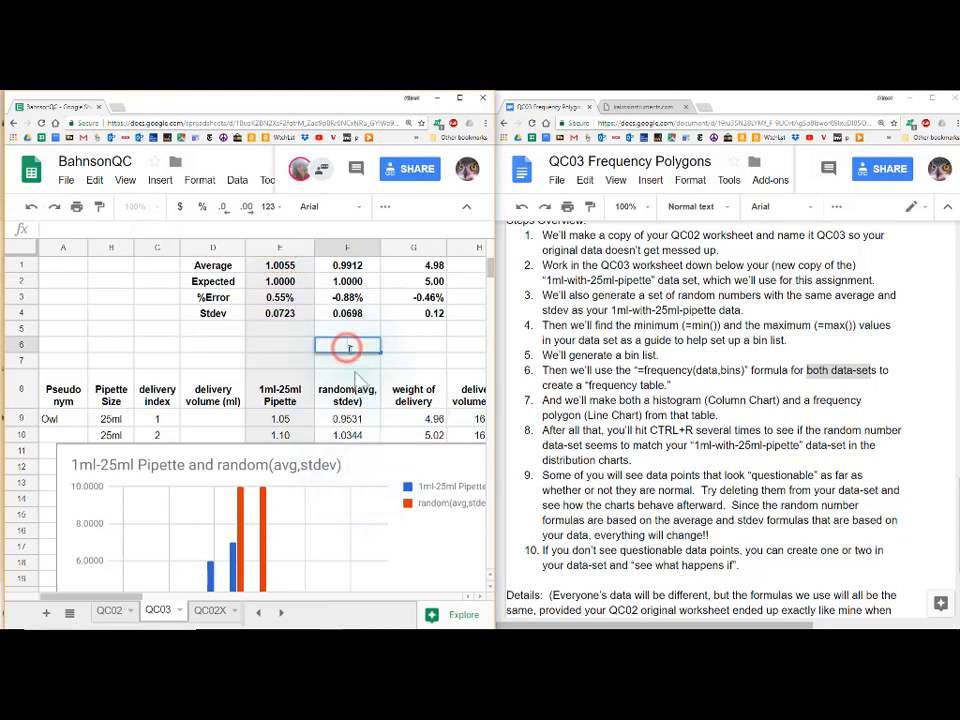
Inspect the bins range that the frequency formula in F34 references in the random column
scroll(350, 350, down, 5)
click(350, 388)
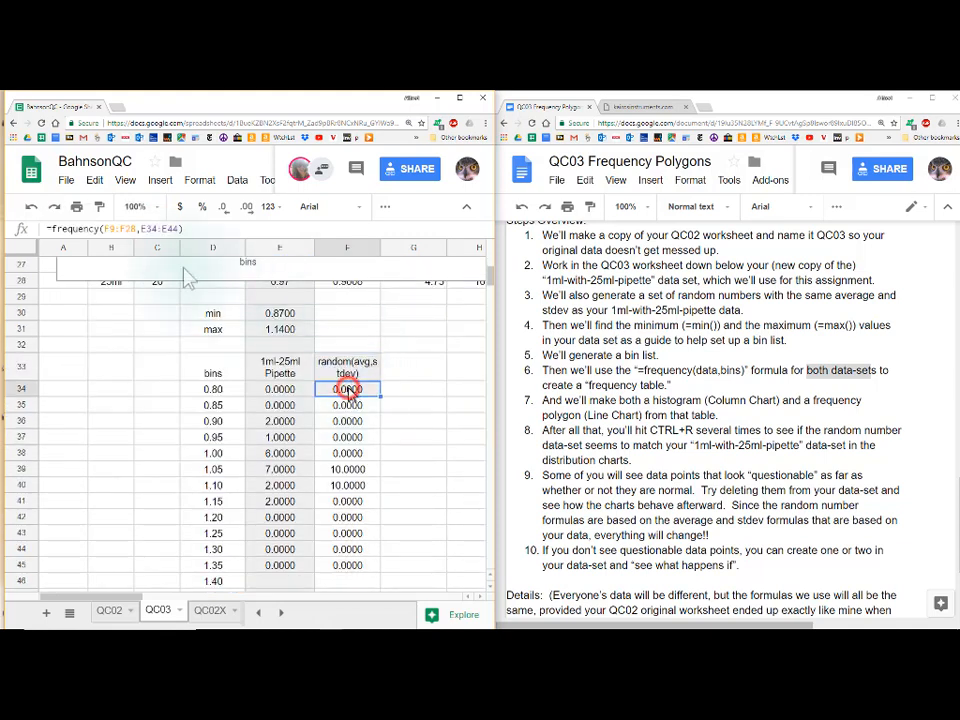
click(143, 228)
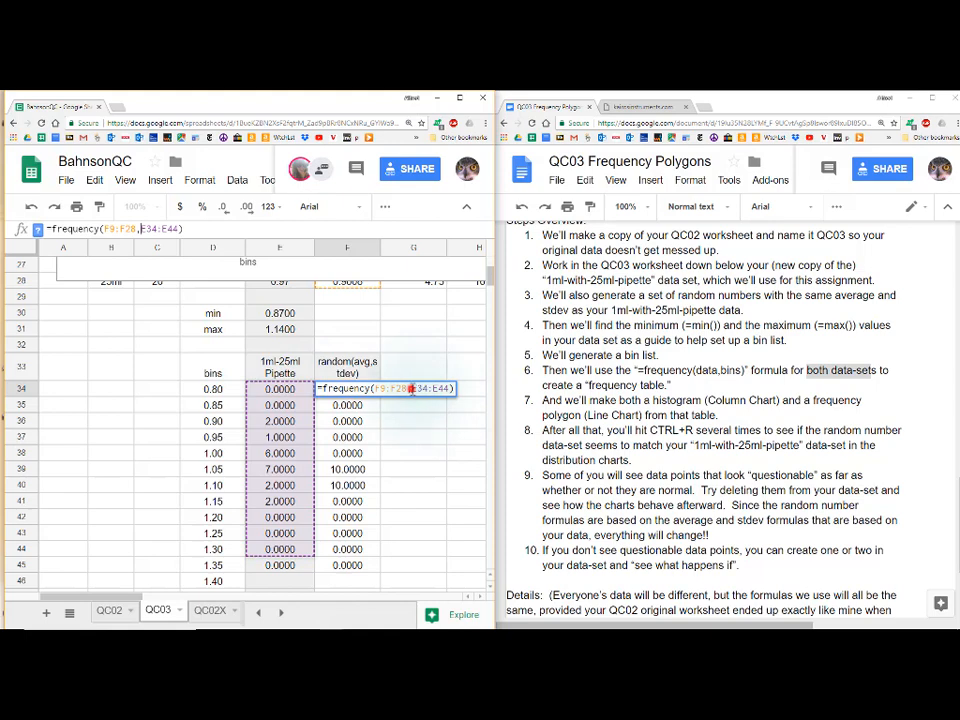
click(428, 437)
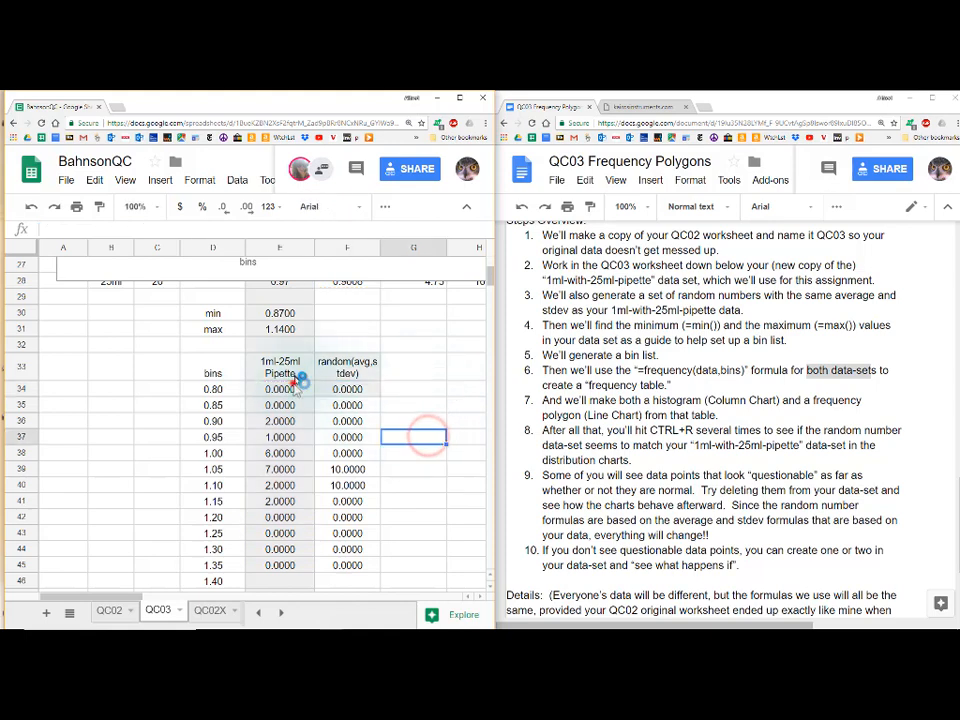
Lock the bins column in the E34 formula so it reads =frequency(E9:E28,$D34:$D44)
click(290, 388)
click(210, 250)
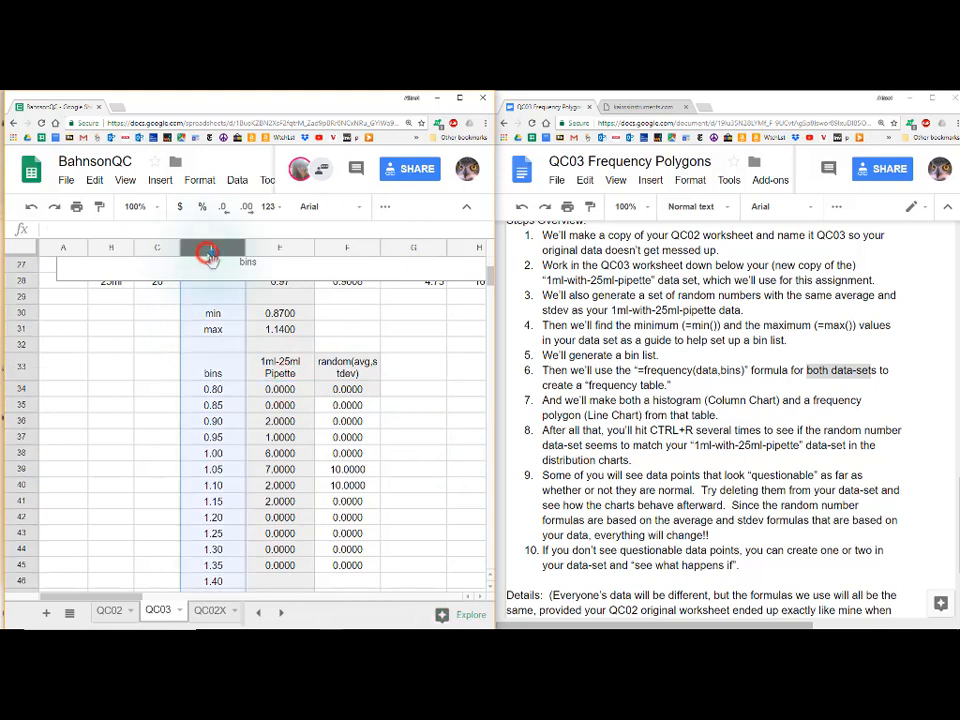
click(285, 389)
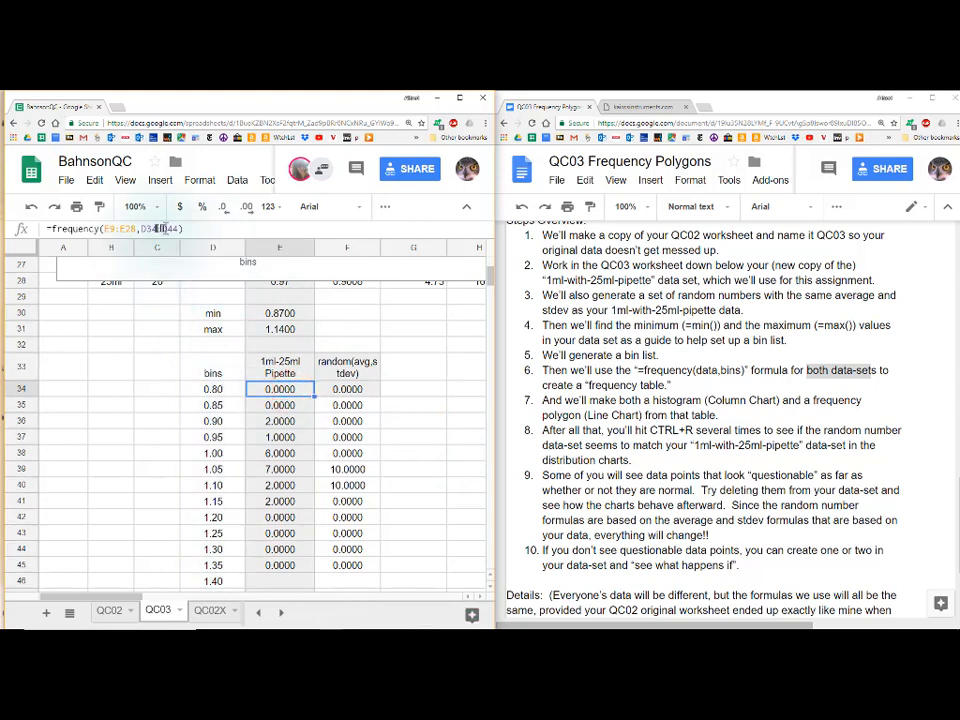
click(161, 229)
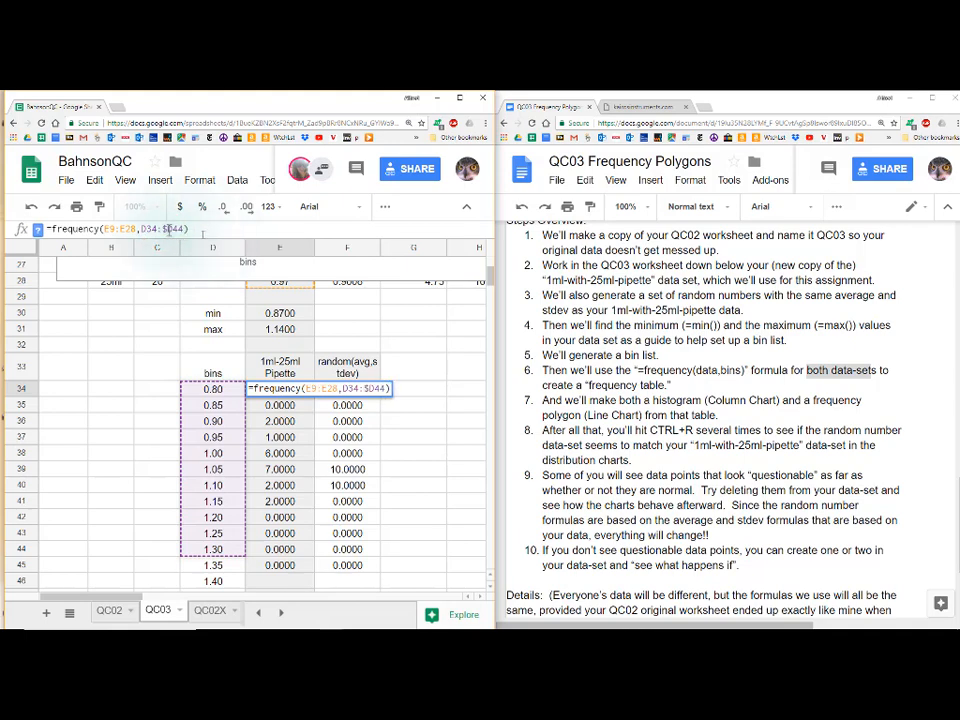
click(140, 229)
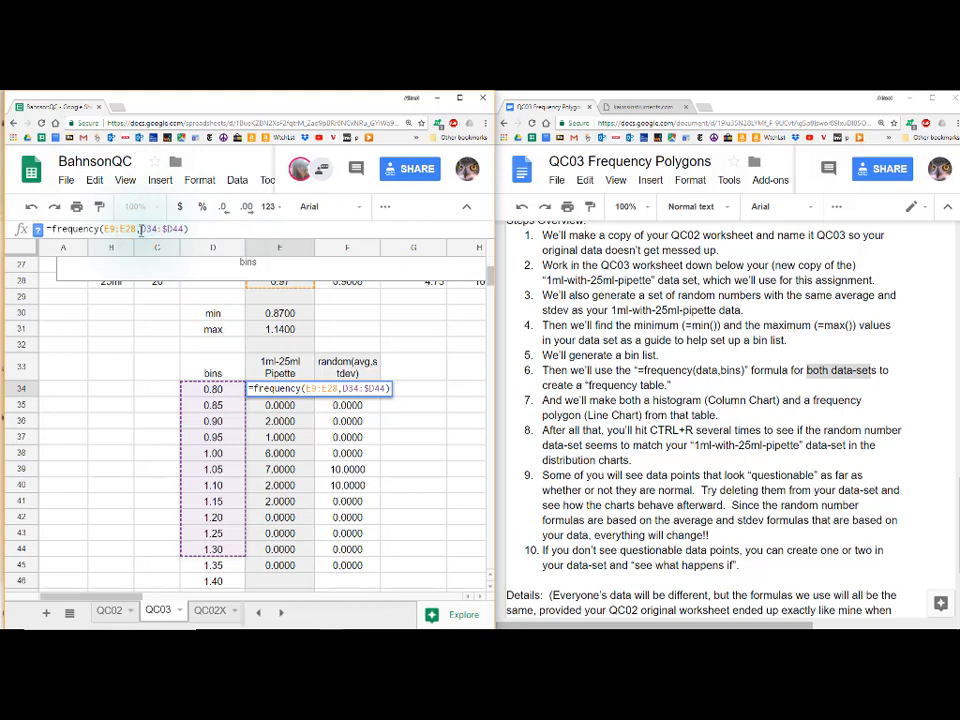
text($)
key(Return)
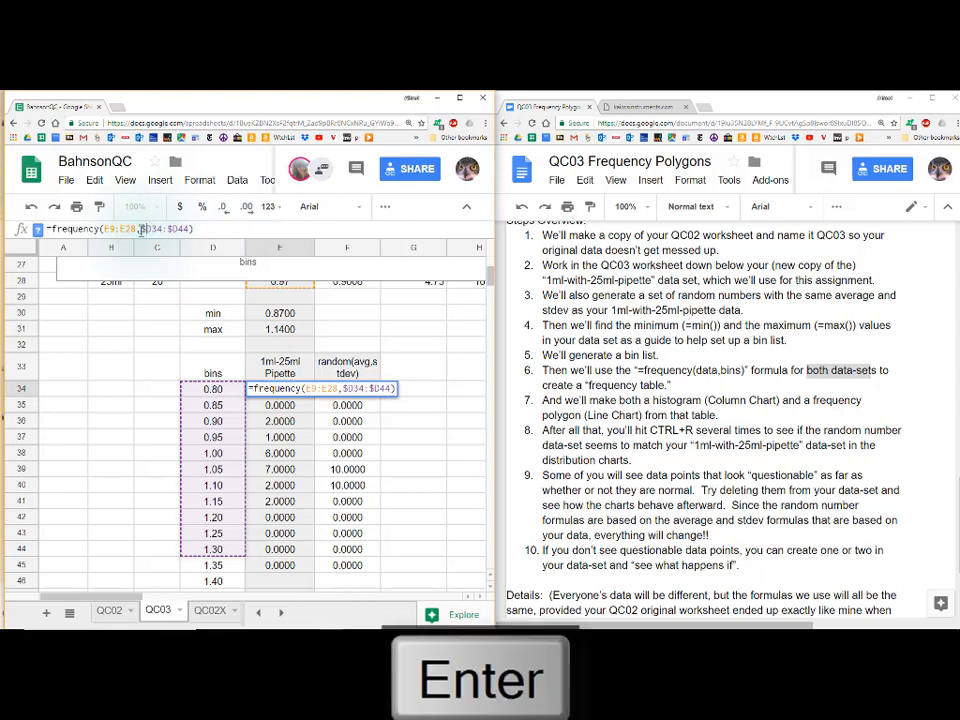
Copy the corrected frequency formula from E34 into F34 for the random data
double_click(281, 389)
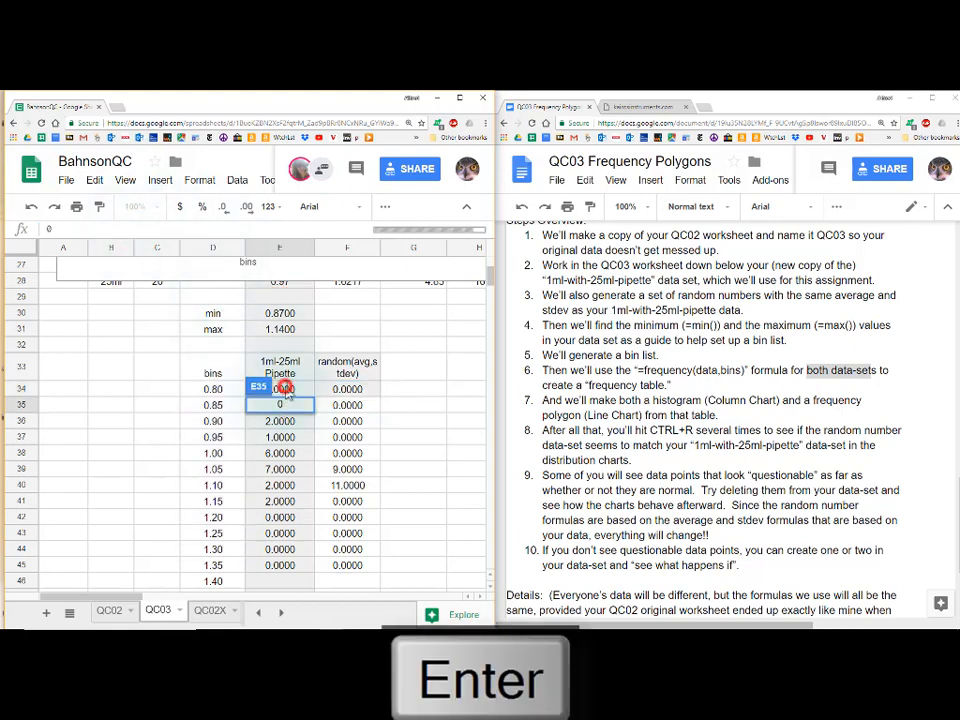
key(ctrl+c)
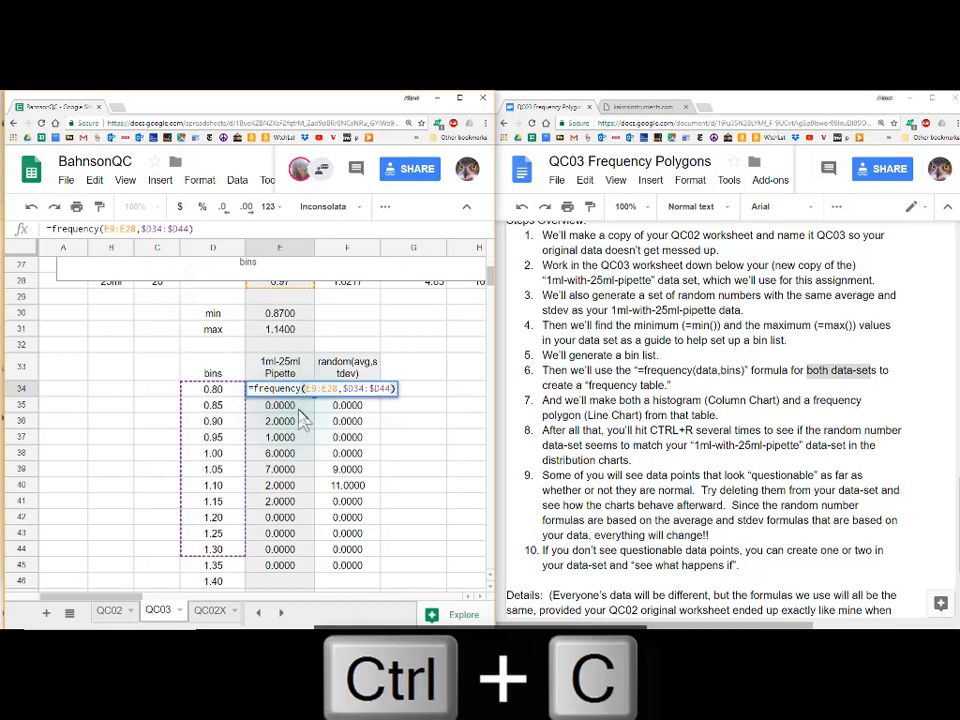
click(396, 421)
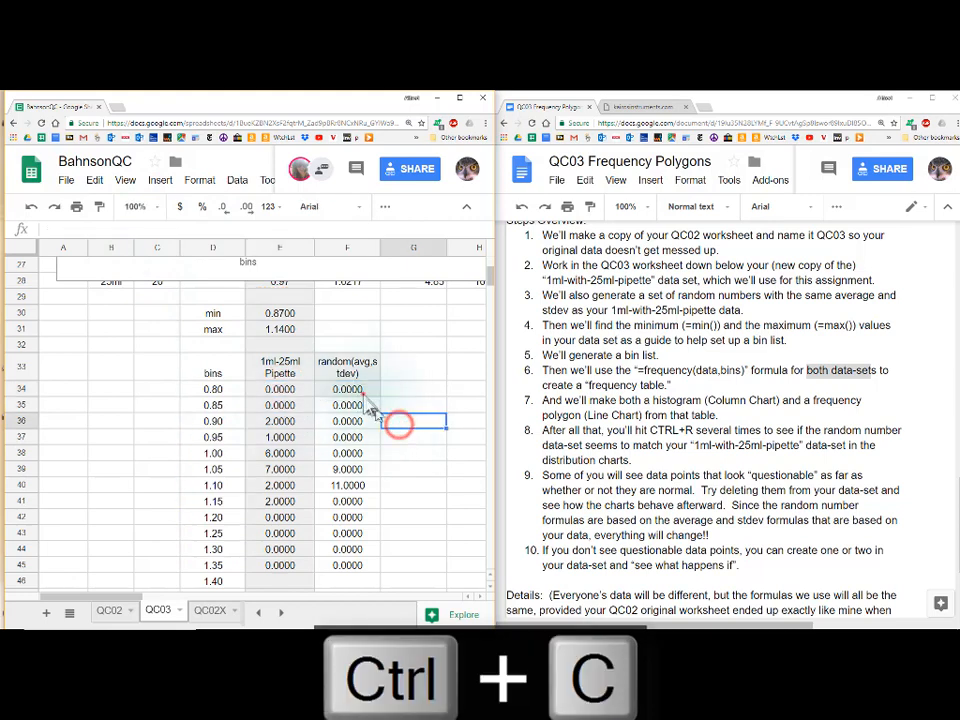
click(368, 390)
click(300, 390)
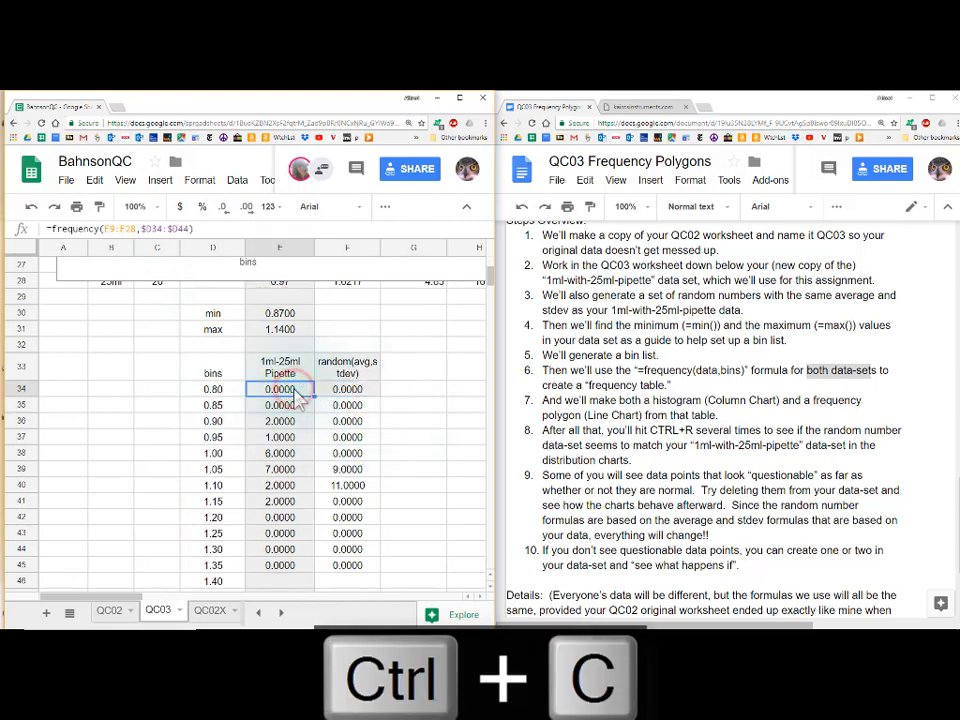
key(ctrl+c)
key(Right)
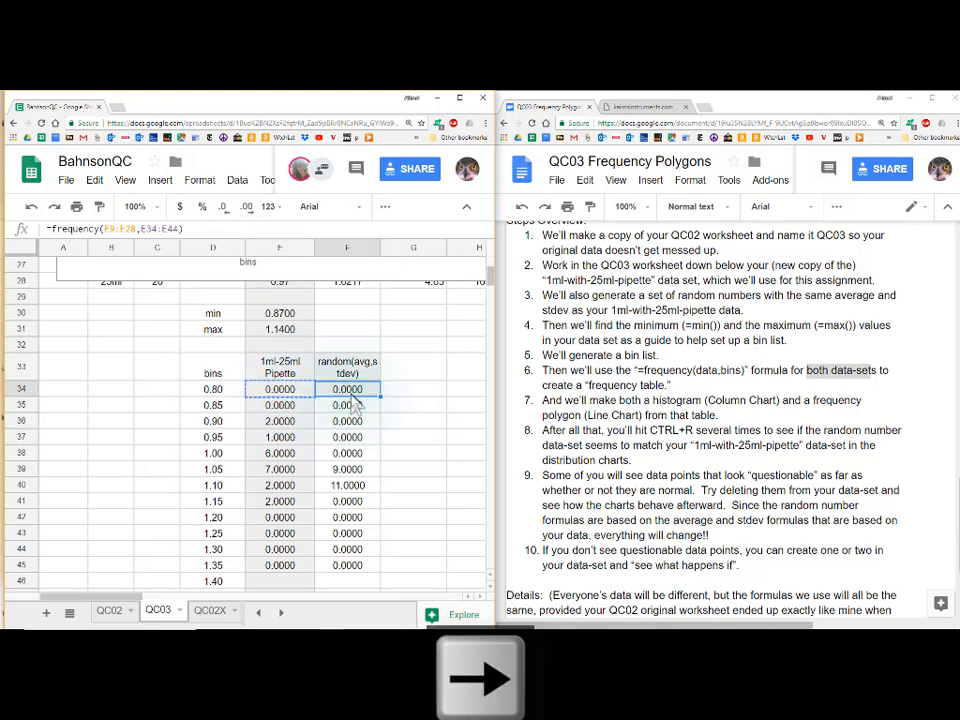
key(ctrl+v)
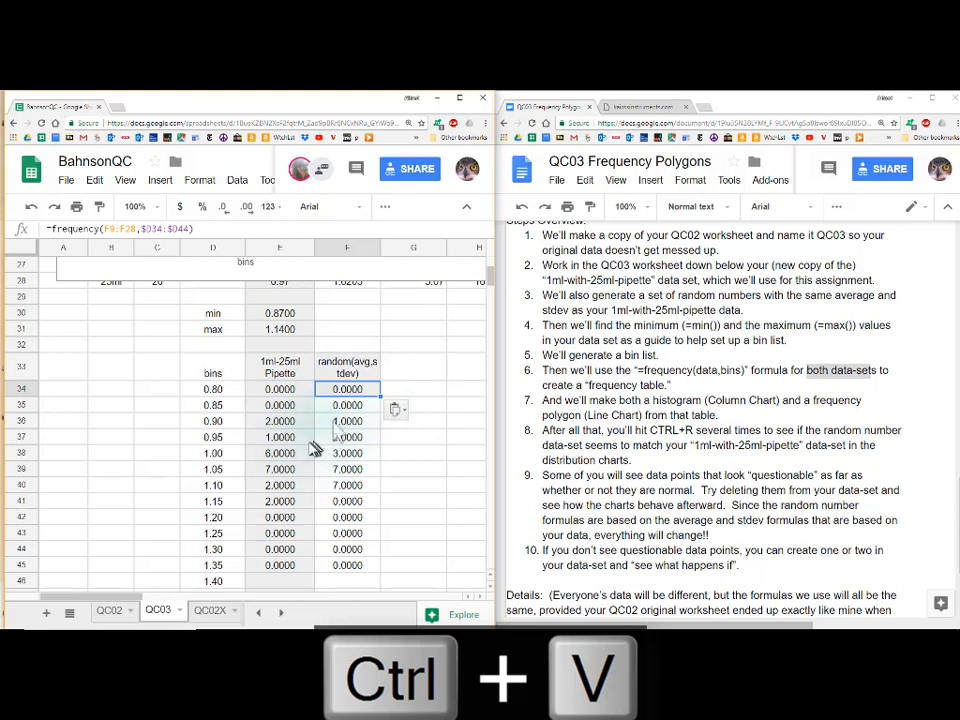
Compare the random and pipette frequencies in the table for the bins from 0.95 to 1.10
click(341, 484)
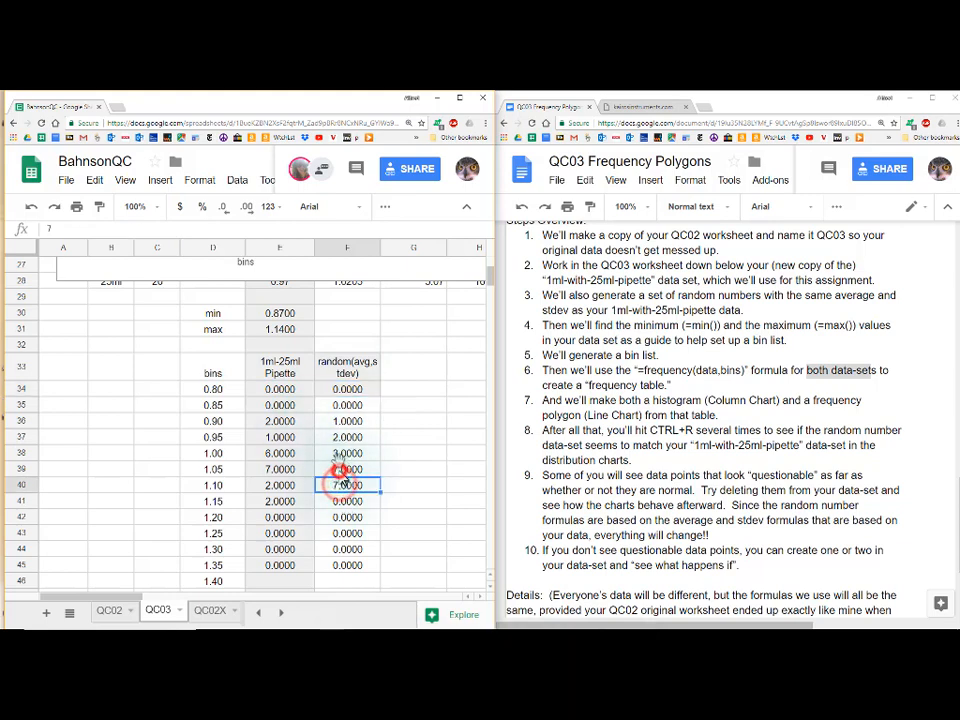
click(340, 470)
click(341, 458)
click(260, 471)
click(282, 453)
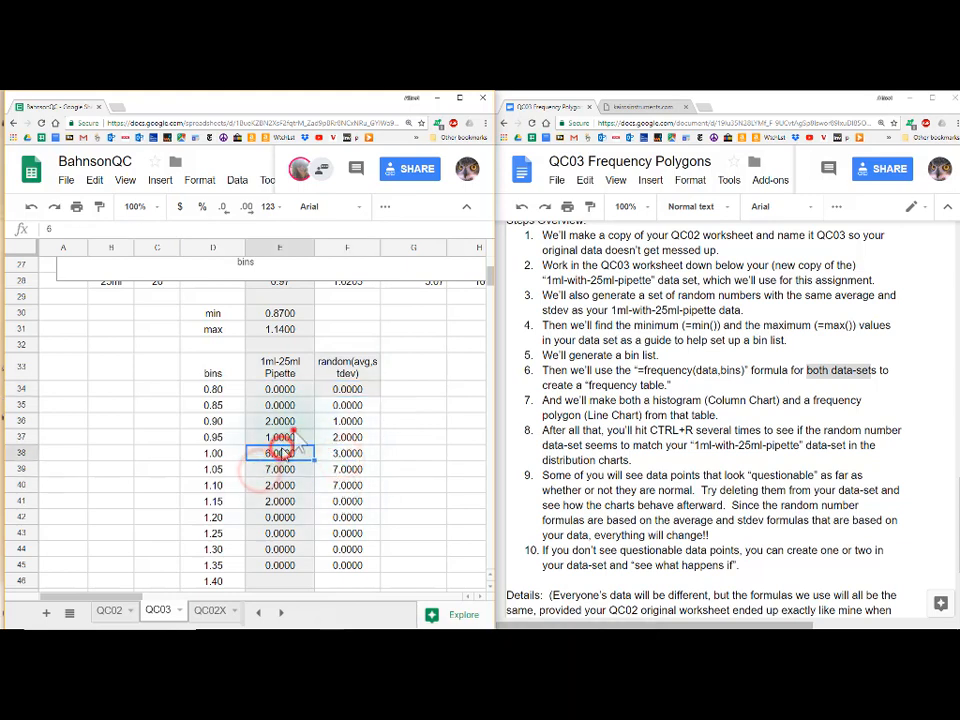
click(293, 433)
Inspect the formula in F34 to verify its data range and its locked column D bins range
click(350, 389)
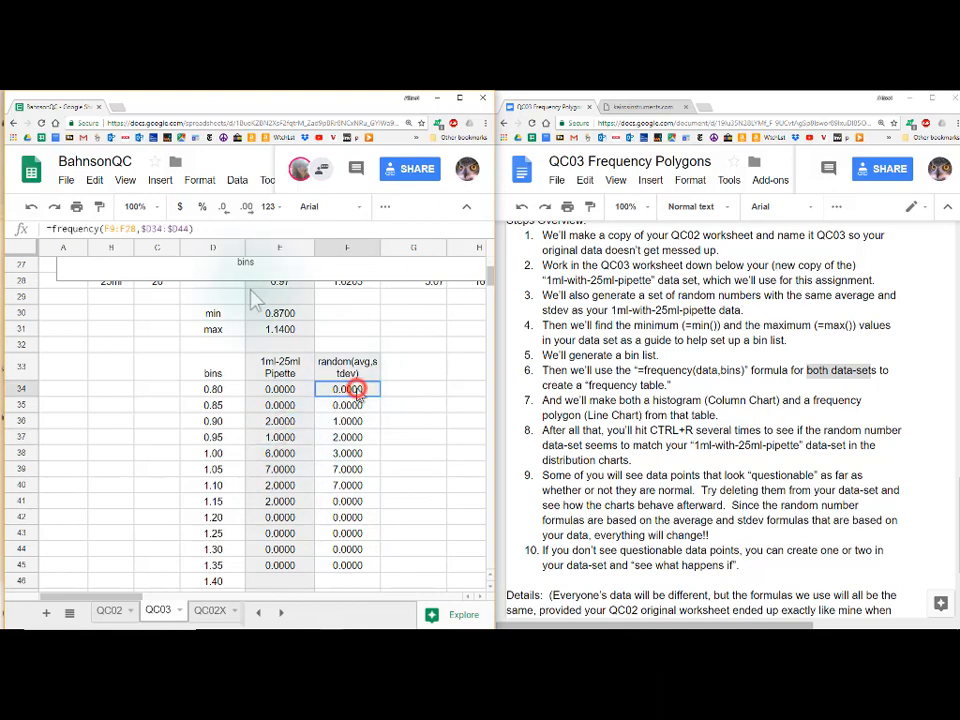
click(178, 228)
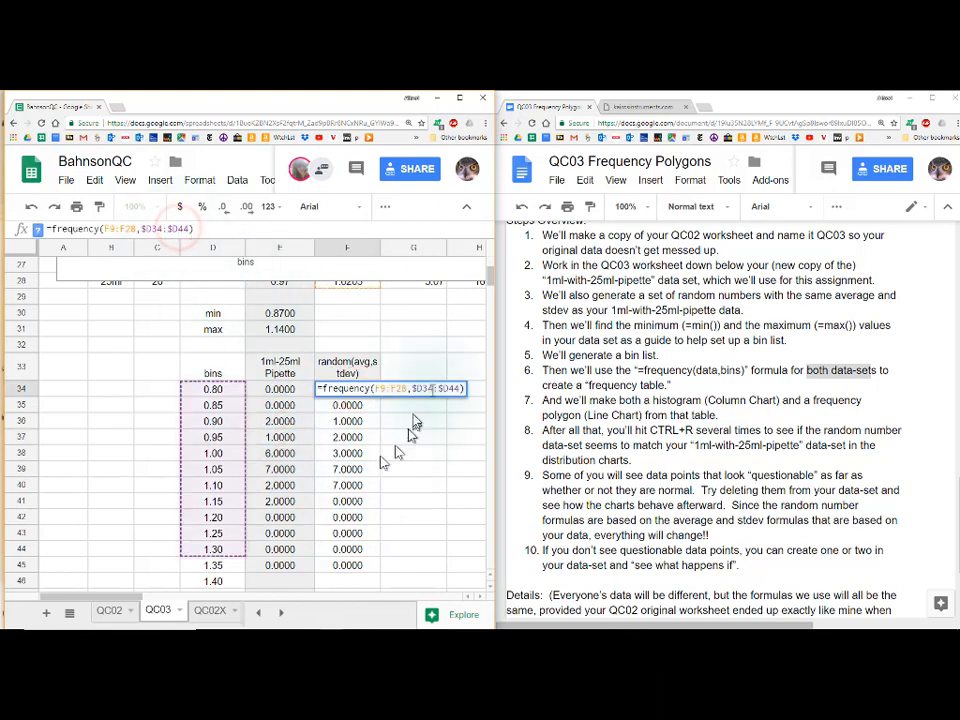
click(430, 390)
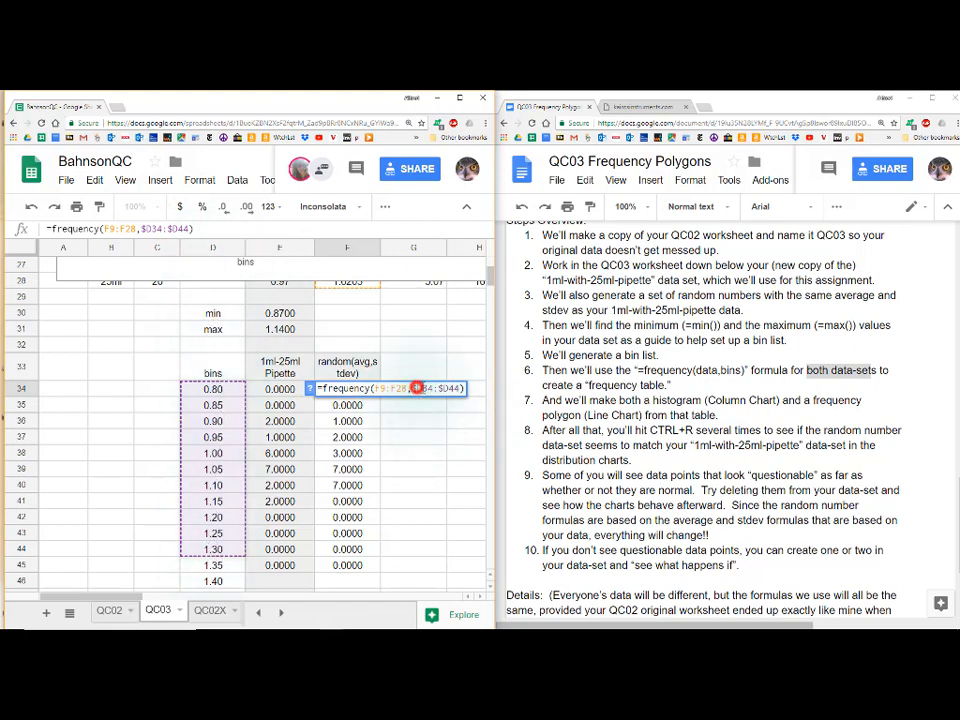
mouse_move(420, 388)
mouse_down()
mouse_move(411, 388)
mouse_move(427, 397)
mouse_up()
click(435, 358)
Regenerate the random numbers several times and compare both data sets in the histogram
scroll(430, 350, up, 6)
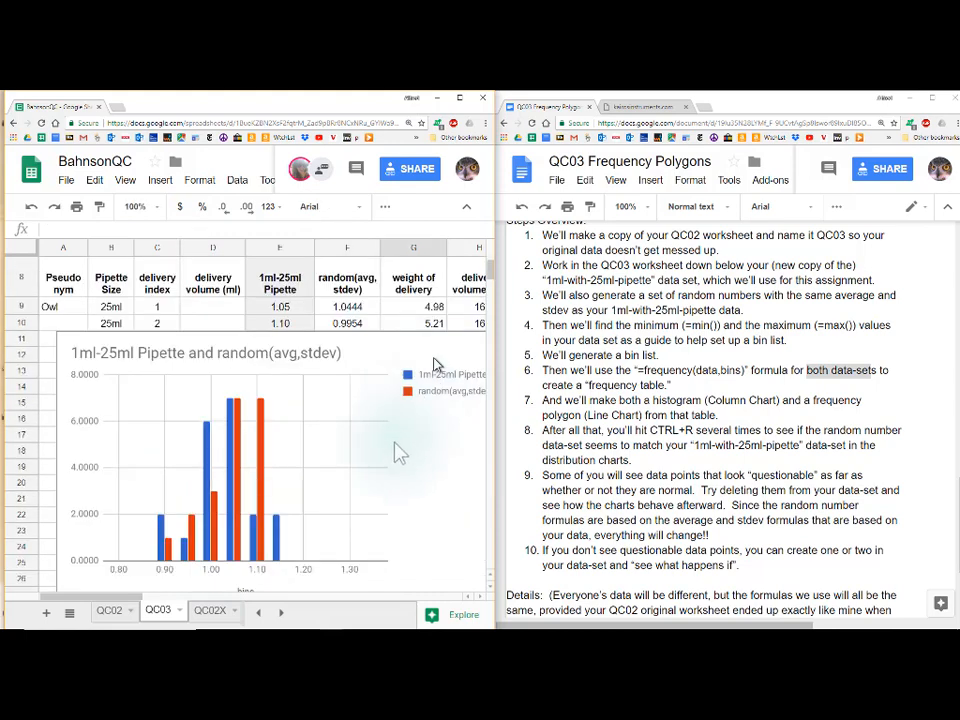
click(405, 437)
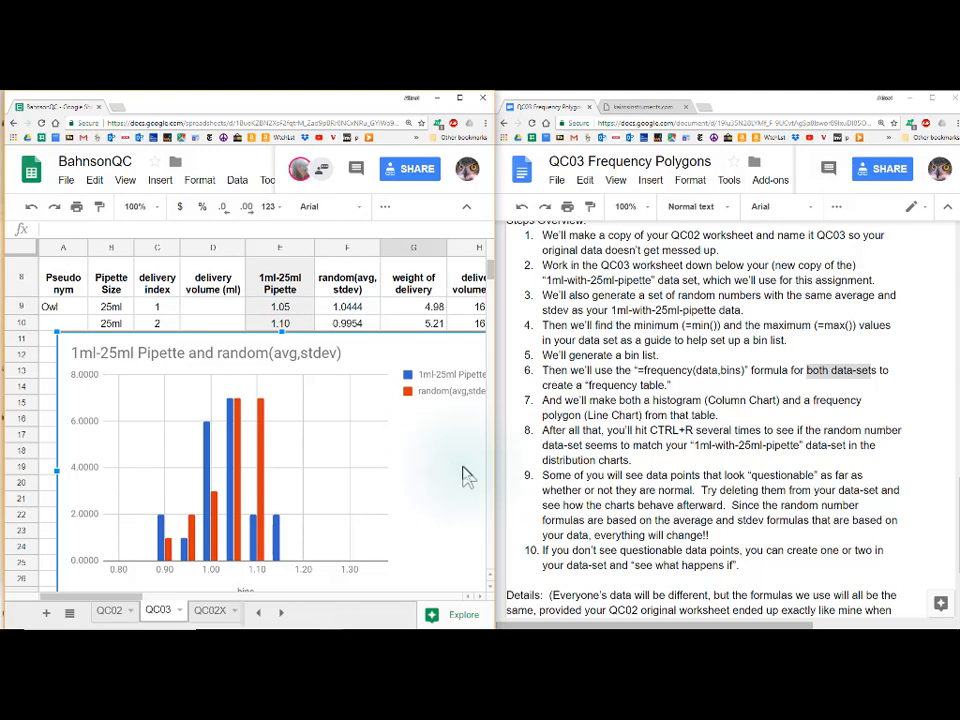
key(ctrl+v)
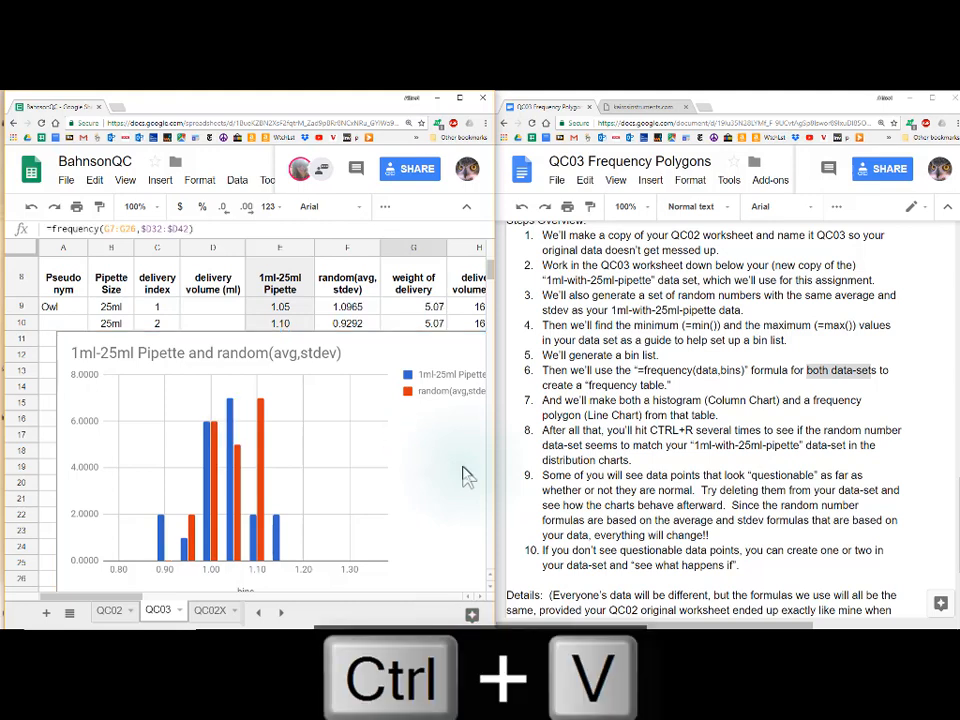
key(ctrl+z)
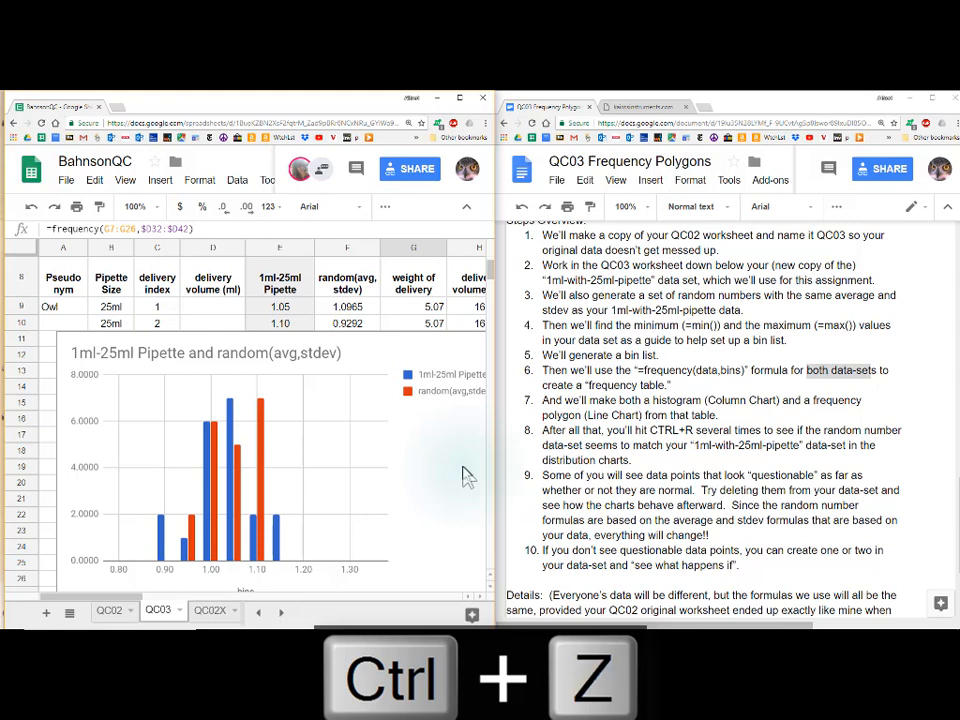
key(ctrl+r)
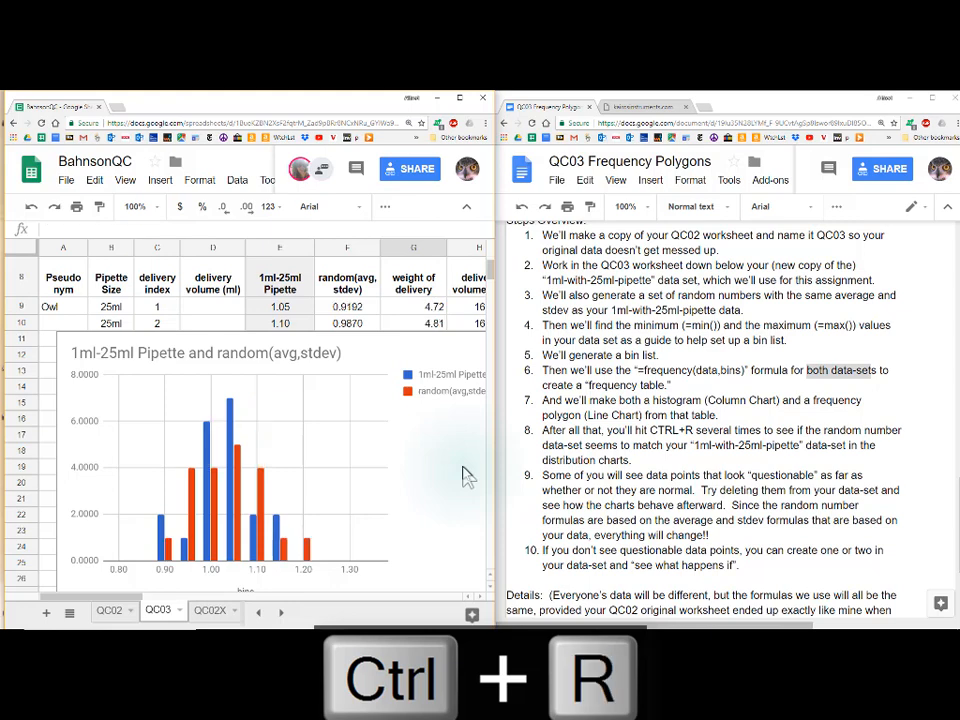
key(ctrl+r)
key(ctrl+r)
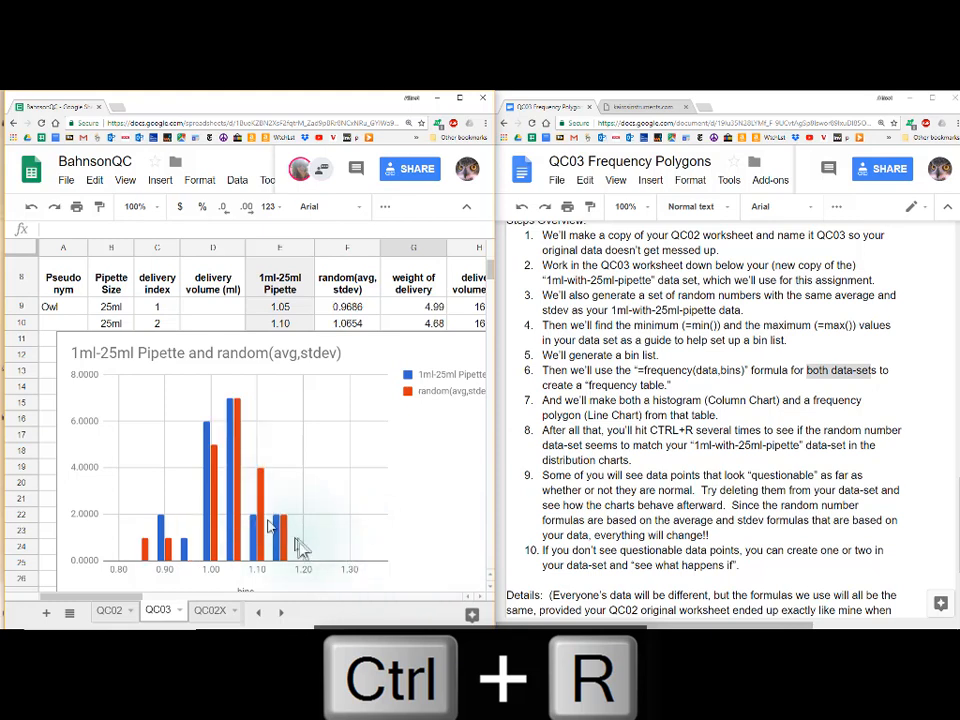
key(ctrl+r)
key(ctrl+r)
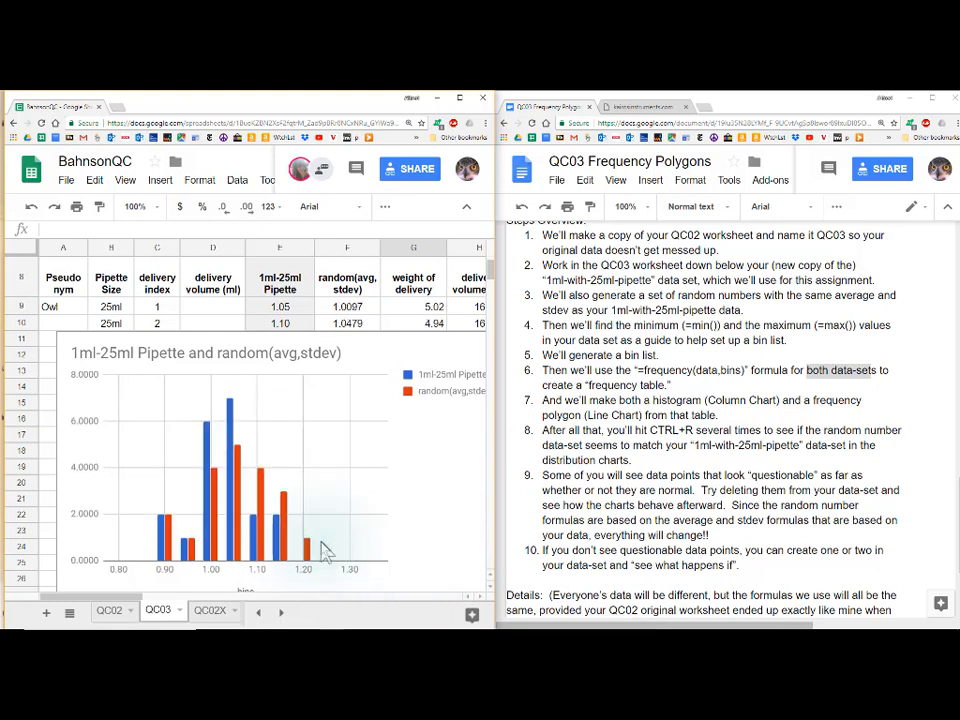
key(ctrl+r)
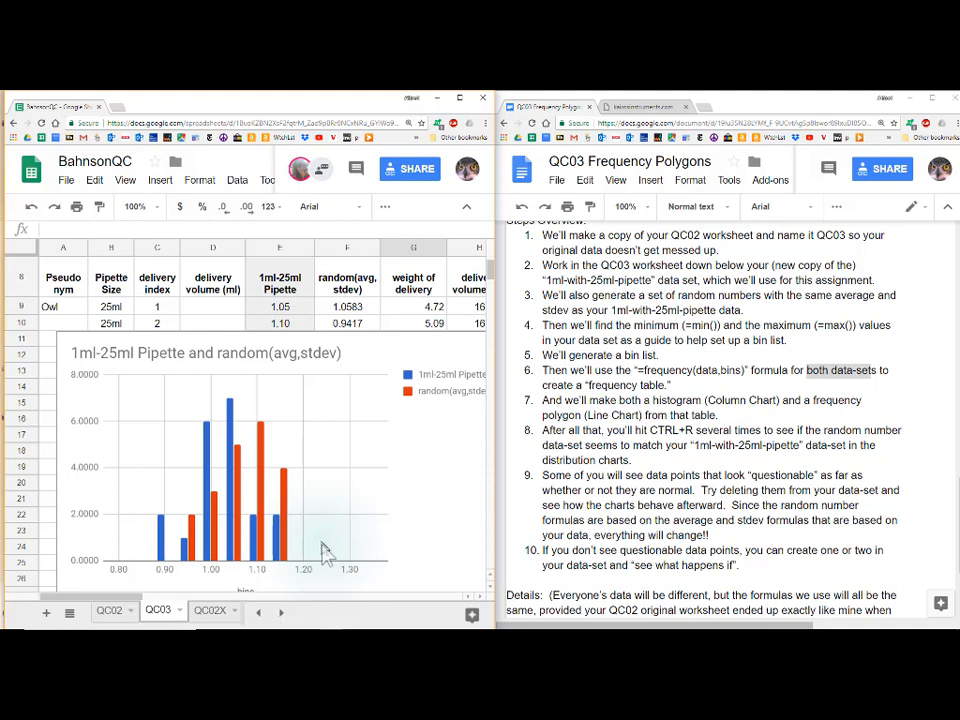
key(ctrl+r)
Set the histogram's vertical axis maximum to 10 and close the chart editor
click(106, 386)
double_click(108, 379)
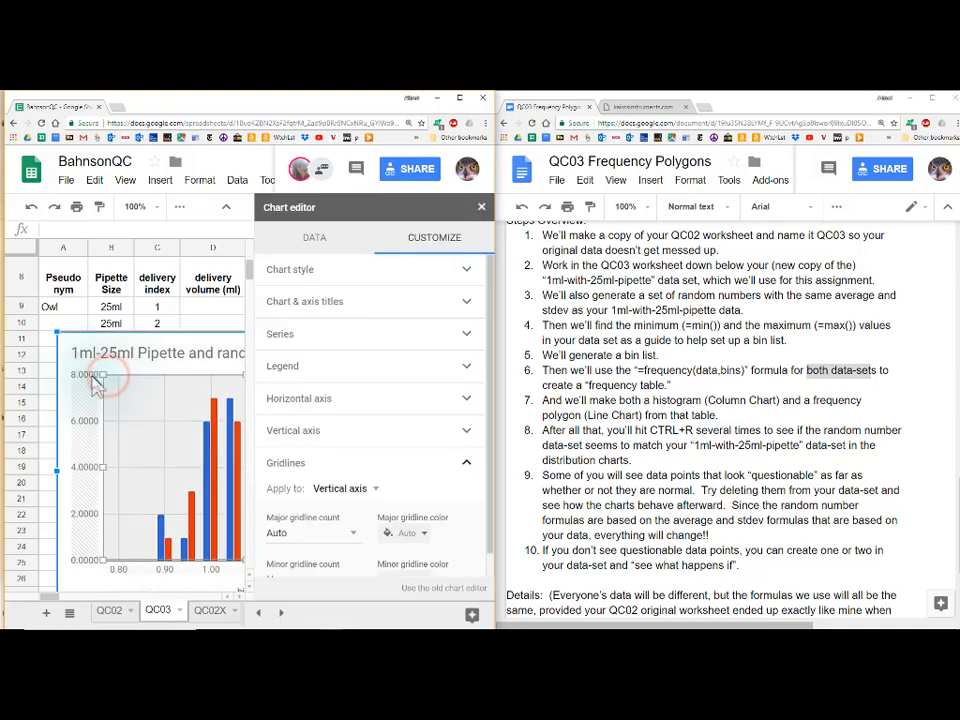
click(90, 377)
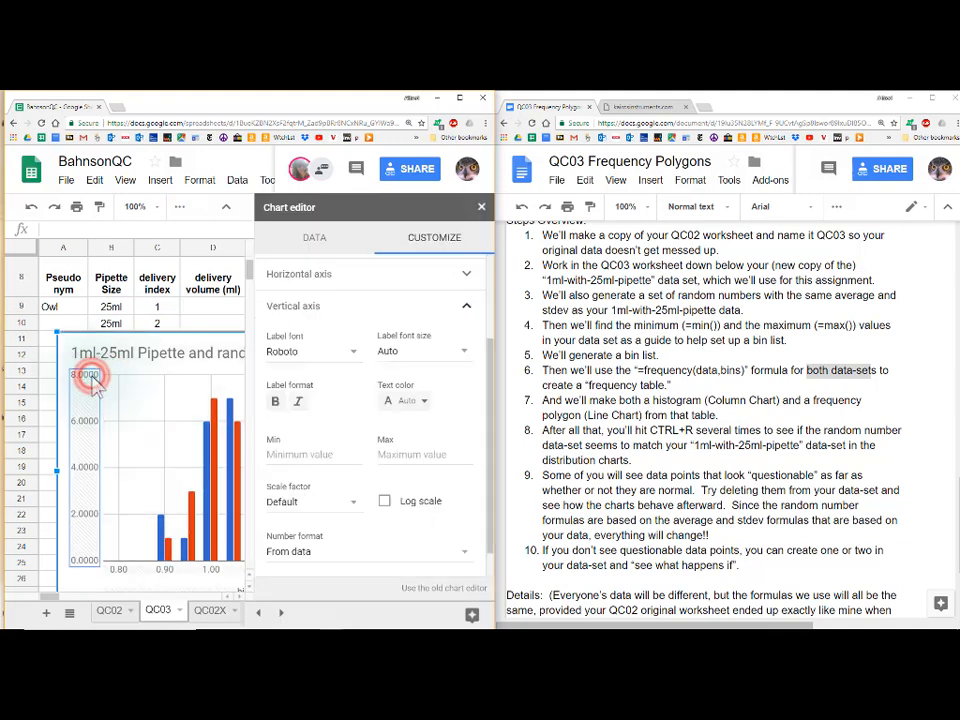
click(423, 453)
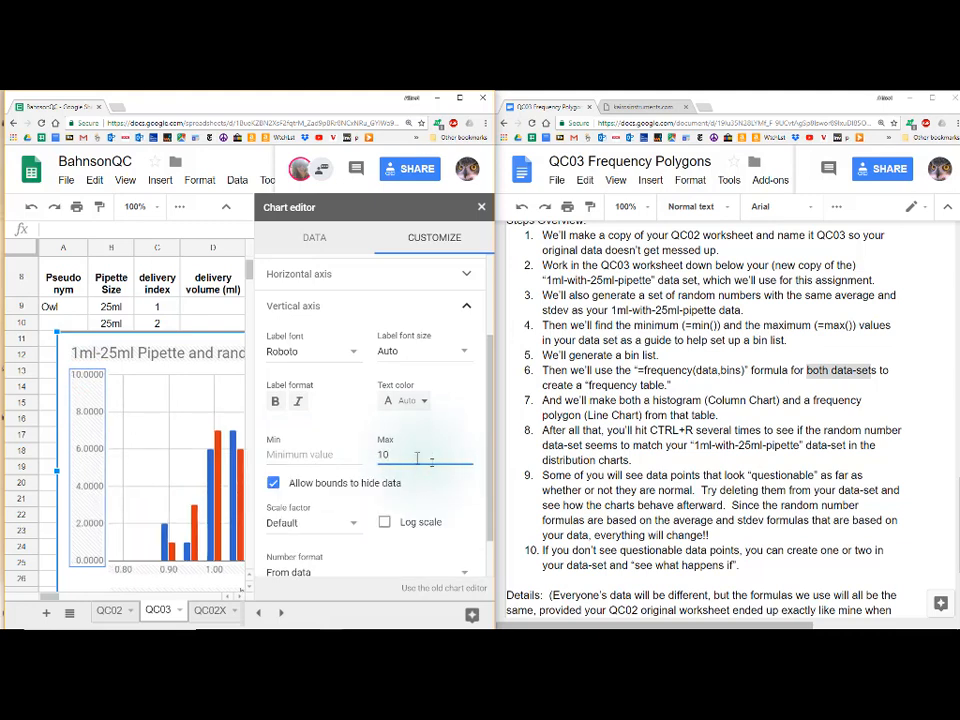
click(197, 416)
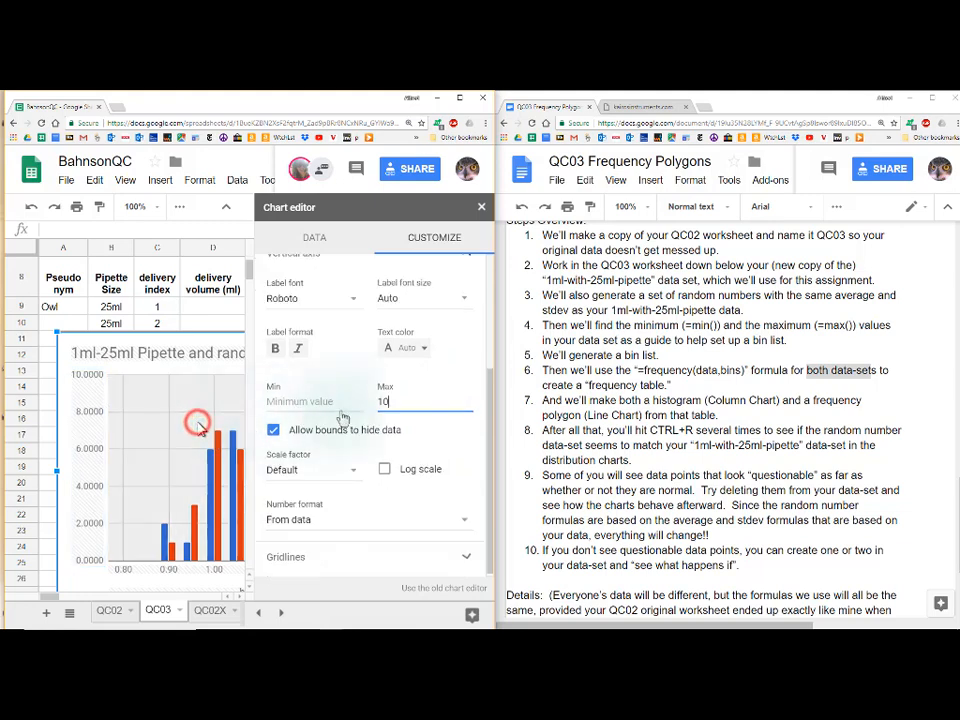
double_click(212, 352)
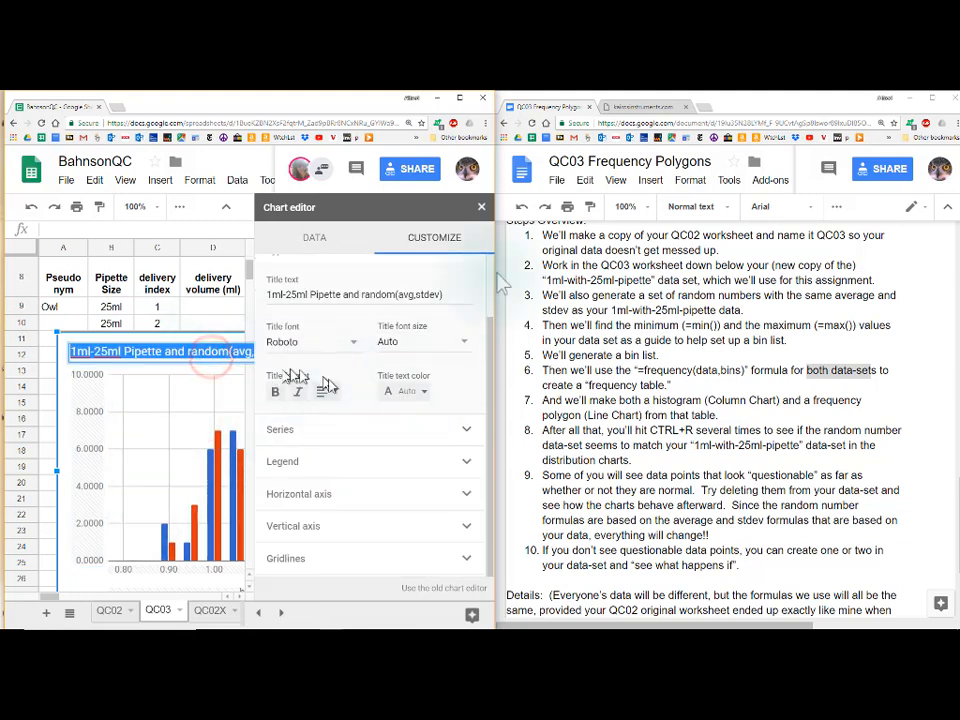
click(481, 210)
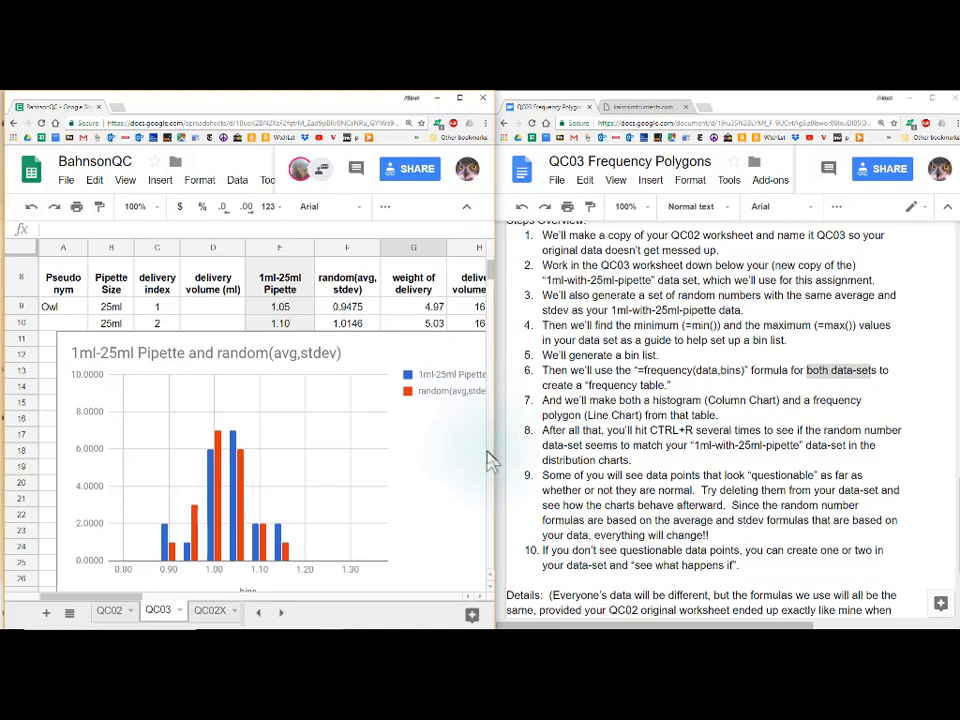
Regenerate the random numbers twice more to compare the distributions on the fixed vertical scale
key(ctrl+r)
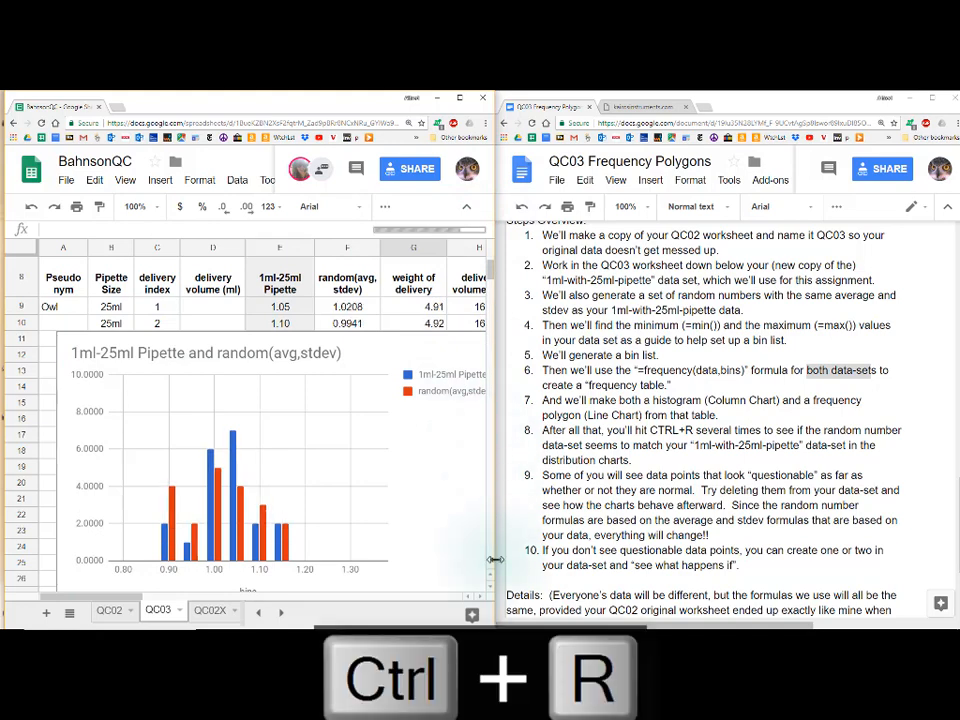
key(ctrl+r)
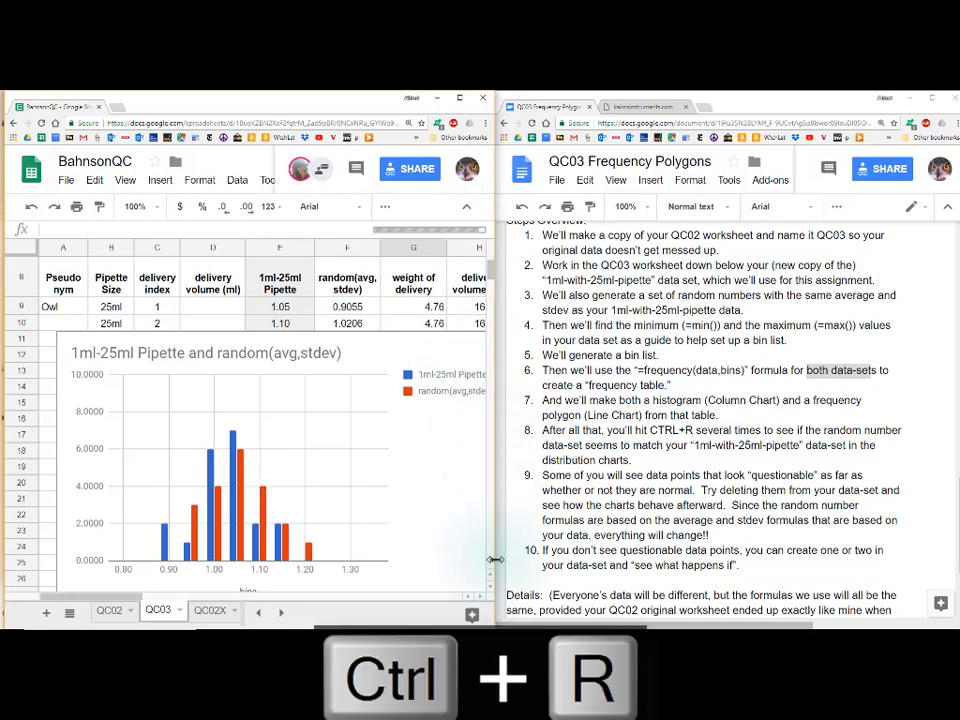
Regenerate the random numbers once and change the second 1ml-25ml Pipette delivery in E10 to the outlier value 1.3
key(ctrl+r)
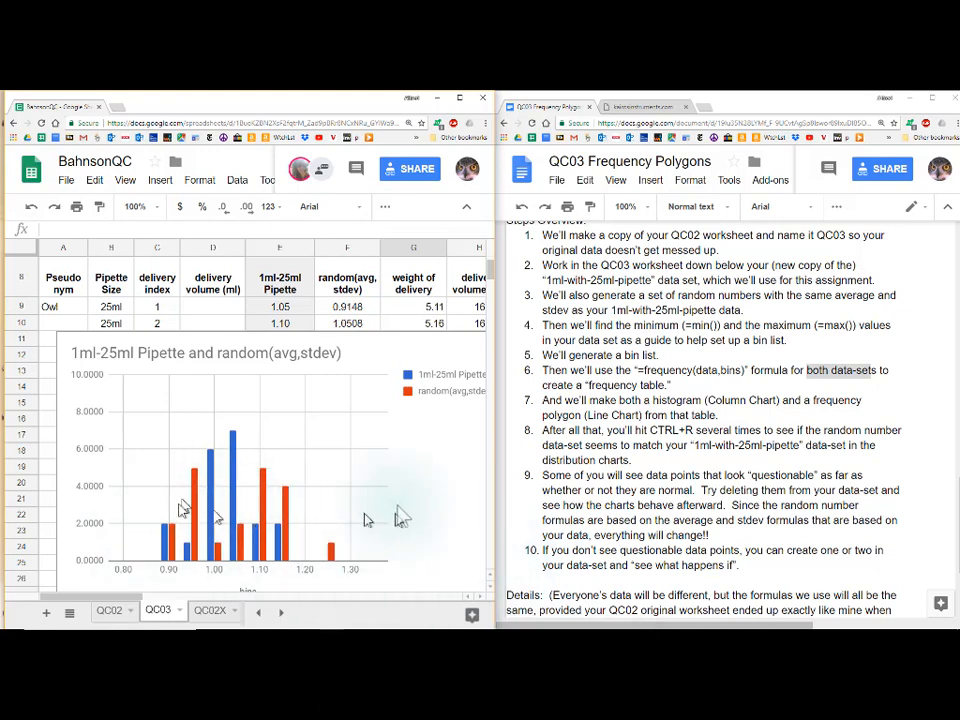
click(280, 324)
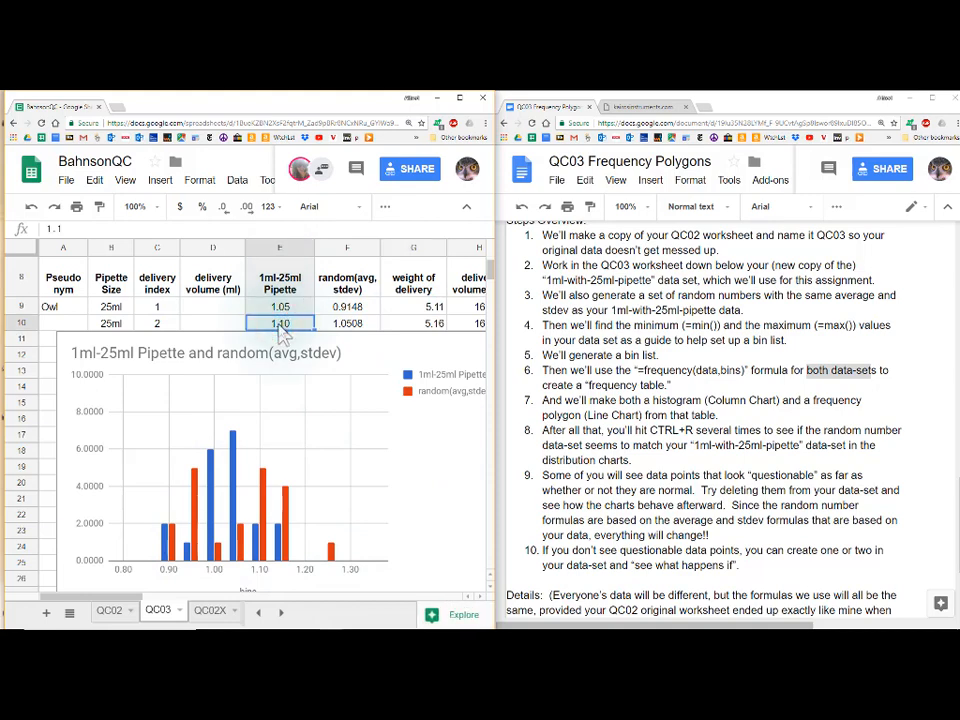
text(1)
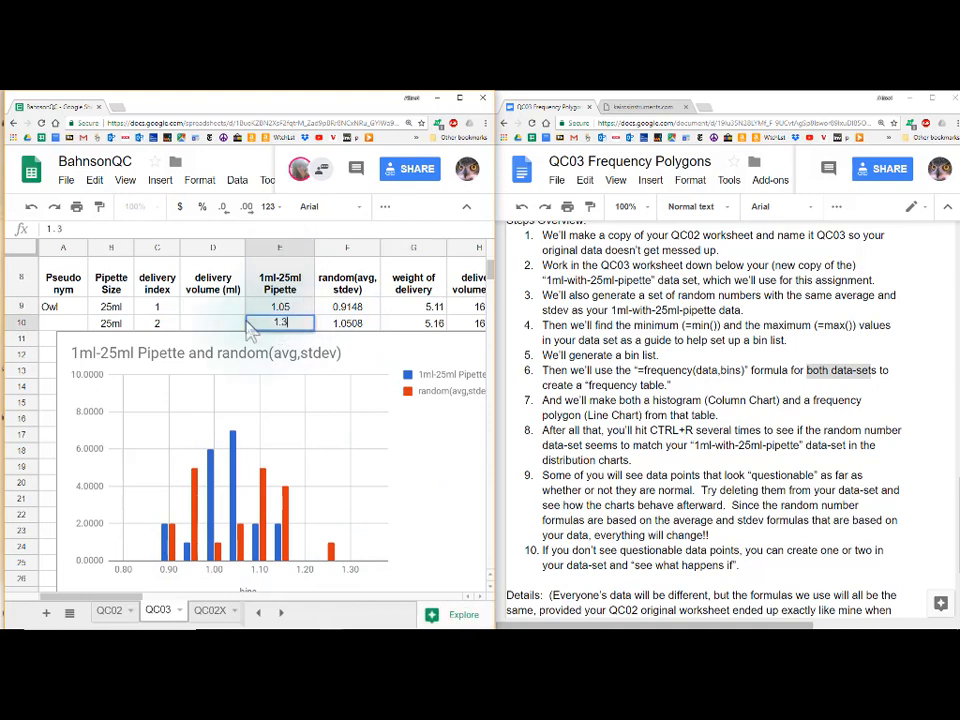
key(Return)
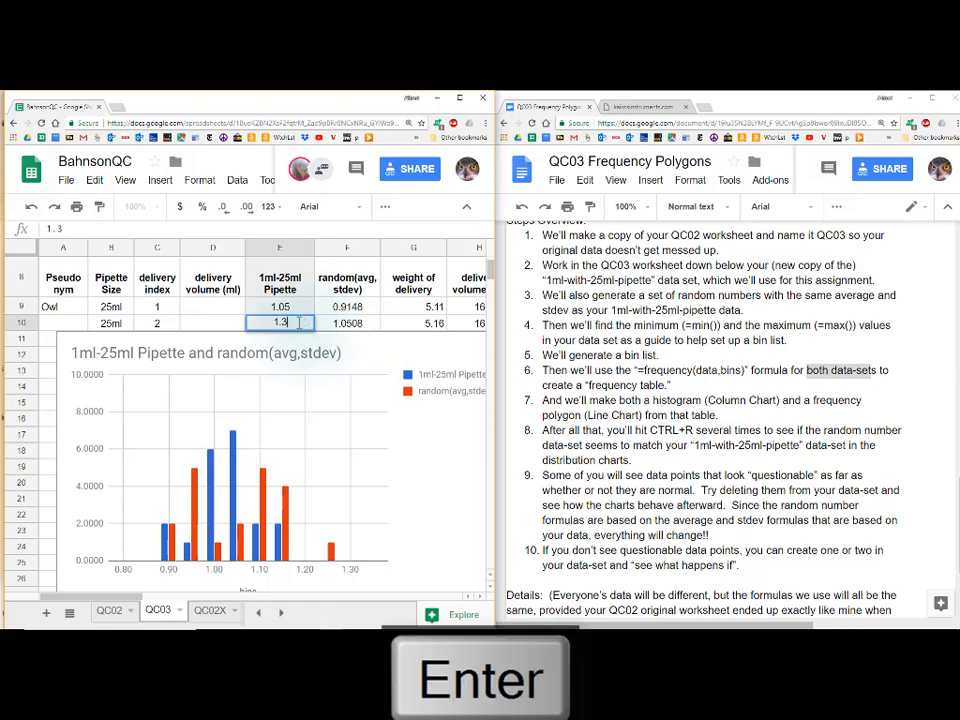
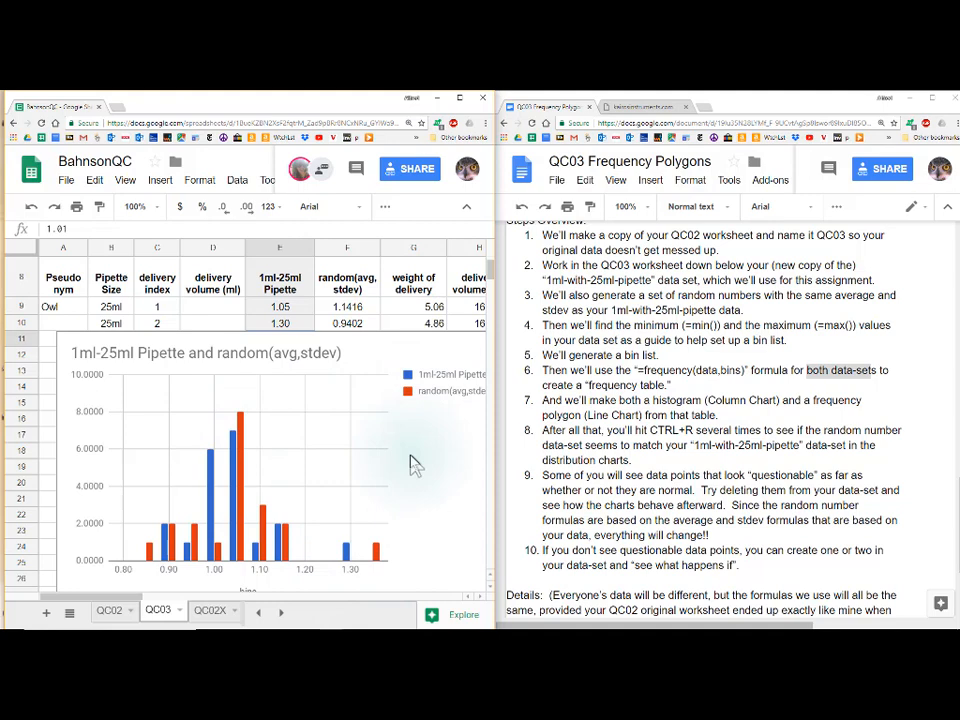
Regenerate the random numbers several times to compare the histogram's random distribution with the pipette data containing the 1.3 outlier
key(ctrl+r)
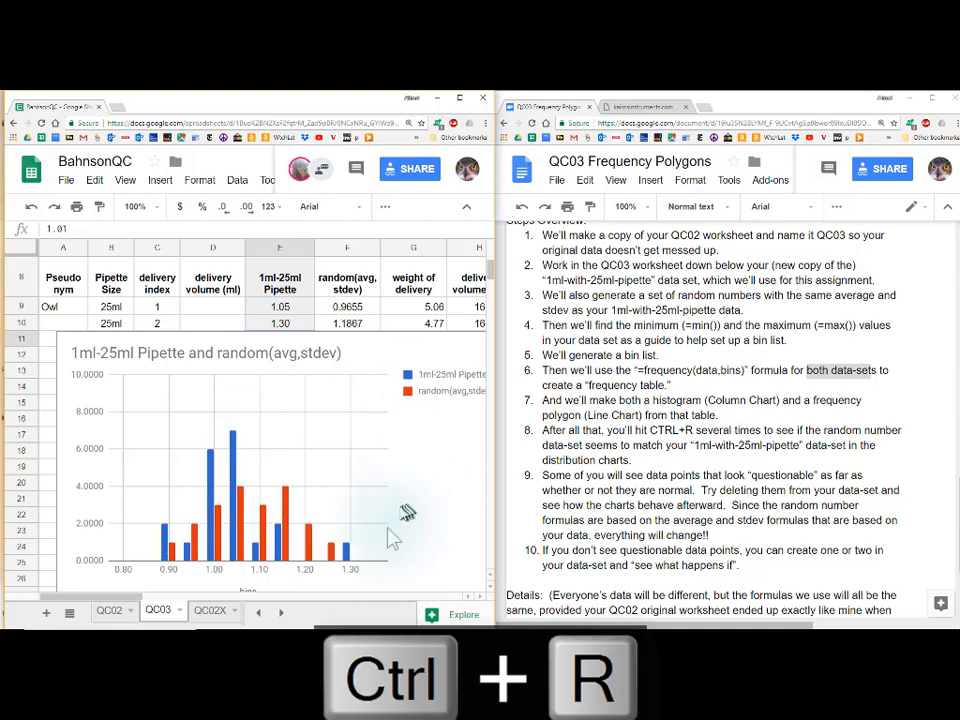
key(ctrl+r)
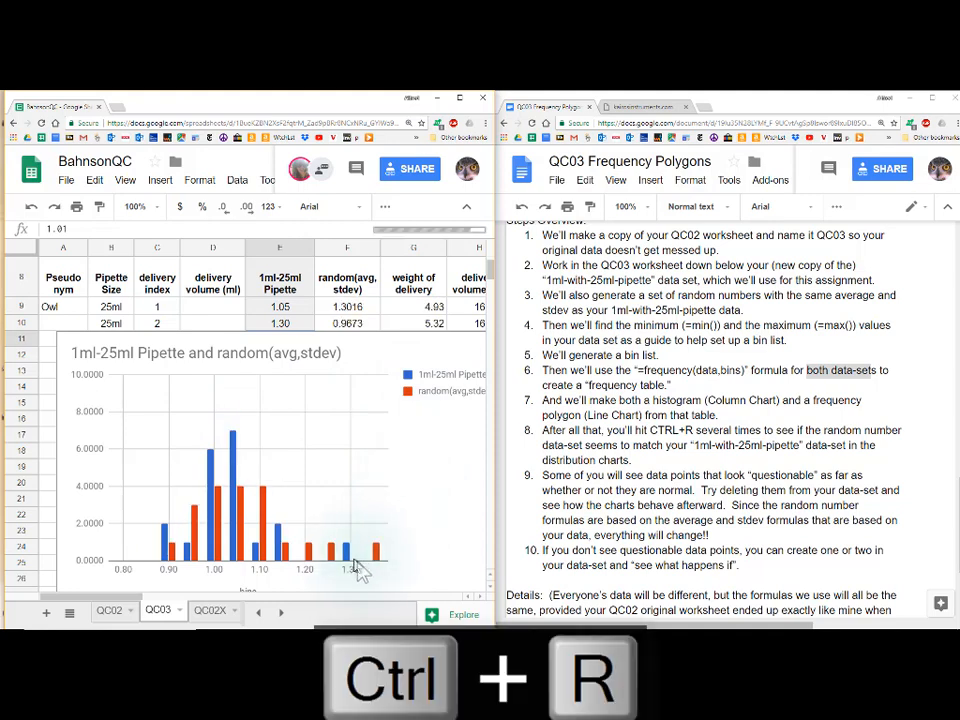
key(ctrl+r)
key(ctrl+r)
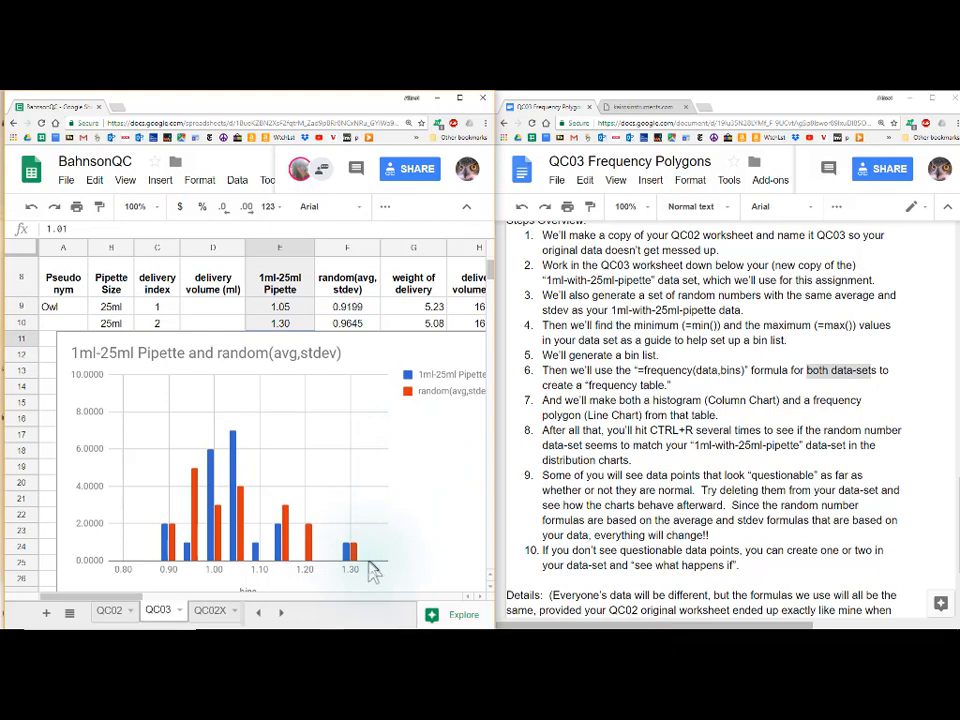
key(ctrl+r)
key(ctrl+r)
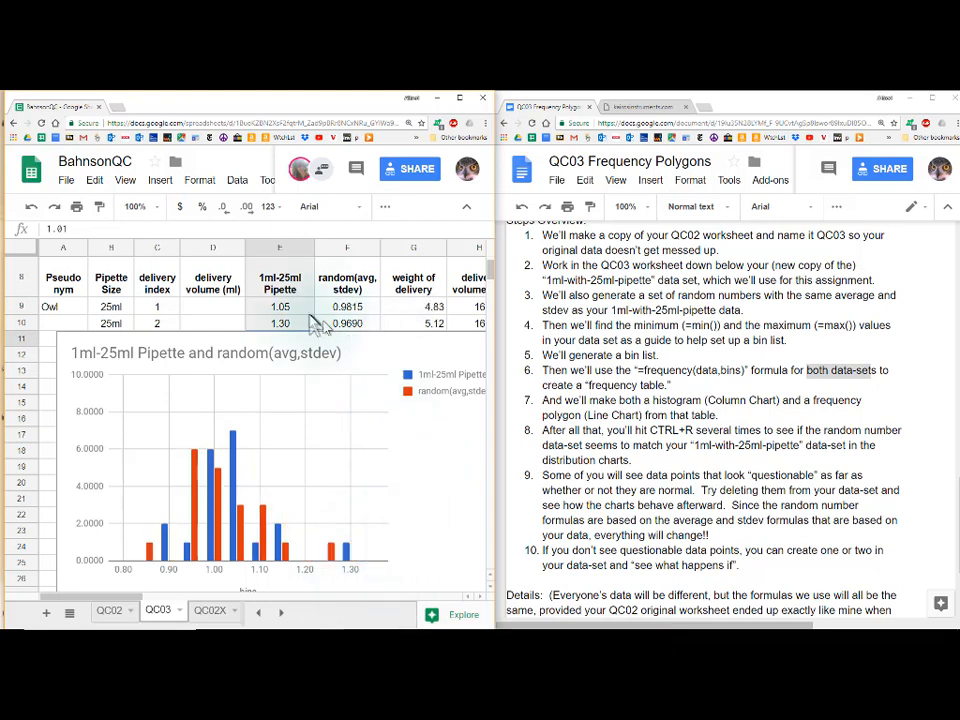
Inspect the norminv formula in F9 to check its references to the pipette average and standard deviation, leaving it unedited
scroll(313, 325, up, 3)
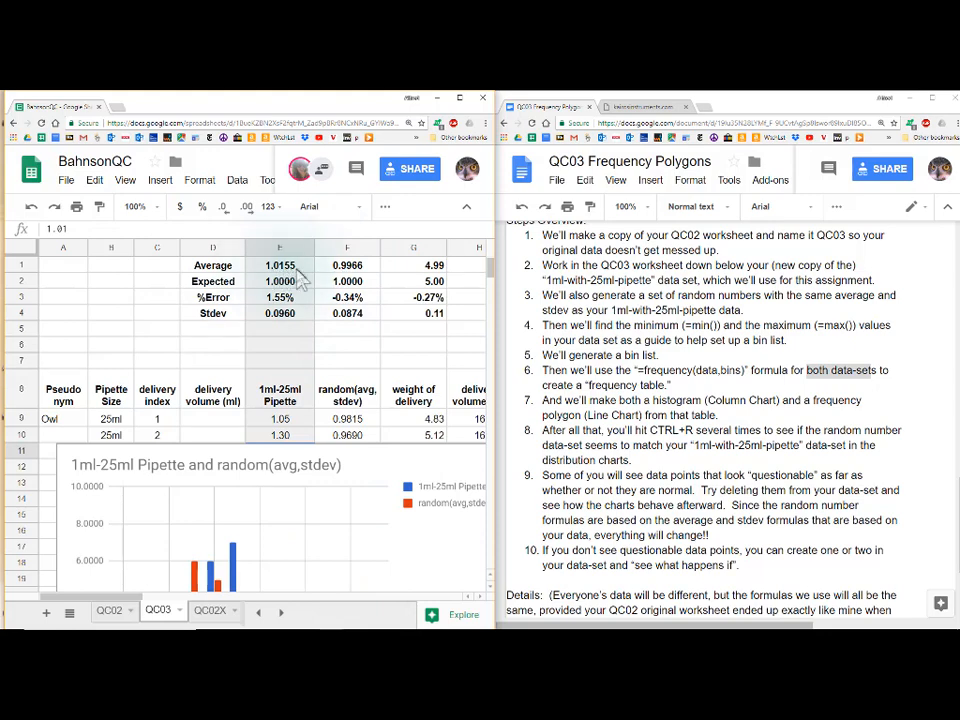
click(347, 419)
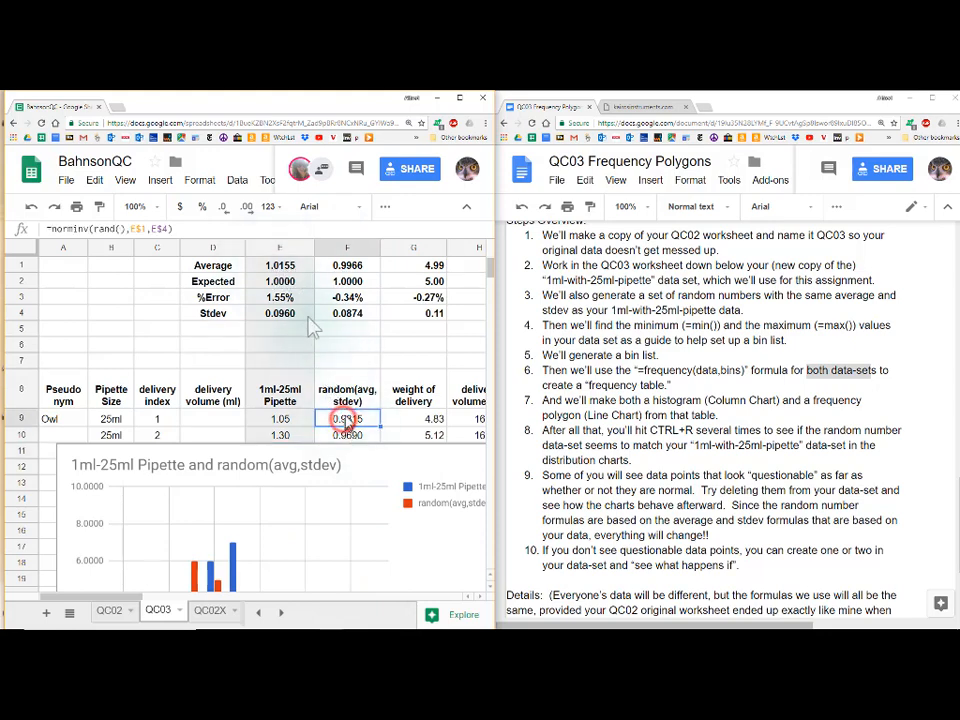
click(143, 228)
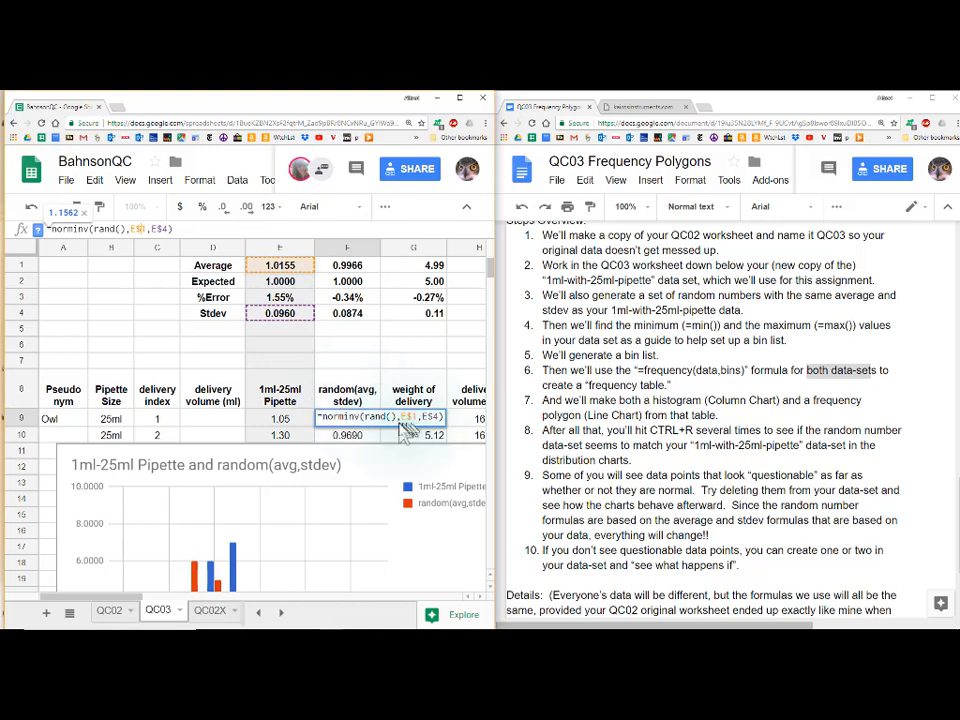
click(304, 360)
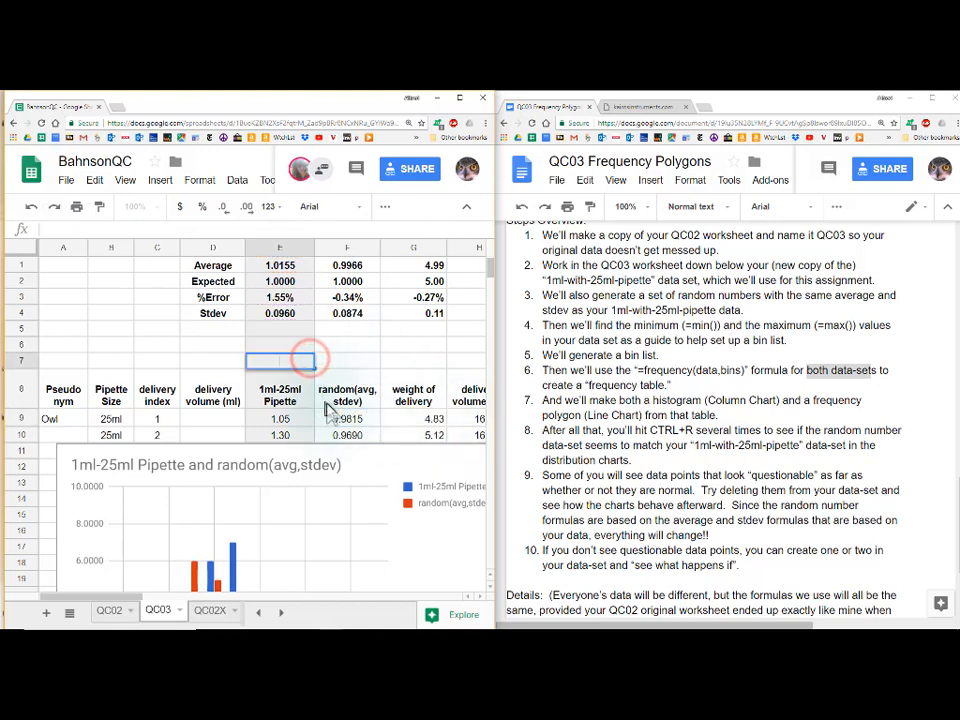
scroll(300, 430, down, 3)
click(258, 428)
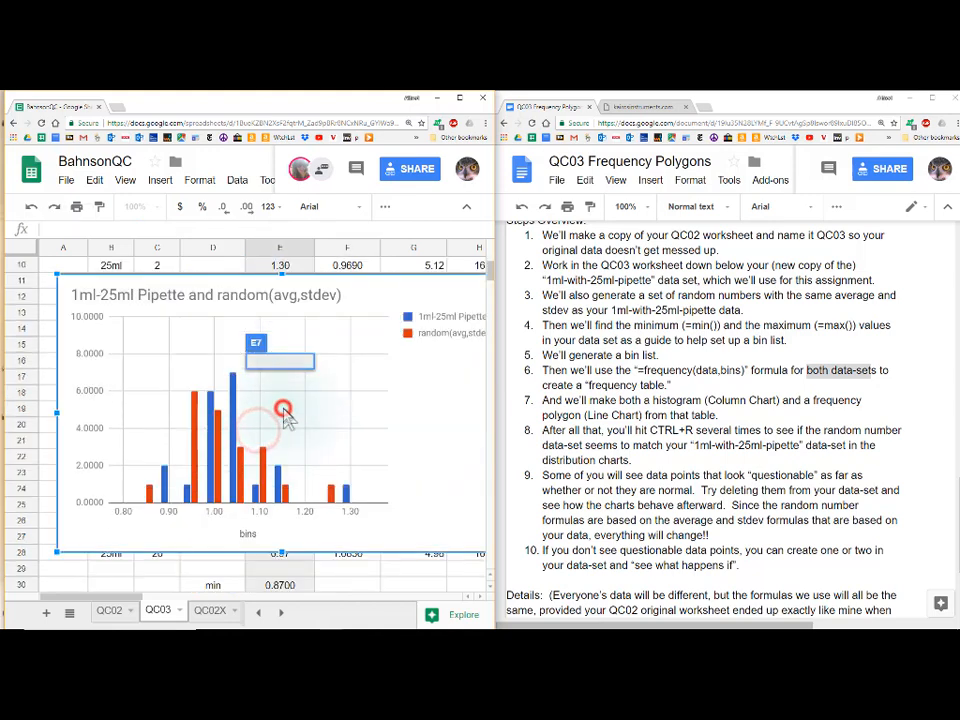
double_click(282, 414)
scroll(358, 316, down, 1)
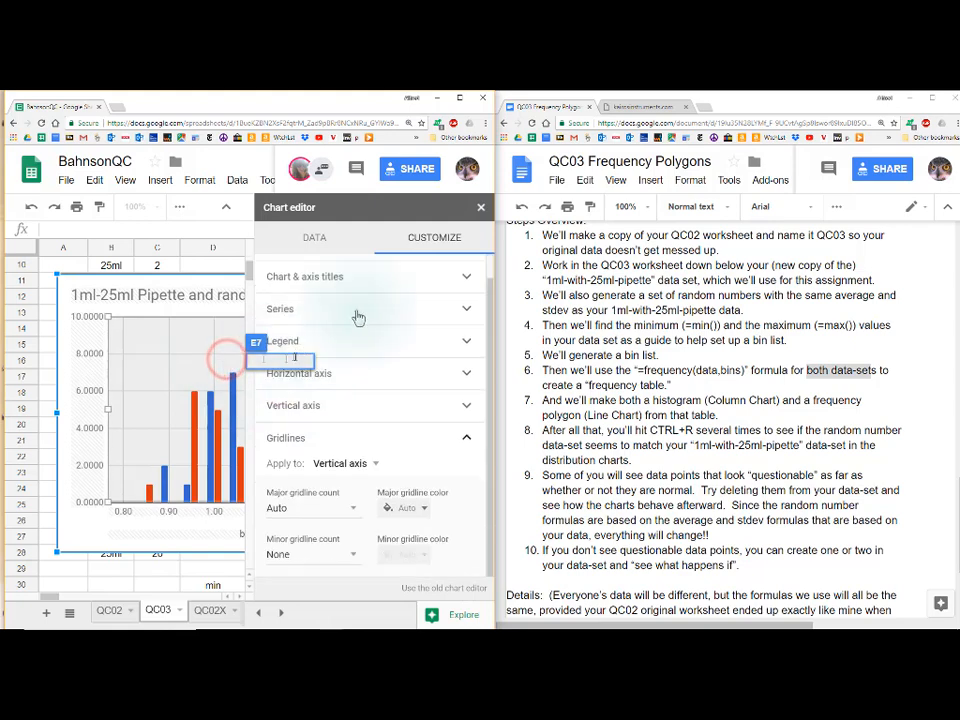
click(480, 211)
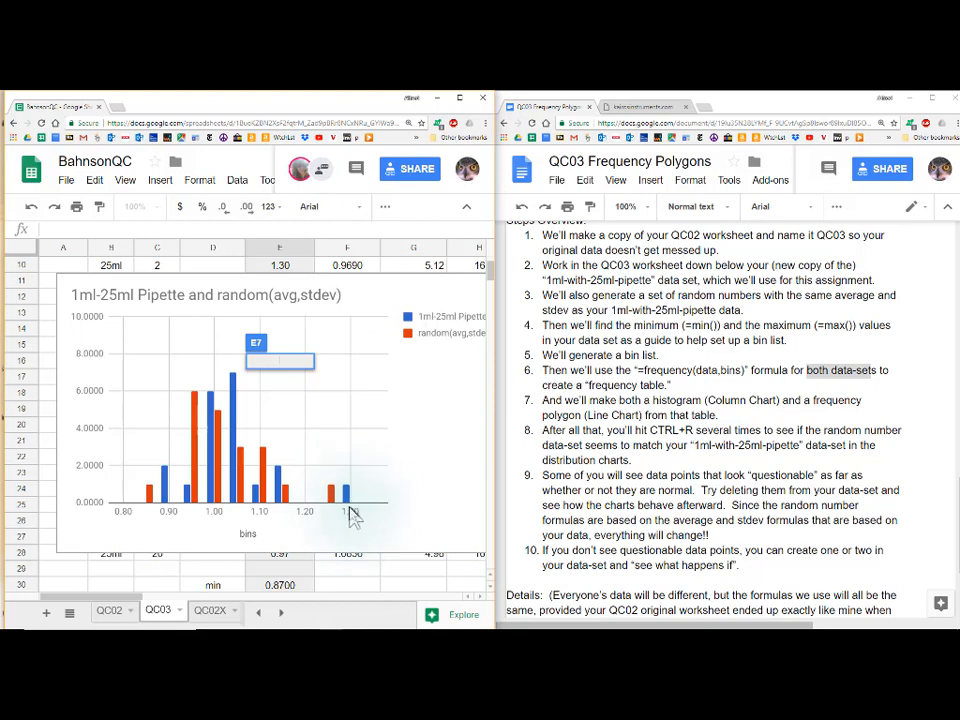
Recalculate the sheet repeatedly and check how often the random data in the histogram reaches the outlier's 1.30 bin
key(ctrl+r)
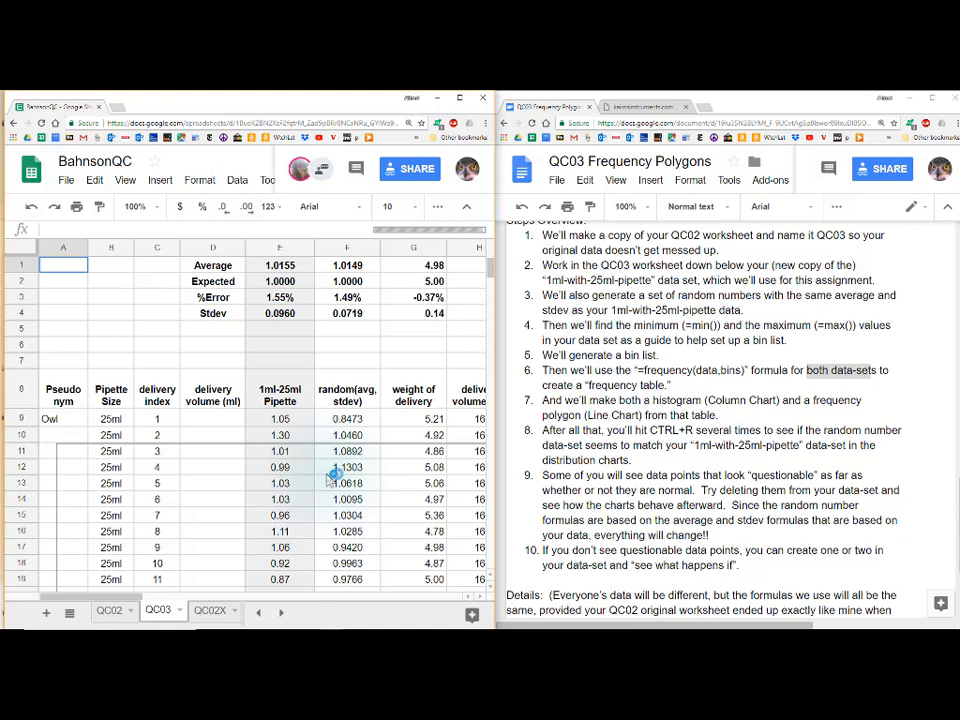
key(ctrl+r)
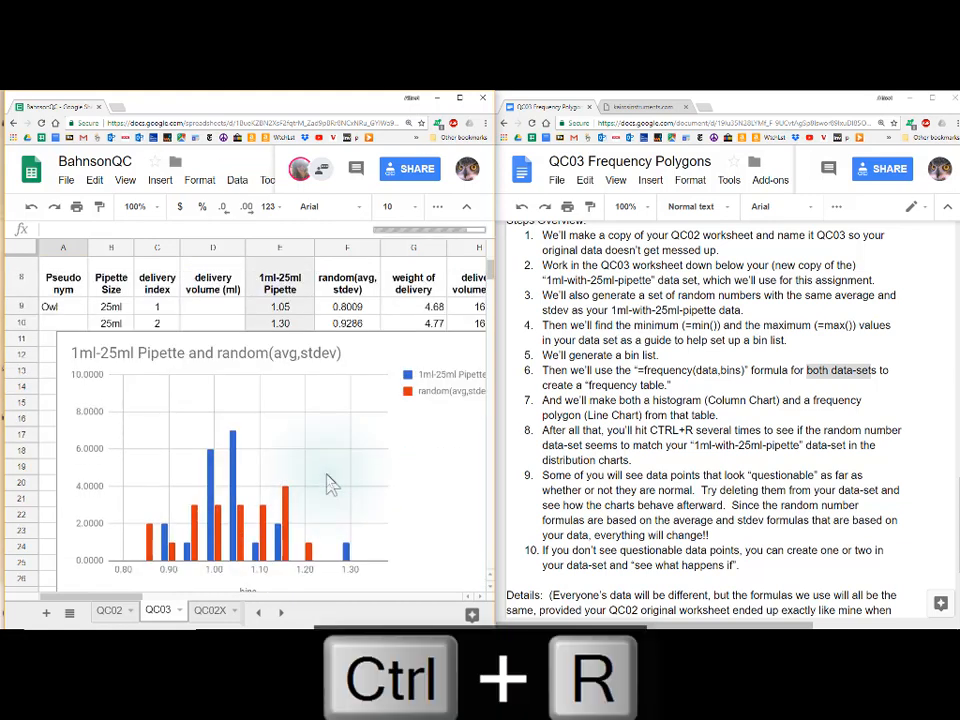
key(ctrl+r)
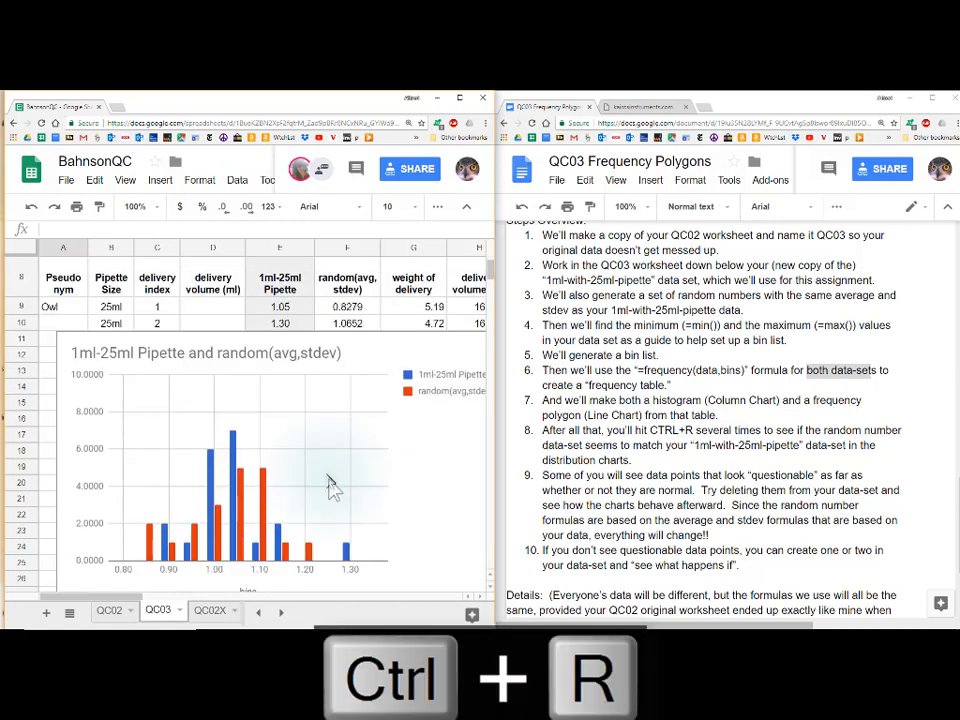
key(ctrl+r)
key(ctrl+r)
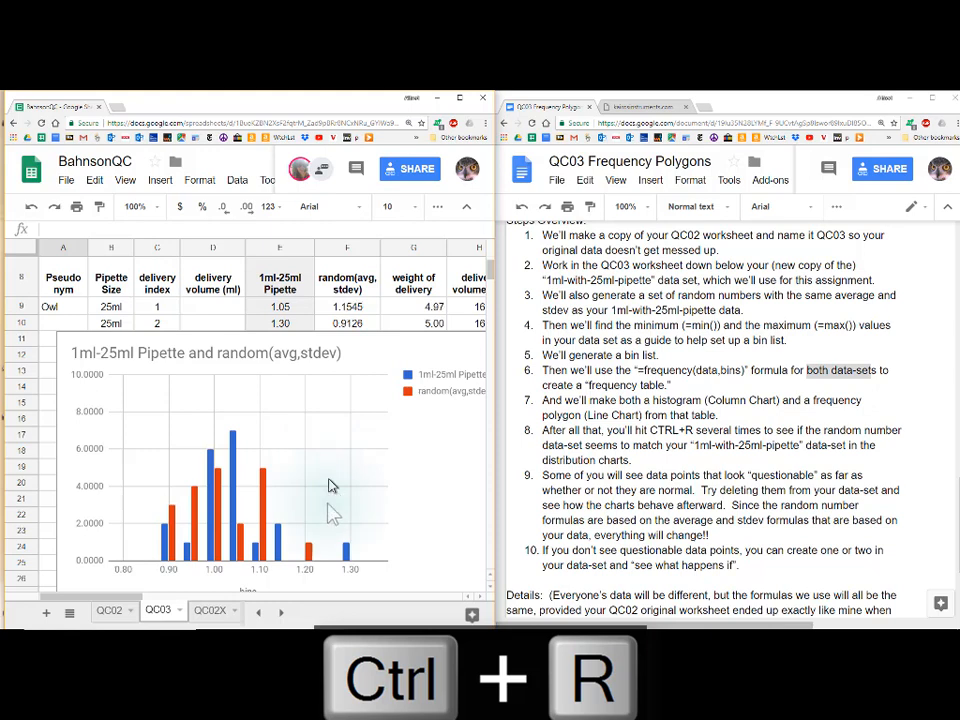
key(ctrl+r)
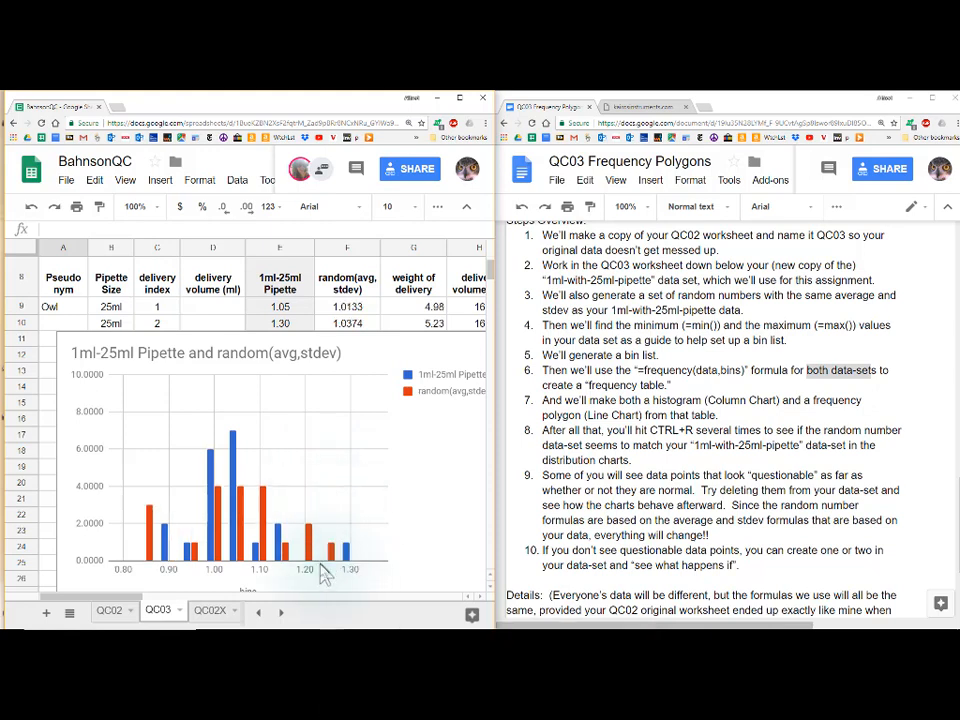
key(ctrl+r)
key(ctrl+r)
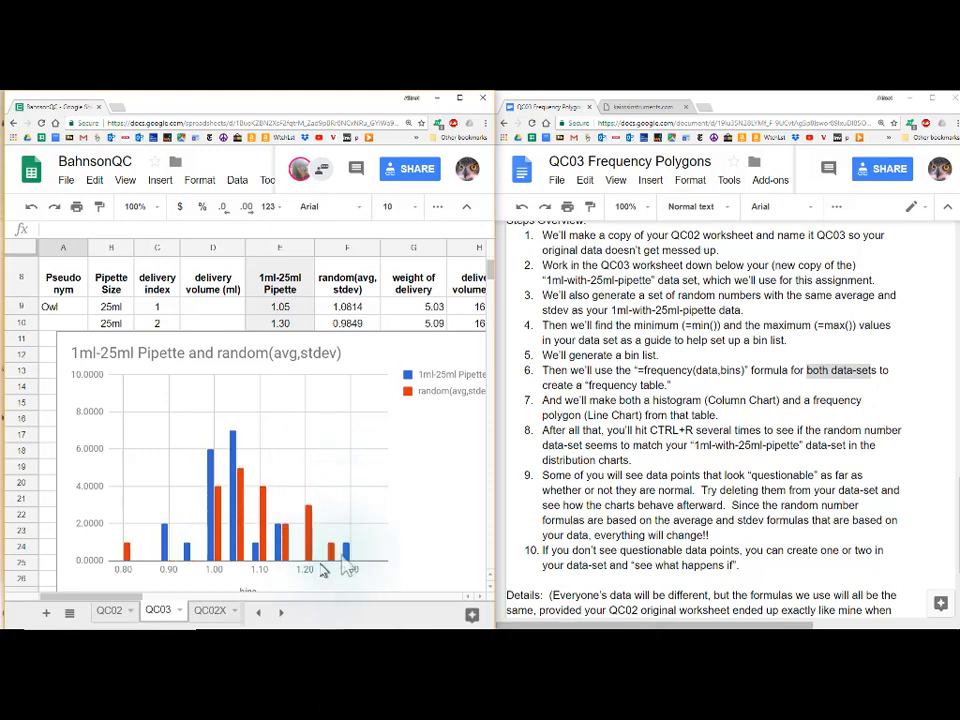
key(ctrl+r)
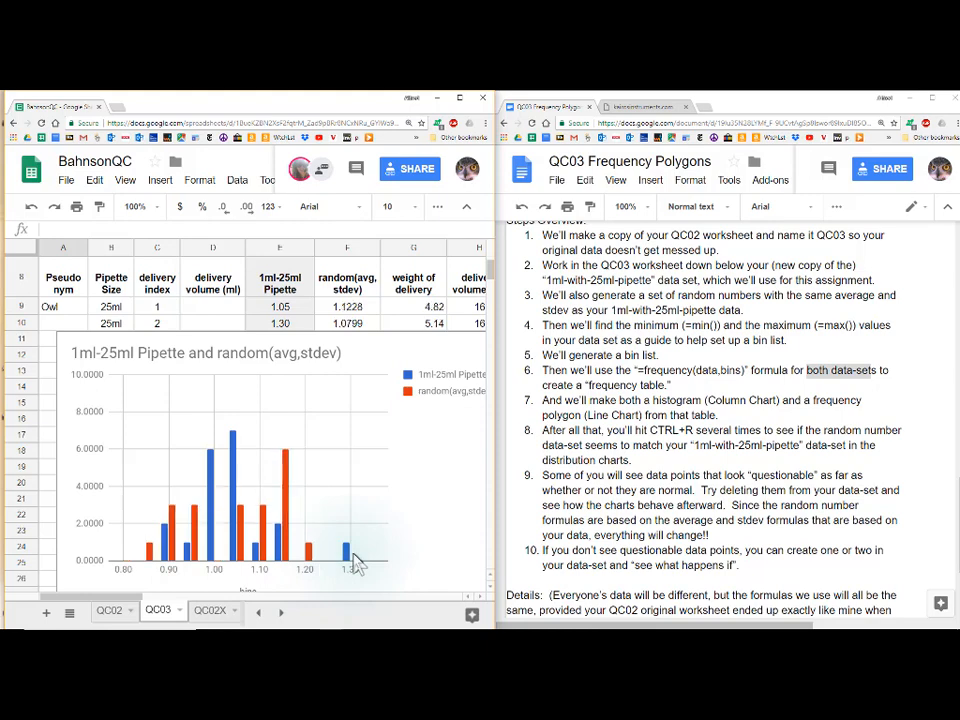
key(ctrl+r)
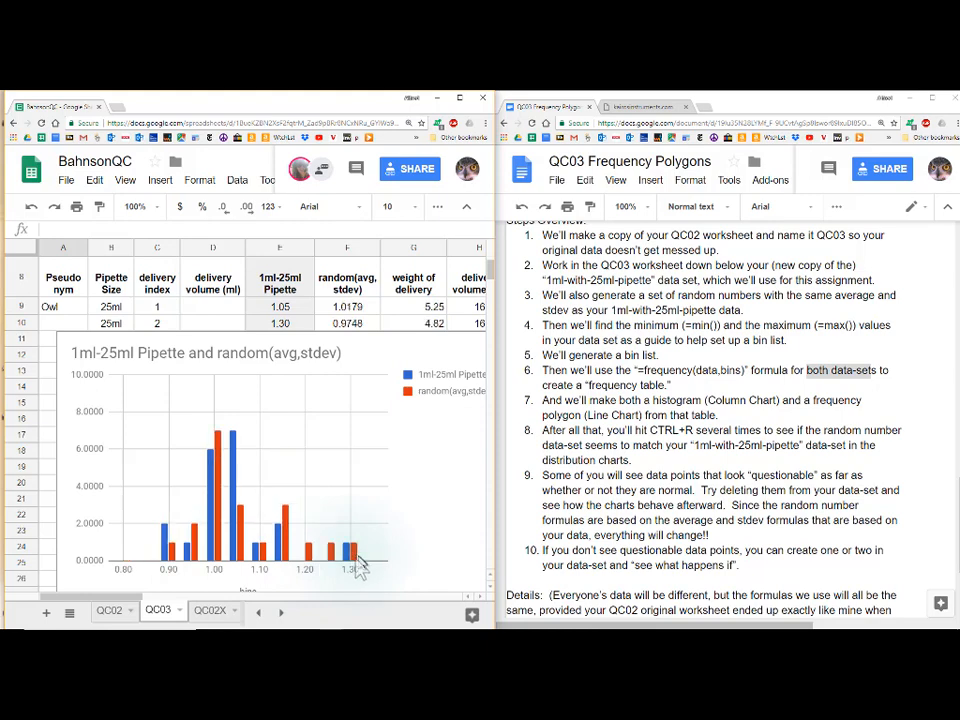
key(ctrl+r)
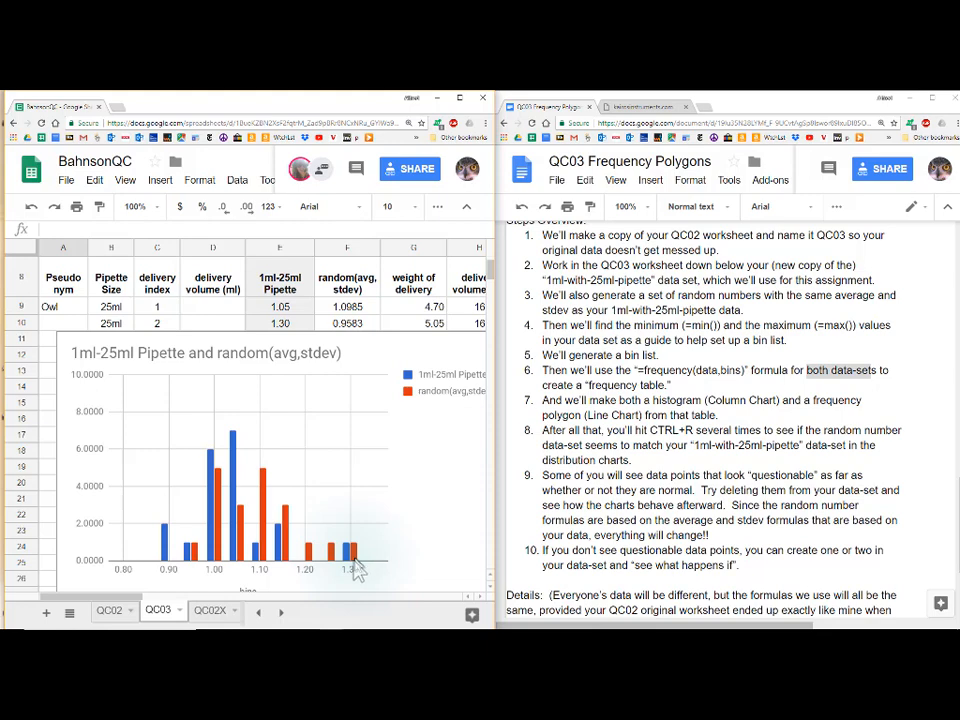
key(ctrl+r)
key(ctrl+r)
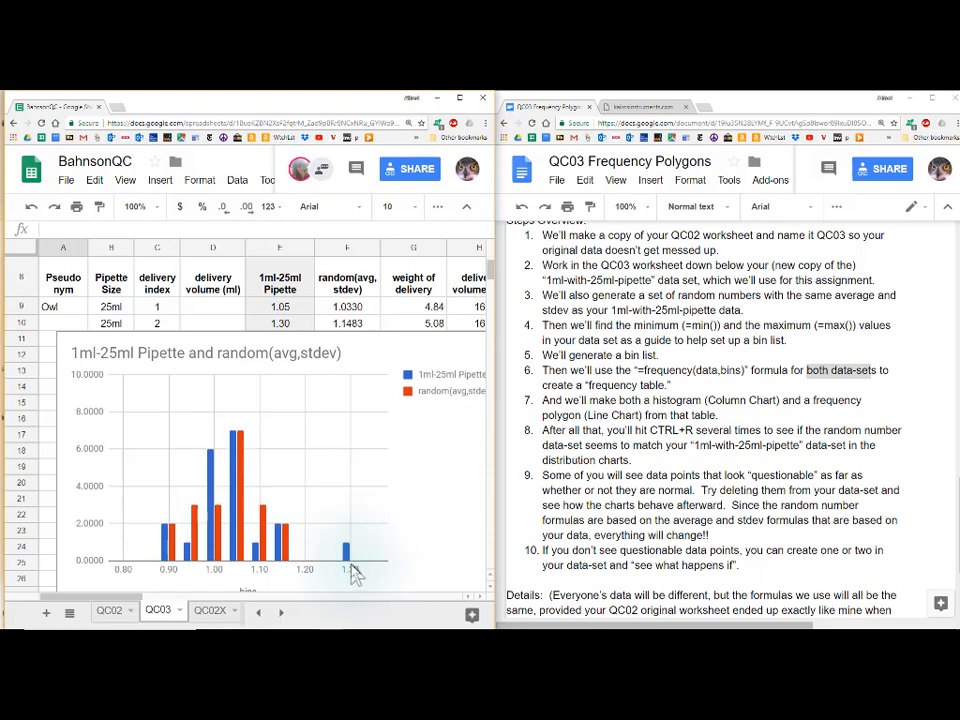
key(ctrl+r)
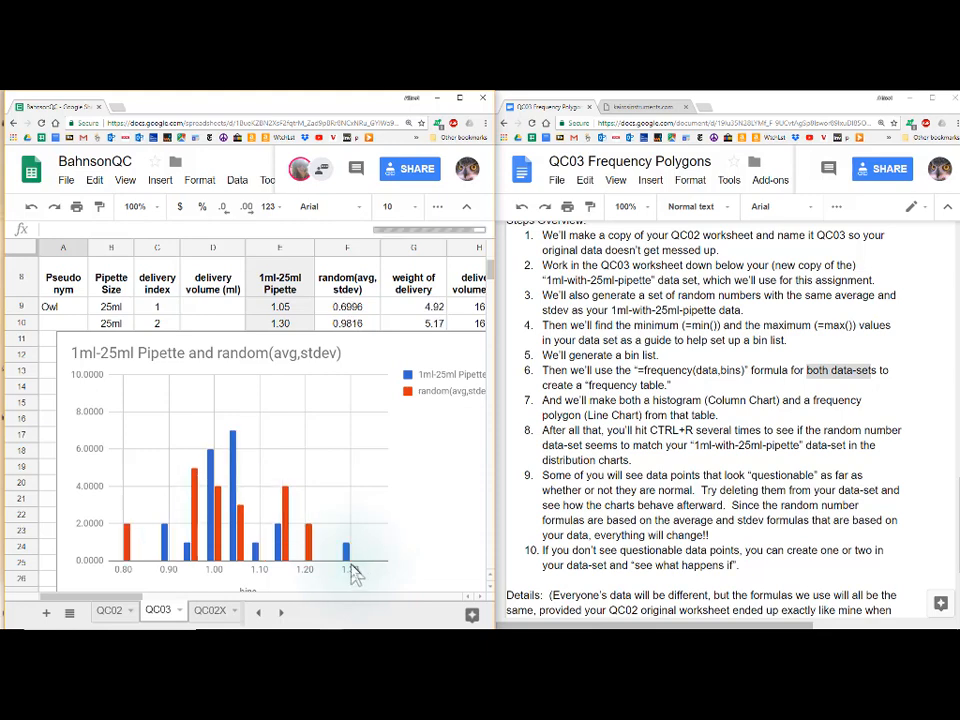
key(ctrl+r)
key(ctrl+r)
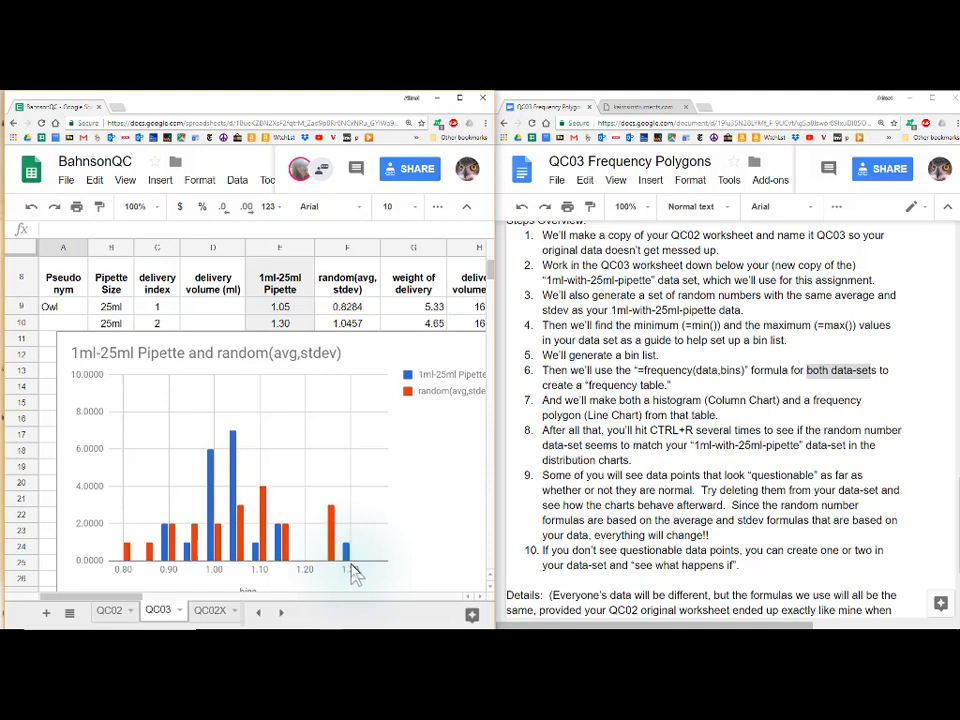
key(ctrl+r)
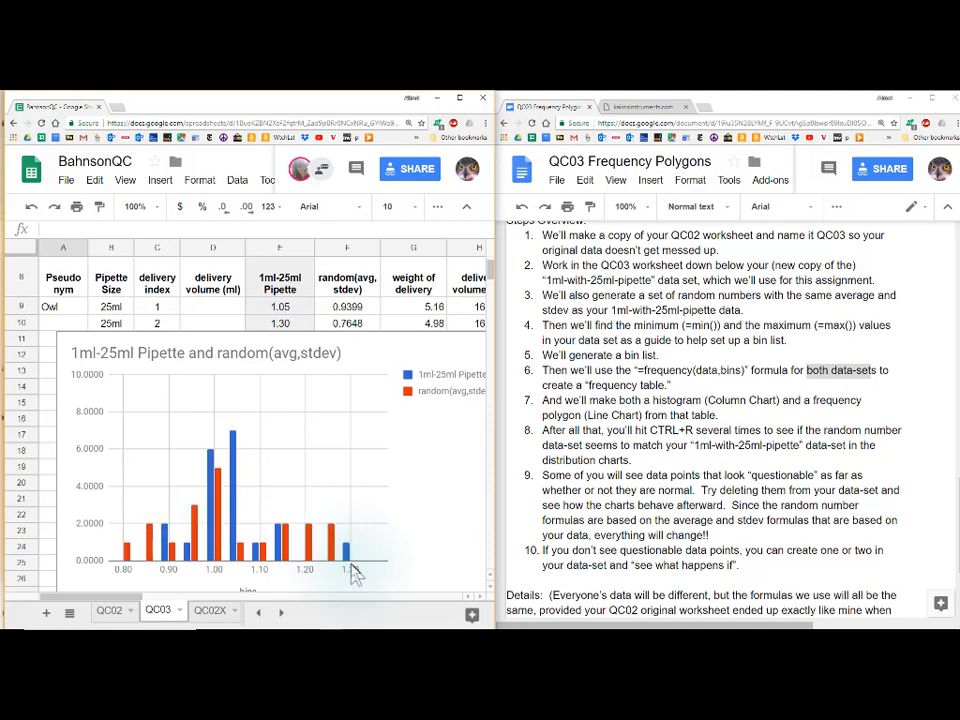
key(ctrl+r)
key(ctrl+r)
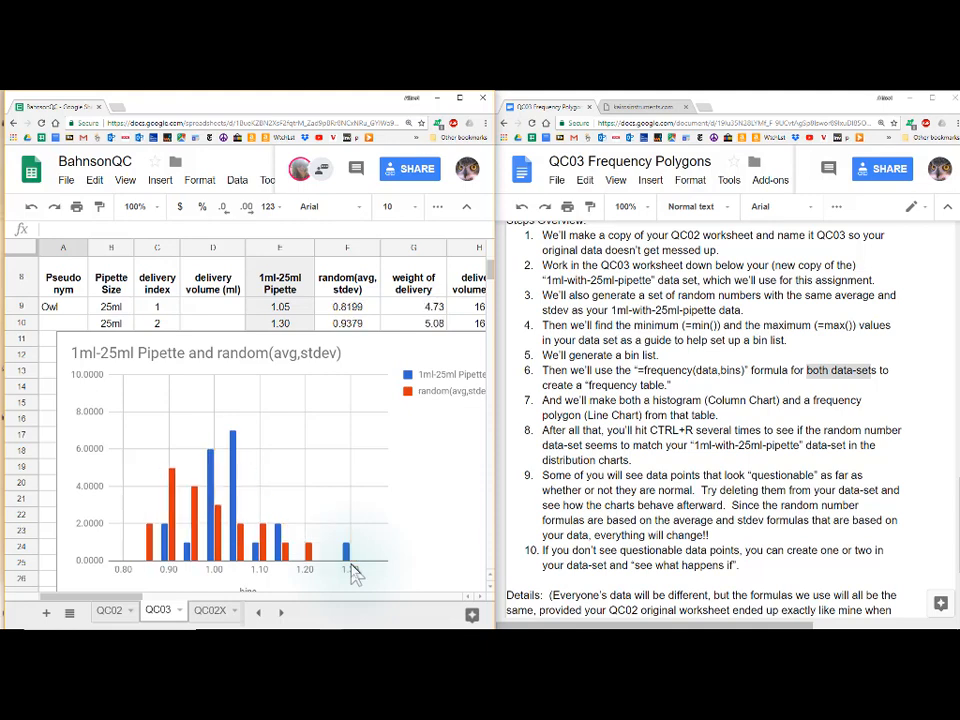
key(ctrl+r)
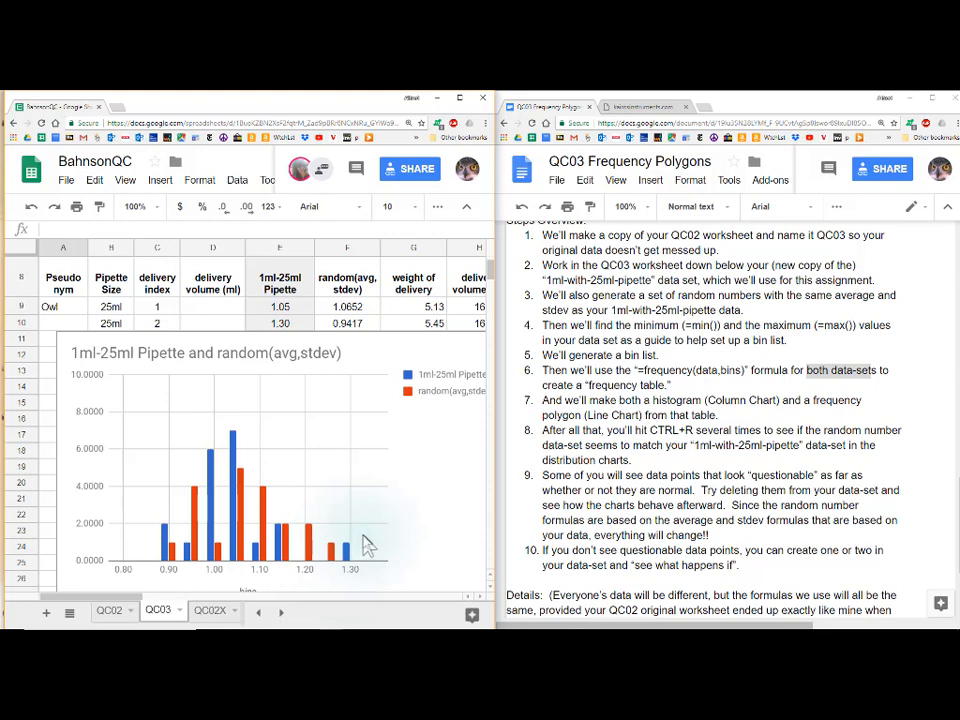
Review the frequency table below the histogram and highlight step 6 of the instructions about the frequency formula for both data sets
scroll(365, 545, down, 5)
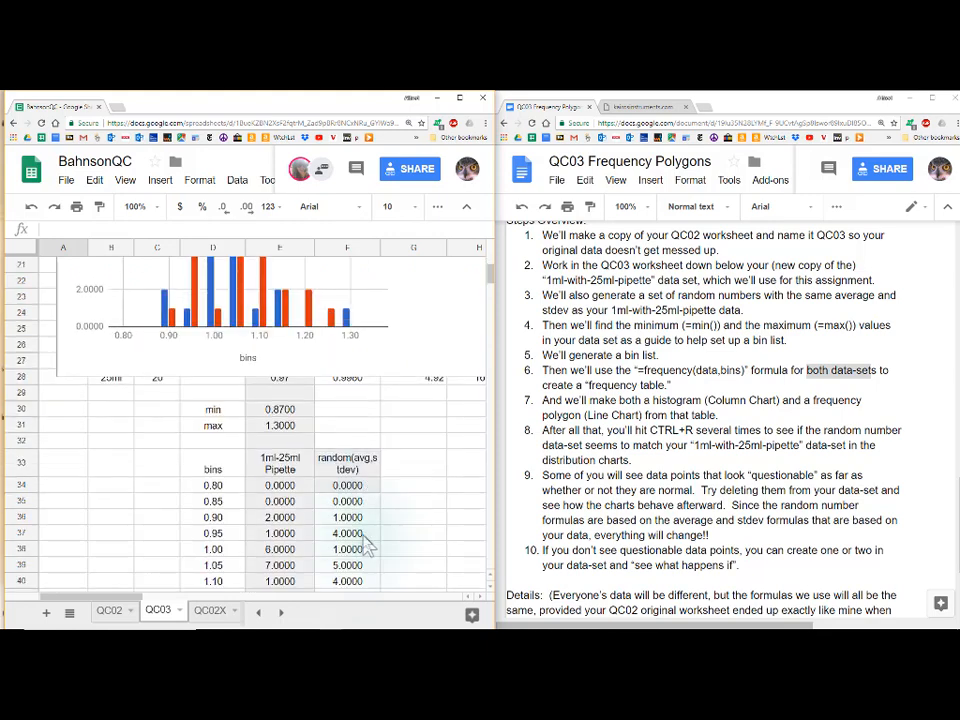
scroll(367, 545, down, 1)
scroll(367, 545, down, 3)
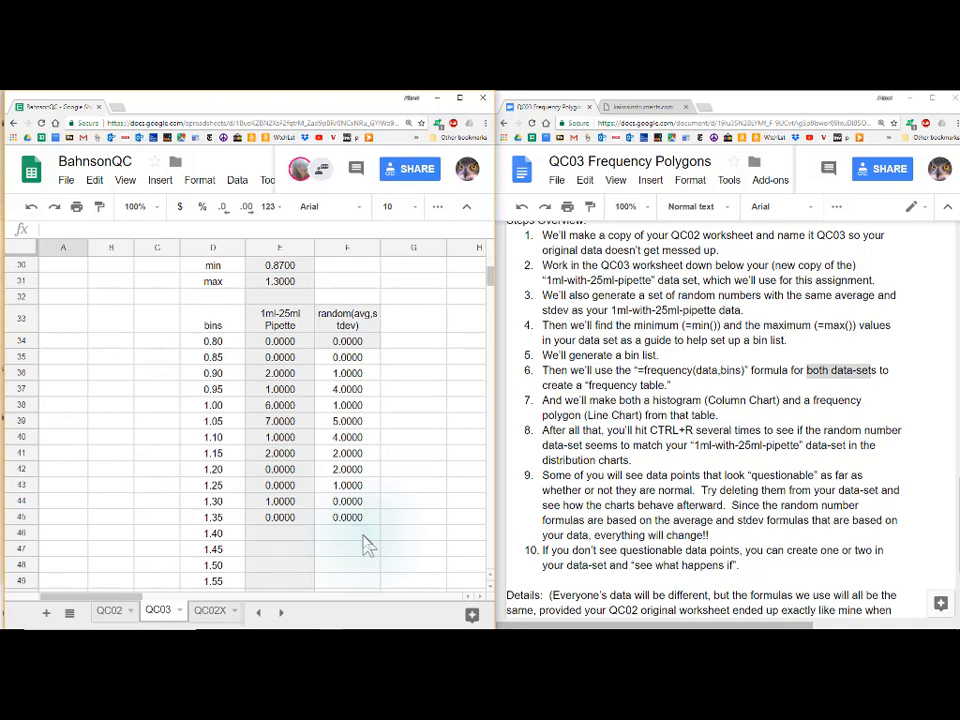
scroll(365, 545, up, 10)
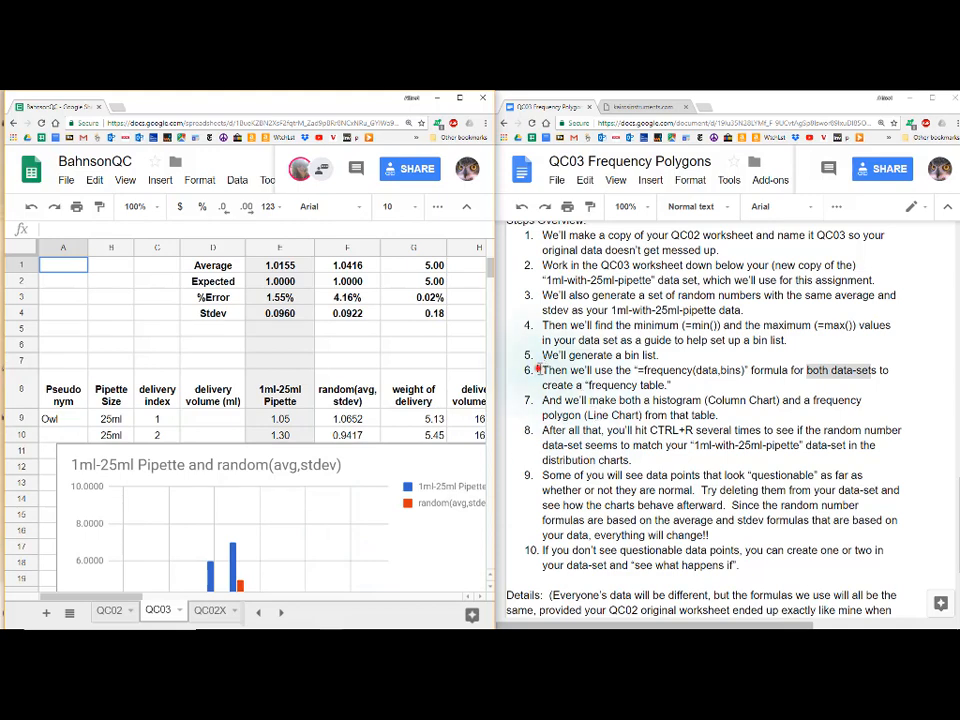
drag(539, 370, 662, 389)
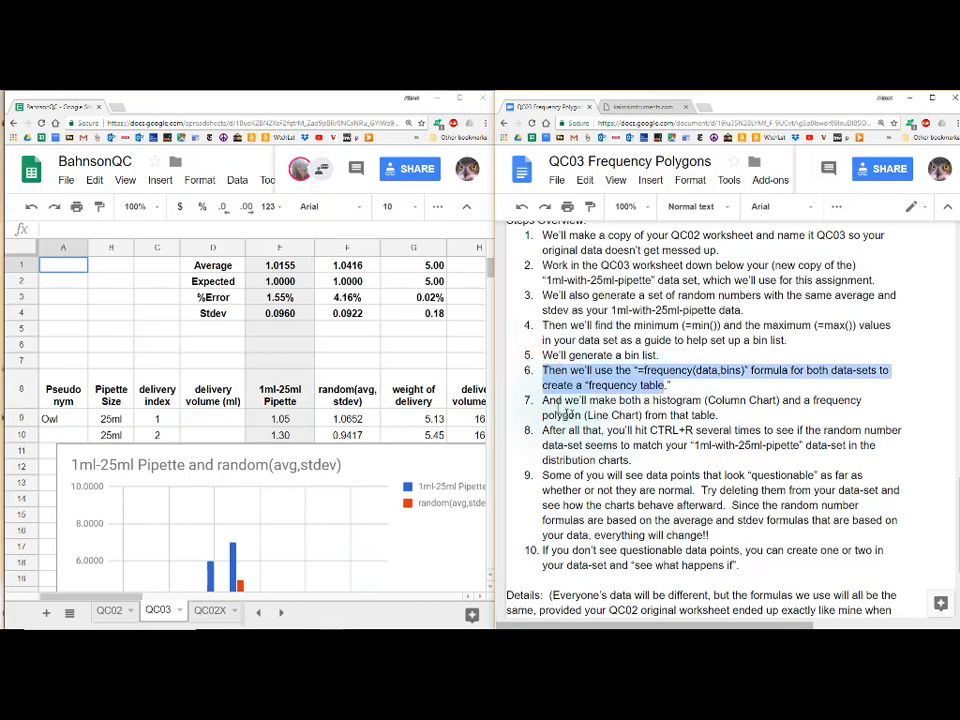
Highlight the start of step 7 in the instructions about making a histogram and a frequency polygon, and return to the sheet's histogram
drag(556, 400, 637, 401)
scroll(420, 480, down, 1)
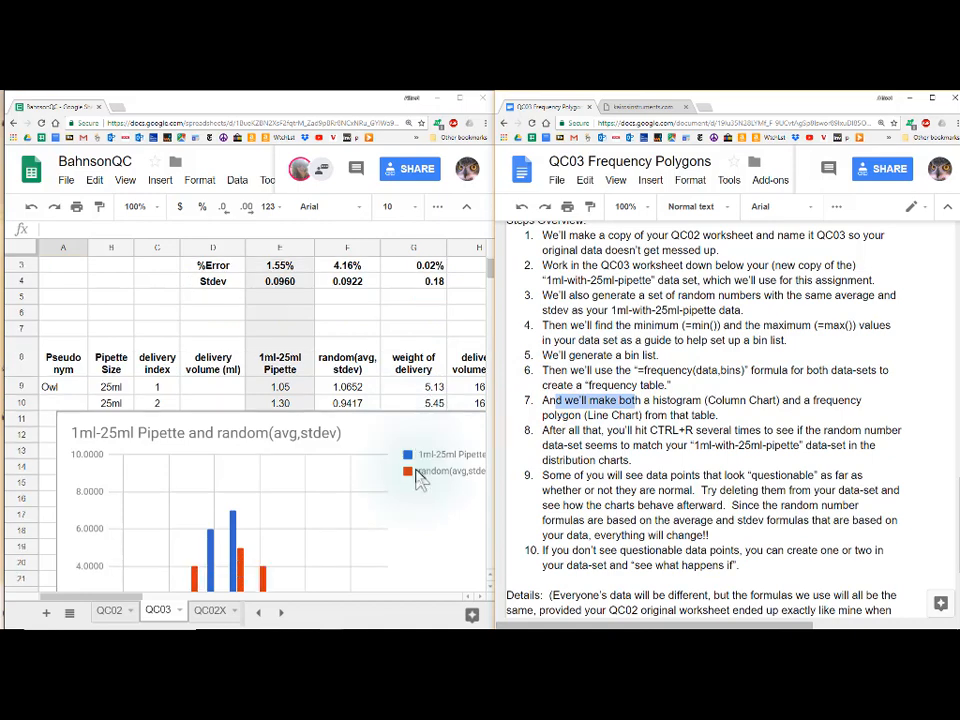
scroll(425, 465, down, 2)
double_click(429, 440)
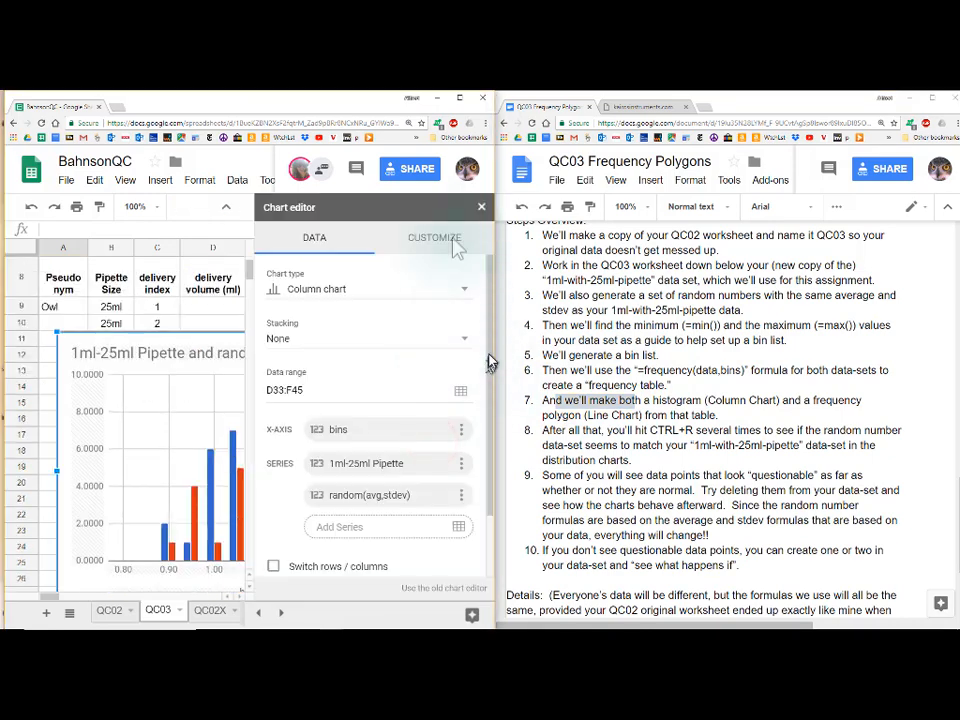
click(462, 289)
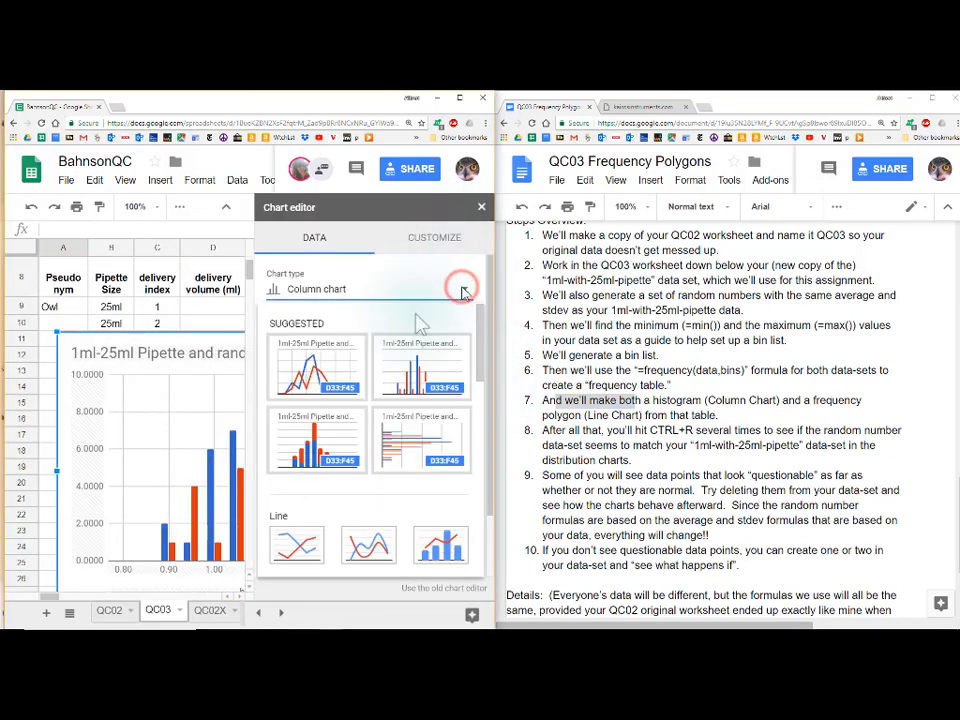
click(111, 287)
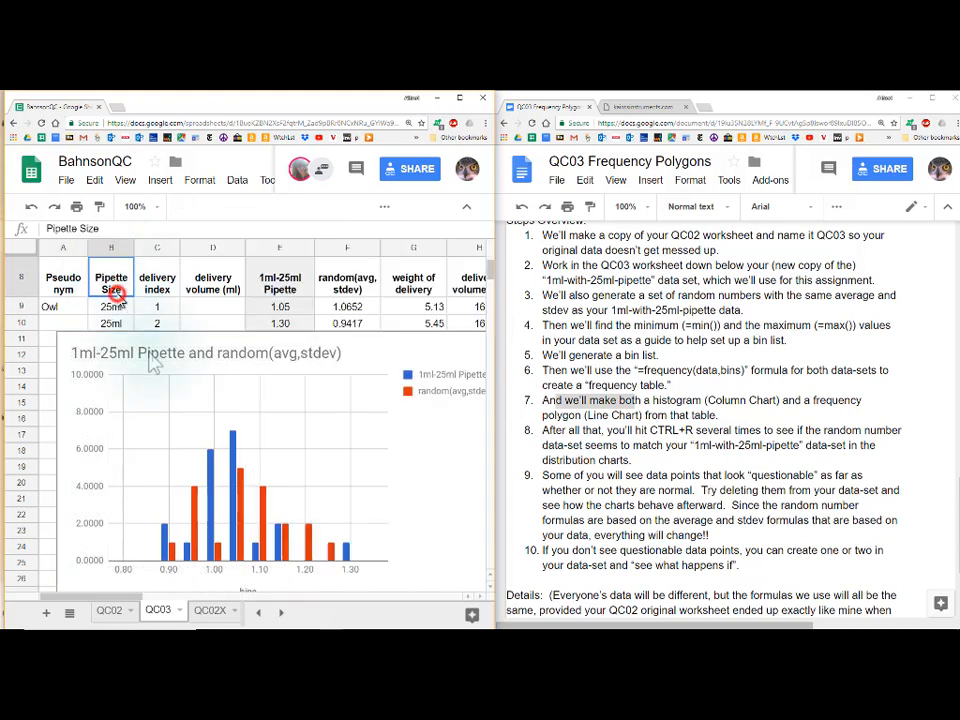
right_click(208, 418)
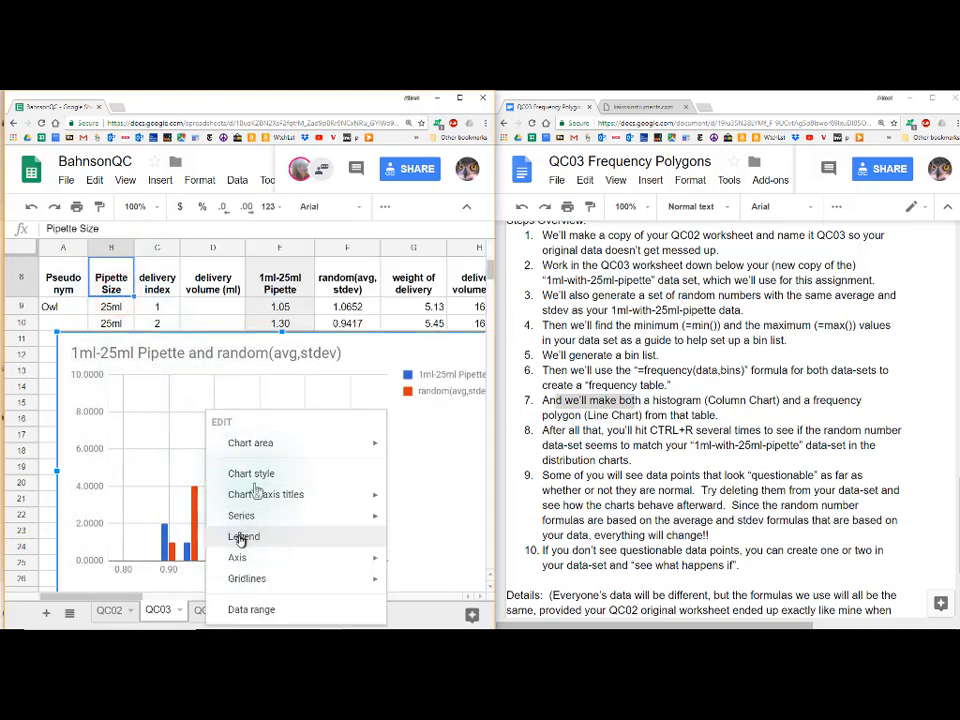
double_click(345, 396)
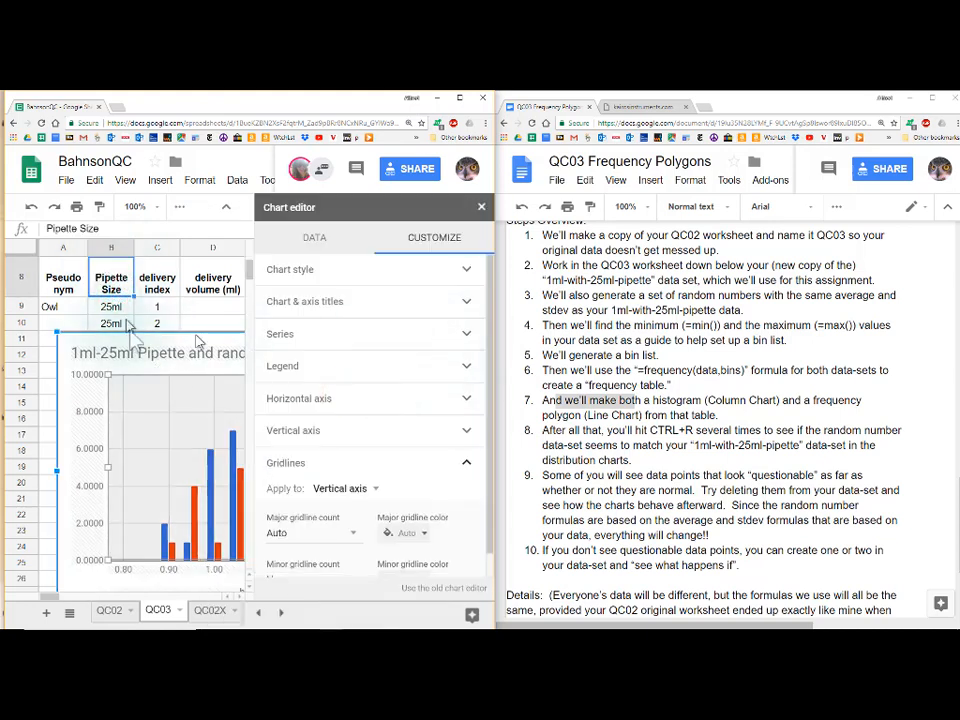
click(165, 323)
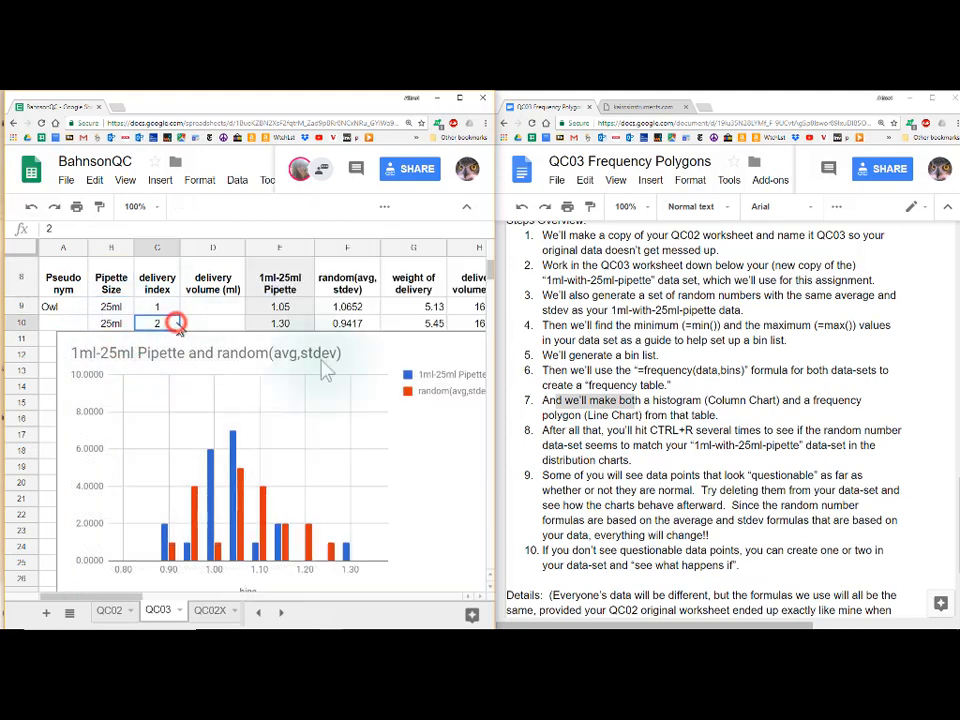
Copy the 1ml-25ml Pipette and random(avg,stdev) histogram and paste the duplicate at cell J10, beside the original chart
click(448, 355)
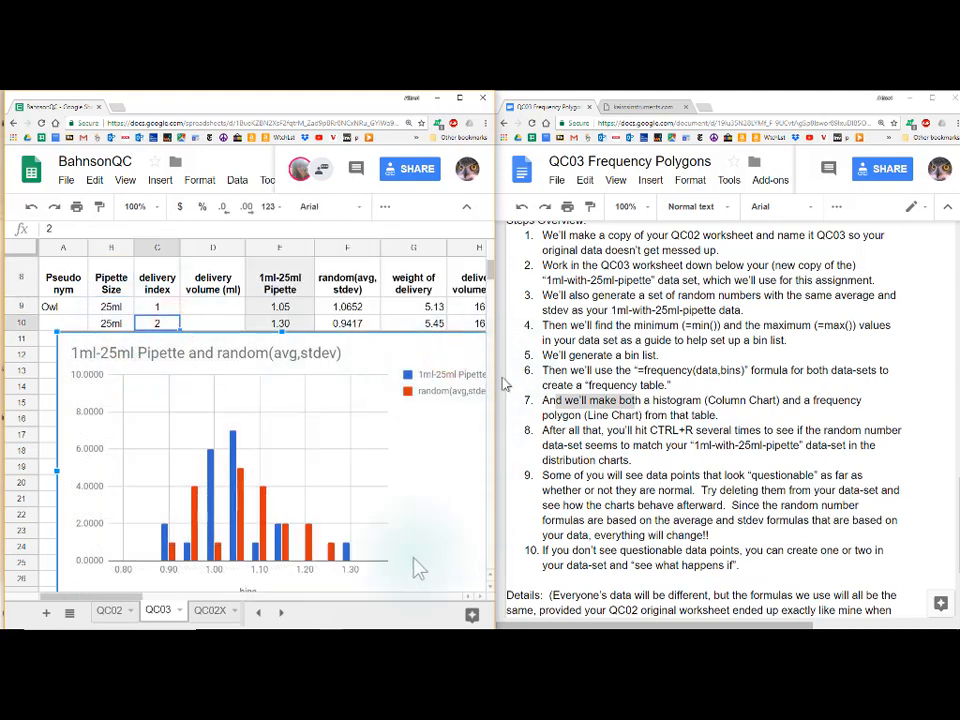
drag(124, 601, 175, 603)
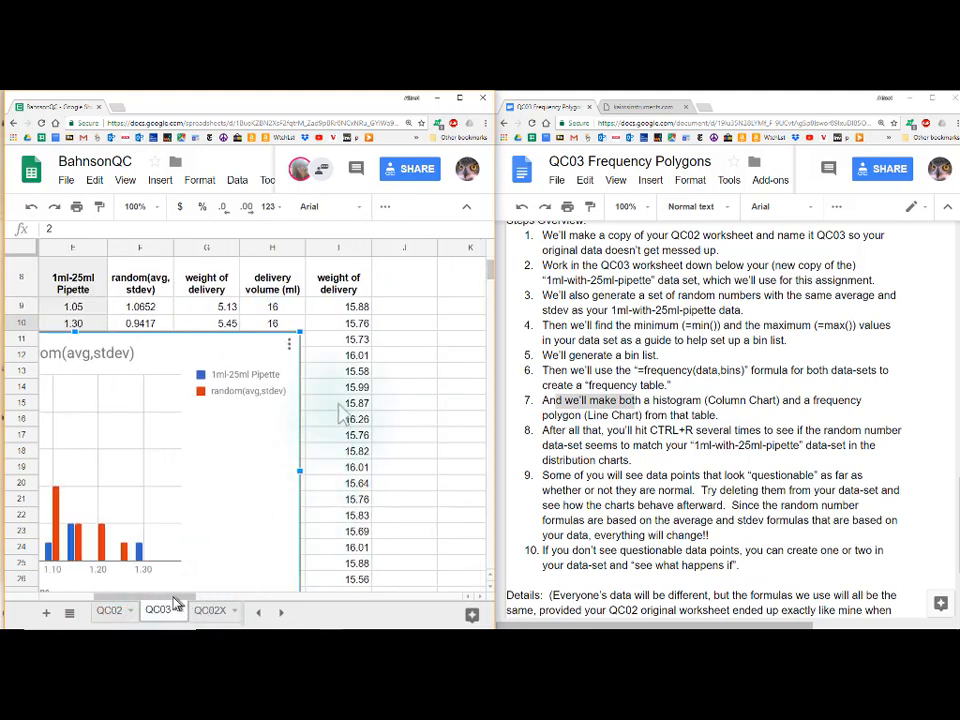
click(288, 345)
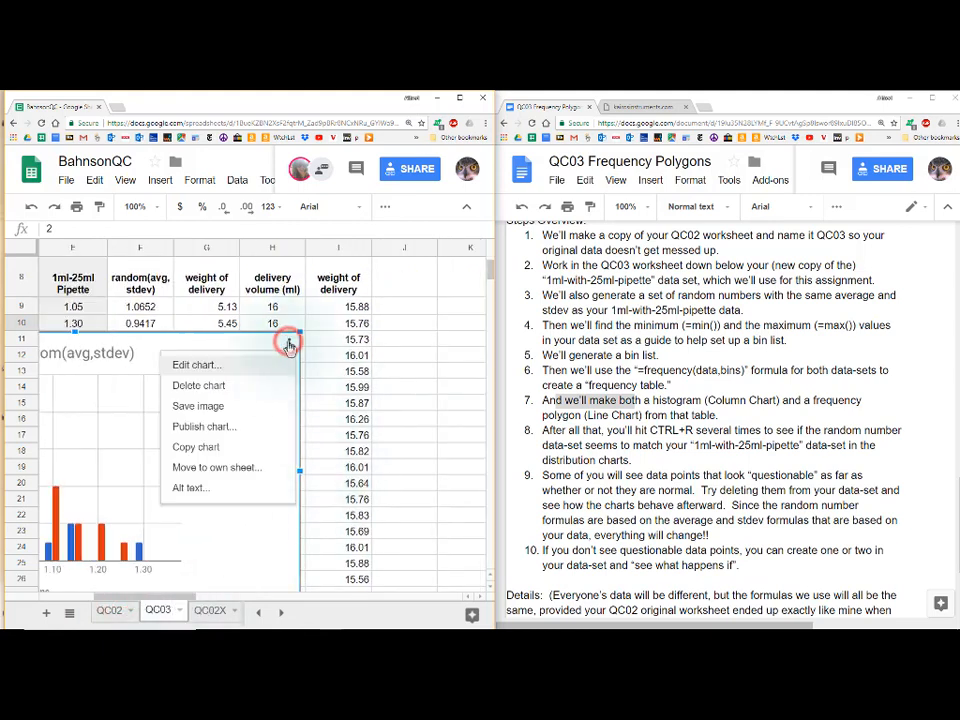
click(210, 448)
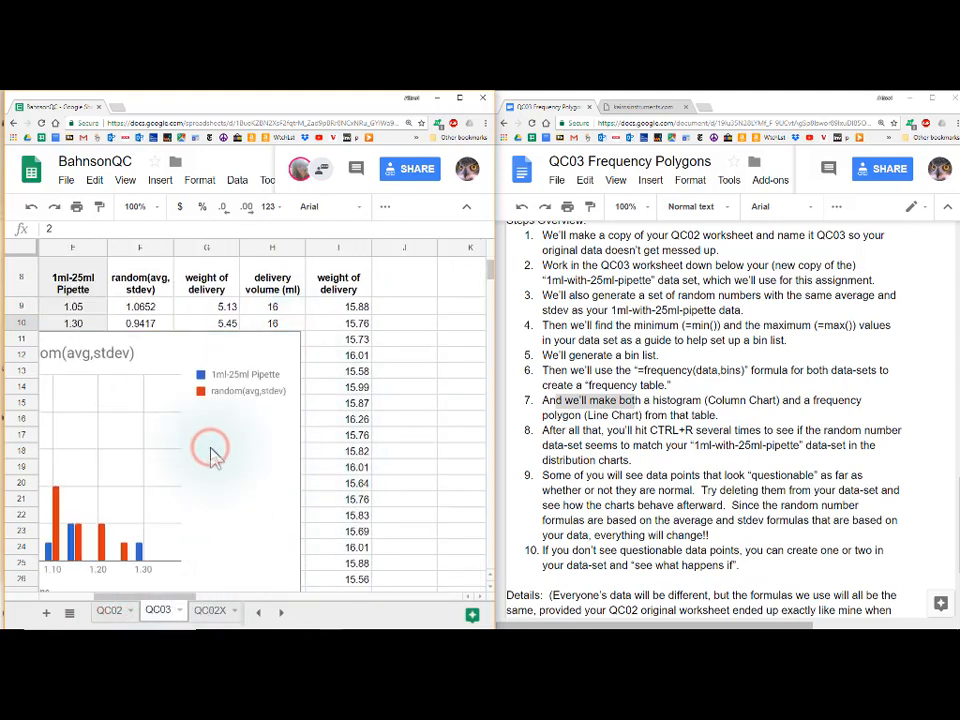
click(382, 324)
right_click(390, 332)
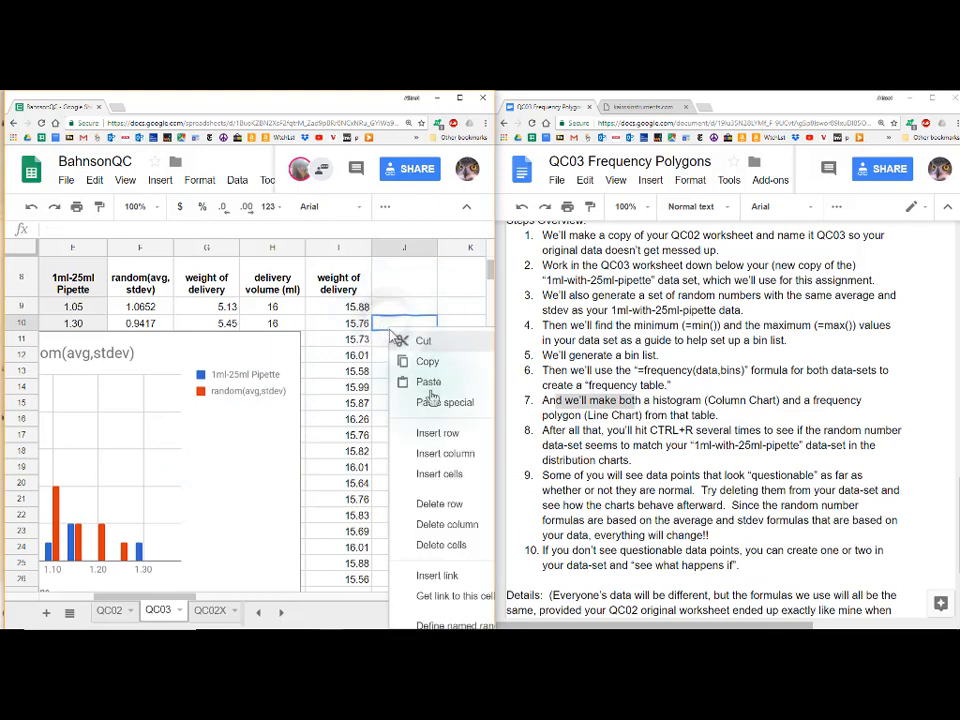
click(430, 387)
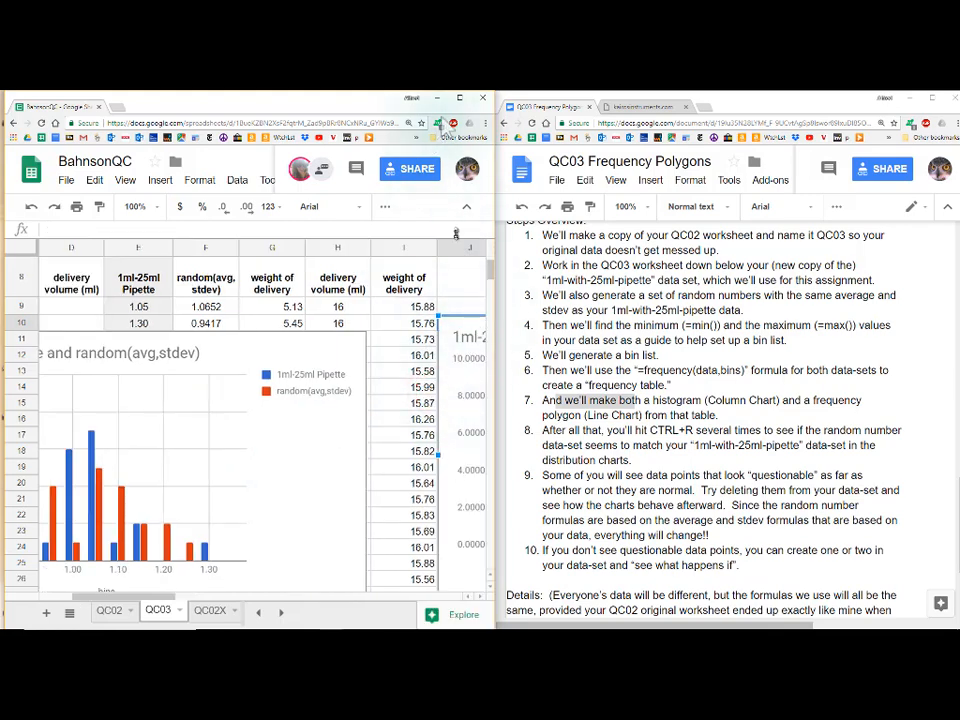
Maximize the spreadsheet window and bring the duplicated histogram's title and legend into view
click(462, 100)
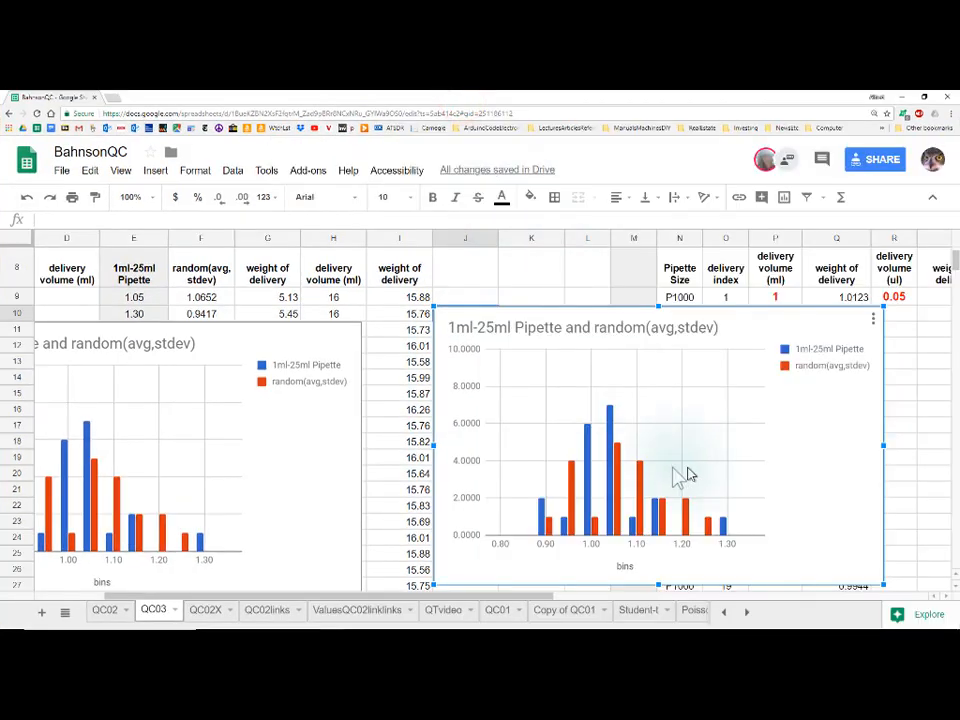
scroll(675, 475, down, 2)
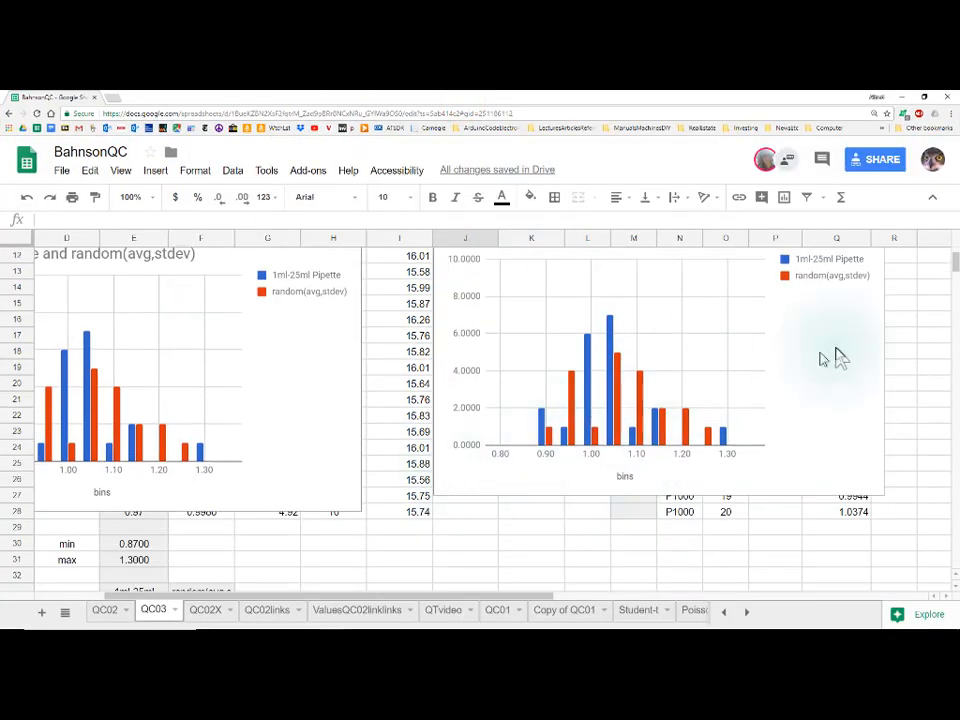
scroll(836, 355, up, 1)
scroll(840, 320, up, 2)
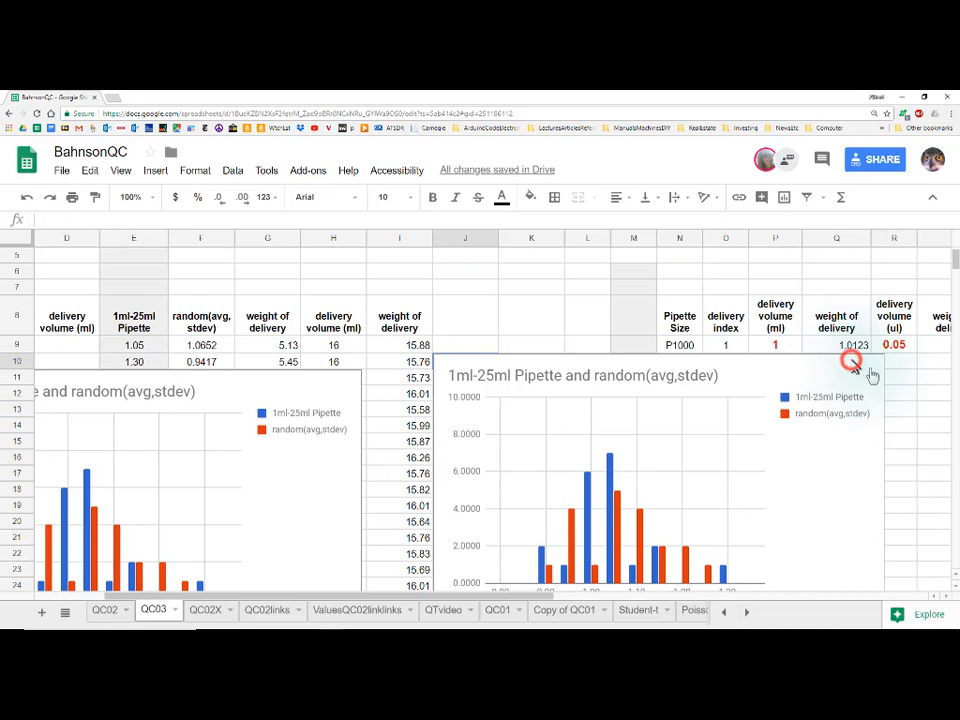
Change the duplicate 1ml-25ml Pipette and random(avg,stdev) chart beginning at column J from a column chart to a line chart
click(873, 367)
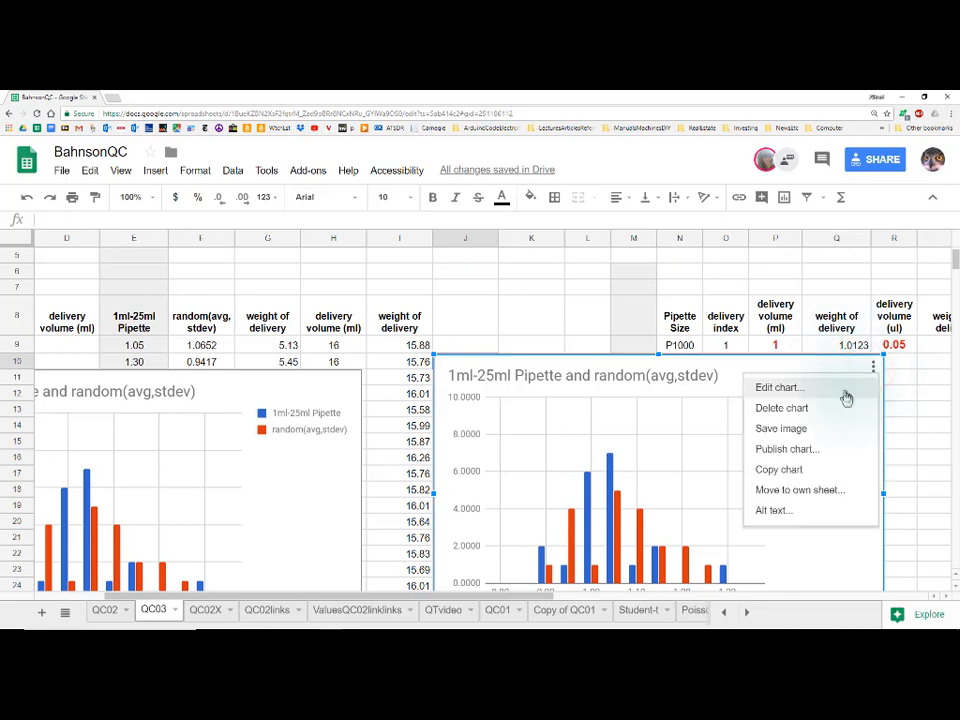
click(790, 388)
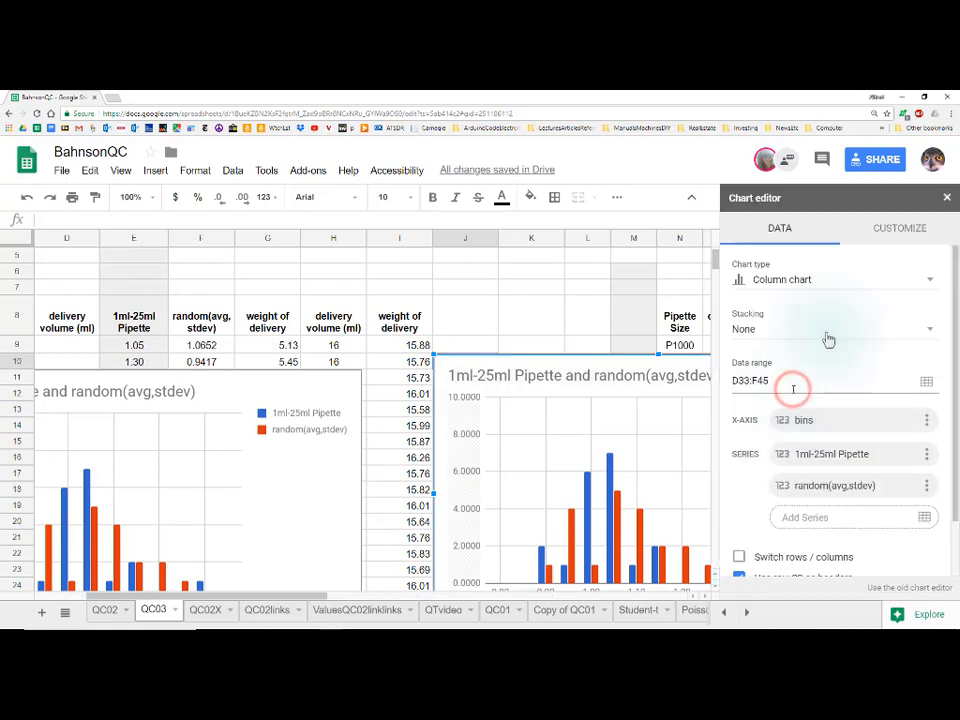
click(829, 280)
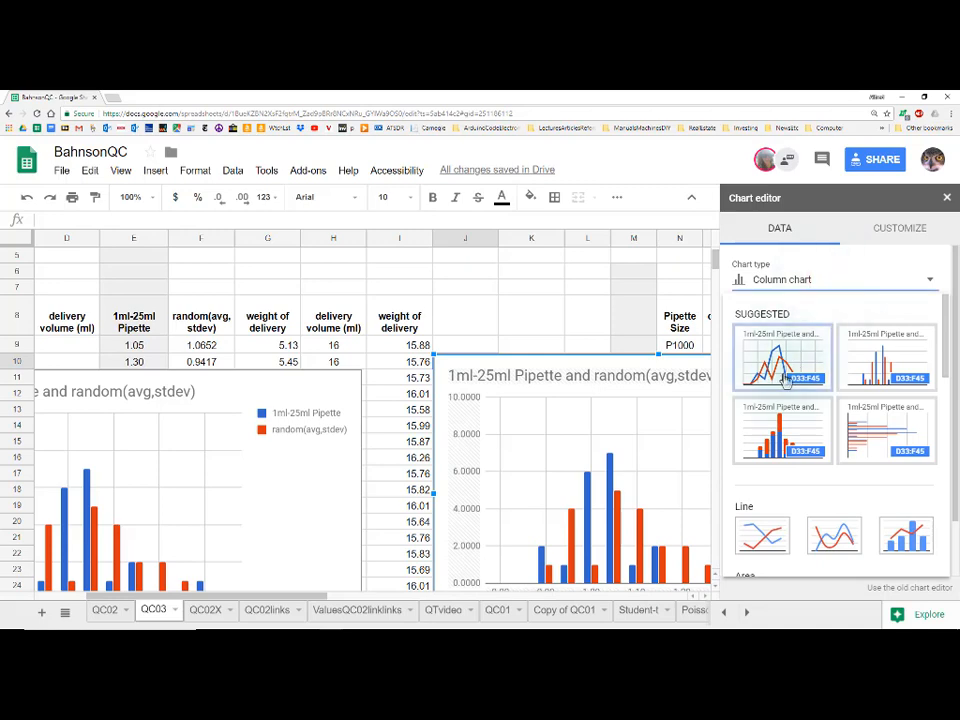
scroll(789, 381, down, 3)
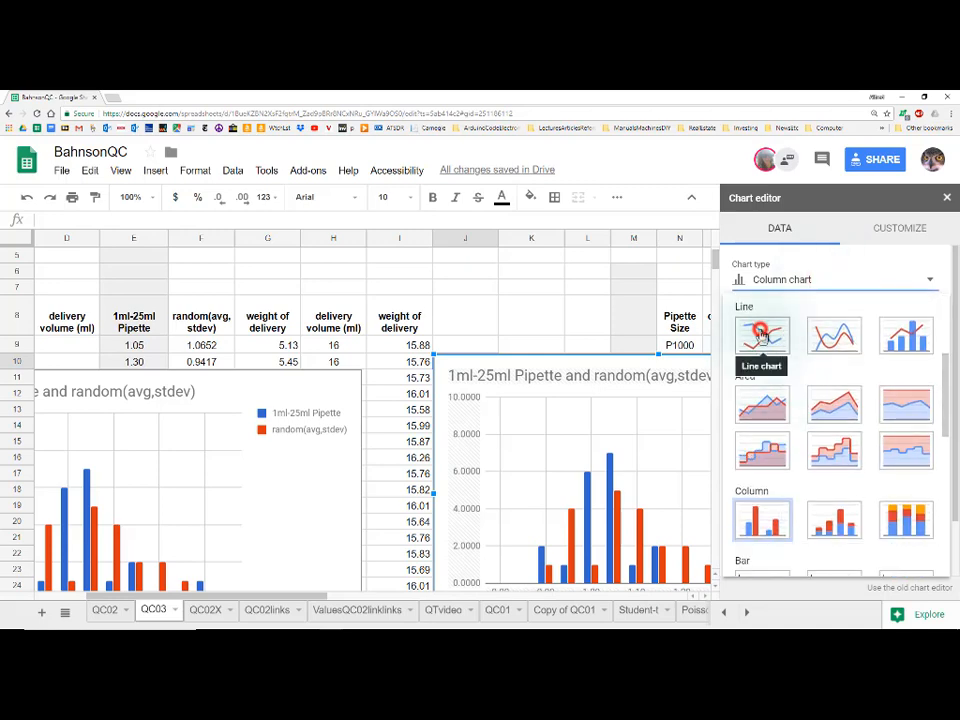
click(760, 335)
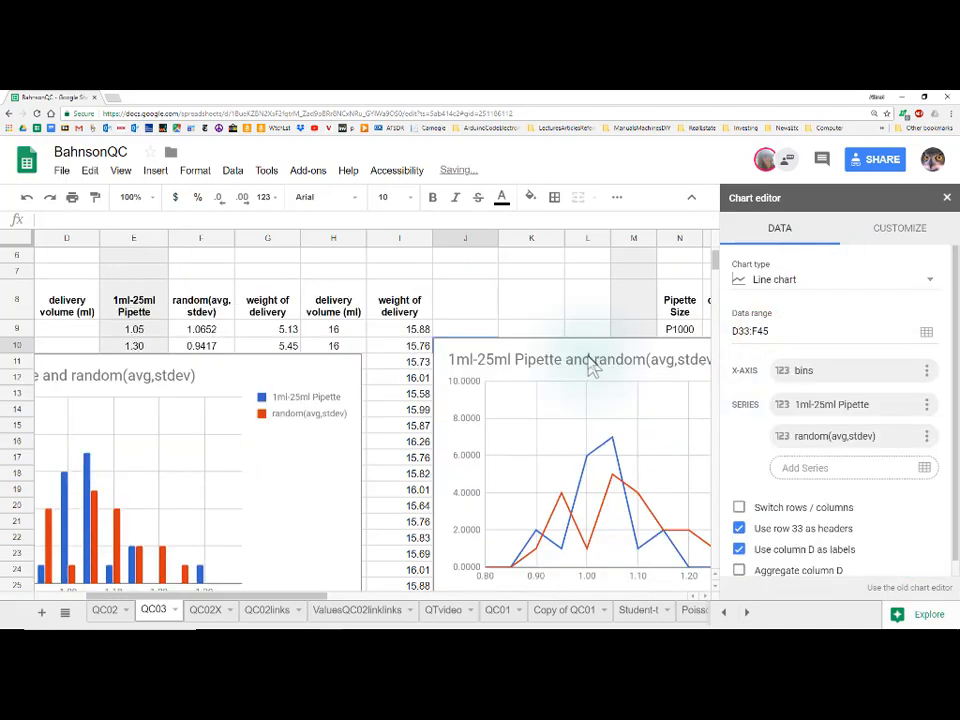
Move the column chart up beside the line chart so their adjoining edges meet, and close the chart editor
scroll(592, 366, down, 2)
click(323, 292)
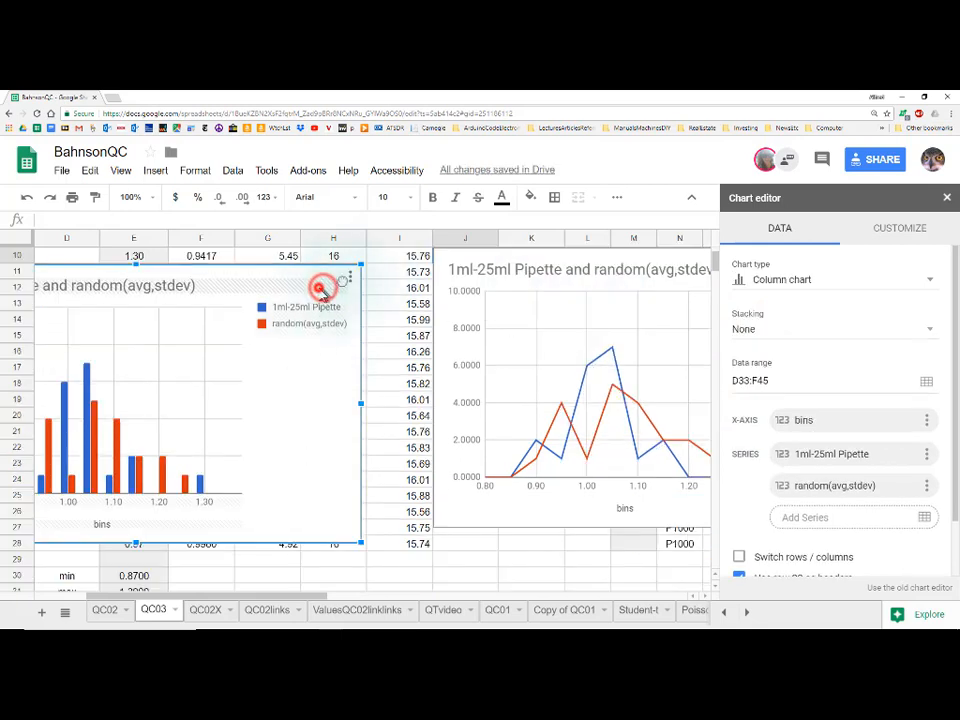
drag(321, 285, 393, 265)
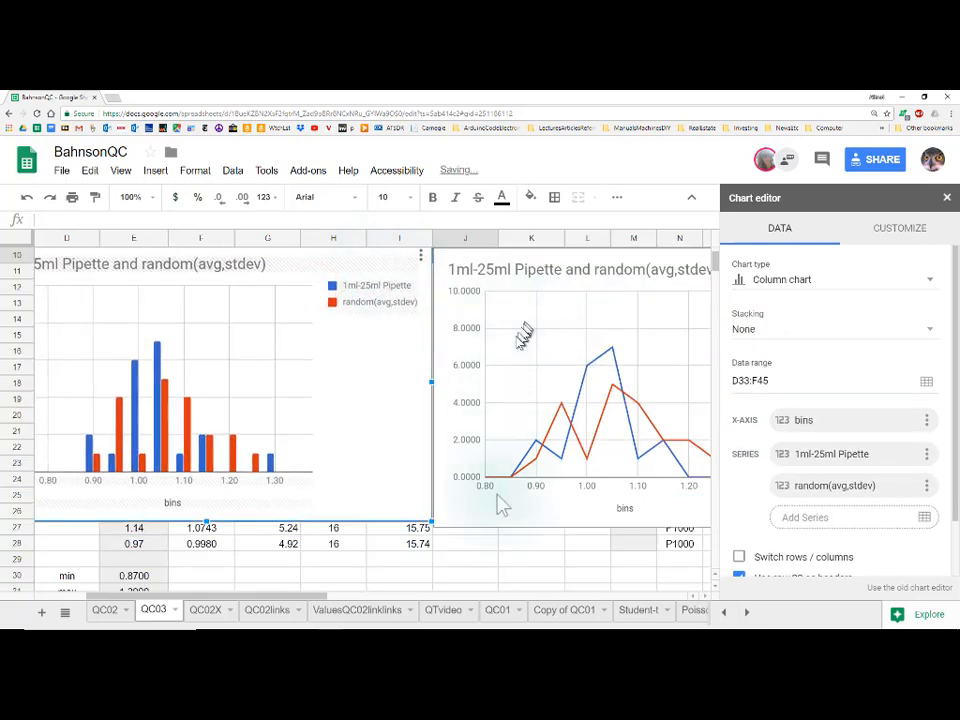
click(481, 560)
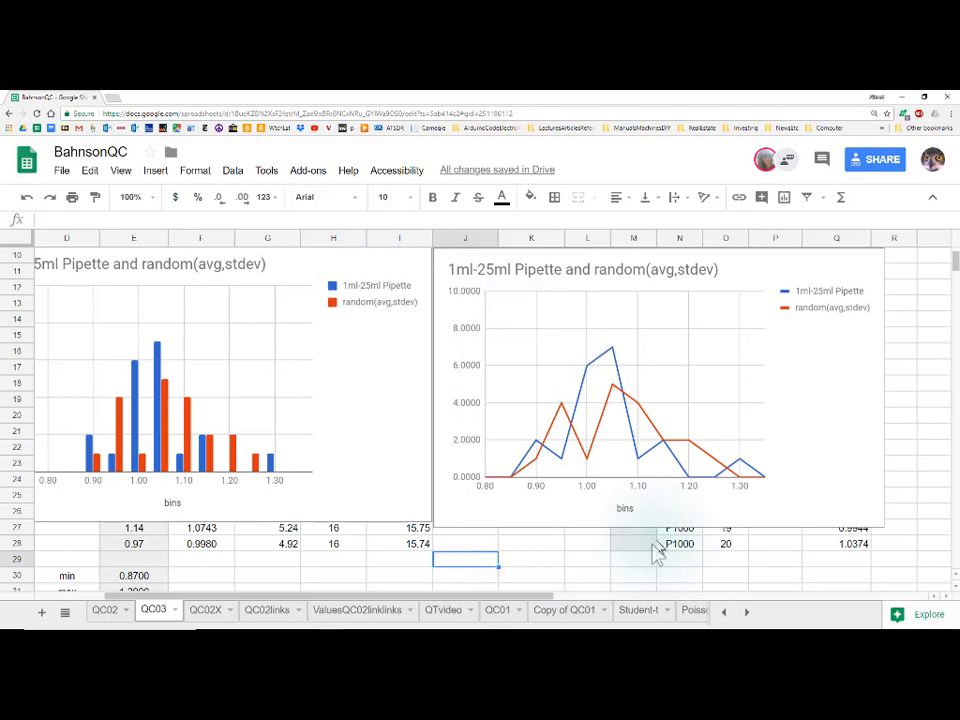
Select empty cell A29 and repeatedly apply fill right to recalculate the random values, comparing both charts after each redraw
scroll(652, 553, up, 2)
scroll(765, 557, down, 2)
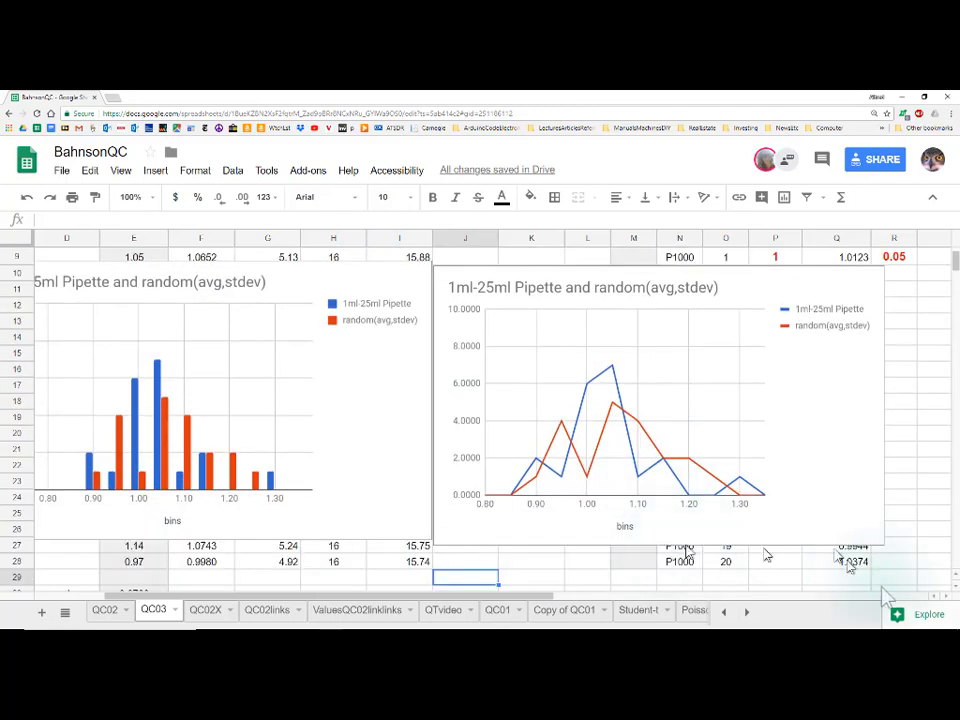
scroll(884, 595, down, 1)
key(Left)
key(Left)
key(Left)
key(Left)
key(Left)
key(Left)
key(Left)
key(Left)
key(Left)
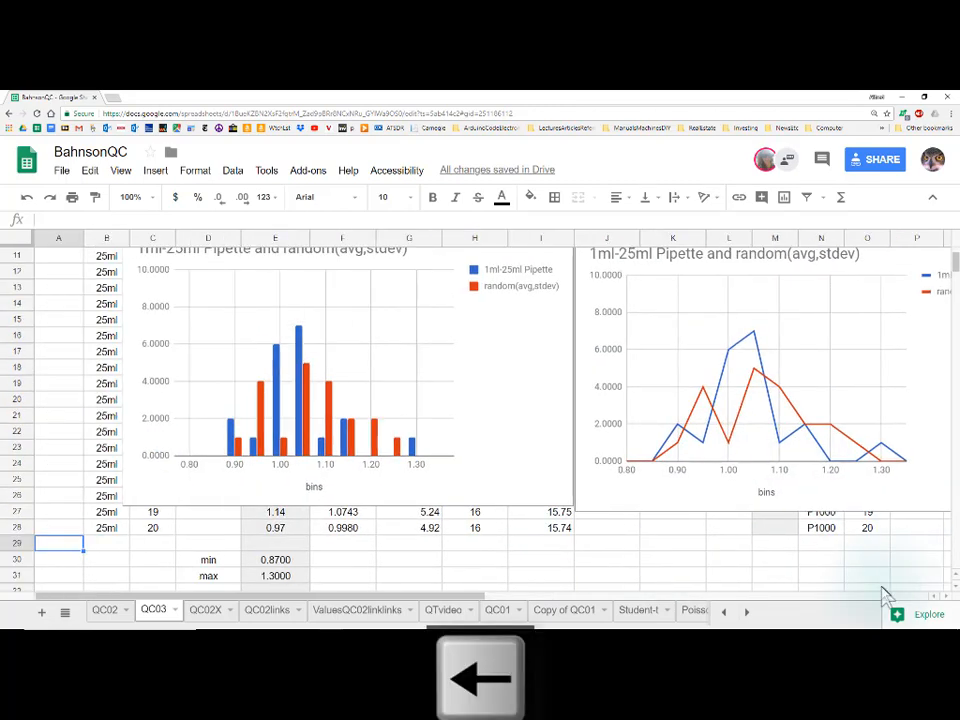
key(ctrl+r)
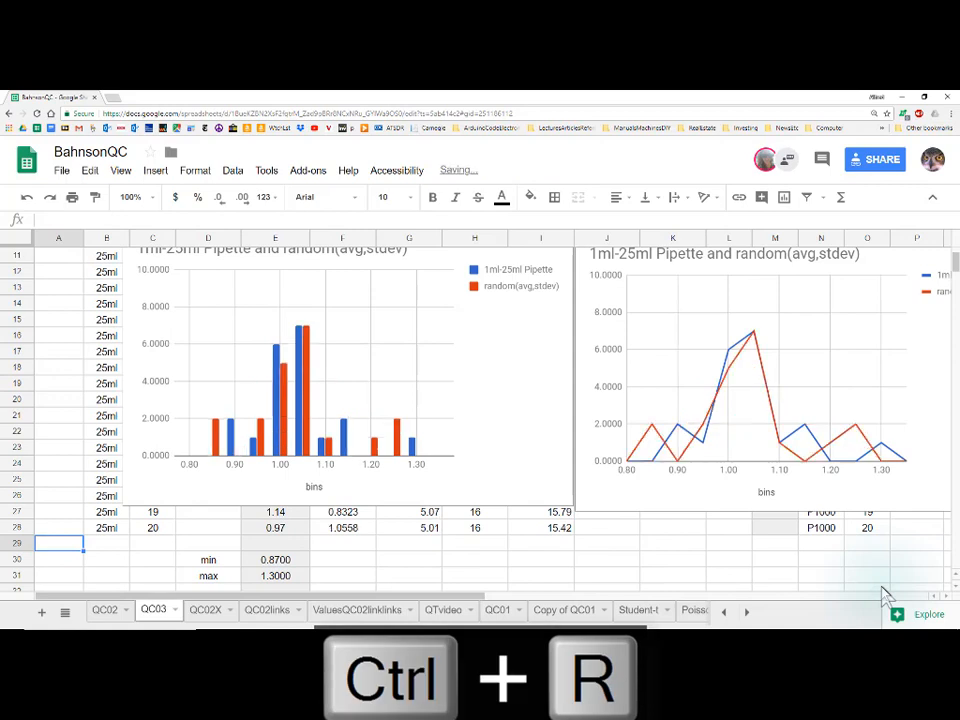
key(ctrl+r)
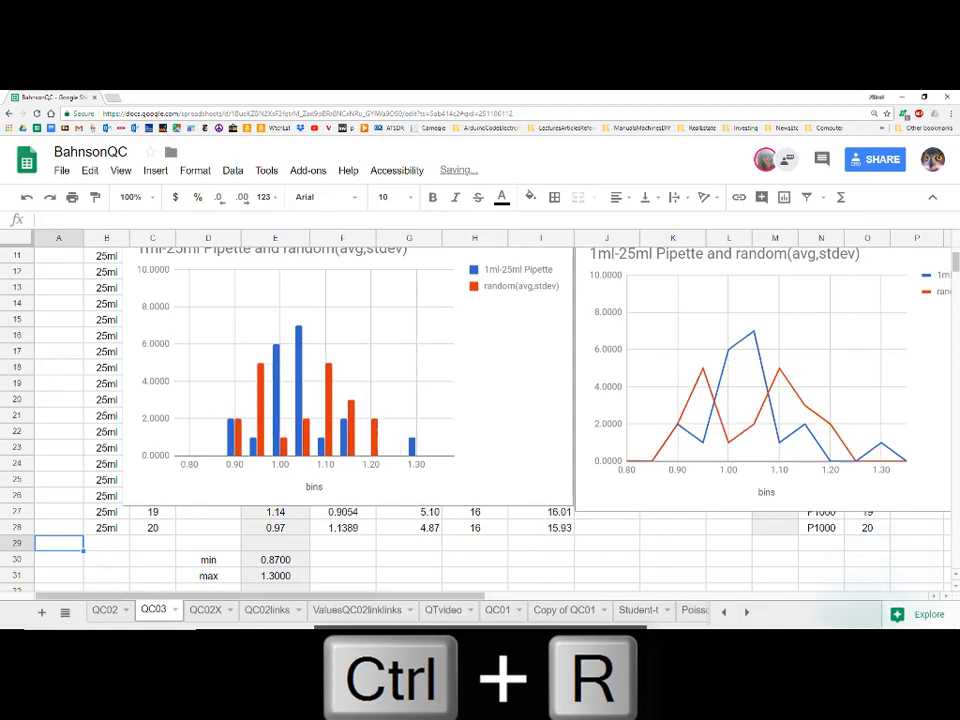
key(ctrl+r)
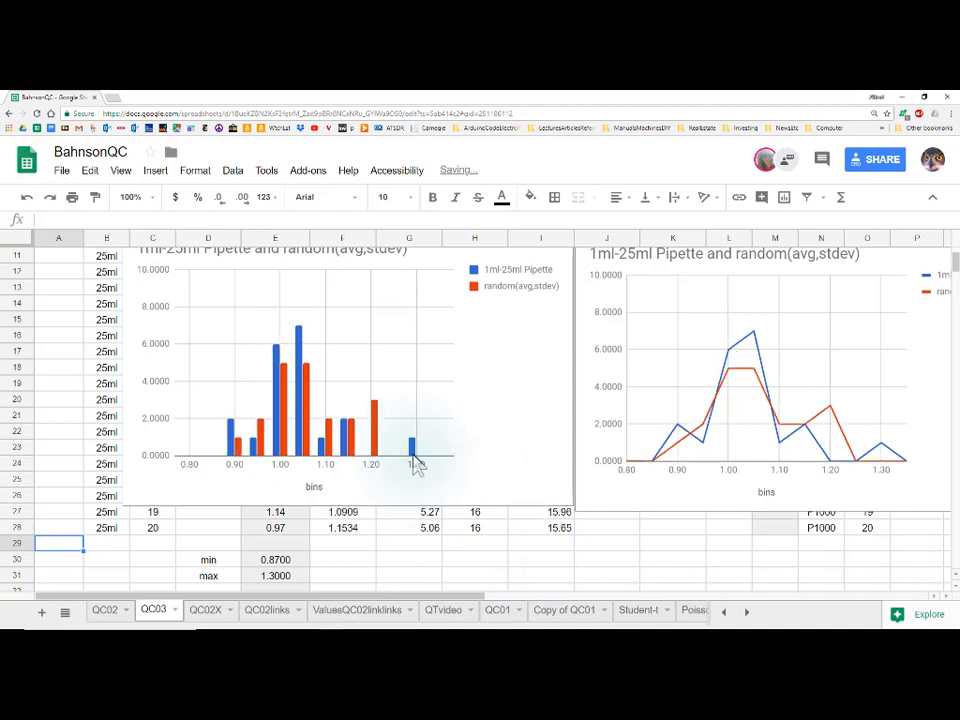
key(ctrl+r)
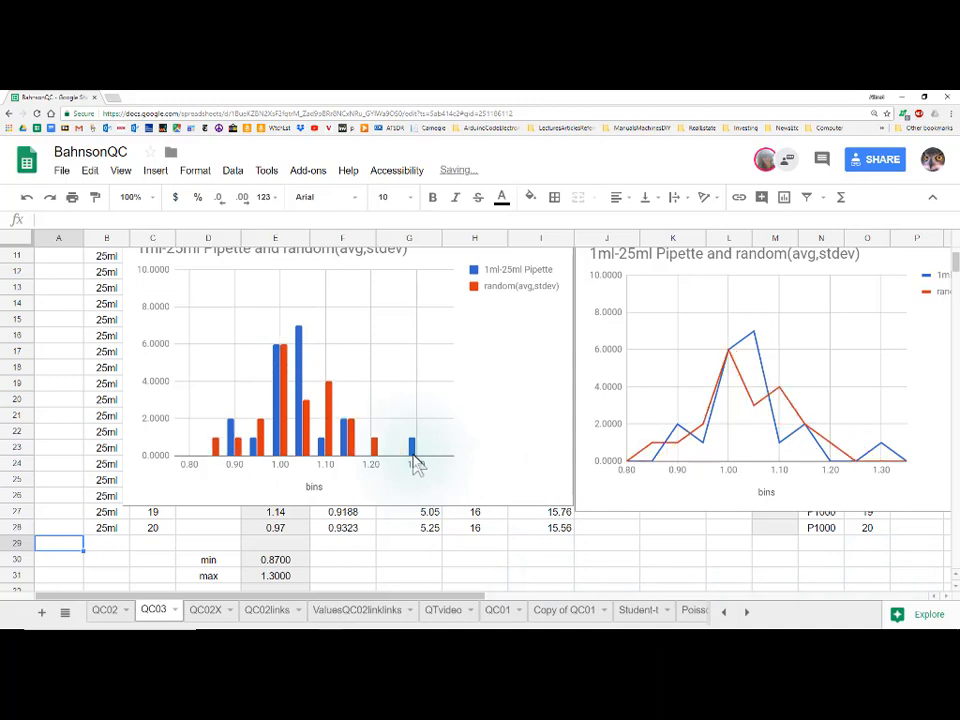
key(ctrl+r)
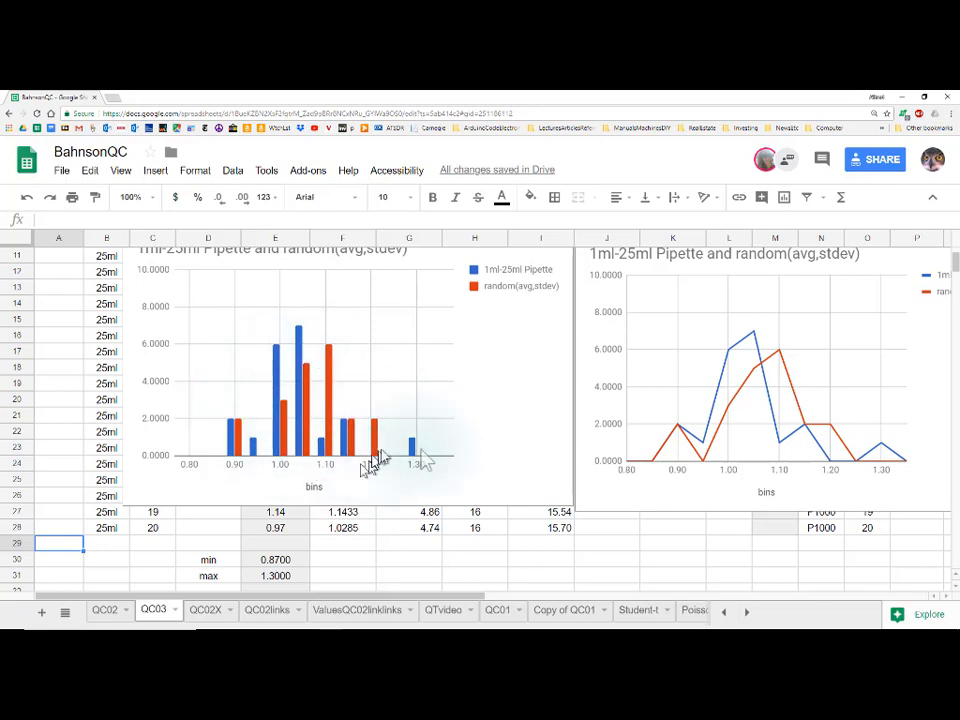
key(ctrl+r)
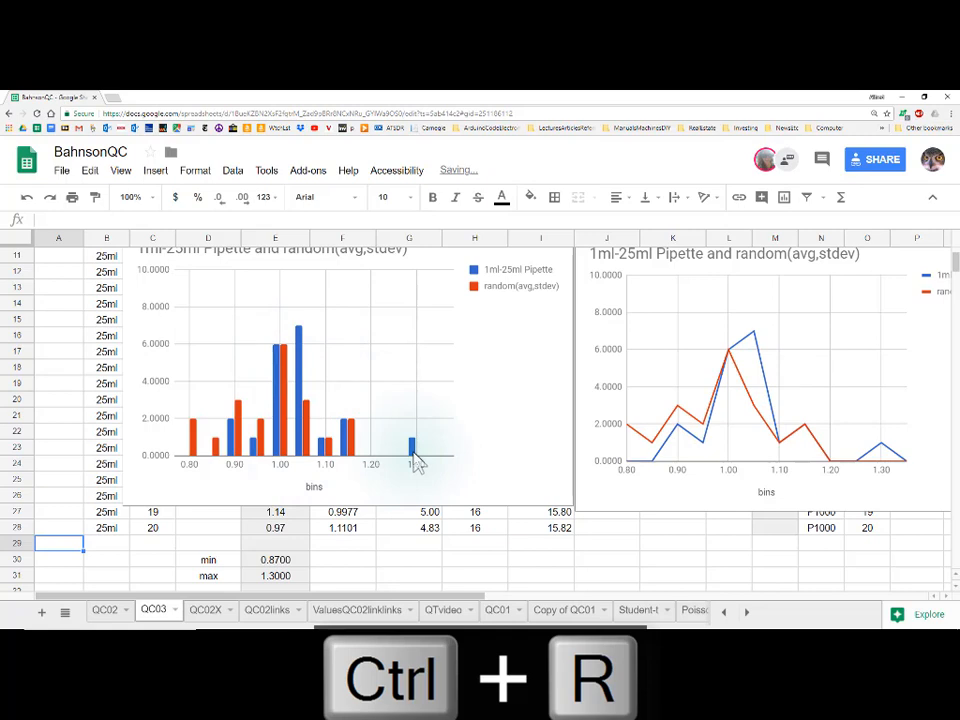
key(ctrl+r)
key(ctrl+r)
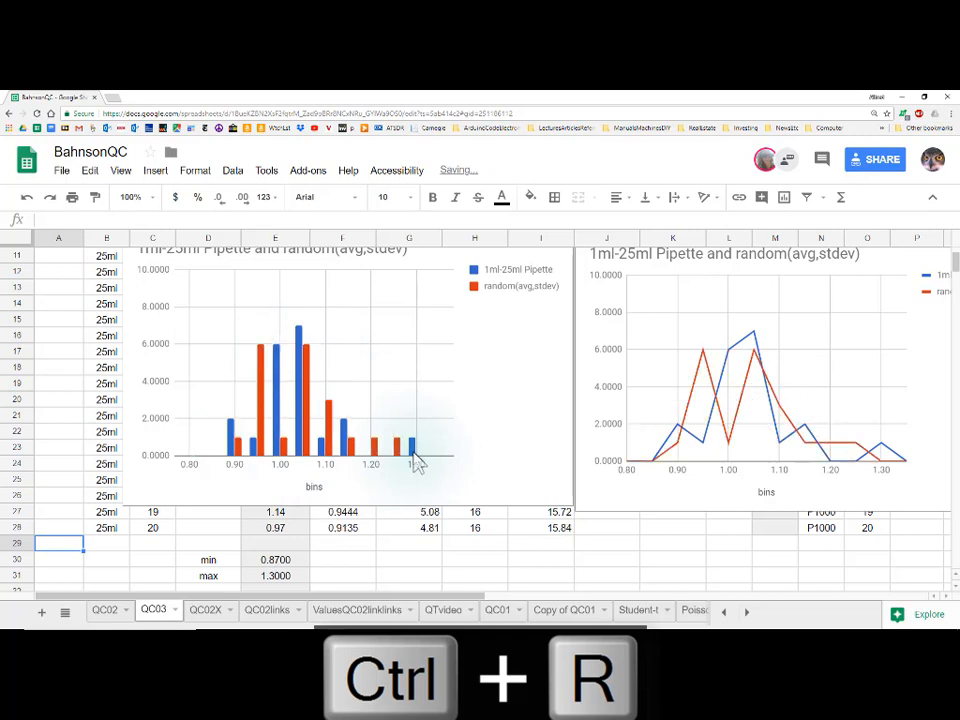
key(ctrl+r)
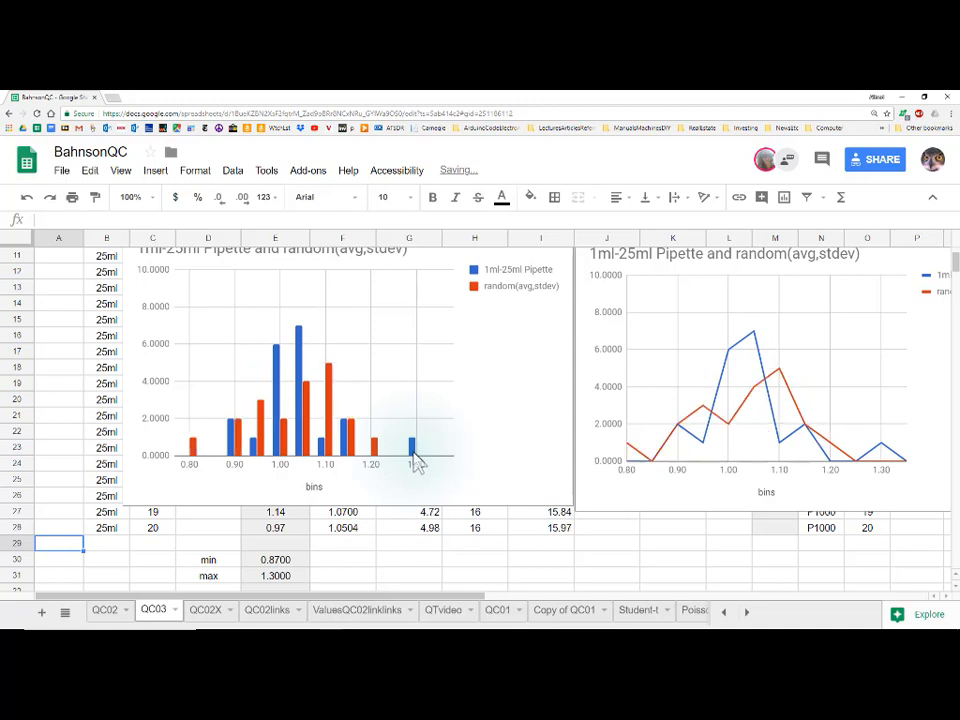
key(ctrl+r)
key(ctrl+r)
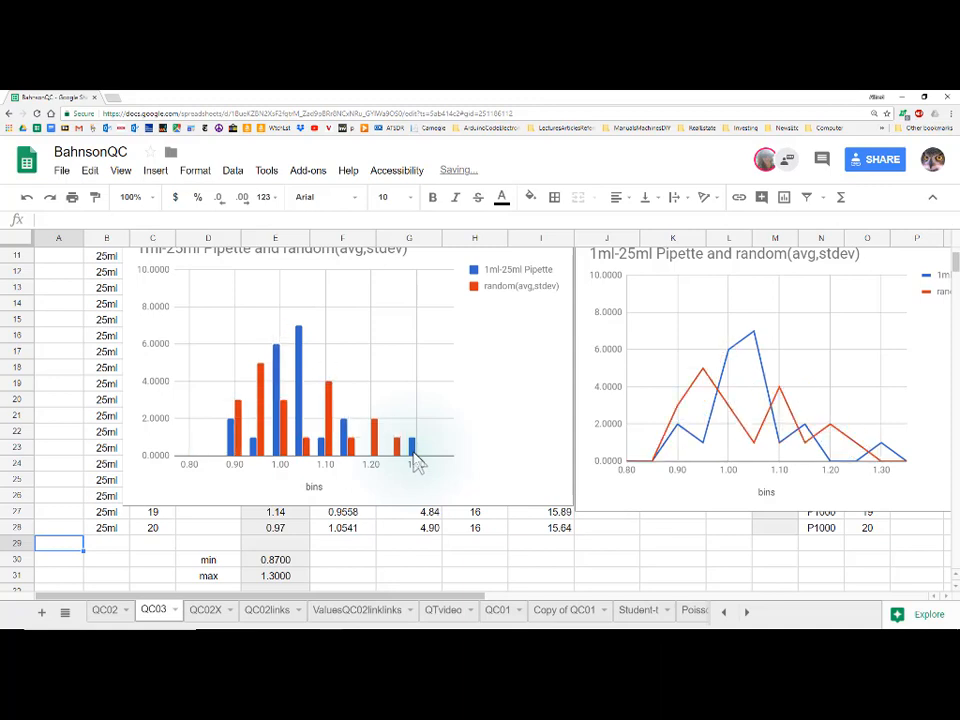
Repeatedly clear the empty cell A29 to regenerate the random values, watching how the random(avg,stdev) distribution shifts in both charts
key(Delete)
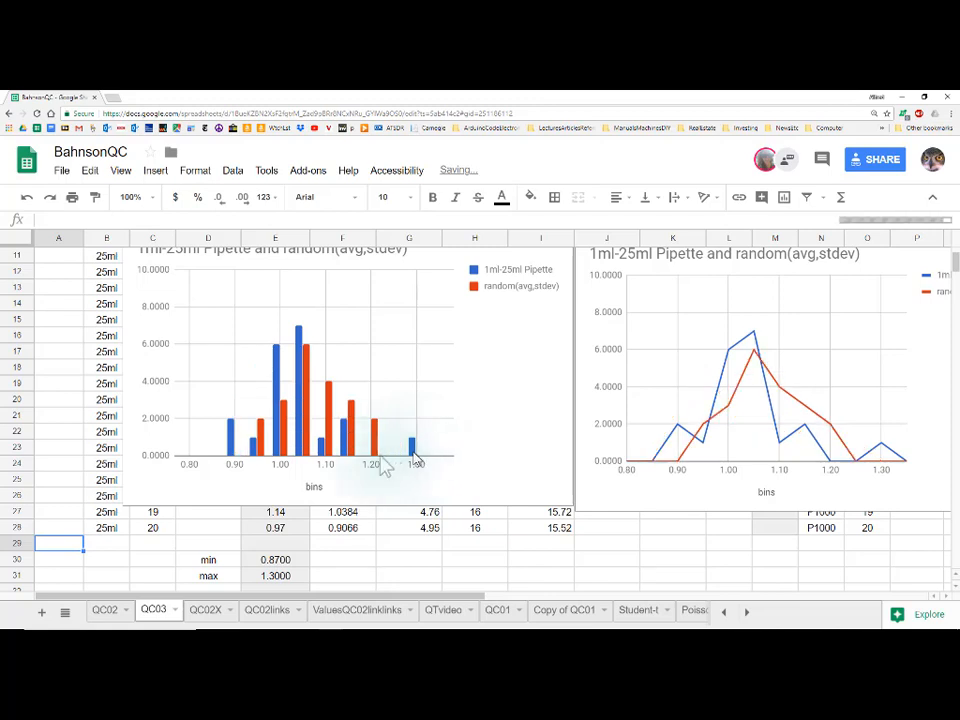
key(Delete)
key(Delete)
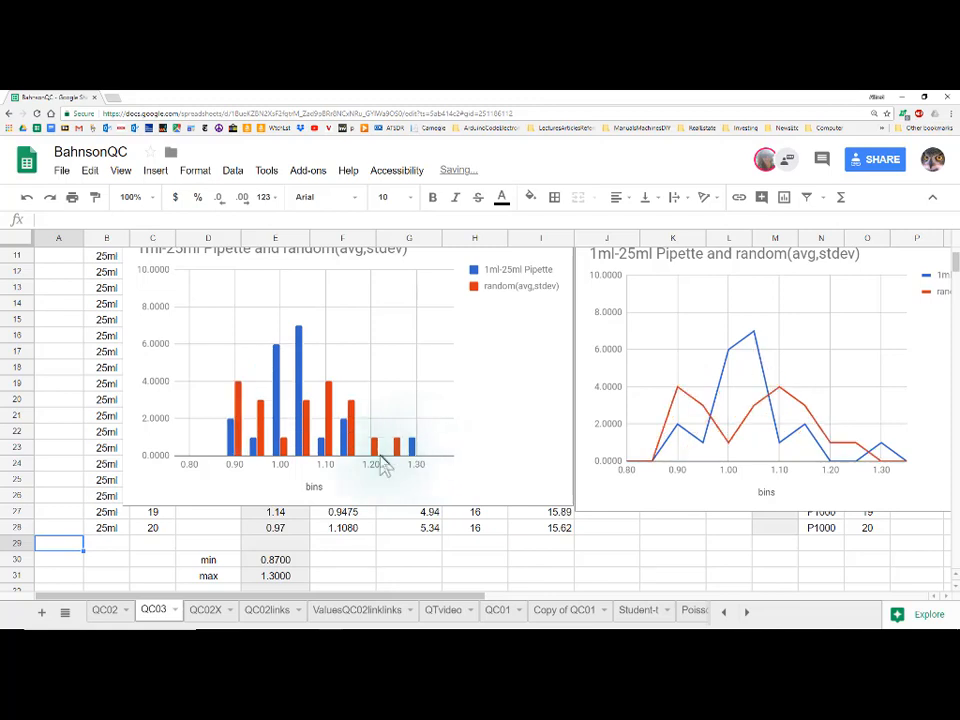
key(Delete)
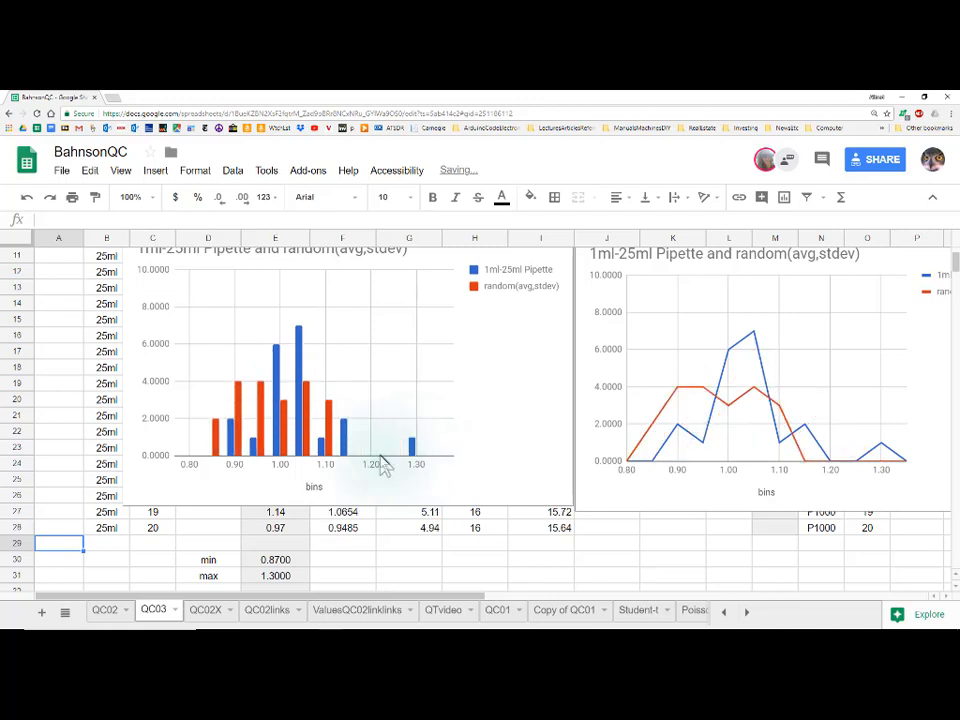
key(Delete)
key(Delete)
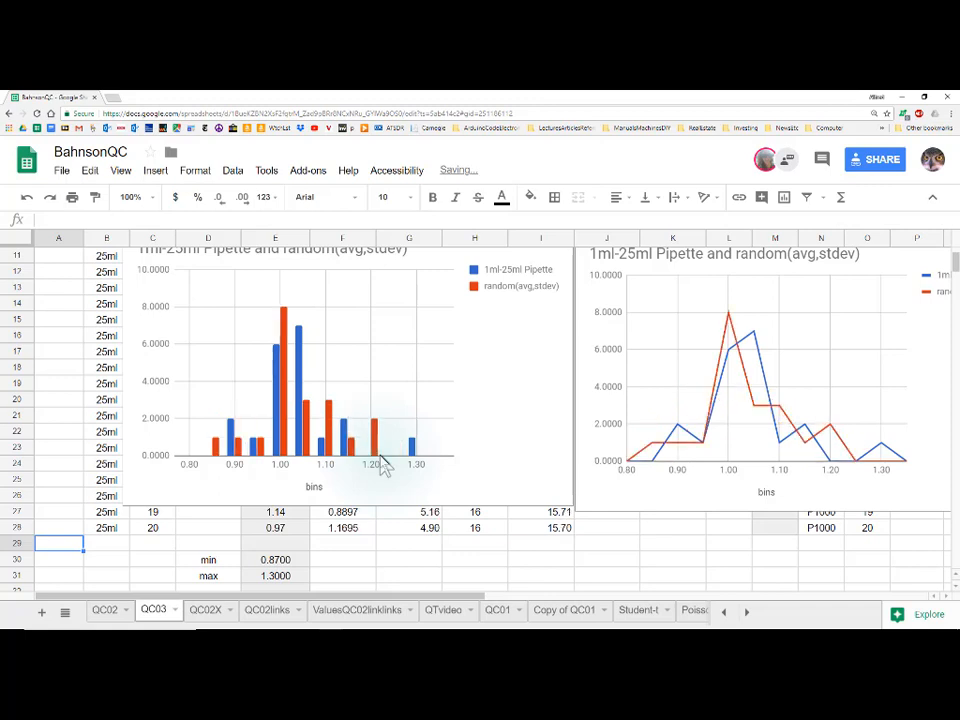
key(Delete)
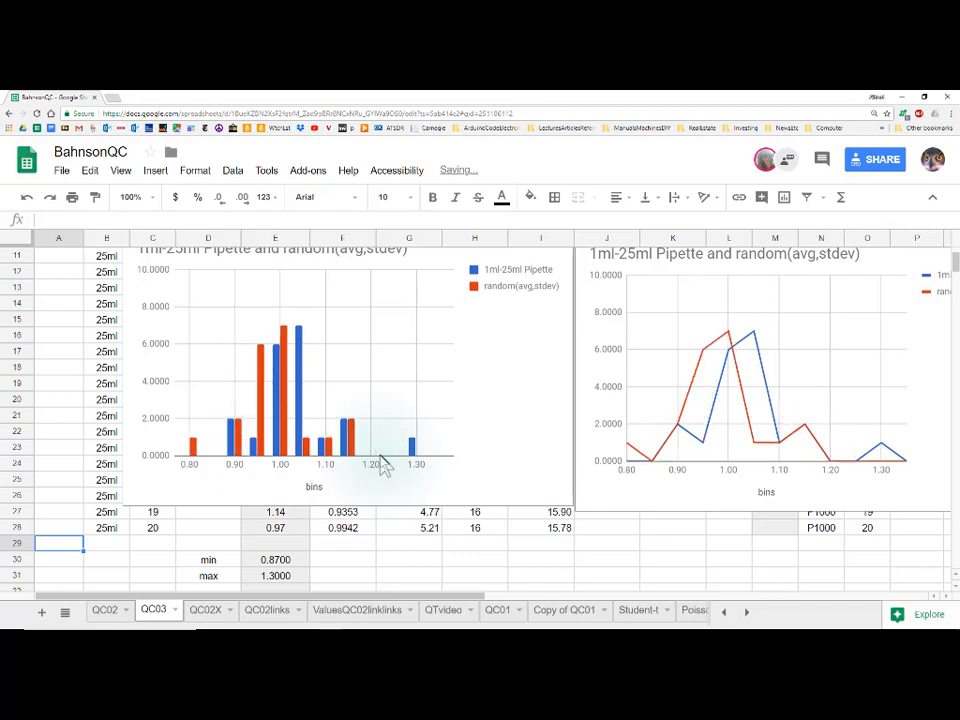
key(Delete)
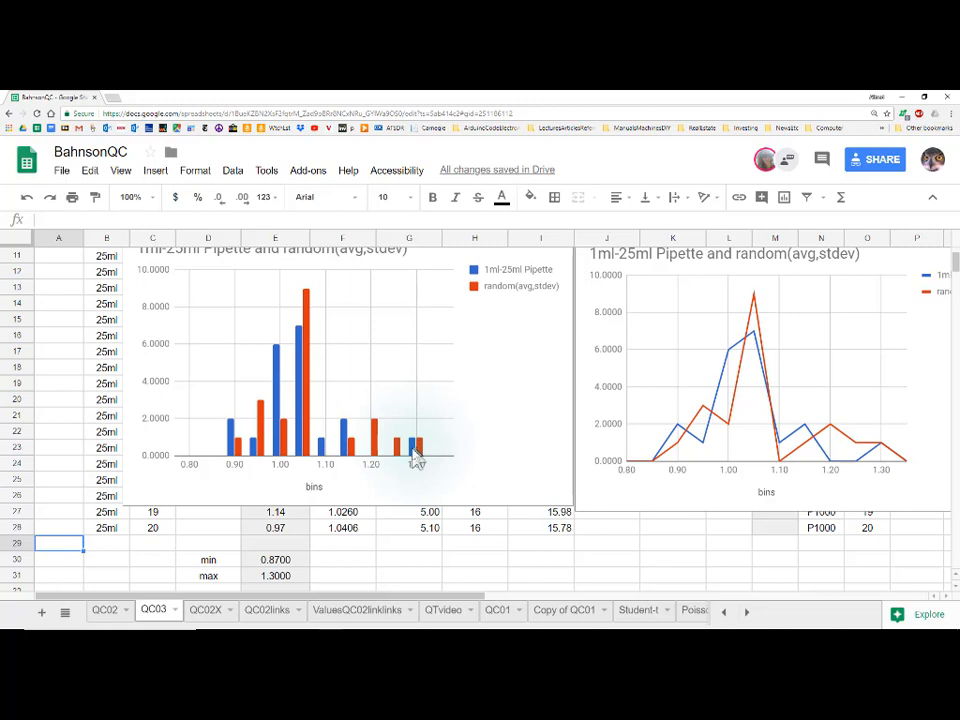
Check the average formula in E1 and the standard deviation formula in E4 for the 1ml-25ml Pipette data
scroll(417, 459, up, 1)
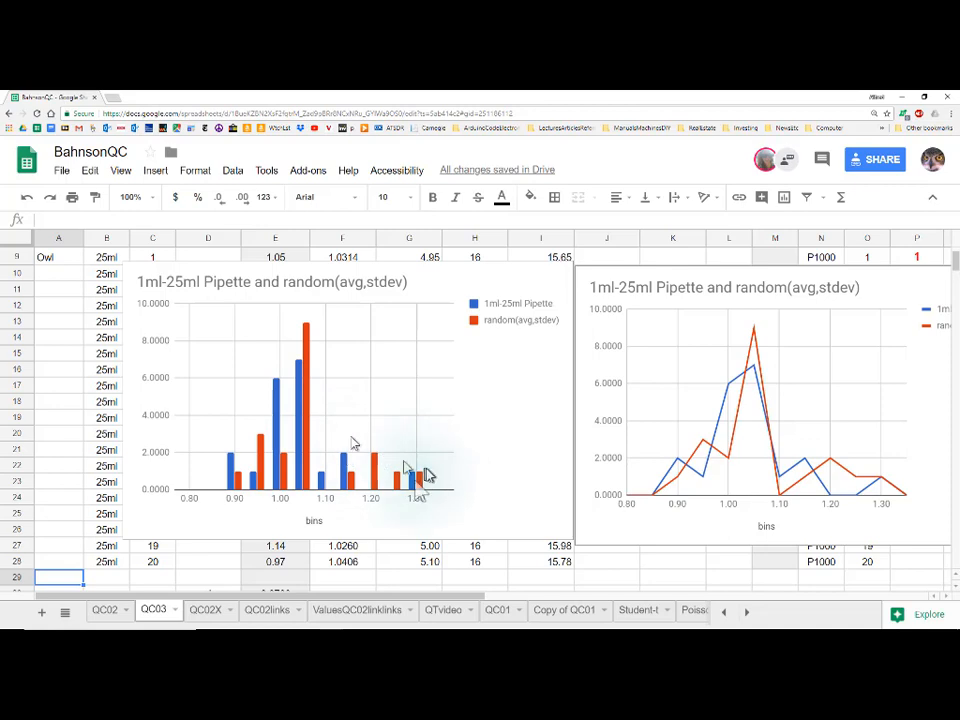
scroll(347, 362, up, 3)
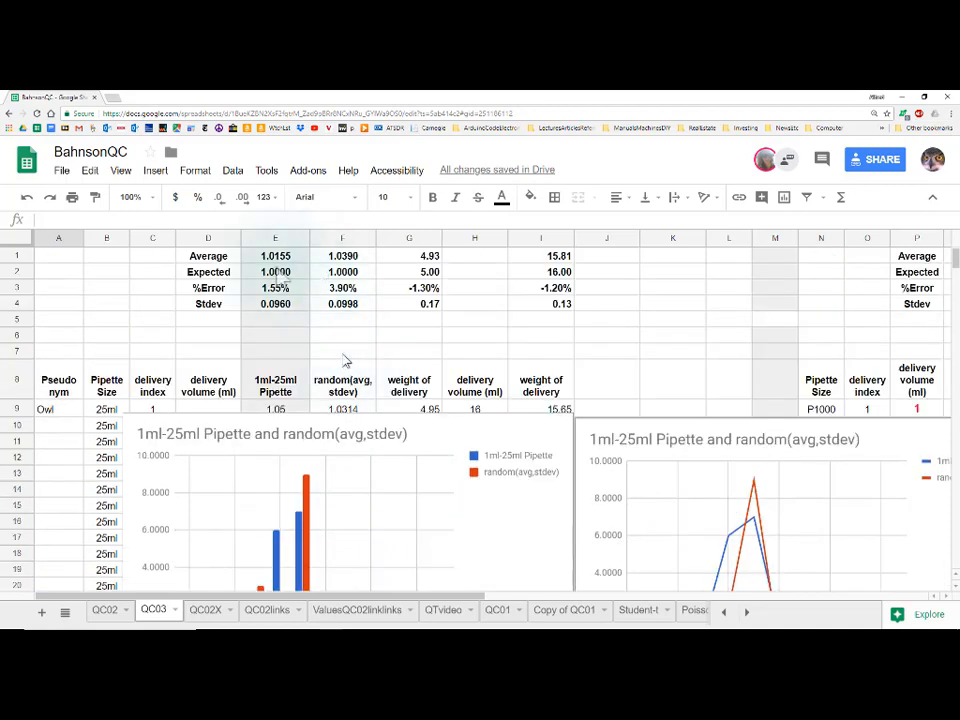
click(279, 256)
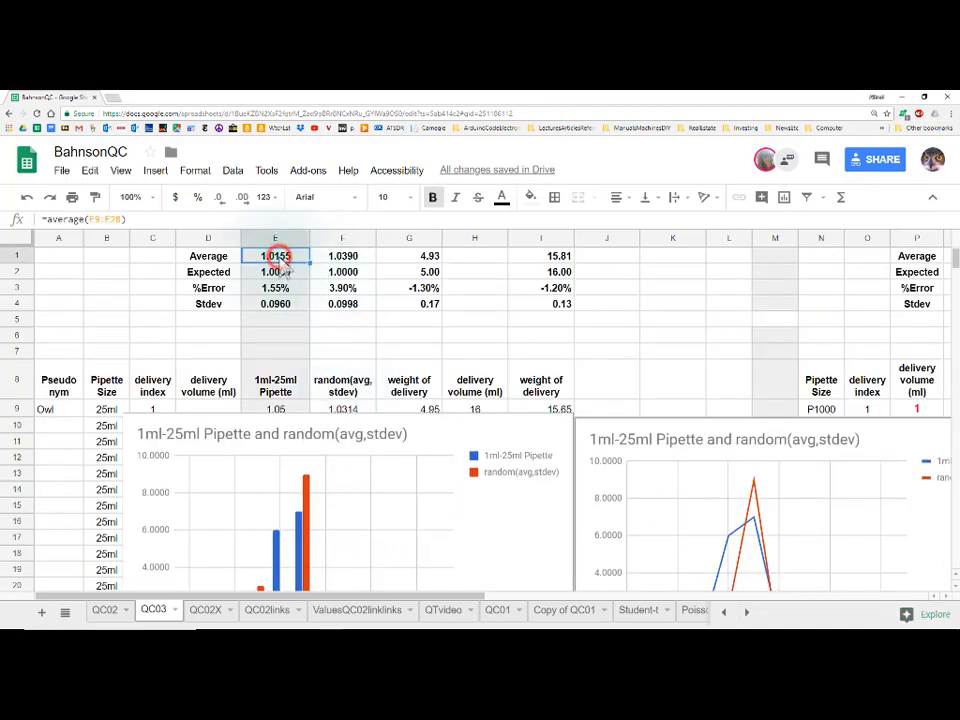
click(281, 304)
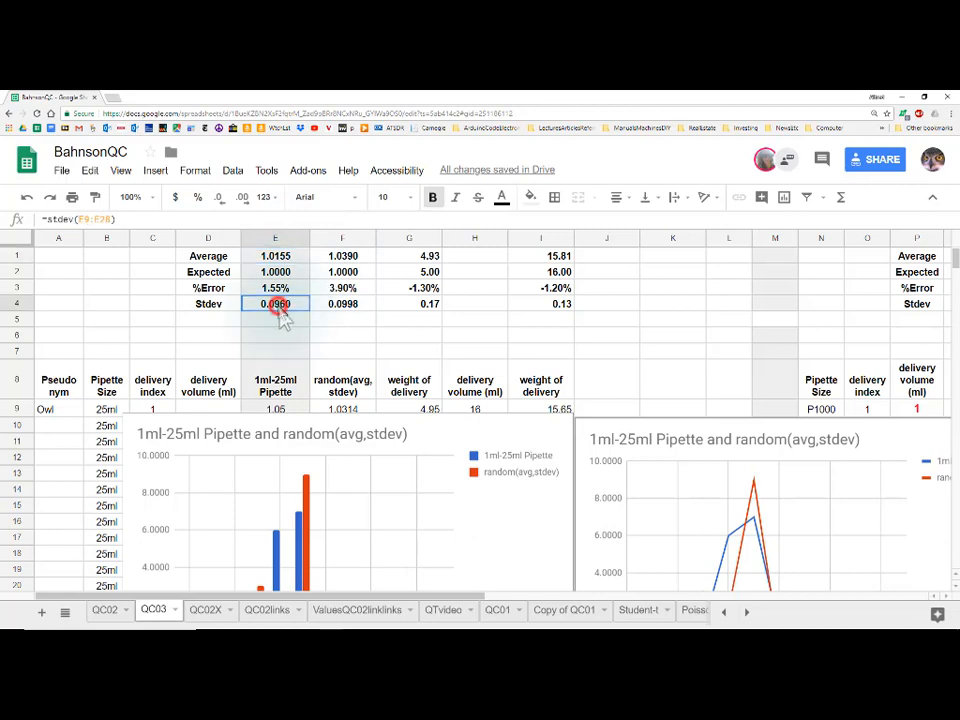
Move the column chart down to uncover the pipette data in rows 10 to 13
scroll(289, 340, down, 1)
scroll(290, 340, down, 3)
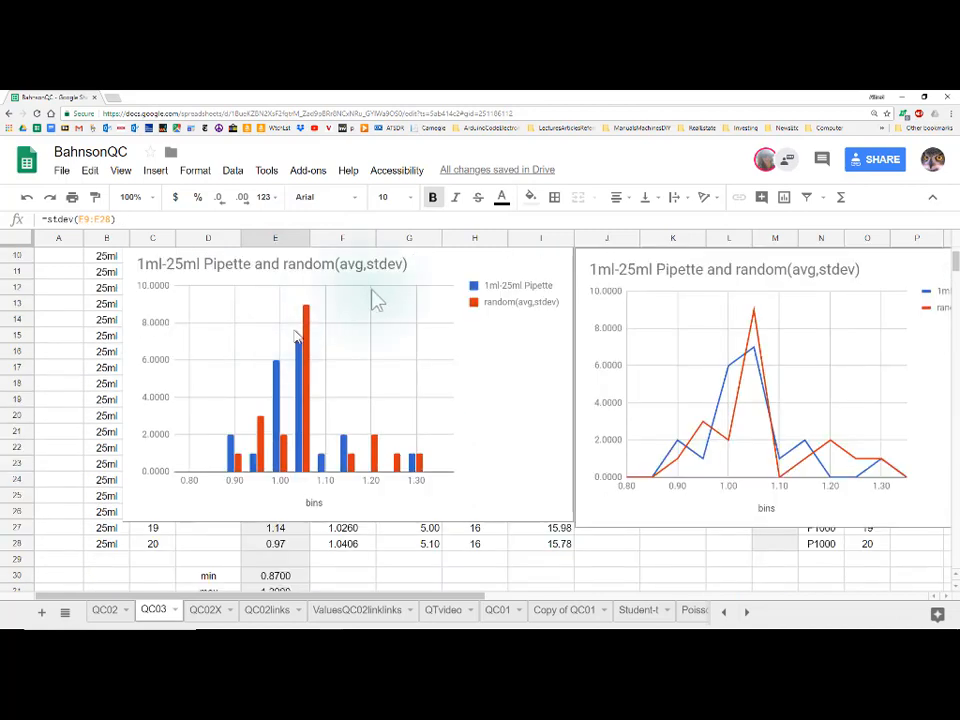
drag(372, 291, 380, 326)
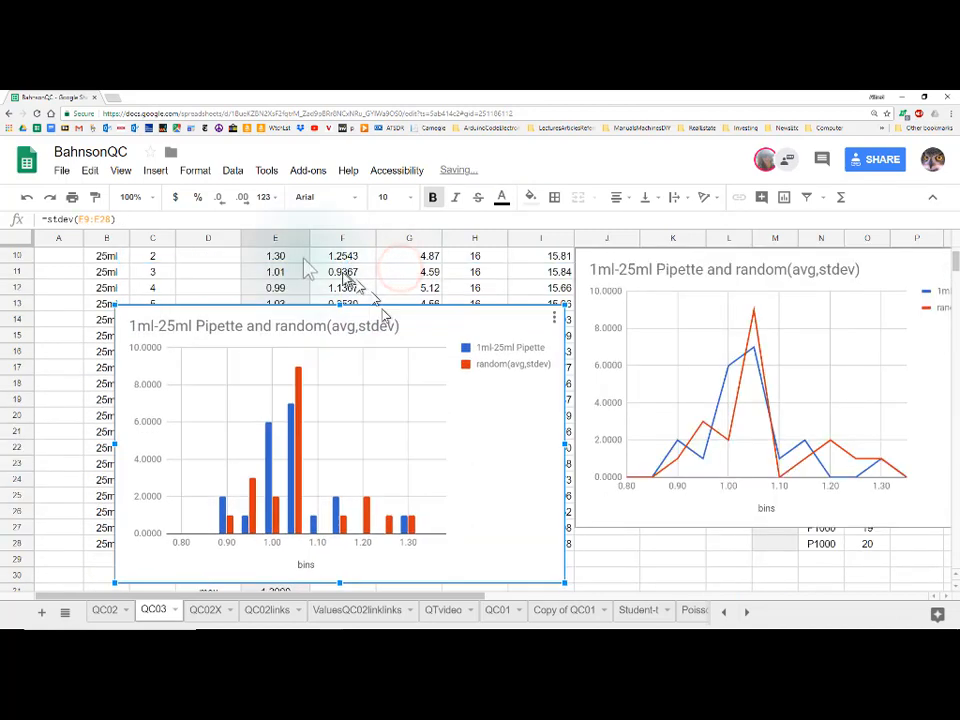
Select the second pipette delivery in E10 and compare it with the column chart and the column's summary statistics
scroll(300, 322, up, 1)
click(292, 316)
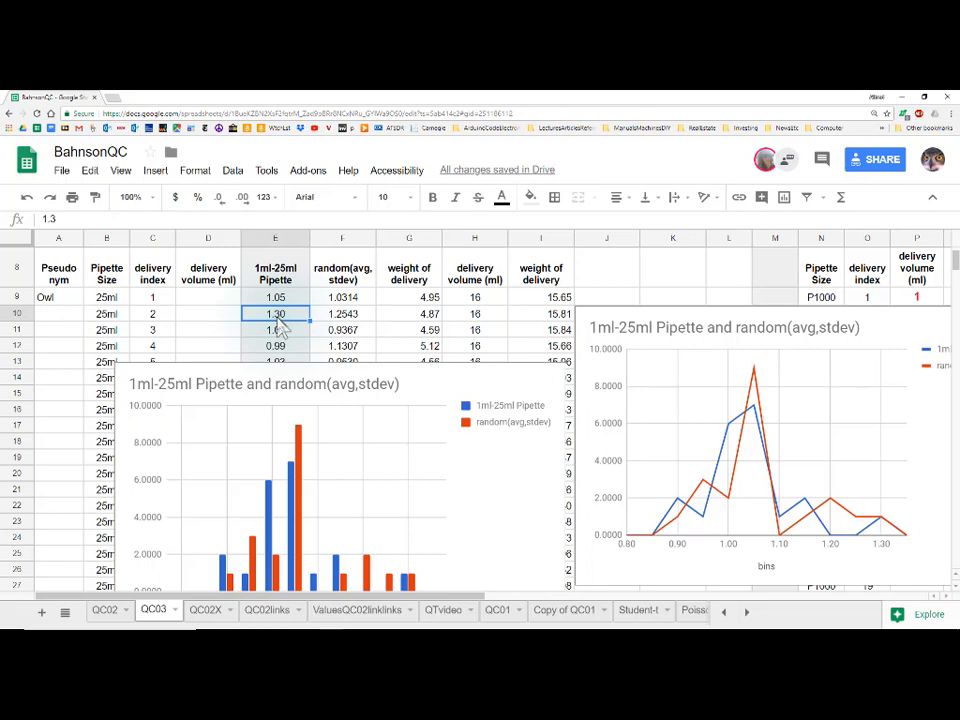
scroll(282, 330, down, 1)
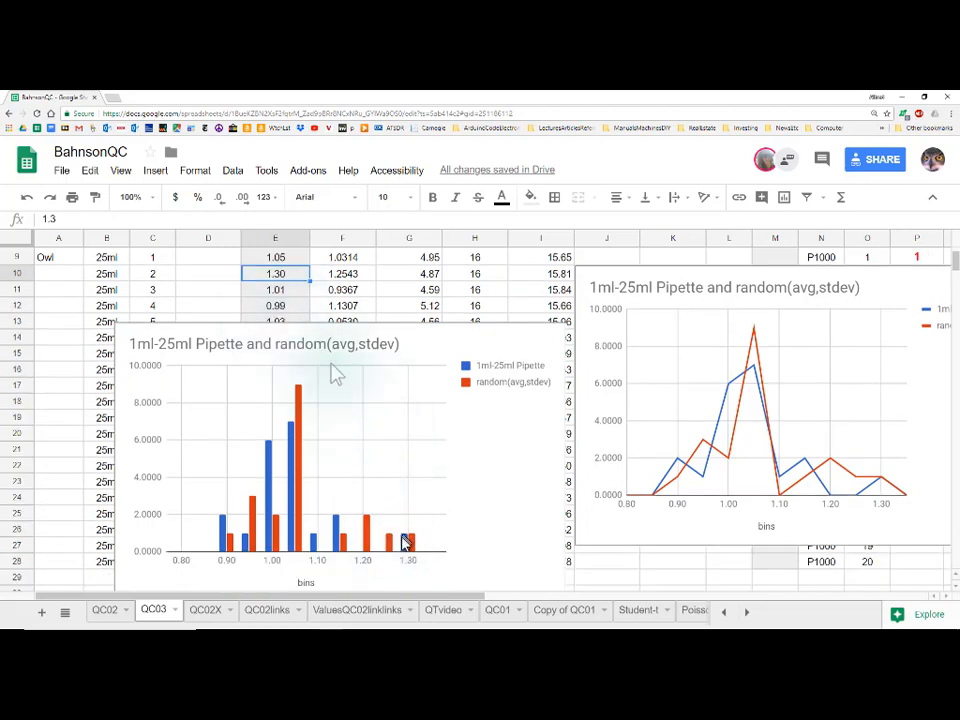
scroll(293, 283, up, 2)
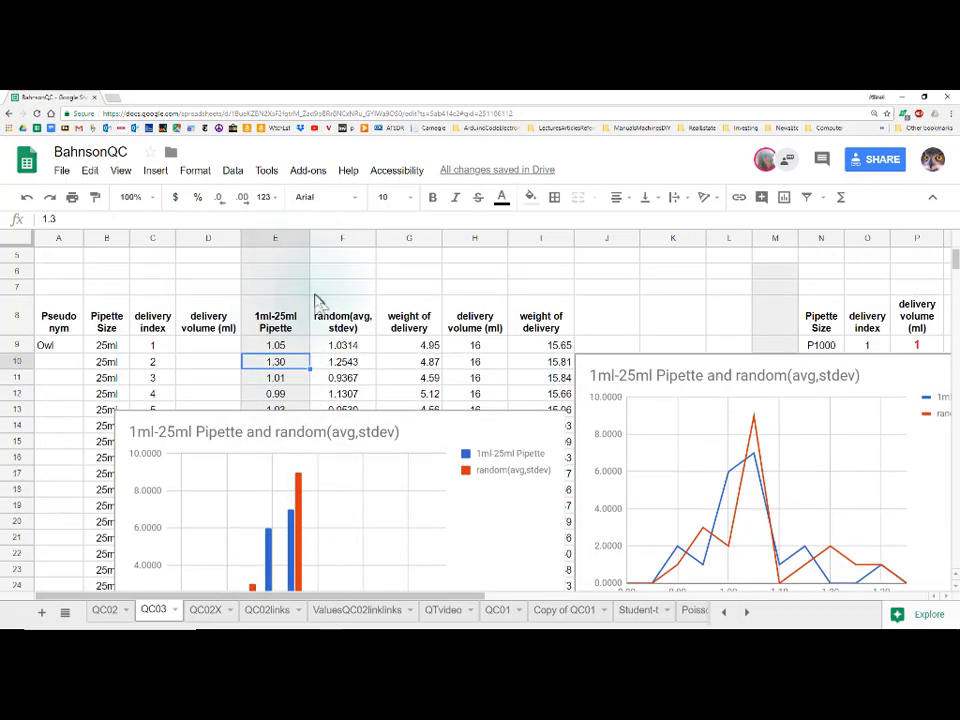
scroll(316, 300, up, 2)
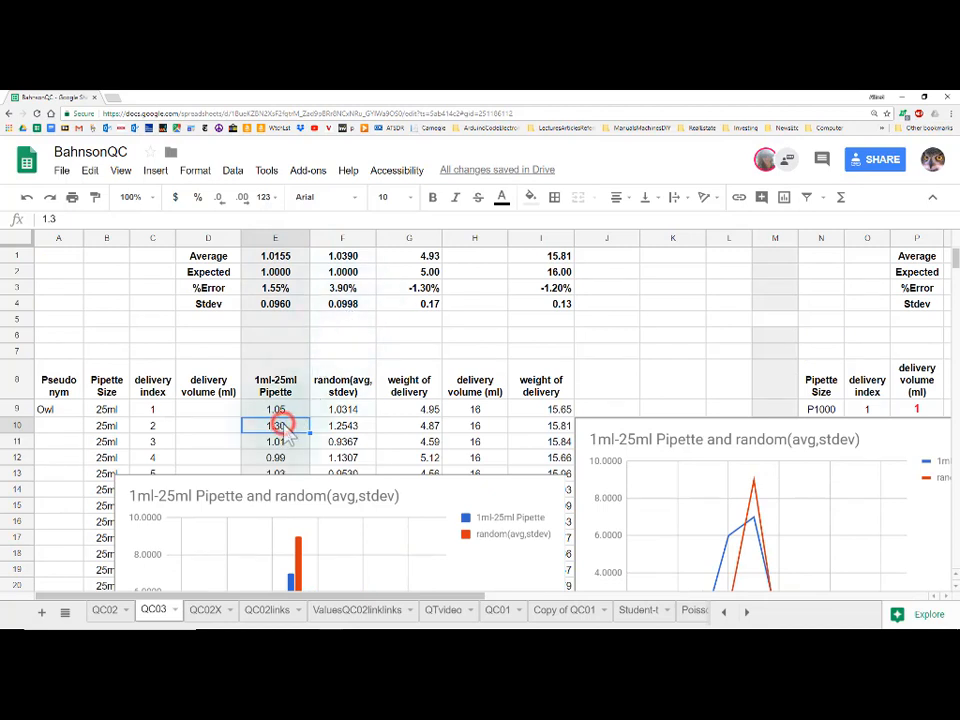
Clear the outlying value in E10, replace it with the original copied from E10 of the QC02 sheet, and center it
key(Escape)
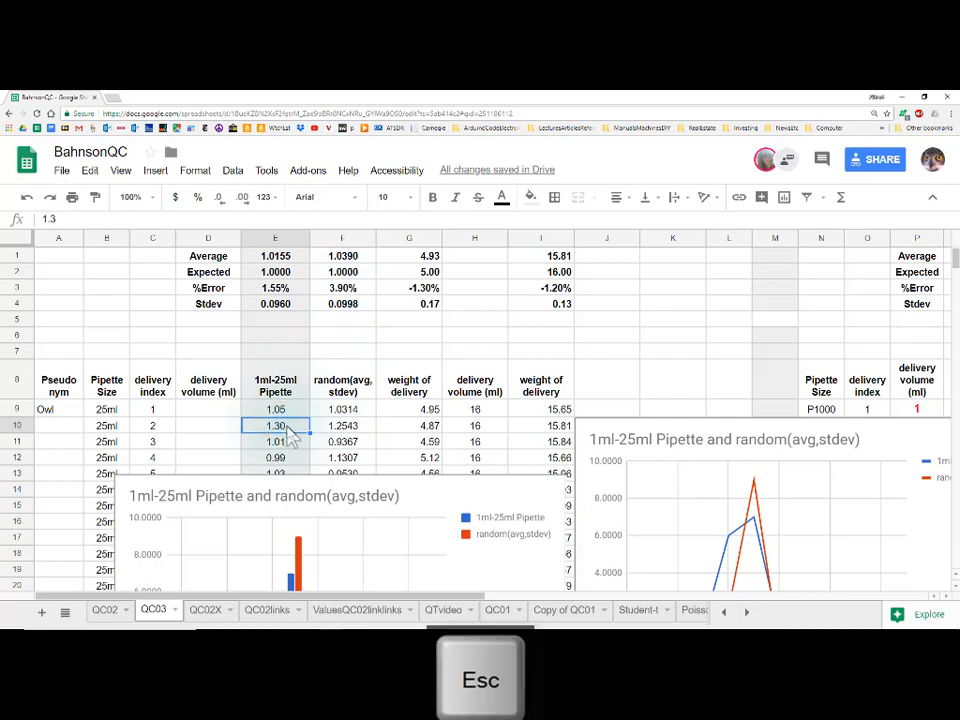
key(Delete)
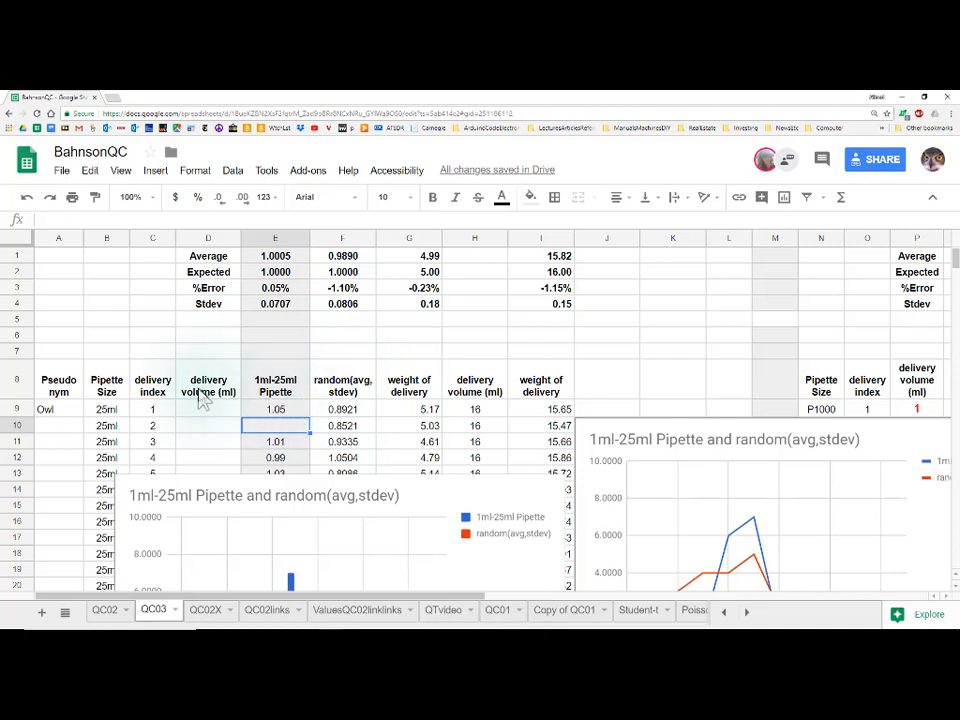
click(103, 609)
click(298, 425)
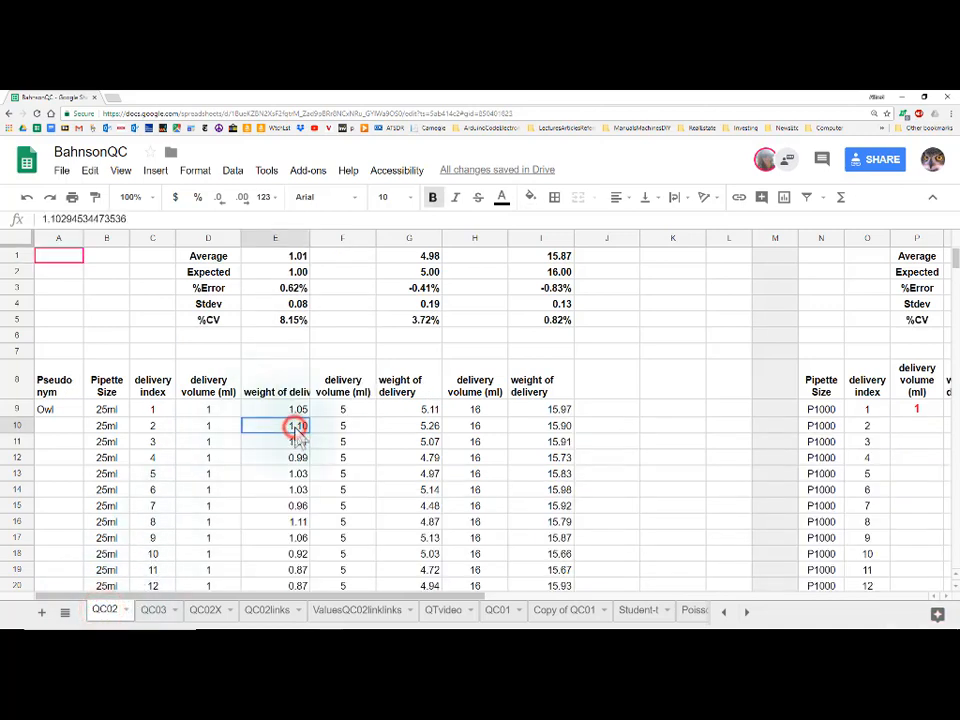
key(ctrl+c)
click(154, 609)
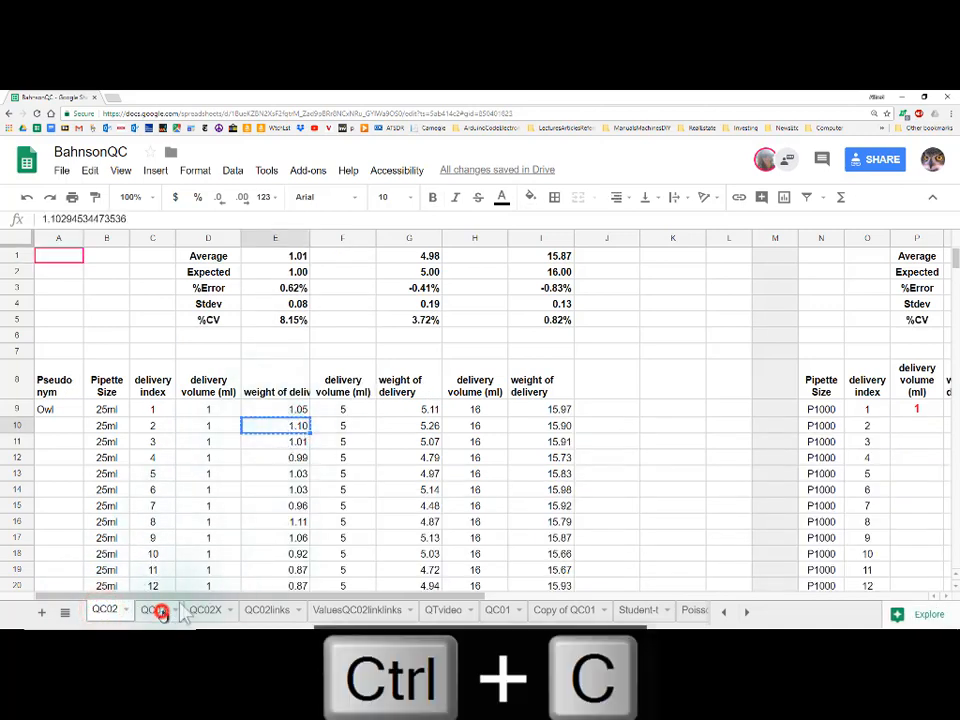
key(ctrl+v)
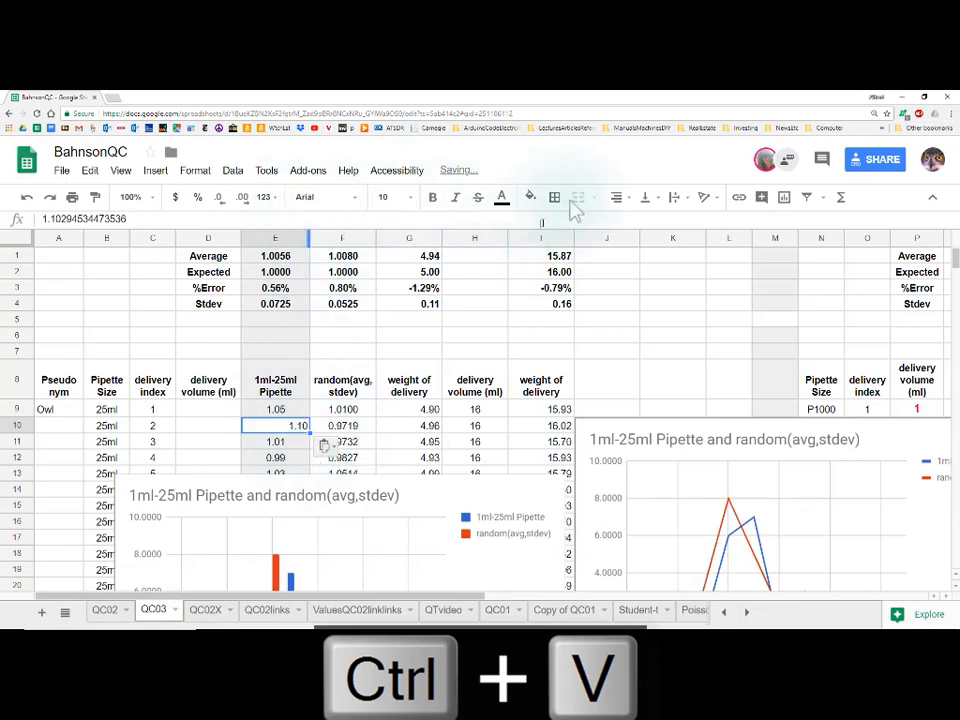
click(617, 197)
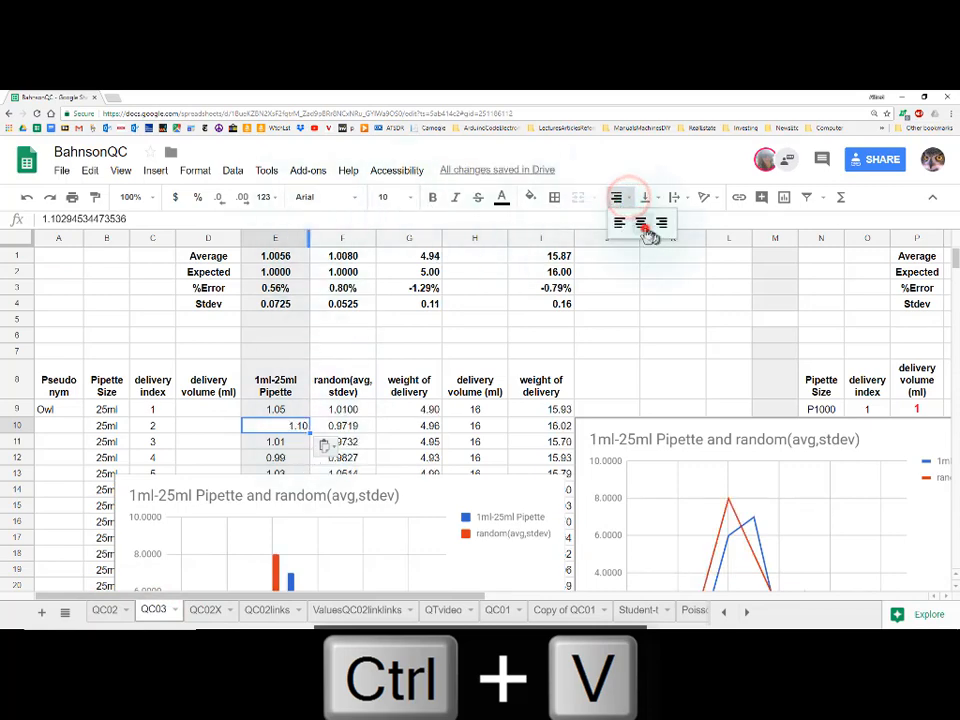
click(643, 225)
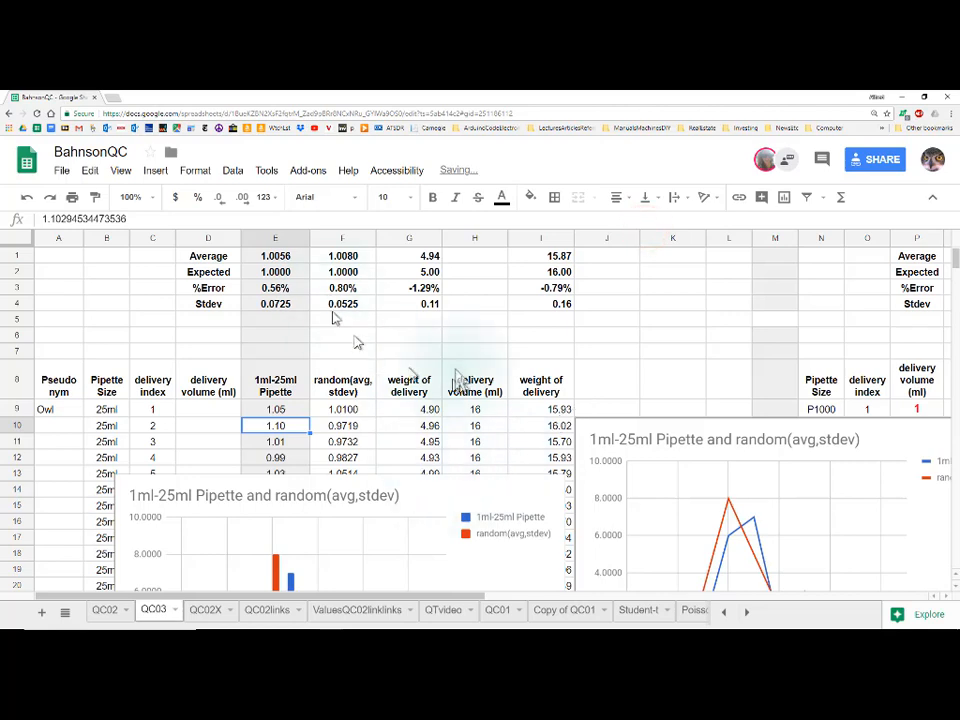
Move the column chart and the line chart so their top edges align just below row 10
scroll(457, 370, down, 3)
scroll(457, 370, up, 3)
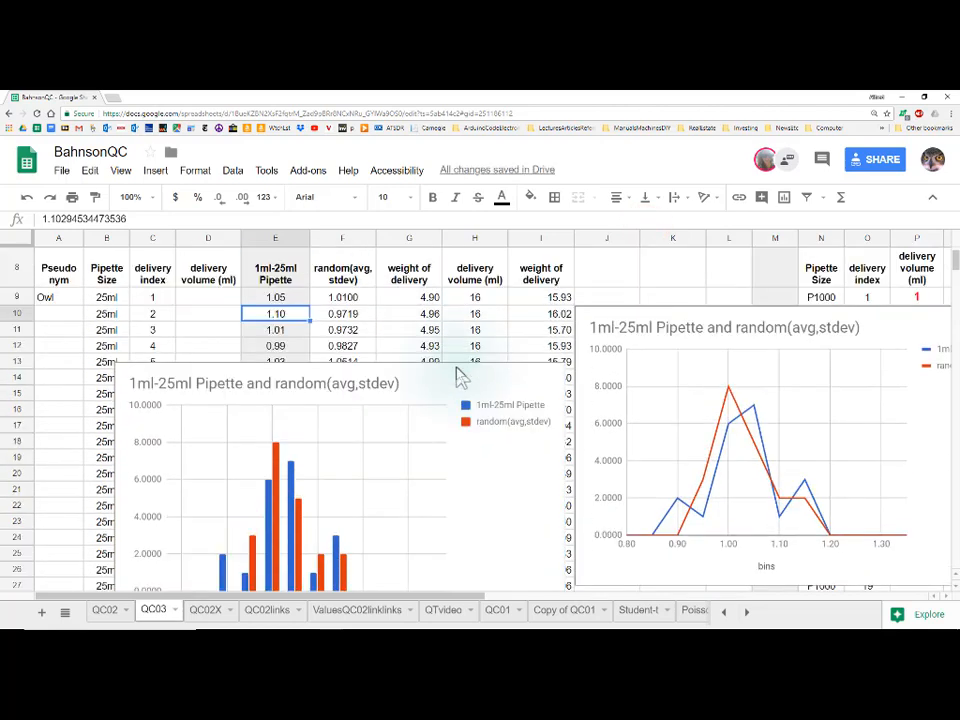
drag(516, 450, 521, 416)
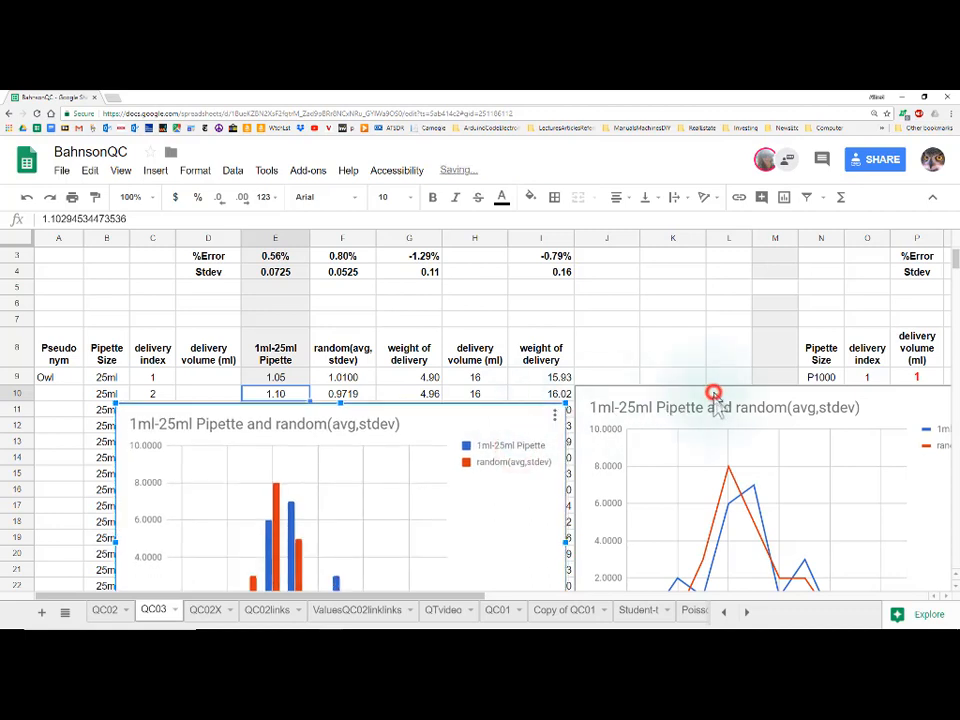
mouse_move(715, 395)
mouse_down()
mouse_move(714, 418)
mouse_move(712, 410)
mouse_up()
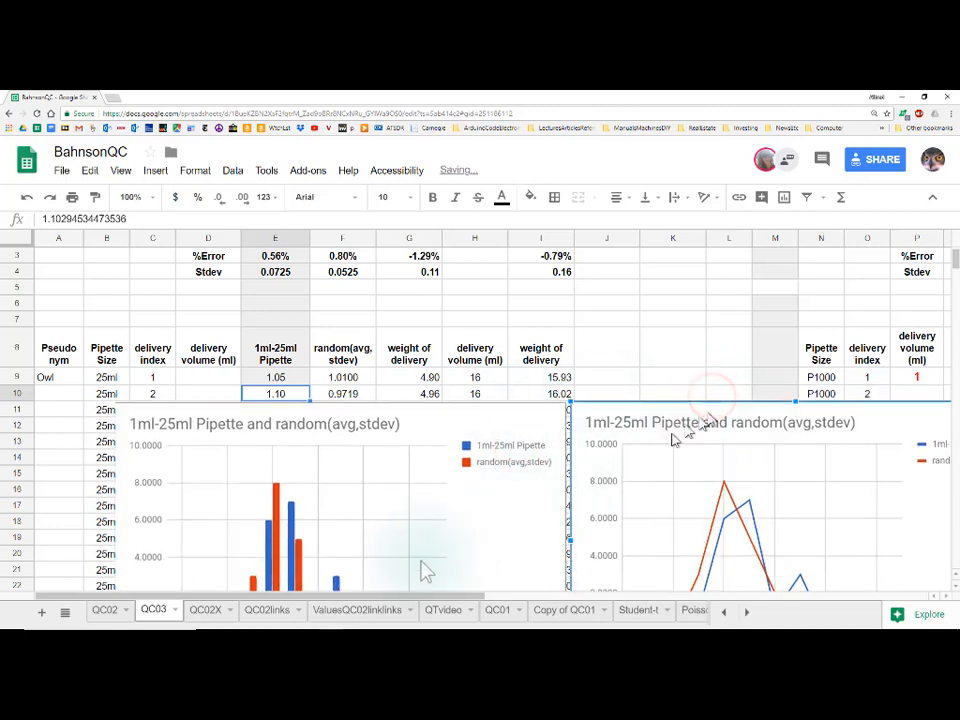
Bring the QC03 Frequency Polygons document into view and review overview steps 8 to 10 on regenerating random numbers and questionable data points
click(924, 97)
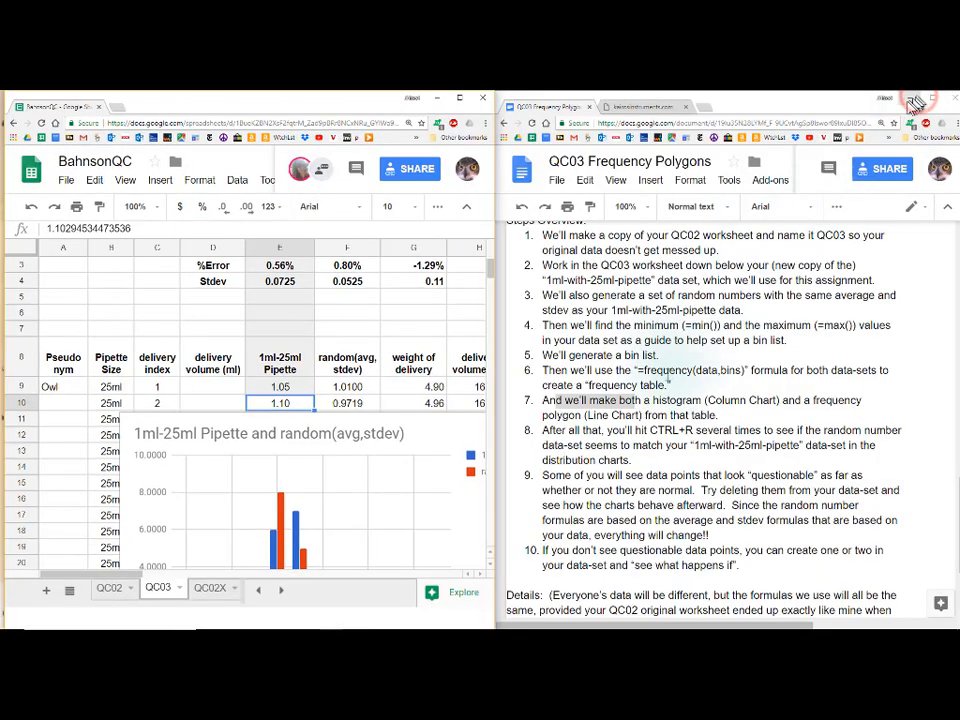
drag(548, 436, 773, 456)
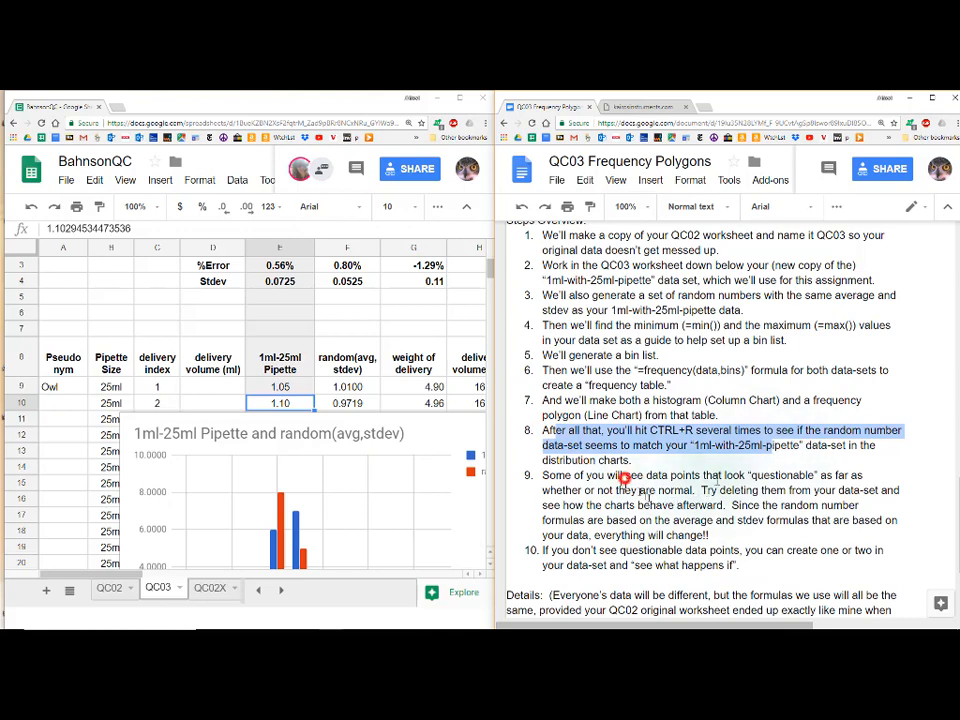
drag(621, 475, 772, 505)
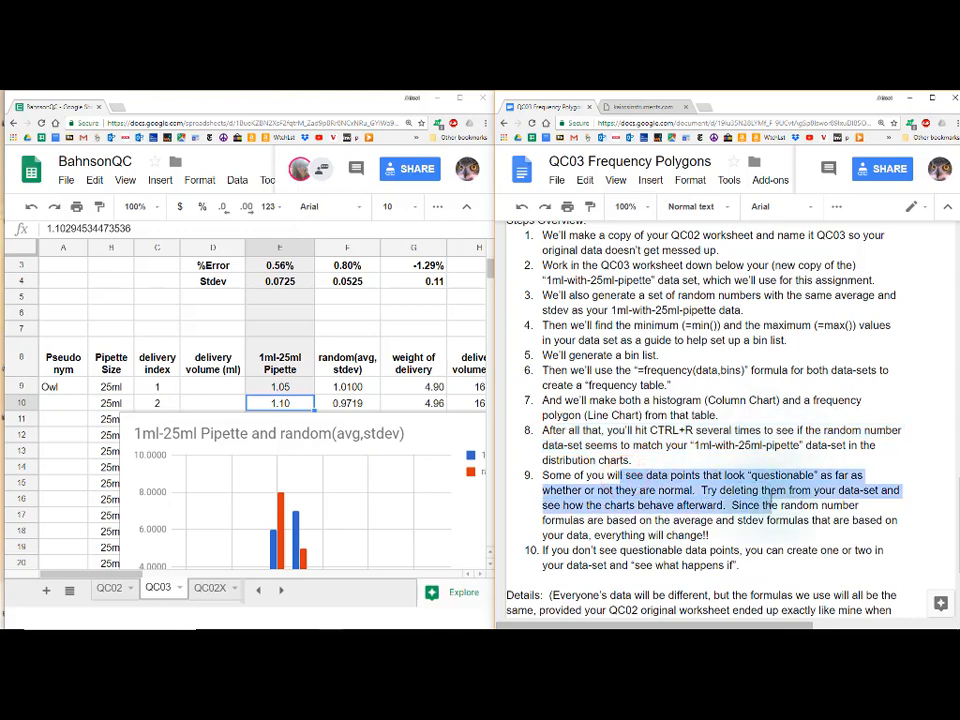
scroll(773, 497, down, 2)
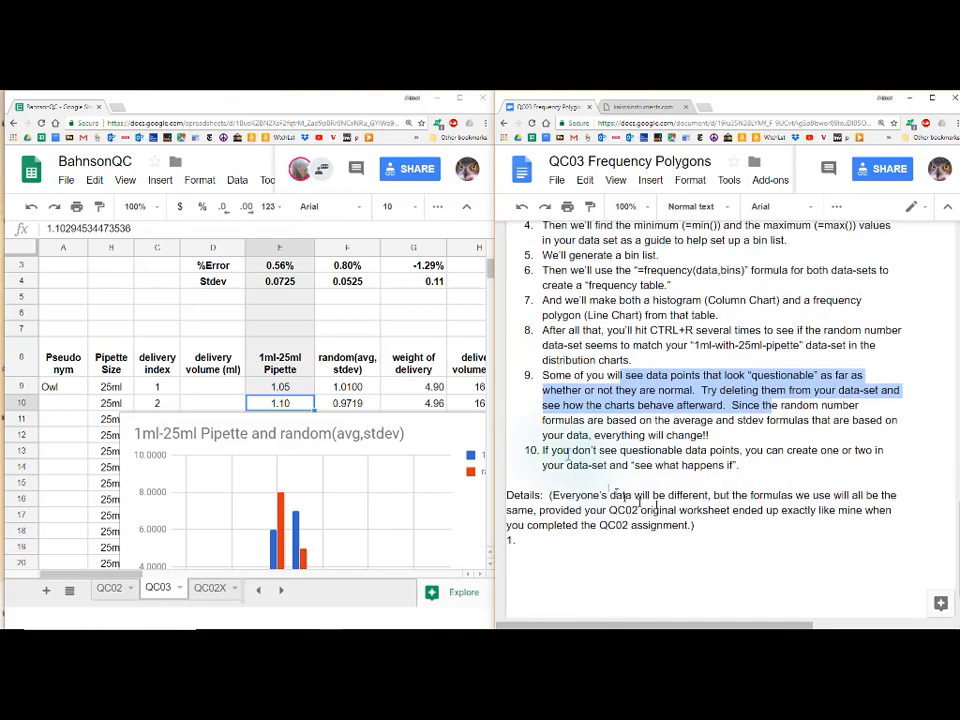
drag(556, 452, 785, 465)
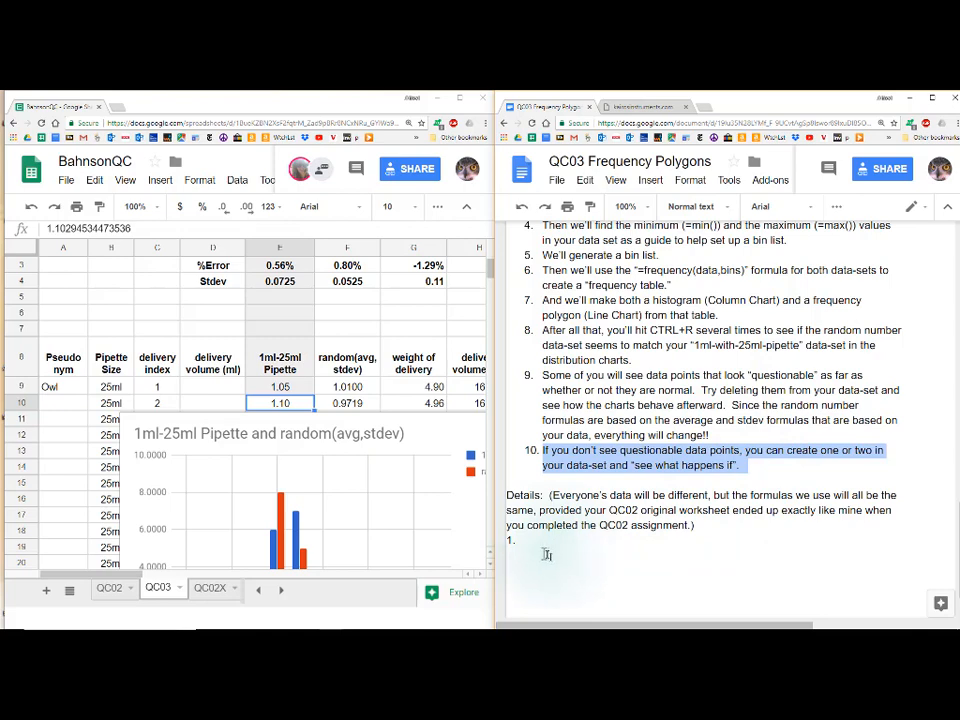
mouse_move(600, 627)
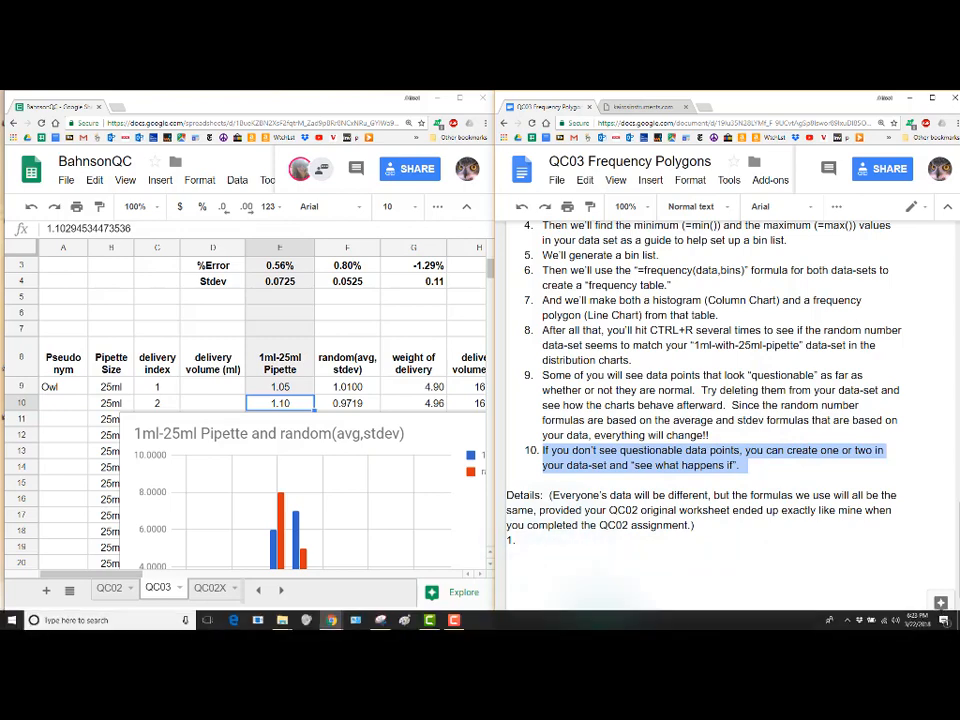
click(453, 621)
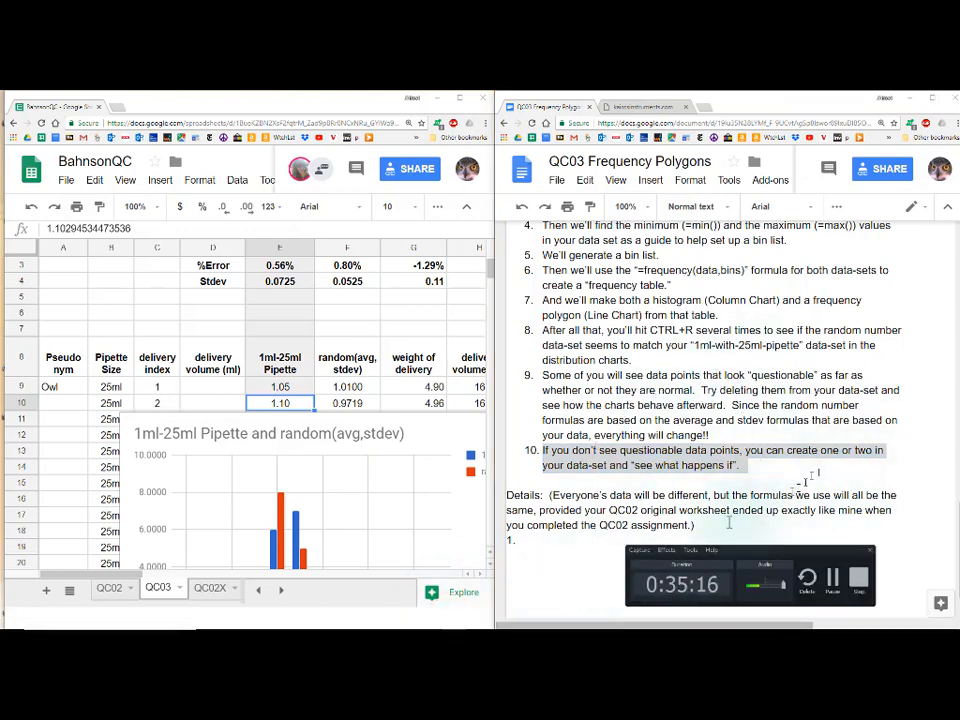
Return to the full-size BahnsonQC spreadsheet and place the column chart and line chart side by side below row 11
click(424, 440)
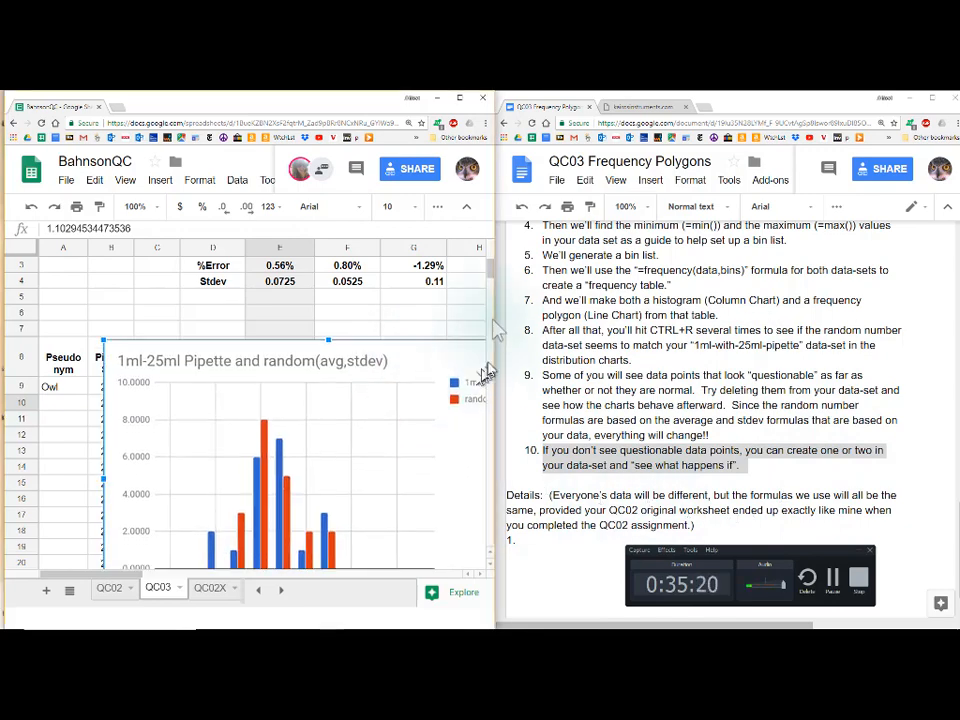
click(459, 98)
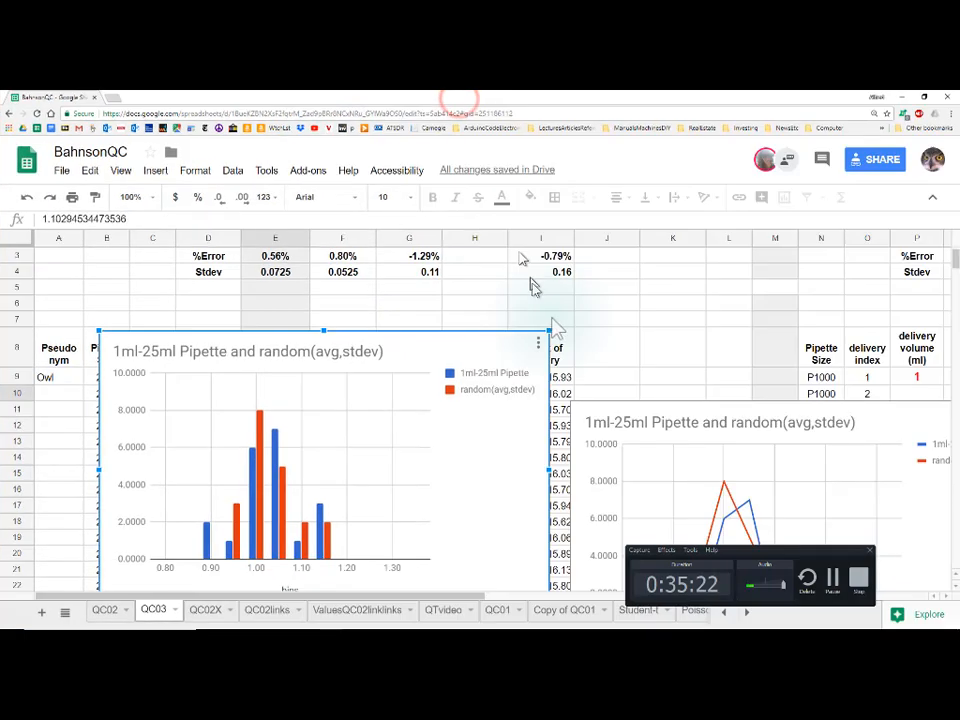
scroll(553, 268, down, 5)
scroll(553, 320, down, 2)
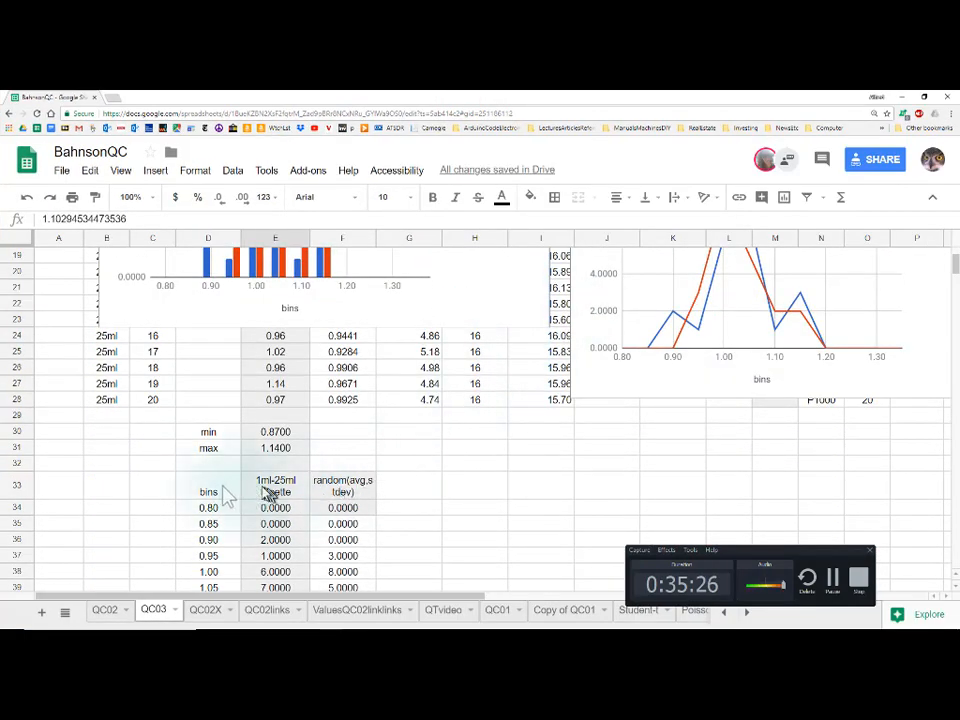
scroll(365, 454, up, 5)
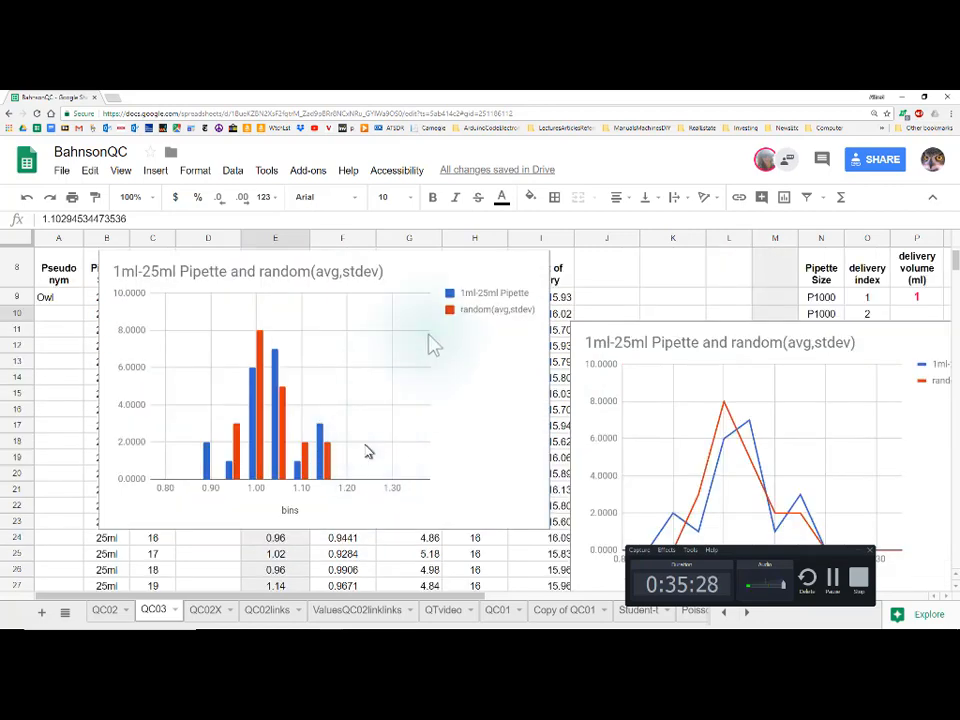
drag(455, 352, 311, 452)
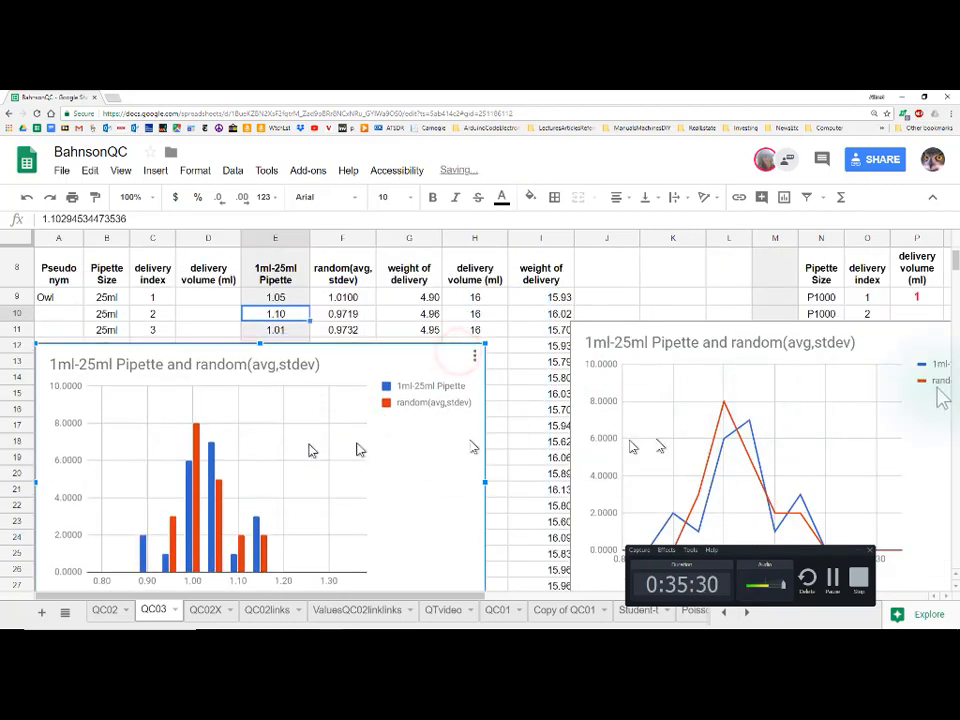
drag(889, 362, 806, 377)
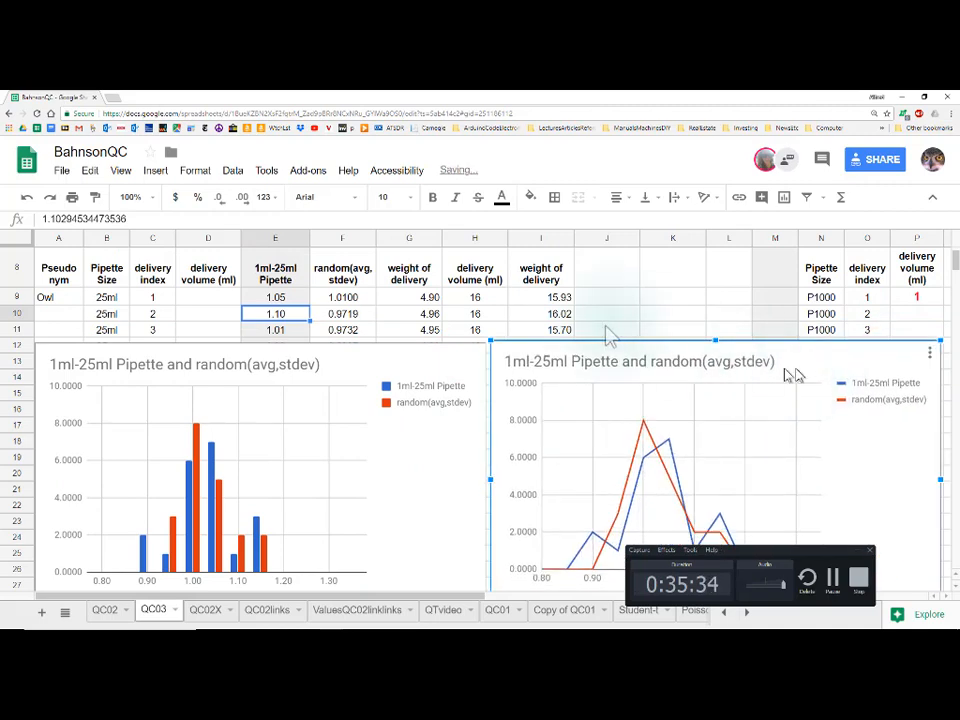
Move the column chart down to about row 38 to uncover the pipette and random data above it
key(ctrl+minus)
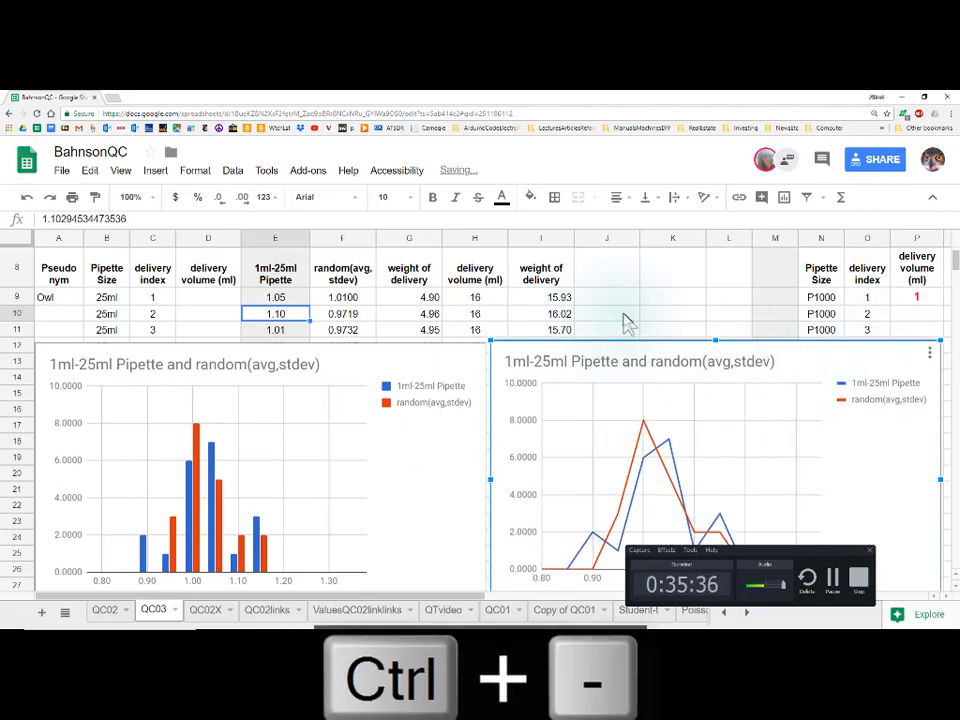
key(ctrl+minus)
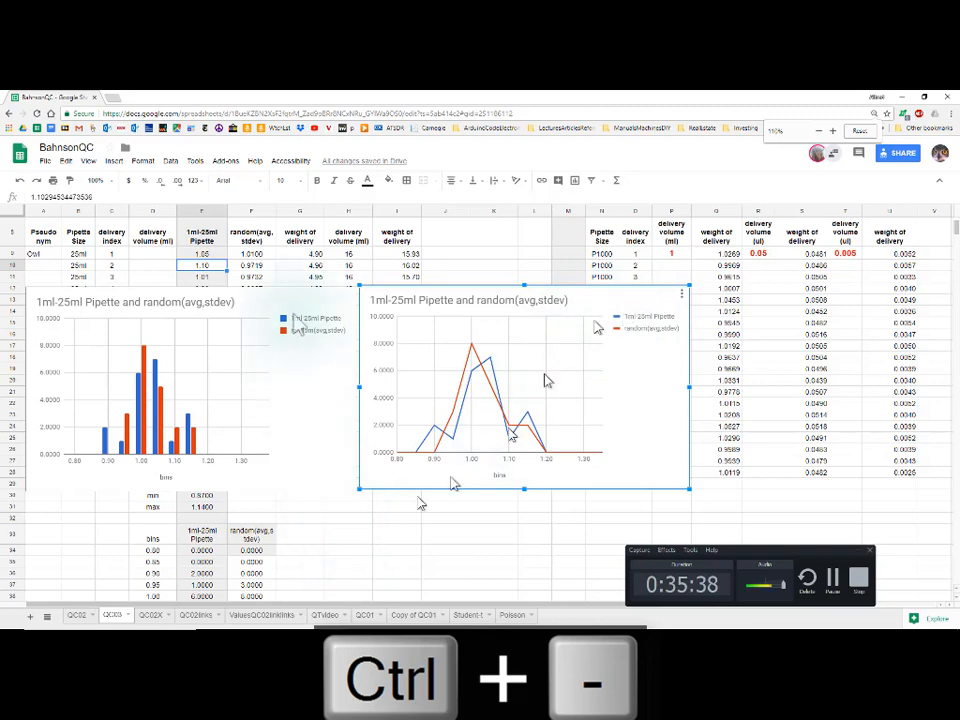
click(319, 300)
drag(319, 305, 505, 617)
Copy the random-number formula from F9 into H9, beside the first weight-of-delivery column
click(252, 254)
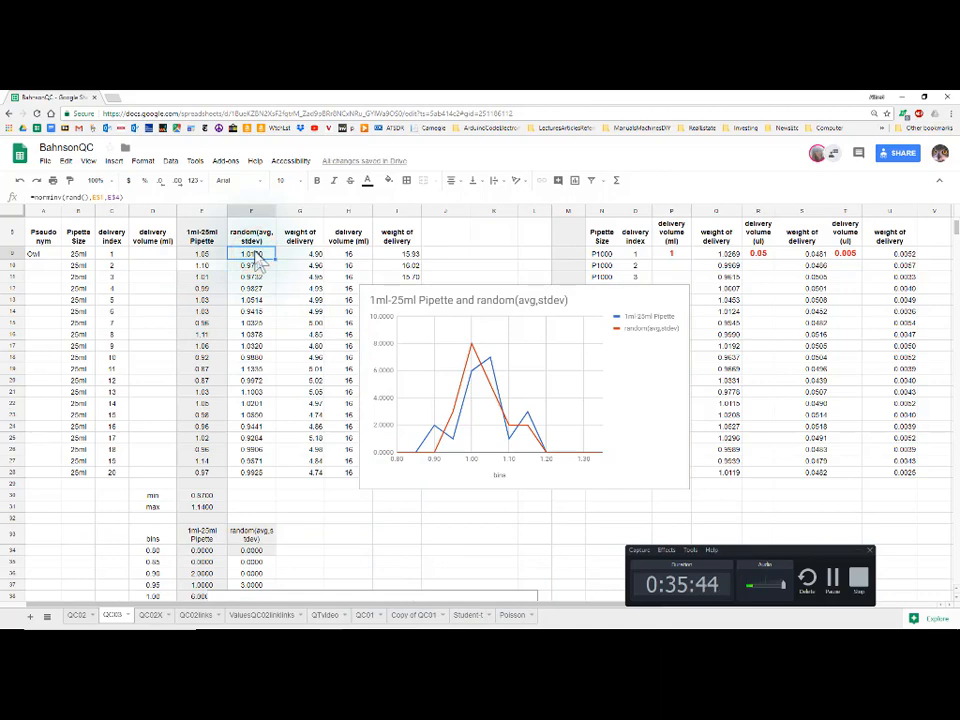
key(ctrl+c)
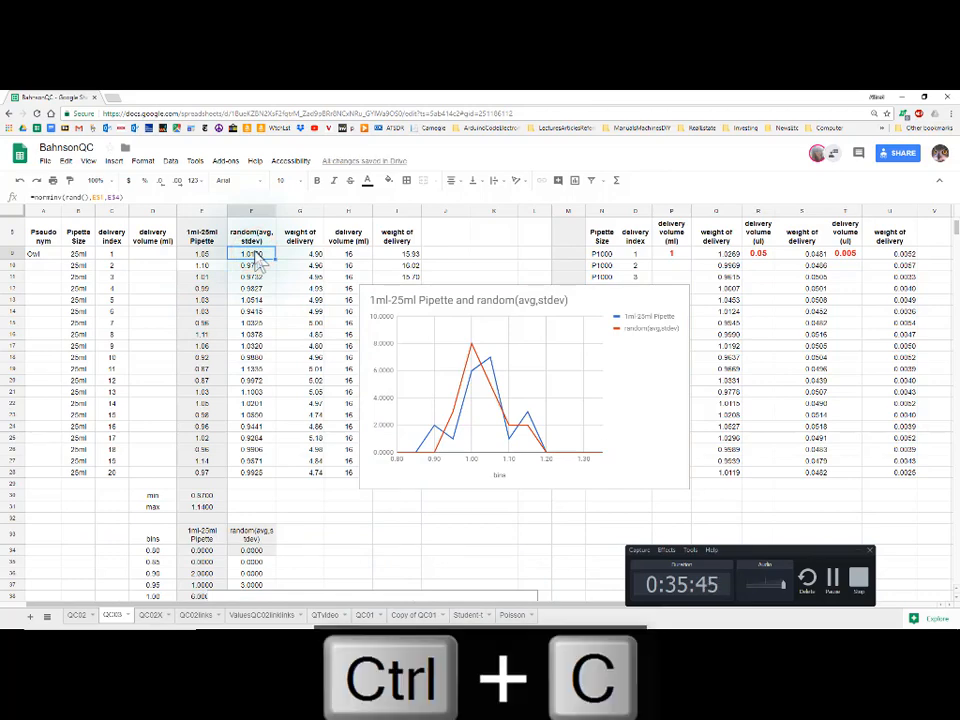
click(347, 254)
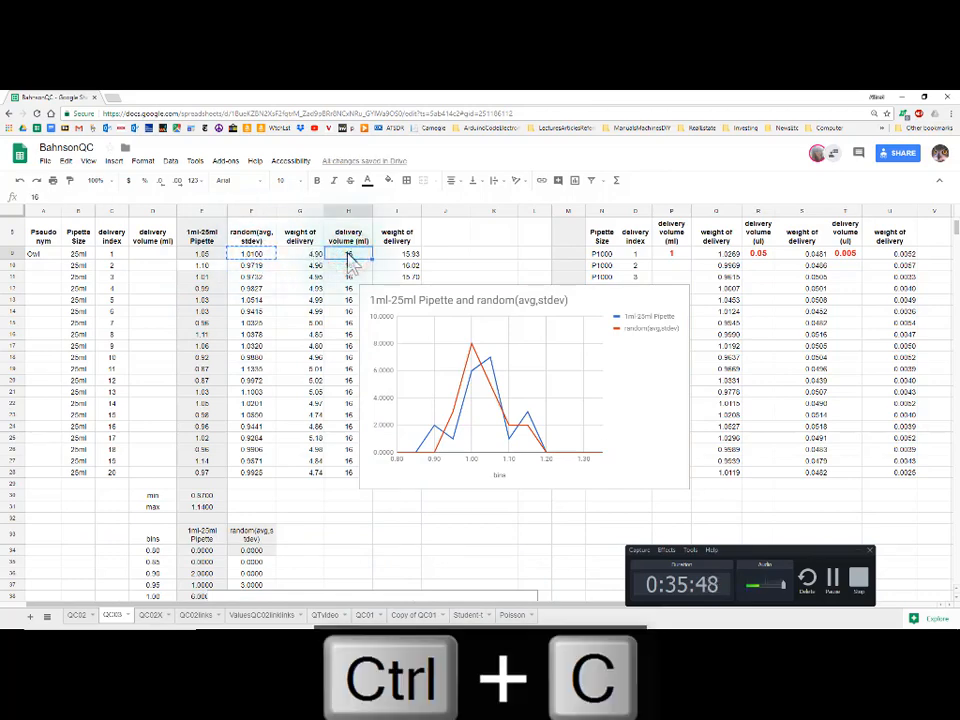
key(ctrl+v)
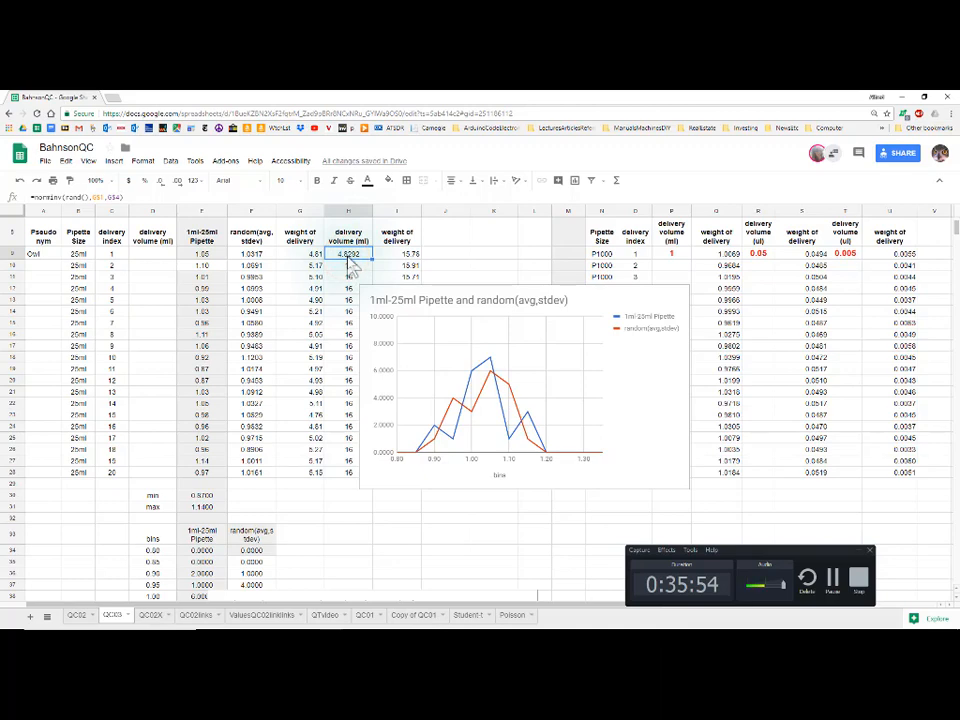
Check which average and standard deviation cells the norminv formula in H9 refers to
scroll(350, 262, up, 3)
click(345, 335)
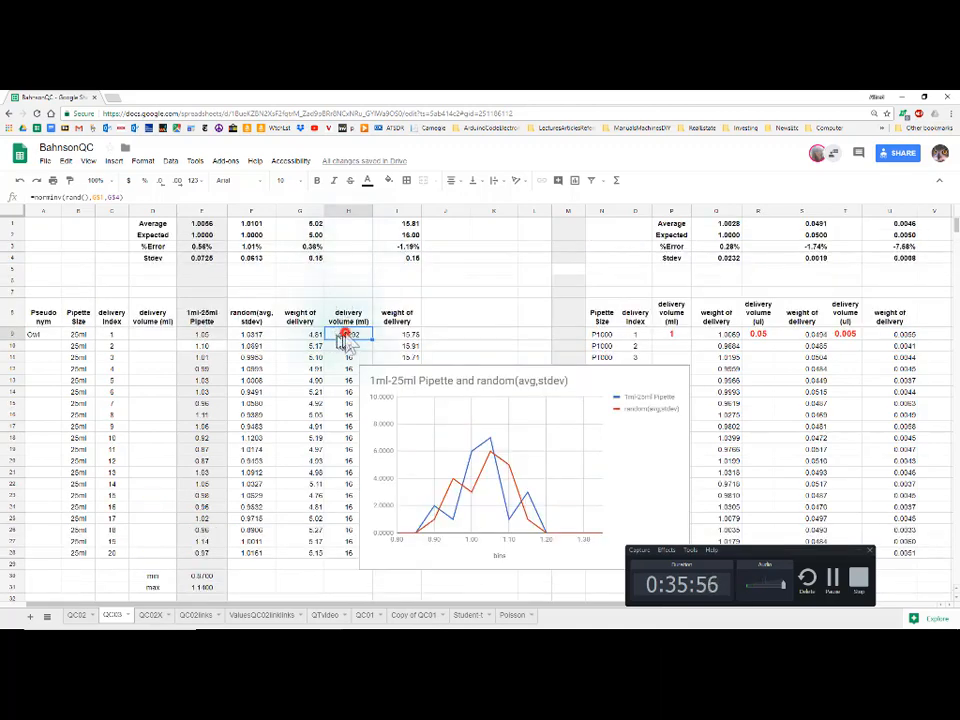
double_click(345, 335)
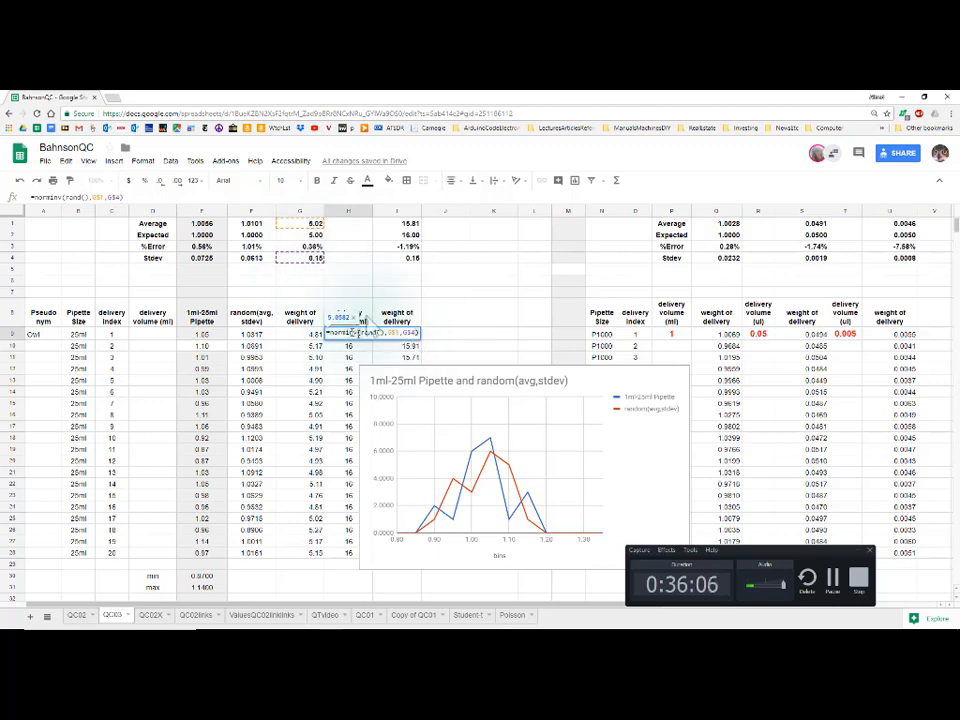
click(349, 280)
click(352, 340)
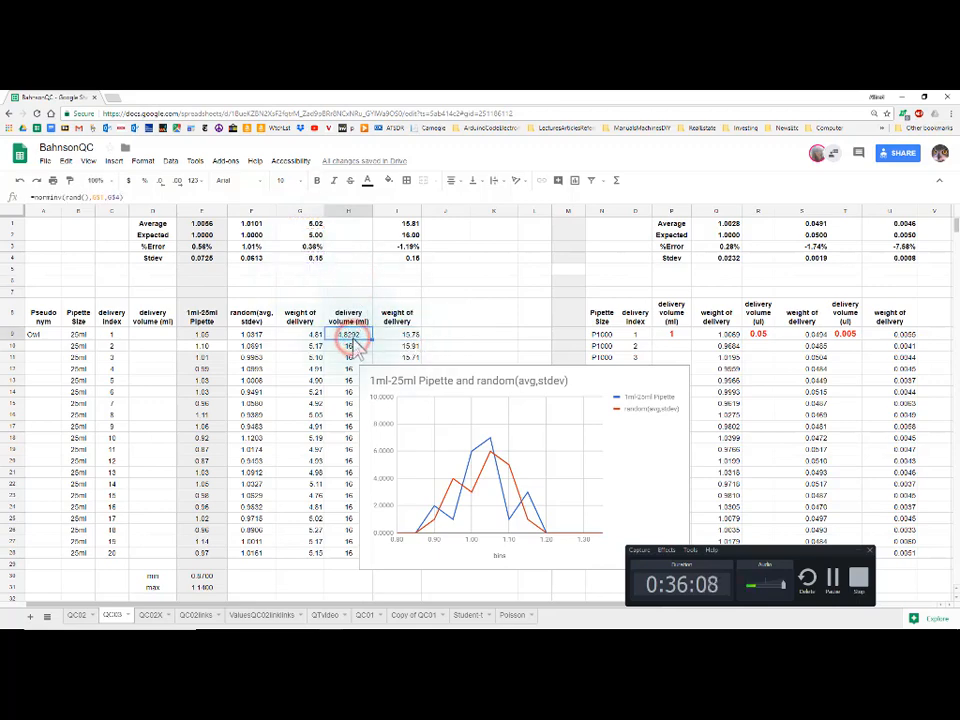
Copy the norminv formula from H9 into J9, beside the weight of delivery in column I
key(ctrl+c)
key(ctrl+v)
key(ctrl+v)
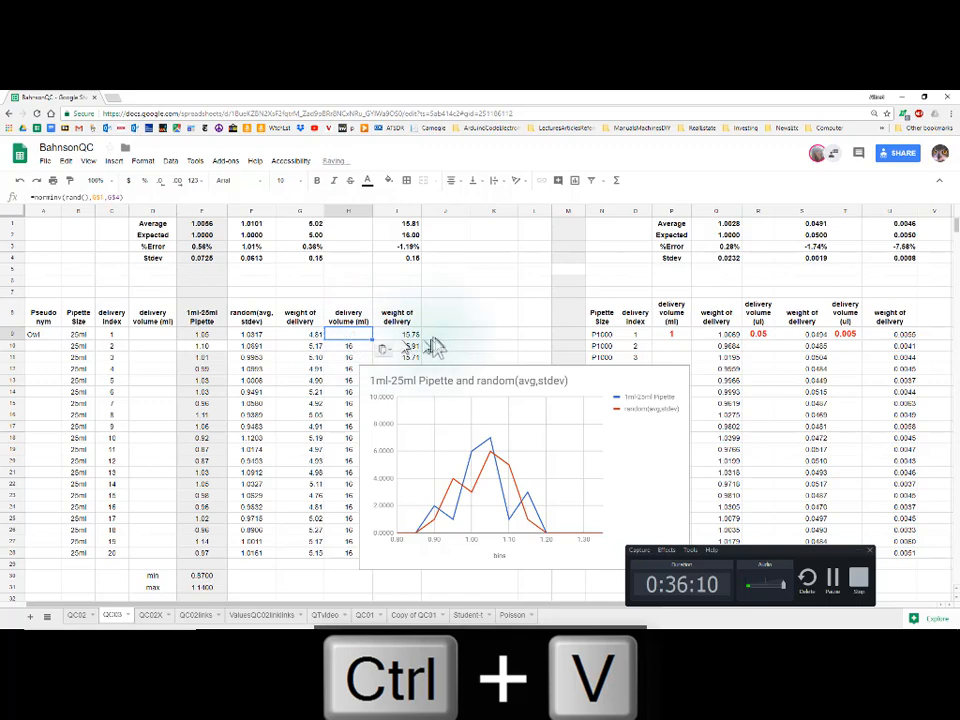
click(428, 338)
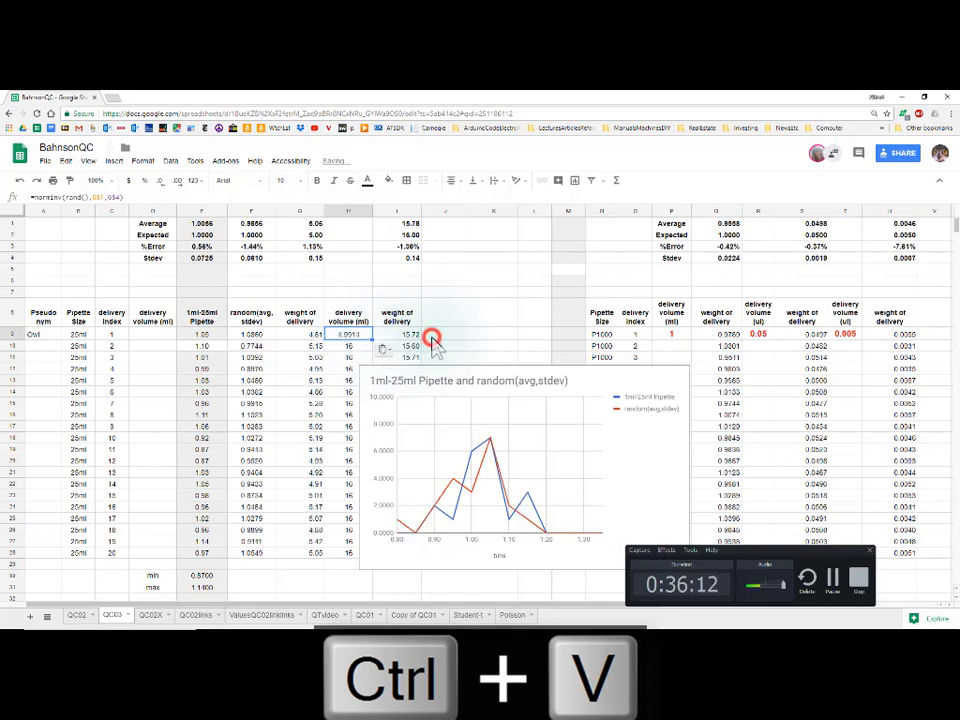
key(ctrl+v)
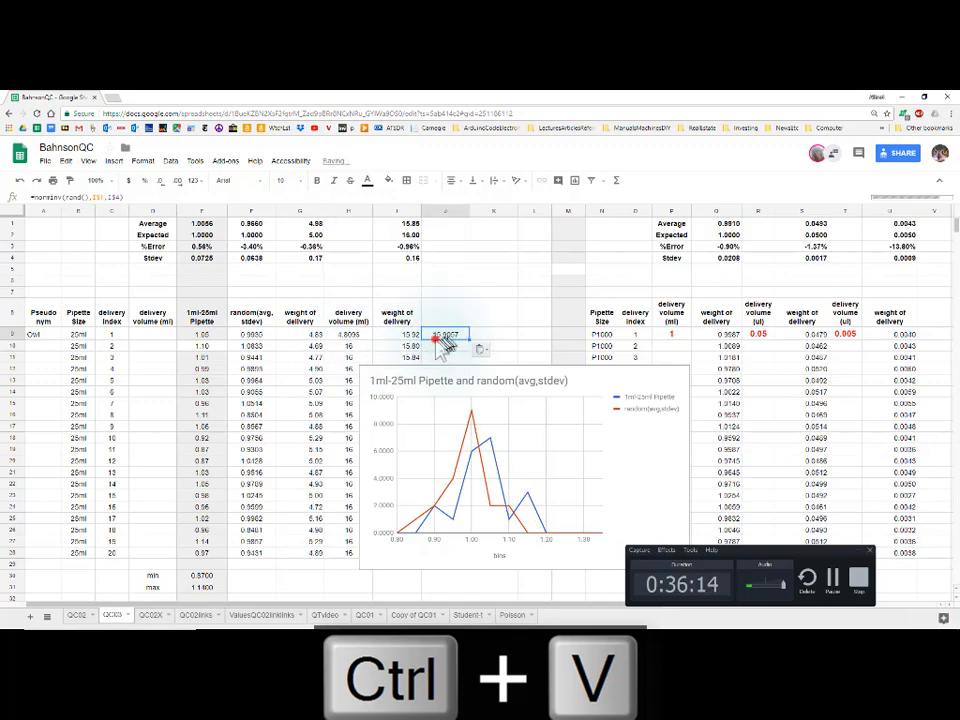
Check which average and standard deviation cells the norminv formula in J9 refers to
click(438, 339)
double_click(440, 337)
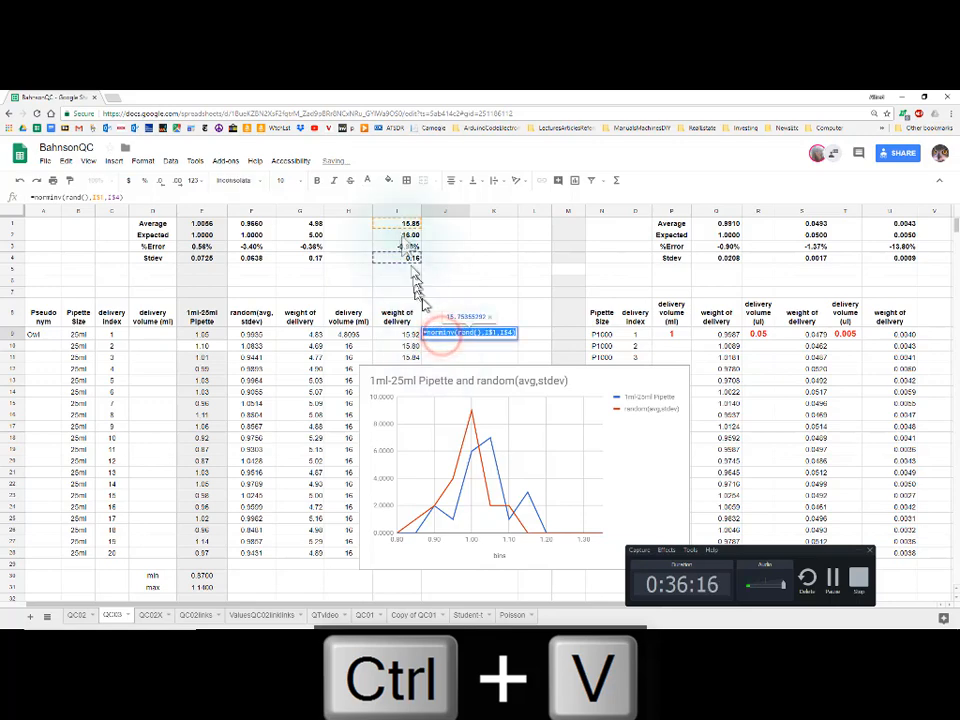
Copy the norminv formula from H9 down the delivery column through H28
click(348, 336)
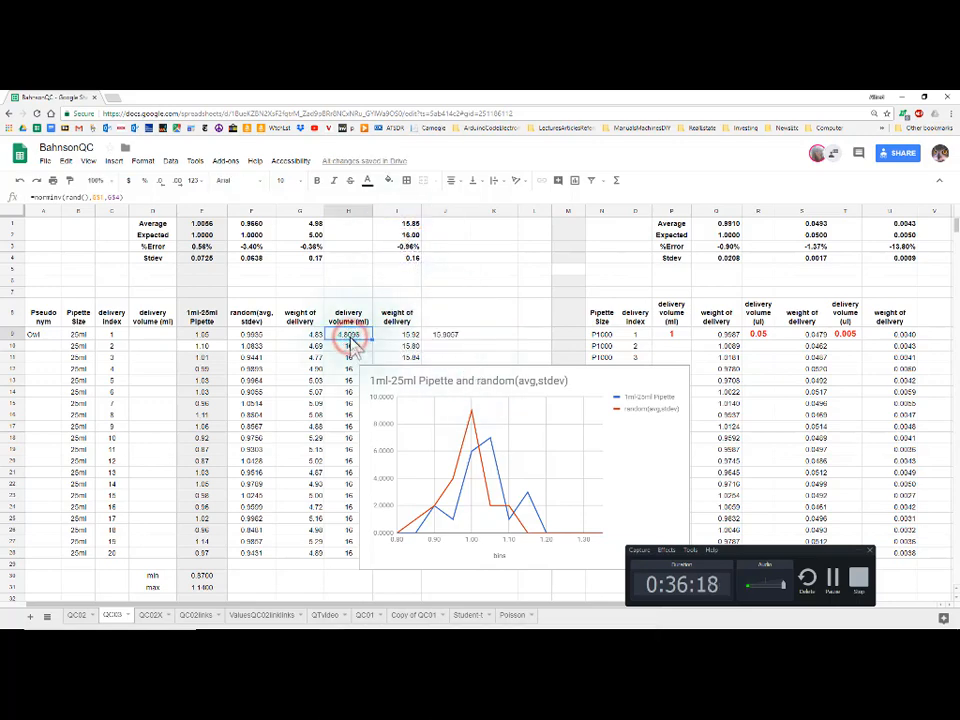
key(ctrl+c)
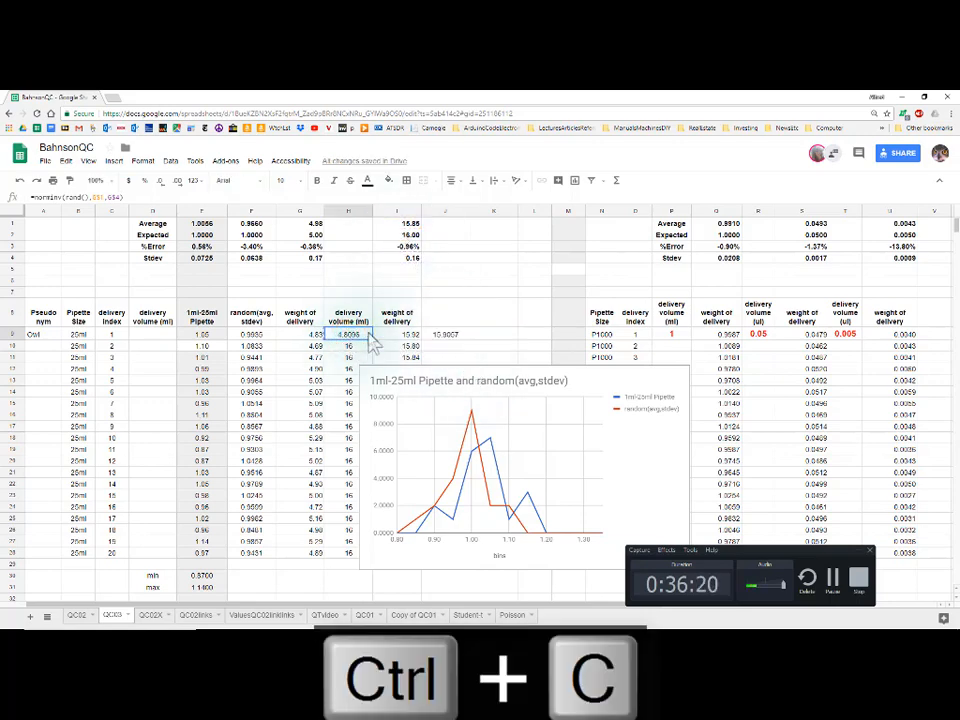
key(ctrl+shift+Down)
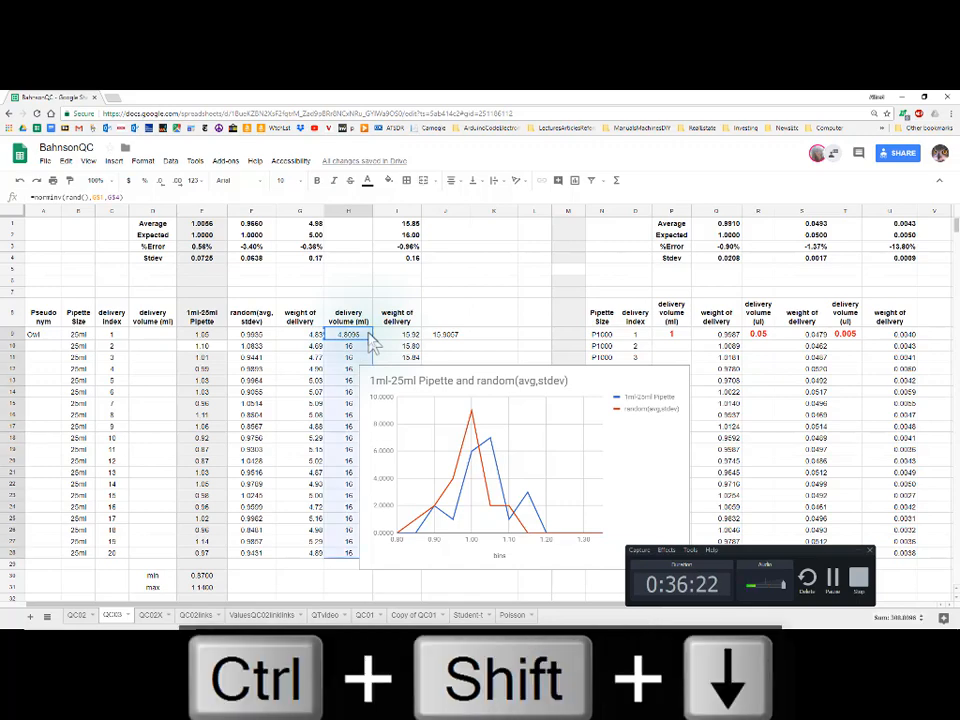
key(ctrl+v)
Copy the norminv formula in J9 and move the line chart over the P1000 columns to uncover the cells below J9
click(438, 337)
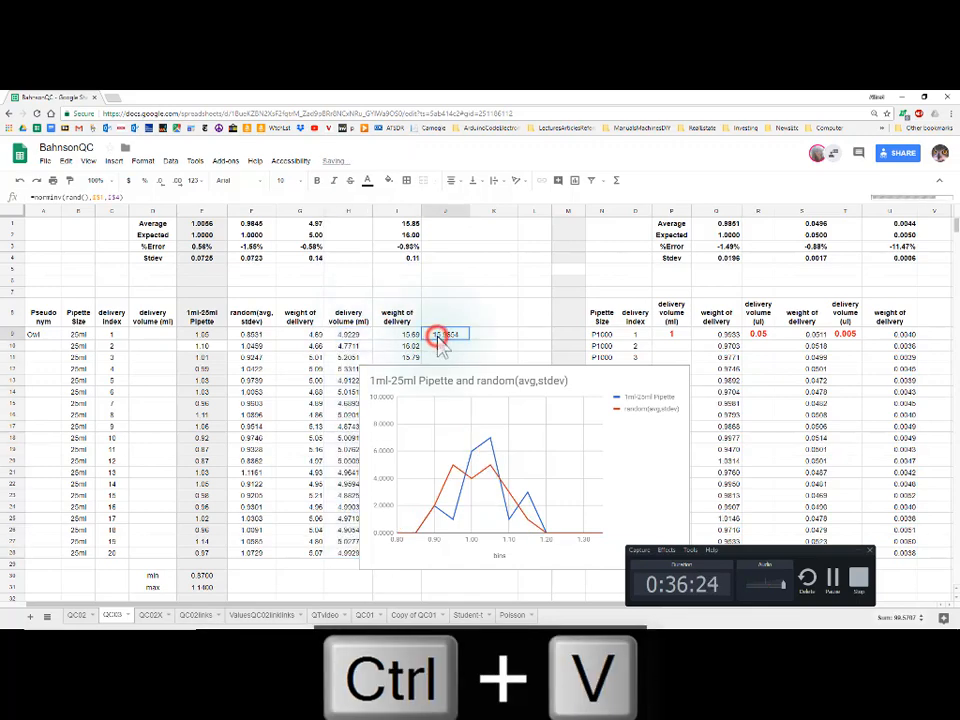
key(ctrl+c)
click(449, 346)
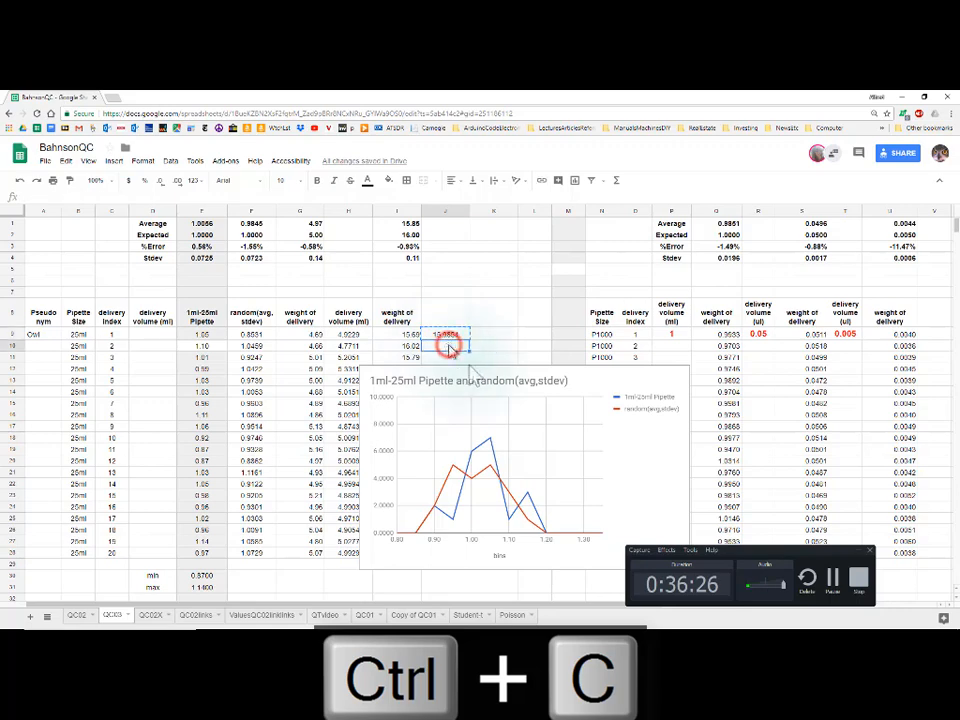
drag(476, 372, 731, 386)
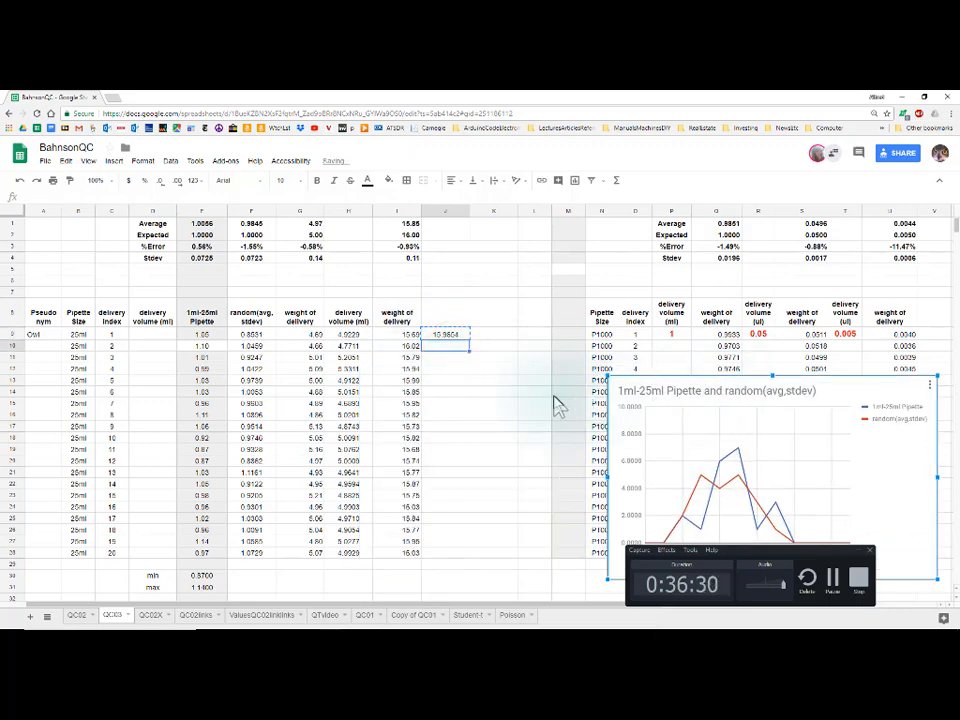
key(shift+Down)
key(shift+Down)
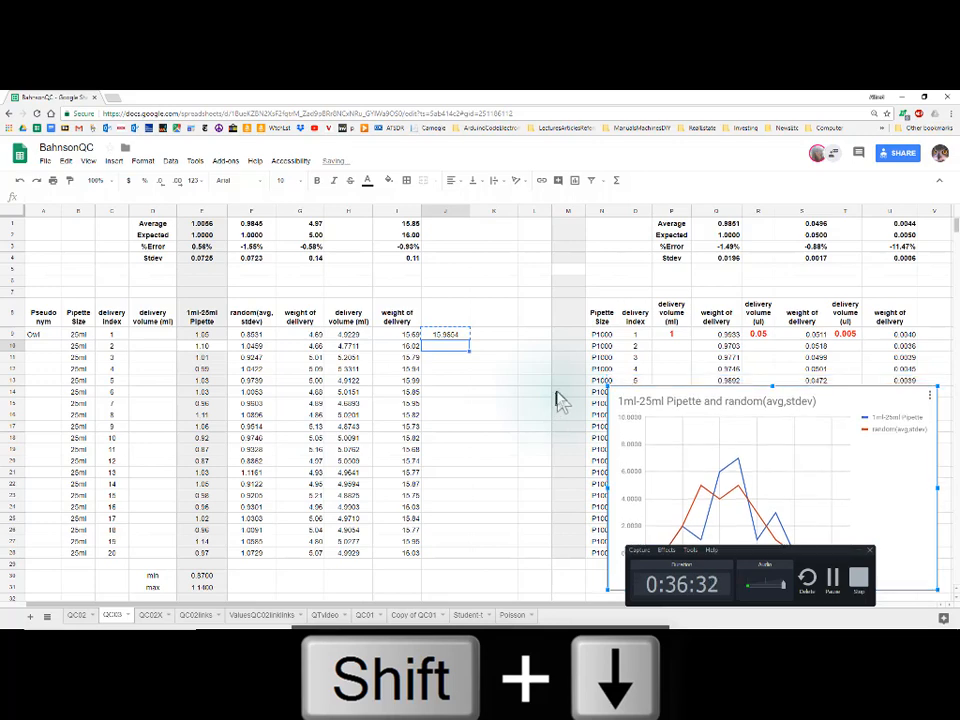
Fill J10 through J28 with the copied norminv formula
click(441, 347)
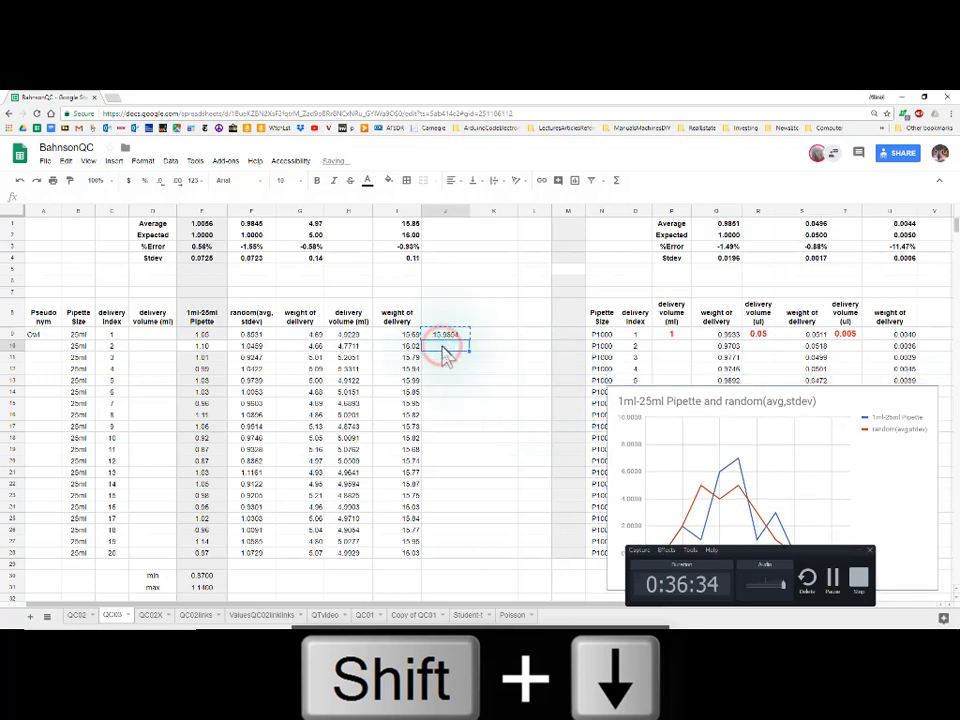
key(shift+Down)
key(shift+Down)
key(shift+Down)
key(shift+Down)
key(shift+Down)
key(shift+Down)
key(shift+Down)
key(shift+Down)
key(shift+Down)
key(shift+Down)
key(shift+Down)
key(shift+Down)
key(shift+Down)
key(shift+Down)
key(shift+Down)
key(shift+Down)
key(shift+Down)
key(shift+Down)
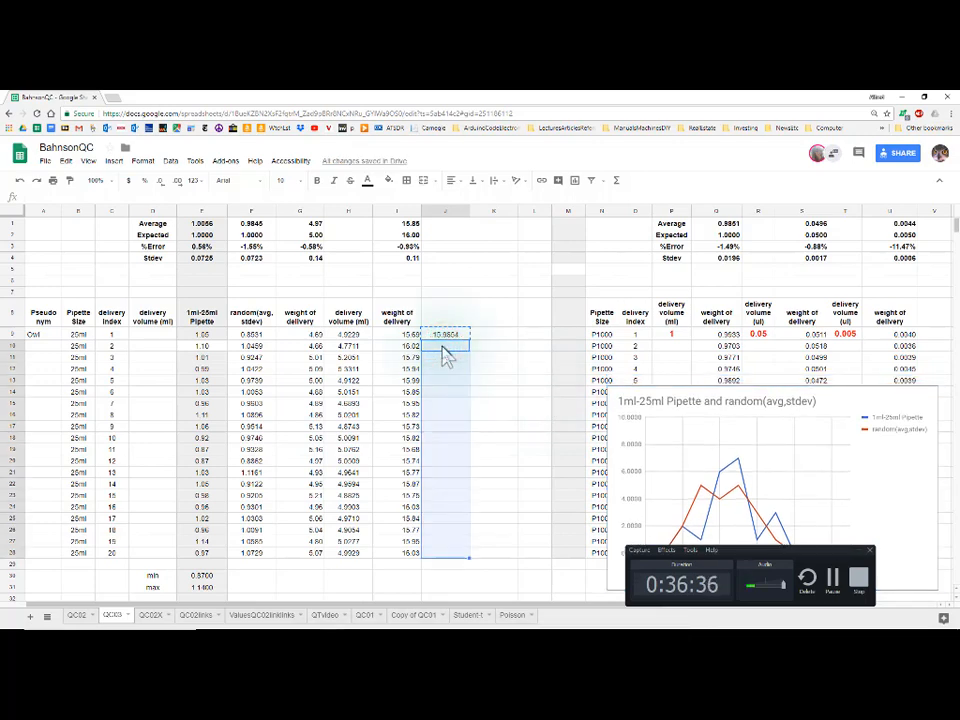
key(ctrl+v)
Copy the min and max formulas from E30:E31 across to columns F through J
scroll(440, 360, down, 3)
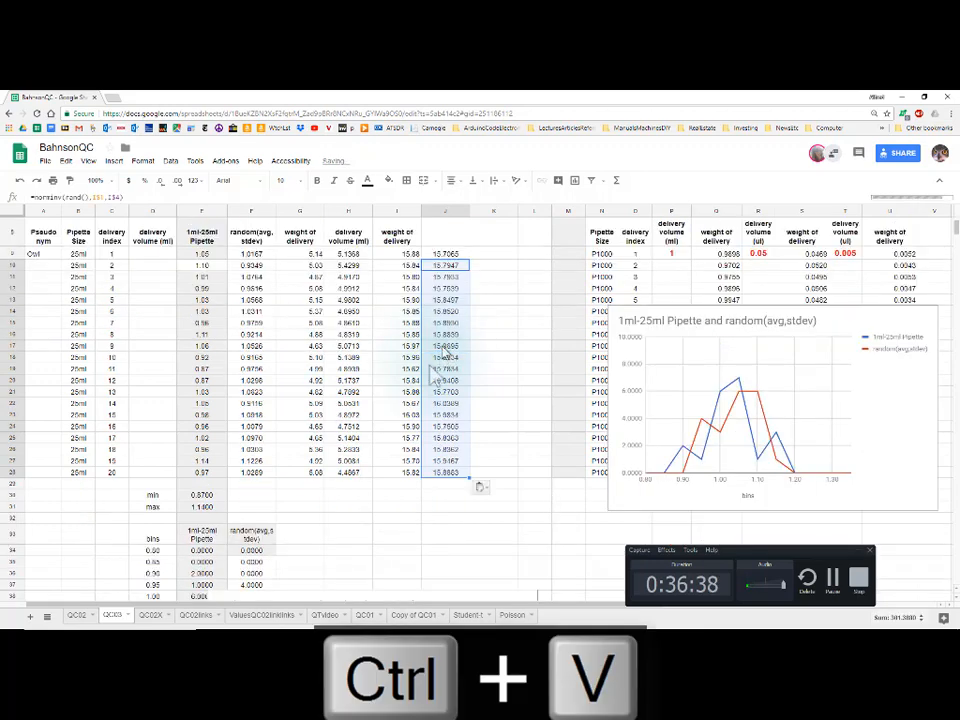
click(157, 432)
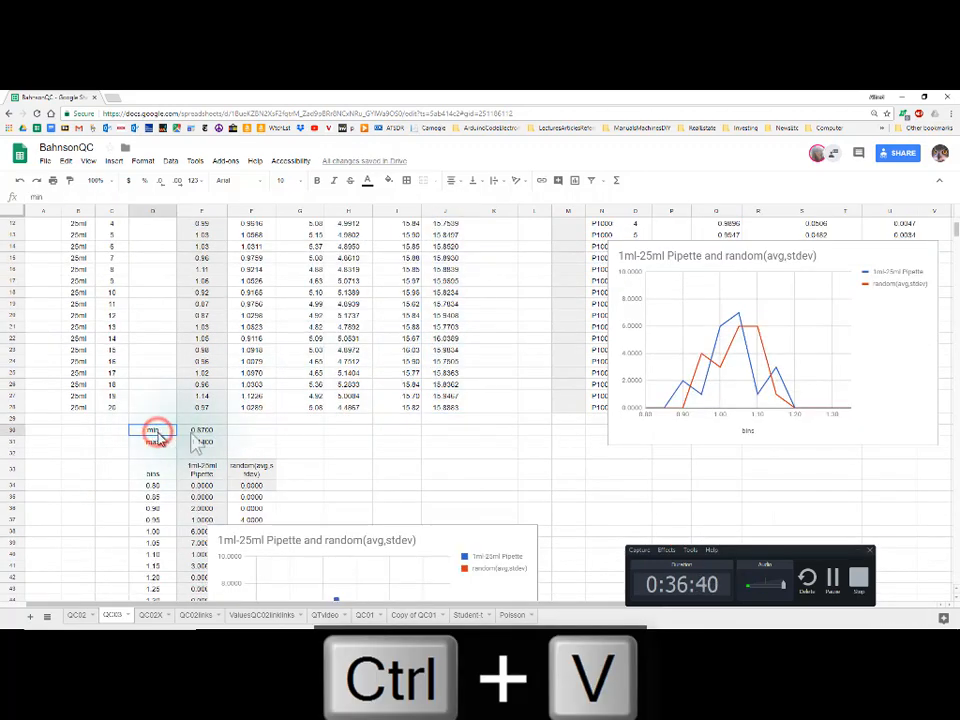
drag(193, 430, 467, 452)
key(ctrl+c)
key(ctrl+v)
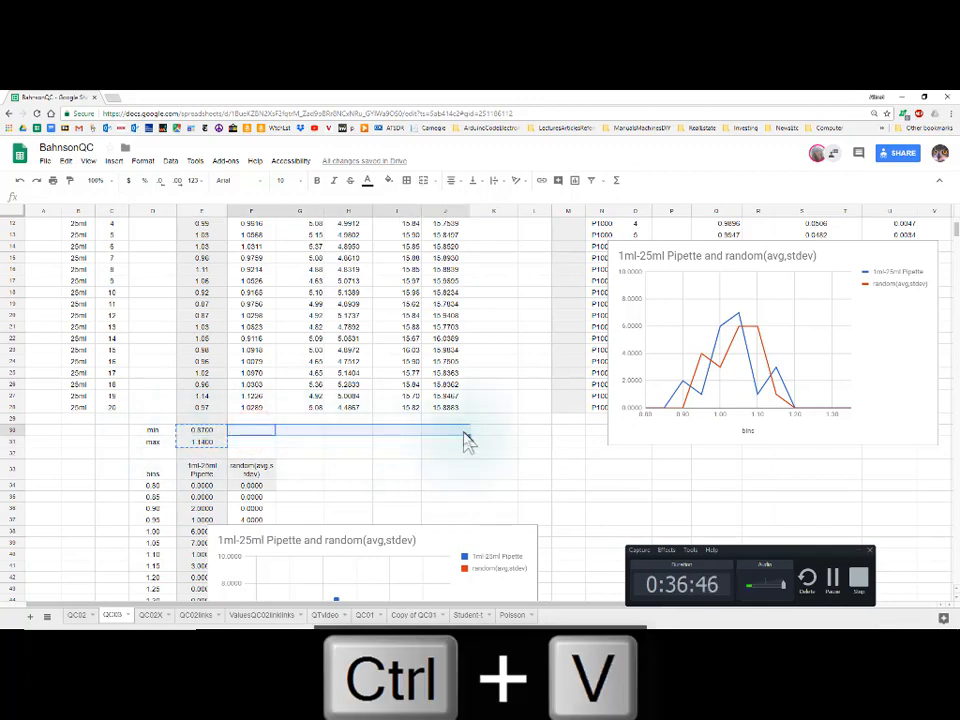
Copy the heading and frequency formula from F33:F34 across to columns G through J
scroll(462, 468, down, 3)
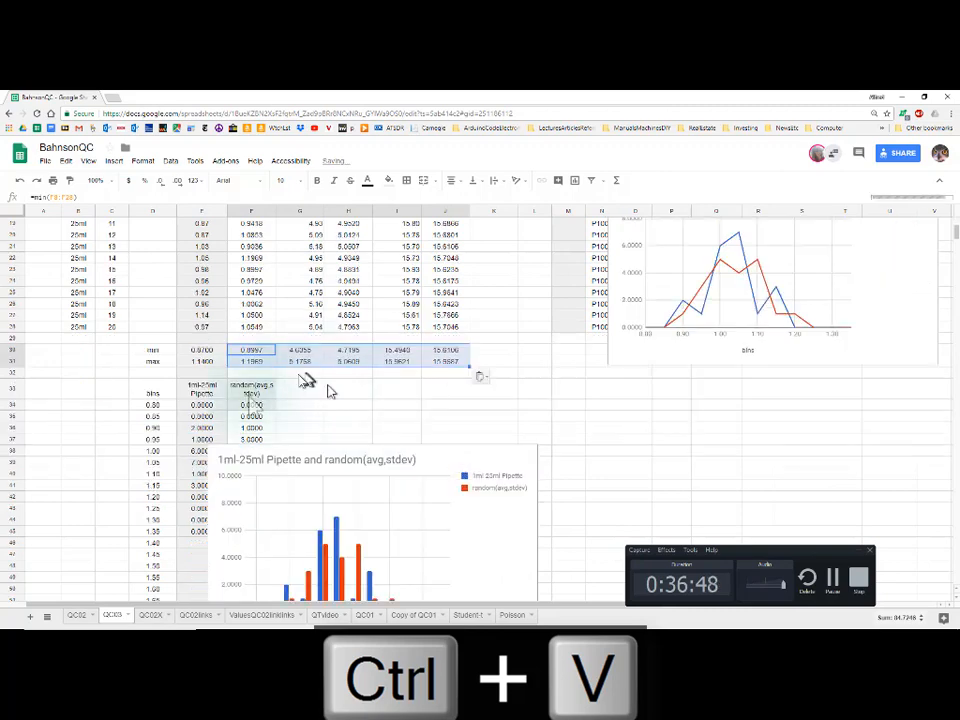
click(251, 392)
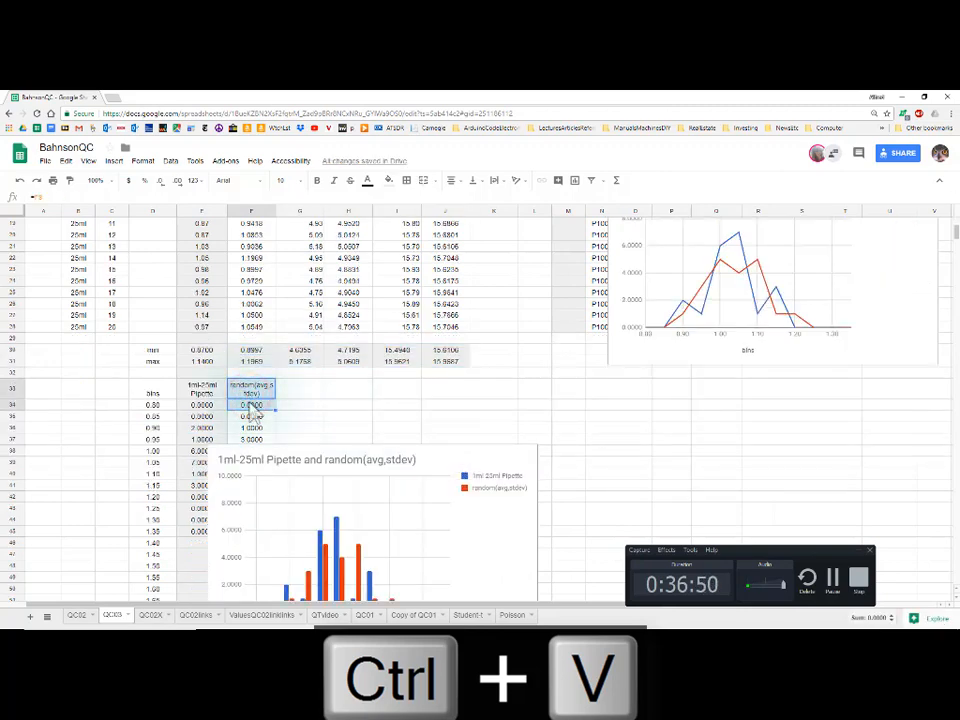
click(251, 390)
key(ctrl+c)
drag(295, 393, 445, 398)
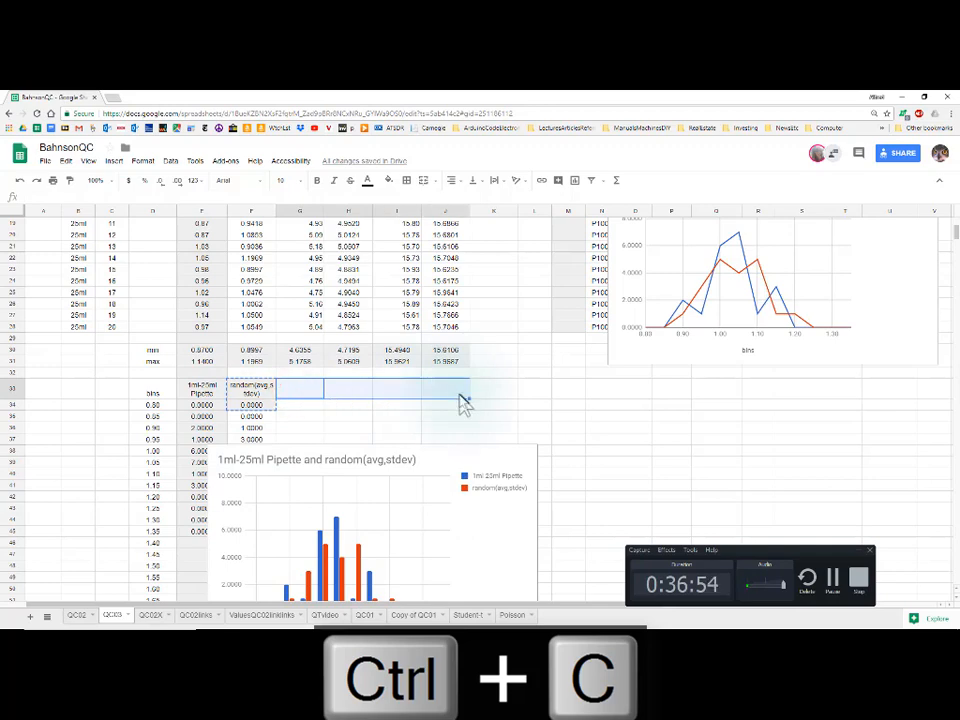
key(ctrl+v)
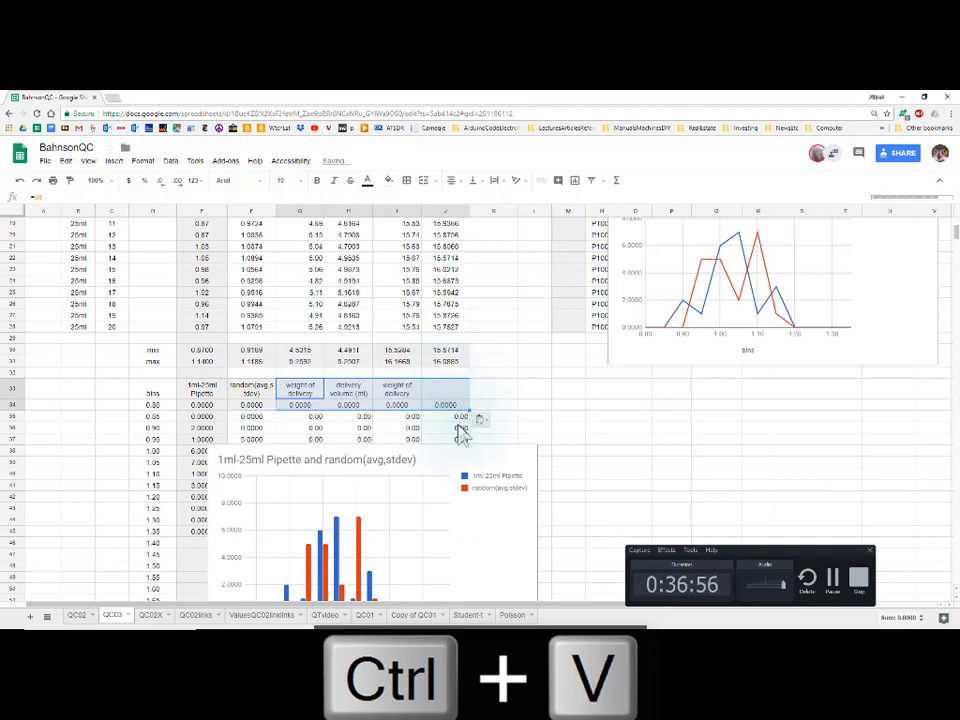
Move the column chart beneath the line chart to uncover the frequency table
scroll(455, 427, down, 2)
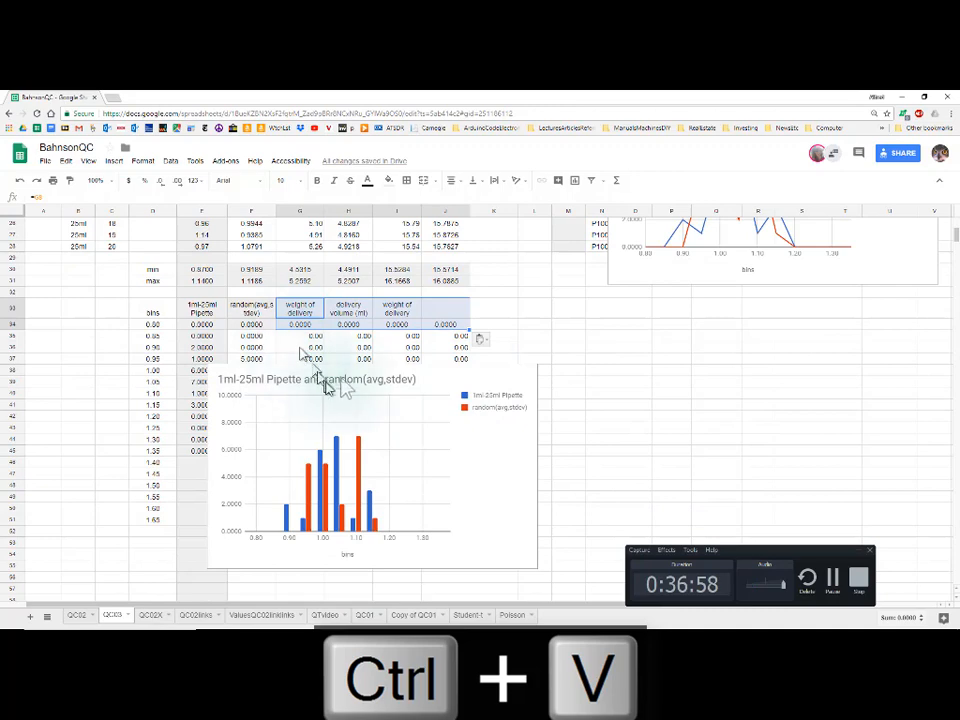
drag(342, 371, 700, 295)
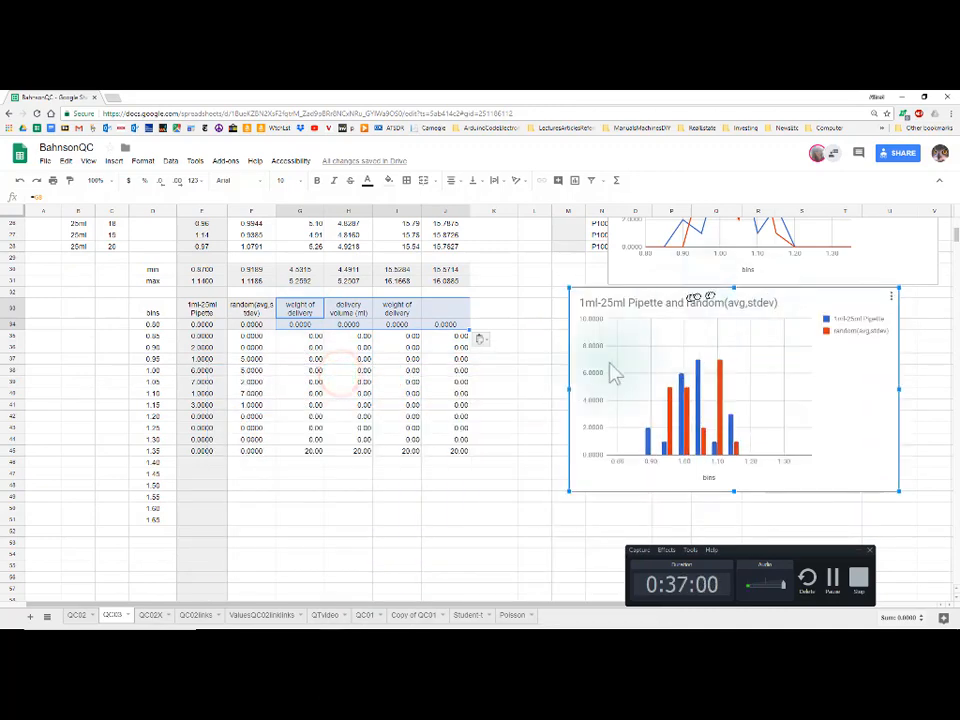
Examine the frequency formula in G34, comparing its data range G9:G28 and bins D34:D44 with the counts in row 45
drag(300, 450, 456, 460)
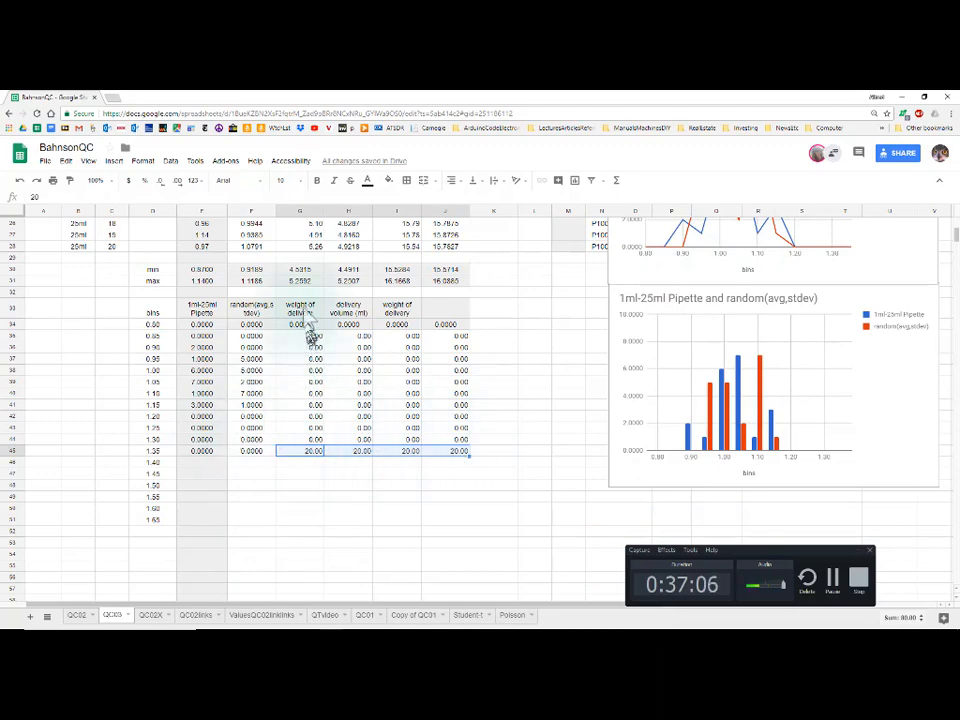
scroll(310, 330, up, 2)
click(306, 441)
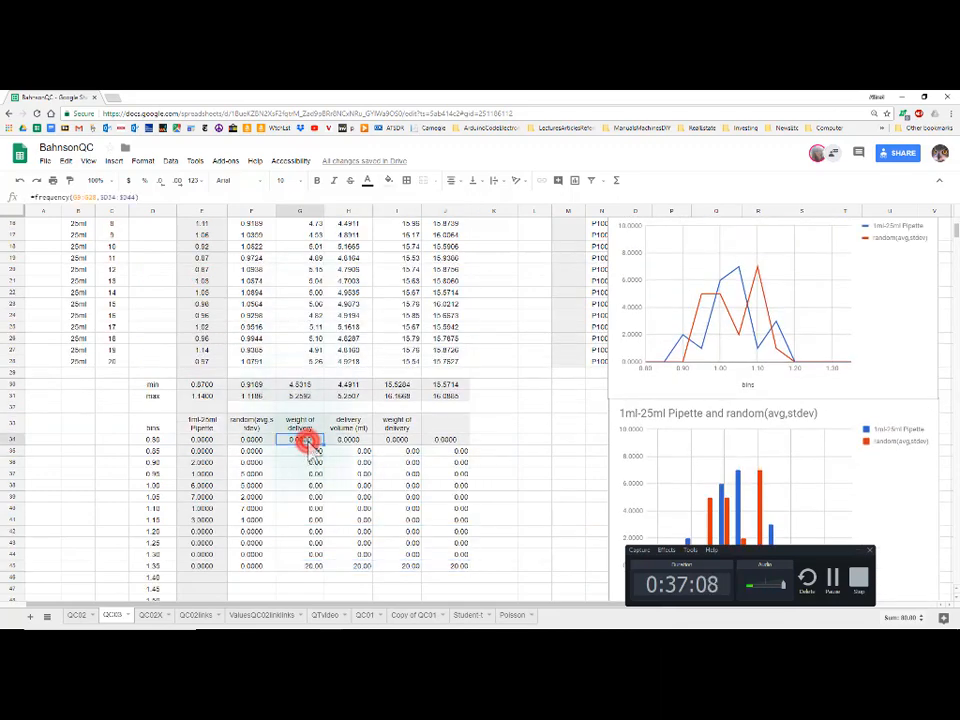
double_click(307, 442)
click(329, 438)
scroll(326, 354, up, 2)
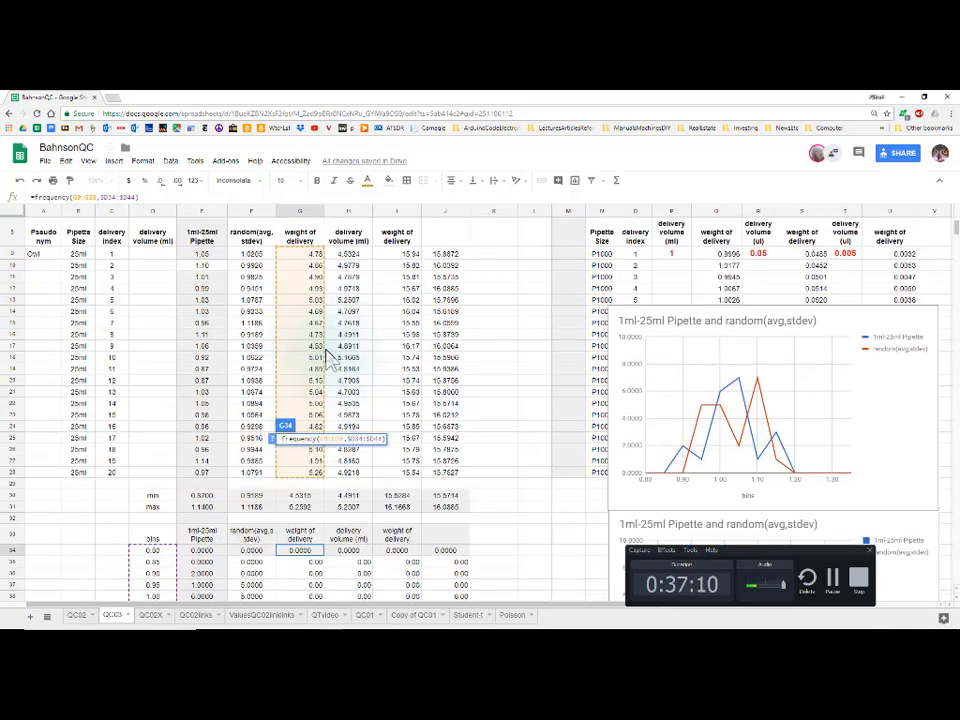
scroll(325, 354, up, 2)
scroll(312, 355, down, 4)
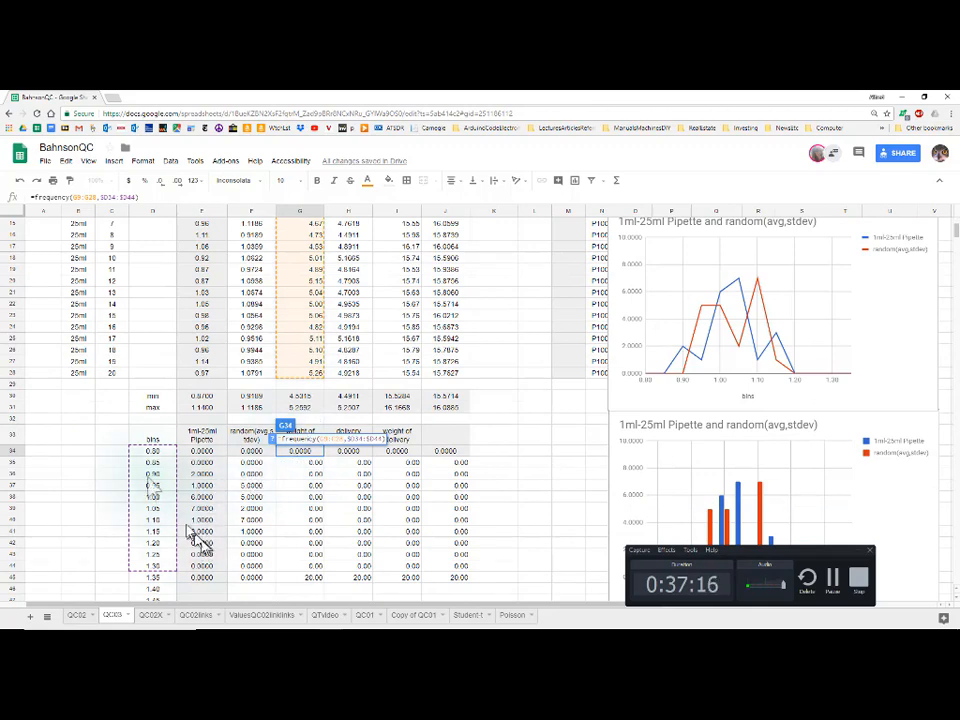
click(373, 438)
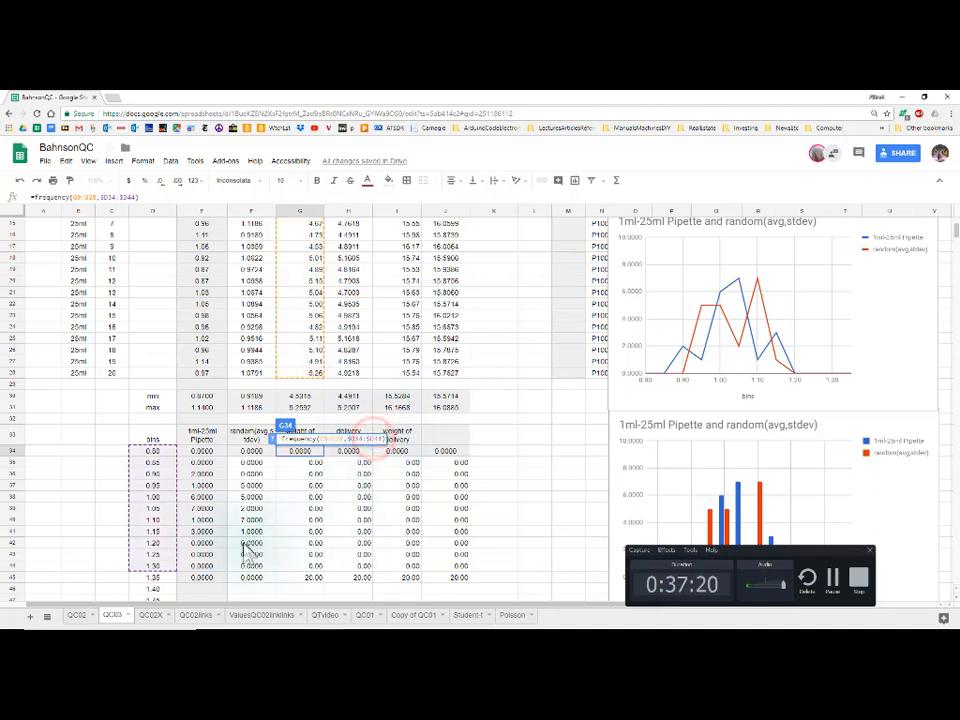
scroll(270, 548, down, 1)
click(311, 542)
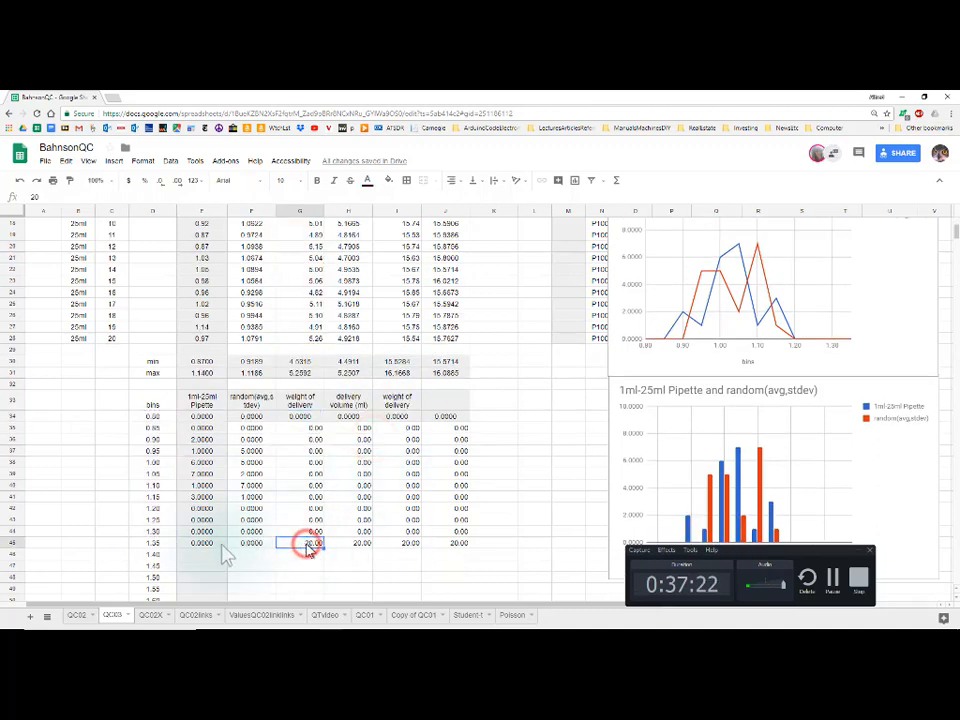
scroll(310, 565, down, 3)
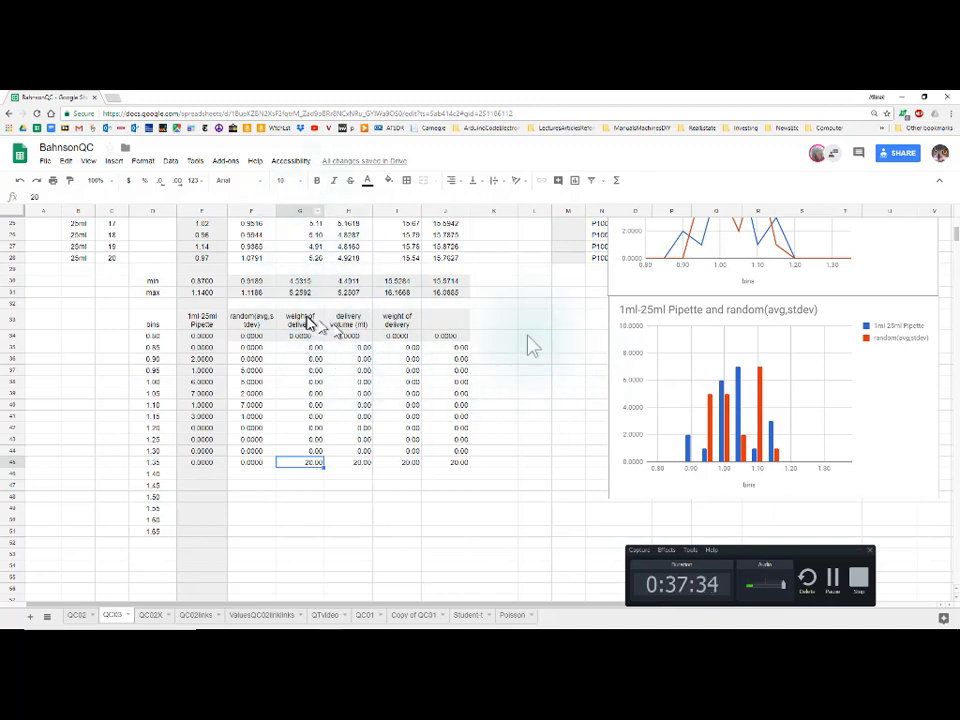
click(300, 336)
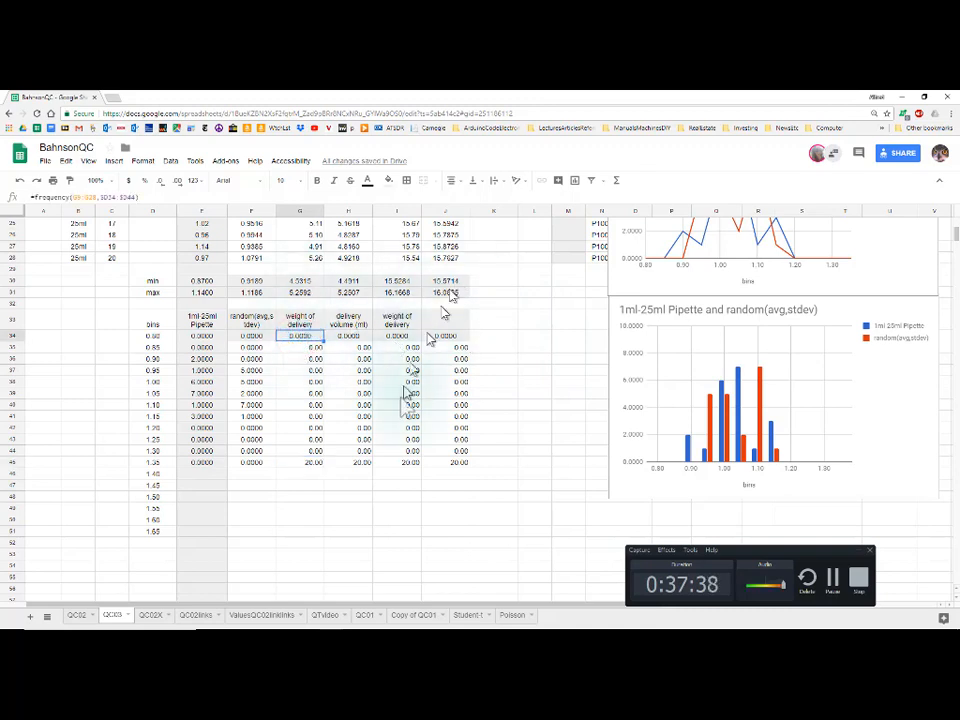
Insert a new blank column to the left of the first weight-of-delivery column G
click(301, 208)
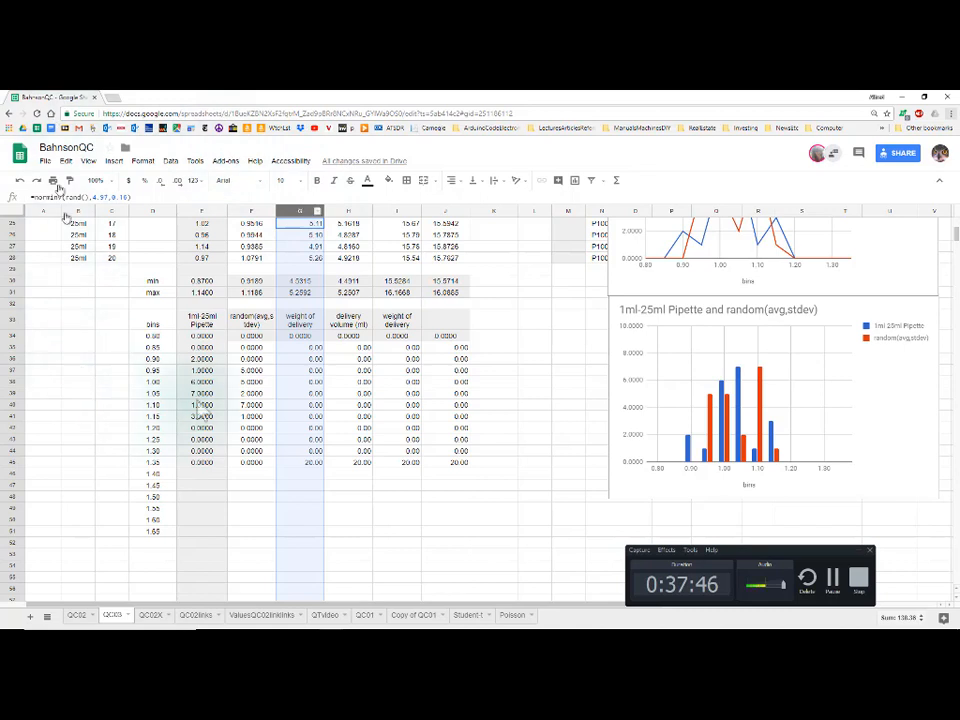
click(300, 480)
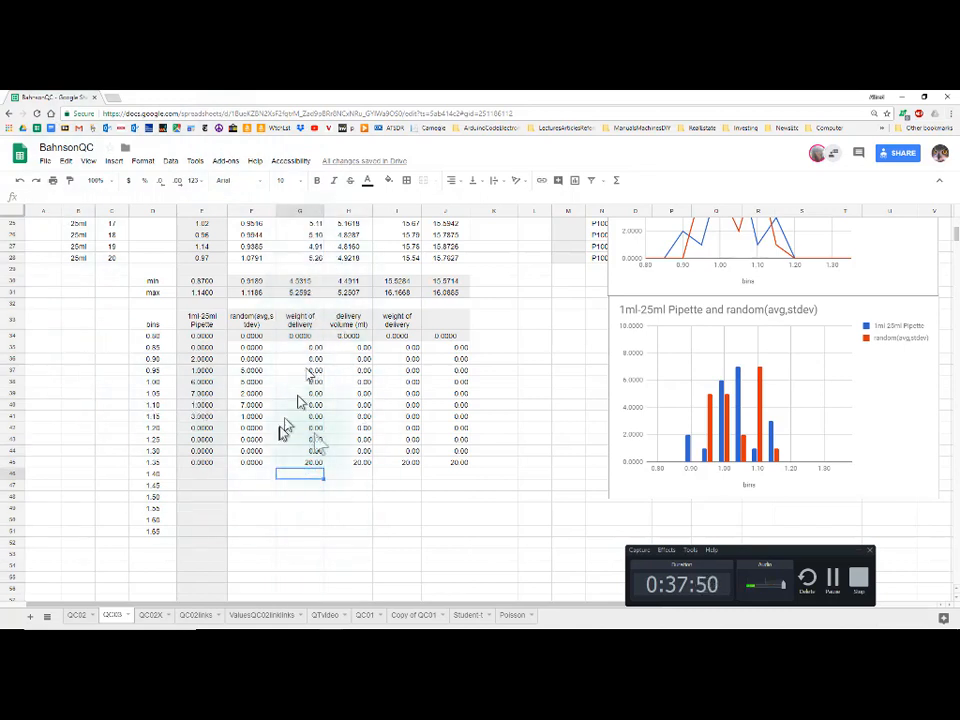
key(alt+i)
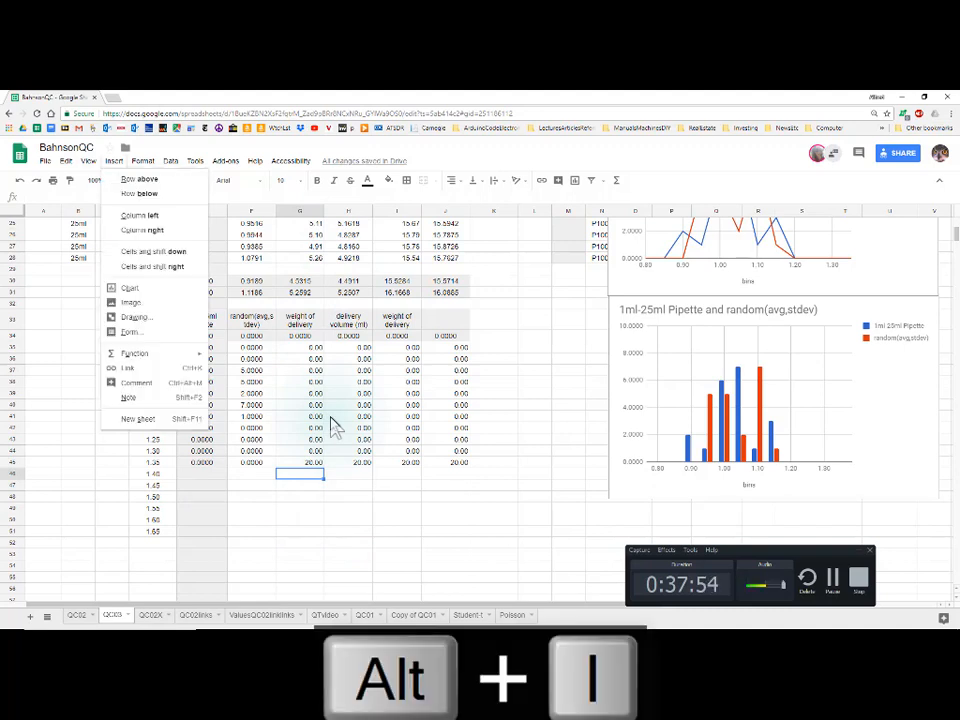
click(127, 222)
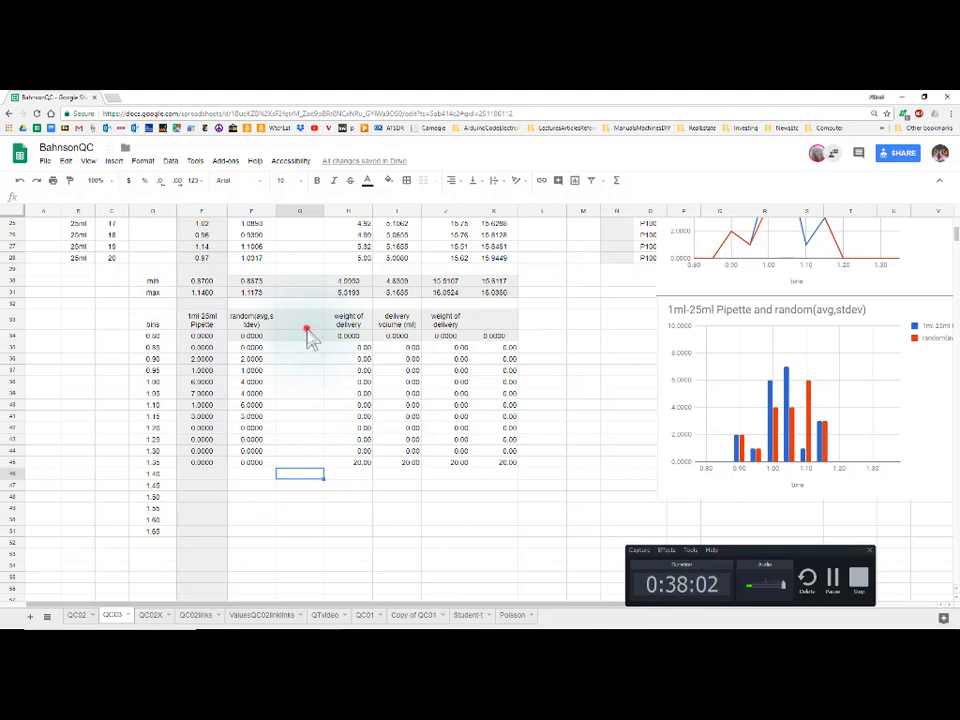
Enter the heading bins in G33 of the new column and 4.7 as the first bin value in G34
click(306, 329)
text(b)
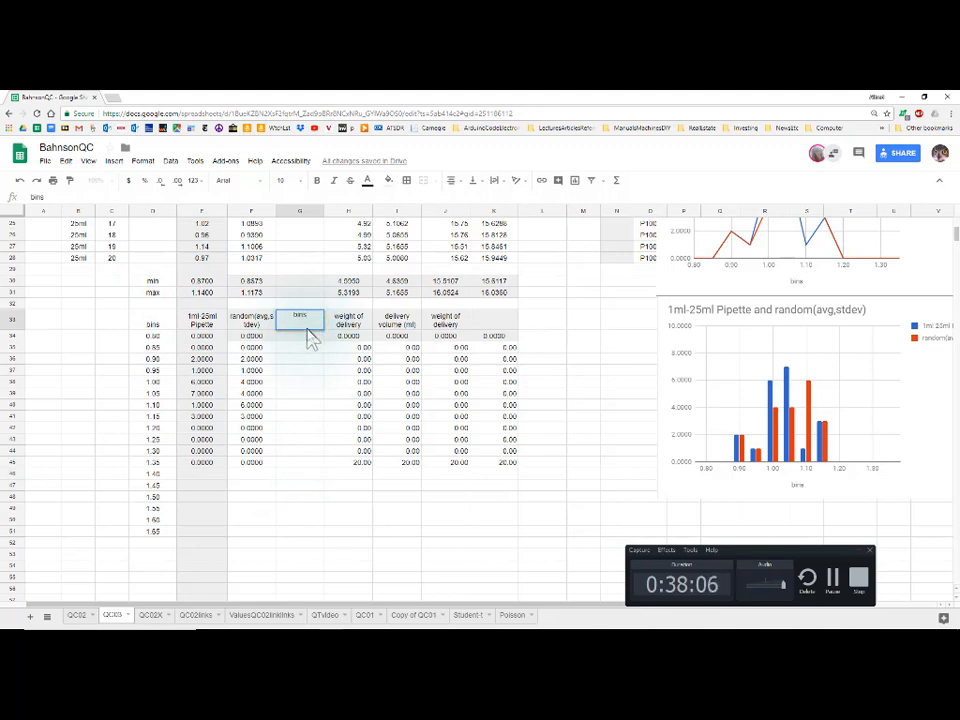
text(ins)
key(Return)
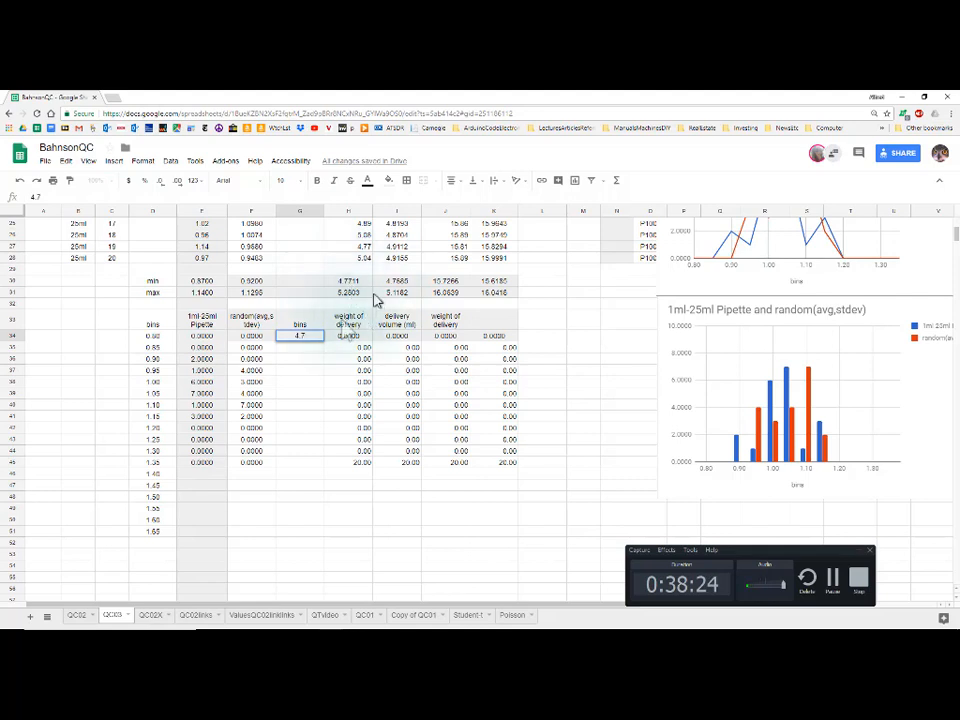
Enter the formula =G34+.1 in G35, below the first bin value
click(308, 347)
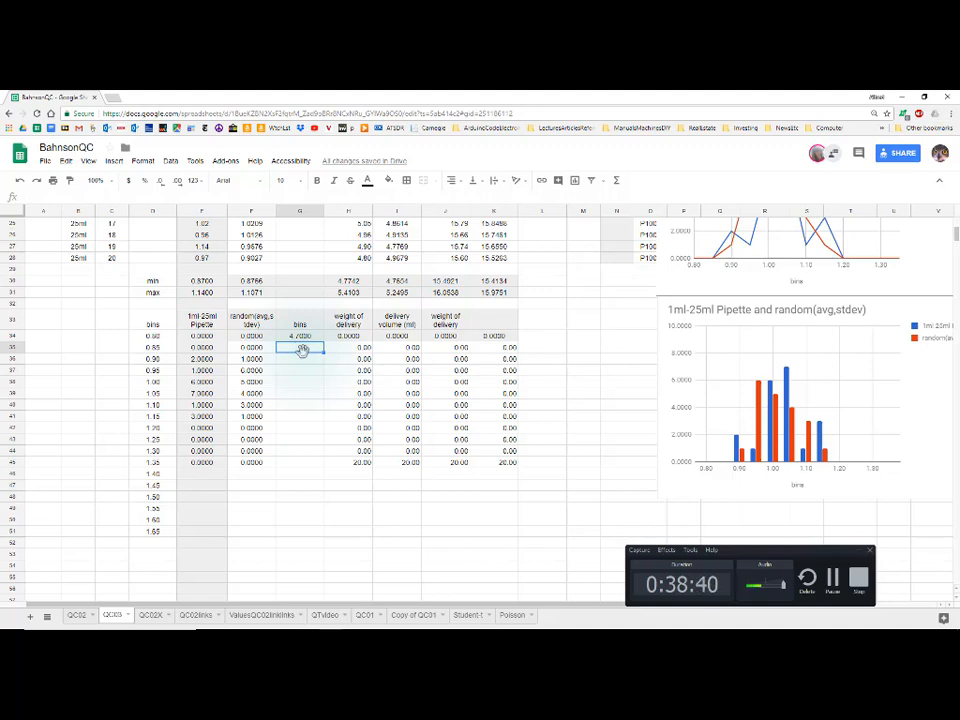
key(BackSpace)
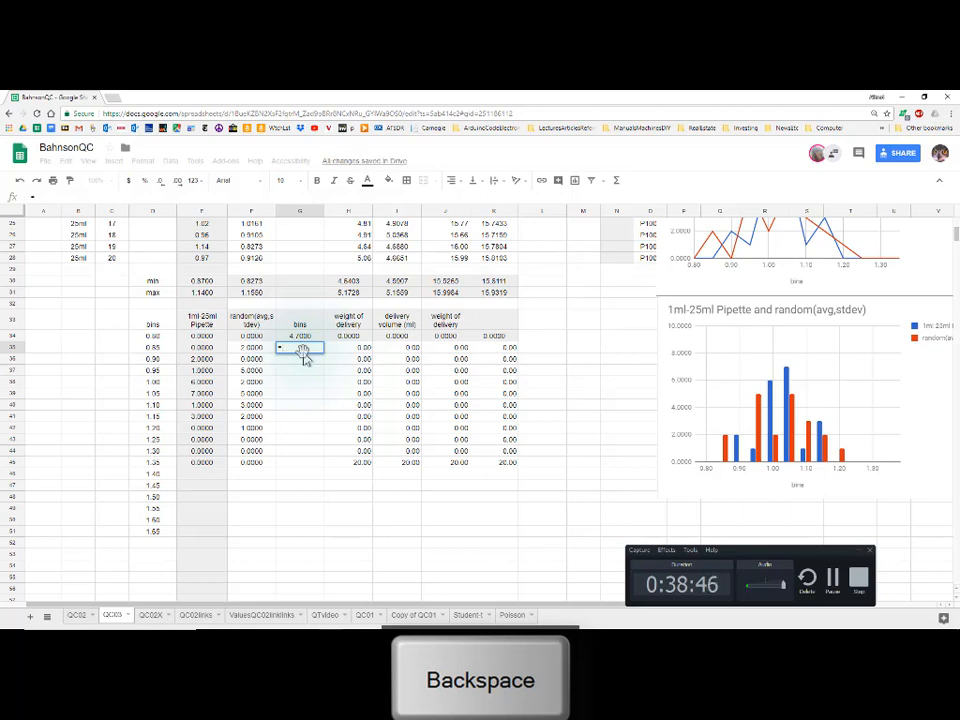
text(=)
key(Up)
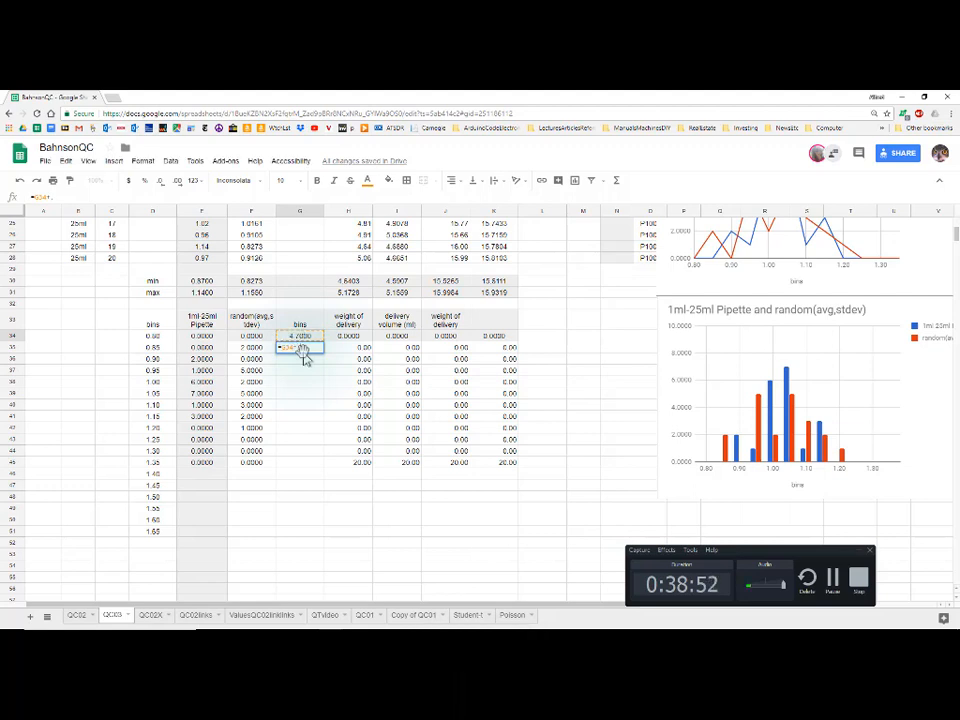
text(+.1)
key(Return)
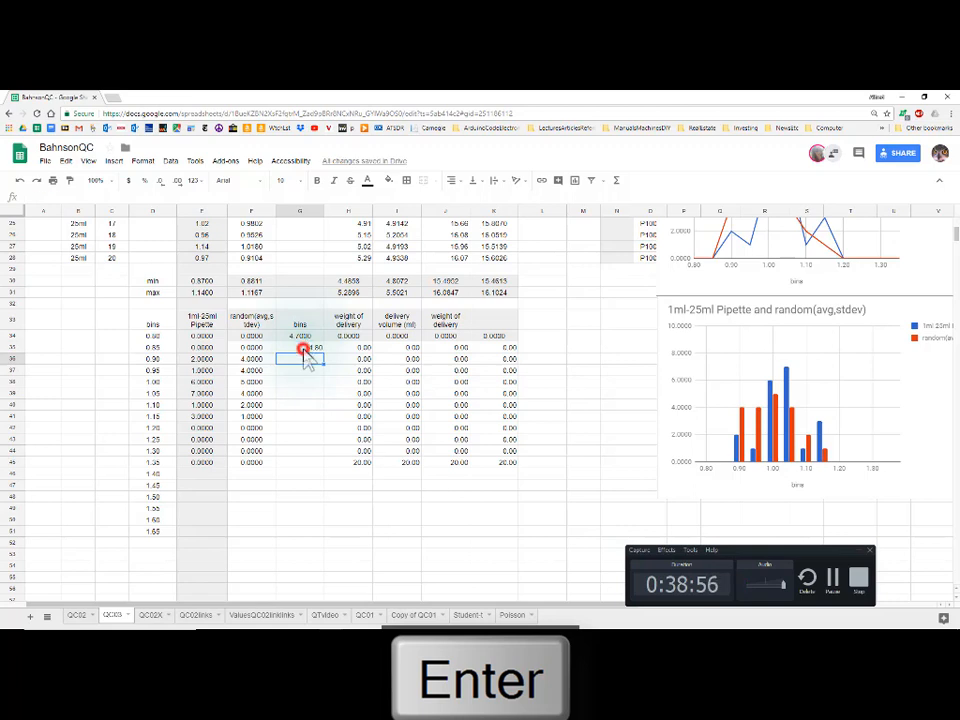
Copy the G35 increment formula down the new bins column through G50
click(304, 349)
key(ctrl+c)
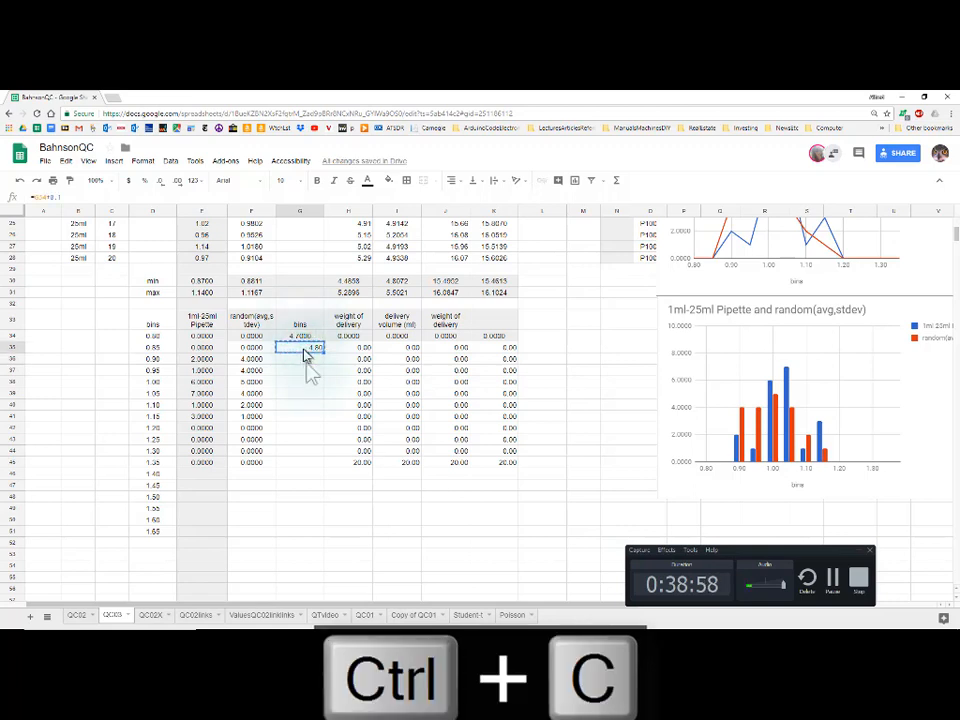
key(shift+Down)
key(shift+Down)
key(shift+Down)
key(shift+Down)
key(shift+Down)
key(shift+Down)
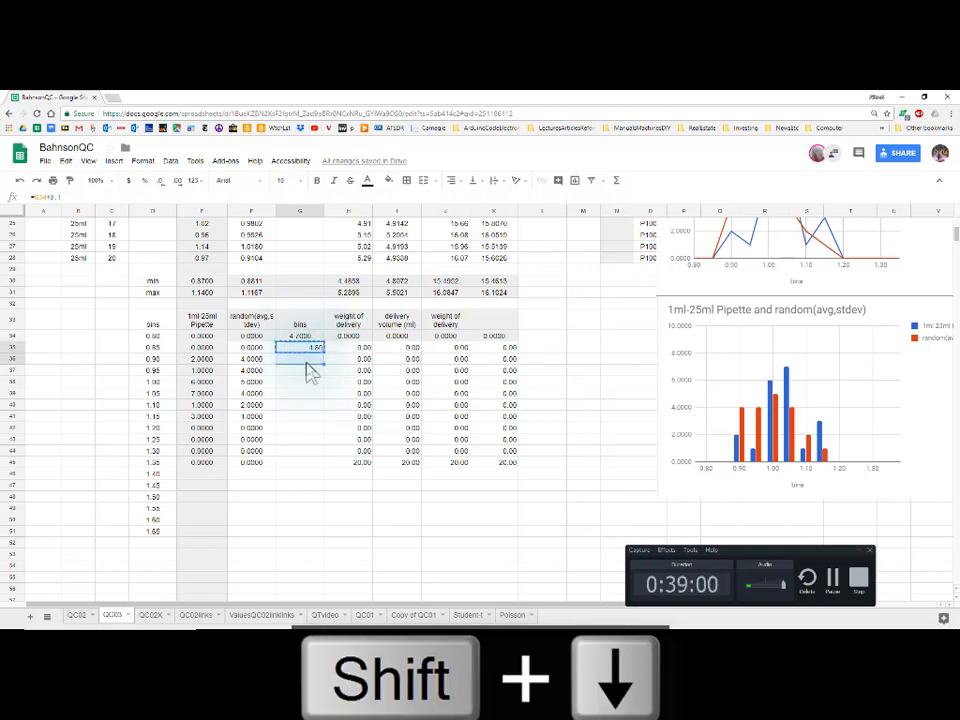
key(shift+Down)
key(shift+Down)
key(shift+Down)
key(shift+Down)
key(shift+Down)
key(shift+Down)
key(shift+Down)
key(shift+Down)
key(shift+Down)
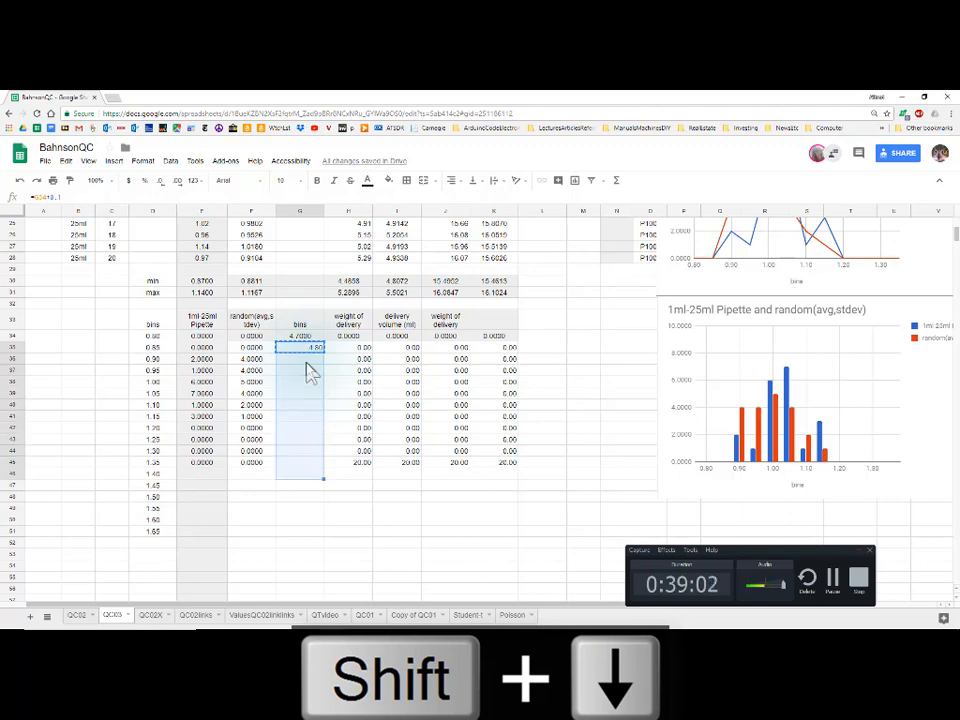
key(ctrl+v)
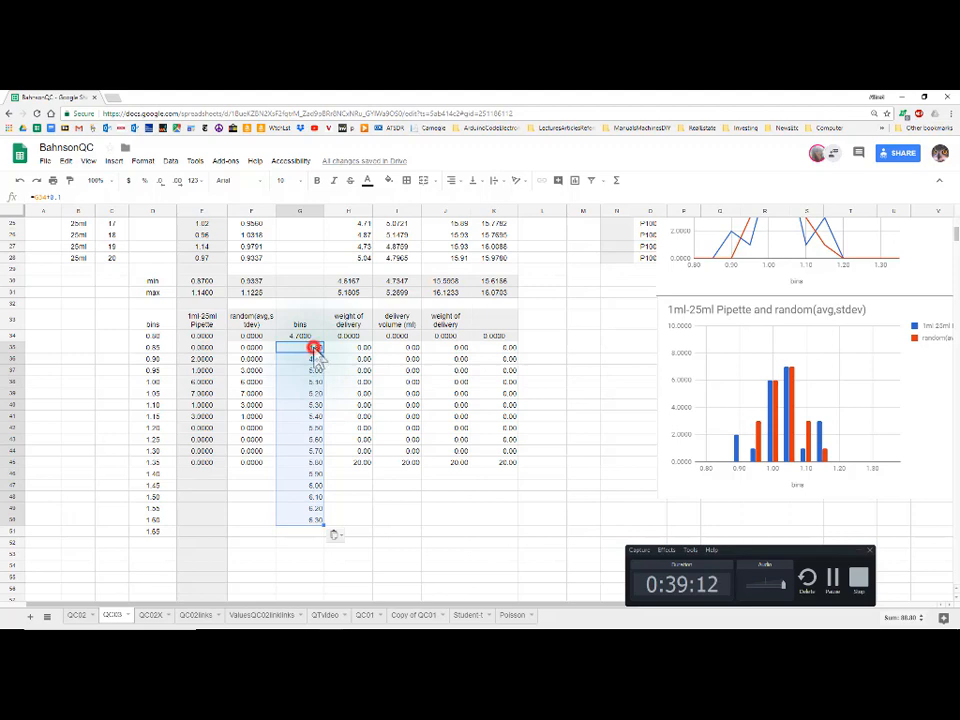
Change the increment in the G35 formula to 0.05
click(314, 348)
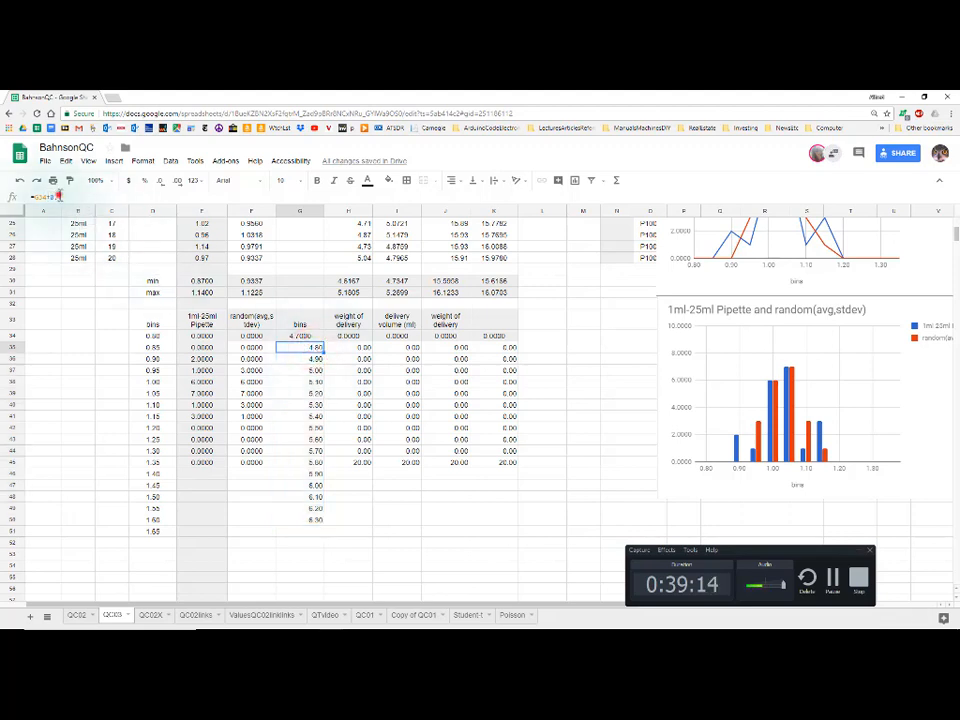
click(62, 196)
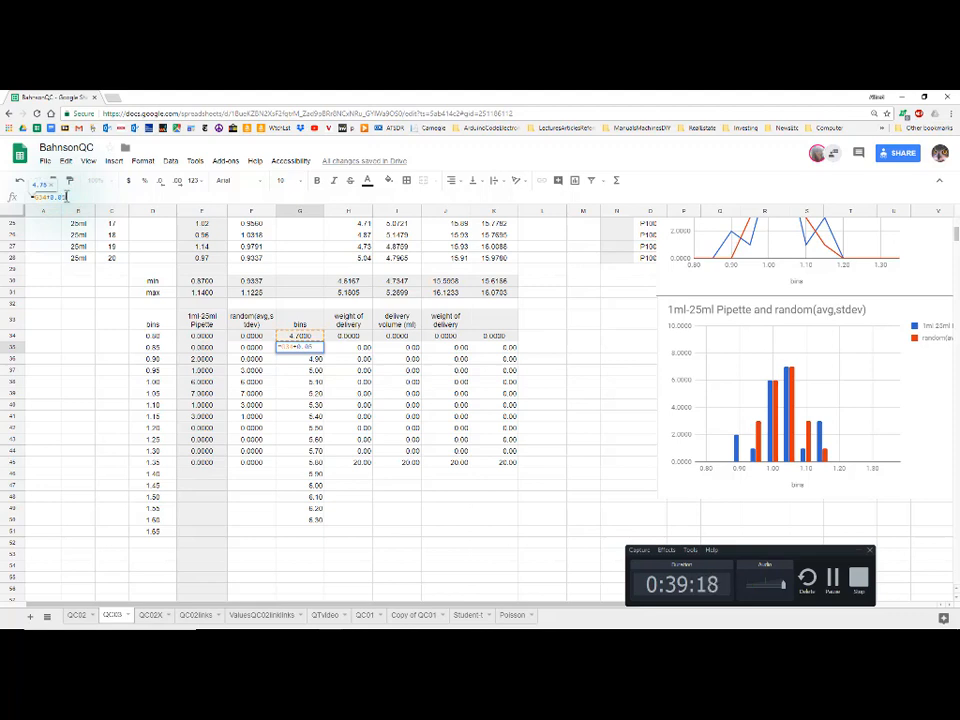
key(Return)
double_click(158, 346)
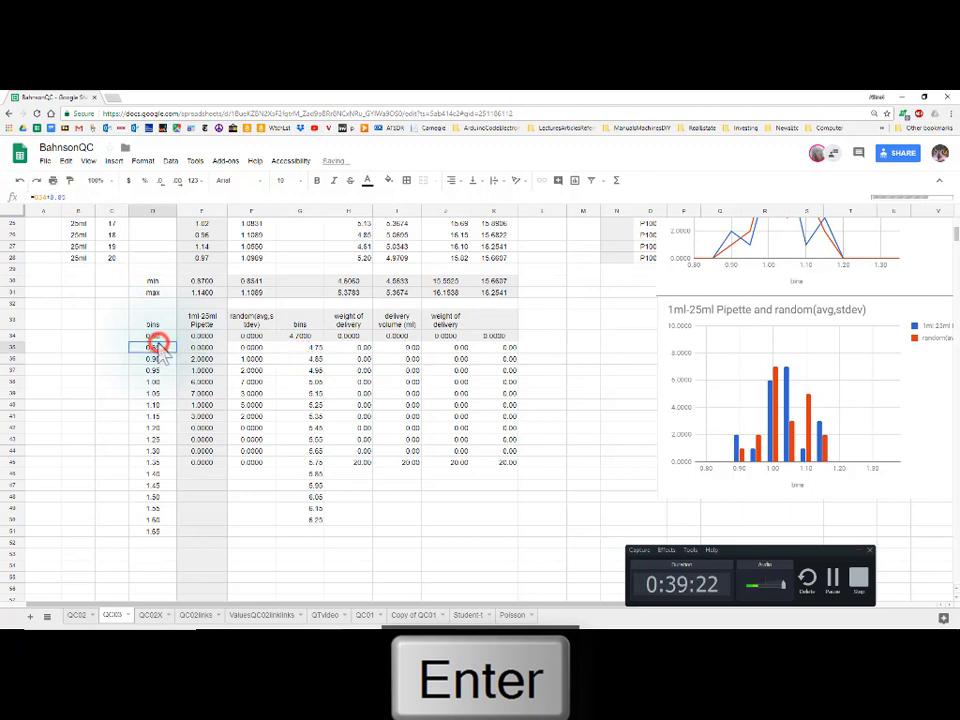
click(97, 368)
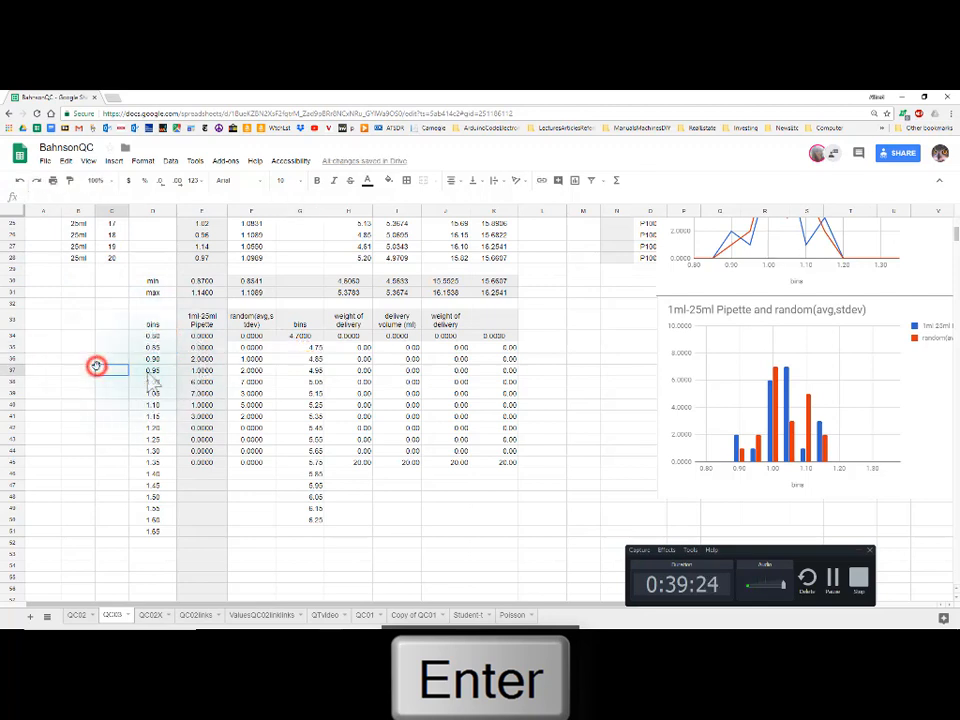
drag(150, 336, 155, 422)
drag(158, 500, 155, 538)
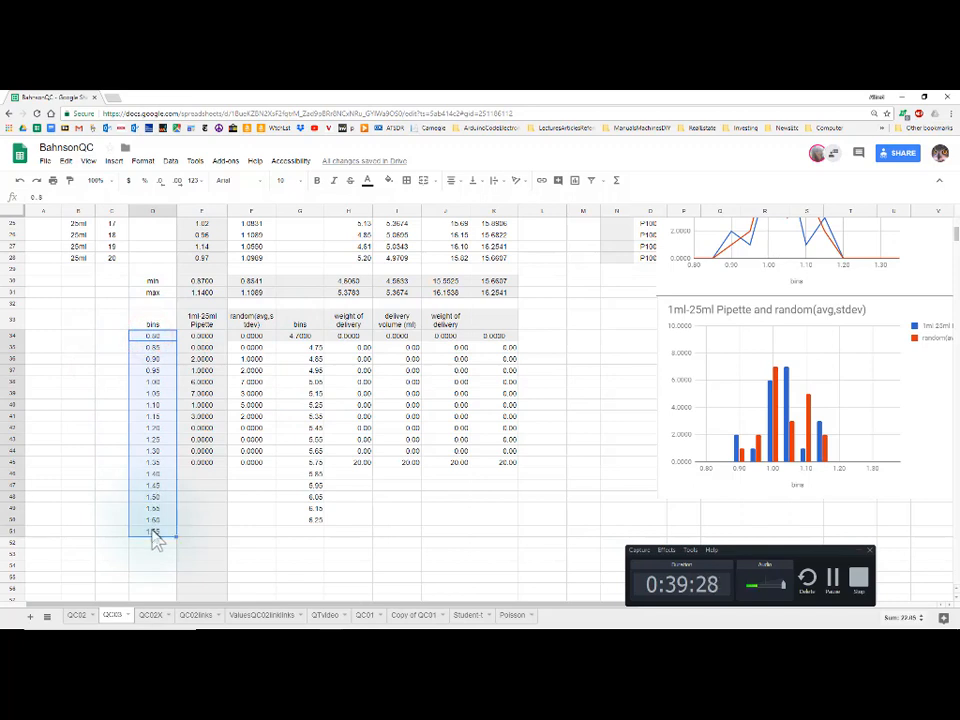
key(ctrl+c)
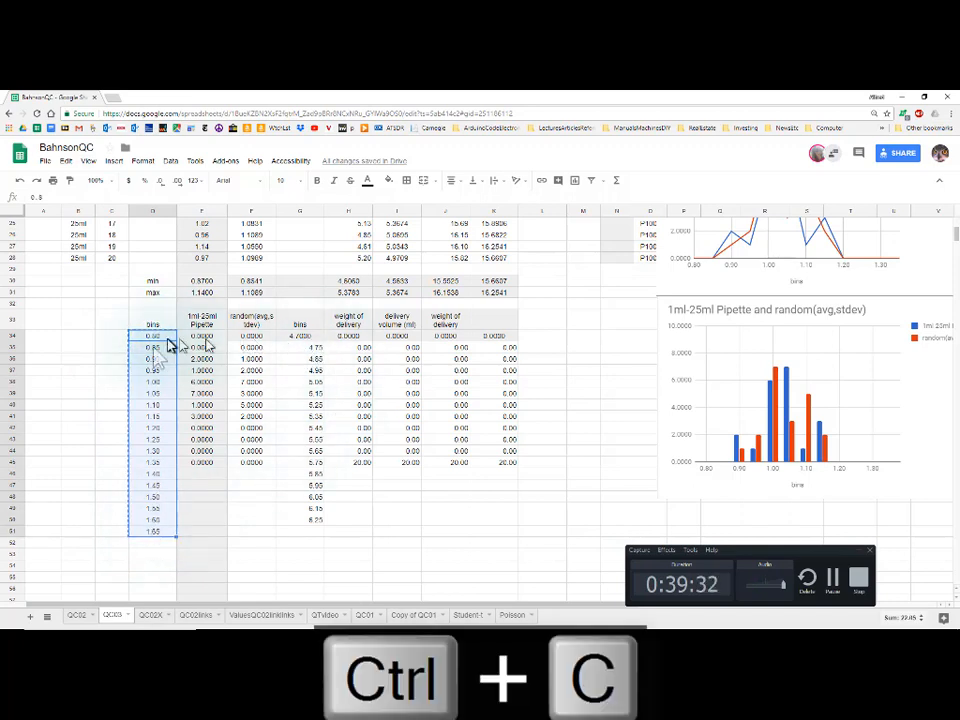
click(152, 347)
click(116, 349)
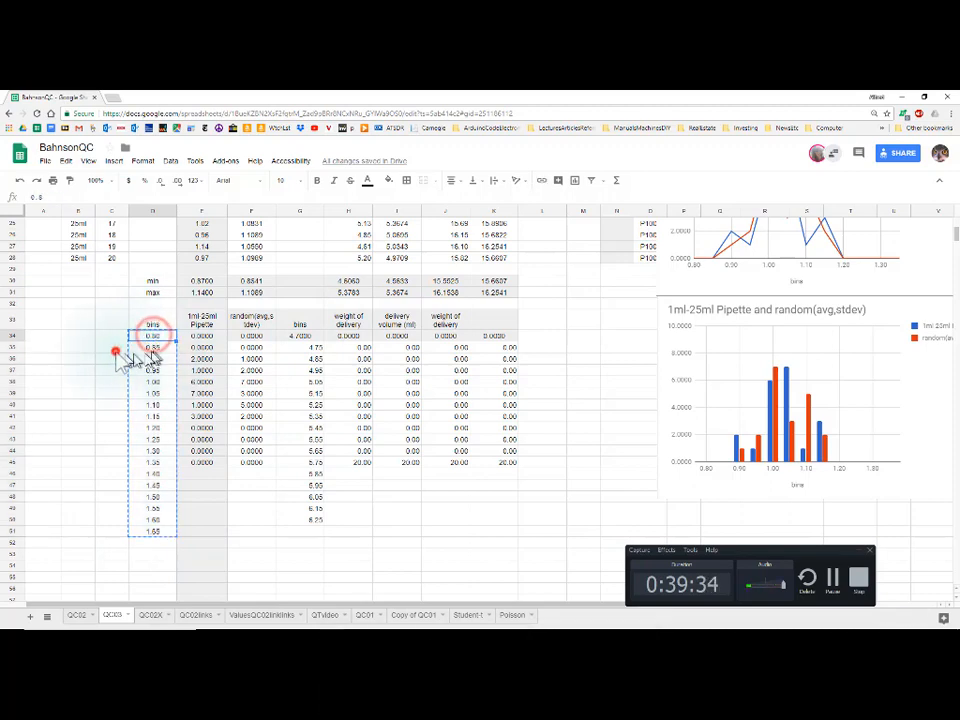
key(Escape)
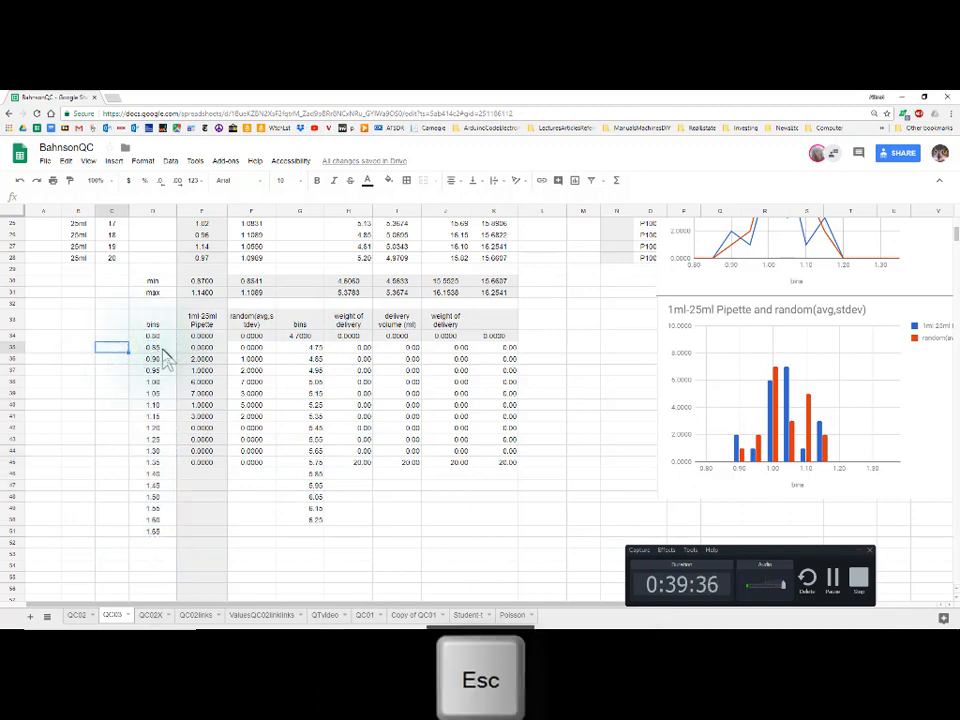
Copy the bin formulas from D35:D51 into G35:G51 and compare the formula in G35 with the one in D35
drag(161, 347, 163, 535)
key(ctrl+c)
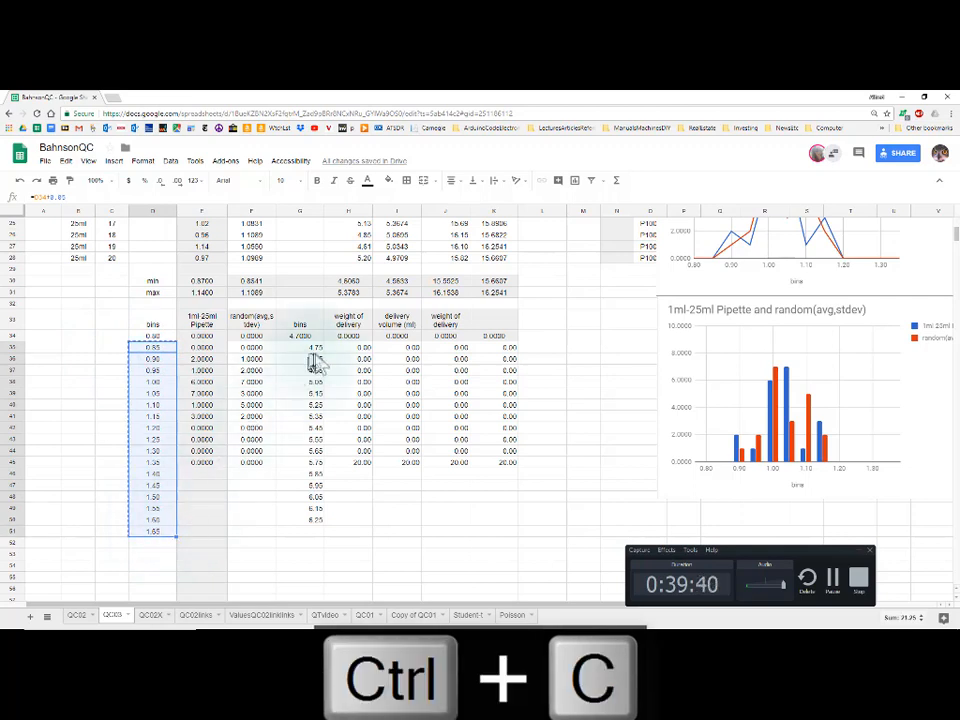
key(ctrl+v)
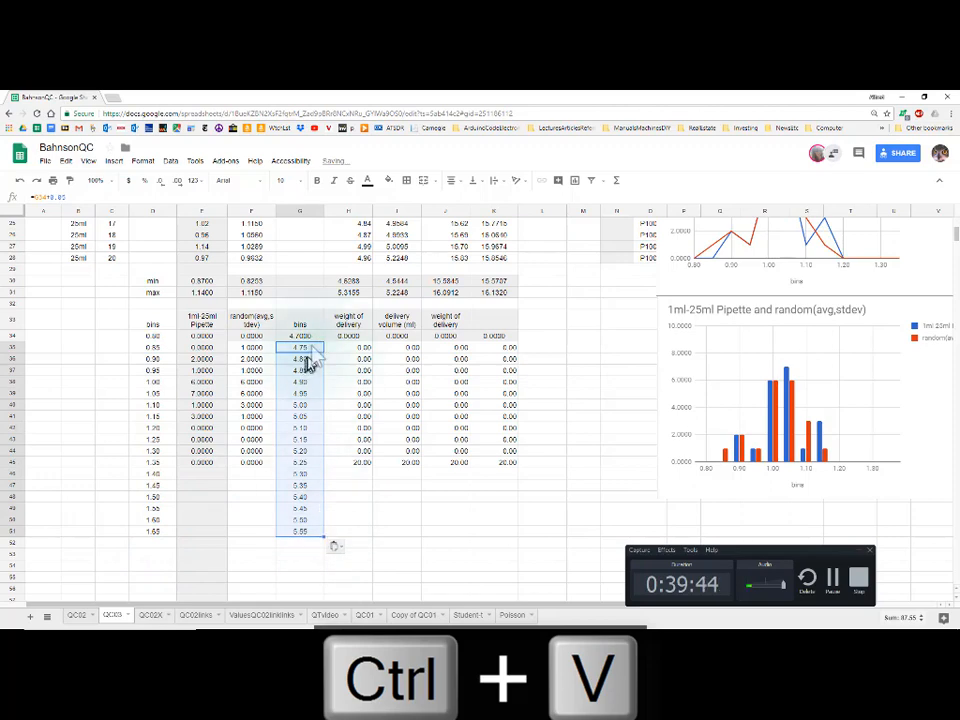
click(305, 347)
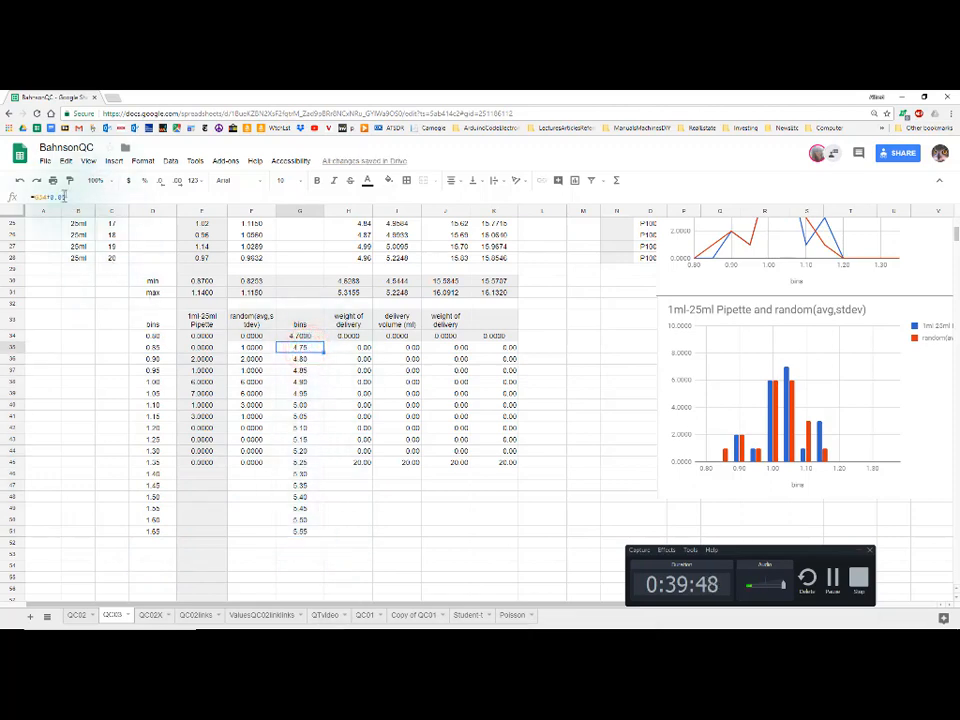
click(62, 196)
double_click(152, 347)
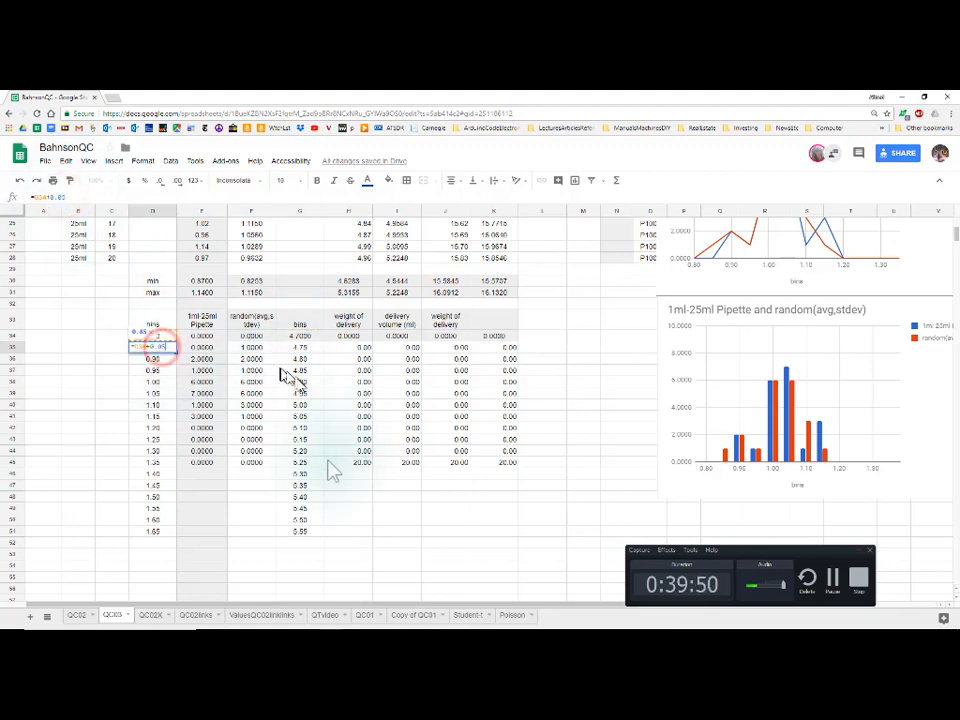
click(315, 522)
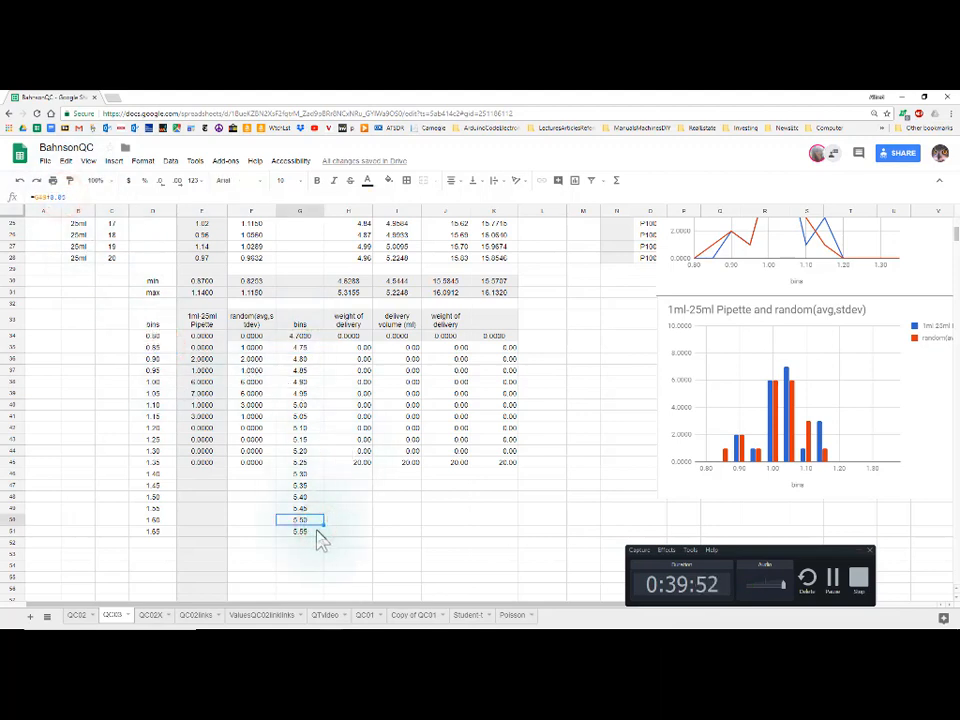
Change the bins range in the H34 frequency formula to $G34:$G47, keeping the data range H9:H28
double_click(349, 336)
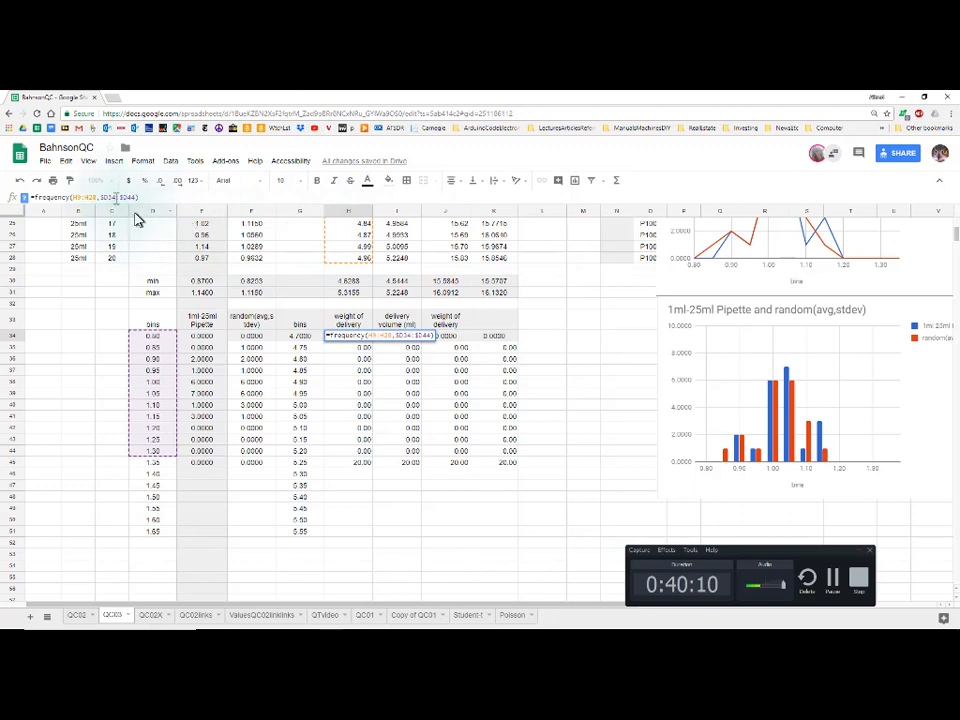
key(BackSpace)
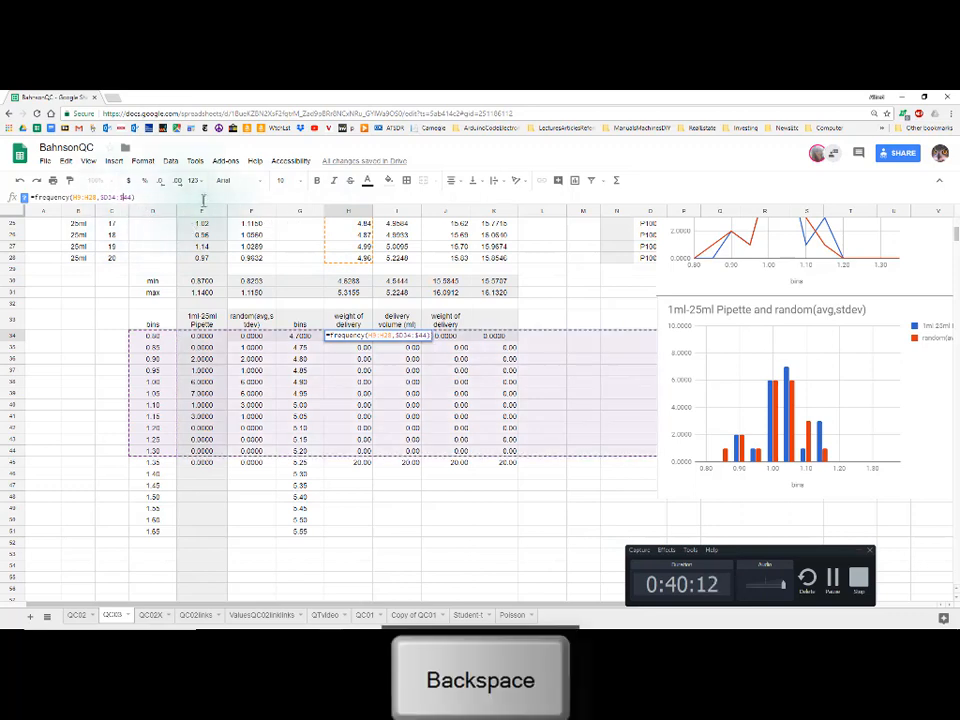
text(G)
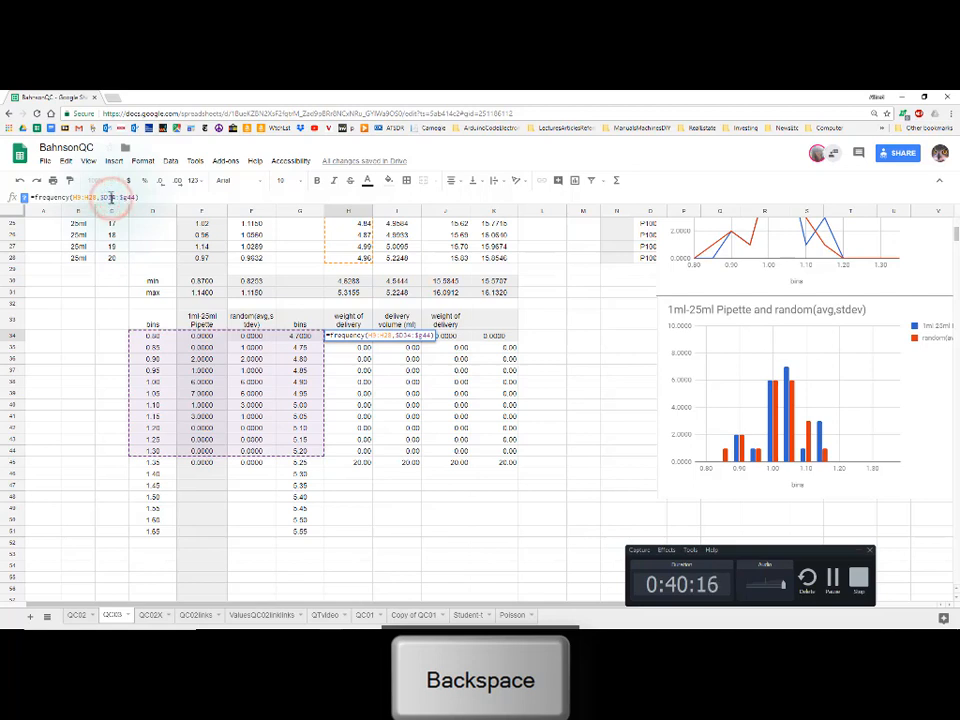
click(109, 198)
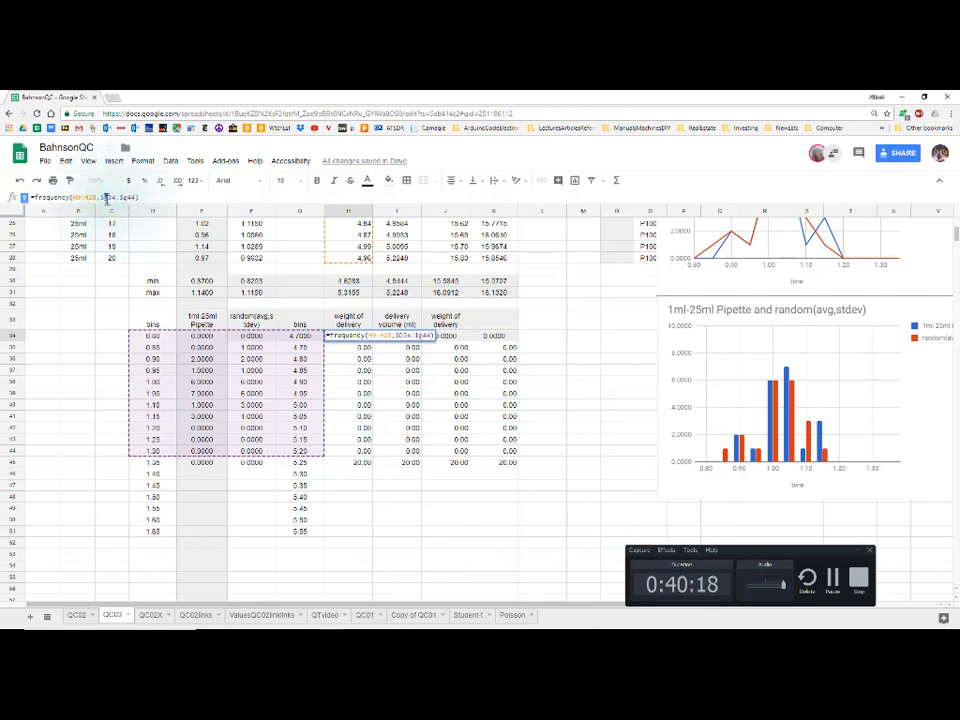
key(BackSpace)
text(G)
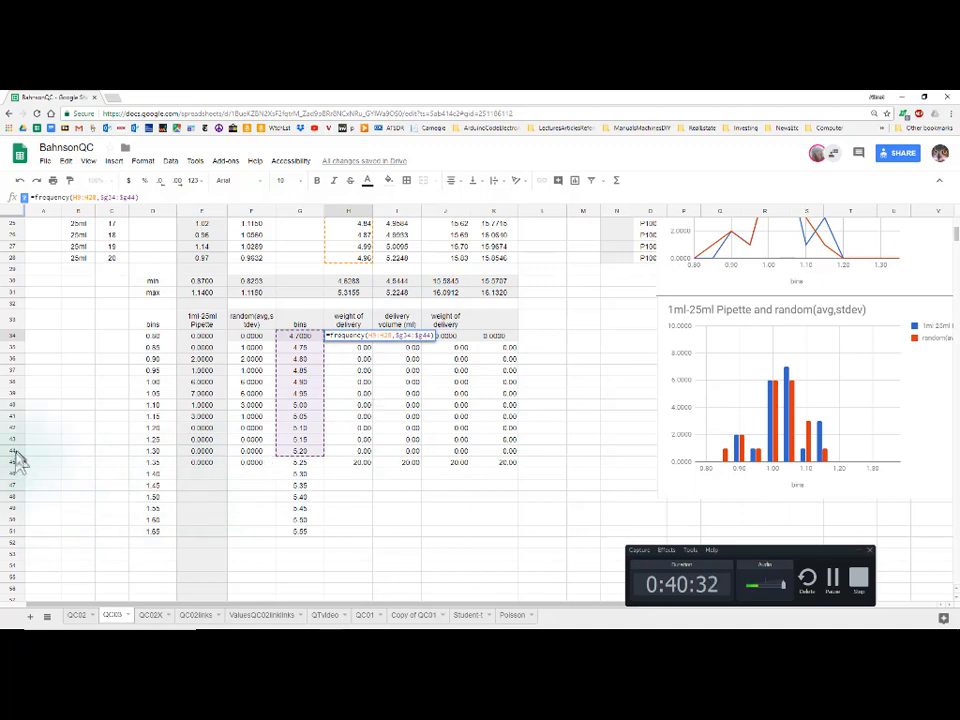
click(427, 336)
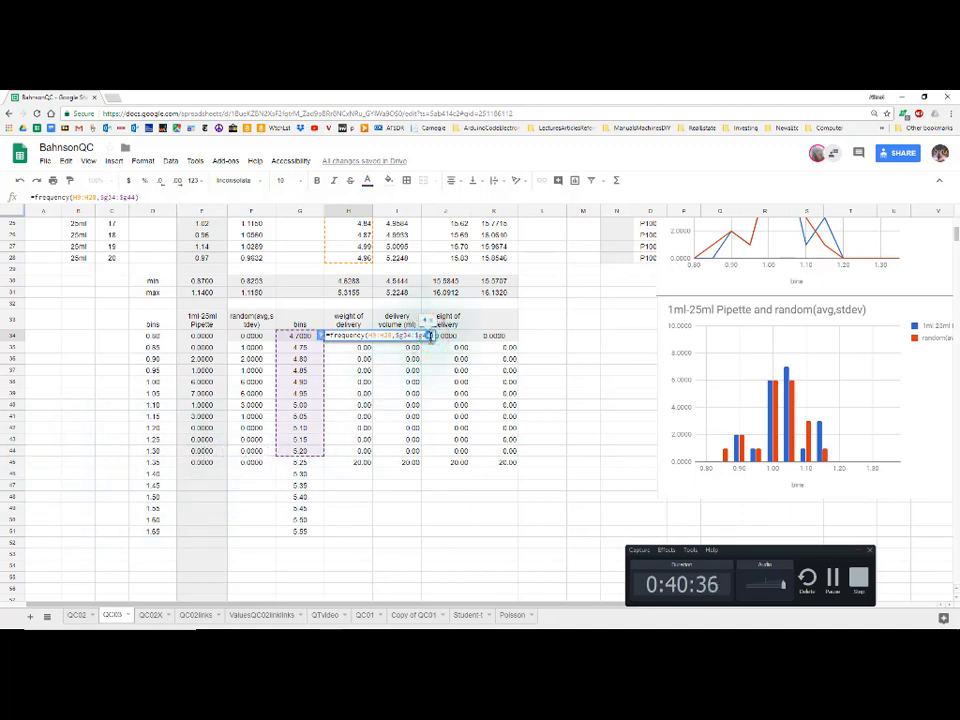
text(7)
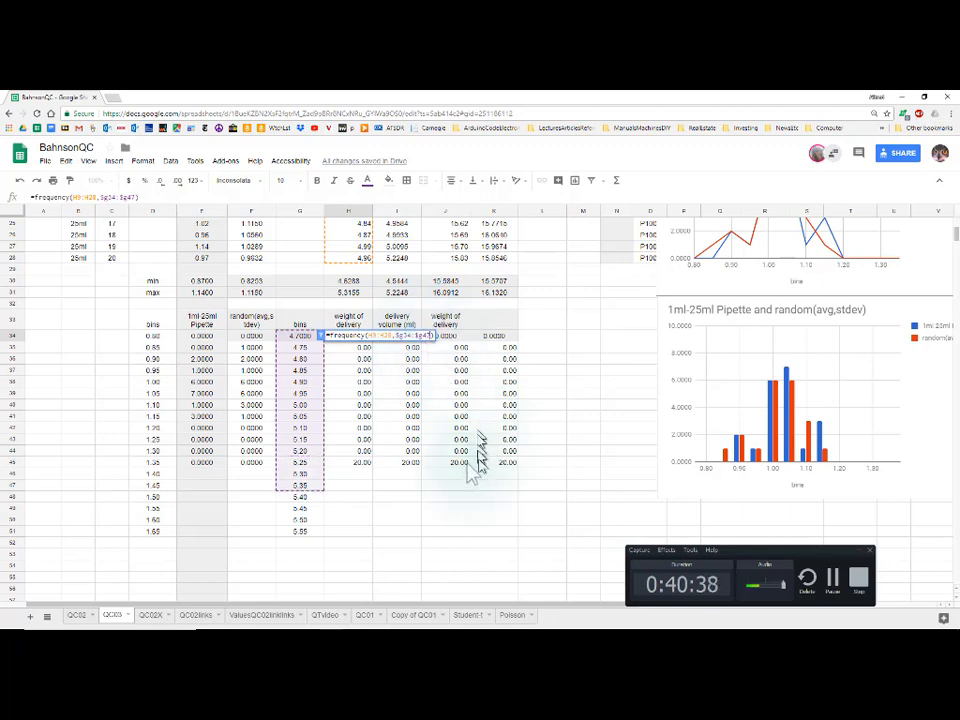
key(Return)
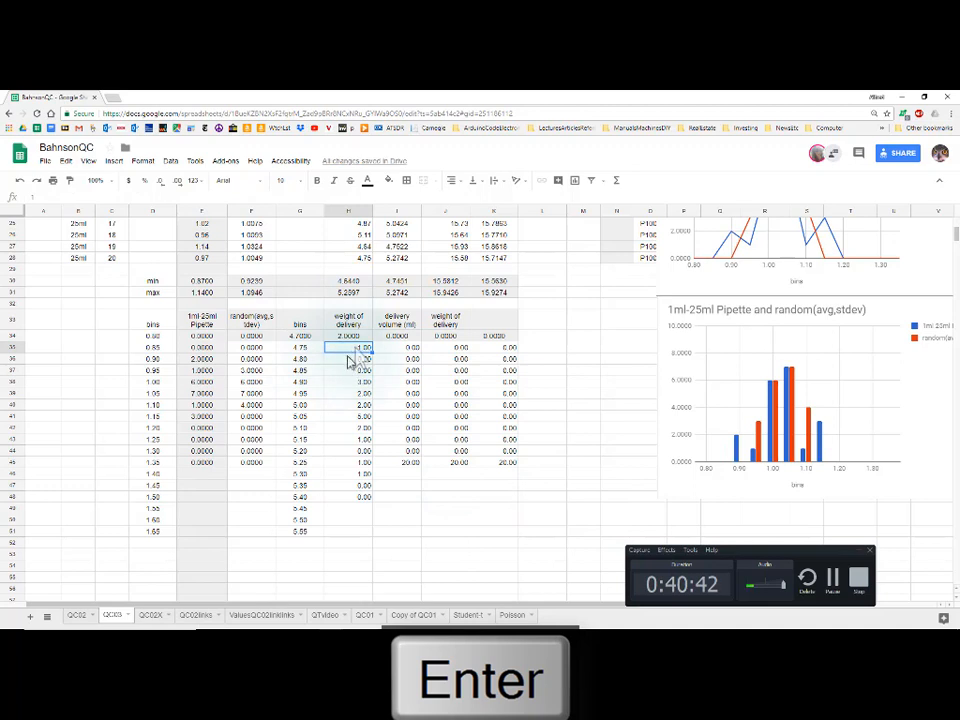
Examine the H34 frequency formula and counts against the first bin G34, the minimum in H30 and the norminv formulas in H20 and I20
double_click(357, 336)
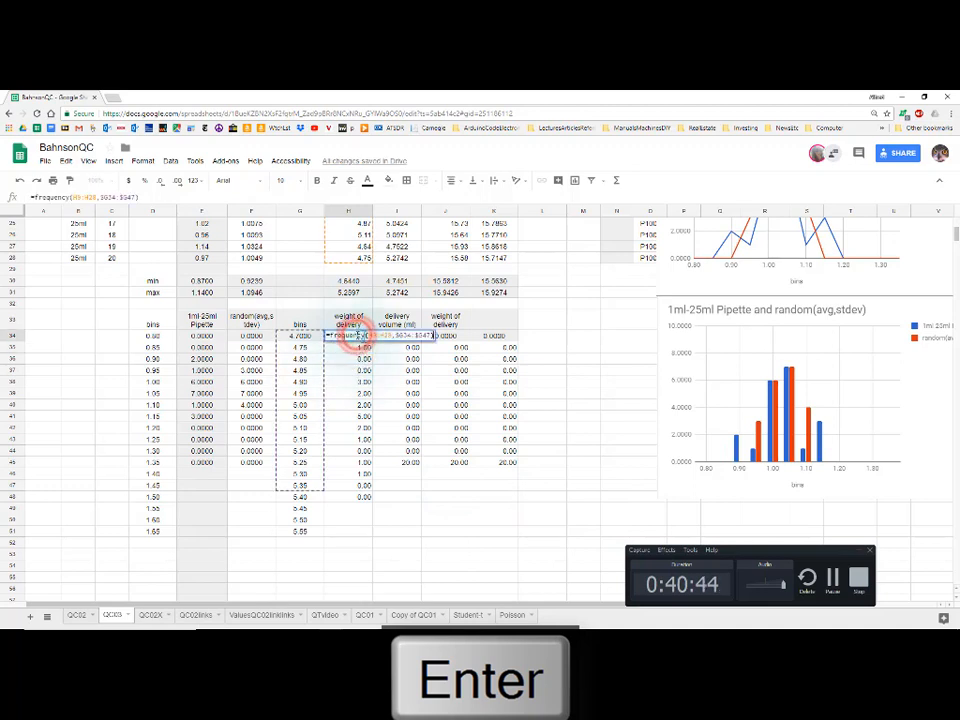
click(345, 415)
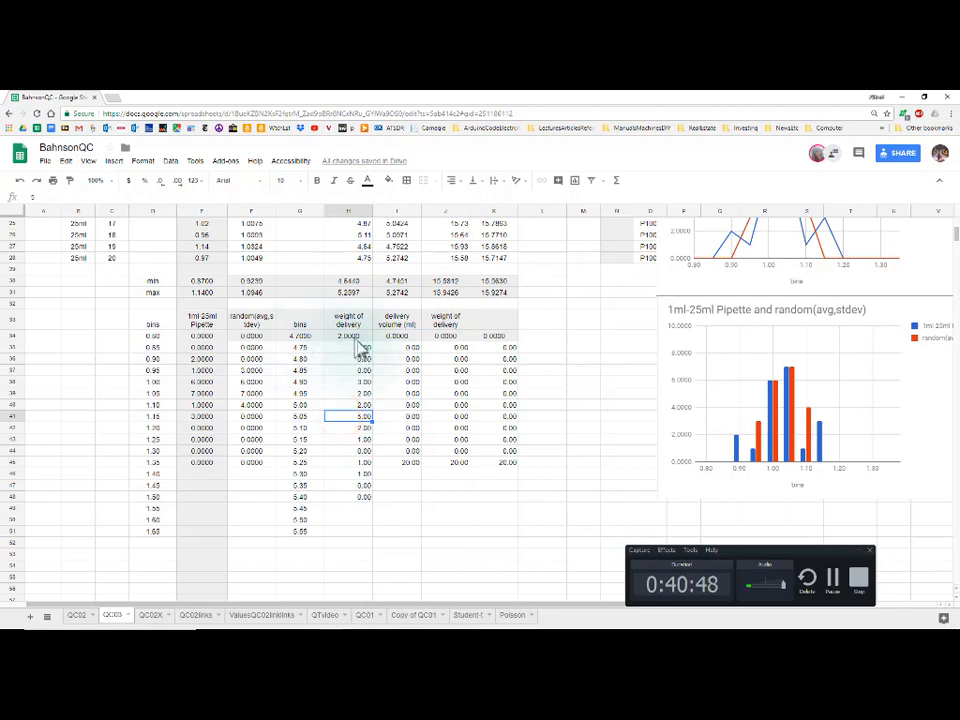
click(355, 337)
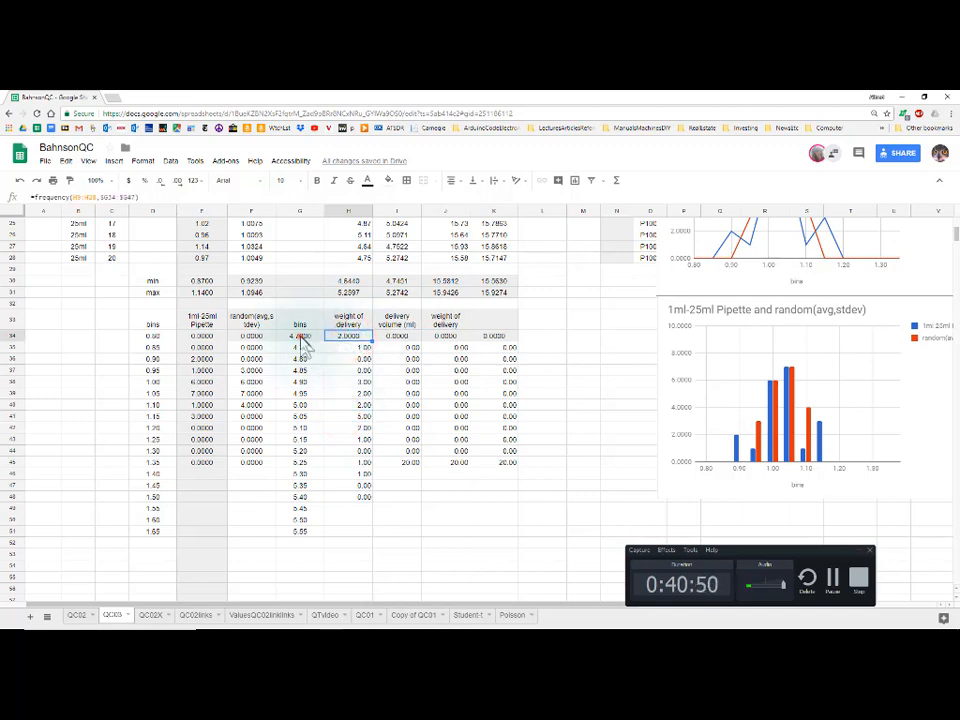
click(300, 336)
click(348, 281)
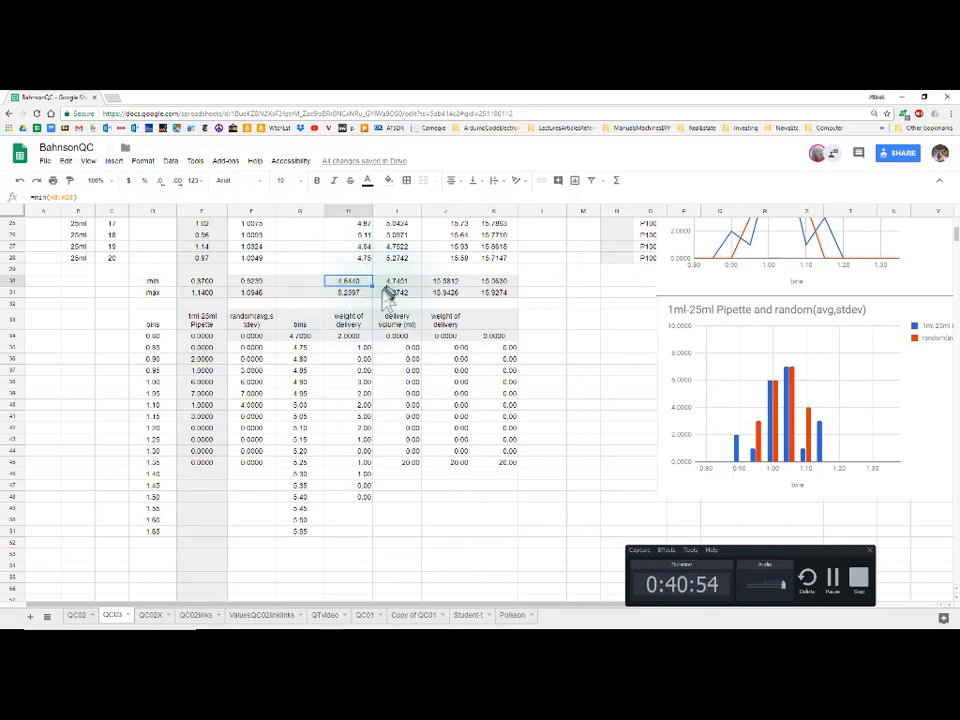
scroll(383, 297, up, 3)
click(368, 281)
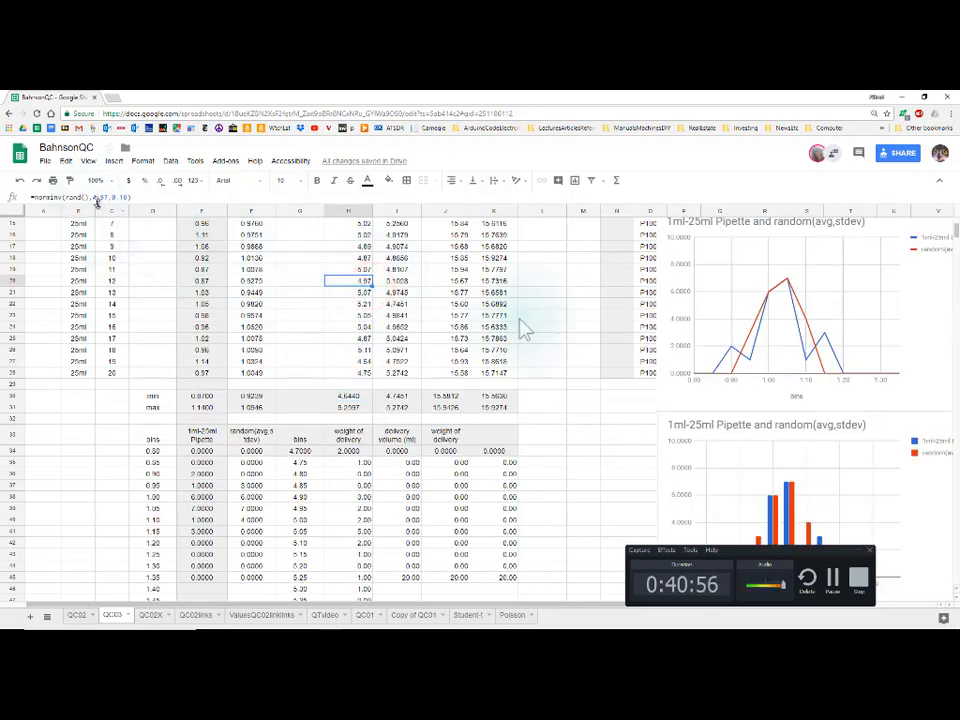
click(396, 281)
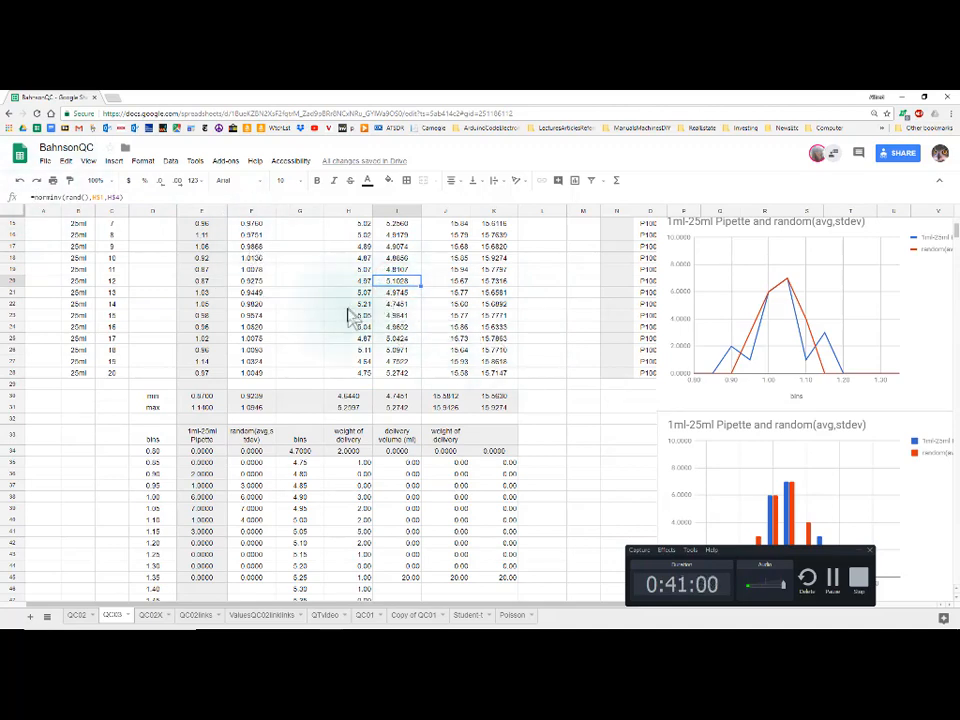
Replace the norminv formulas in the weight of delivery cells H9:H28 with their values only
scroll(350, 315, up, 4)
click(356, 300)
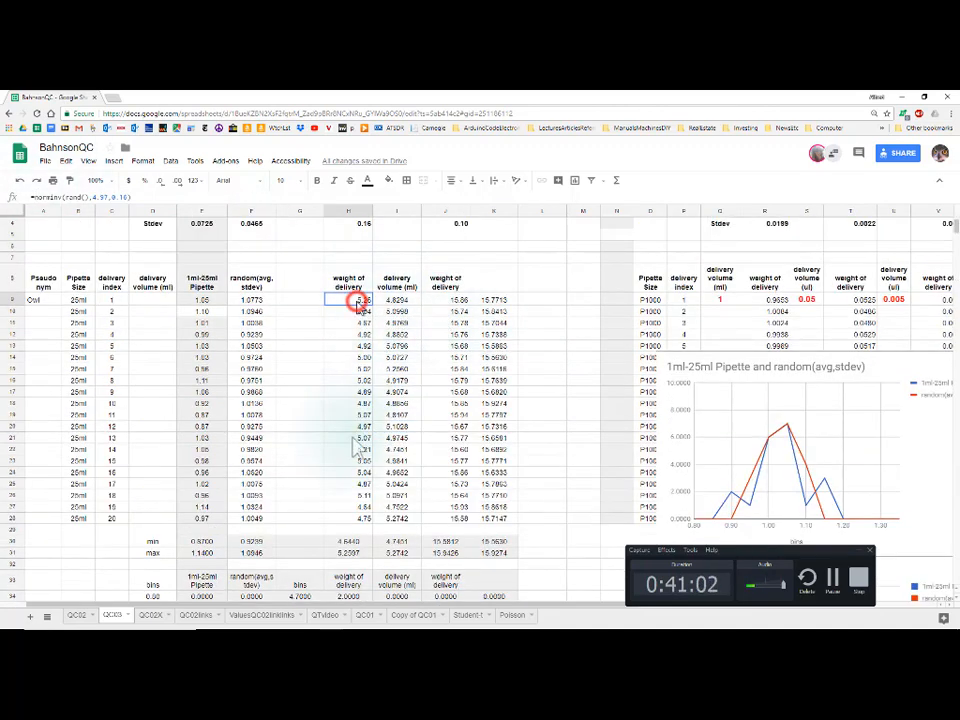
drag(358, 303, 366, 524)
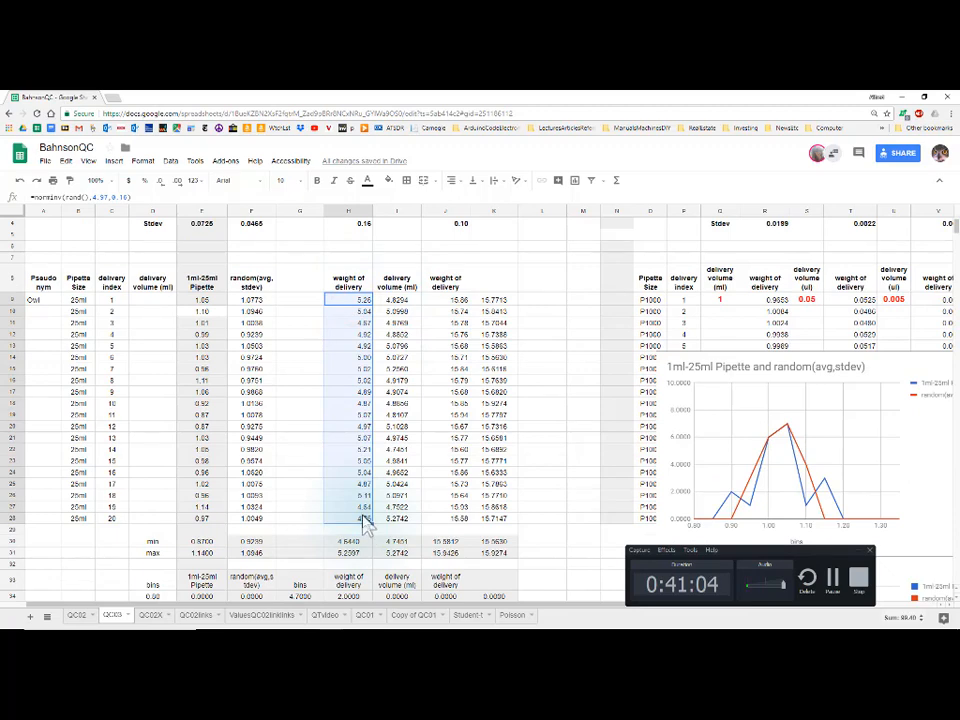
key(ctrl+c)
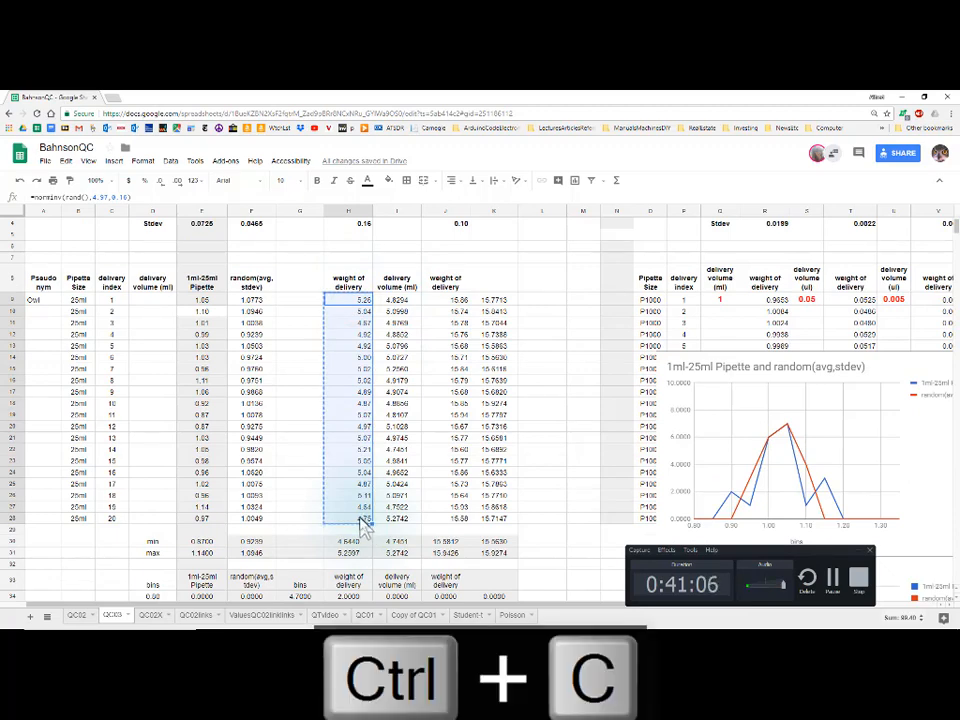
key(alt+e)
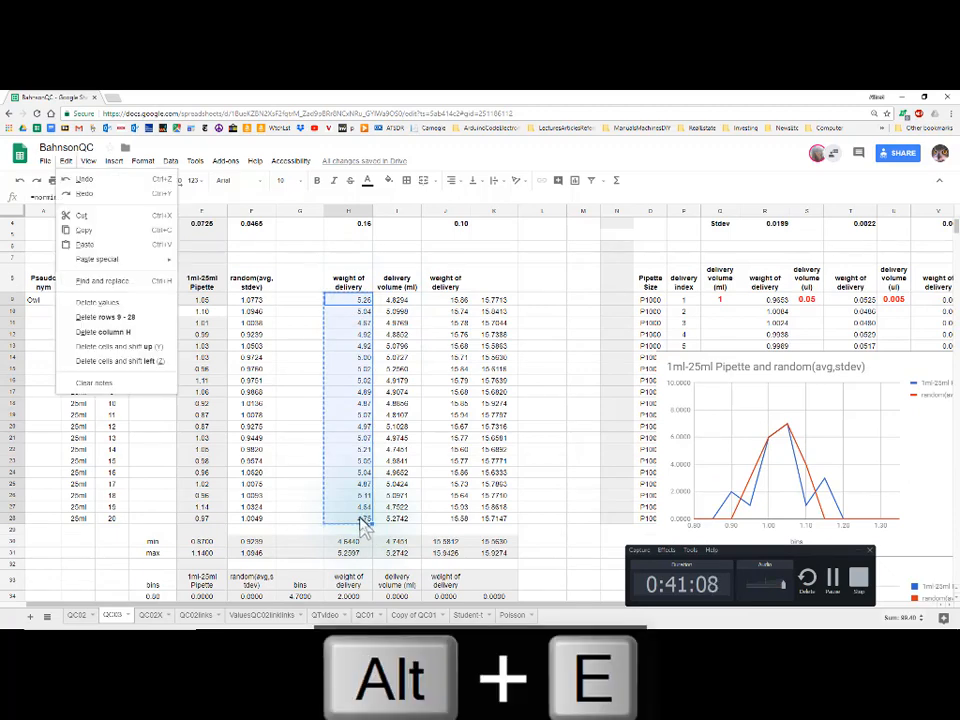
key(s)
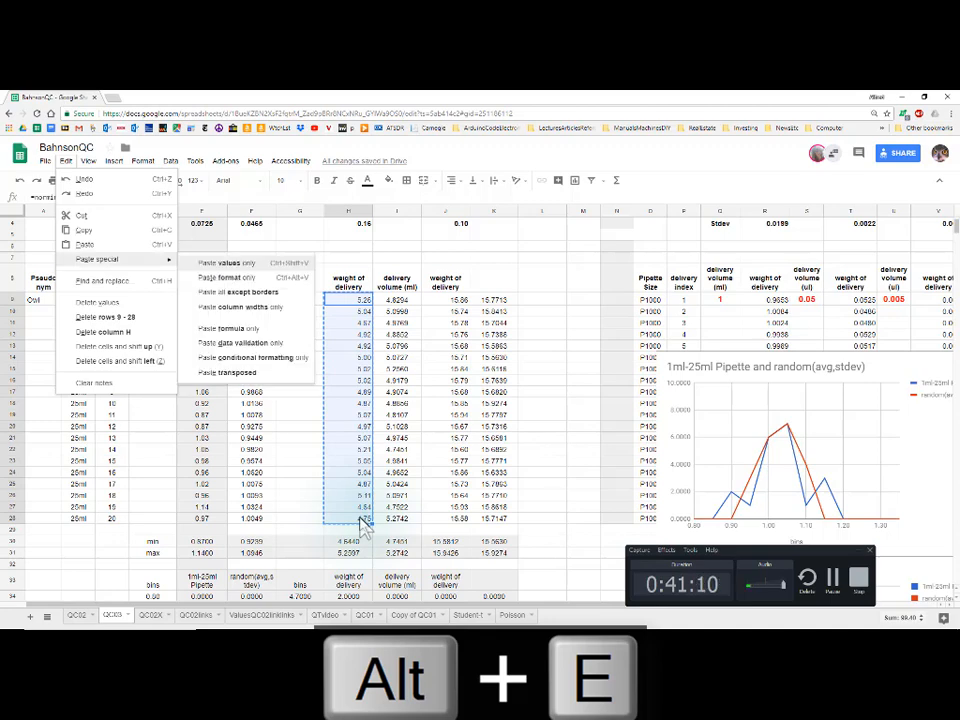
key(Return)
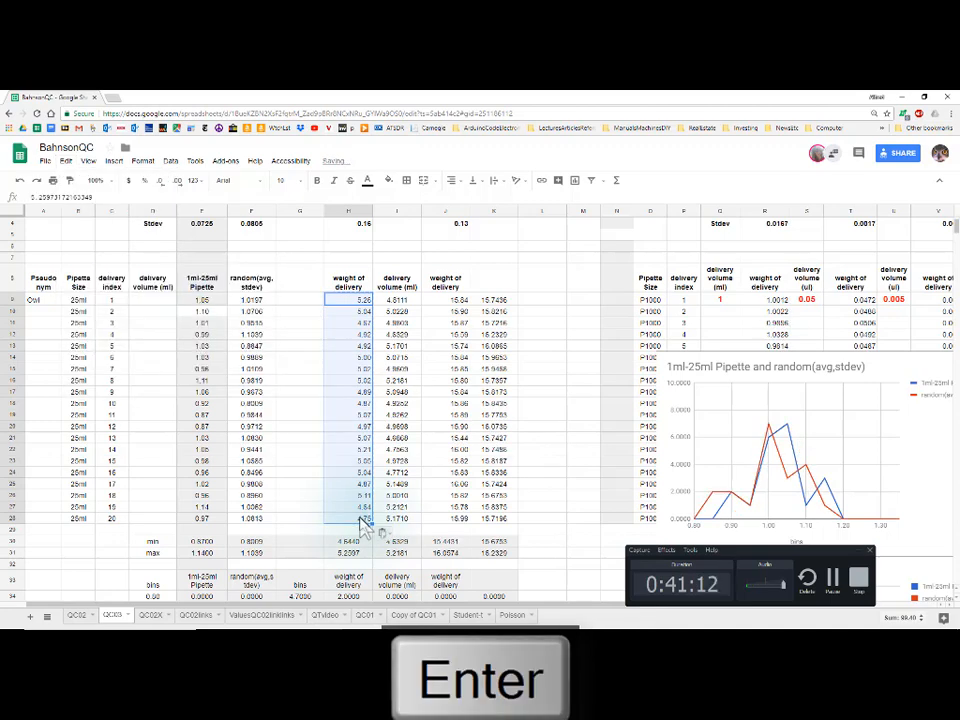
Set the first bin in G34 to 4.6, below the weight of delivery minimum in H30
scroll(362, 525, down, 5)
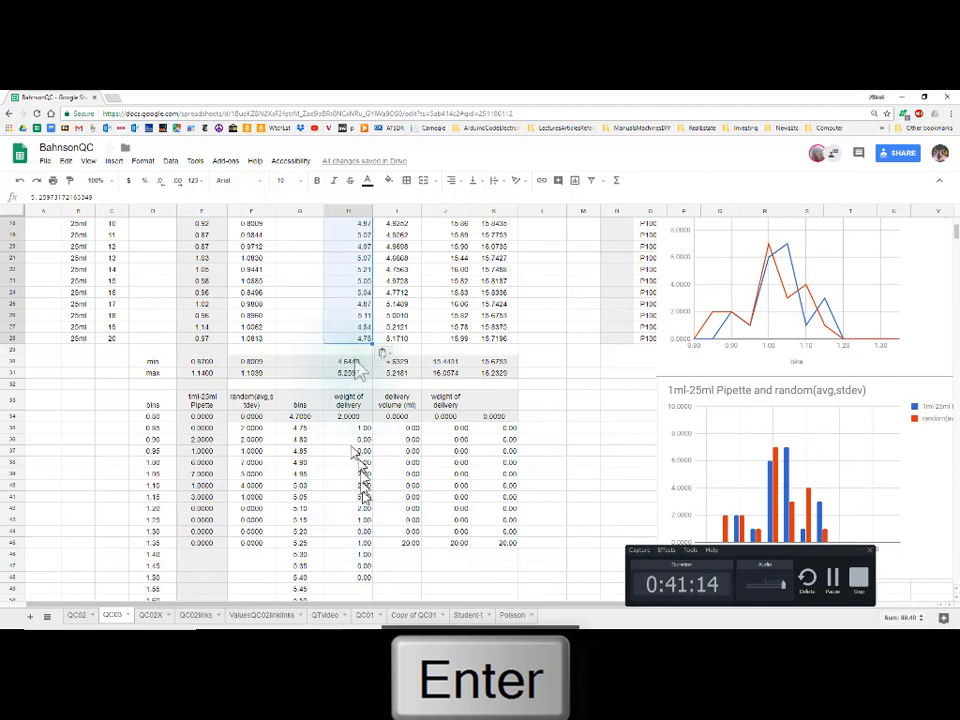
click(355, 362)
click(360, 418)
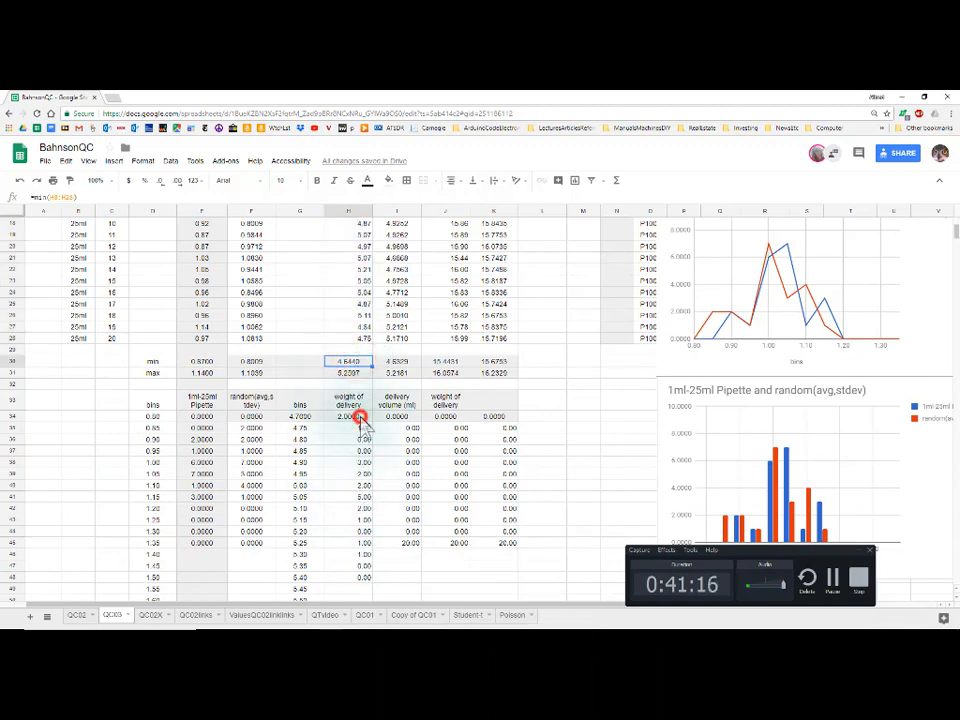
click(301, 418)
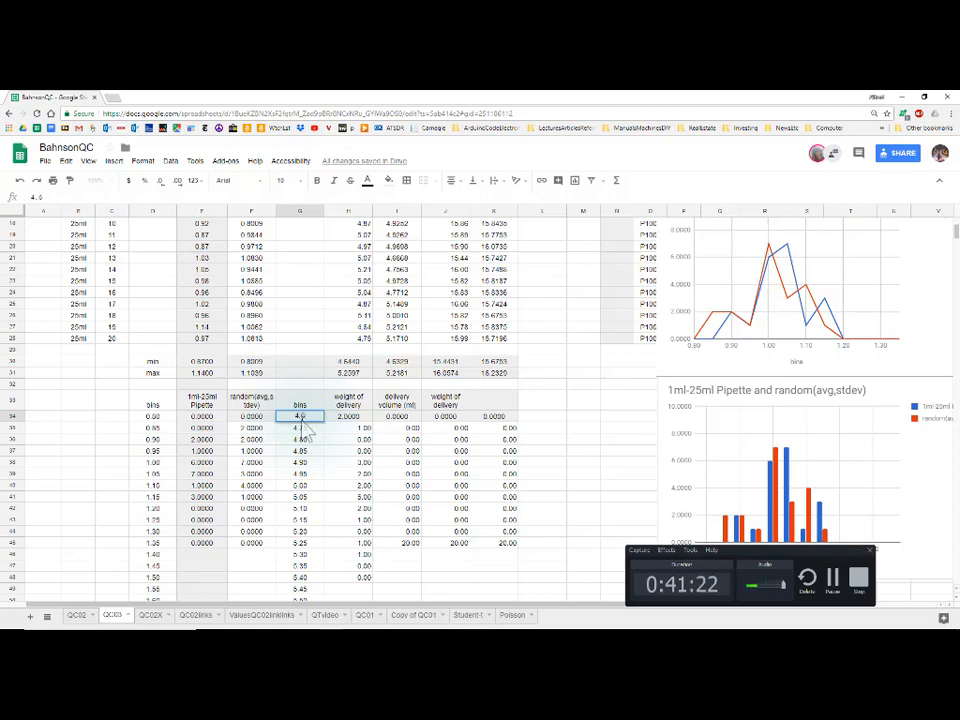
key(Return)
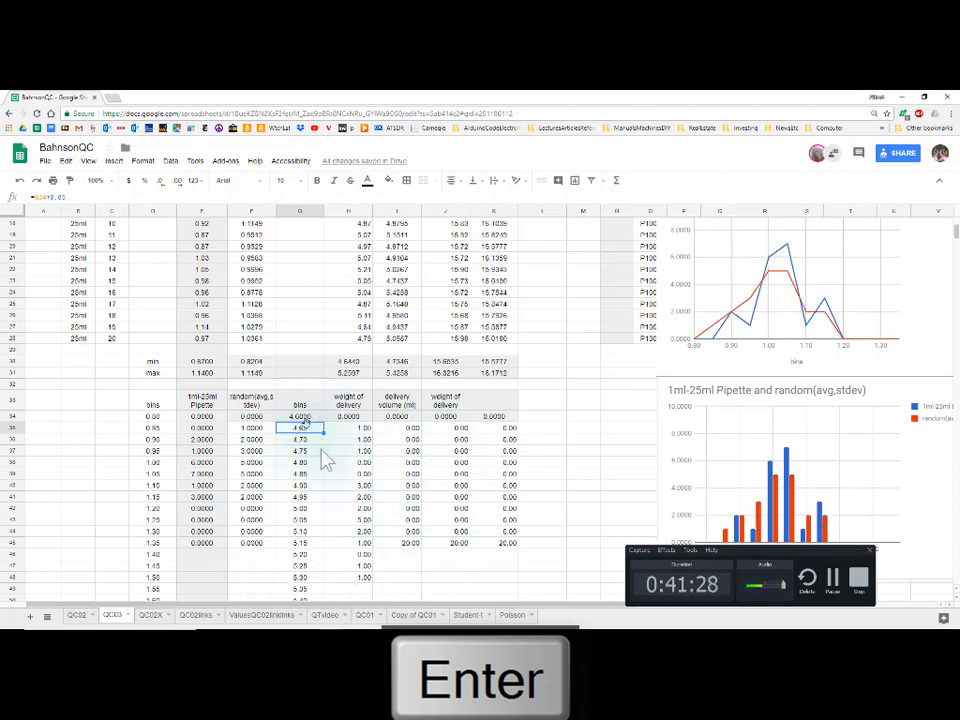
Check the sum of the counts in H34:H48 and extend the H34 frequency formula's bins range to $G34:$G49
scroll(325, 460, down, 1)
drag(357, 380, 365, 548)
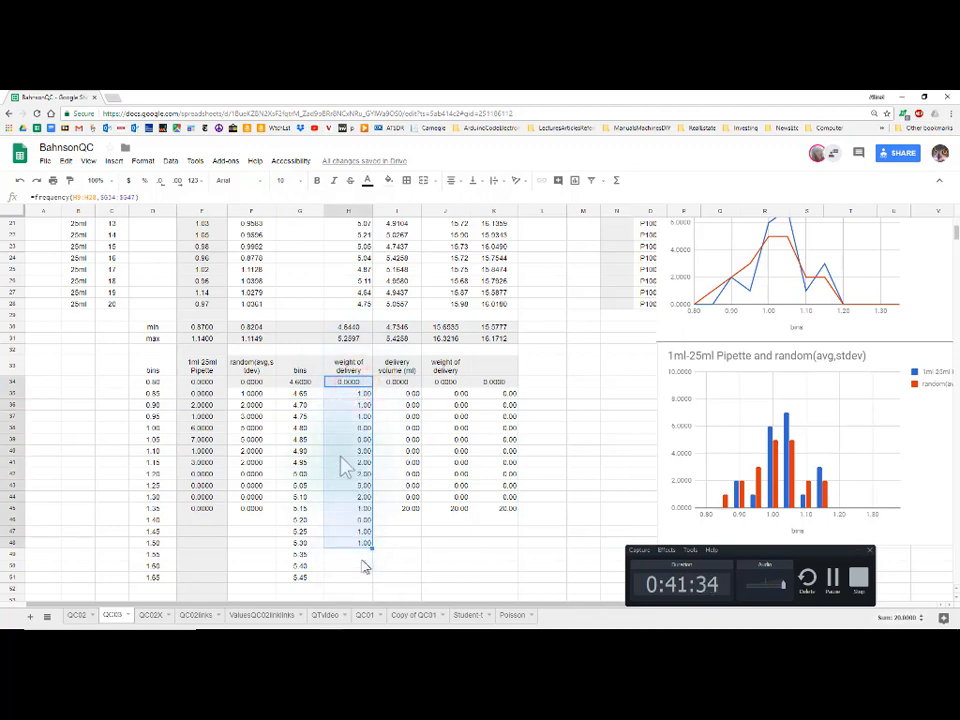
click(347, 383)
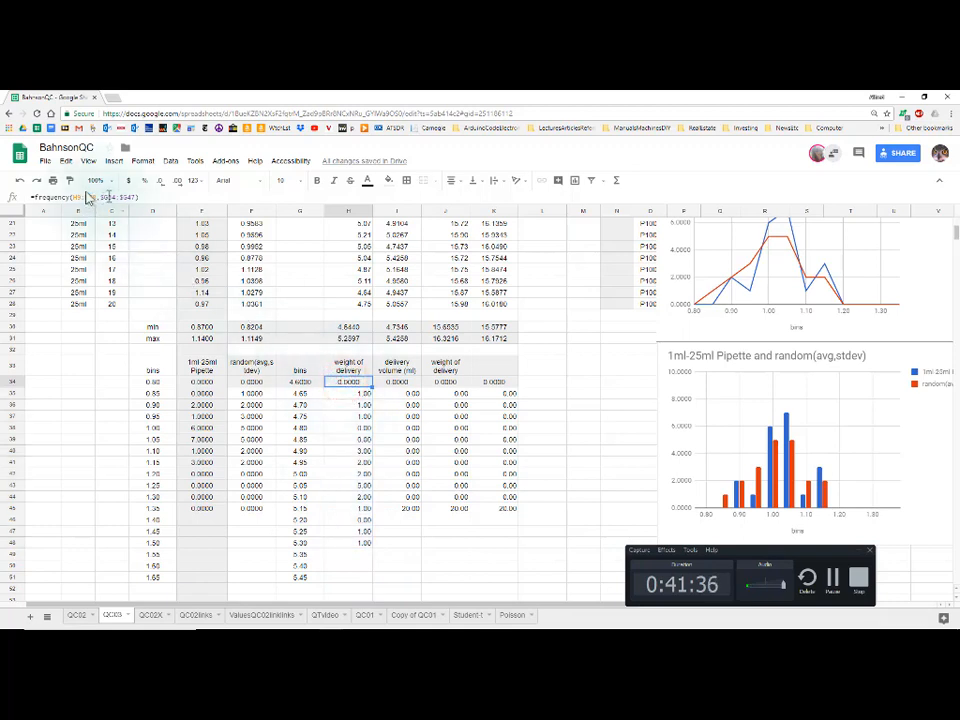
click(115, 197)
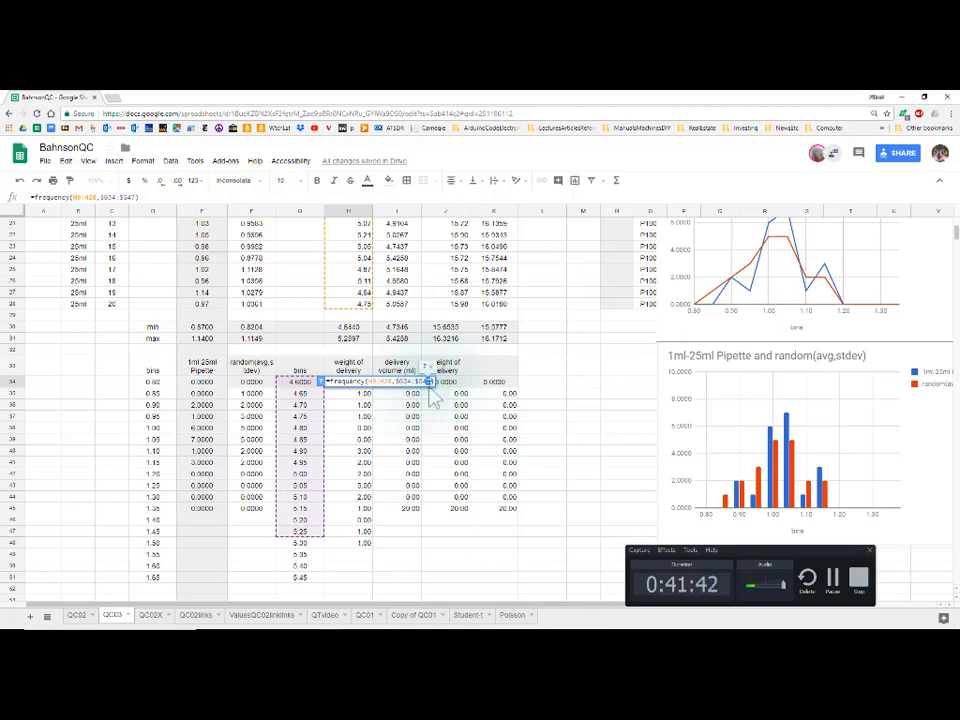
key(Return)
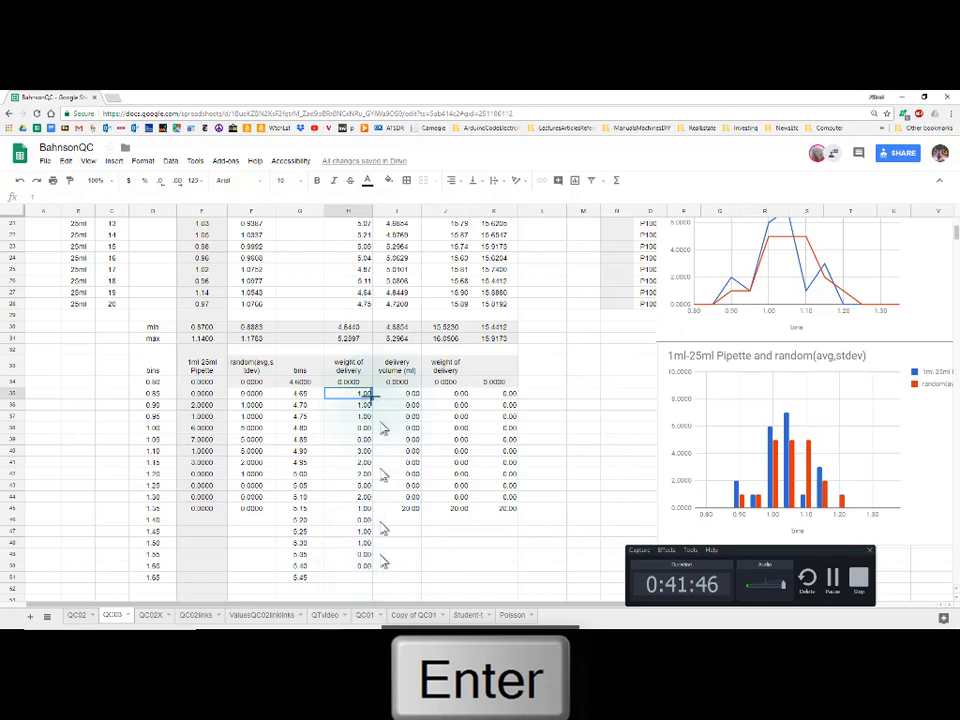
Center-align the whole weight of delivery column H
click(351, 212)
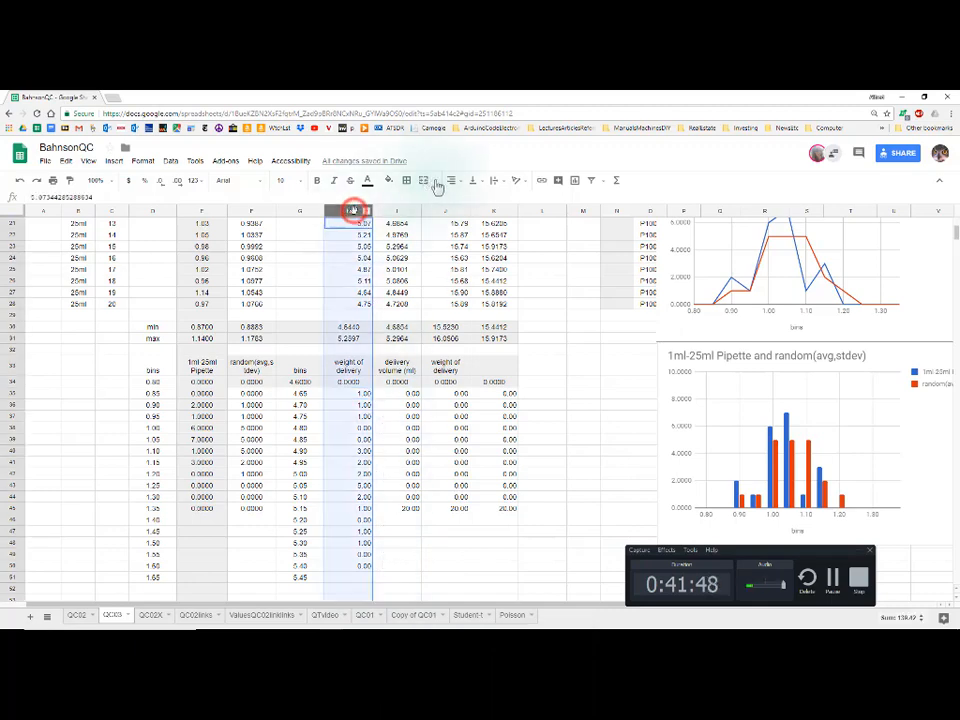
click(456, 180)
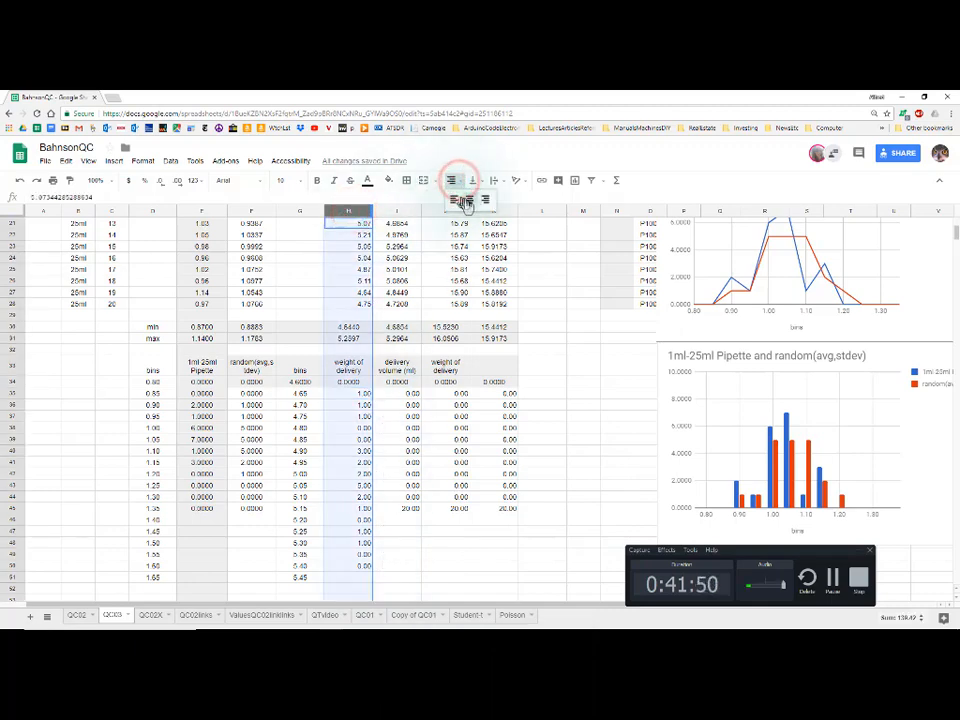
click(461, 200)
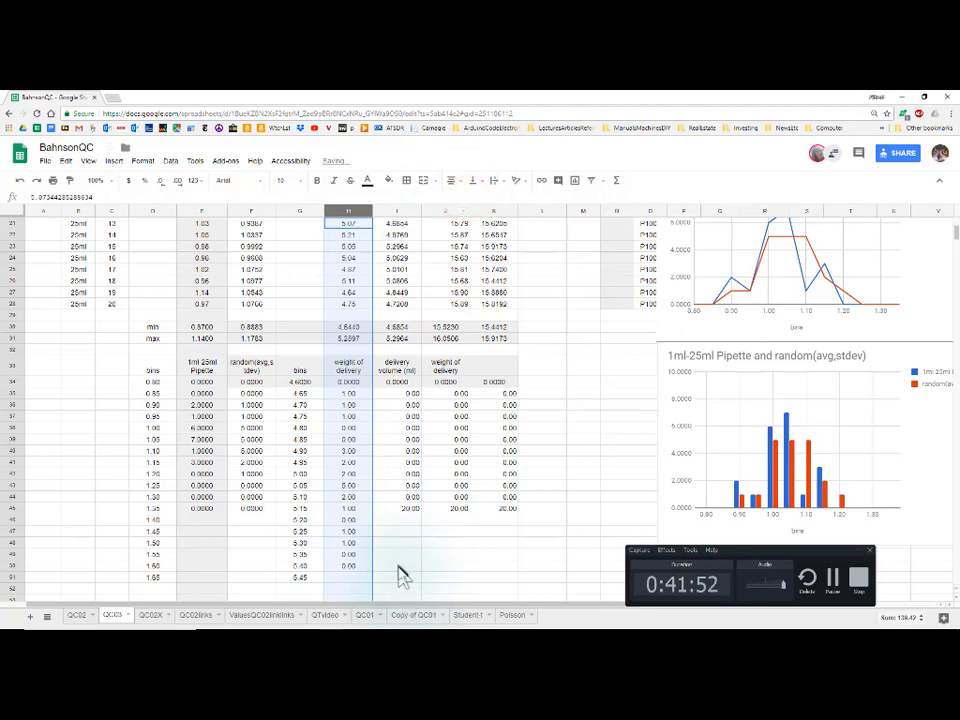
scroll(398, 575, down, 1)
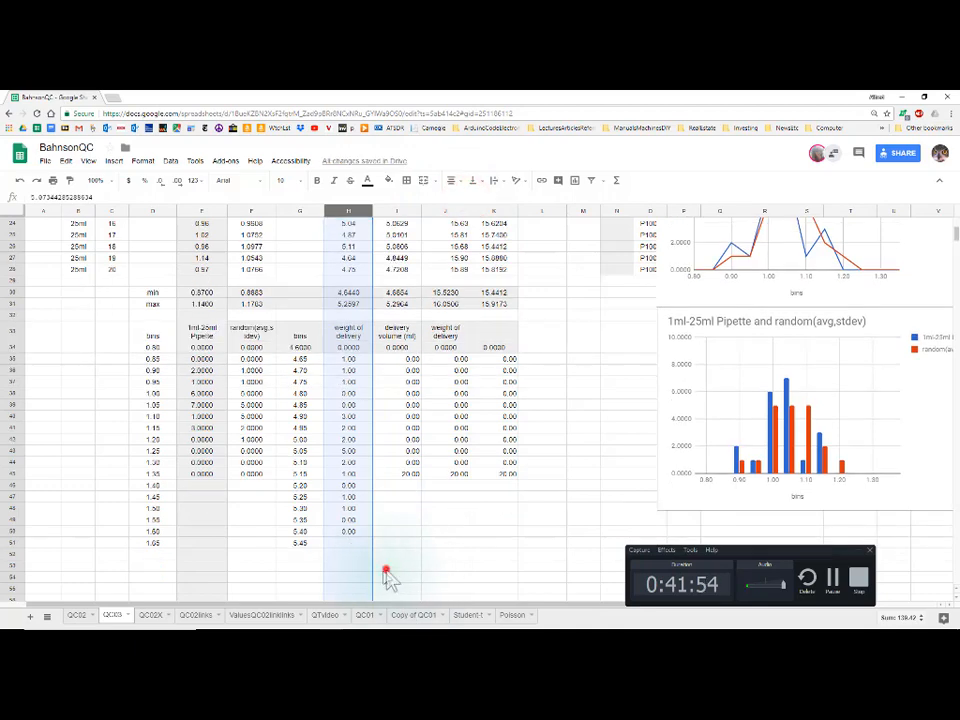
click(387, 575)
Examine the minimum formulas in H30 and I30 and the data and bins ranges of the H34 frequency formula
click(348, 293)
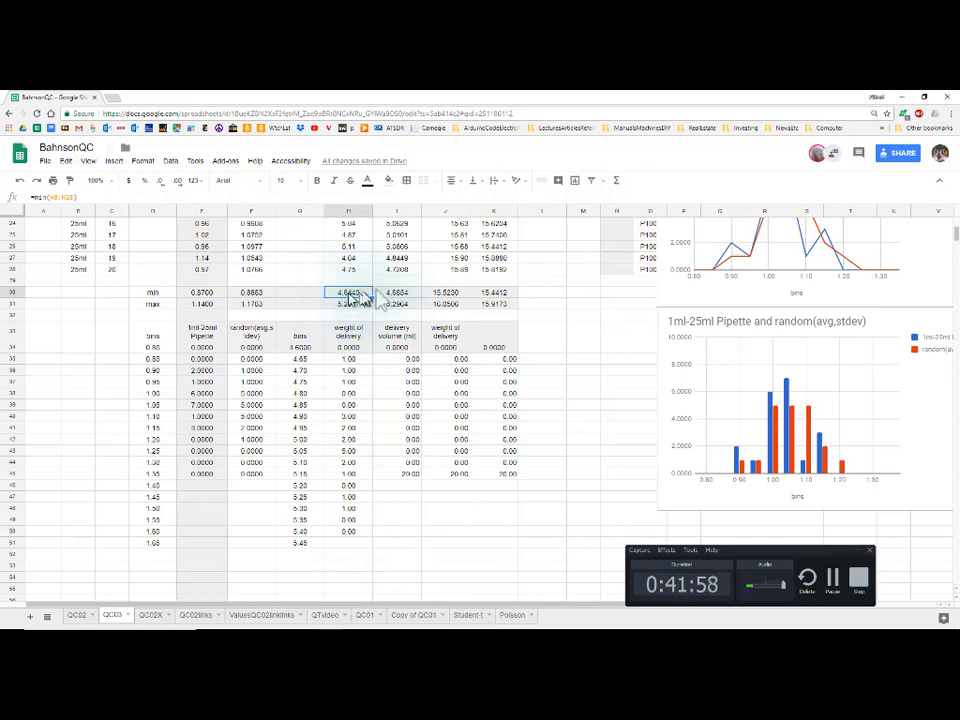
click(393, 296)
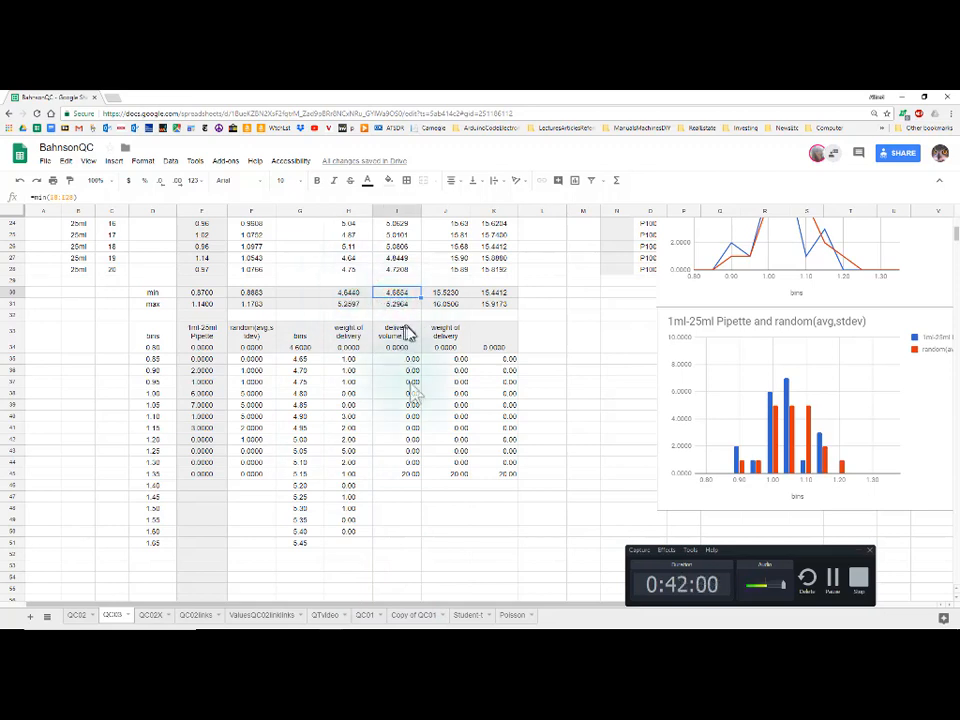
click(407, 362)
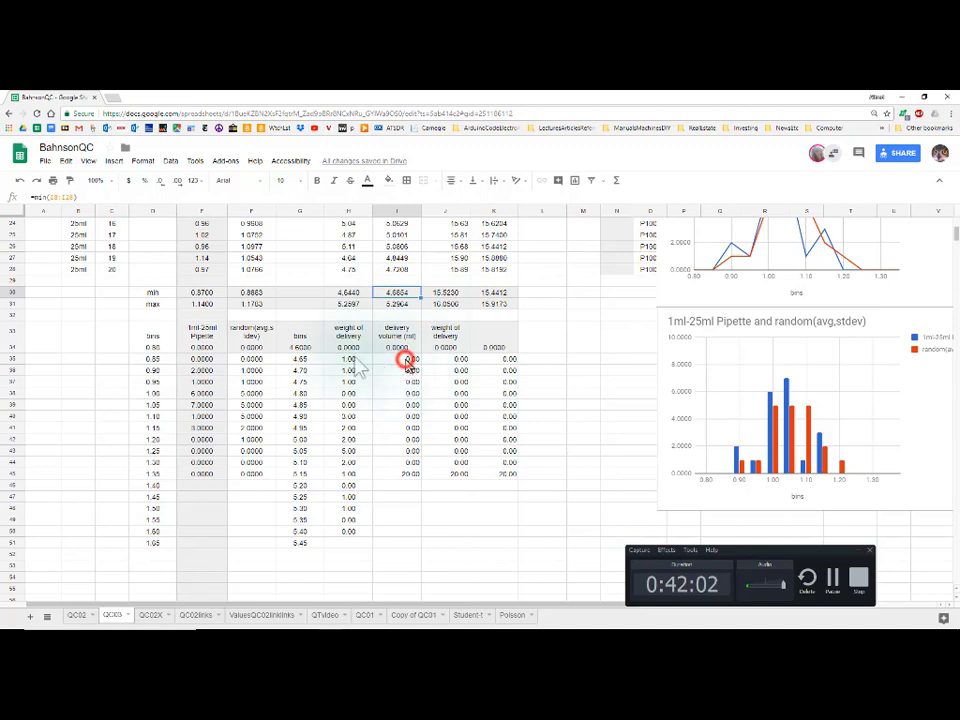
click(343, 362)
click(348, 340)
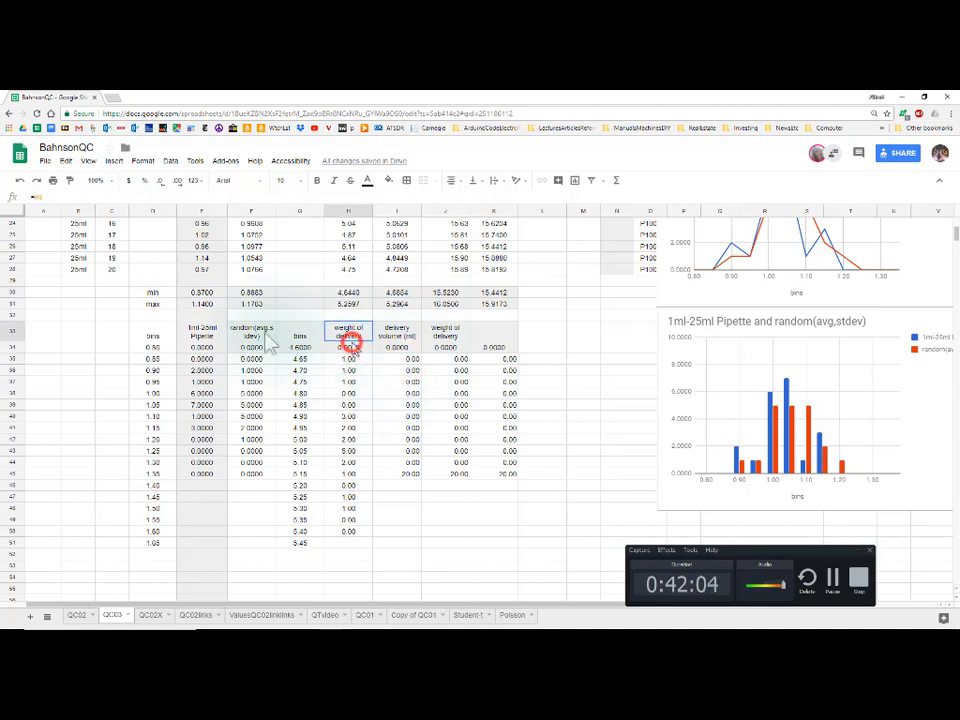
click(345, 350)
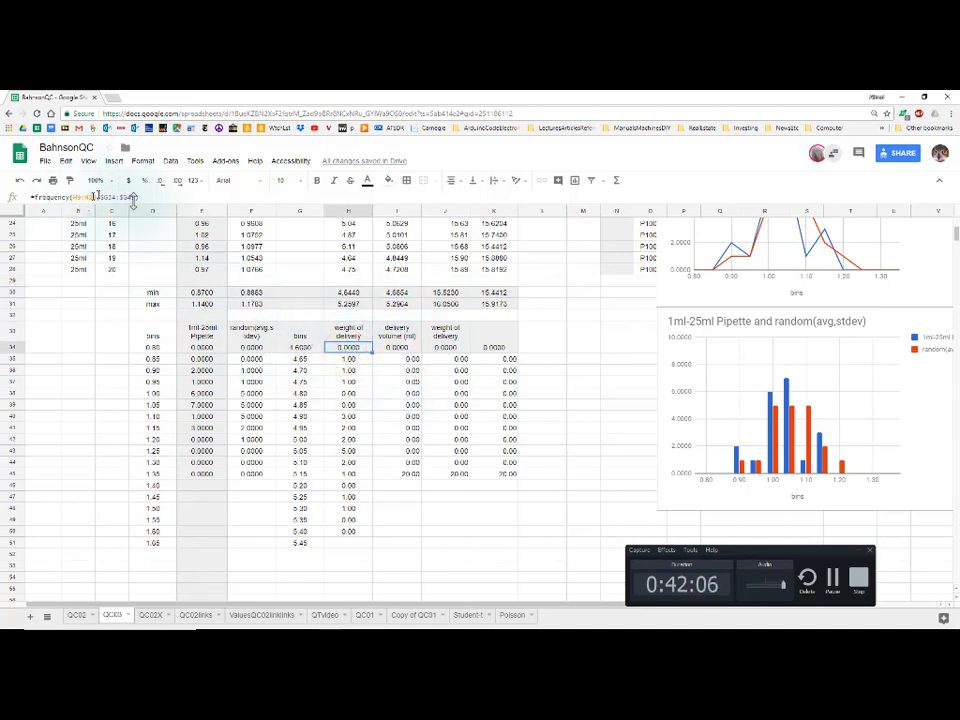
click(133, 199)
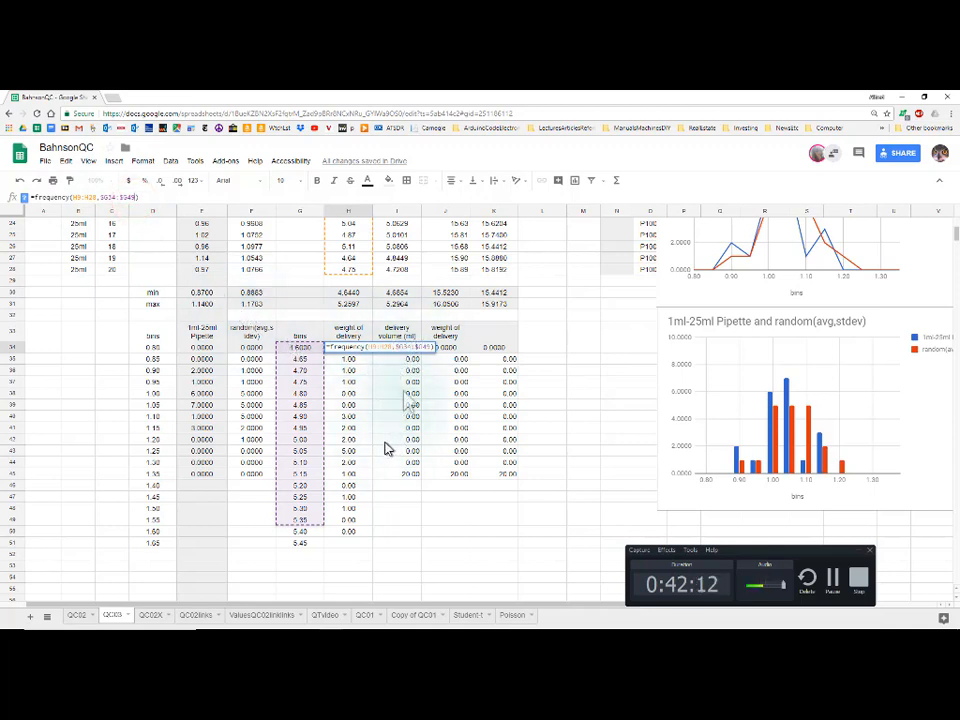
click(405, 372)
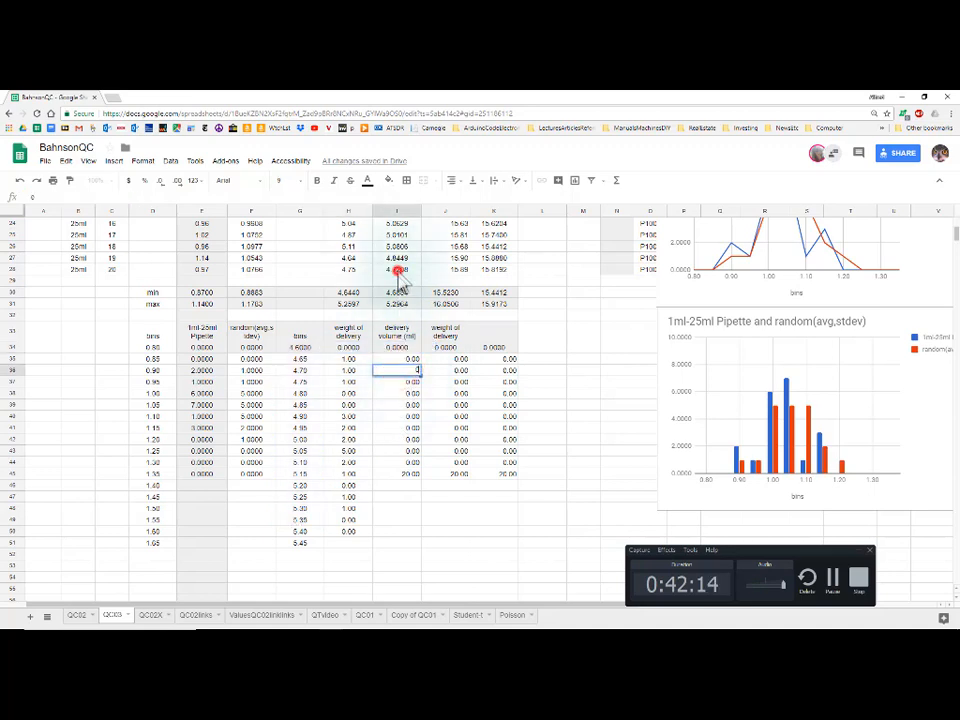
drag(398, 269, 404, 244)
drag(407, 369, 407, 358)
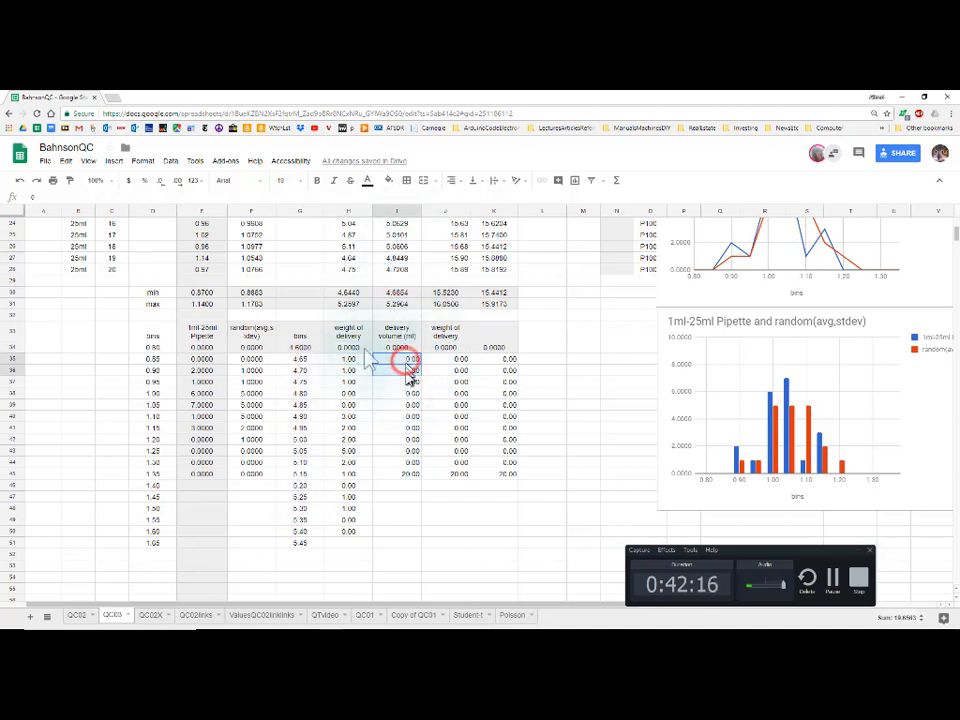
Copy the frequency formula from H34 into I34 for the delivery volume data
click(351, 348)
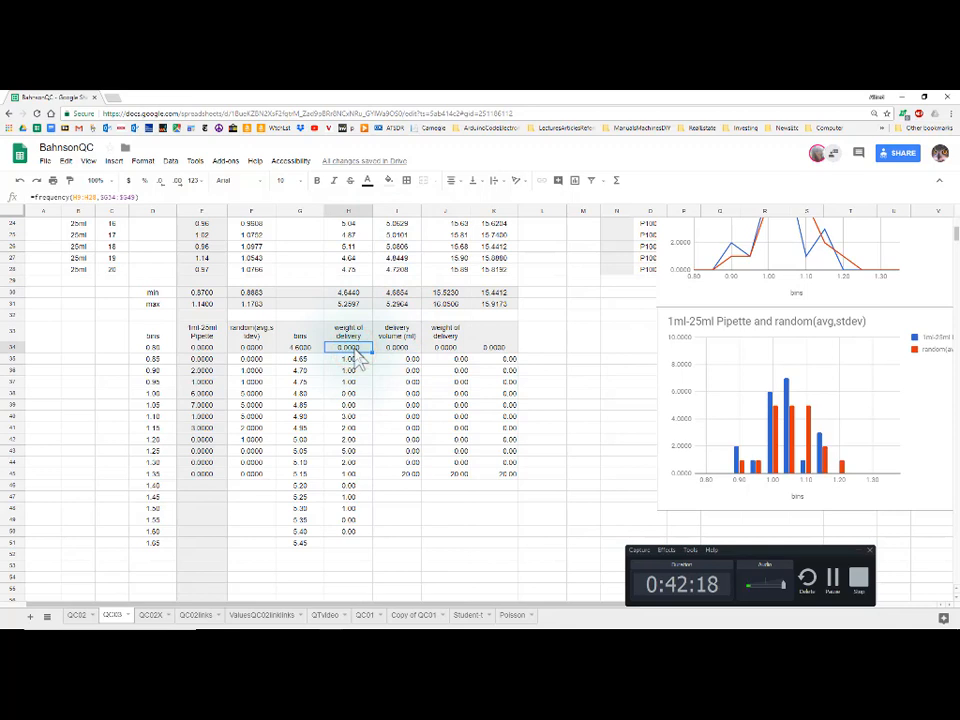
key(ctrl+c)
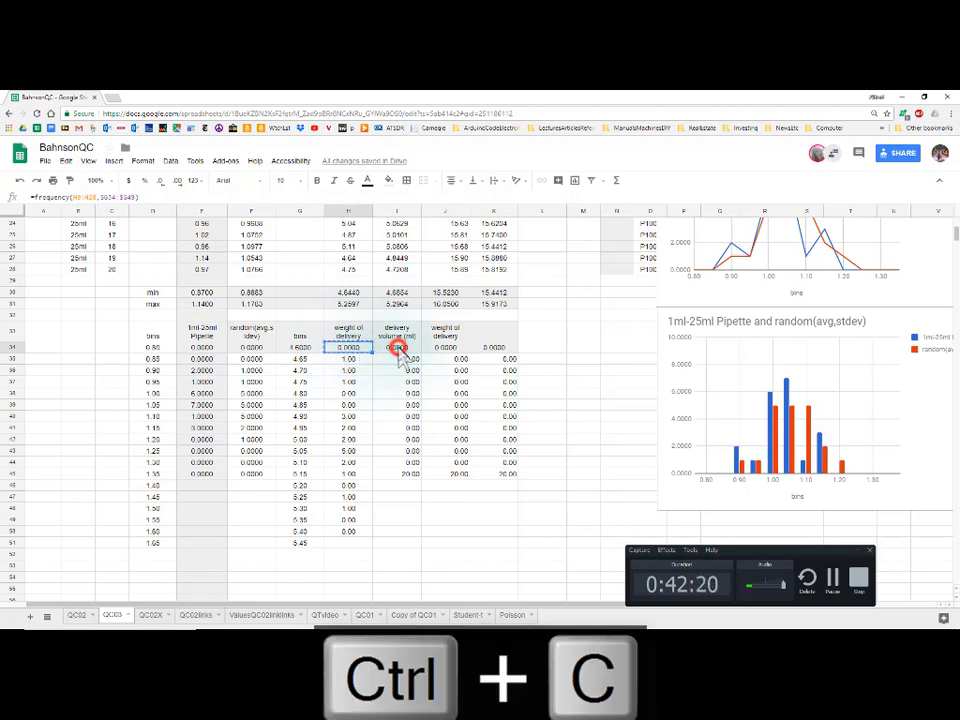
click(399, 348)
key(ctrl+v)
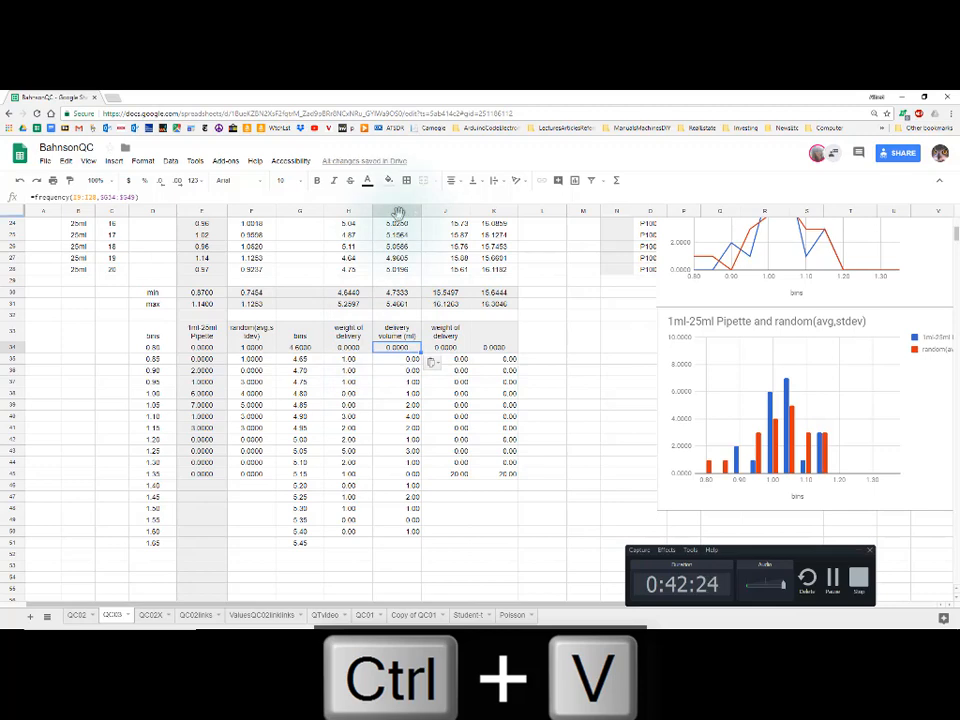
Center-align the whole delivery volume column I
click(398, 212)
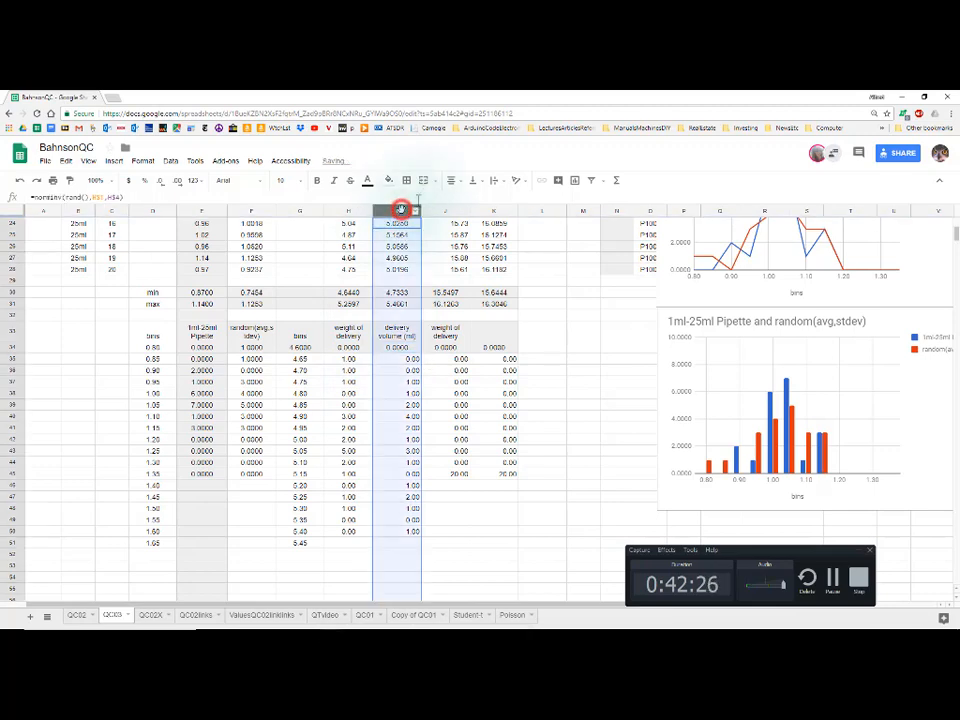
click(453, 181)
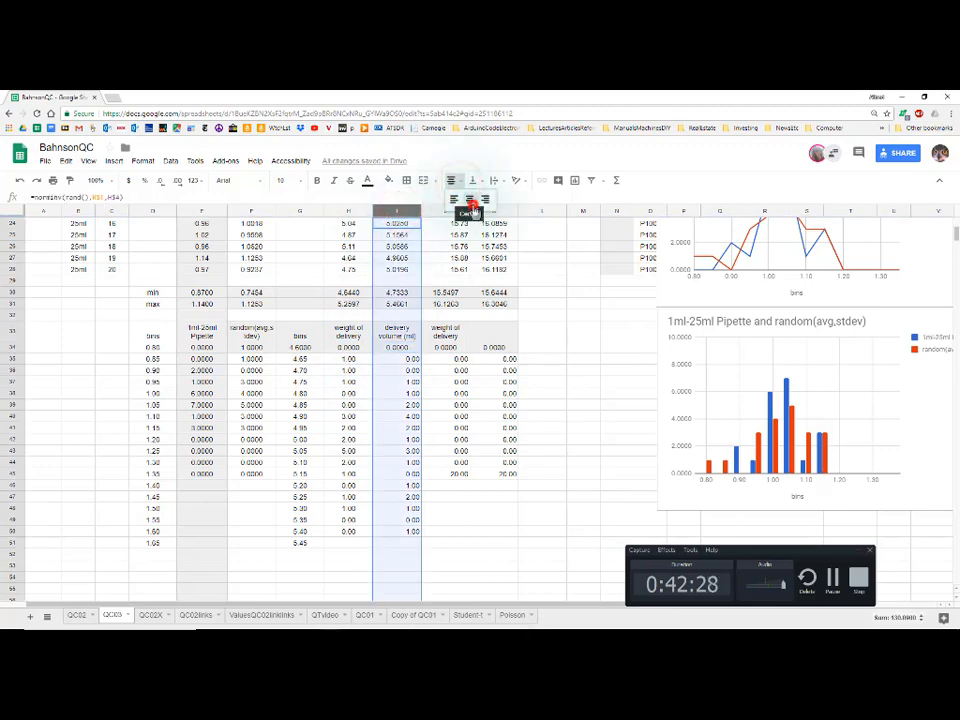
click(466, 204)
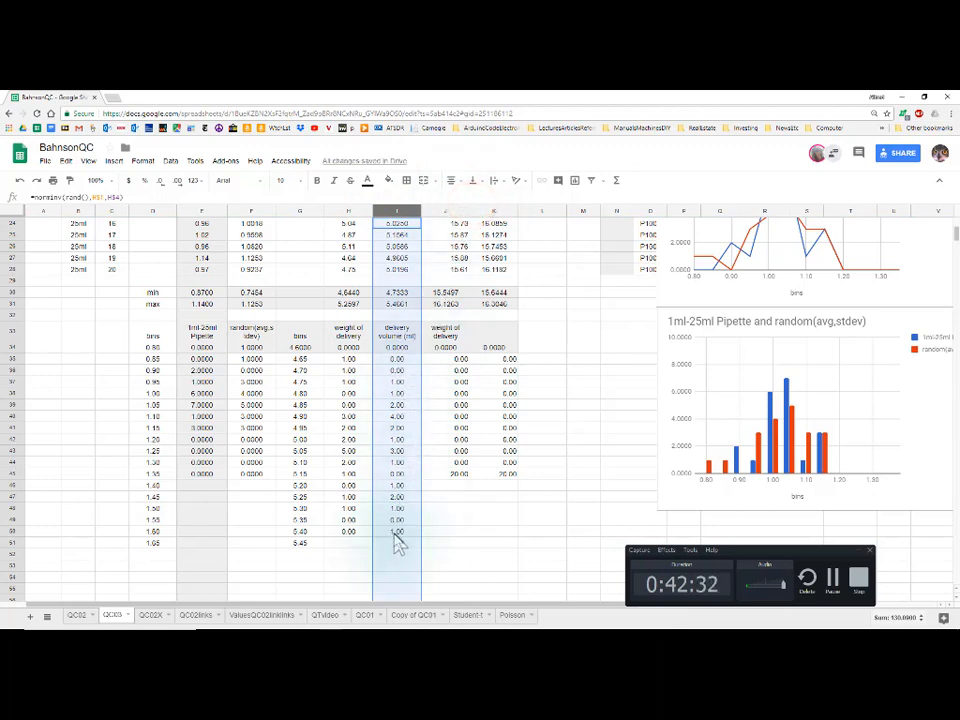
Extend the bins range in the I34 delivery volume frequency formula to $G34:$G50
click(397, 303)
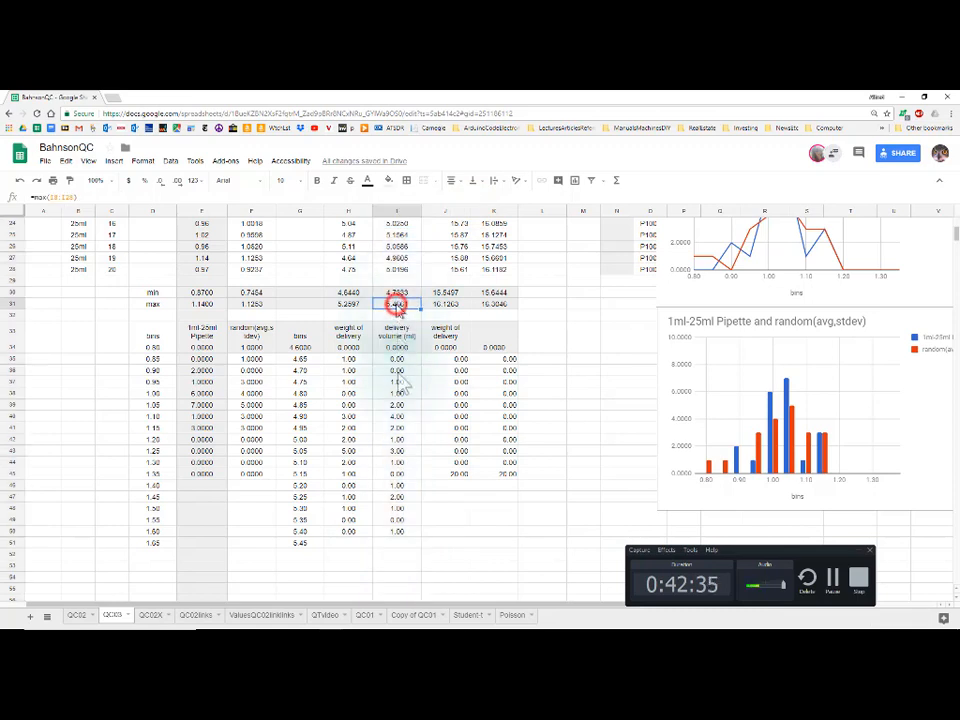
click(393, 531)
double_click(302, 533)
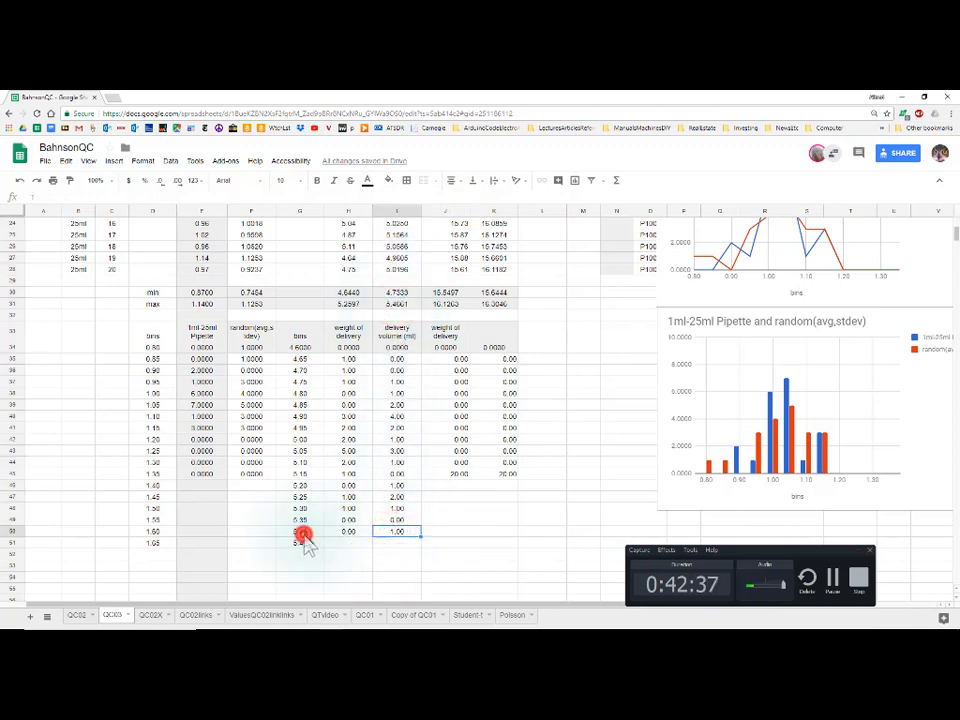
double_click(397, 347)
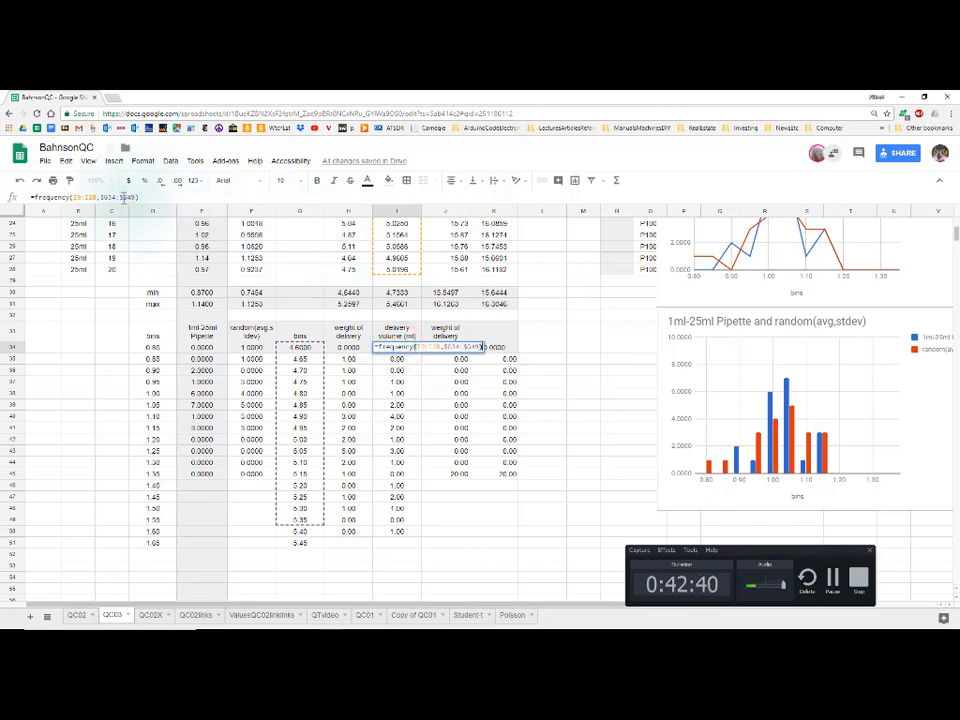
drag(127, 197, 134, 197)
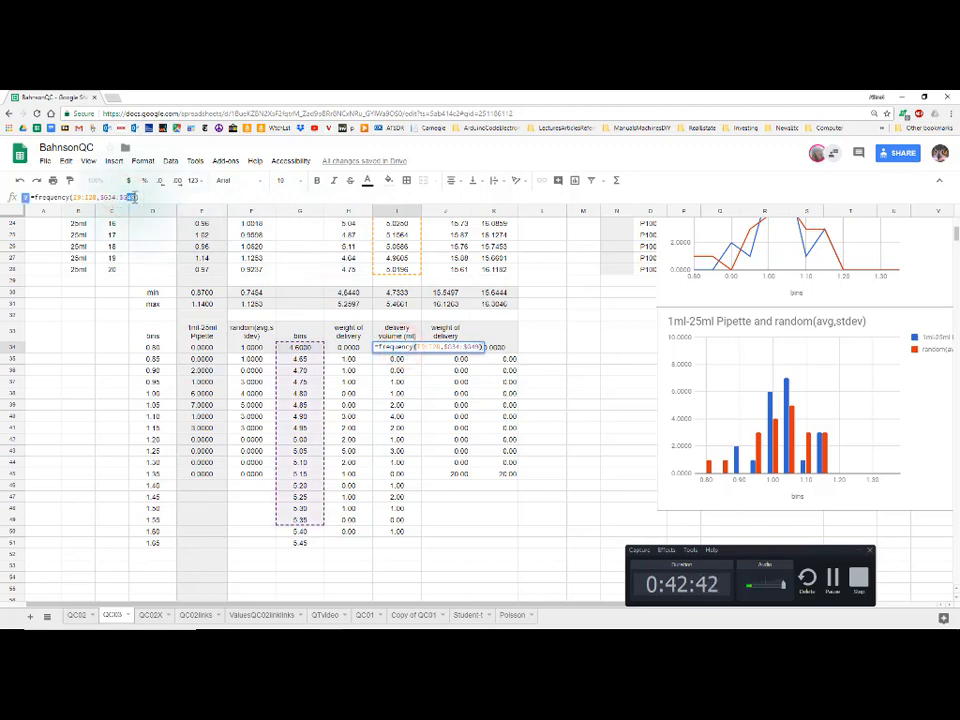
text(50)
key(Return)
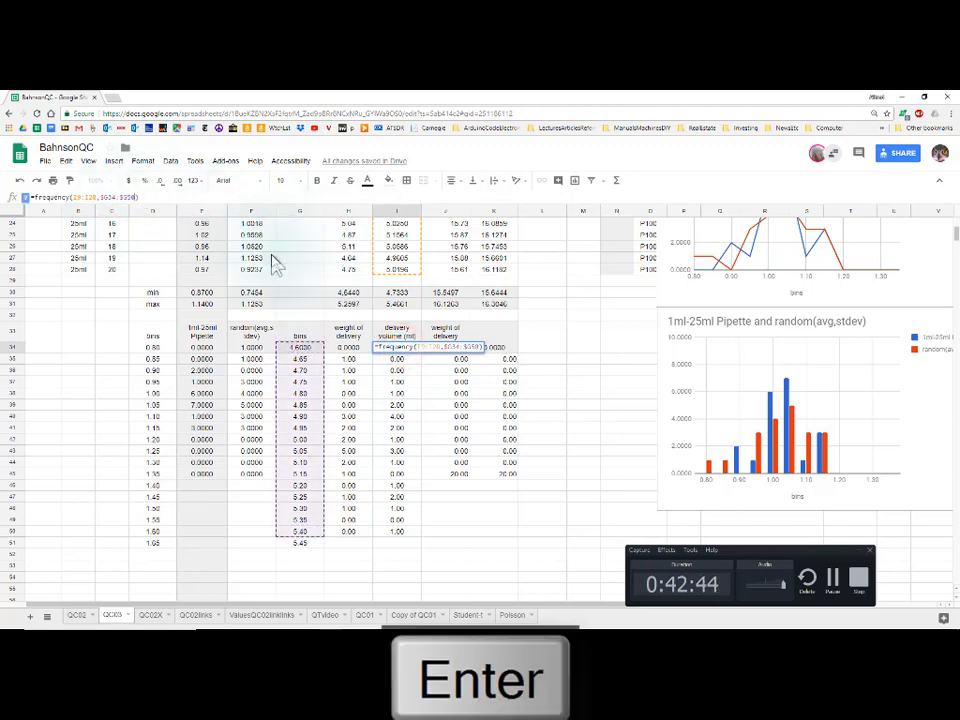
click(429, 439)
text(0)
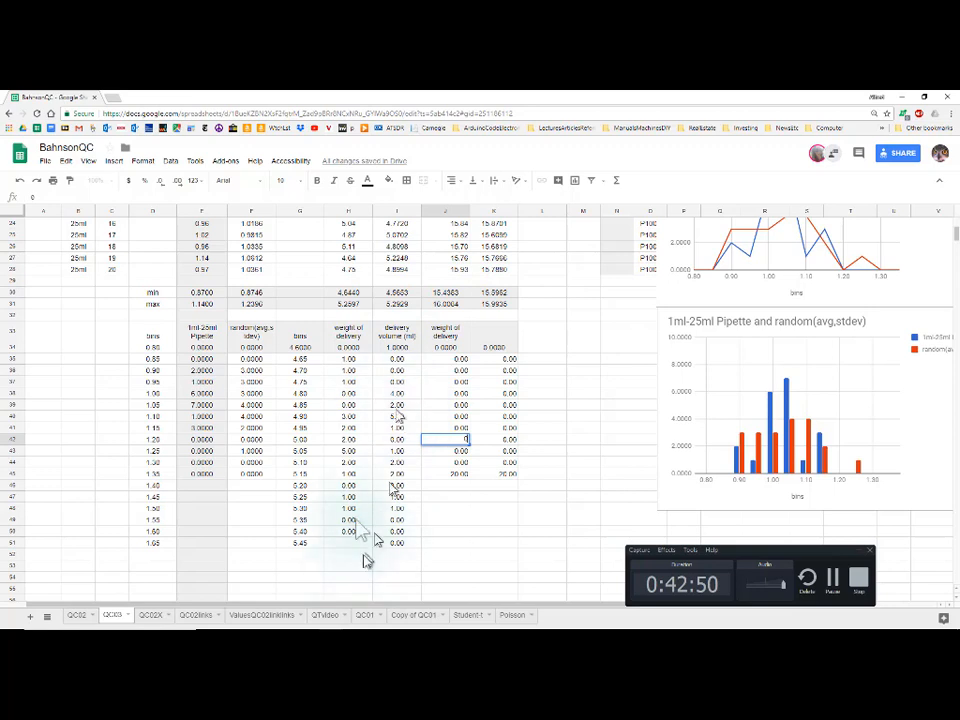
Insert a line chart of the weight of delivery and delivery volume frequencies from G33:I51, using column G as labels
click(303, 337)
drag(391, 356, 388, 552)
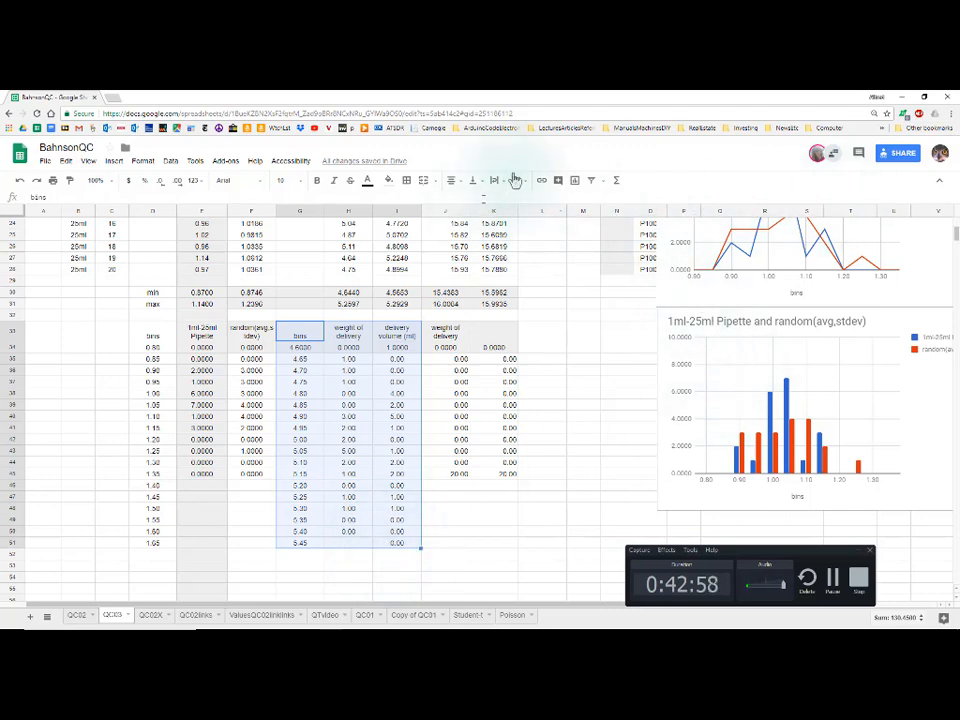
click(572, 181)
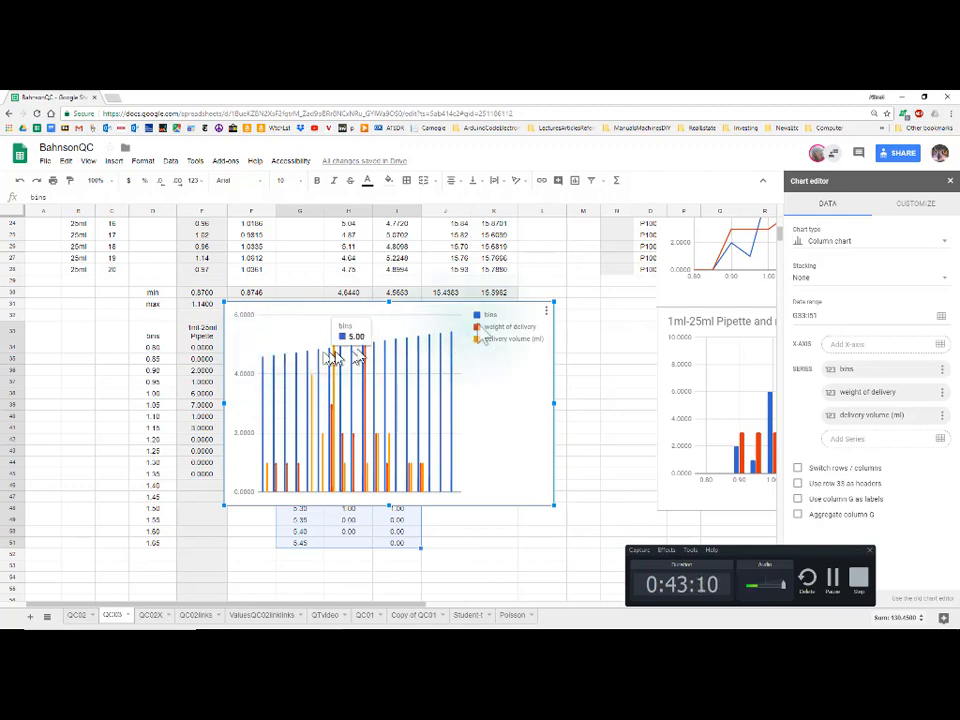
click(798, 499)
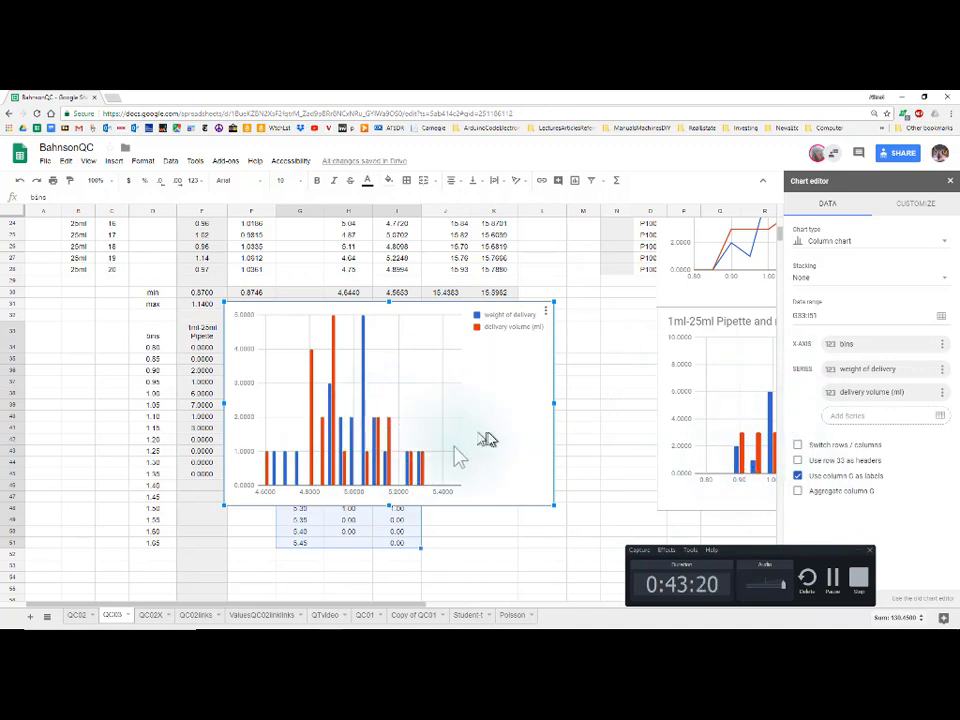
click(940, 241)
click(814, 289)
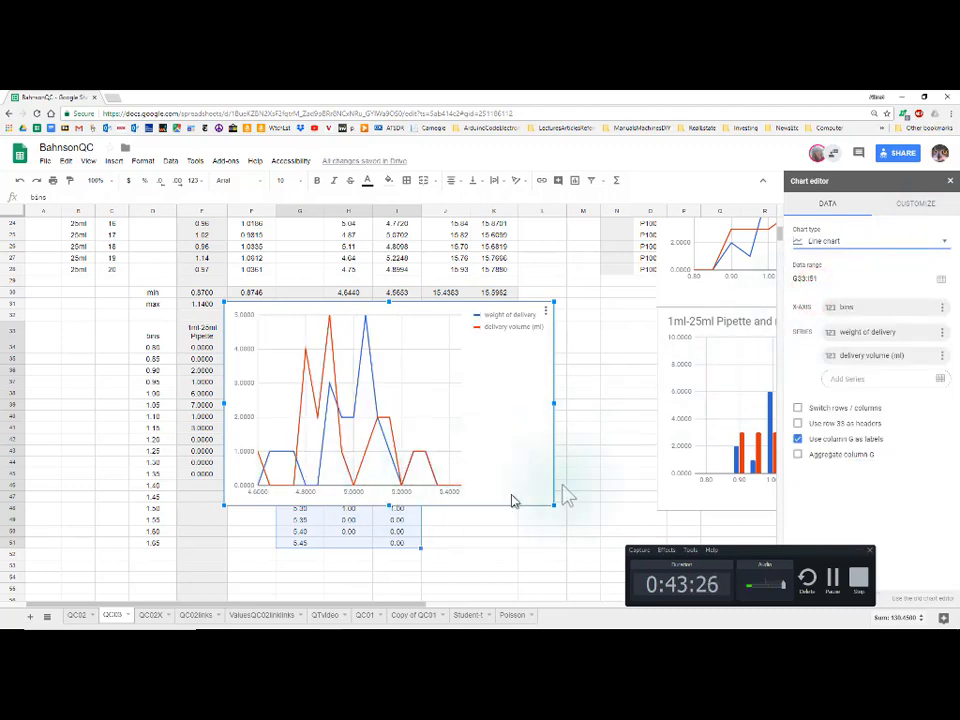
Set the line thickness of all series in the new line chart to 8px
click(928, 210)
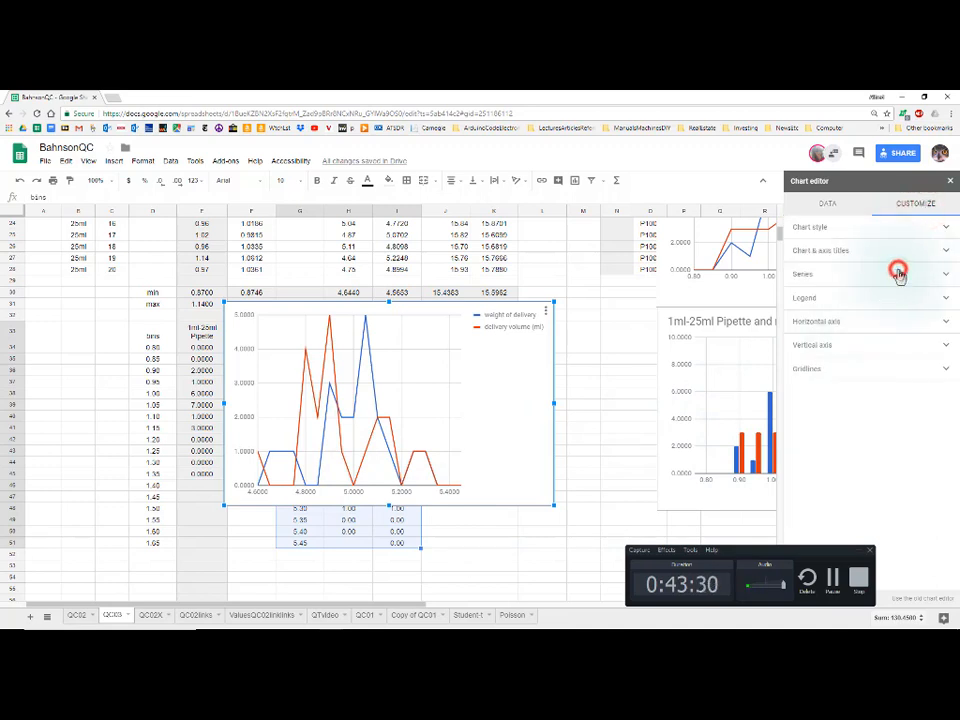
click(898, 273)
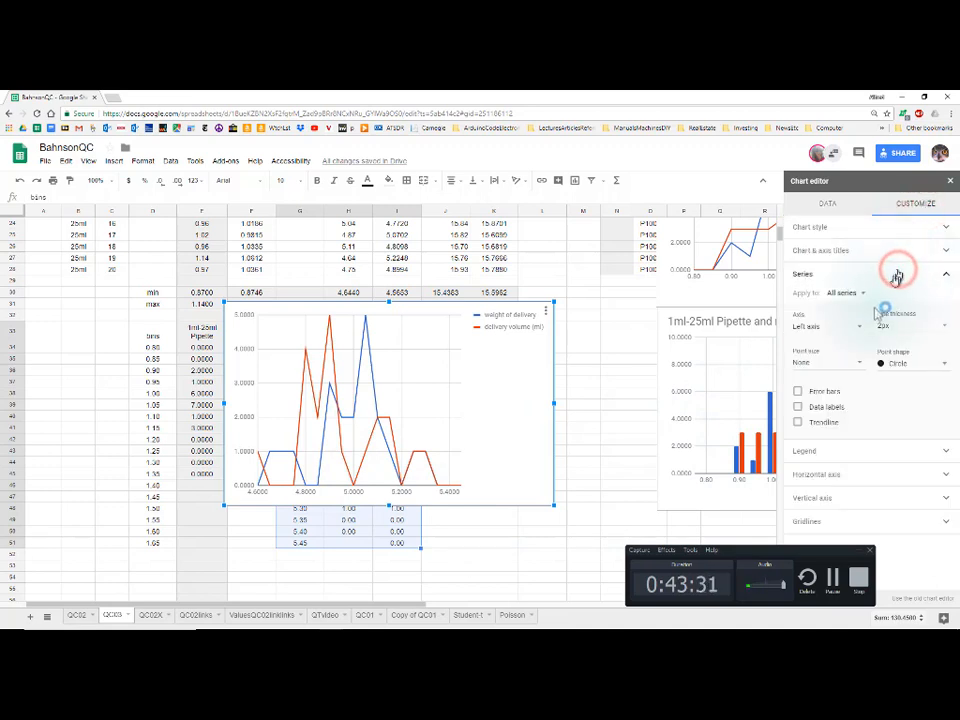
click(942, 327)
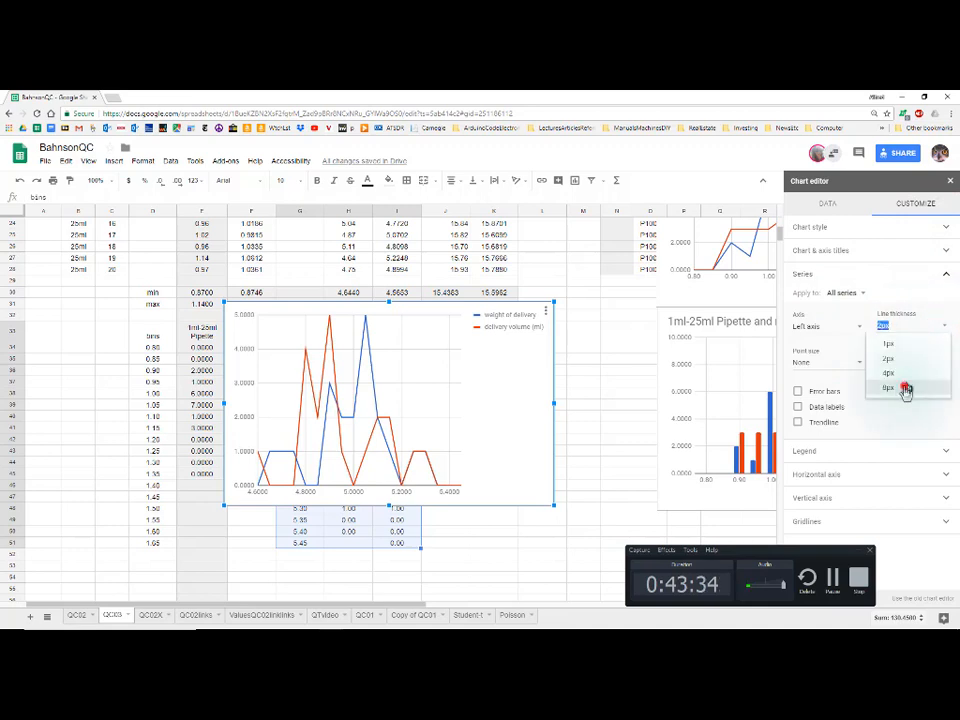
click(908, 388)
click(619, 463)
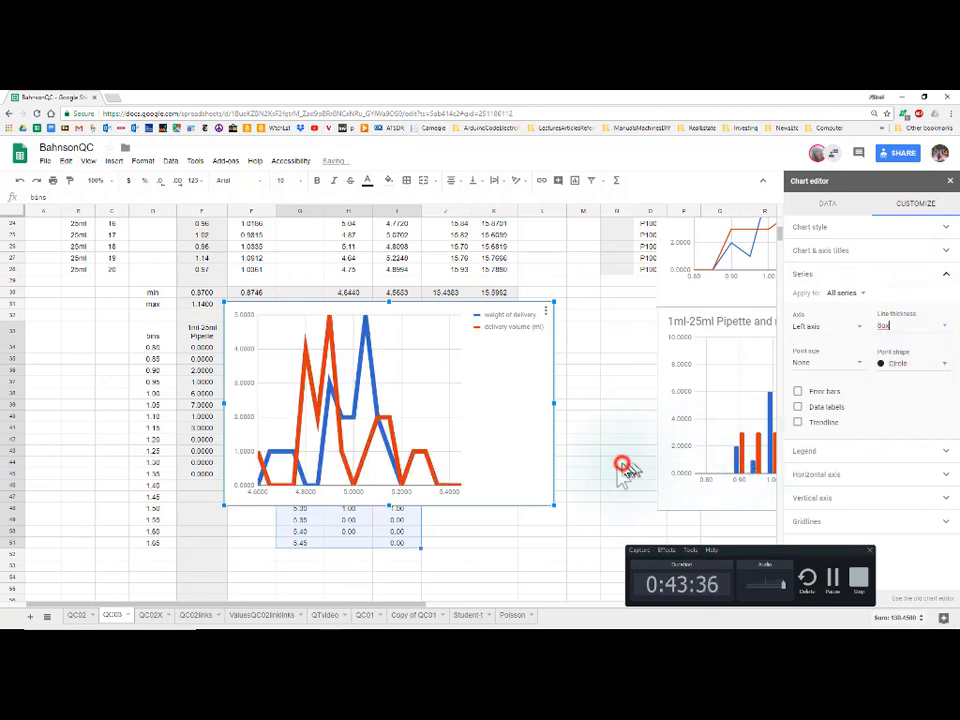
Reload the sheet and move the new line chart up so it starts at about row 5, over the delivery data
click(510, 466)
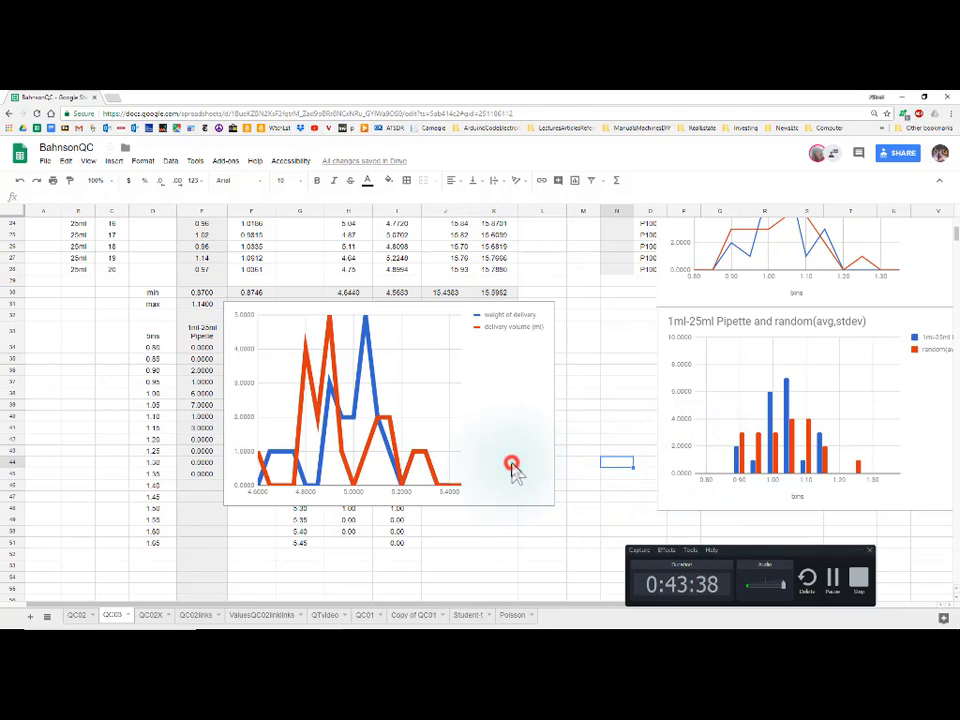
double_click(512, 467)
key(ctrl+r)
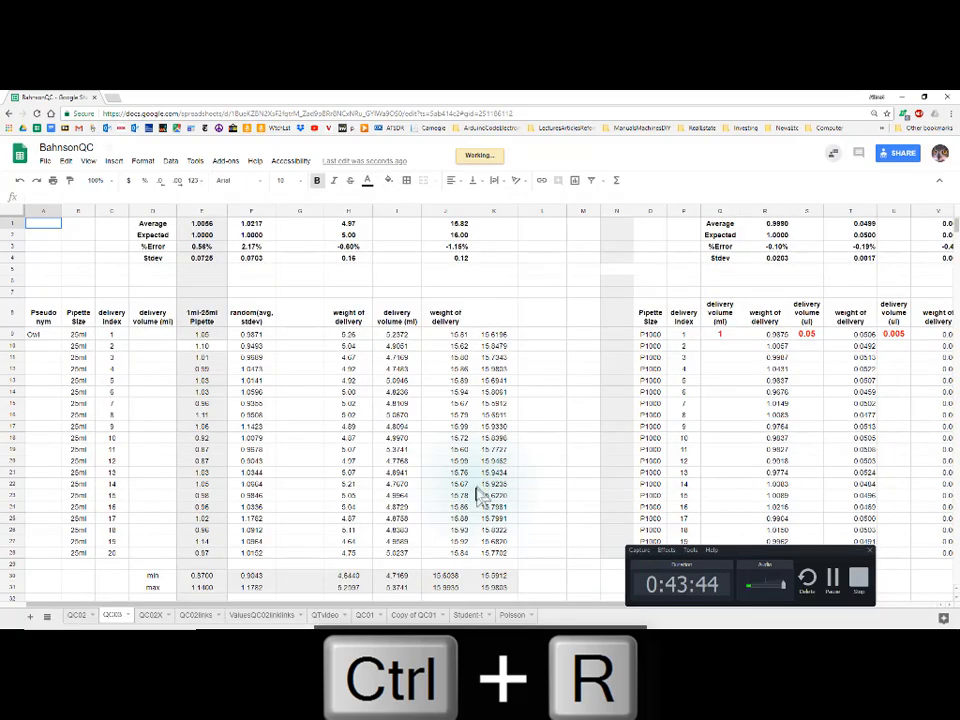
scroll(484, 490, down, 3)
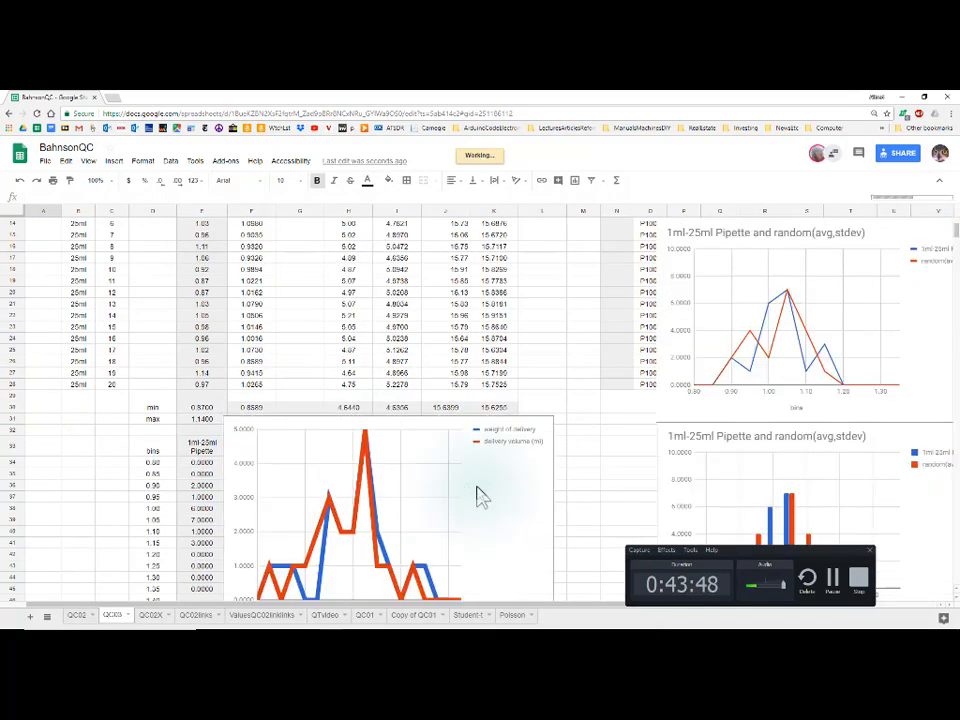
click(477, 487)
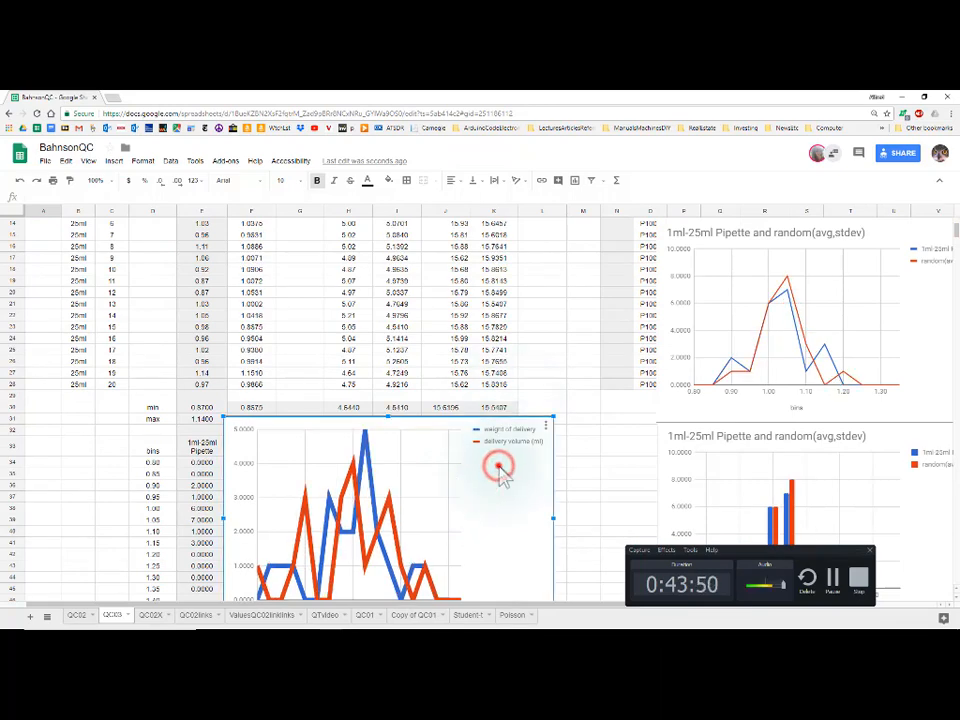
drag(499, 467, 542, 325)
drag(516, 224, 511, 206)
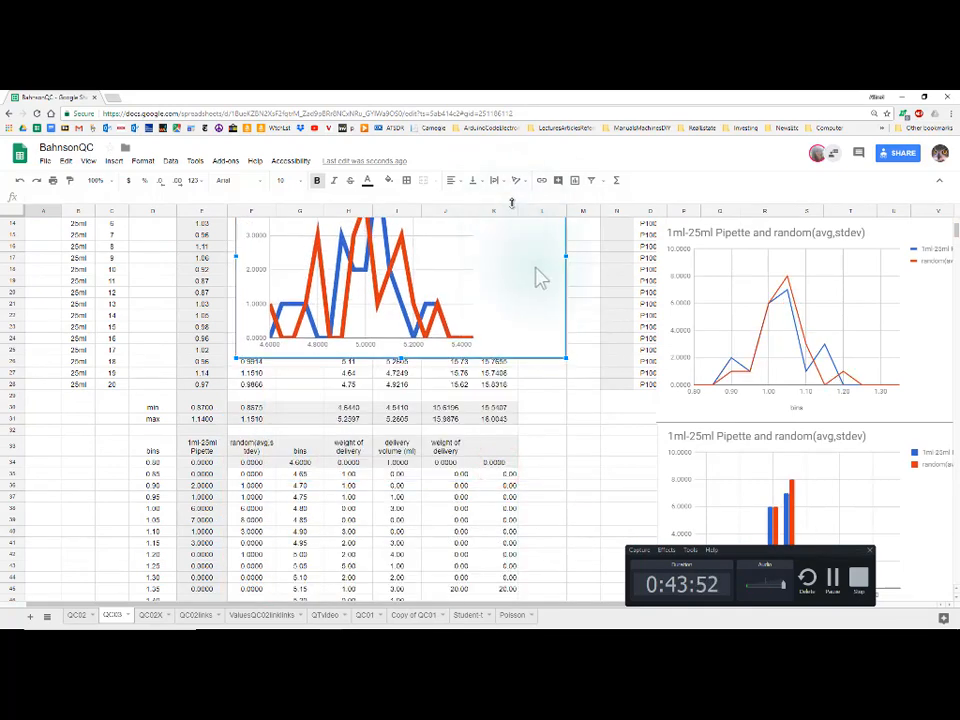
click(556, 471)
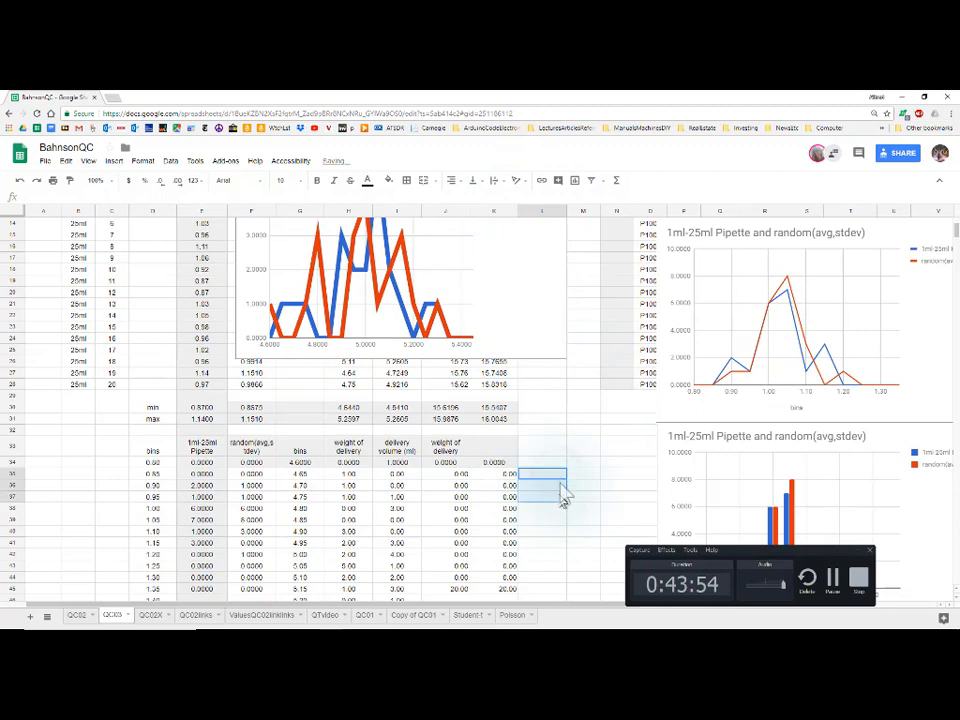
scroll(548, 482, up, 3)
drag(538, 474, 544, 420)
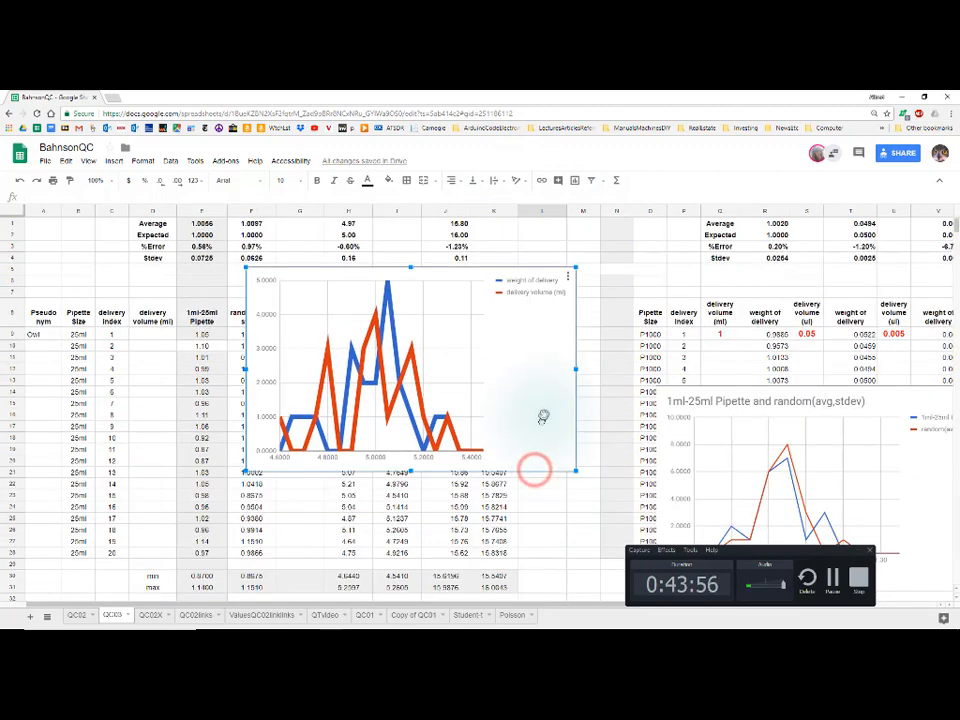
Reload the sheet repeatedly to regenerate the random data and compare the simulated delivery volume curve with the weight of delivery curve
key(ctrl+r)
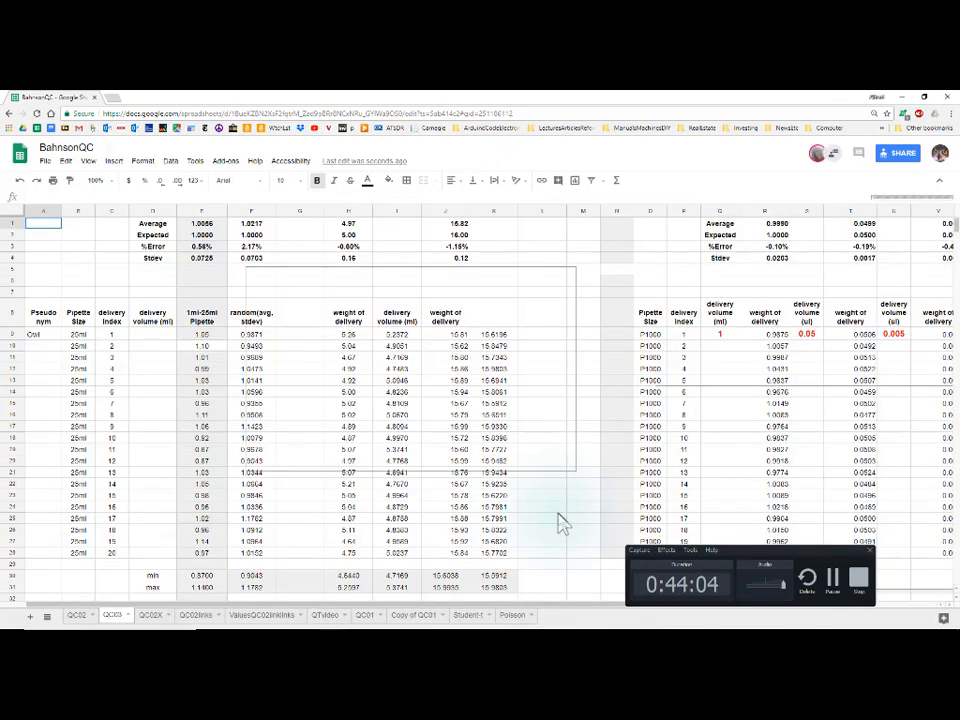
key(ctrl+r)
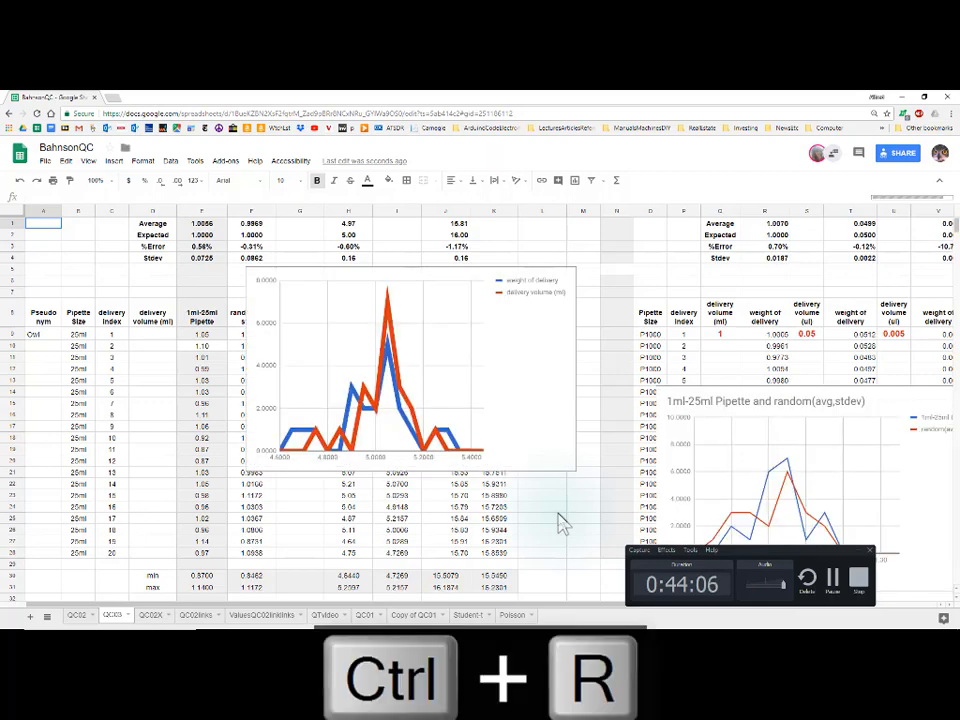
key(ctrl+r)
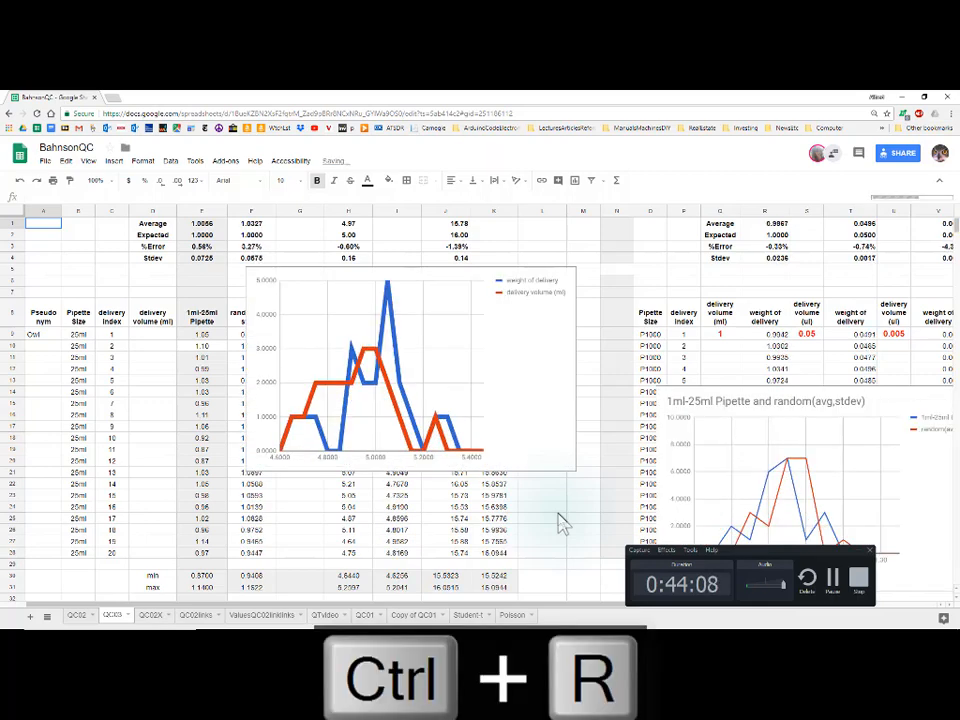
key(ctrl+r)
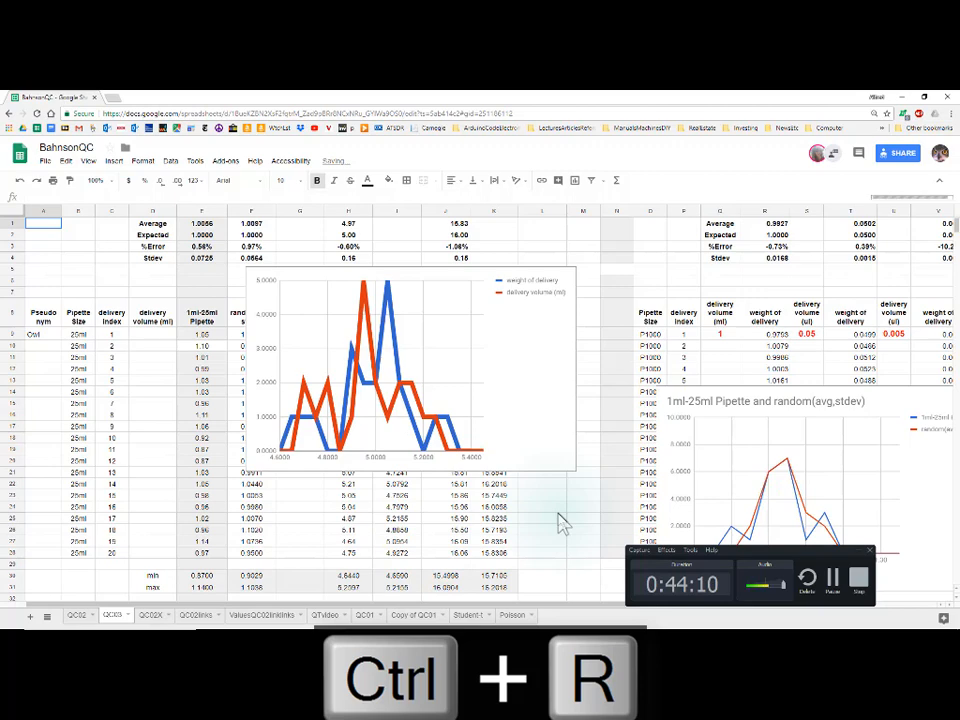
key(ctrl+r)
key(ctrl+r)
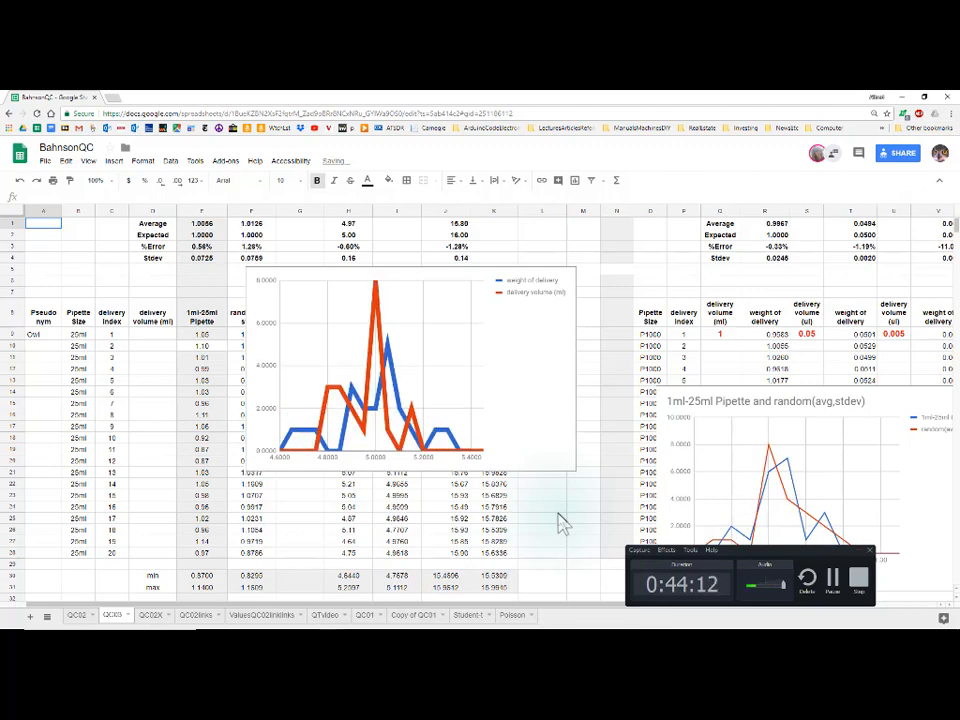
key(ctrl+r)
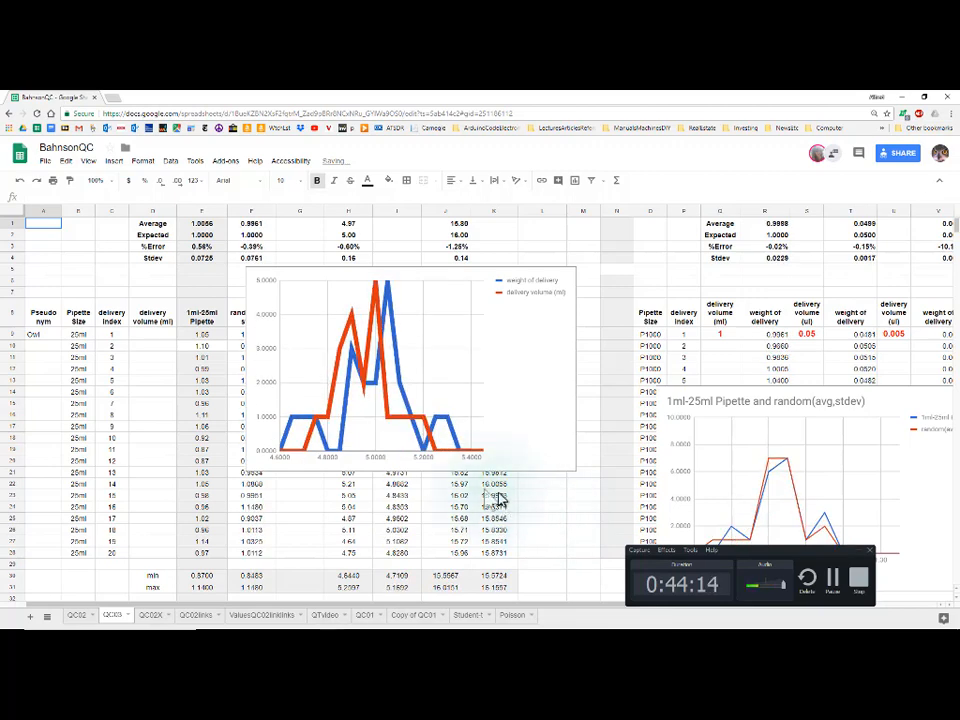
key(ctrl+r)
key(ctrl+r)
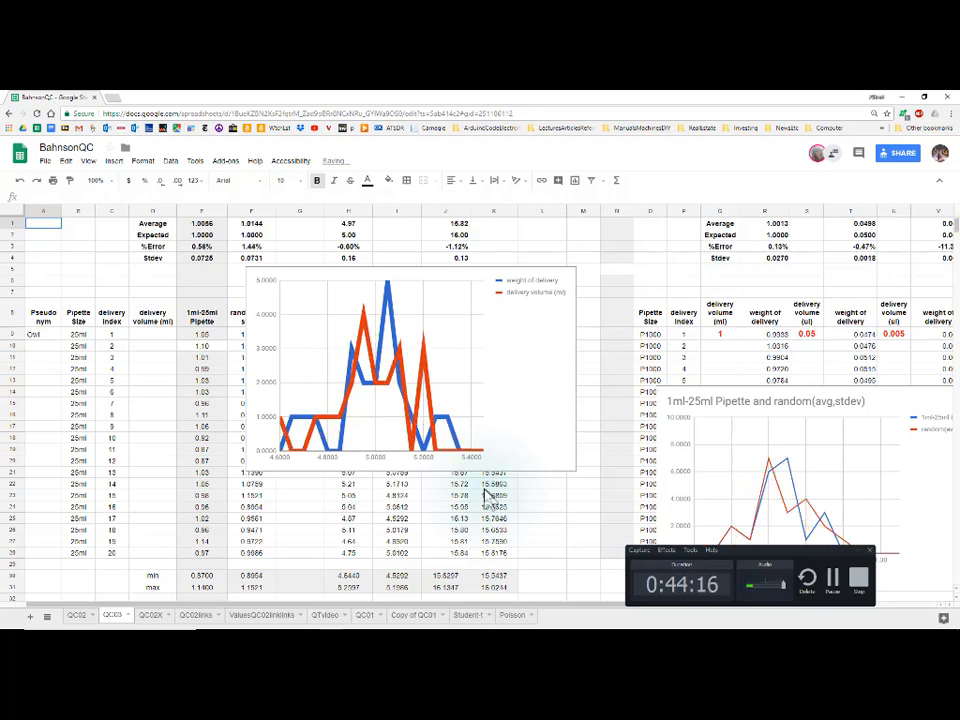
key(ctrl+r)
key(ctrl+r)
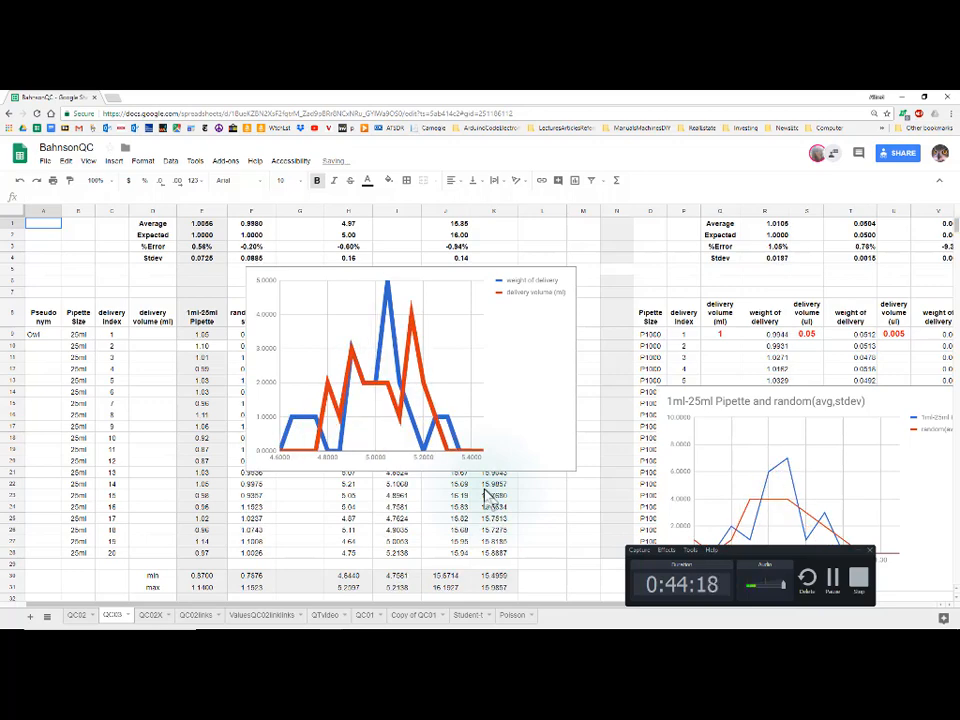
key(ctrl+r)
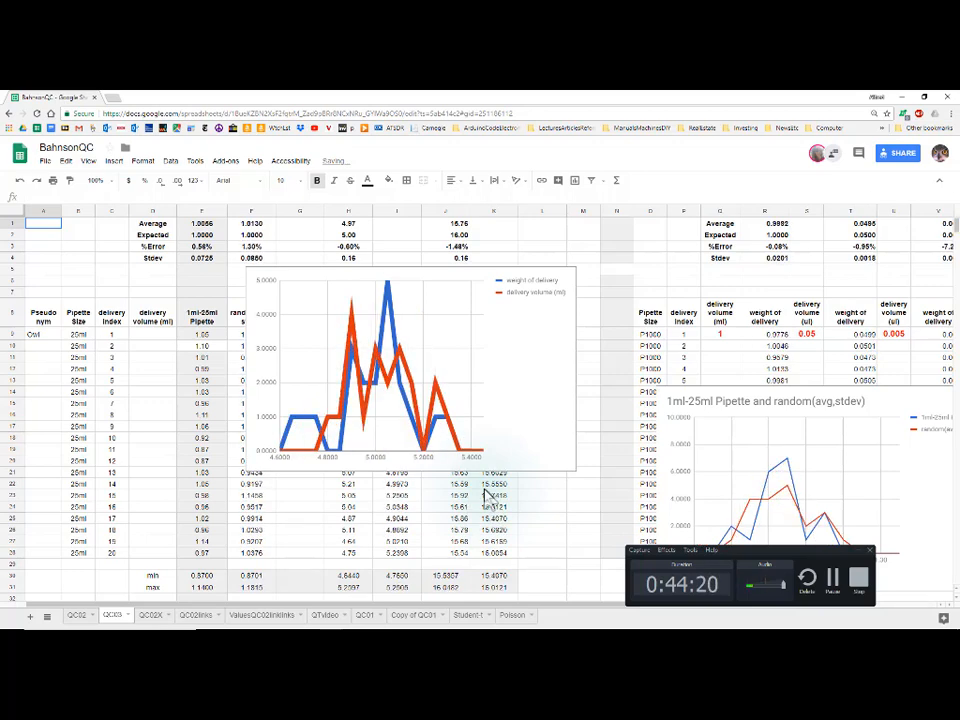
key(ctrl+r)
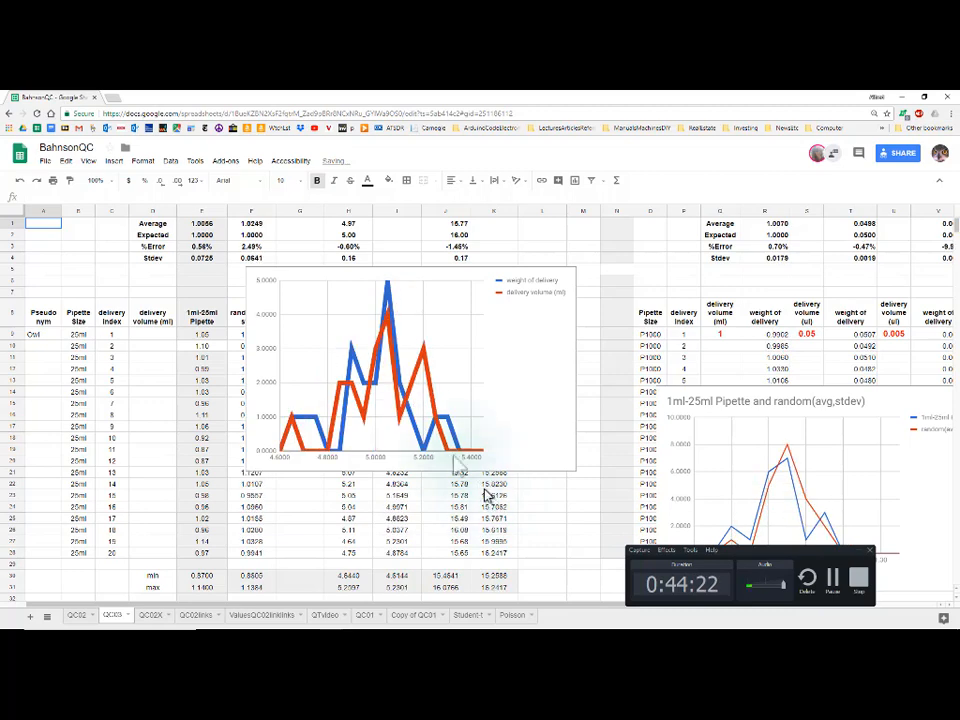
key(ctrl+r)
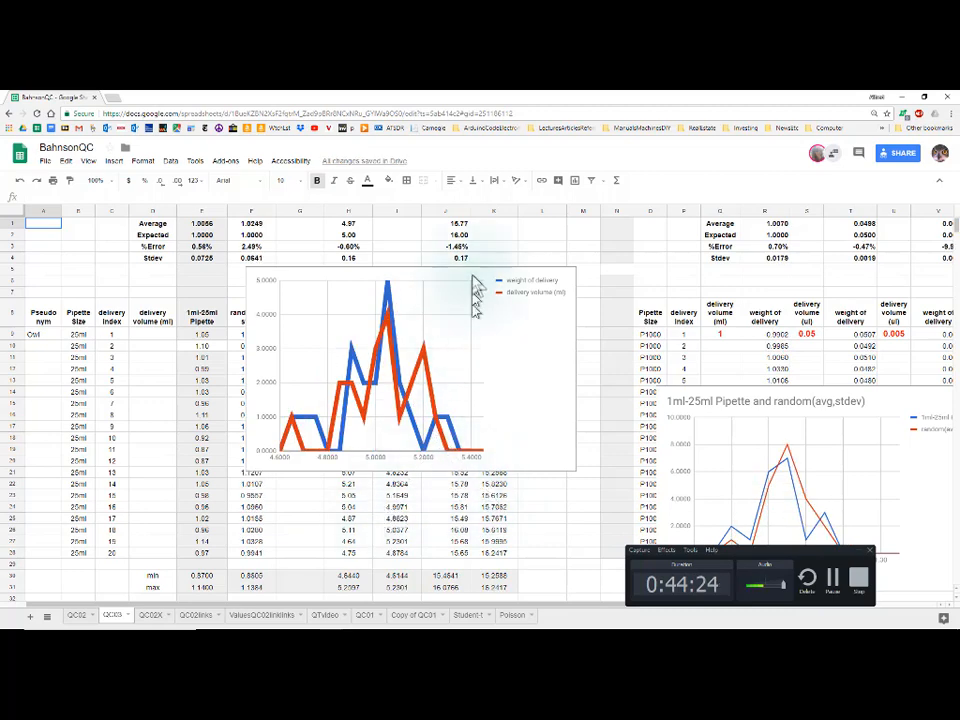
Move the line chart down to uncover the first data rows and set the first weight of delivery, H9, to 6
drag(472, 275, 573, 407)
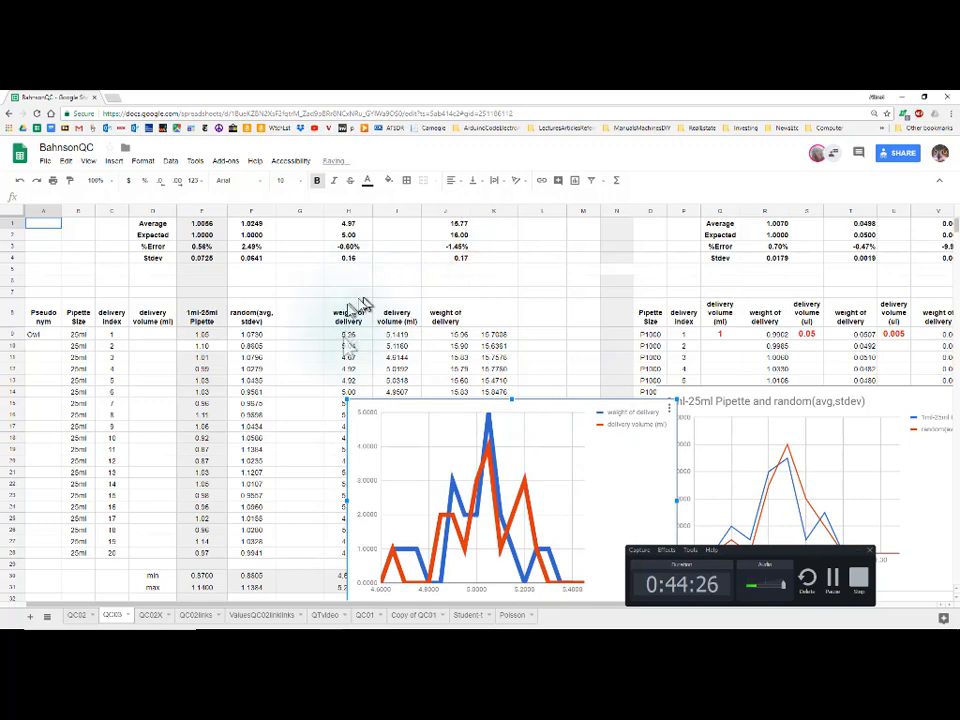
click(343, 338)
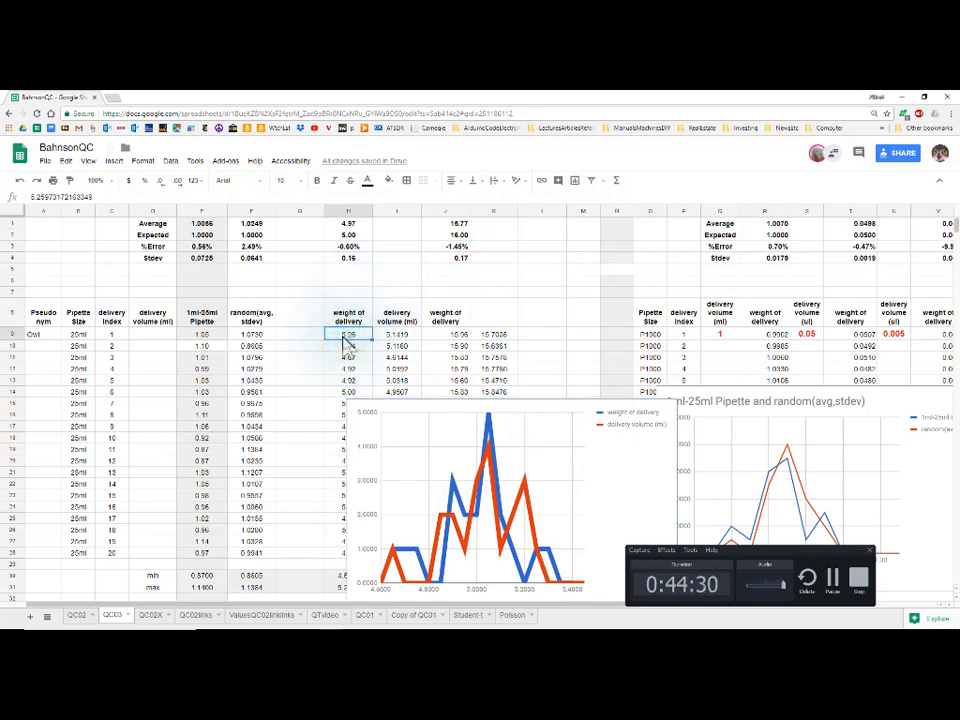
text(6)
key(Return)
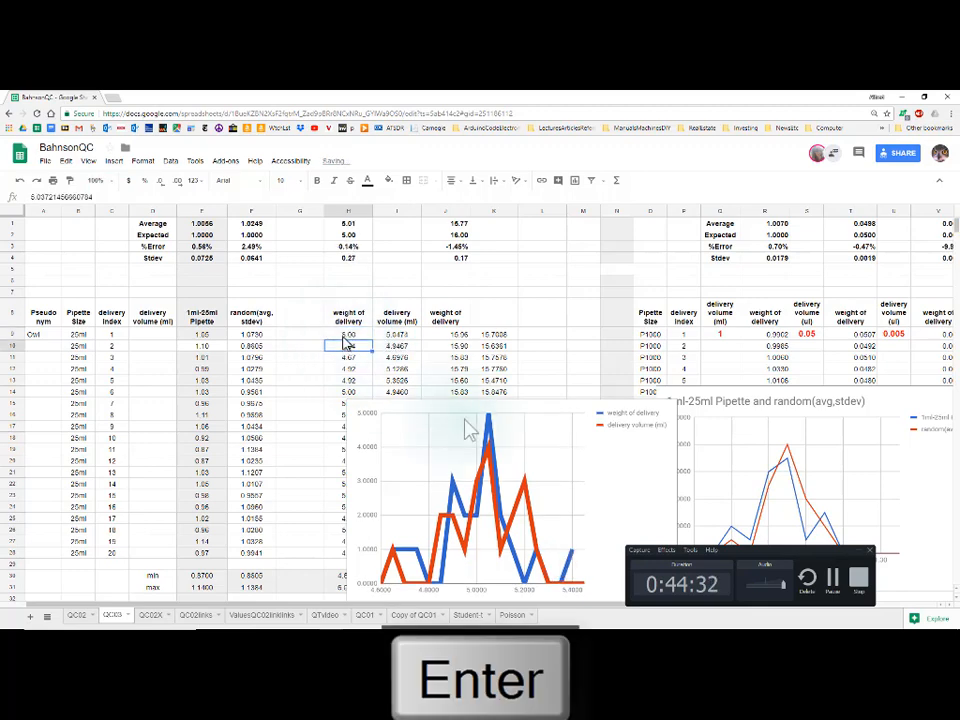
Move the line chart up and to the right, clear of the 5 ml delivery columns, with its top edge at about row 10
scroll(467, 429, down, 2)
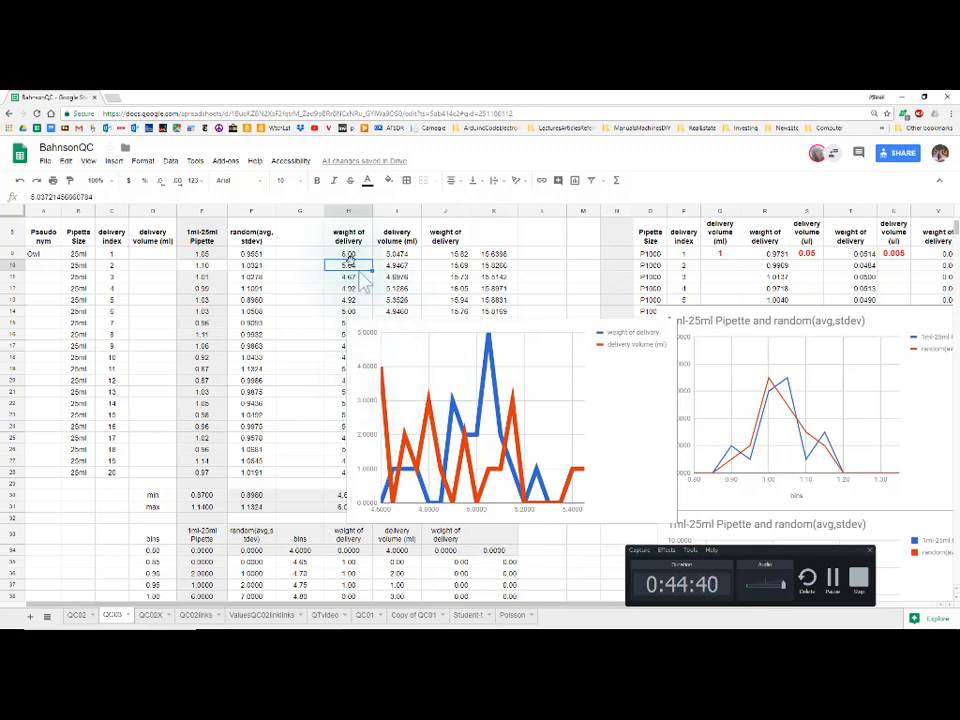
scroll(456, 368, down, 4)
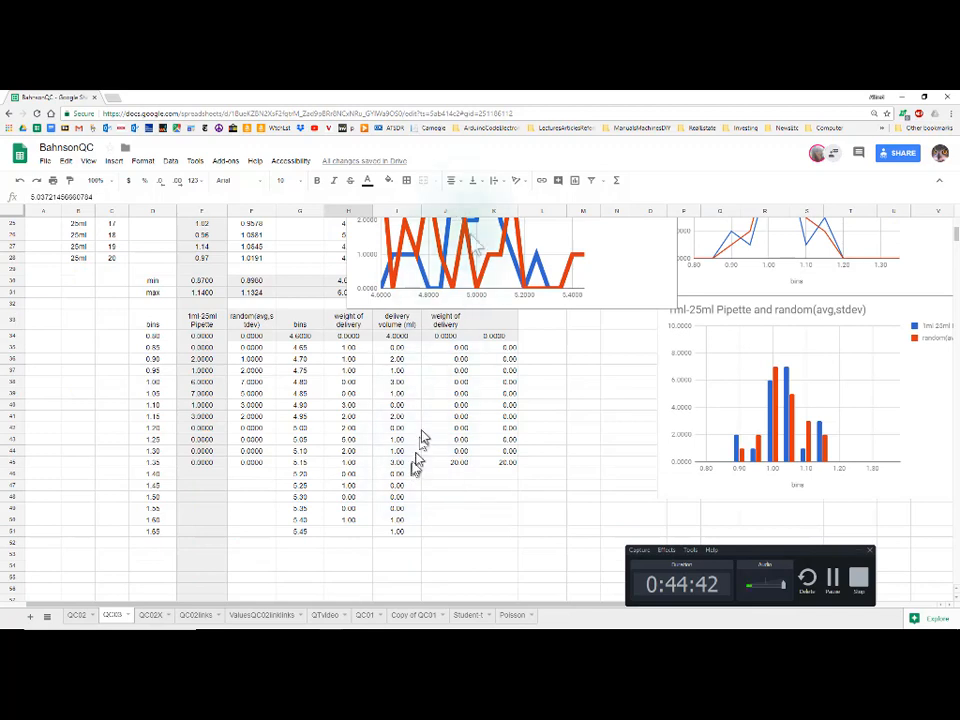
drag(604, 274, 604, 191)
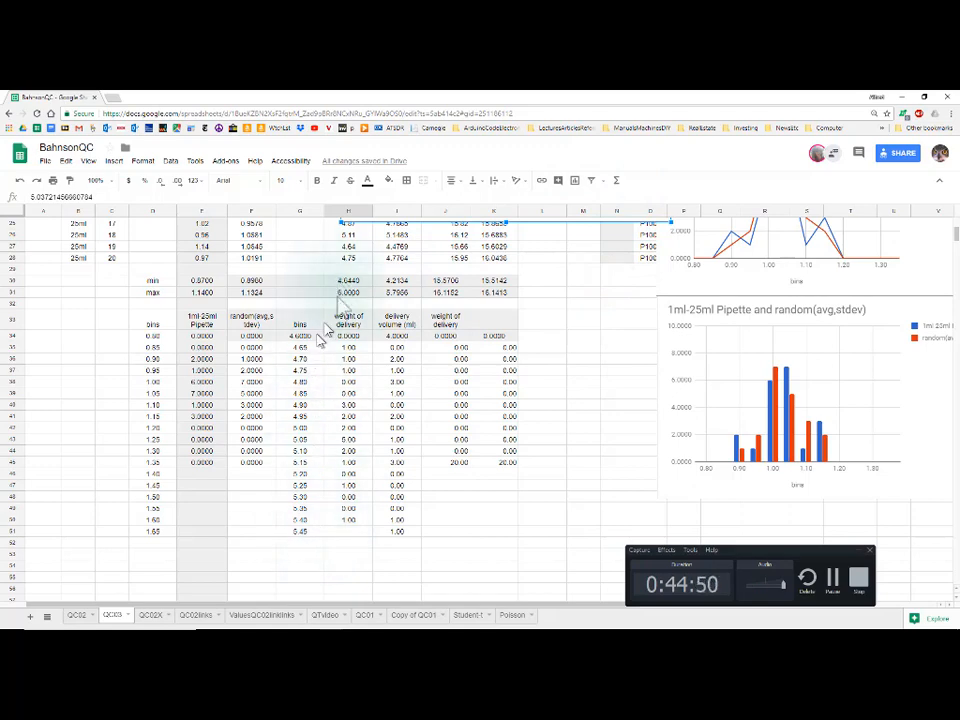
scroll(330, 310, up, 5)
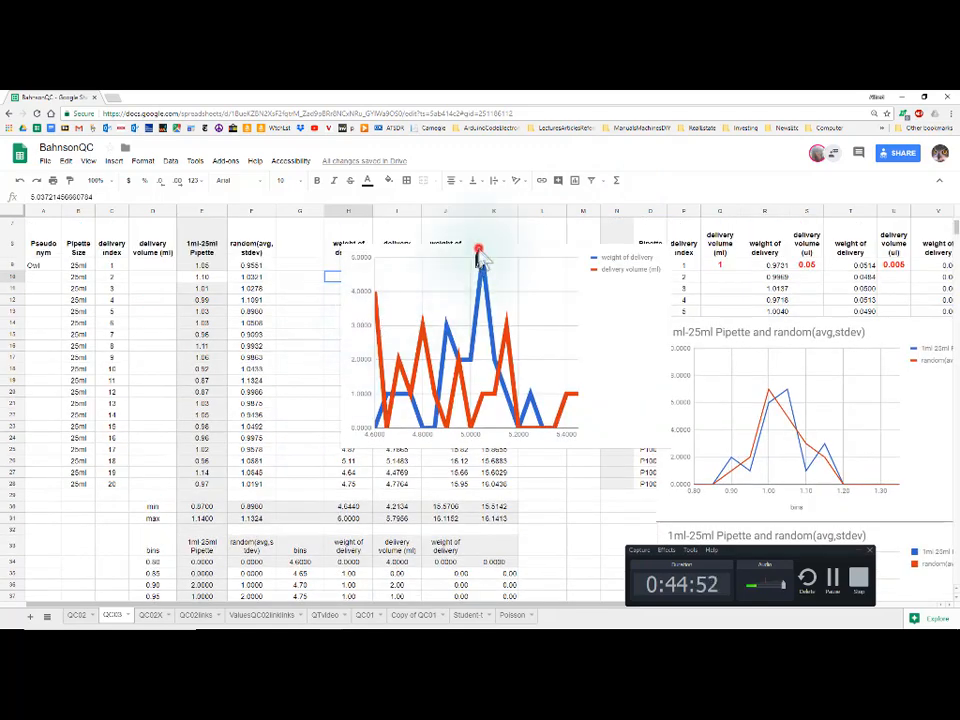
click(479, 258)
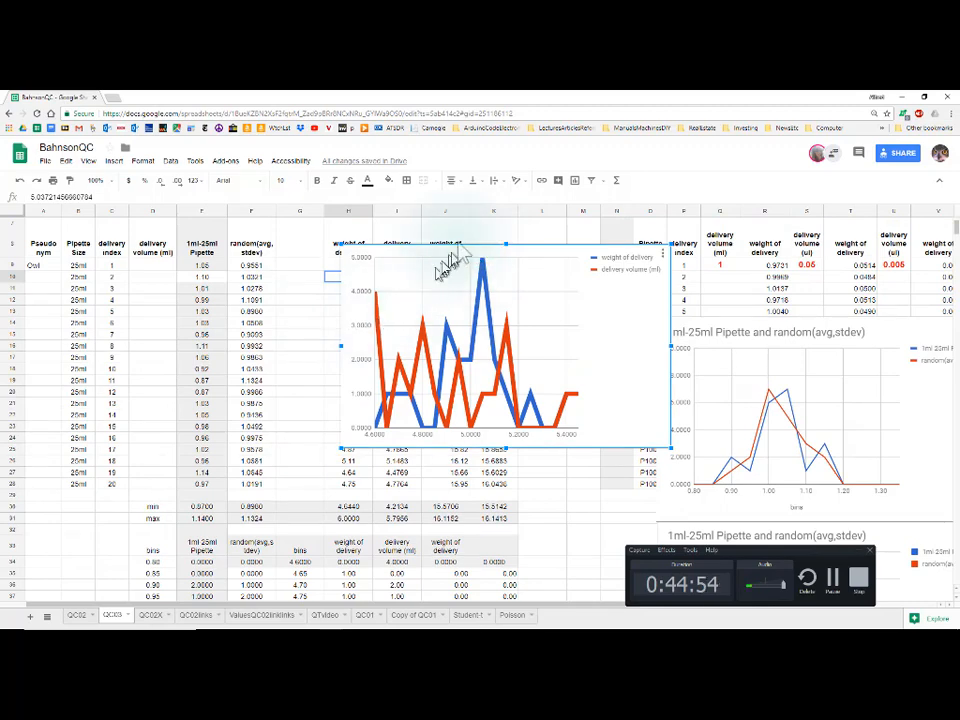
drag(454, 254, 614, 290)
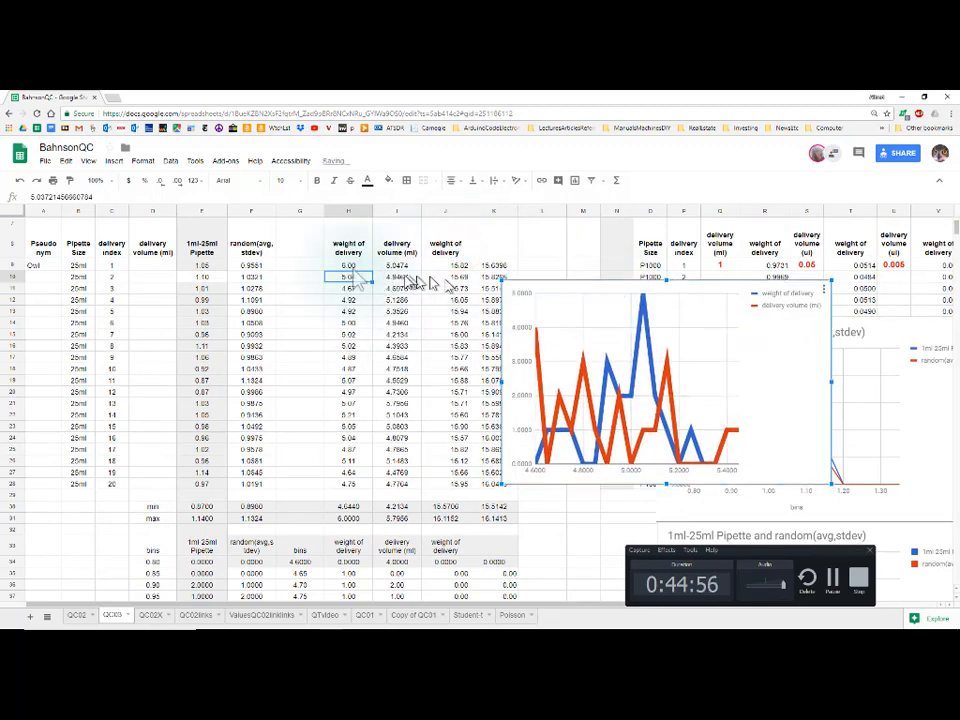
Set the first weight of delivery, H9, to 5.5 and then to 5.3 to test the effect on the chart
click(348, 265)
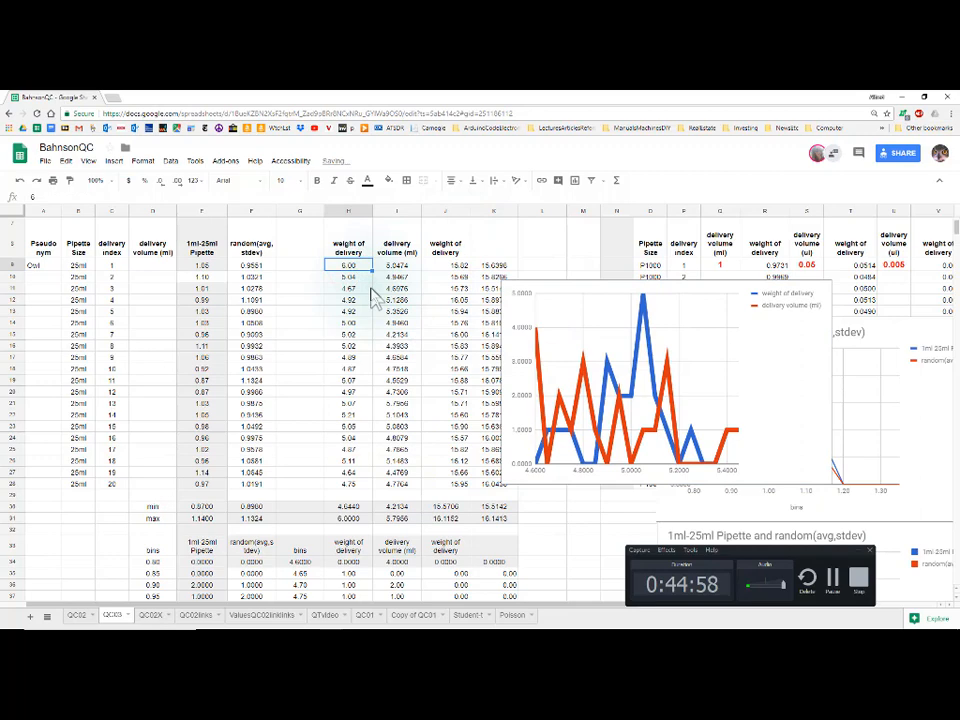
text(5)
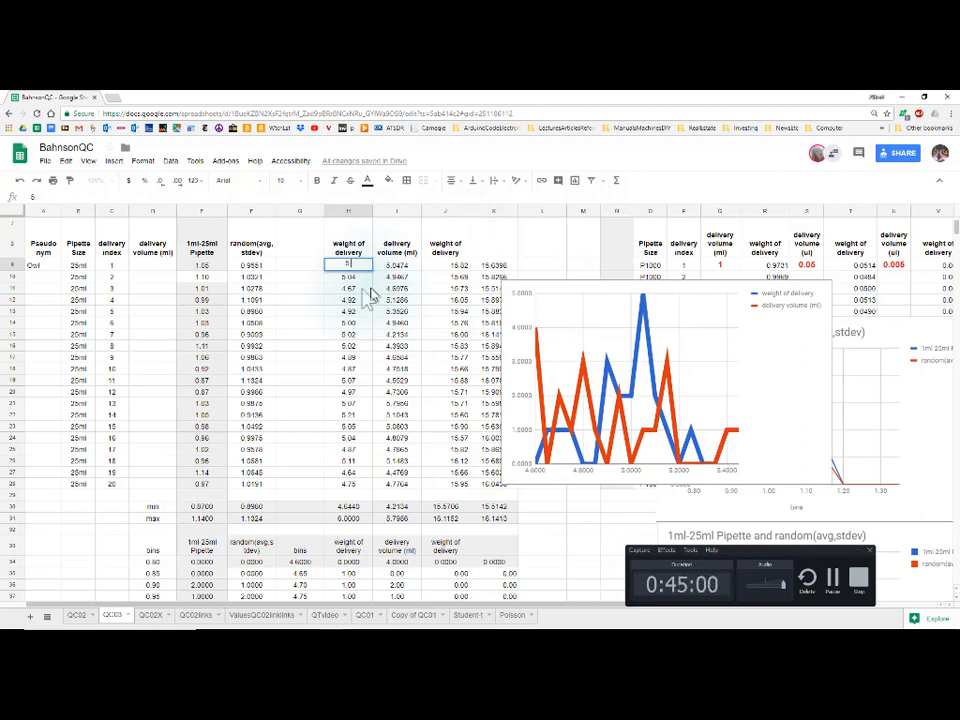
key(Return)
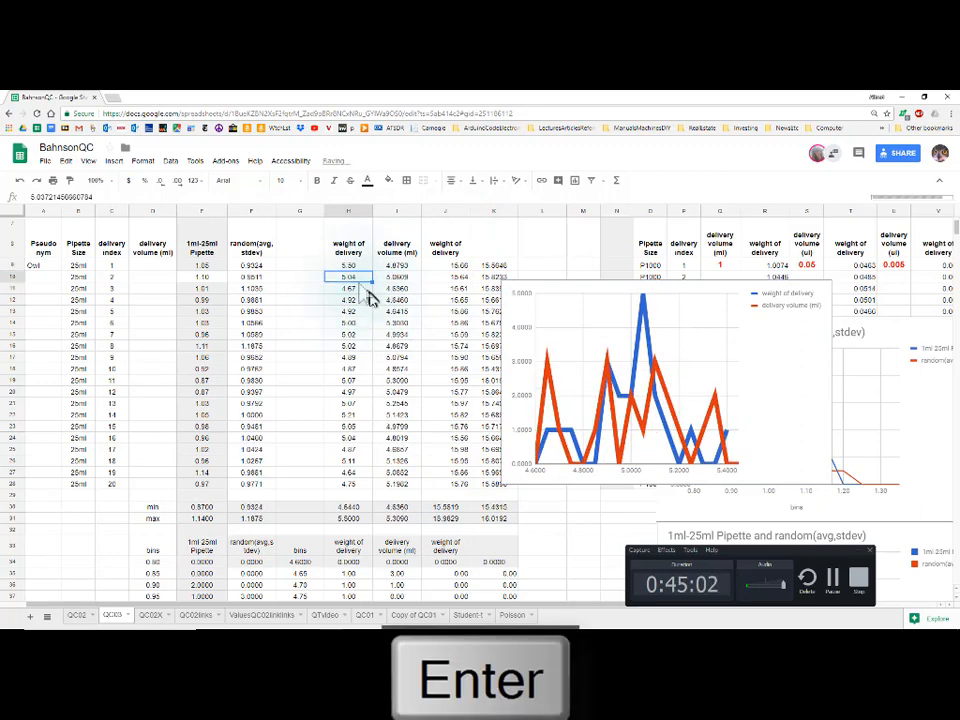
click(353, 265)
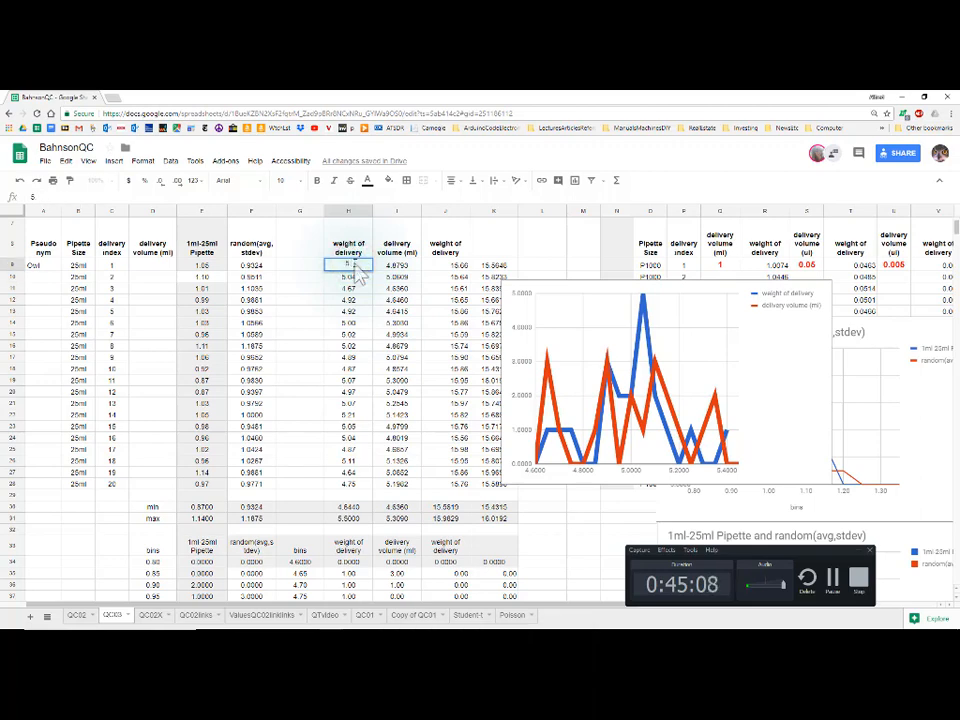
key(Return)
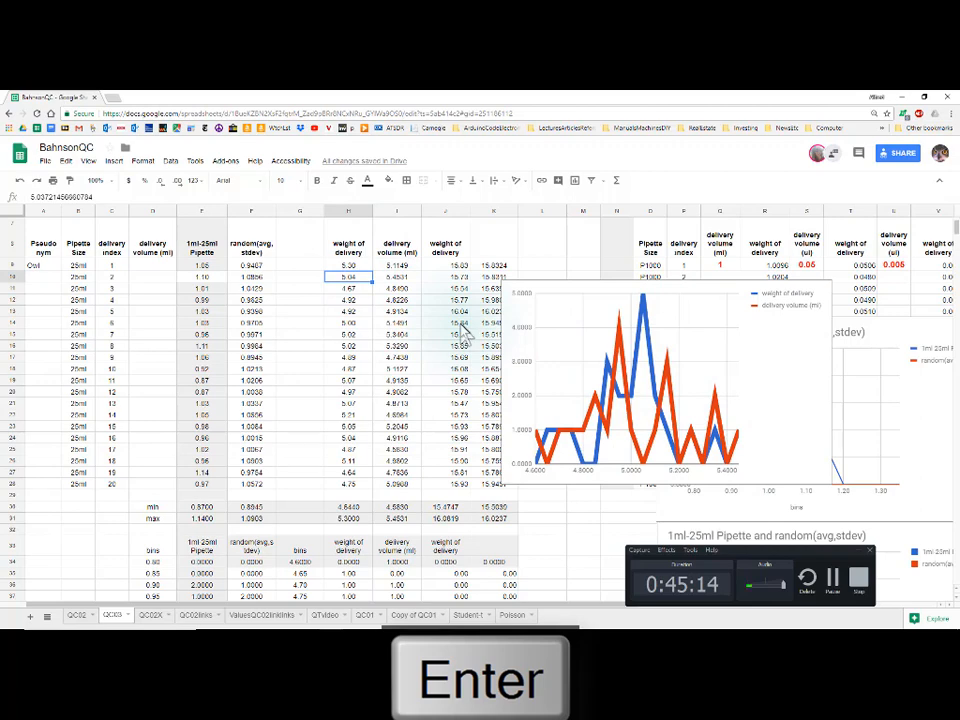
Recalculate the sheet repeatedly to compare the regenerated delivery volume curve with the weight of delivery curve while H9 is 5.3
key(ctrl+r)
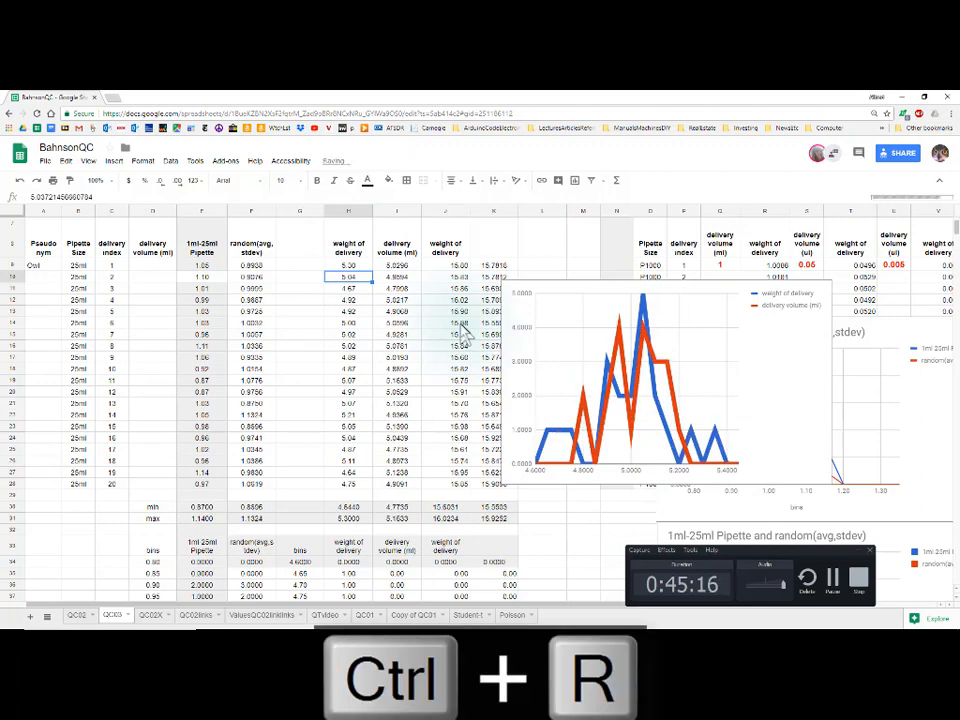
key(ctrl+r)
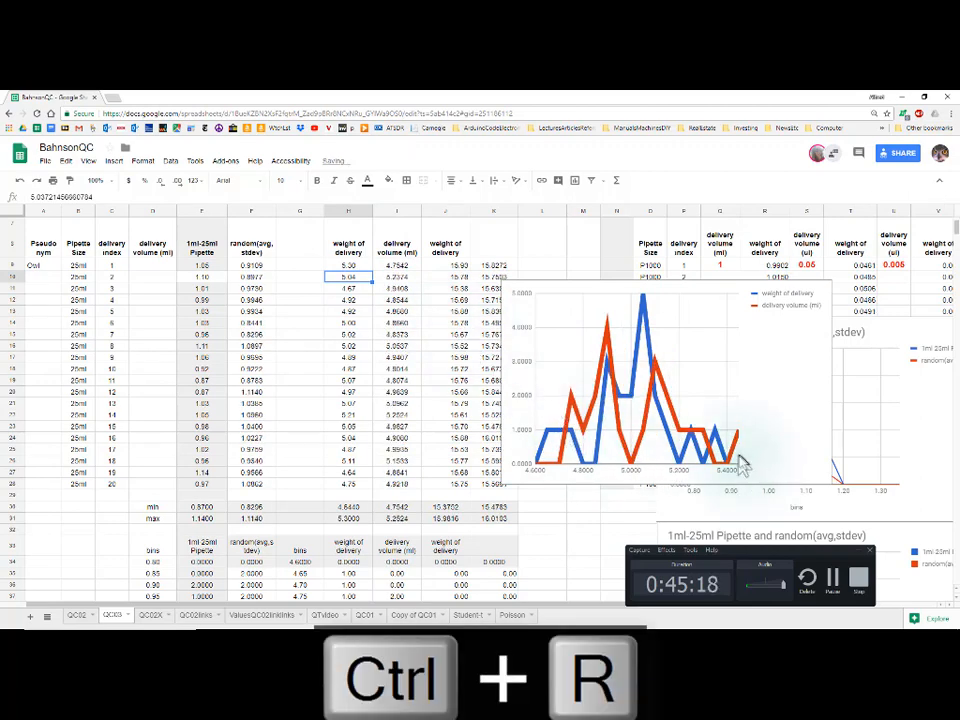
key(ctrl+r)
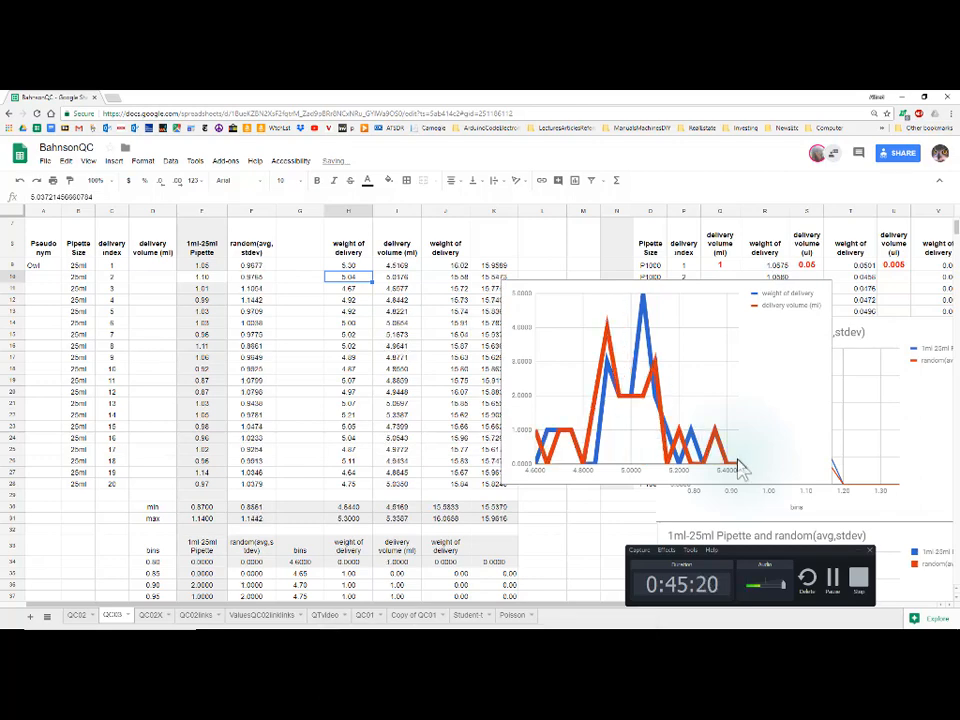
key(ctrl+r)
key(ctrl+r)
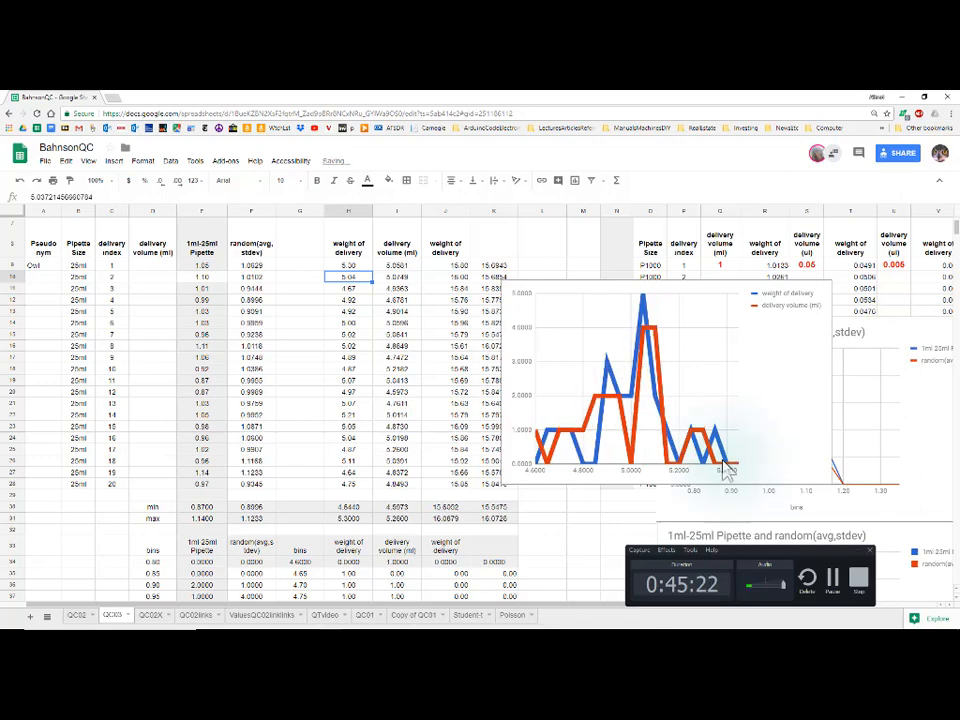
key(ctrl+r)
key(ctrl+r)
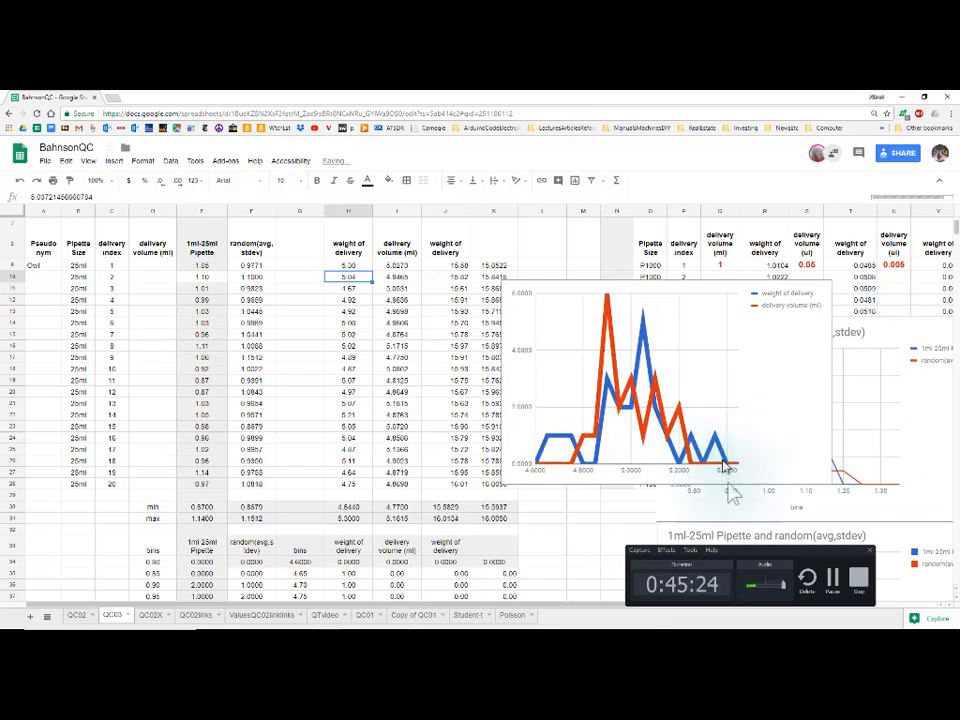
key(ctrl+r)
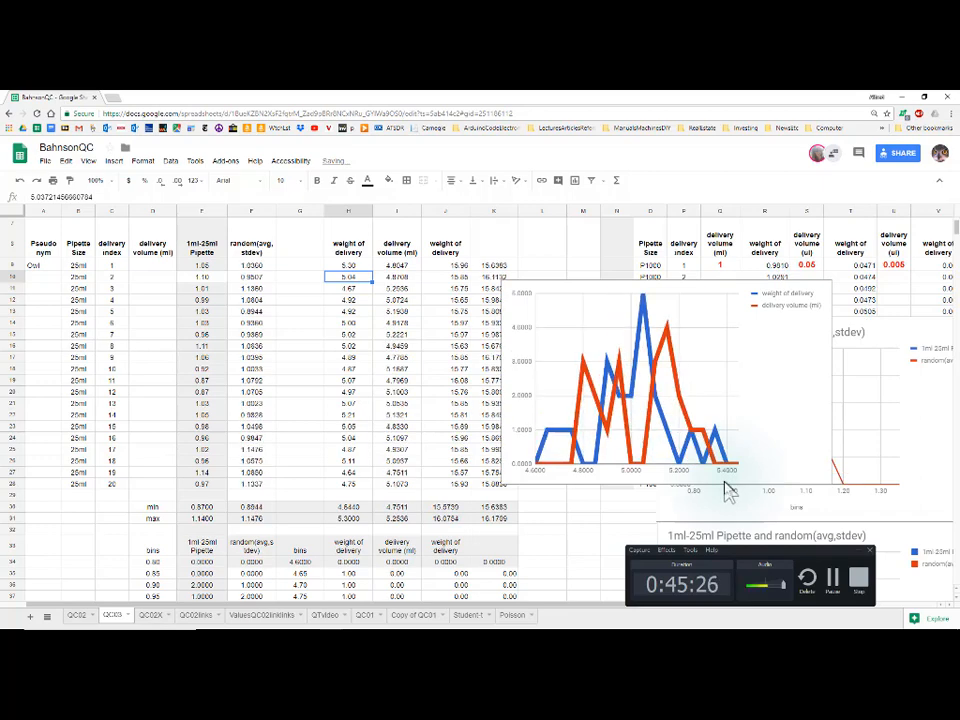
key(ctrl+r)
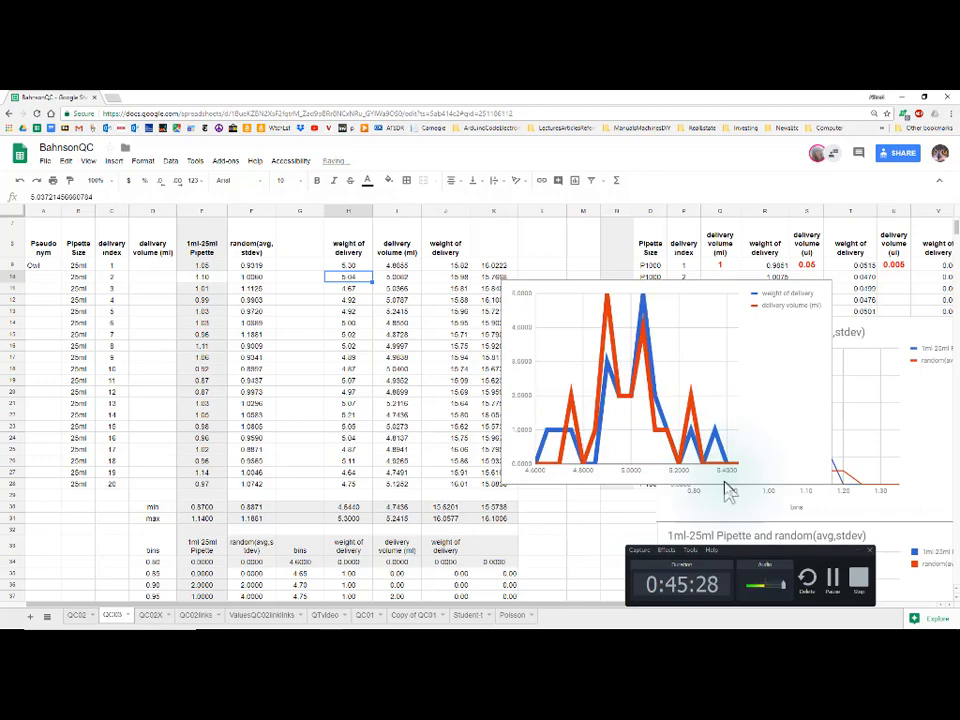
key(ctrl+r)
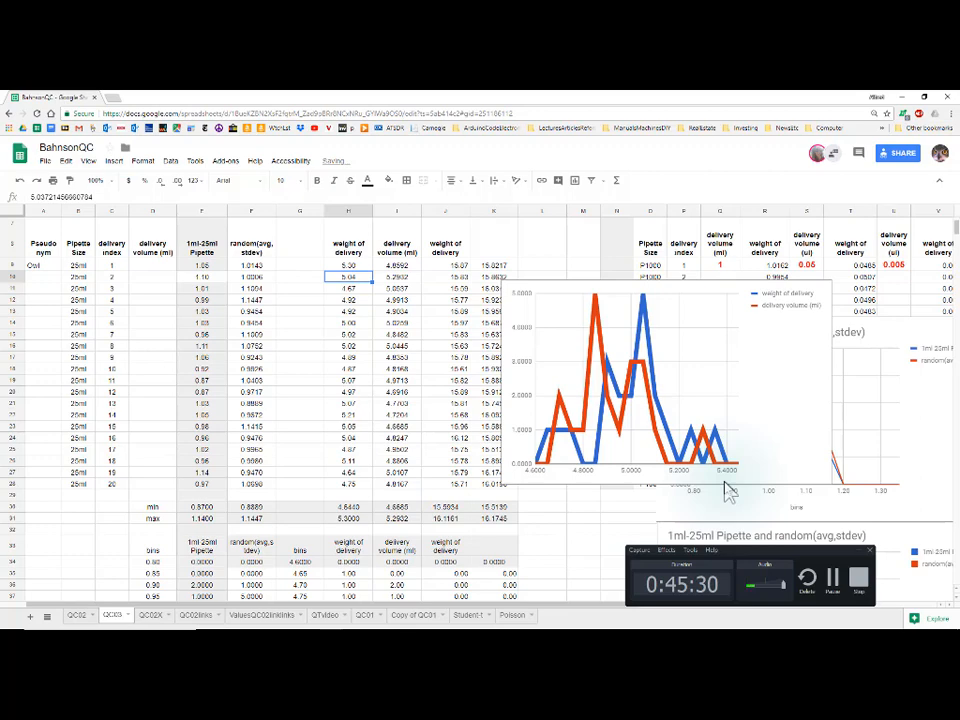
key(ctrl+r)
key(ctrl+r)
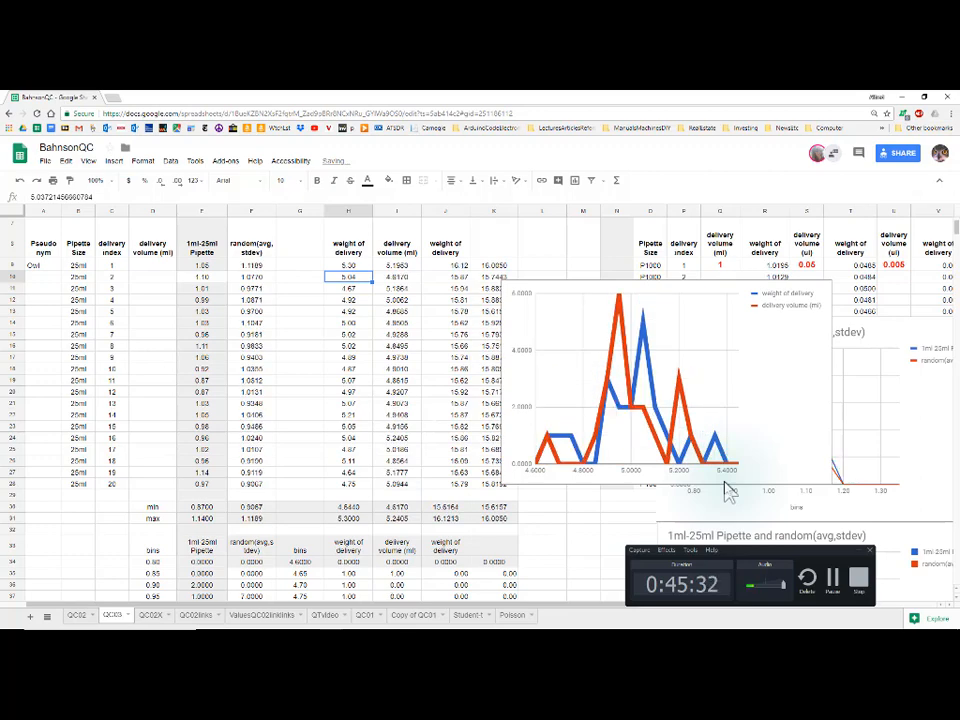
key(ctrl+r)
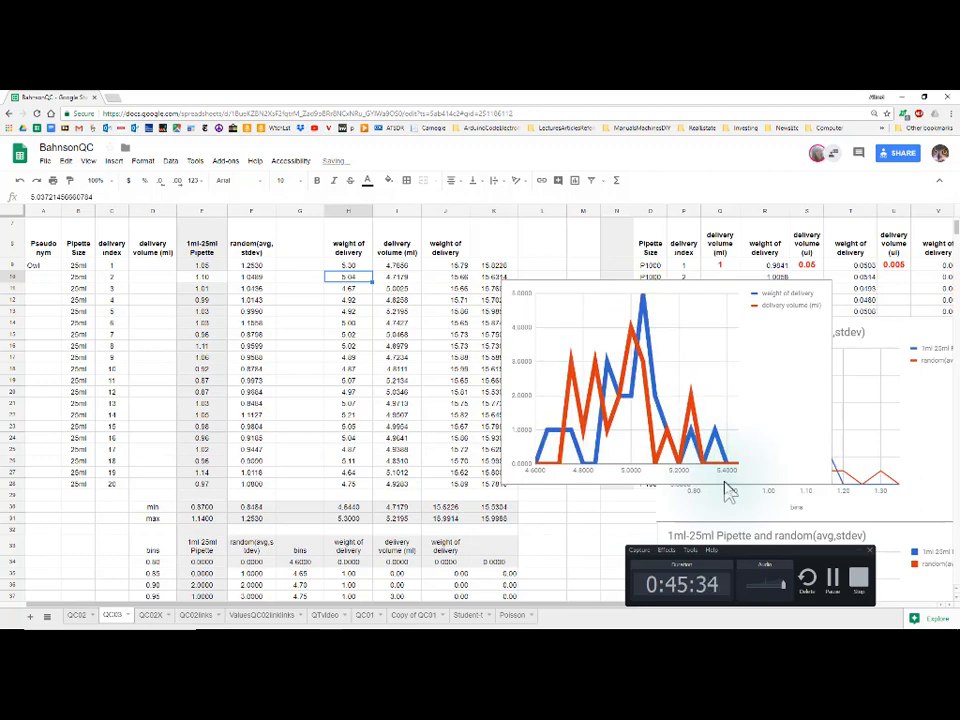
key(ctrl+r)
key(ctrl+r)
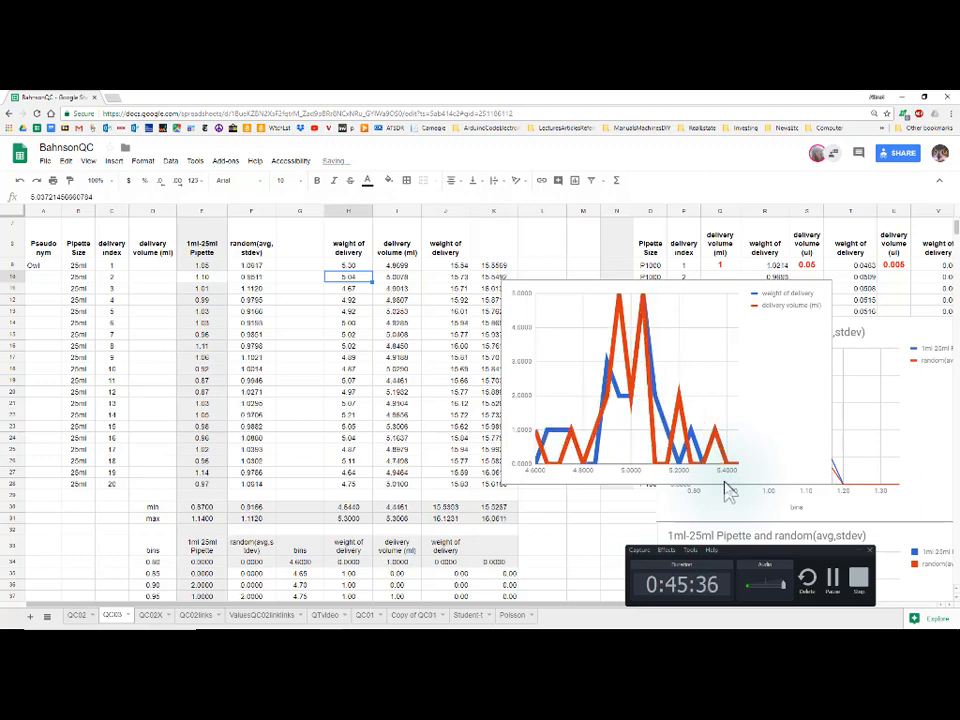
key(ctrl+r)
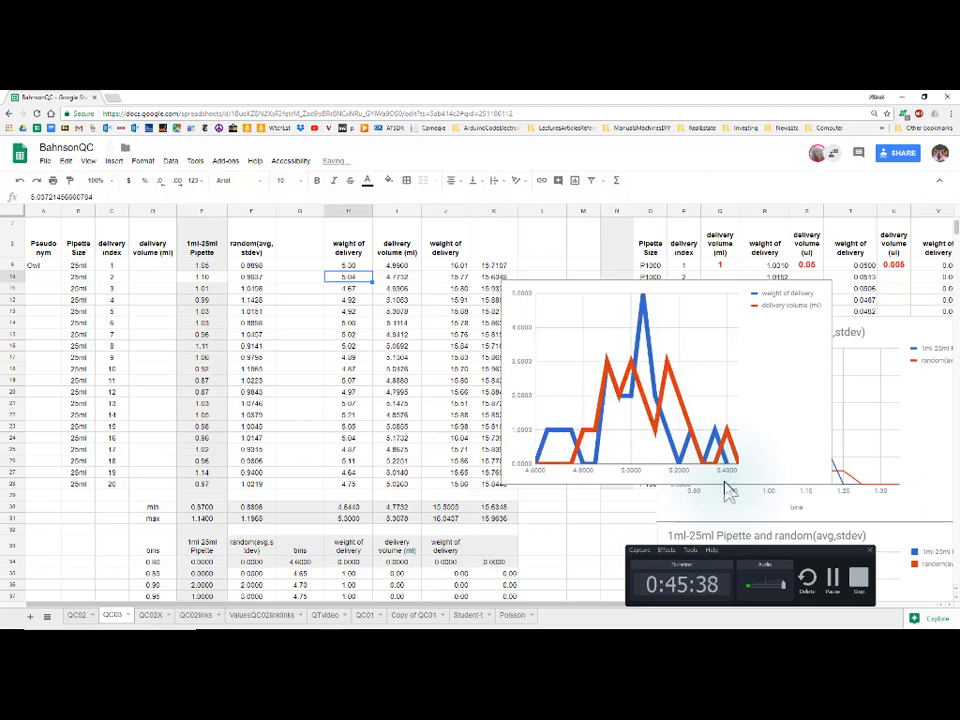
key(ctrl+r)
key(ctrl+r)
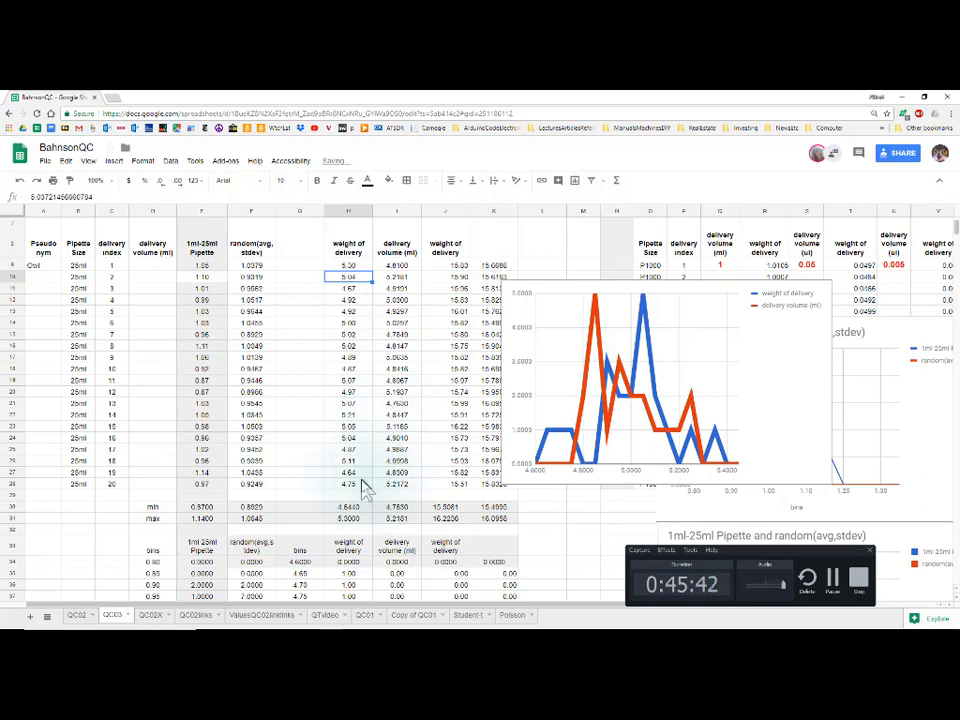
Try to undo the test entries in the first weight of delivery, H9
click(348, 266)
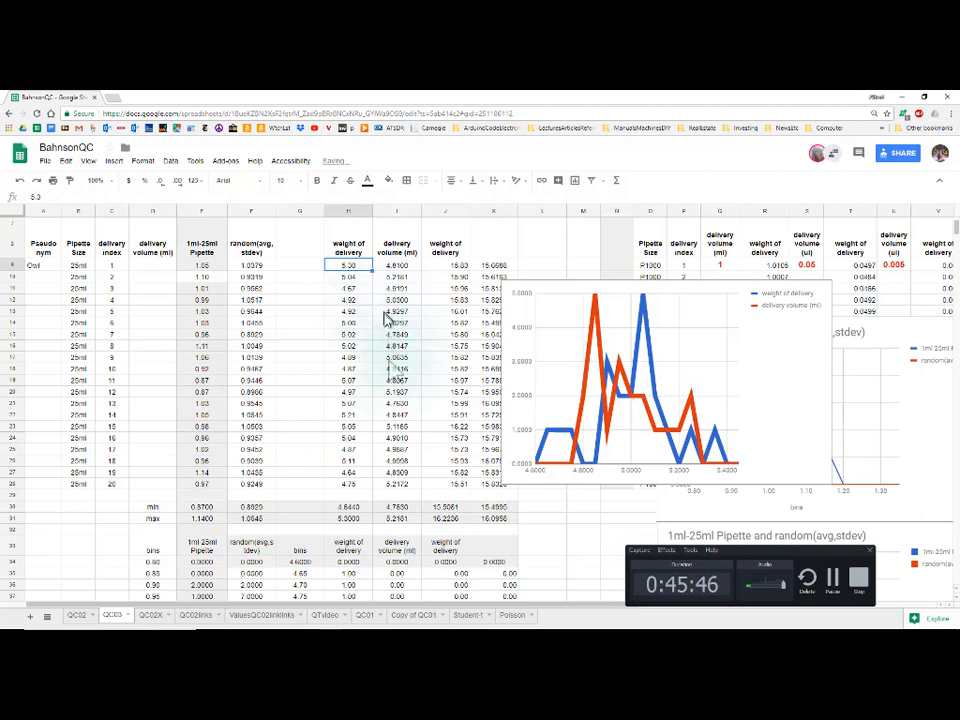
scroll(394, 367, down, 1)
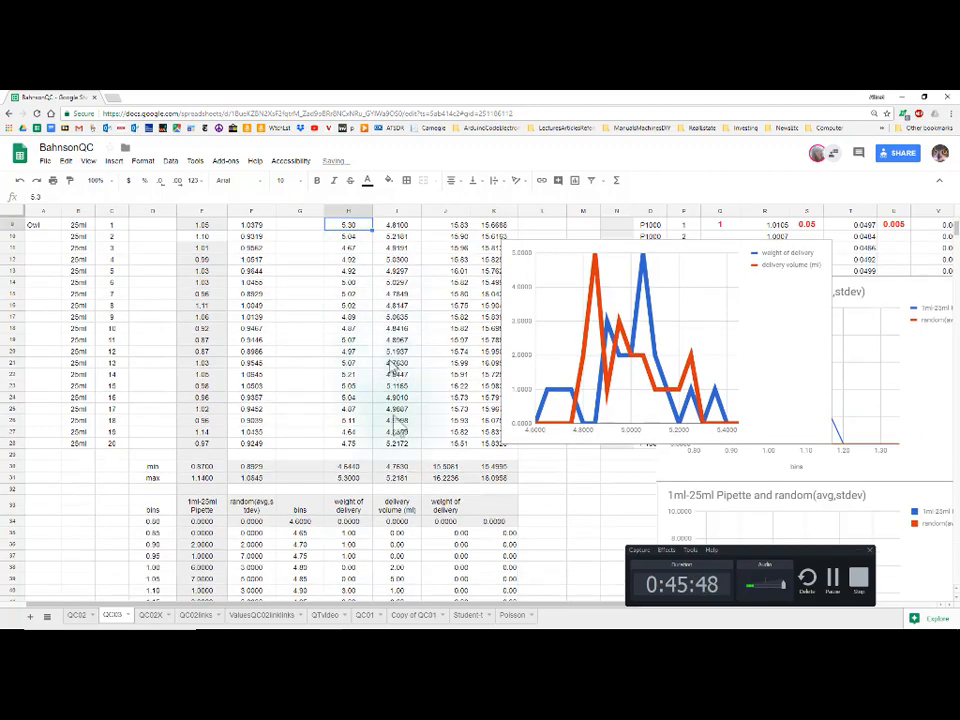
scroll(397, 437, up, 3)
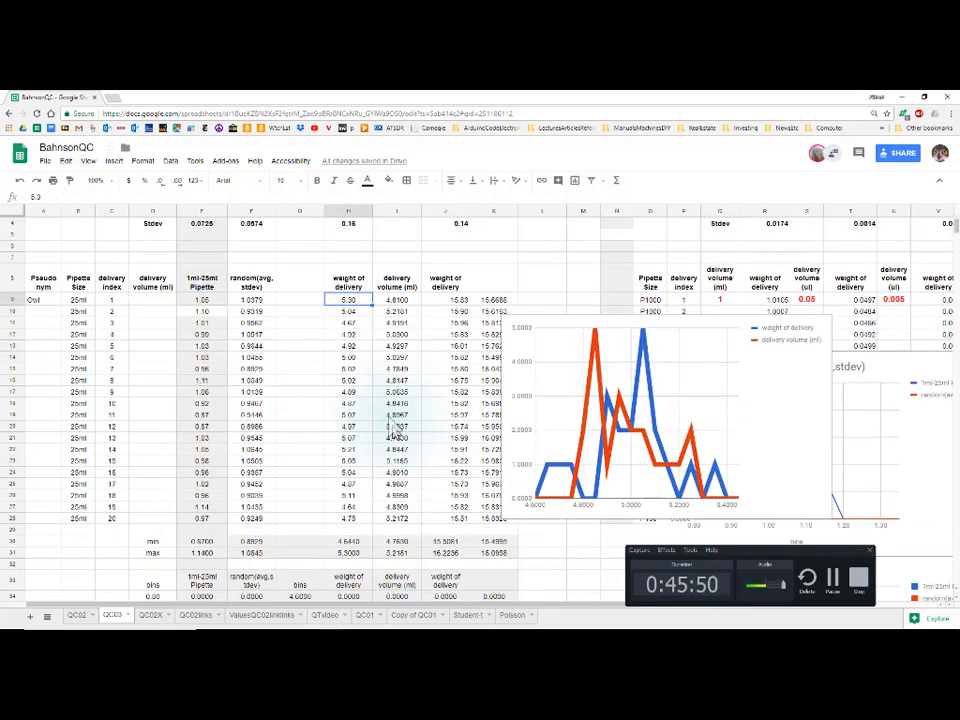
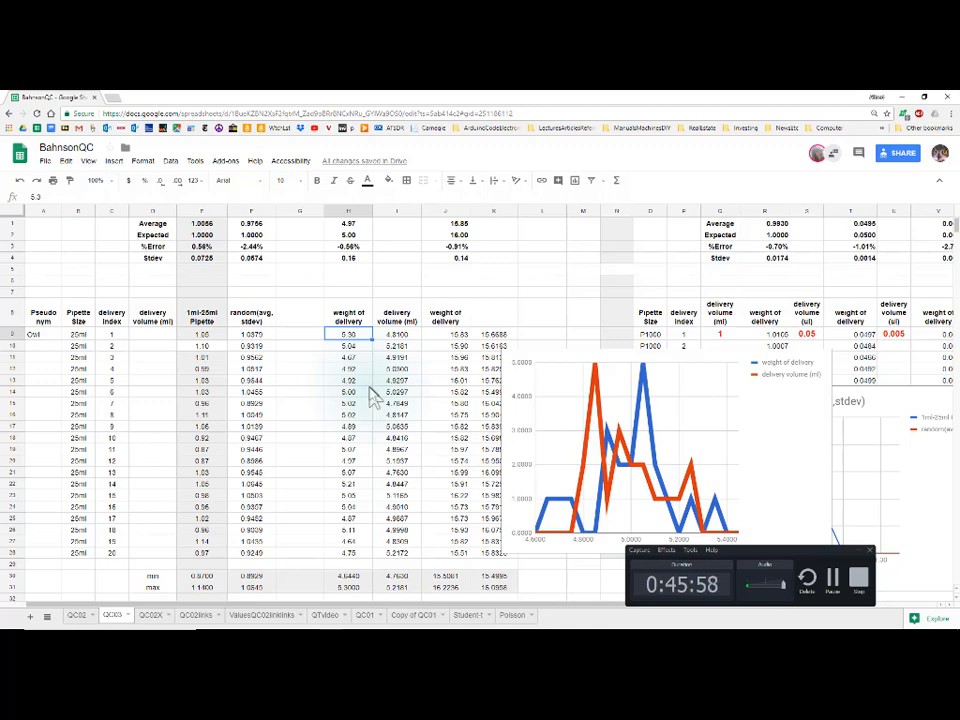
key(ctrl+z)
key(ctrl+z)
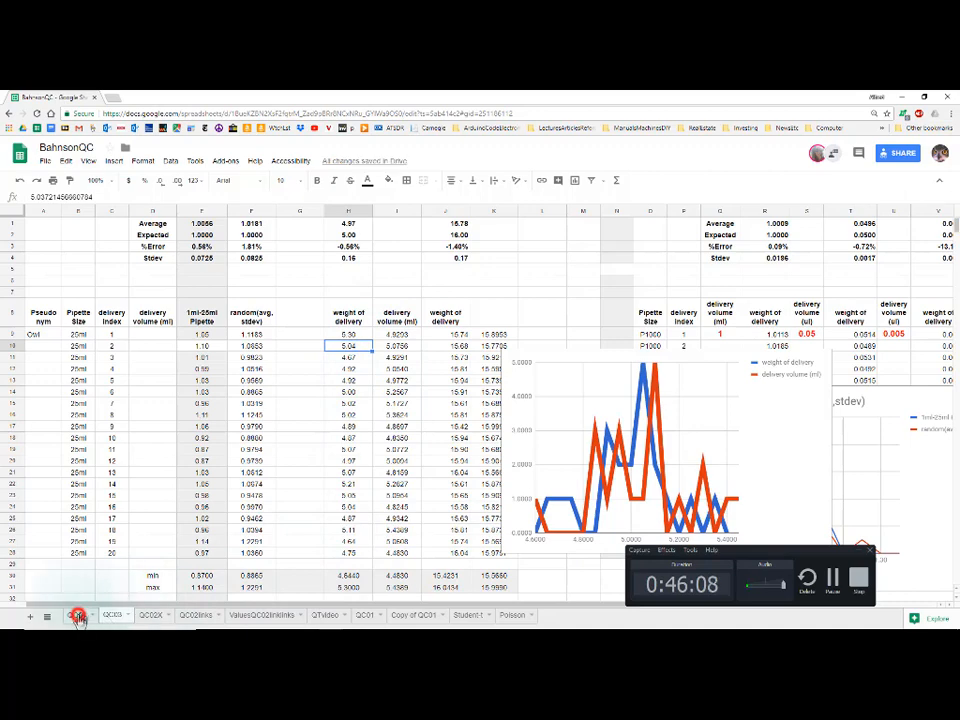
Copy the formula =norminv(rand(),4.97,0.16) from G9 of sheet QC02 into H9 of sheet QC03
click(76, 615)
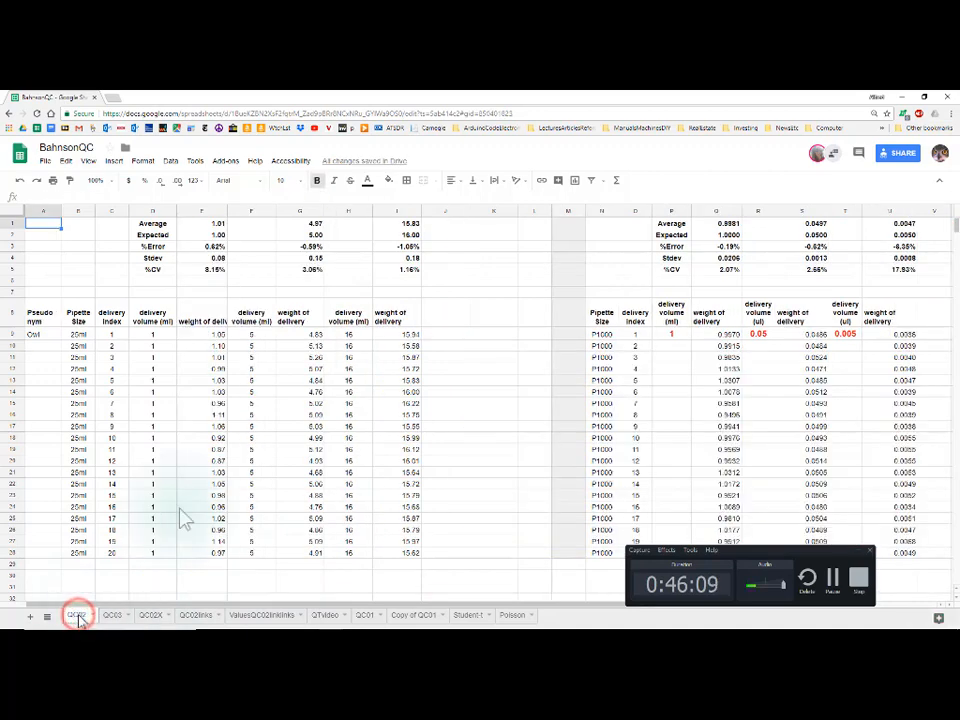
click(302, 337)
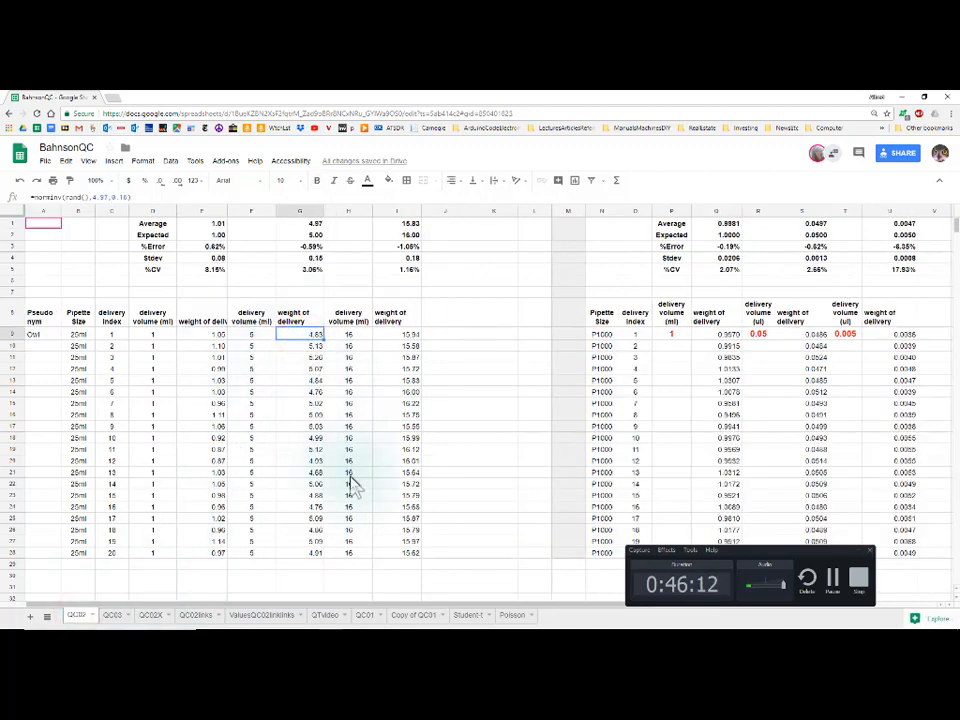
key(ctrl+c)
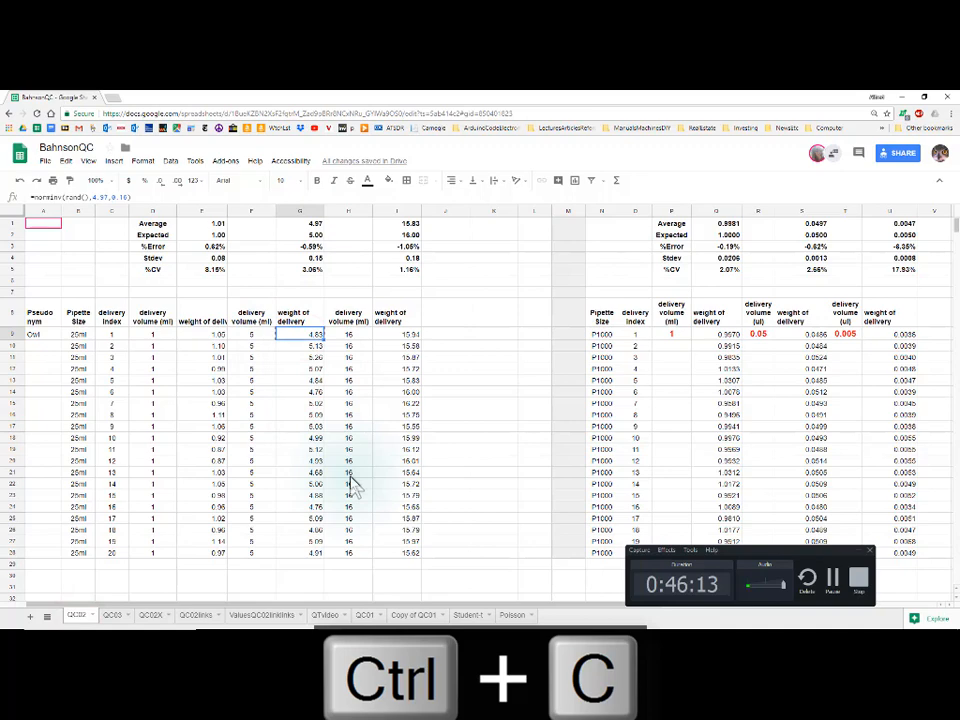
click(118, 615)
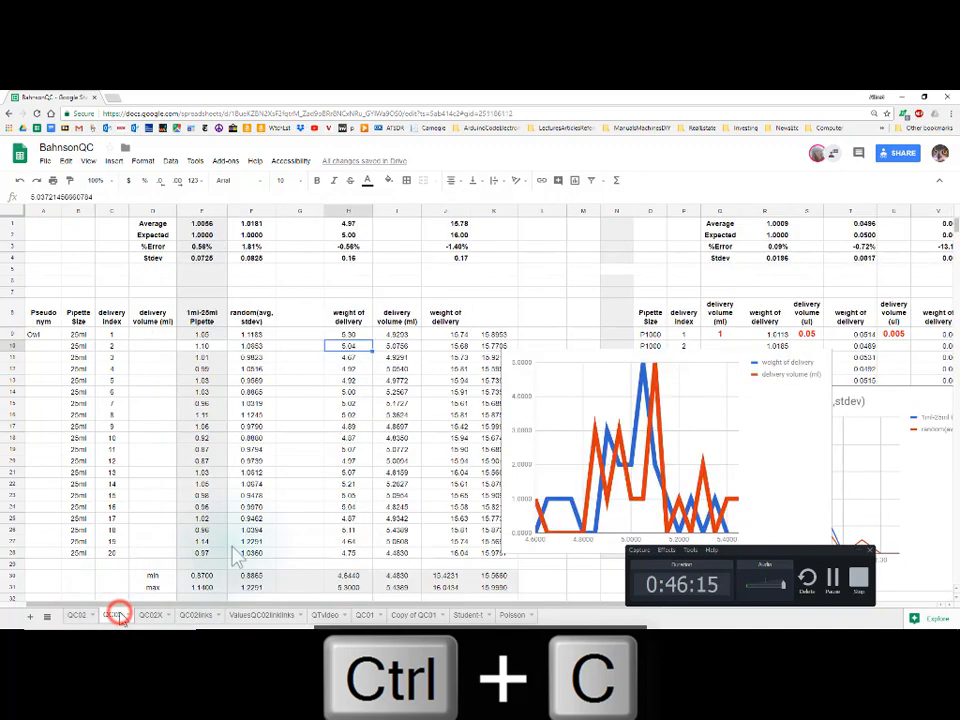
click(362, 335)
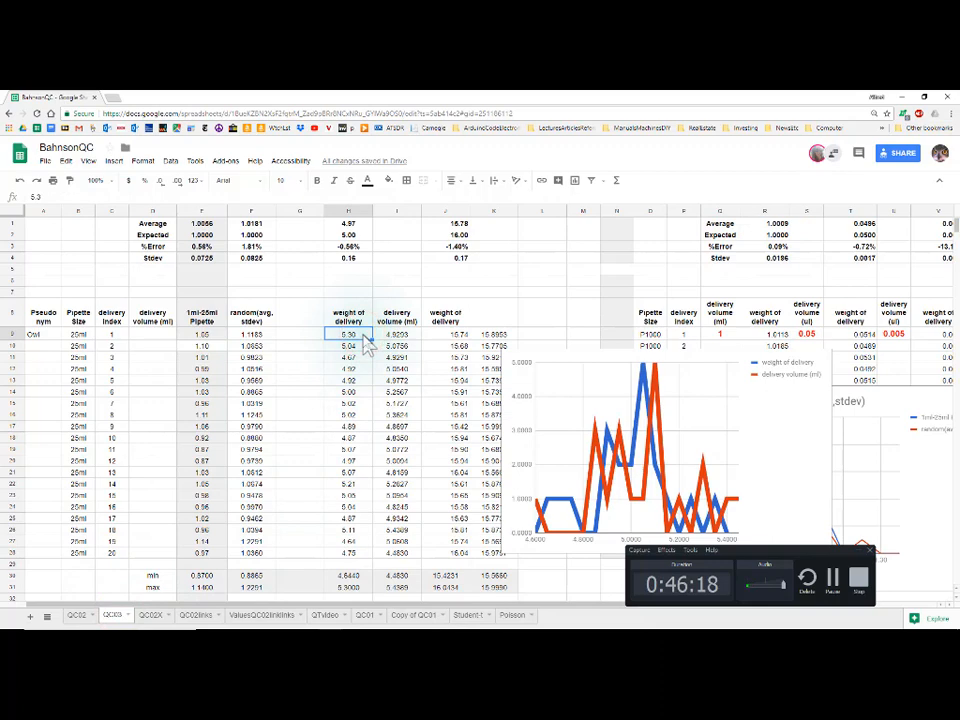
key(ctrl+v)
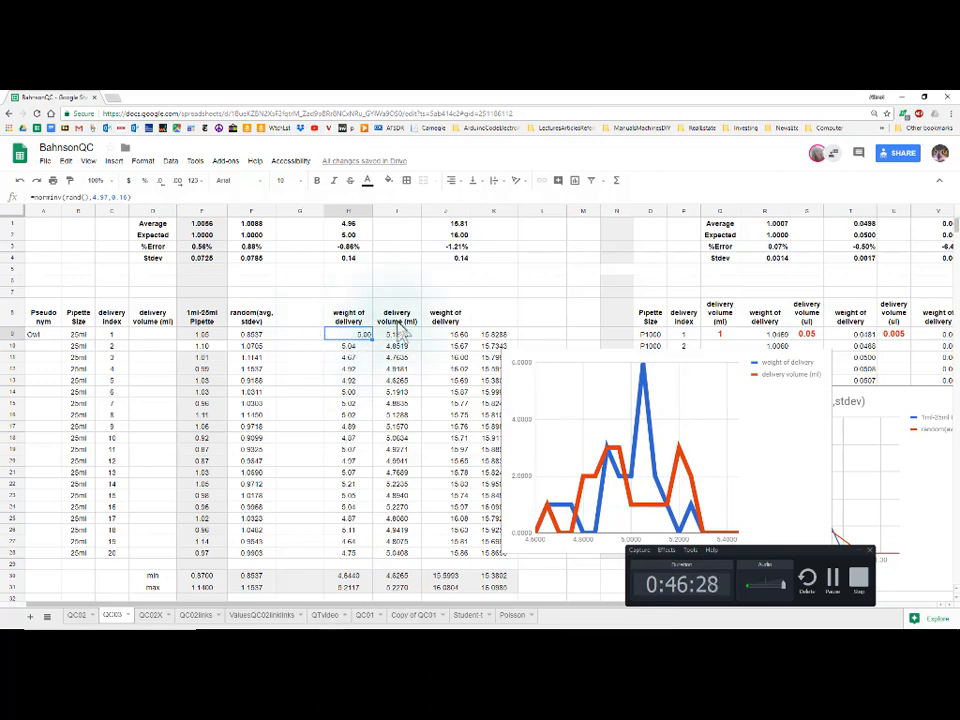
Compare the mean and standard deviation arguments of the norminv formula in G9 of QC02 with those in H9 of QC03
click(356, 320)
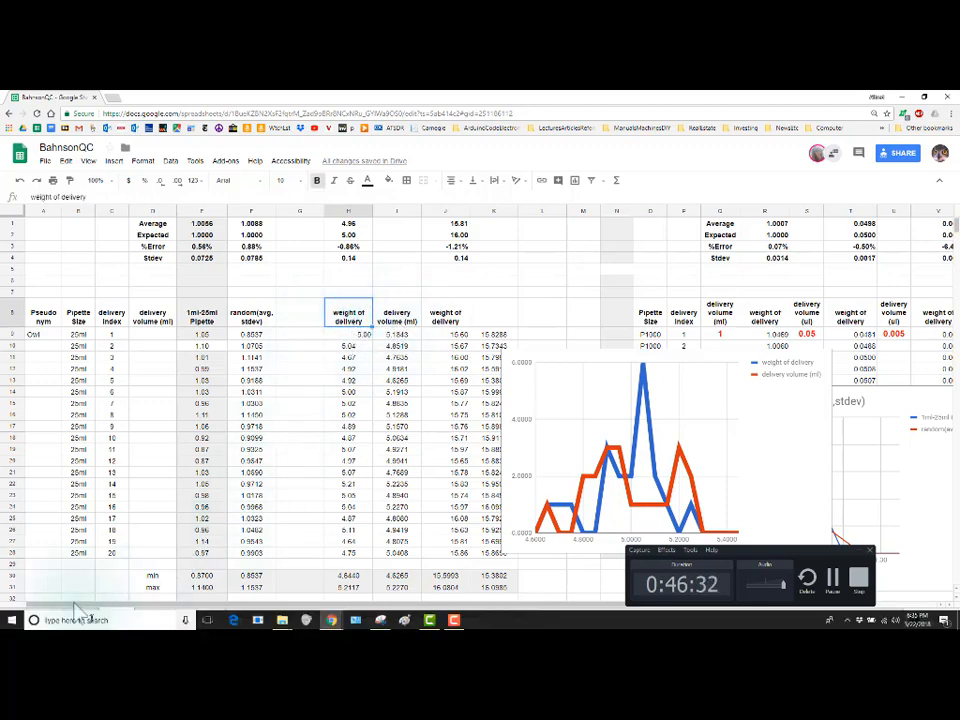
click(78, 616)
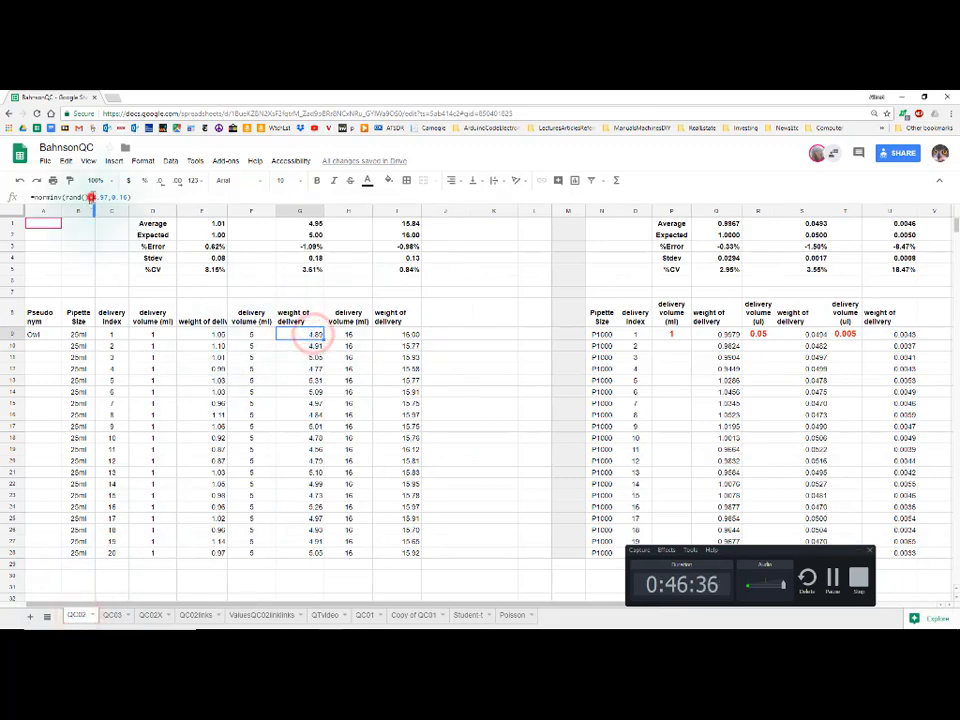
drag(92, 197, 122, 197)
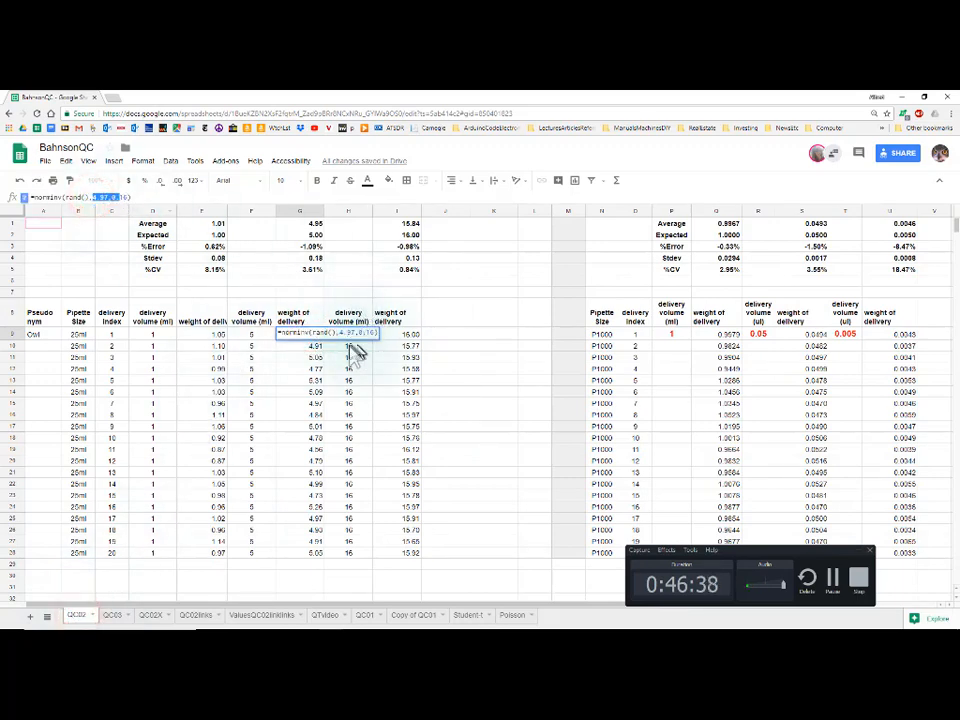
key(Escape)
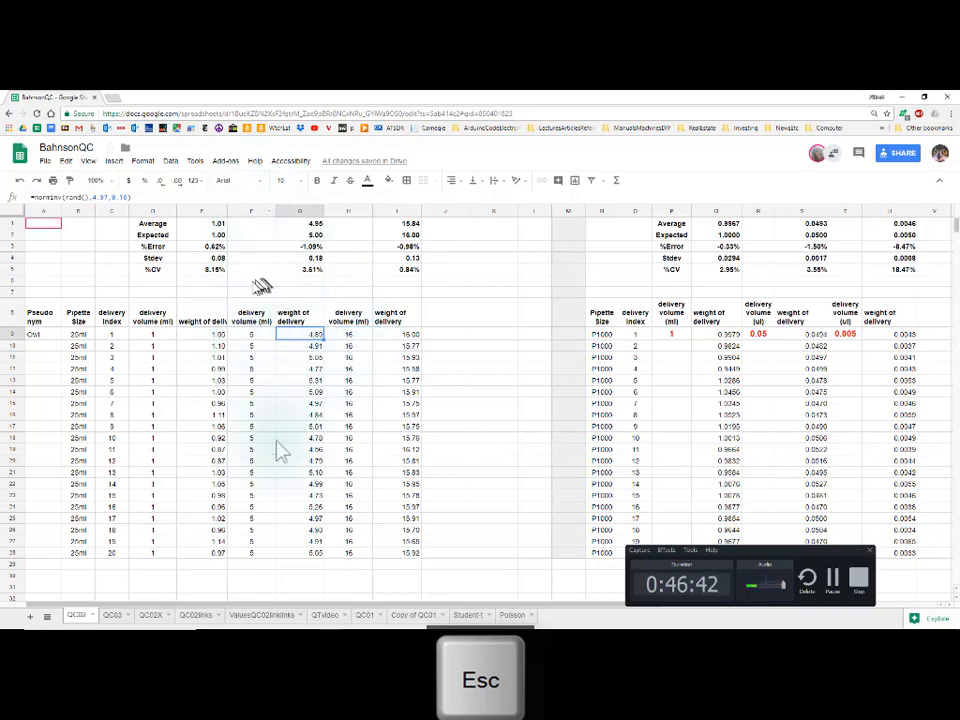
click(118, 616)
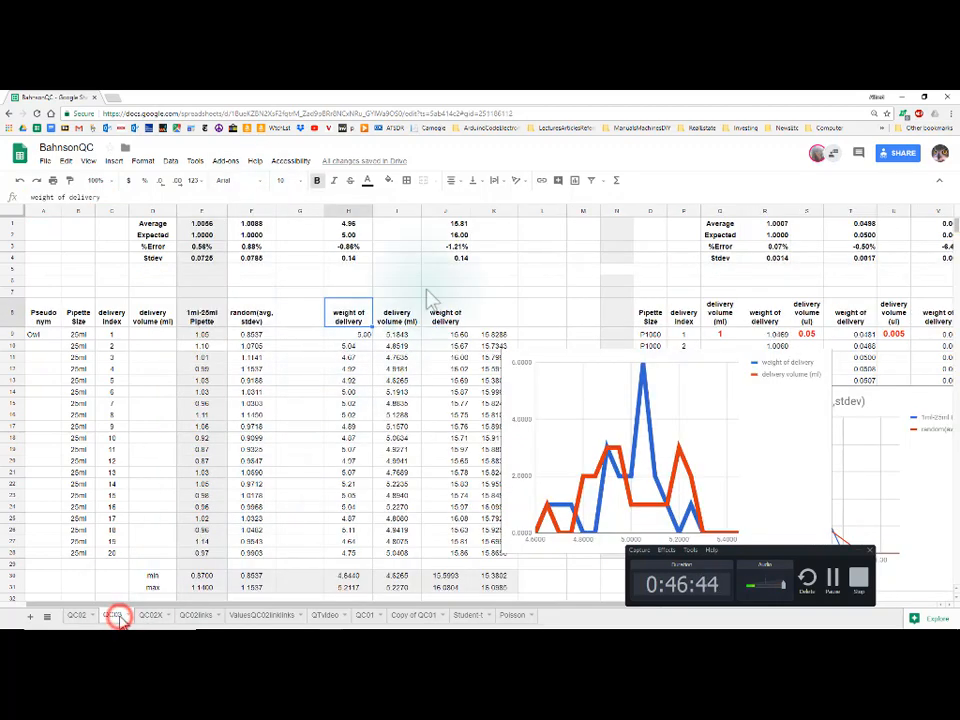
click(356, 334)
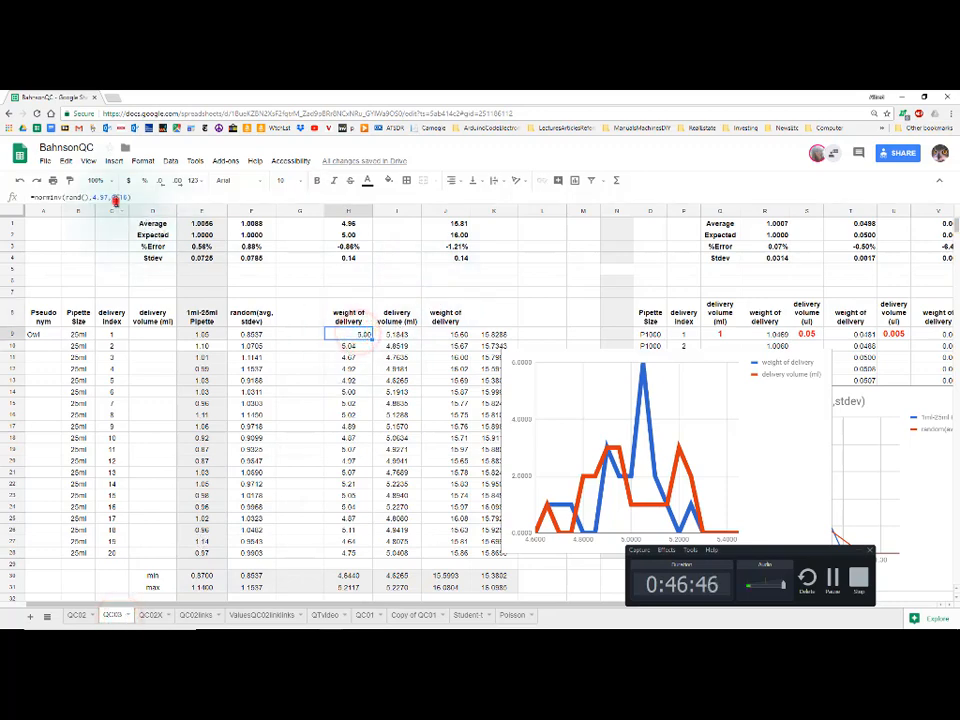
drag(30, 197, 116, 197)
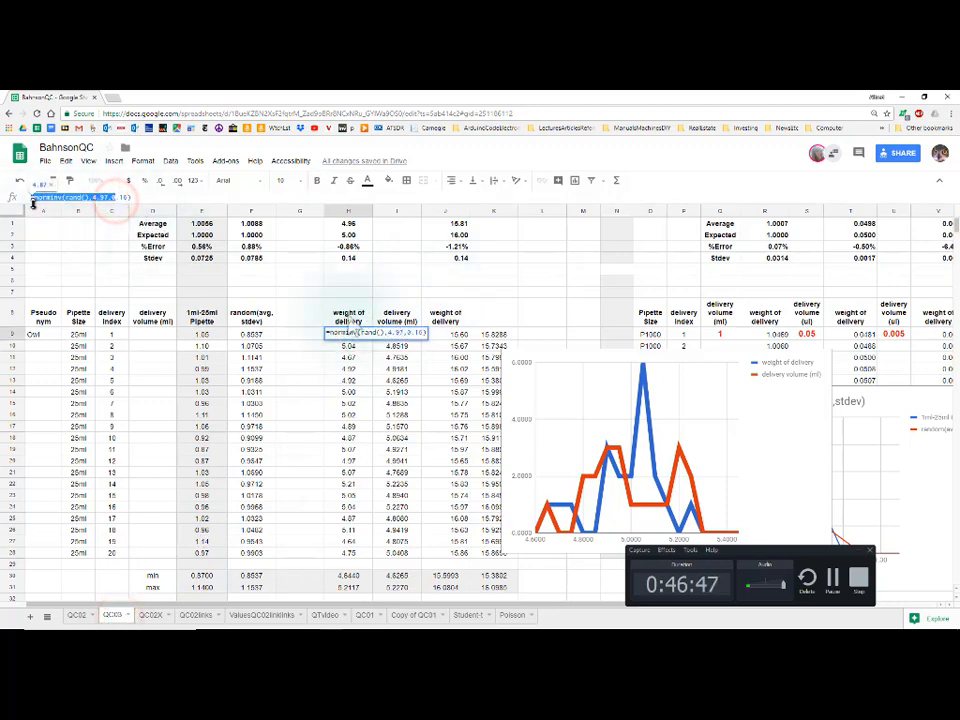
double_click(343, 292)
Enter 4.18 as the first weight of delivery in H9
click(356, 334)
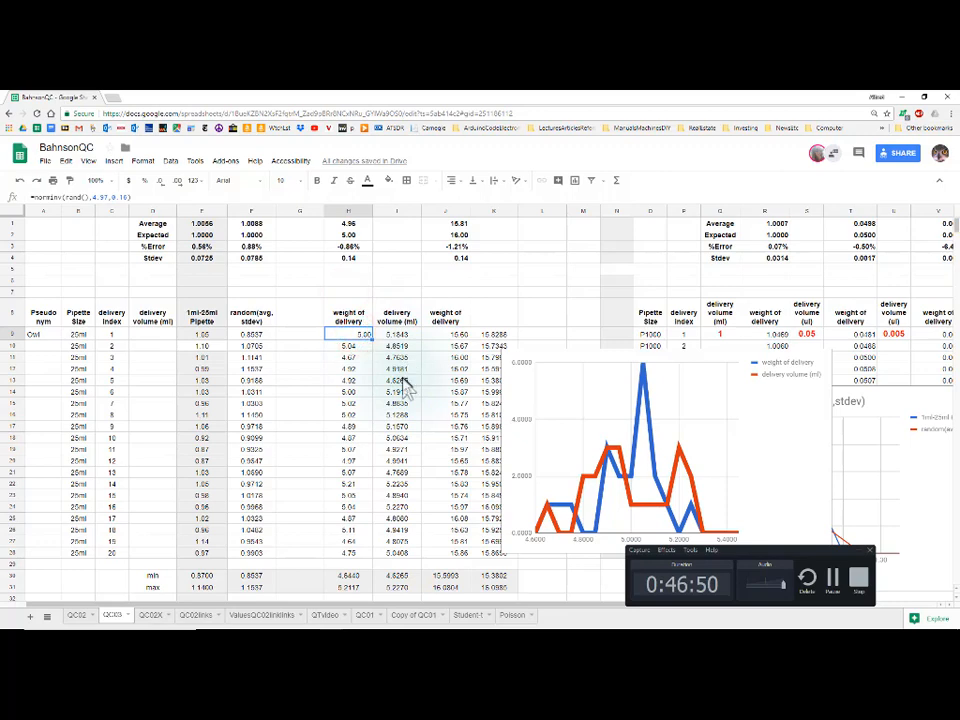
text(4.)
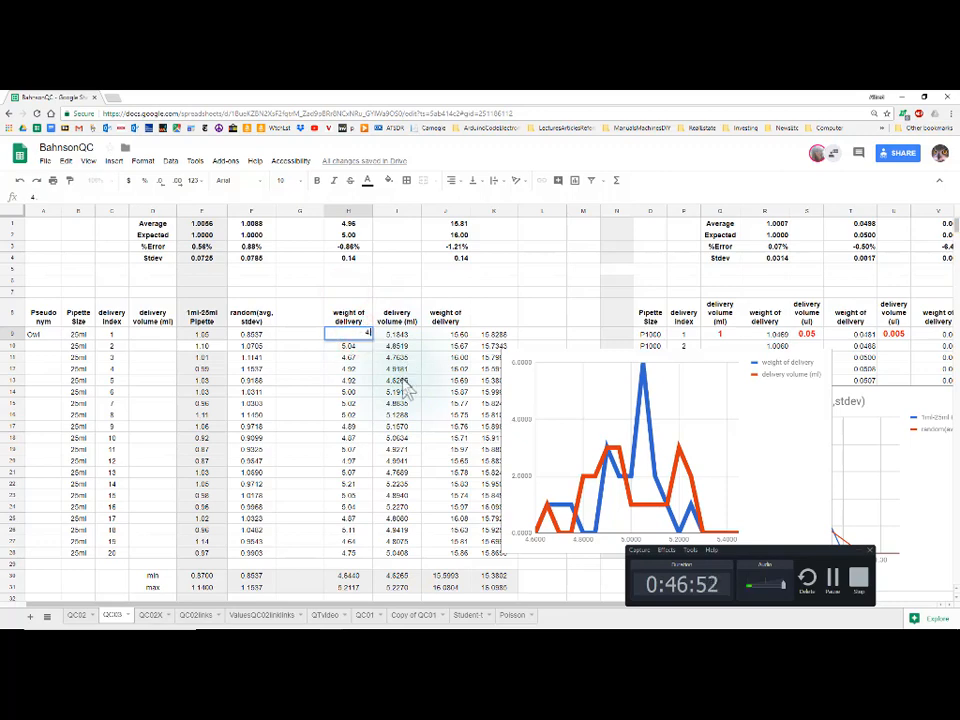
text(1)
key(Return)
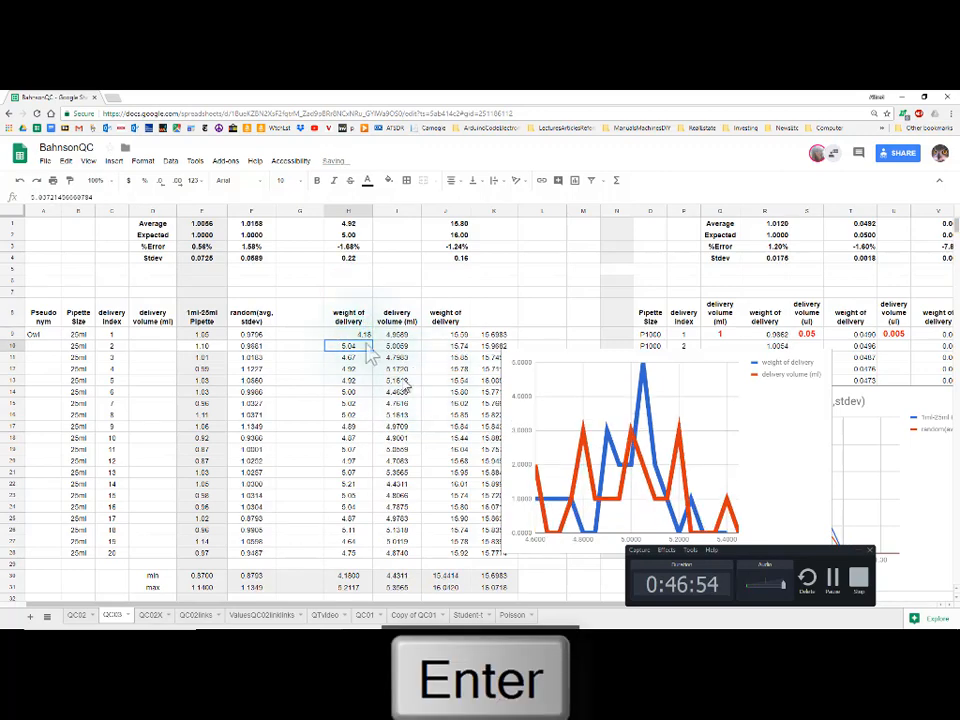
Set the first weight of delivery, H9, to the fixed value 4.8
click(350, 335)
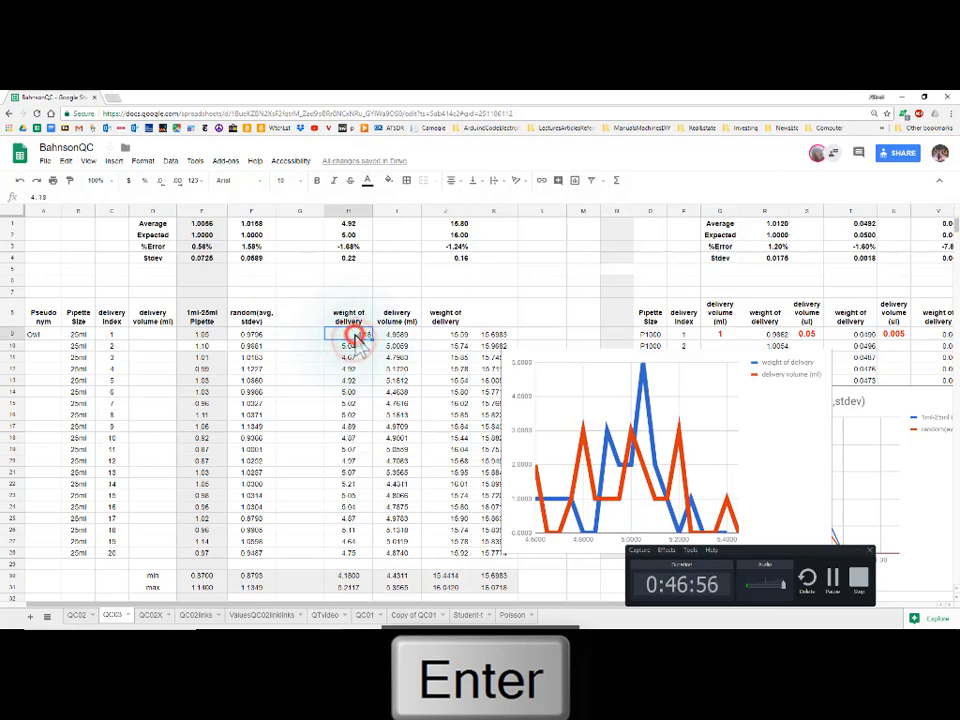
text(4)
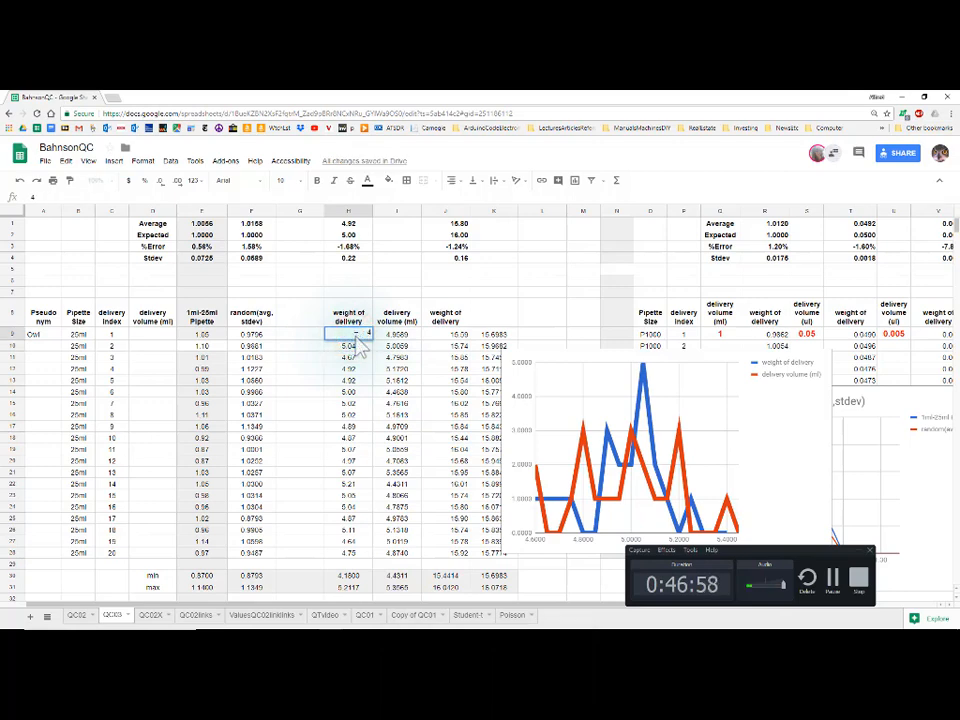
text(.8)
key(Return)
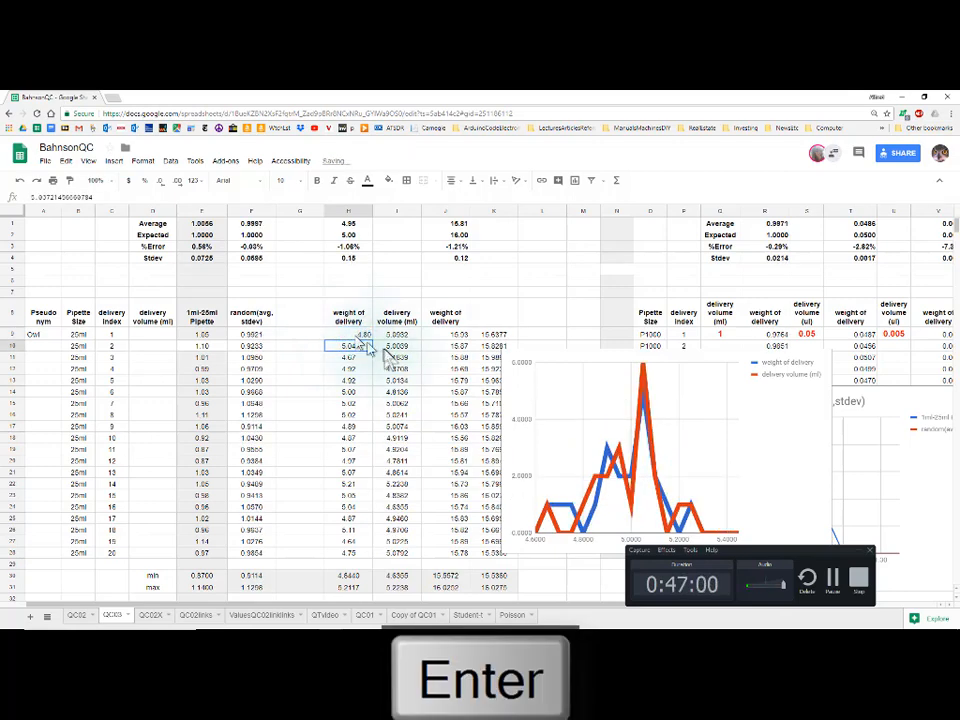
Center the contents of column H horizontally
click(351, 540)
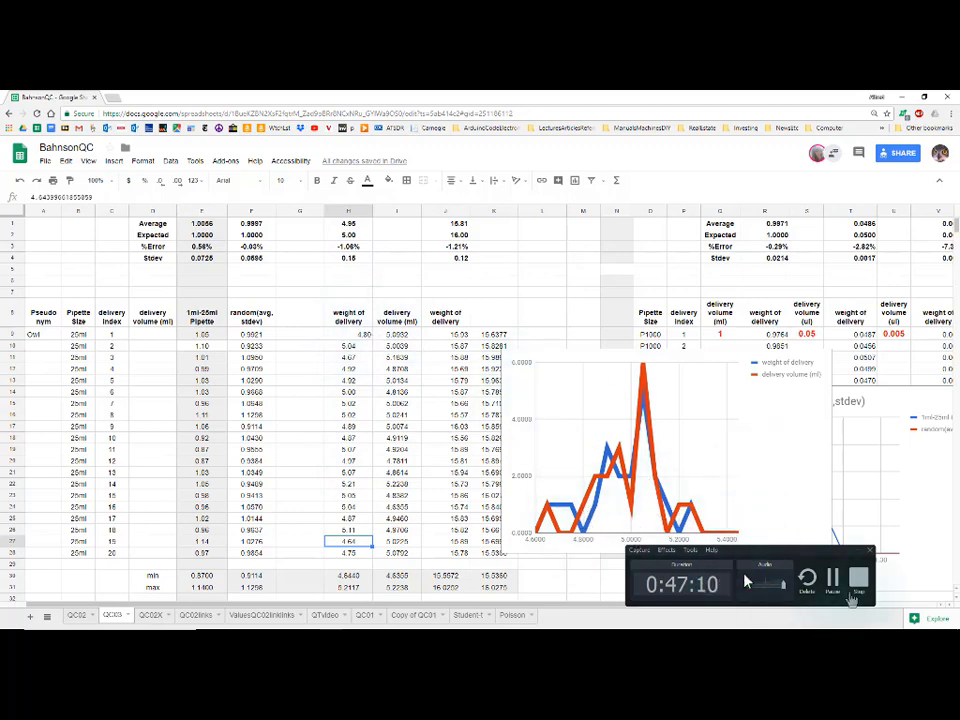
scroll(770, 500, down, 5)
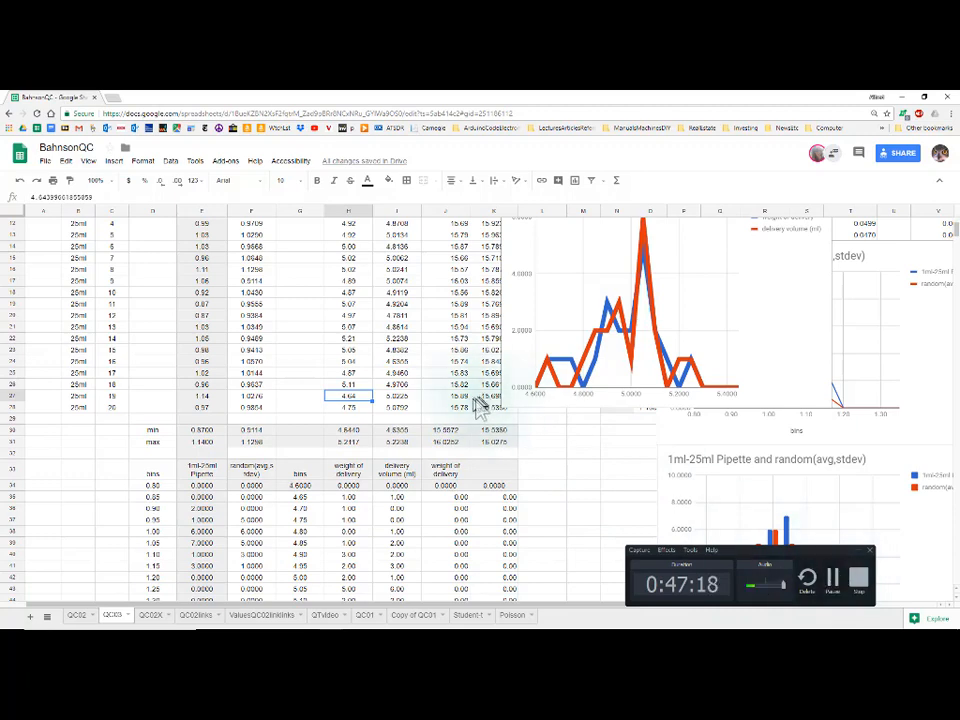
scroll(478, 405, up, 3)
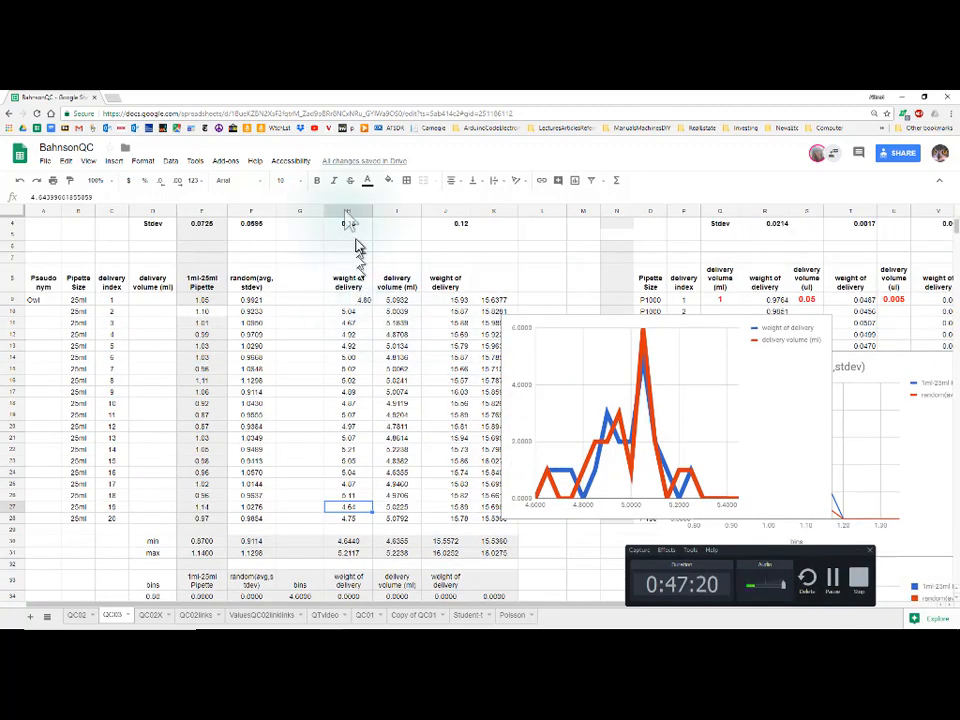
click(343, 209)
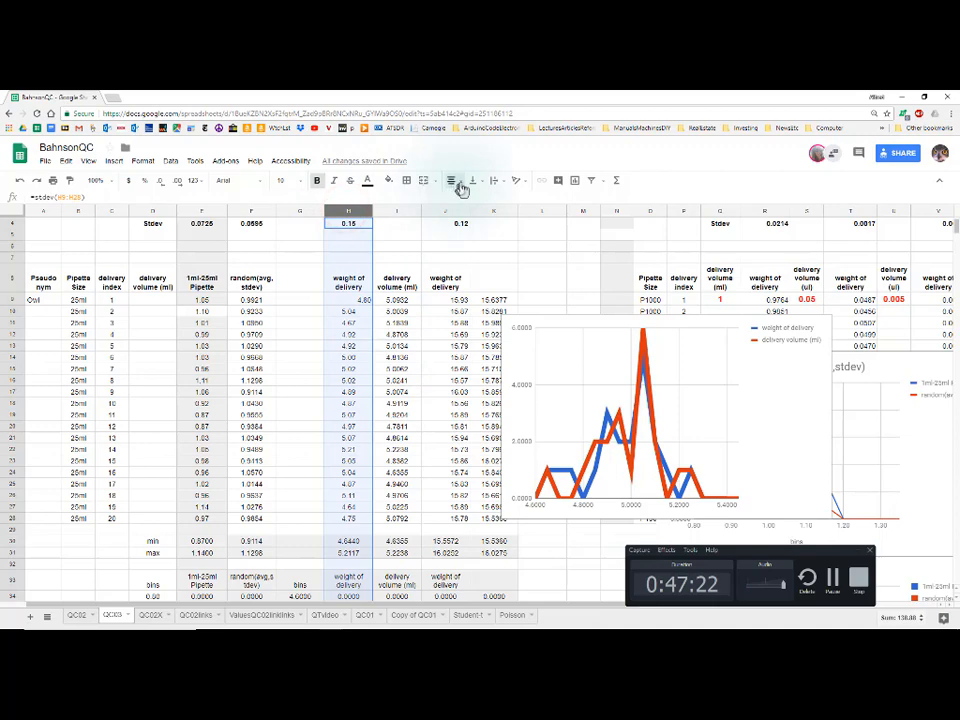
click(455, 180)
click(470, 204)
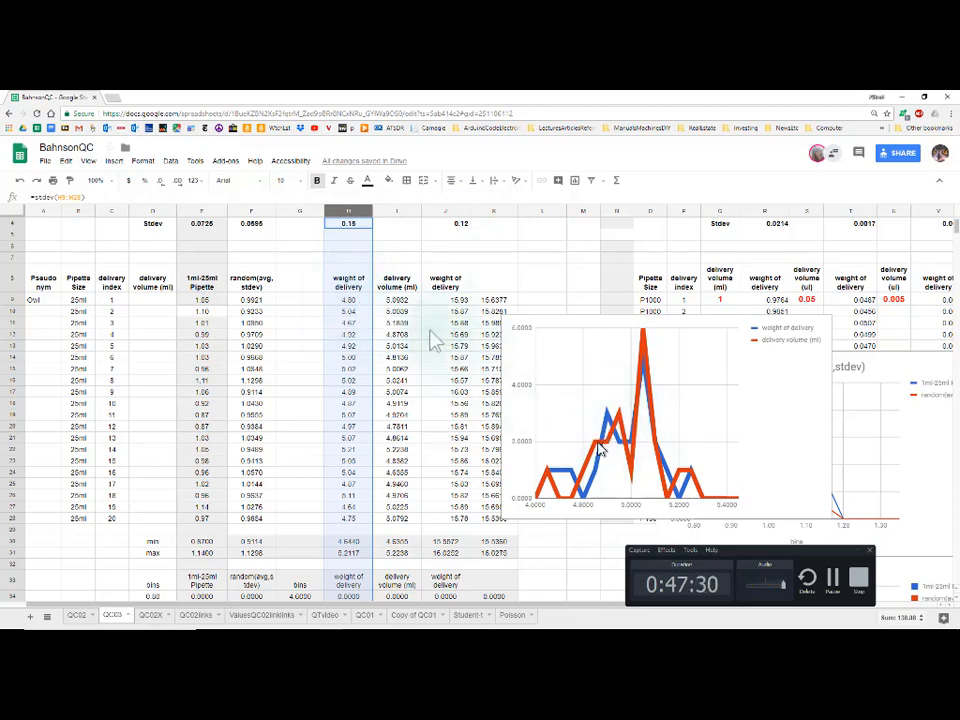
Examine the delivery volume formula in I9, the Stdev row, and the delivery volume and weight of delivery data against the chart
scroll(372, 254, up, 1)
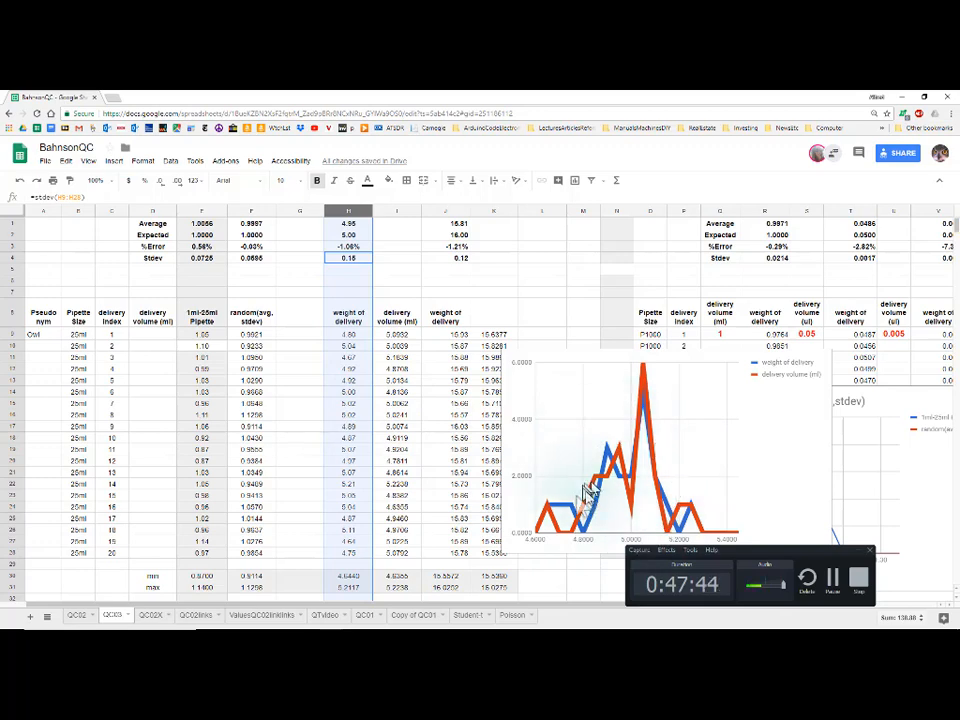
click(398, 334)
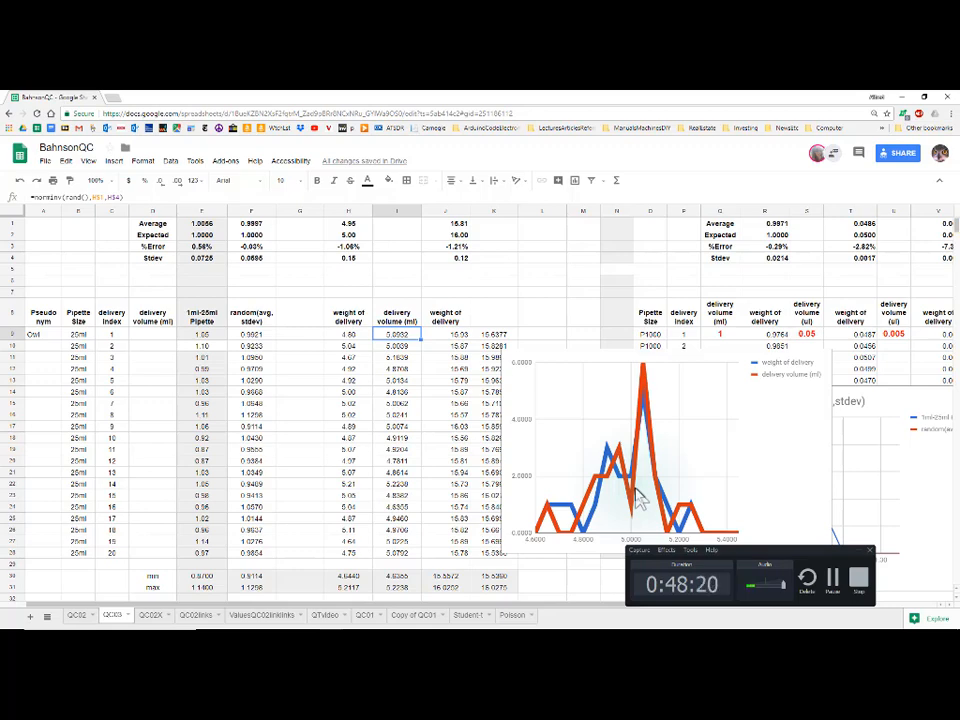
click(345, 260)
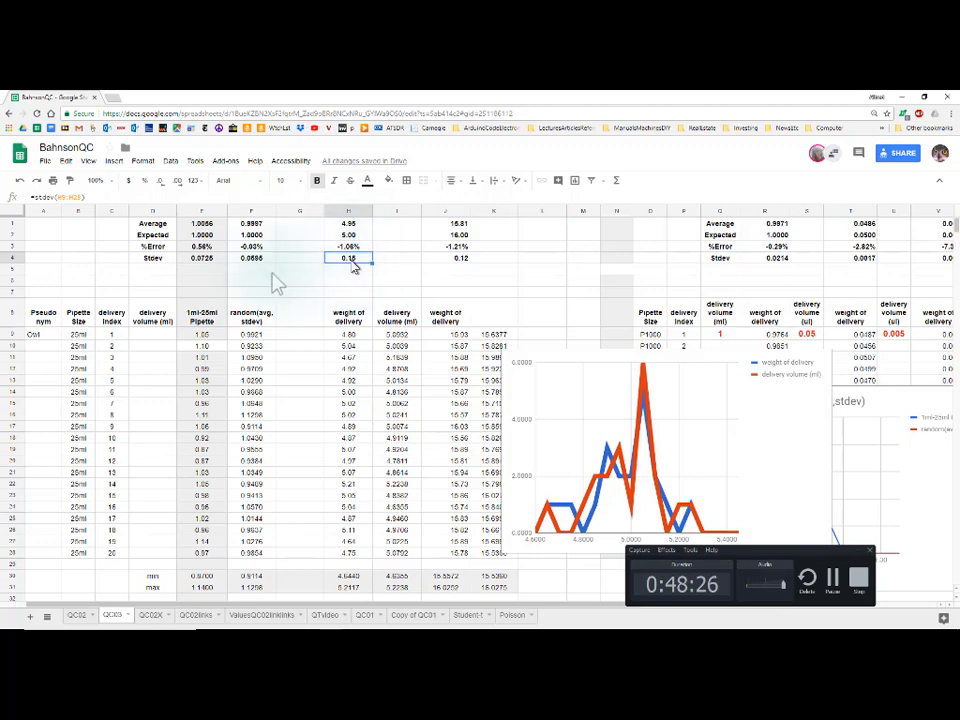
drag(152, 258, 486, 262)
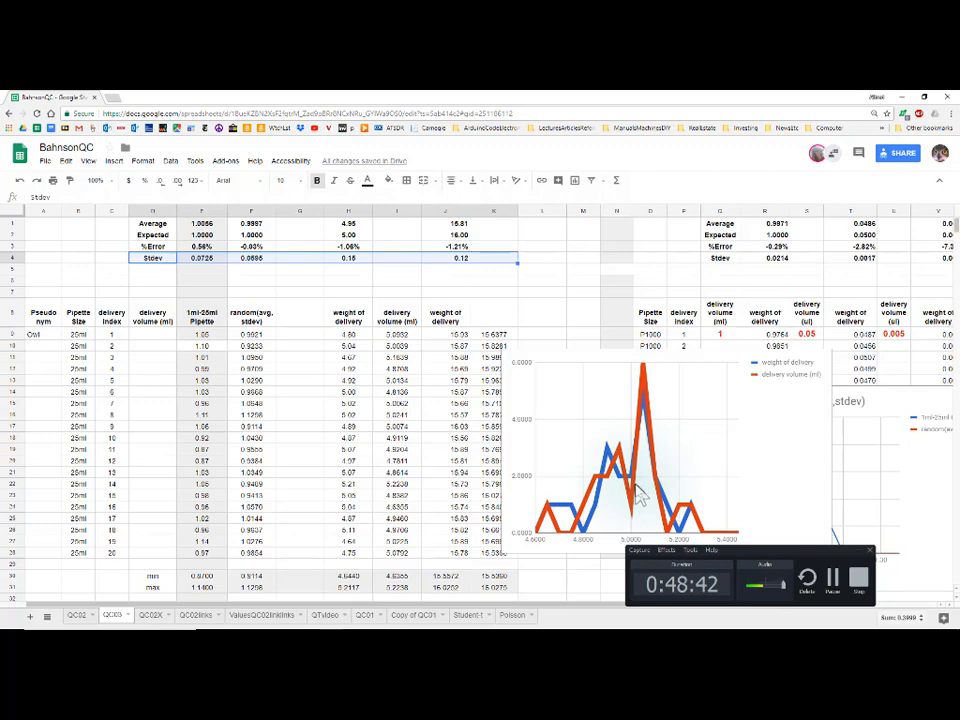
scroll(640, 497, down, 1)
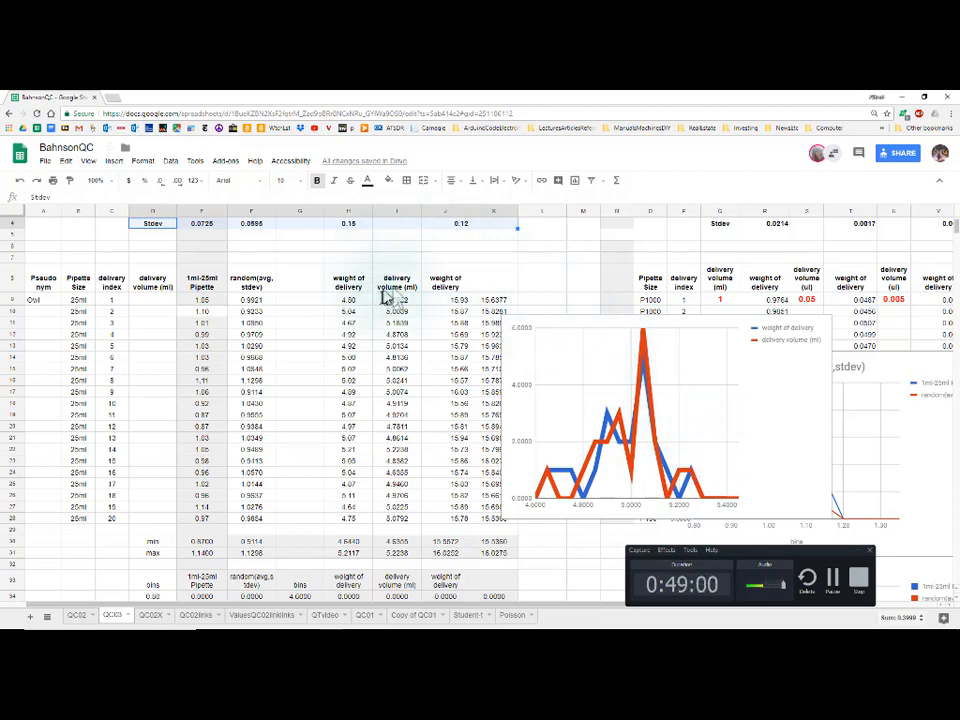
drag(396, 280, 412, 524)
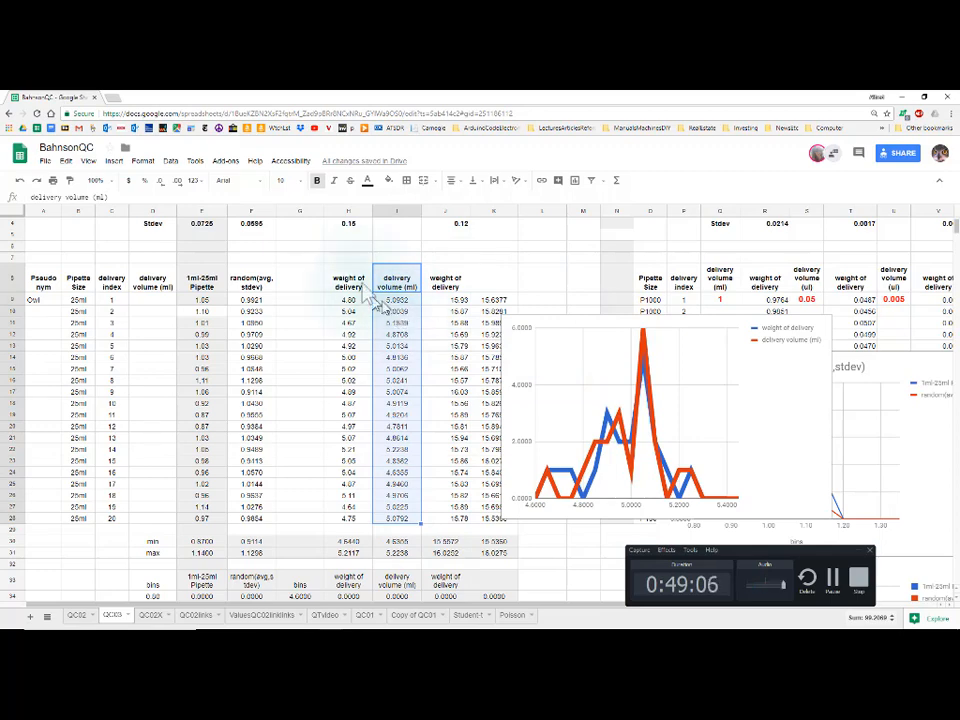
drag(350, 282, 355, 525)
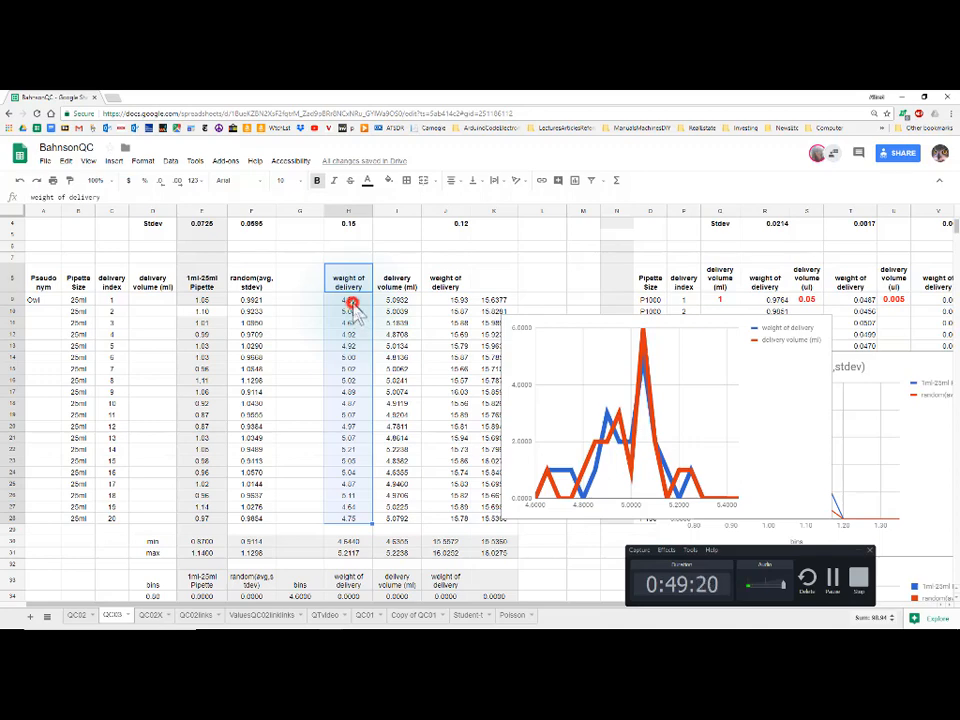
click(352, 302)
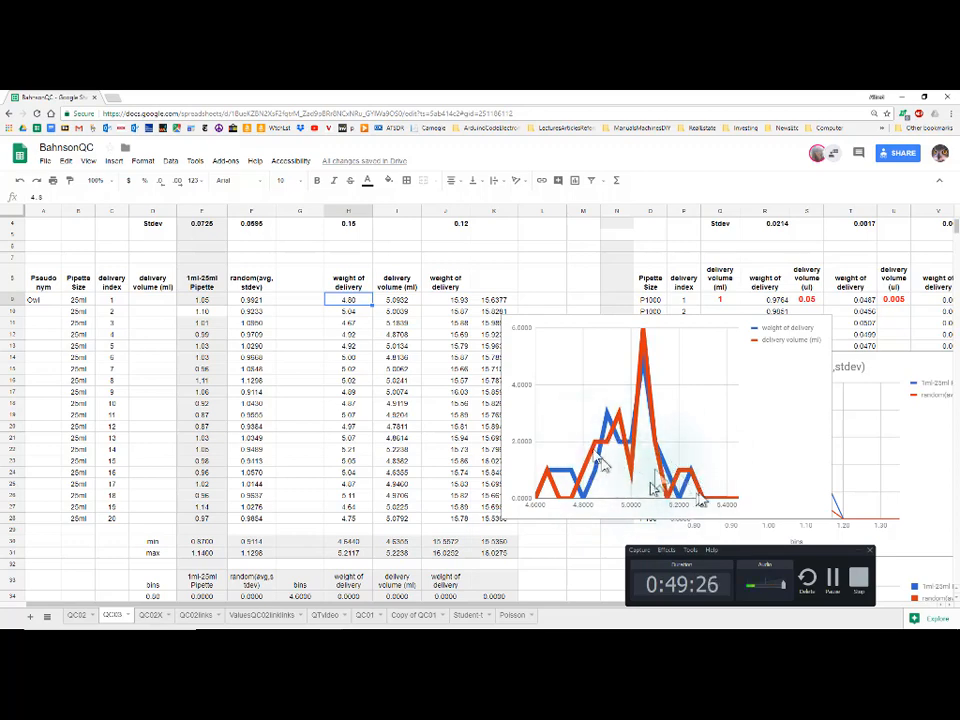
Select the weight of delivery data H8:H28 and move the weight and delivery volume line chart clear of the data and bins, to about L44
scroll(670, 500, down, 5)
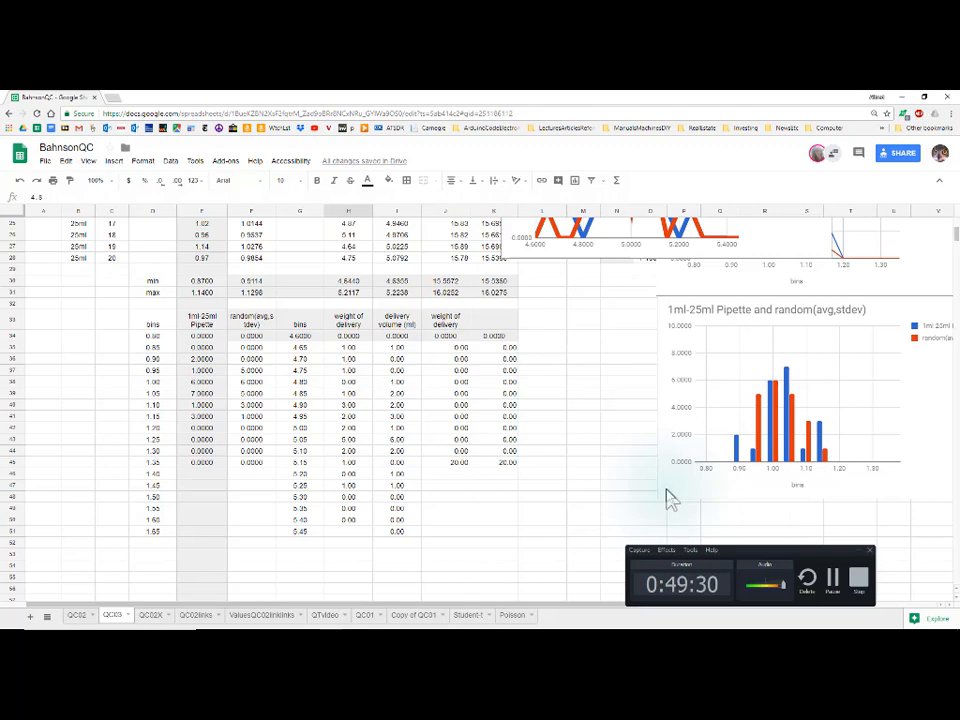
scroll(668, 492, up, 2)
drag(797, 286, 615, 482)
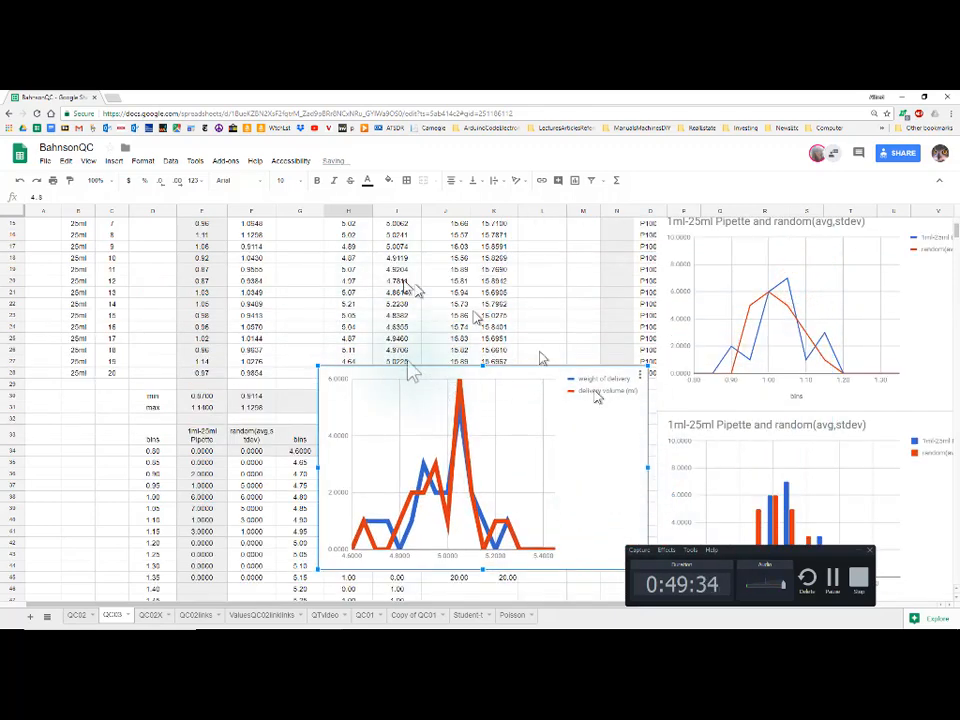
scroll(368, 287, up, 3)
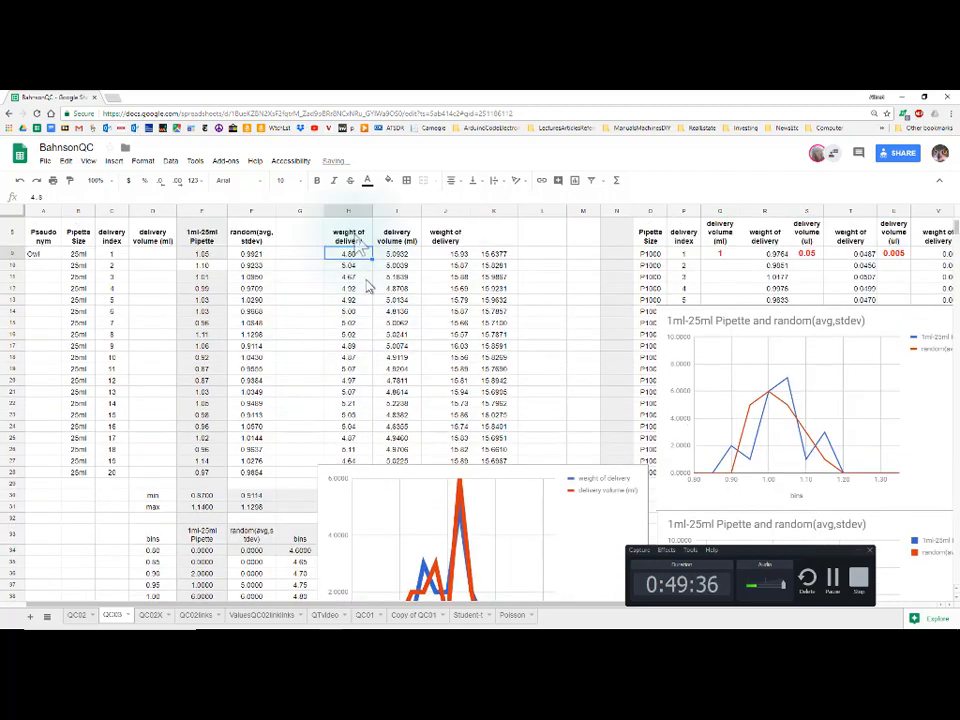
drag(352, 240, 360, 478)
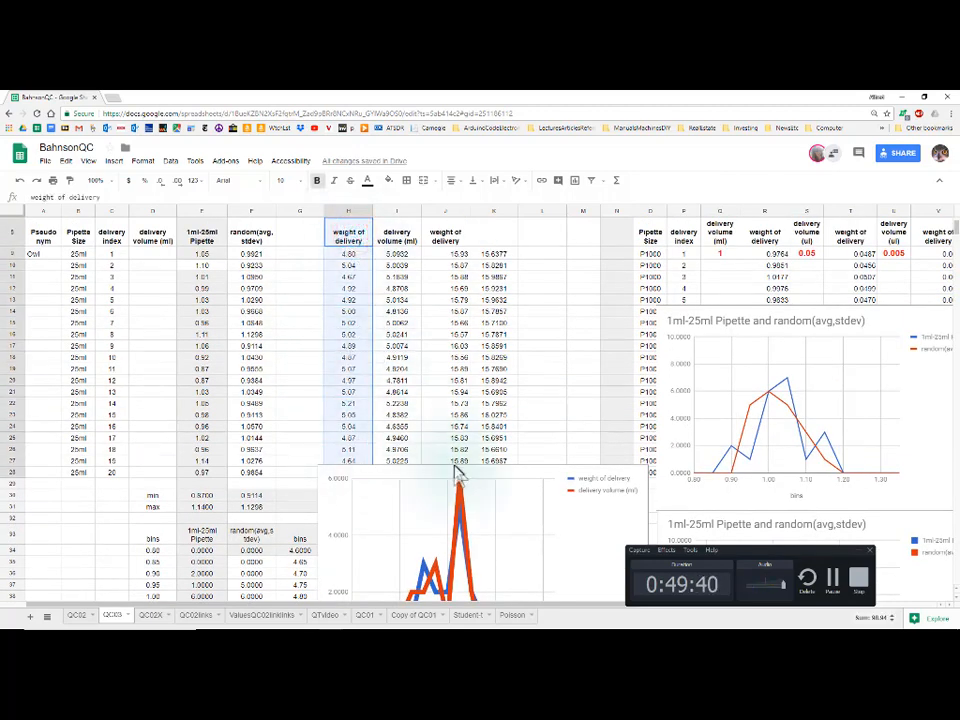
scroll(455, 475, down, 3)
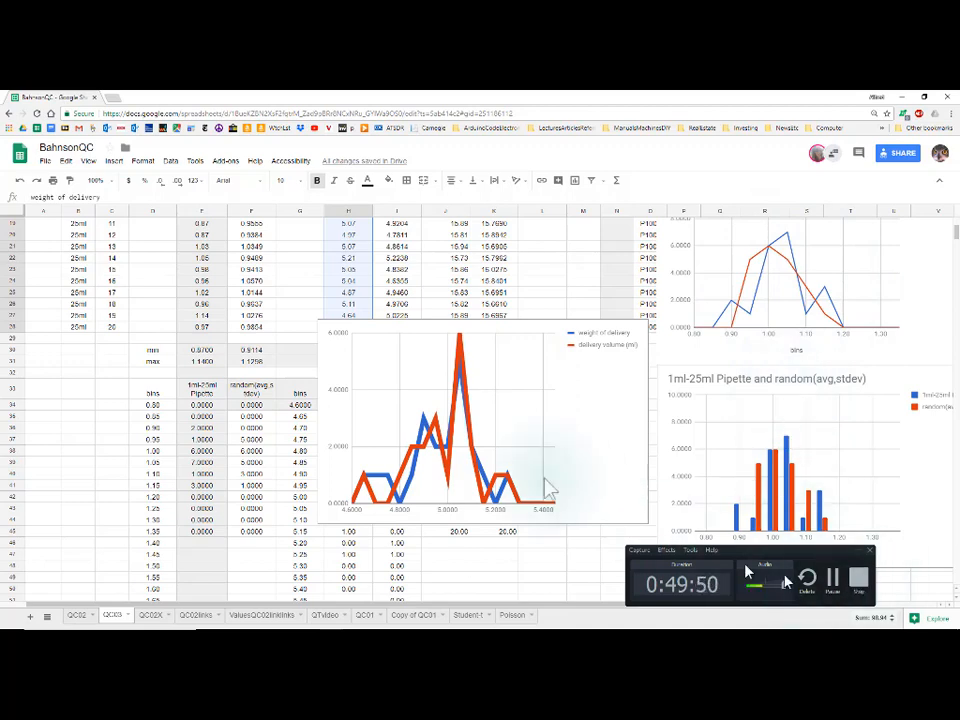
scroll(546, 489, down, 5)
click(566, 279)
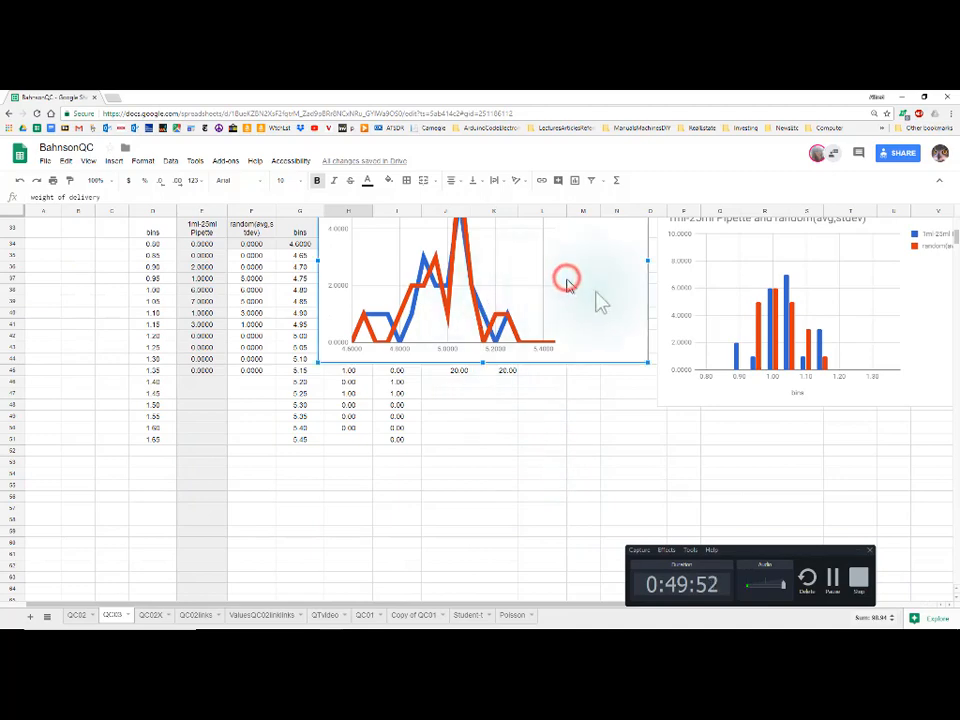
drag(594, 289, 766, 470)
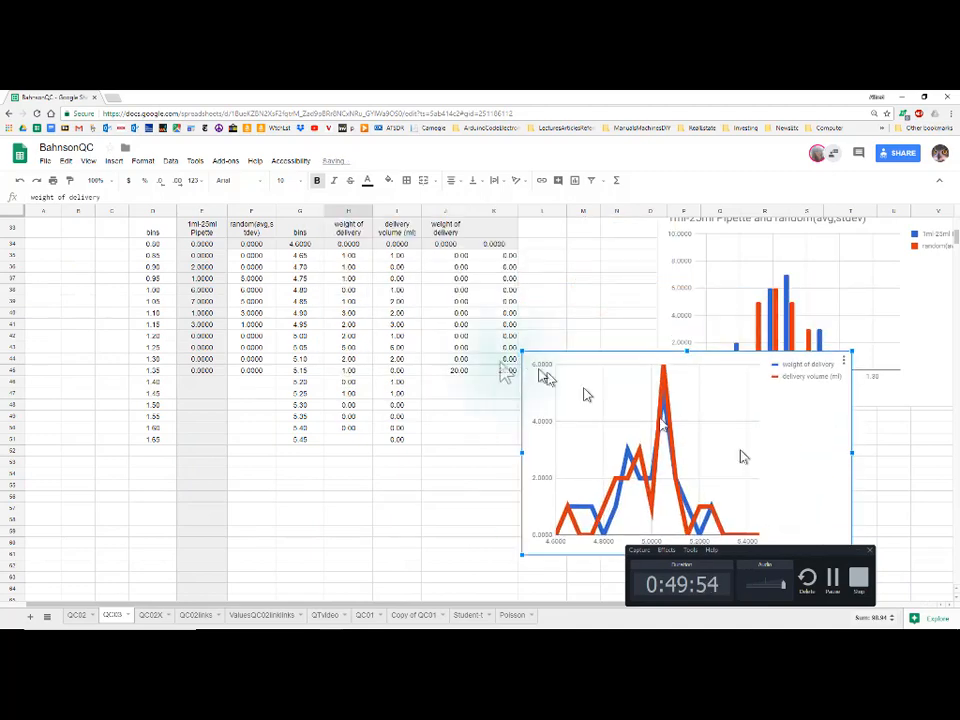
scroll(268, 365, up, 10)
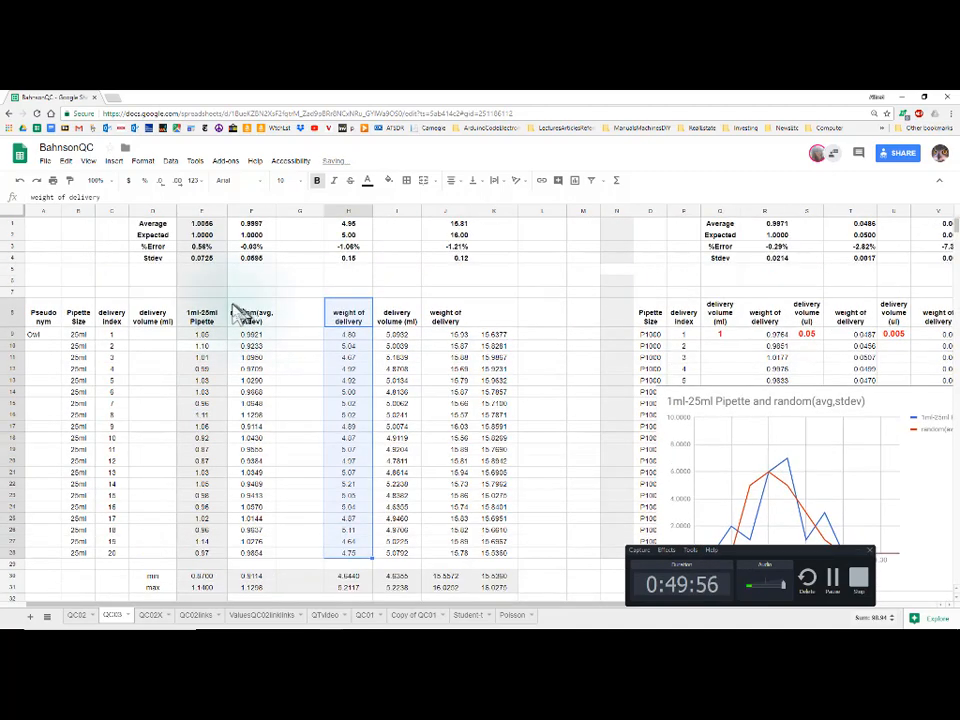
scroll(242, 322, down, 20)
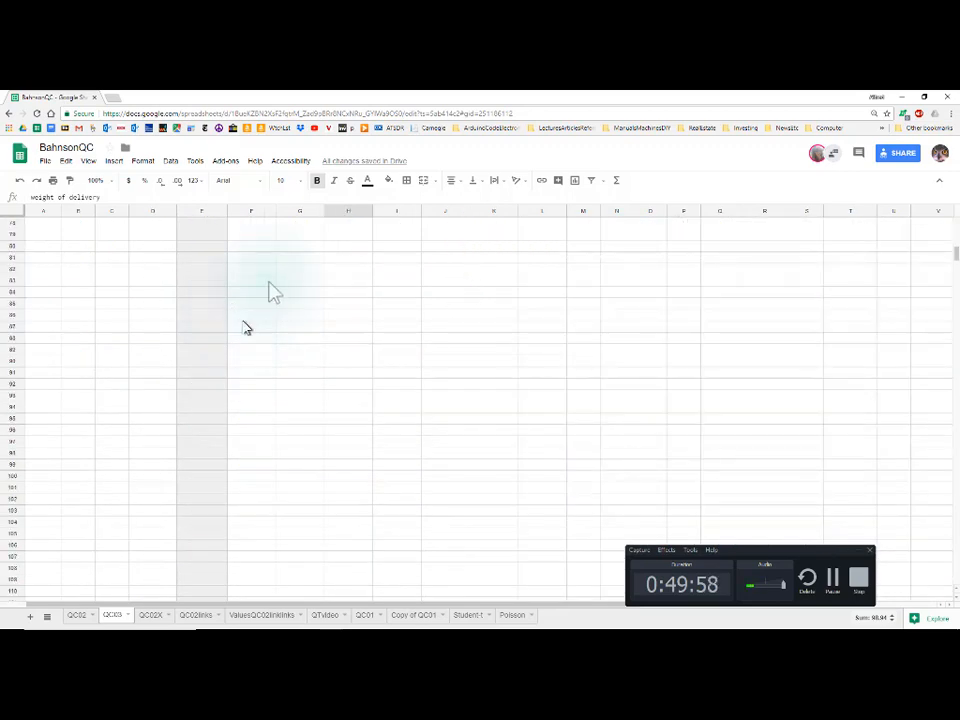
scroll(260, 310, up, 20)
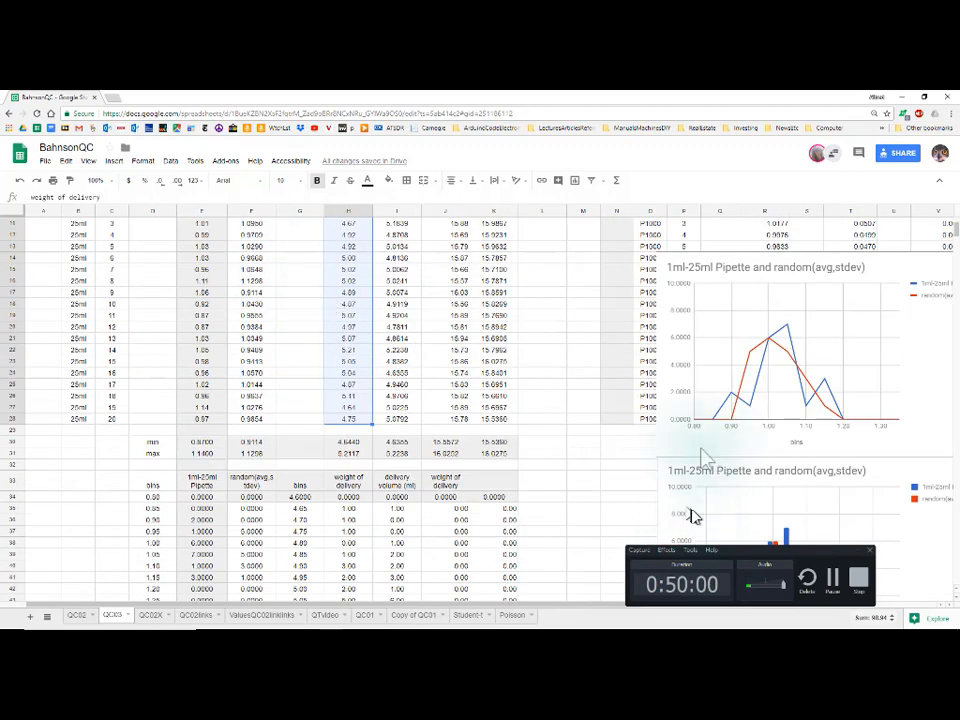
click(778, 292)
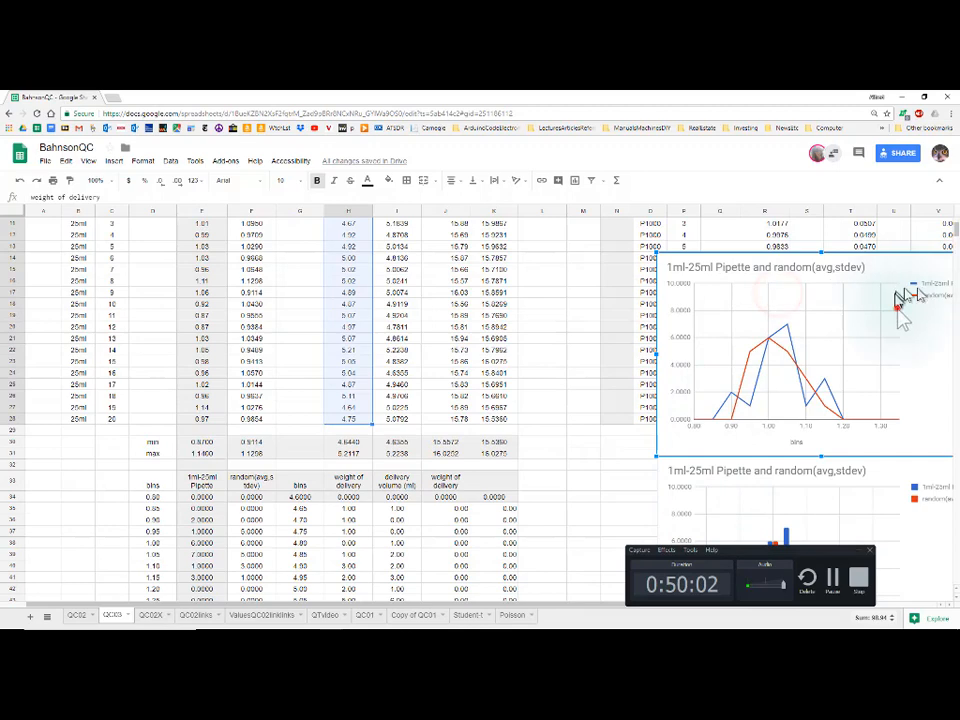
double_click(897, 306)
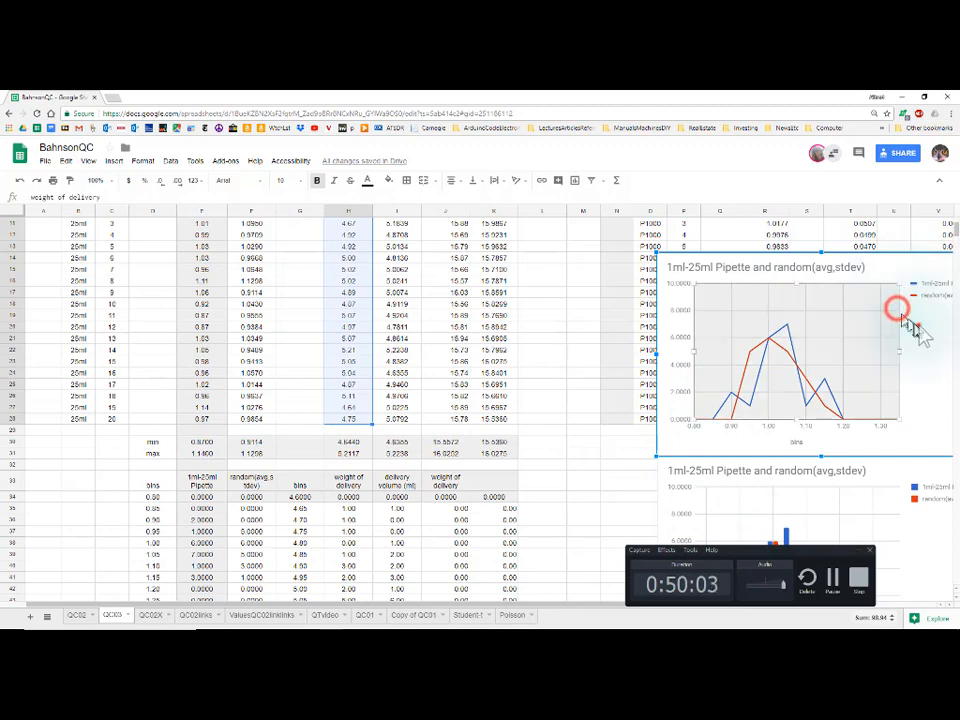
click(681, 271)
click(731, 259)
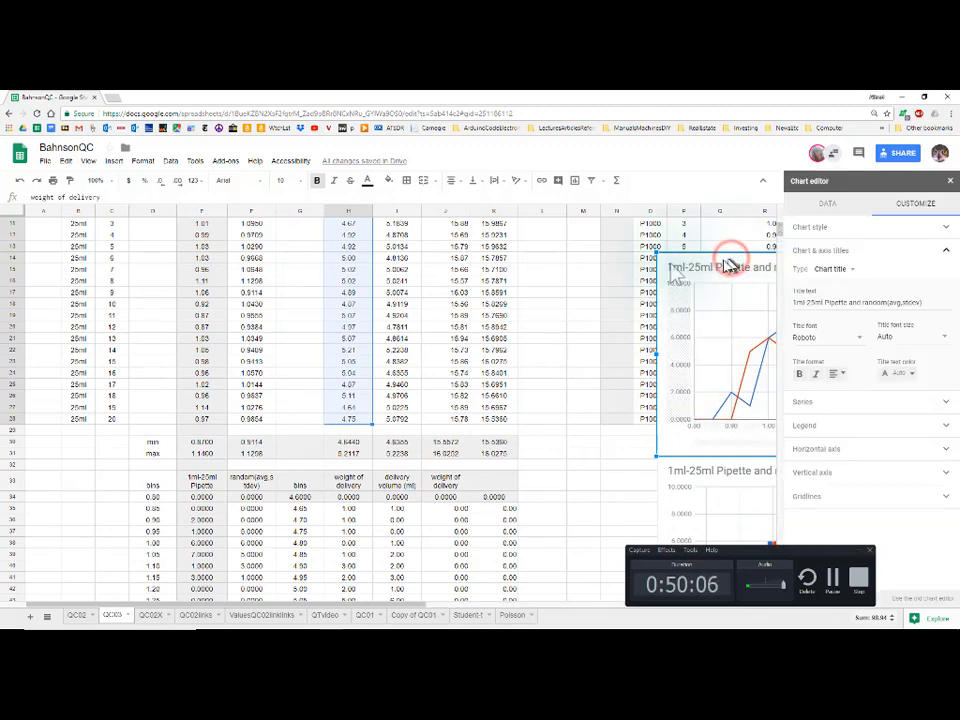
click(950, 181)
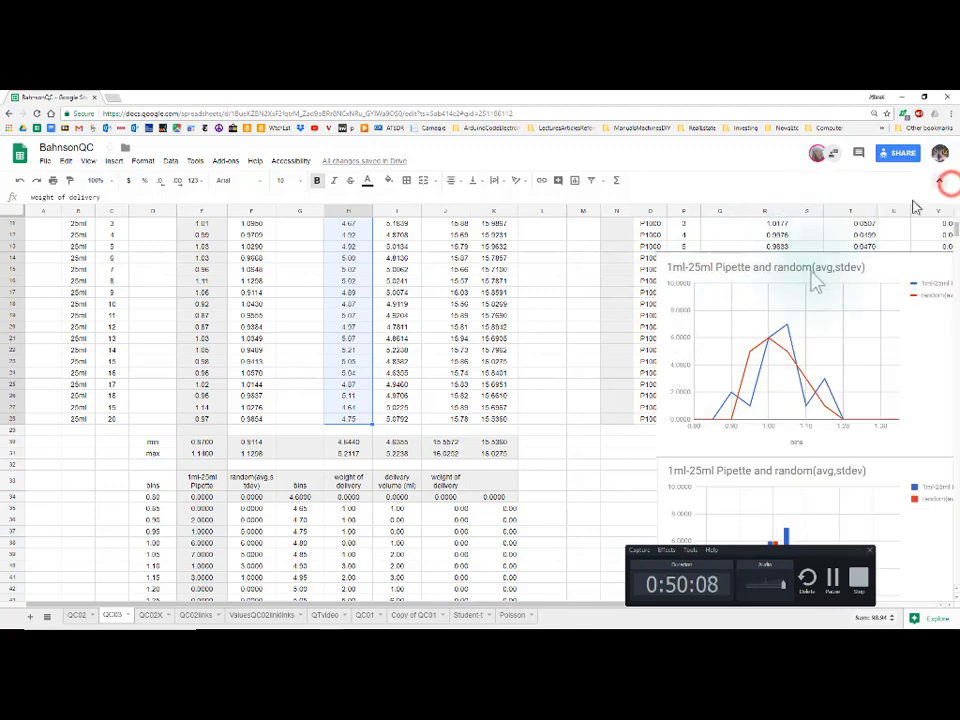
Move the 1ml-25ml Pipette and random(avg,stdev) line chart to about A15 and the matching column chart beside it, to about H15
click(876, 271)
drag(903, 268, 272, 276)
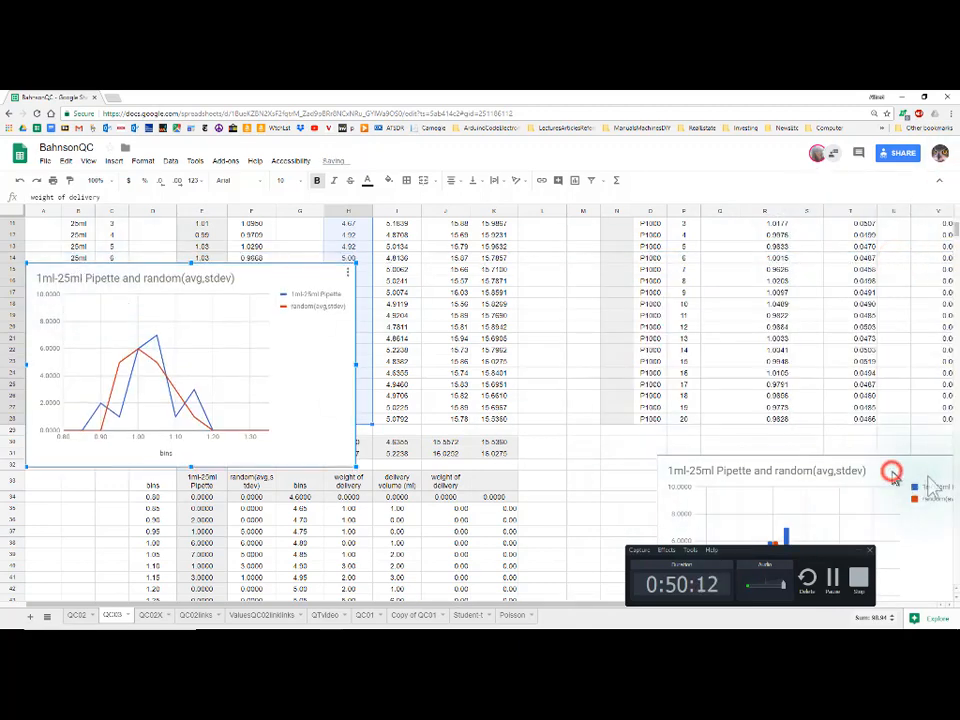
drag(900, 478, 556, 280)
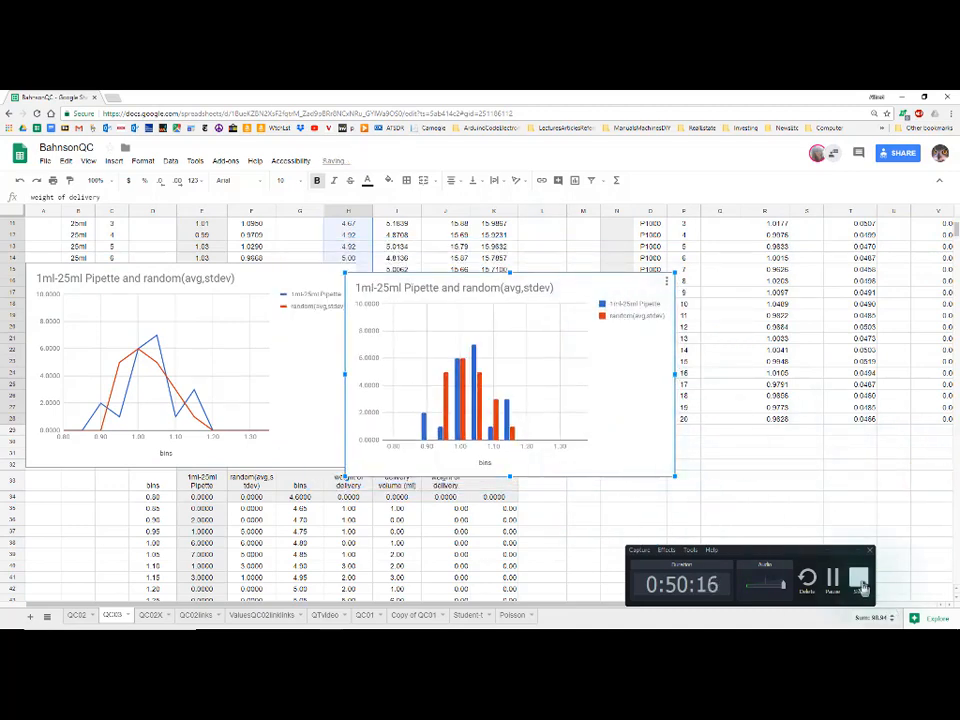